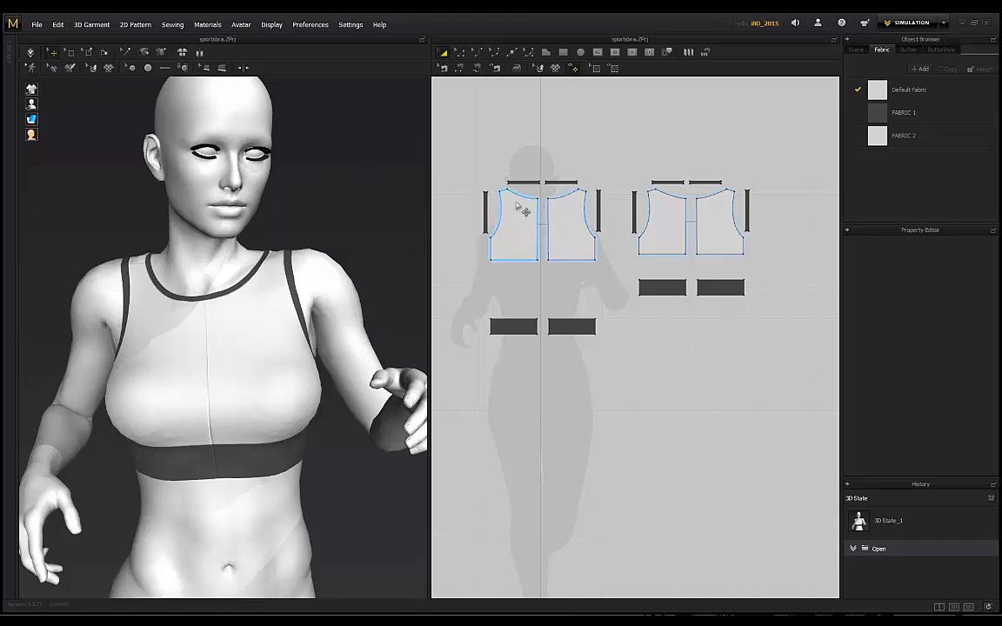
Step: Orbit the 3D view around the finished sports bra before starting over
right_drag(303, 189, 272, 216)
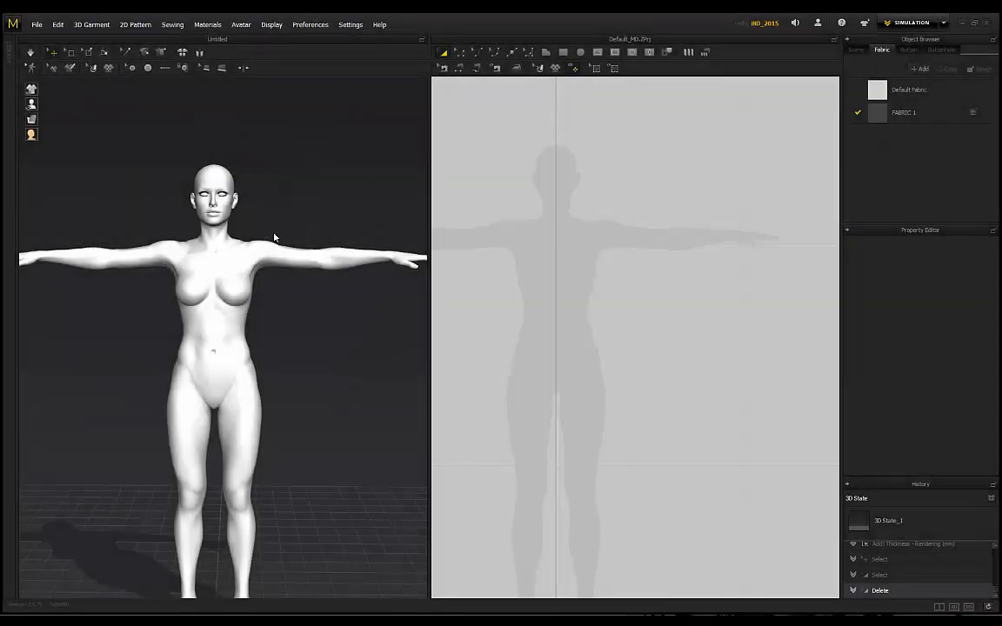
Step: Frame the avatar in the 3D and 2D views and switch to the Polygon tool
scroll(188, 198, up, 2)
scroll(259, 193, down, 1)
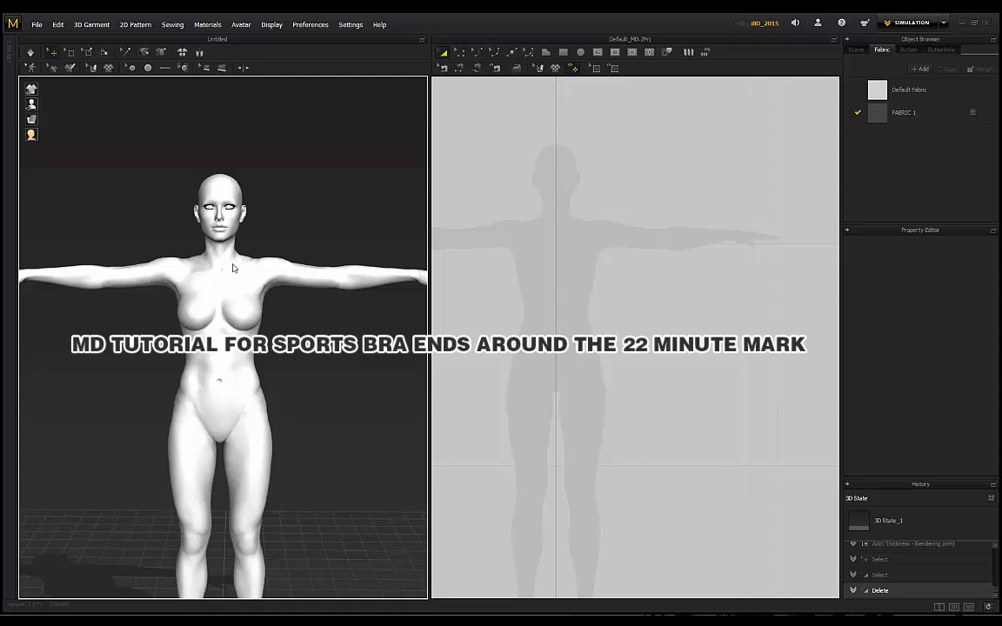
mouse_move(142, 227)
right_down()
mouse_move(199, 253)
mouse_move(261, 223)
mouse_move(219, 280)
right_up()
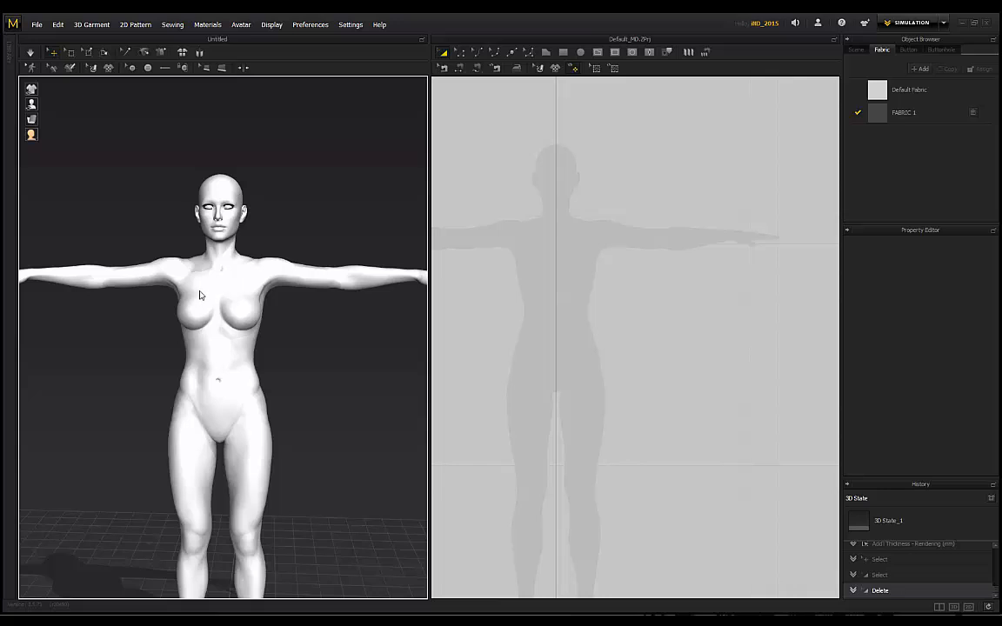
right_drag(248, 238, 273, 207)
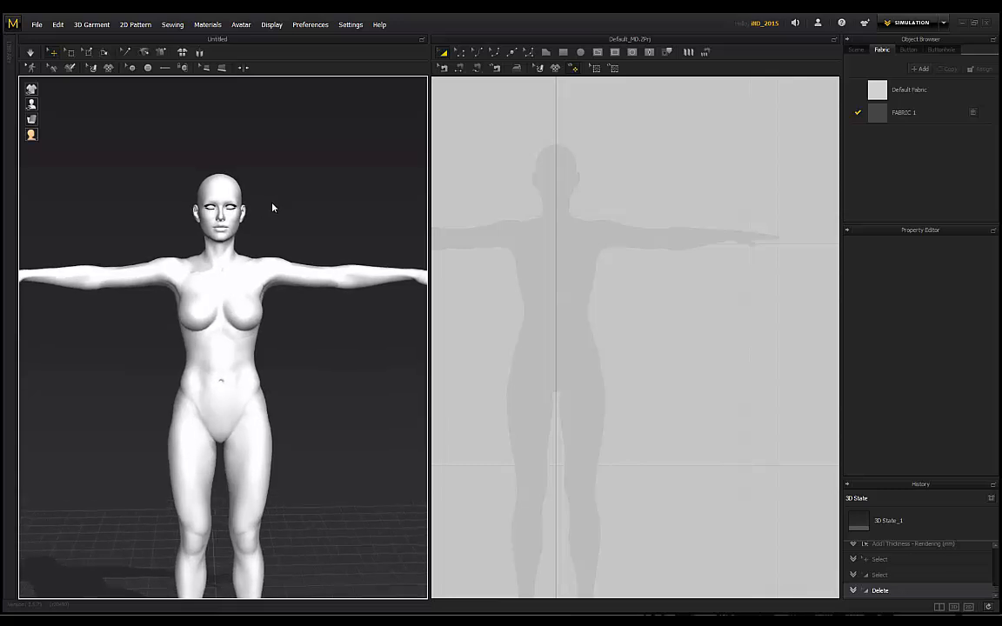
click(552, 53)
middle_drag(546, 206, 565, 206)
scroll(528, 218, up, 3)
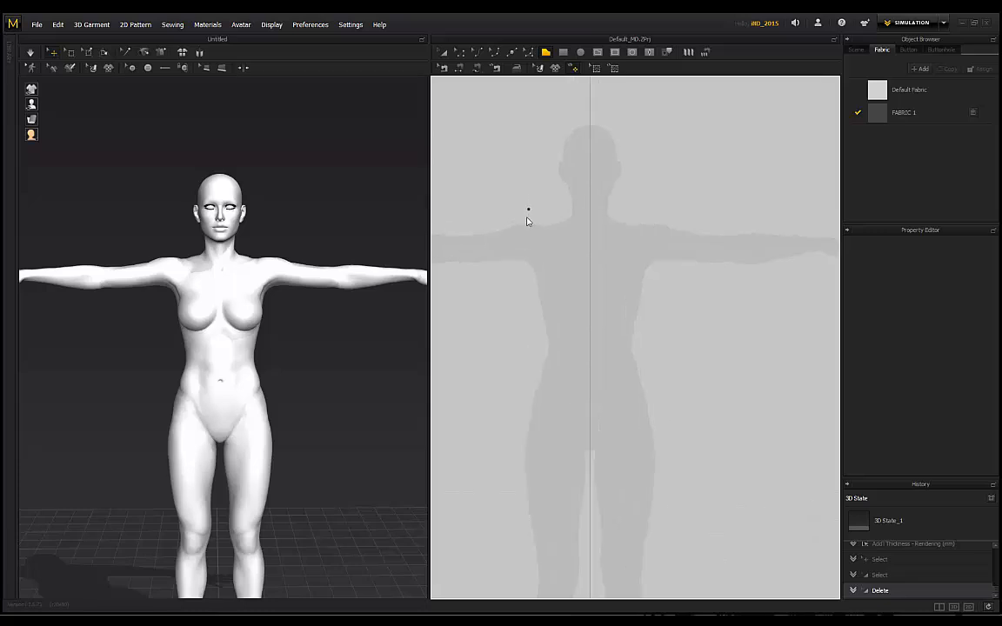
scroll(542, 227, up, 2)
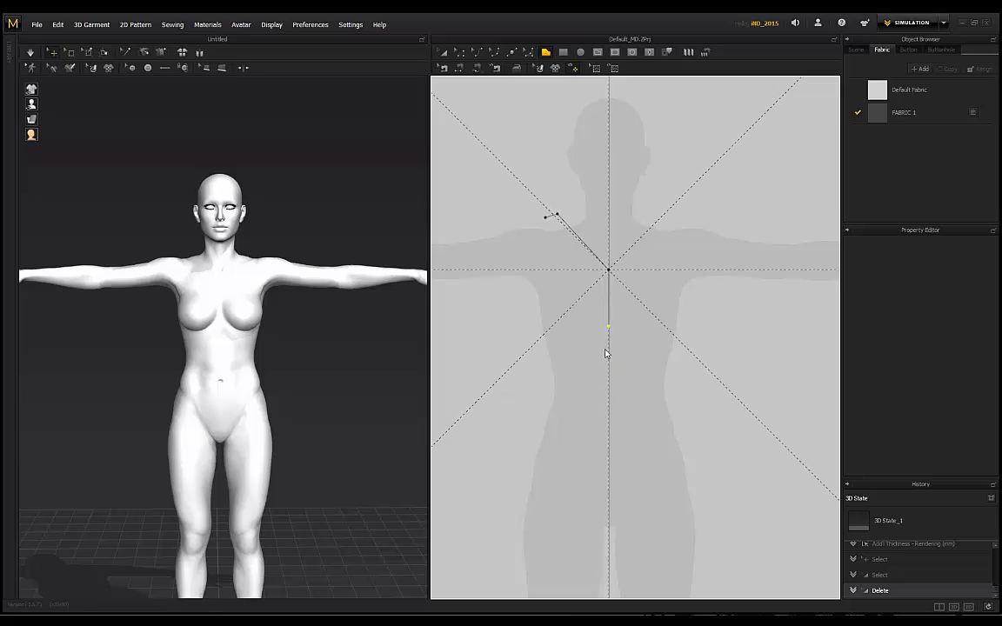
Step: Draw a closed five-point panel from the neckline, down the centre, across, and up to the shoulder
click(607, 285)
click(608, 359)
click(531, 359)
click(531, 288)
click(544, 217)
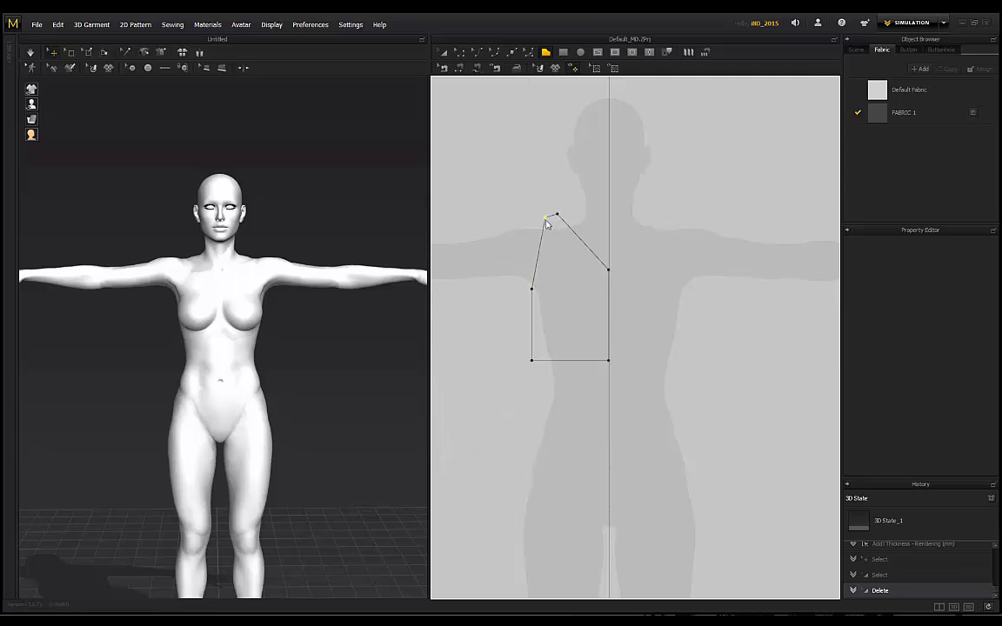
click(545, 218)
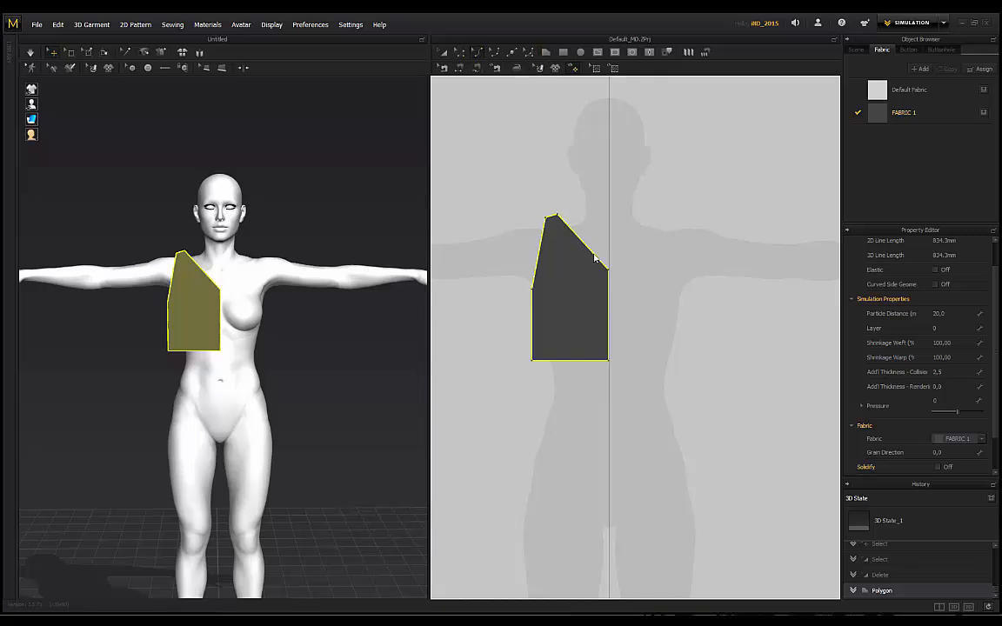
Step: Curve the neckline edge and drag its lower end point to deepen the scoop
drag(590, 254, 551, 223)
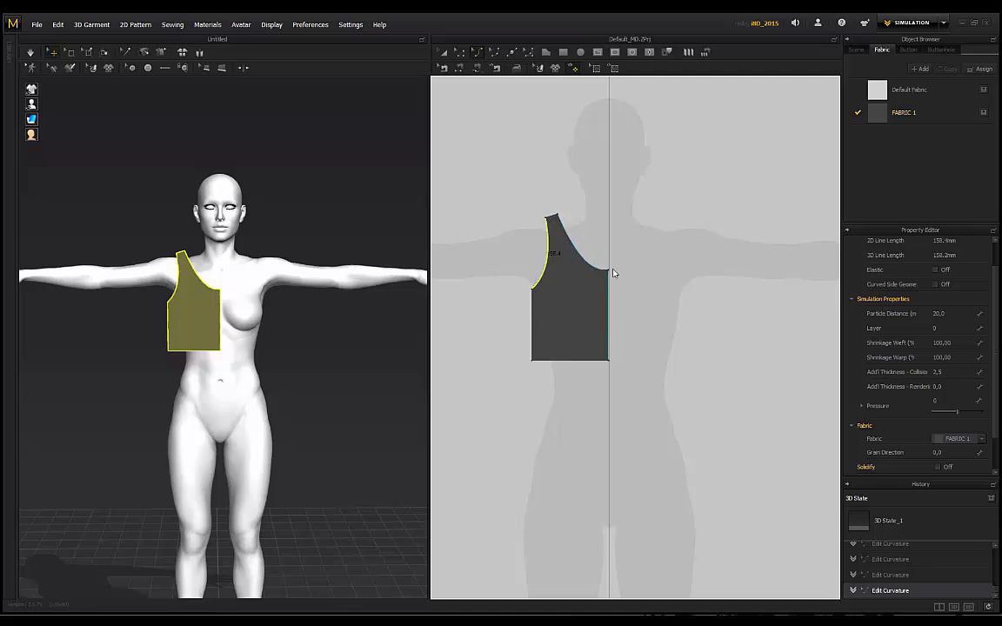
click(458, 53)
scroll(659, 306, up, 5)
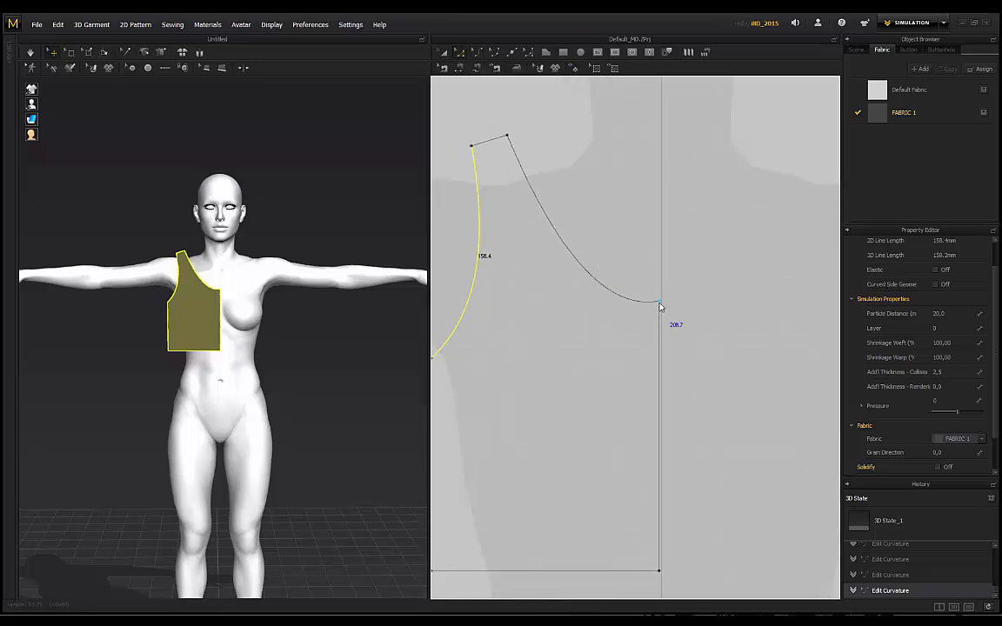
click(659, 305)
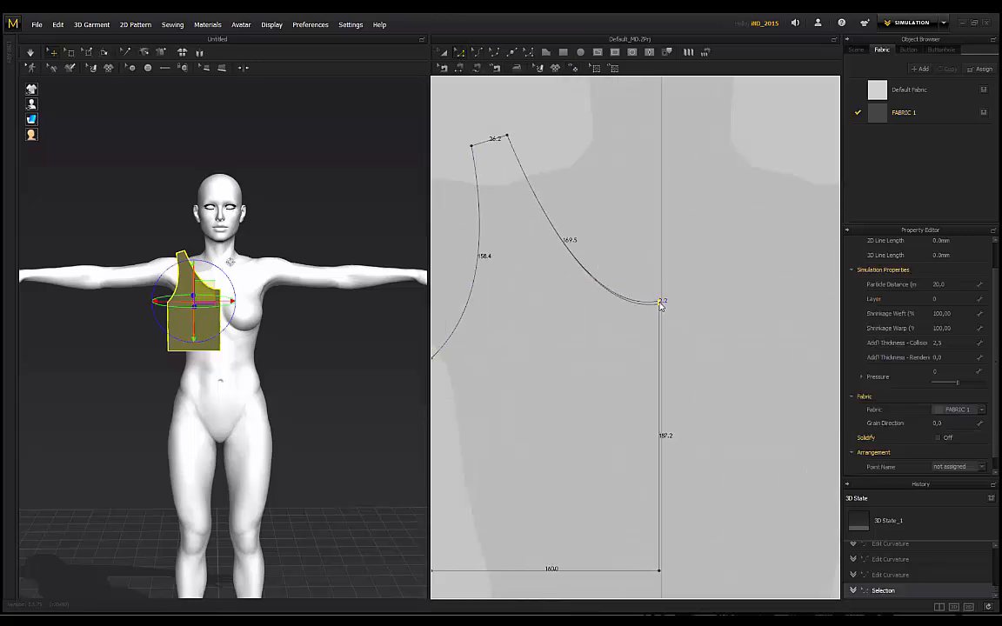
drag(661, 306, 638, 302)
scroll(592, 255, down, 6)
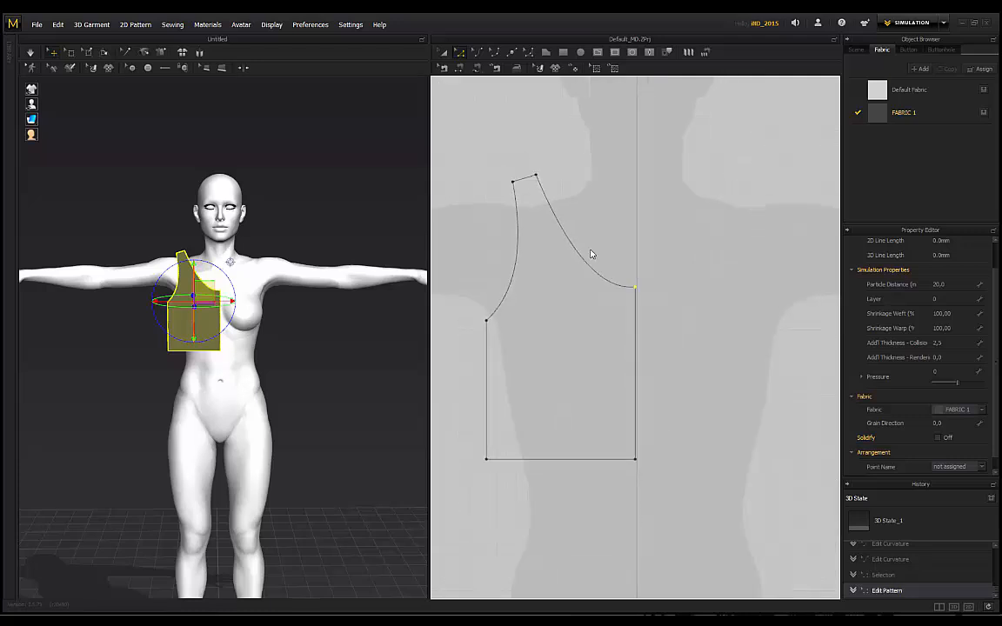
click(442, 52)
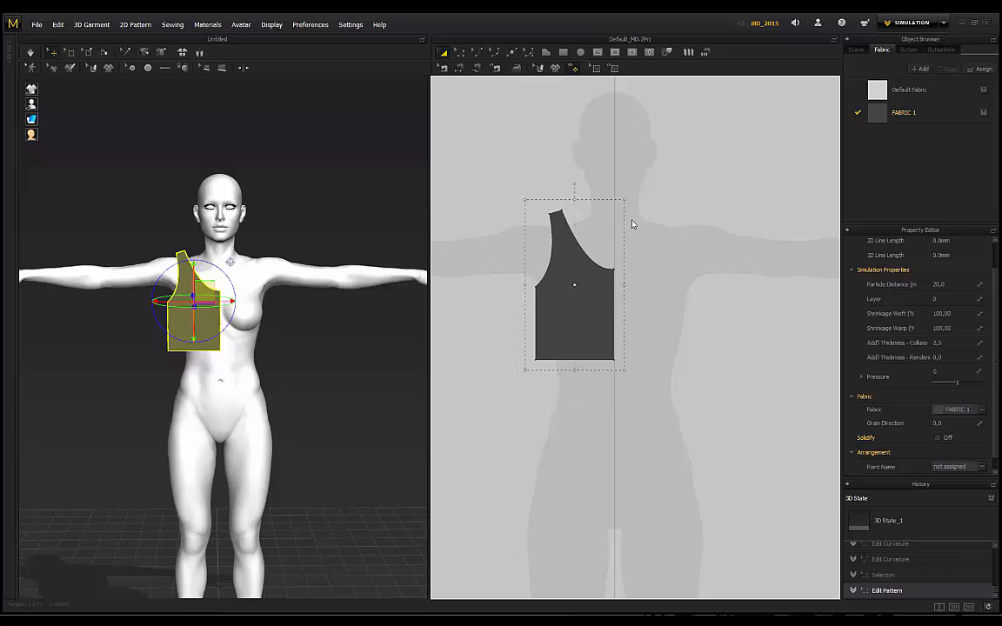
click(576, 284)
Step: Clone the half-front panel as a symmetric pattern and place the mirror beside it
right_click(594, 276)
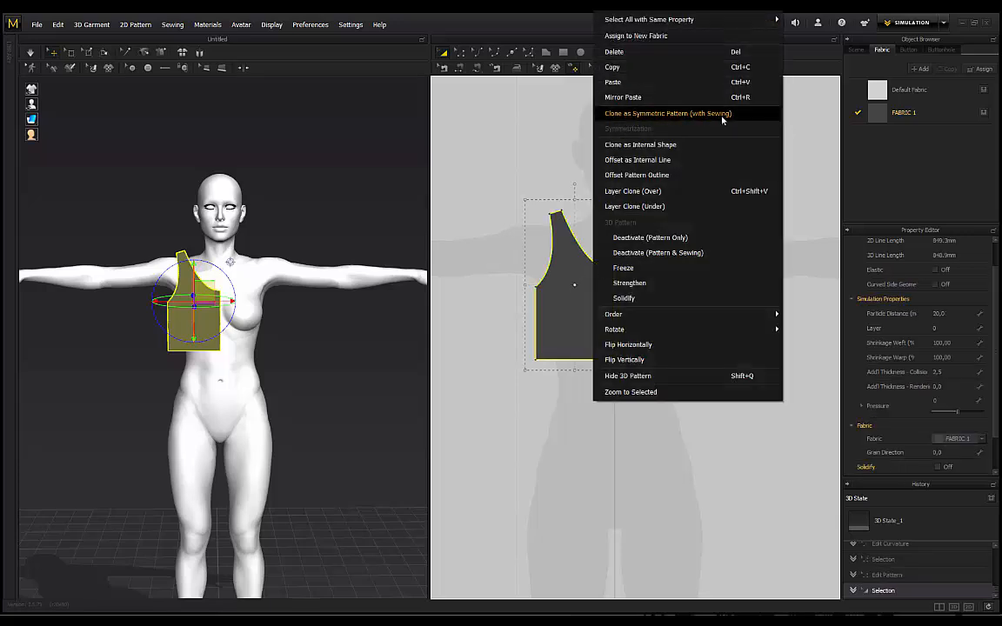
click(637, 115)
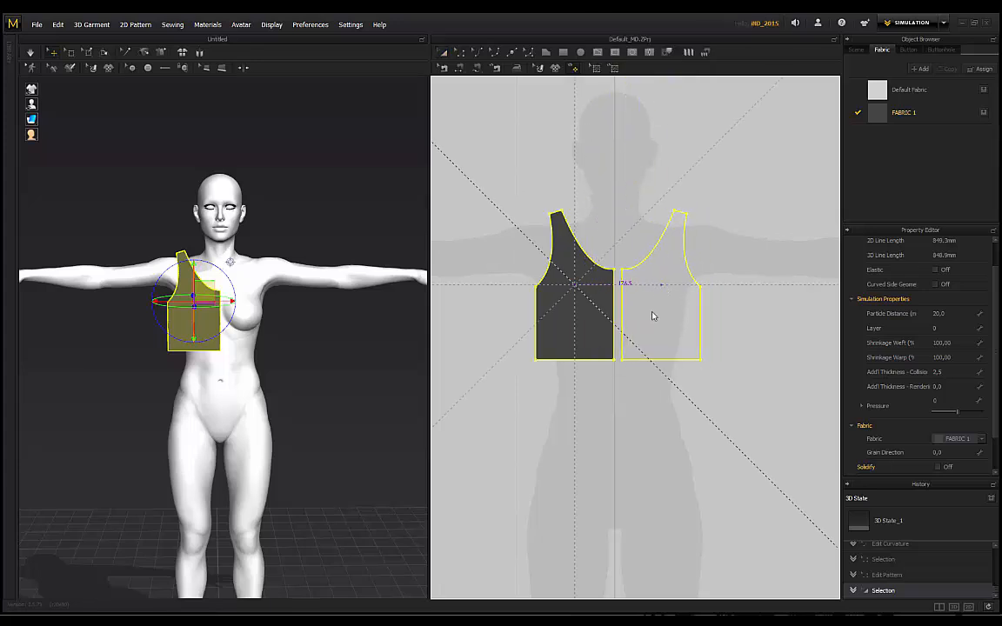
click(654, 316)
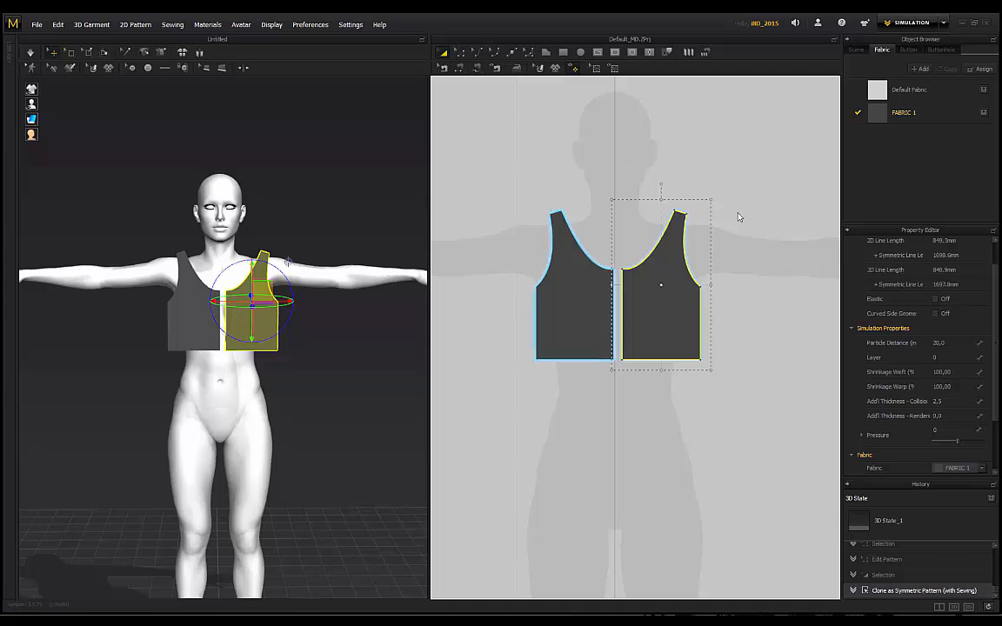
click(600, 180)
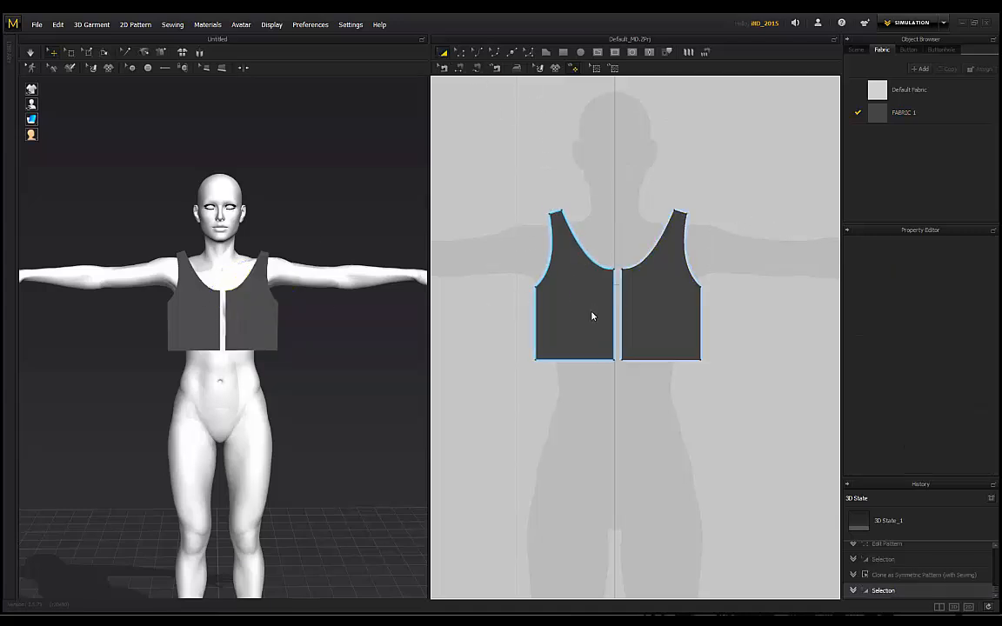
click(595, 313)
Step: Copy both front panels, paste the pair alongside, and flip it horizontally
shift+click(662, 312)
scroll(687, 229, down, 2)
middle_drag(753, 215, 662, 219)
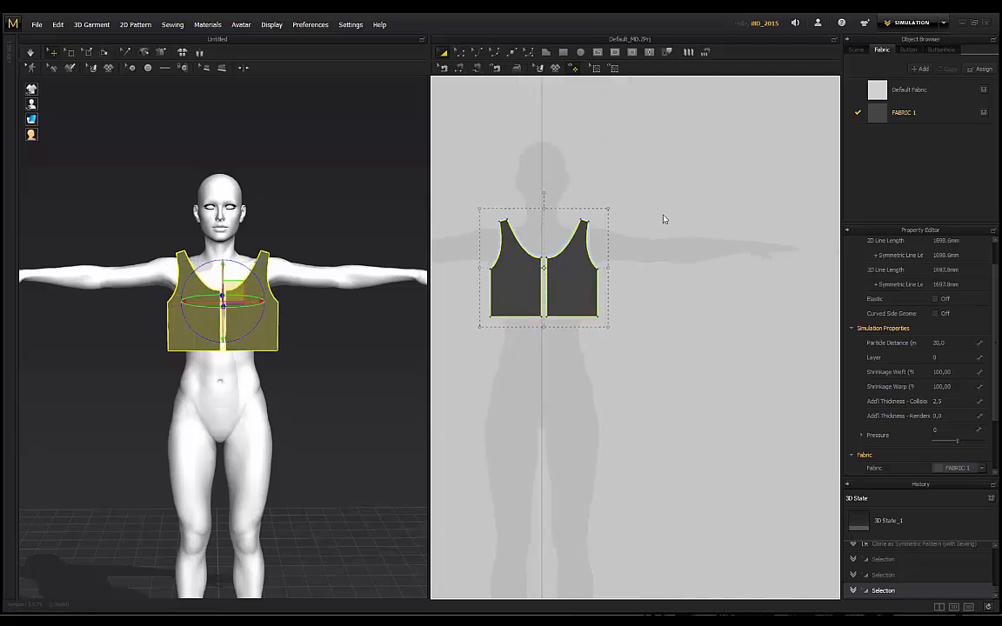
key(ctrl+v)
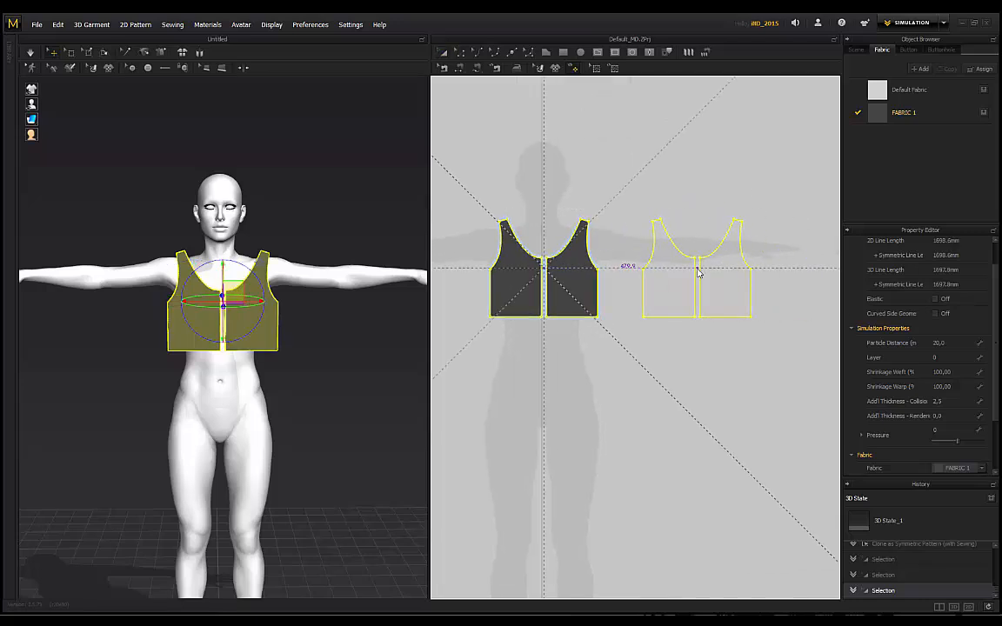
click(698, 273)
right_drag(279, 239, 390, 426)
right_click(337, 407)
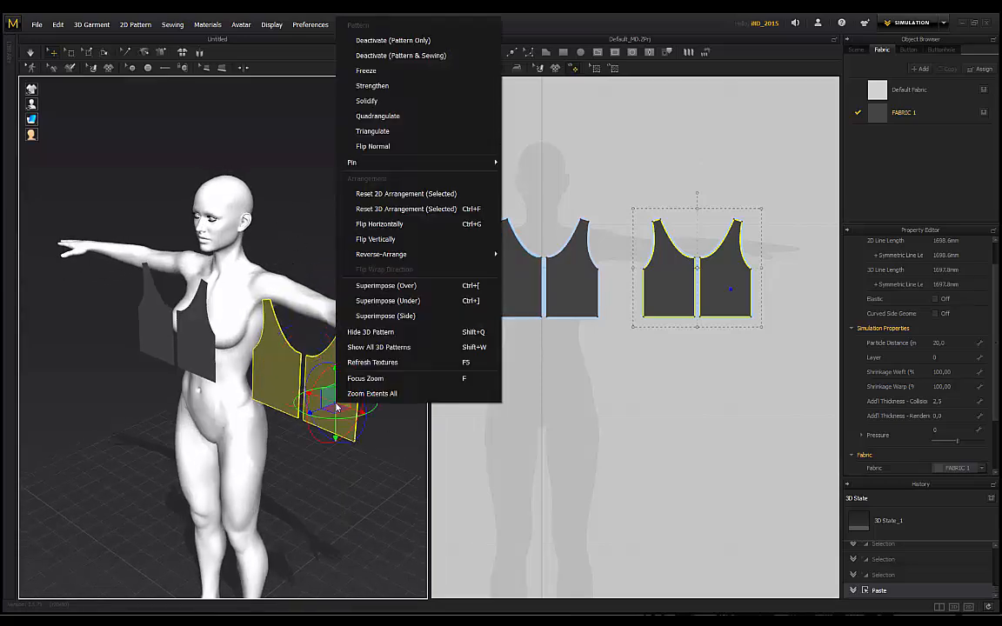
click(340, 221)
Step: Move the flipped pair behind the avatar as the back panels
right_drag(379, 279, 292, 252)
drag(134, 416, 244, 418)
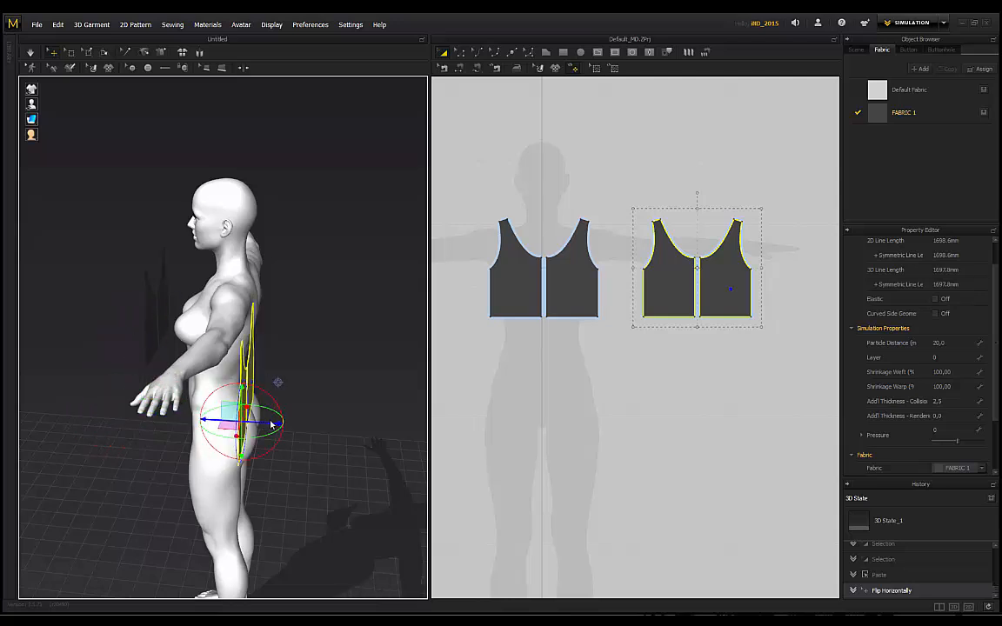
right_drag(340, 340, 83, 383)
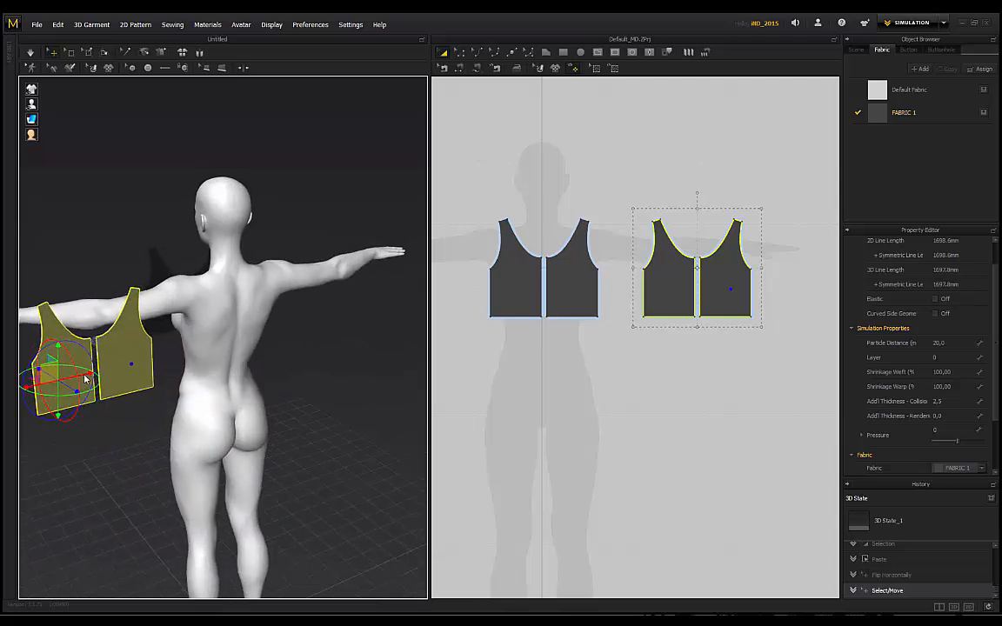
drag(83, 383, 242, 352)
right_drag(242, 352, 290, 320)
drag(293, 322, 300, 324)
right_drag(144, 243, 291, 278)
click(319, 229)
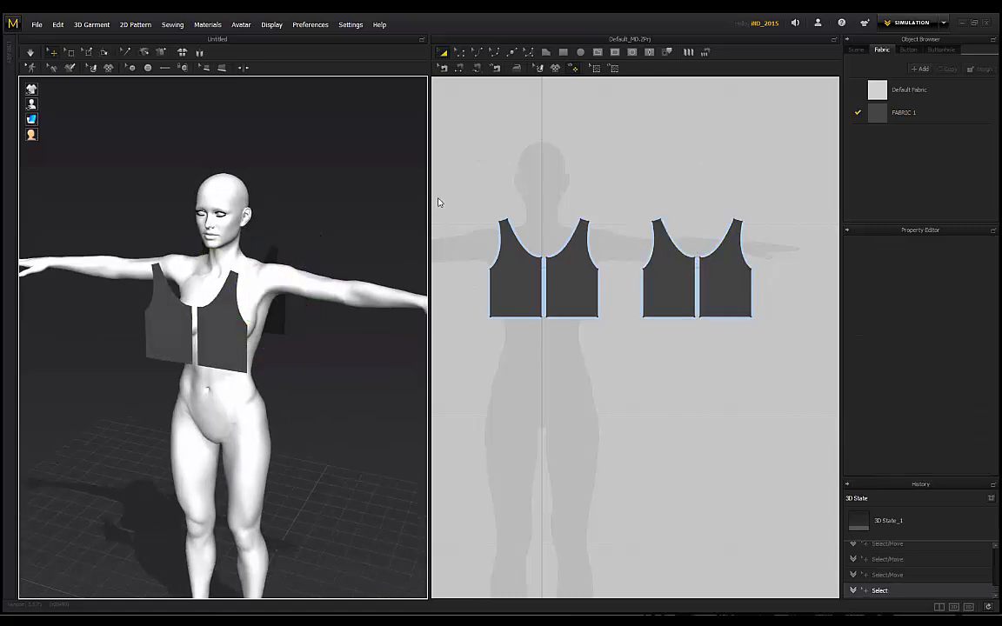
Step: Sew the left front panel's centre edge to the right front's centre edge
click(463, 69)
scroll(540, 274, up, 3)
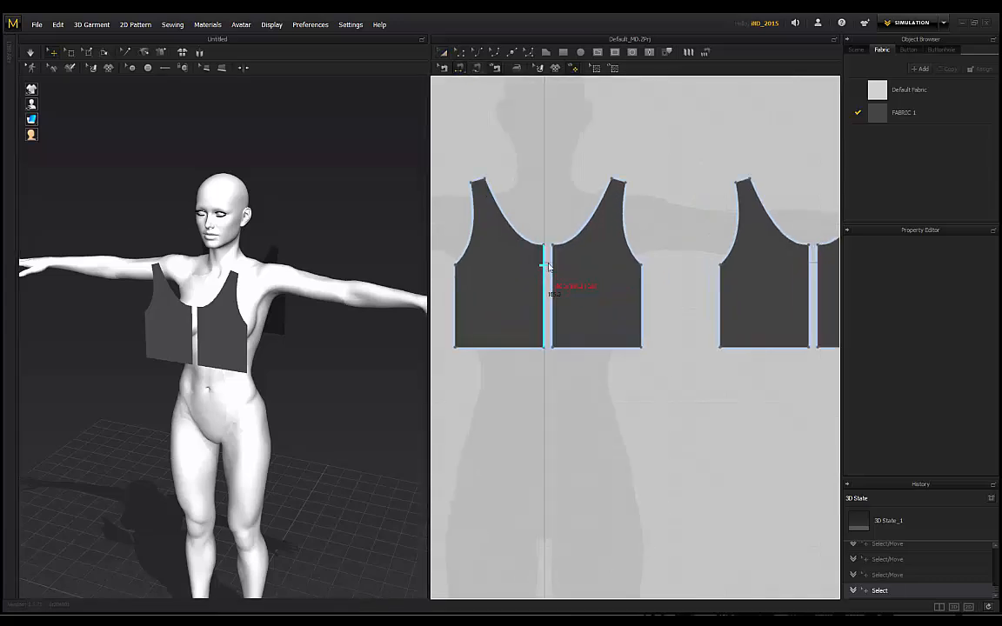
click(547, 267)
click(556, 267)
Step: Sew the left front's side edge to the back's right side edge, redoing a wrong seam
middle_drag(454, 206, 468, 224)
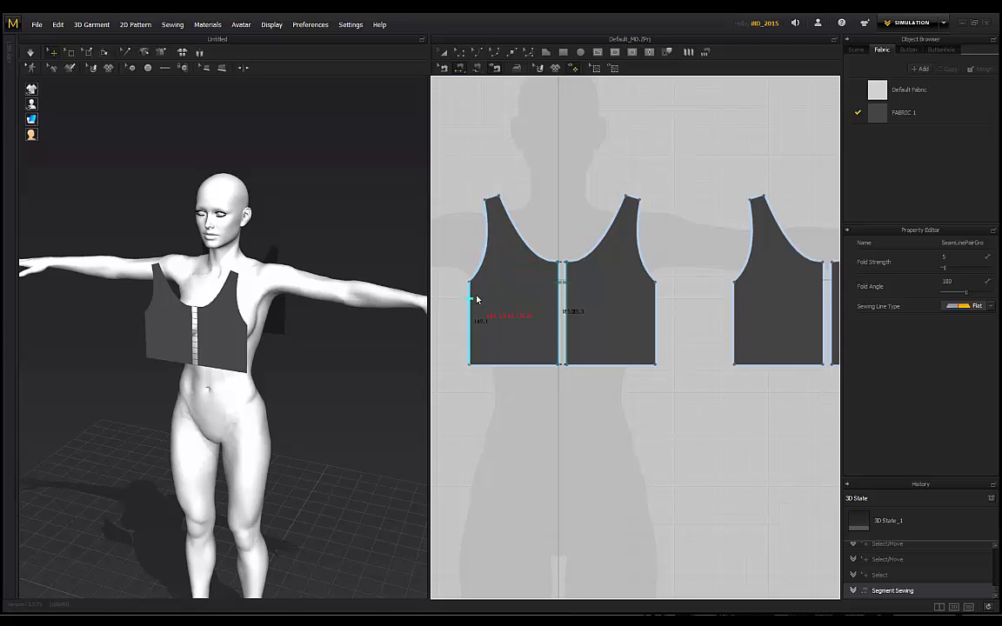
click(476, 298)
middle_drag(750, 302, 668, 291)
click(650, 292)
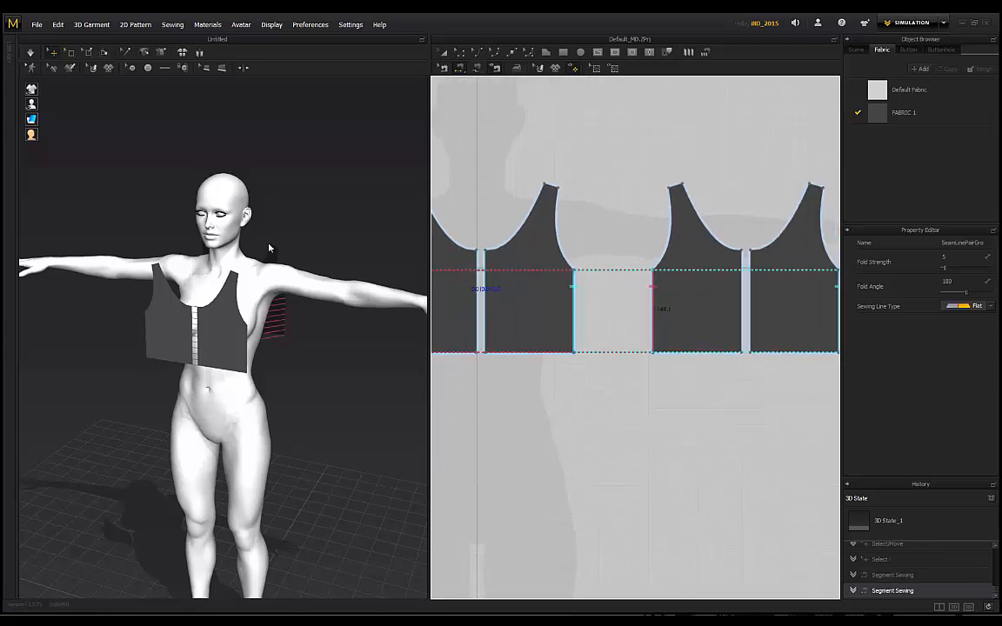
right_drag(269, 248, 235, 247)
key(ctrl+z)
scroll(628, 228, down, 4)
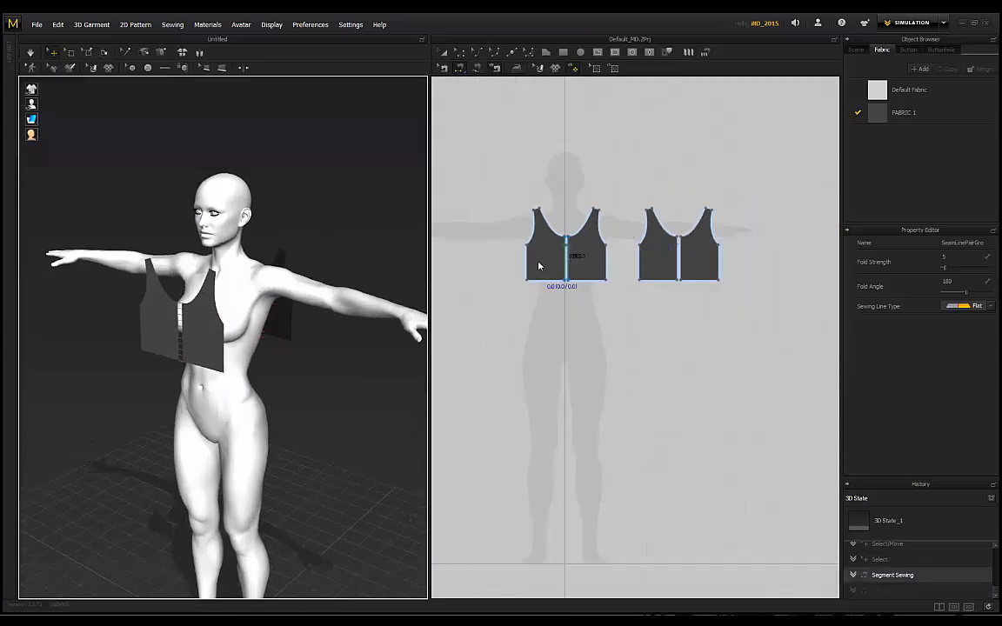
click(528, 261)
click(717, 259)
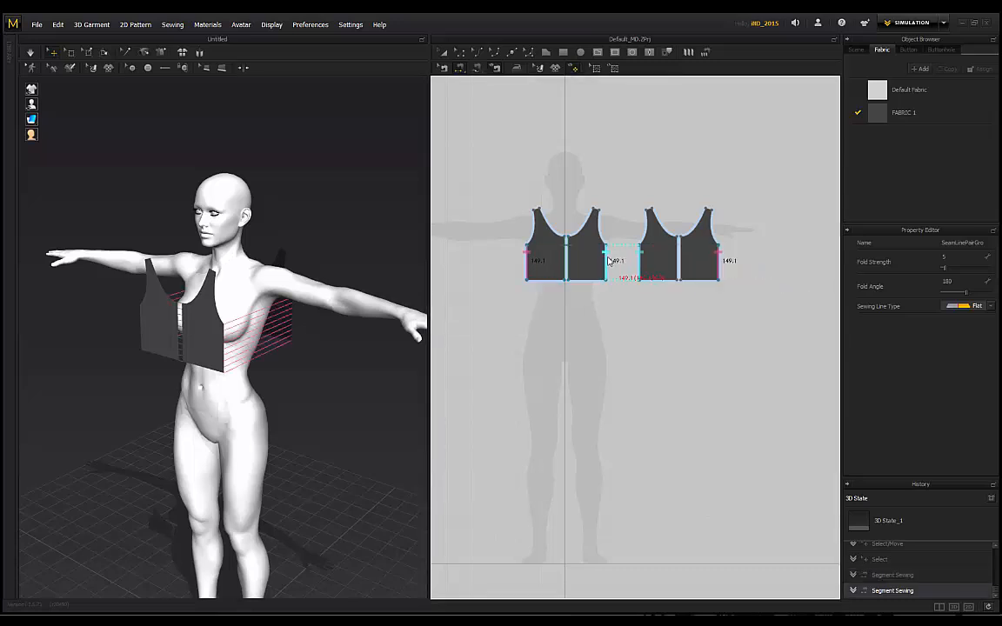
Step: Sew the right shoulder to the back shoulder and simulate to drape the pieces
right_drag(185, 195, 373, 251)
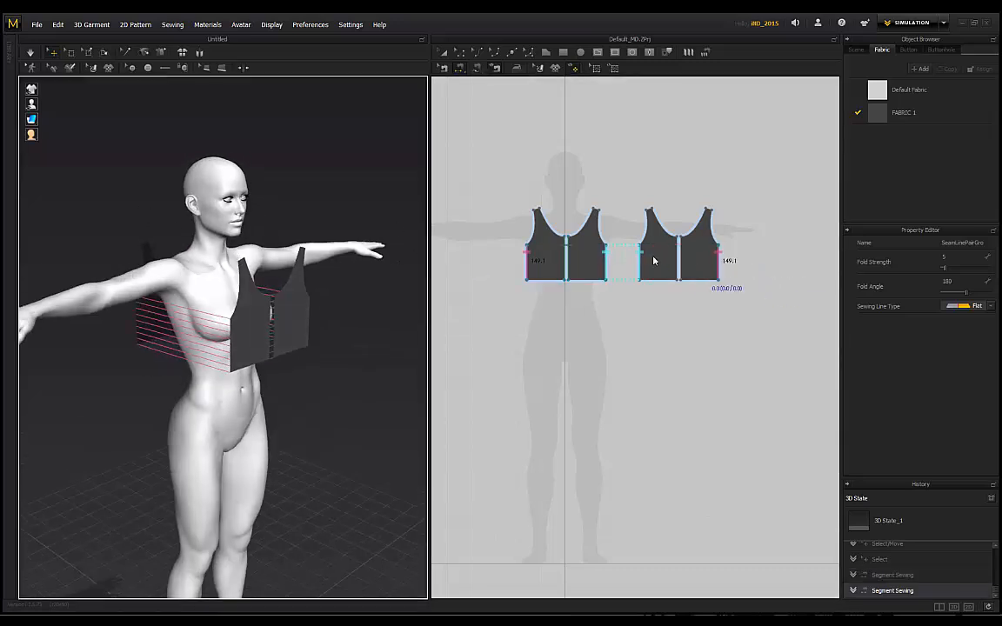
scroll(600, 257, up, 3)
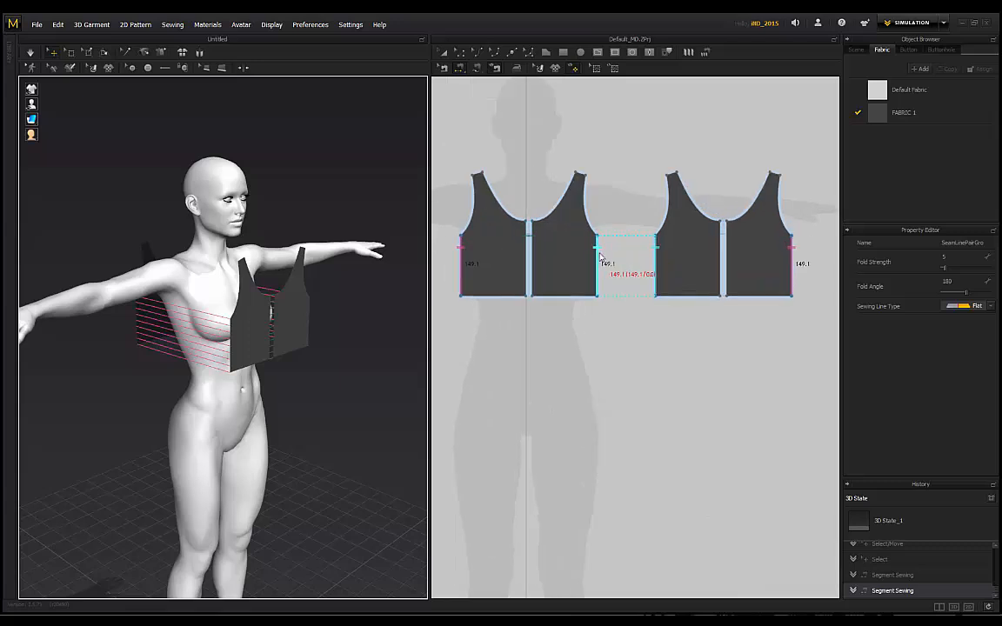
scroll(512, 195, up, 4)
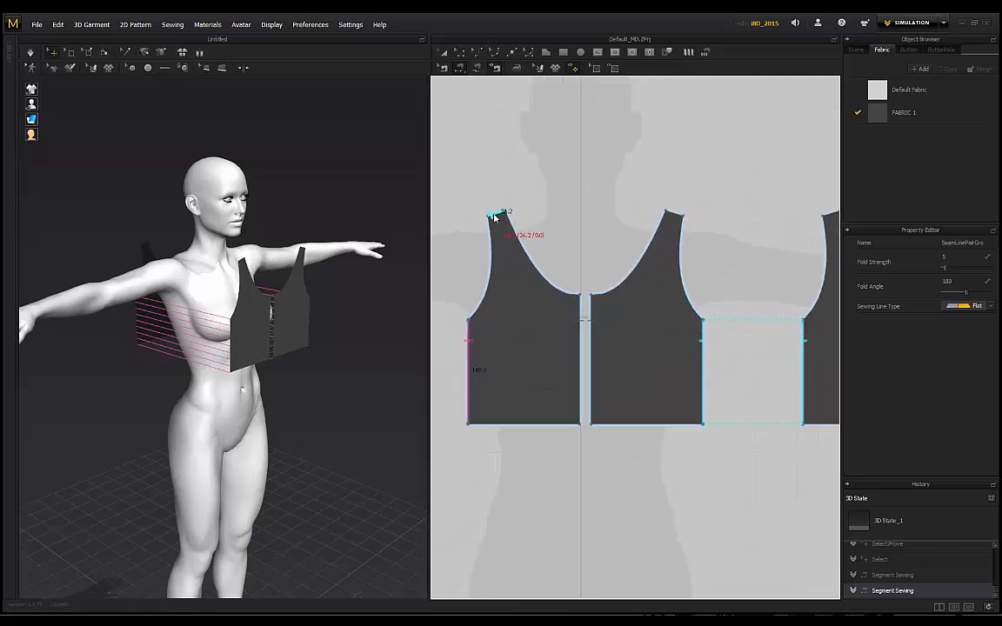
middle_drag(744, 142, 434, 195)
click(700, 268)
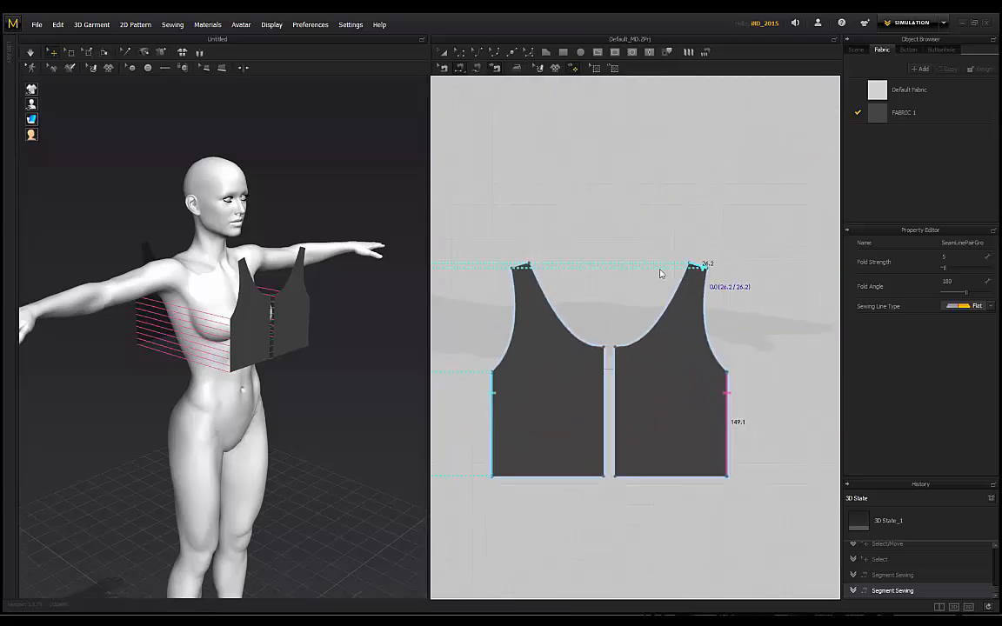
right_drag(298, 194, 222, 266)
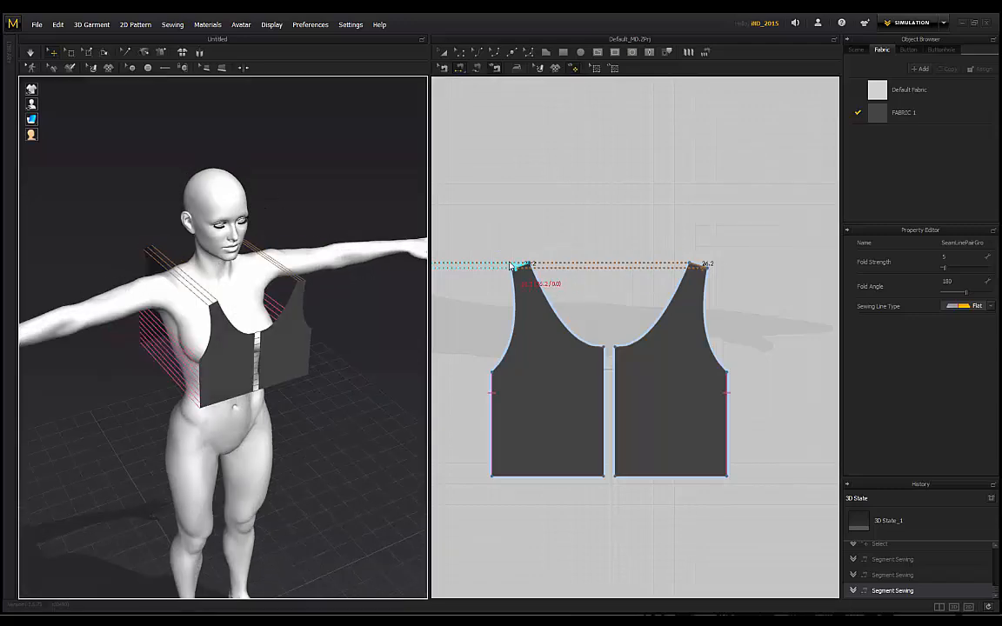
middle_drag(625, 201, 804, 194)
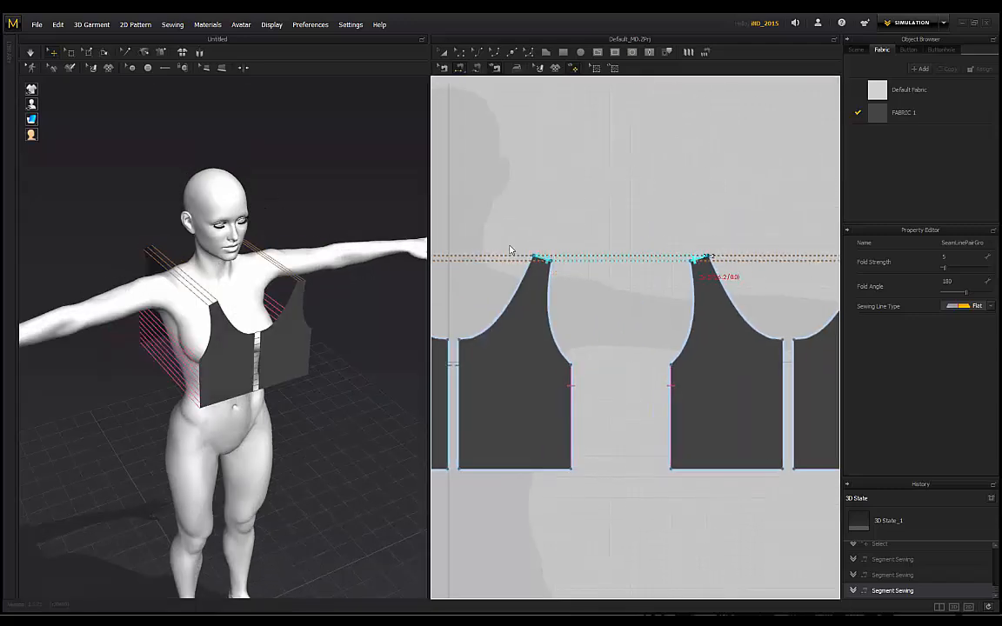
right_drag(304, 231, 243, 218)
scroll(486, 310, down, 5)
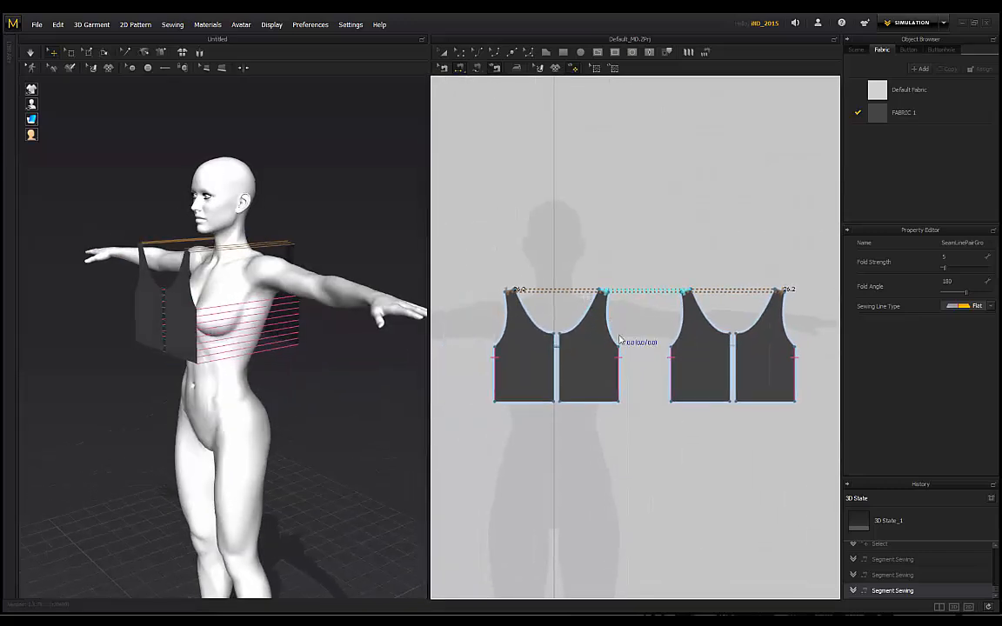
right_drag(168, 254, 152, 175)
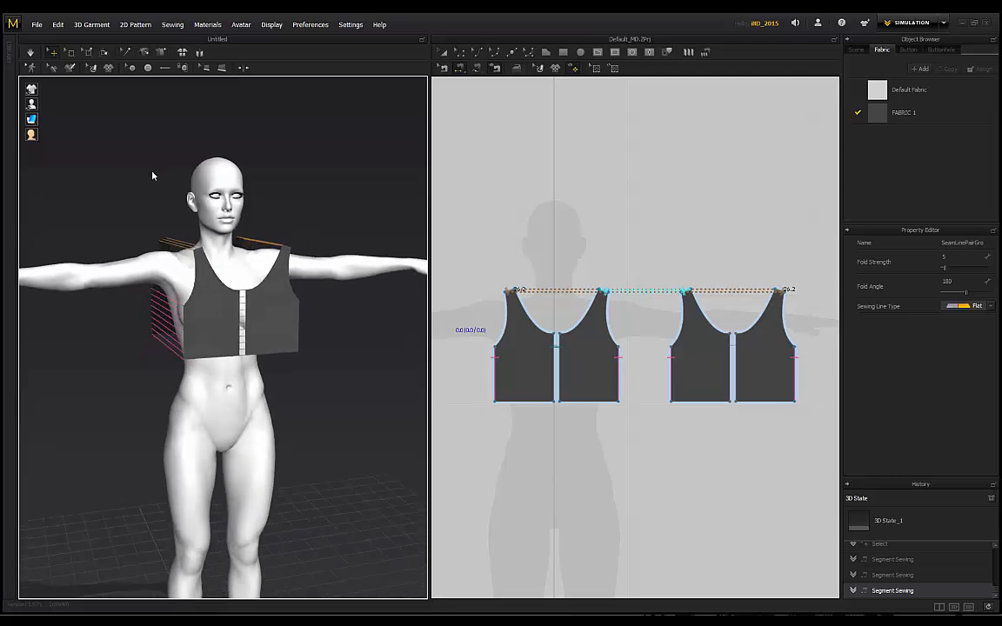
click(30, 52)
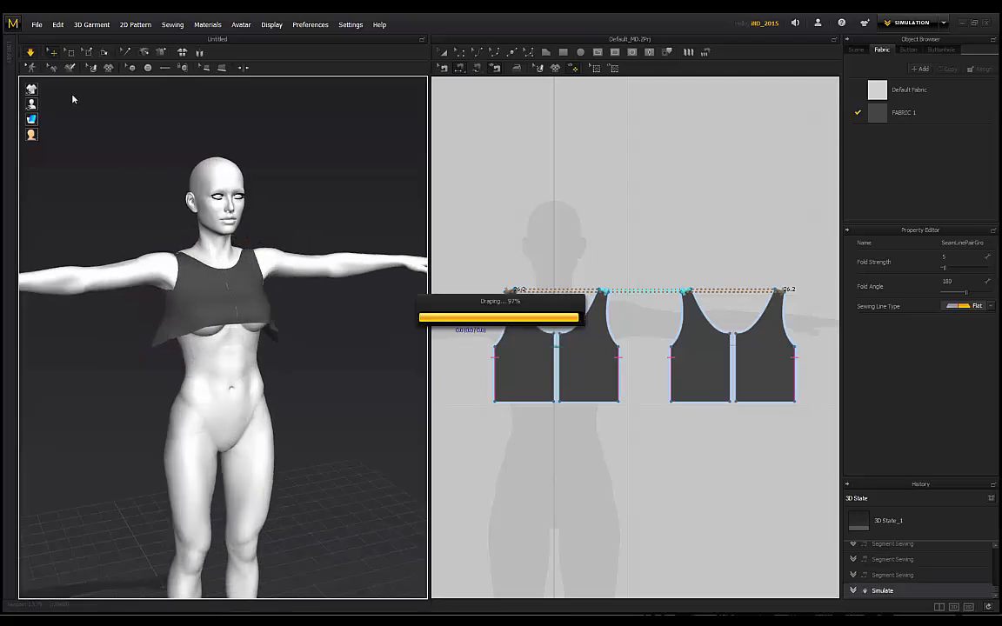
Step: Undo the test drape, re-simulate, and undo again to return to flat pieces
key(ctrl+z)
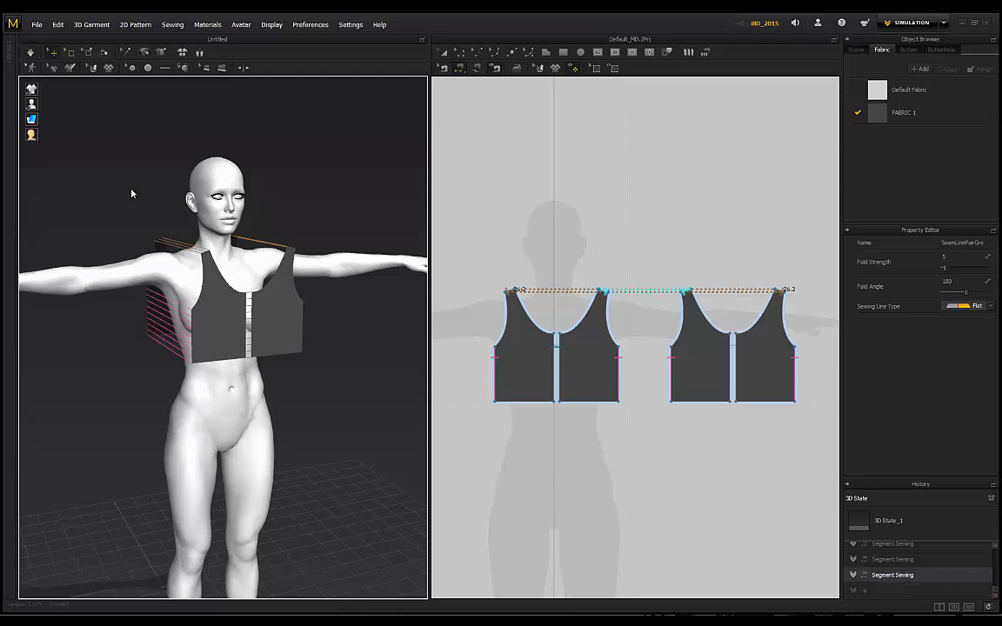
scroll(731, 359, up, 3)
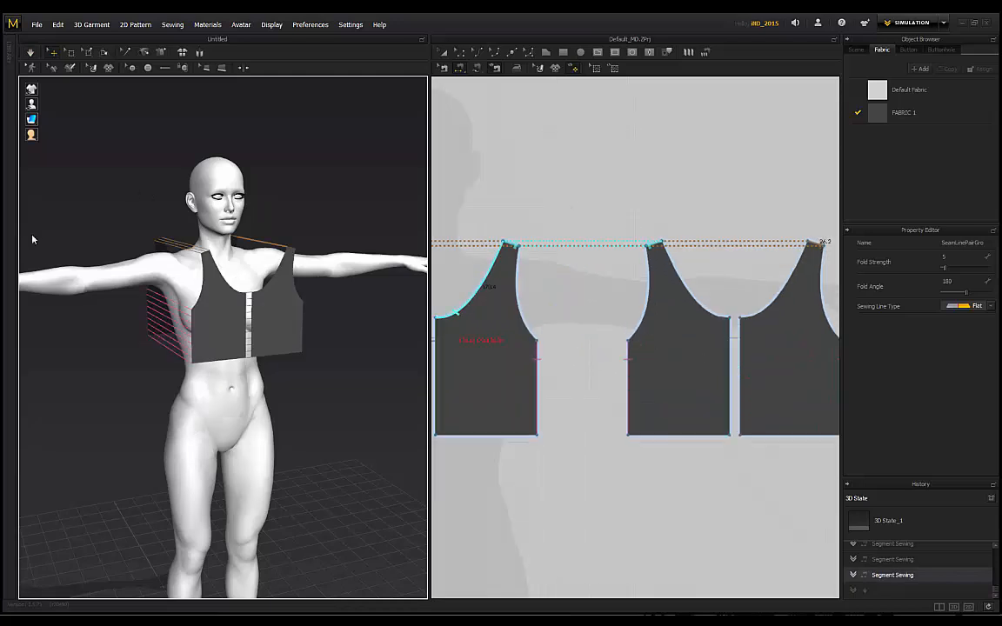
right_drag(33, 239, 369, 196)
click(30, 52)
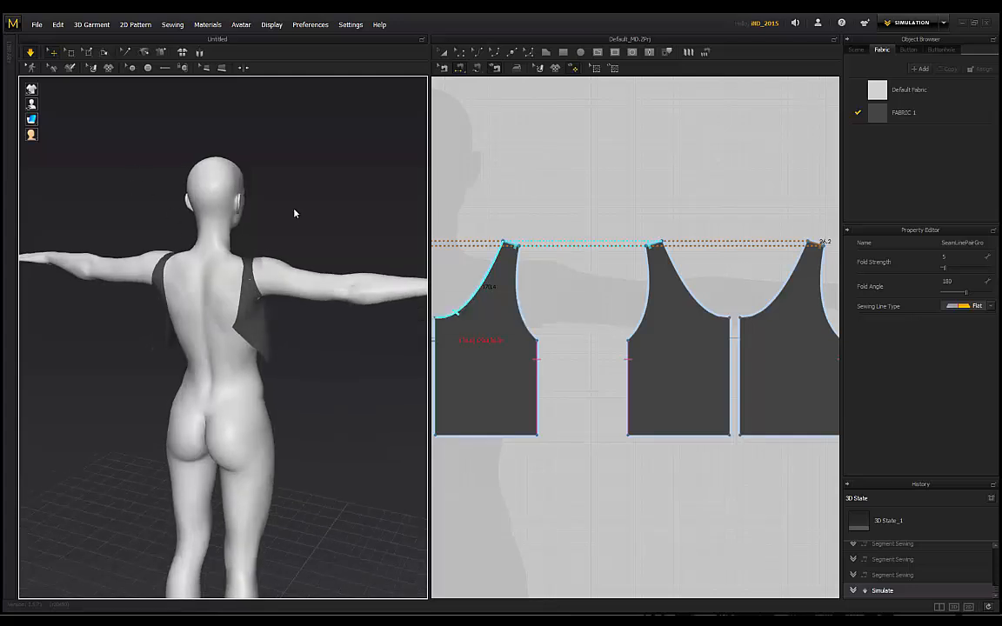
key(ctrl+z)
right_drag(293, 212, 277, 195)
Step: Sew the remaining panel centre edges together and drape the garment onto the avatar
click(728, 348)
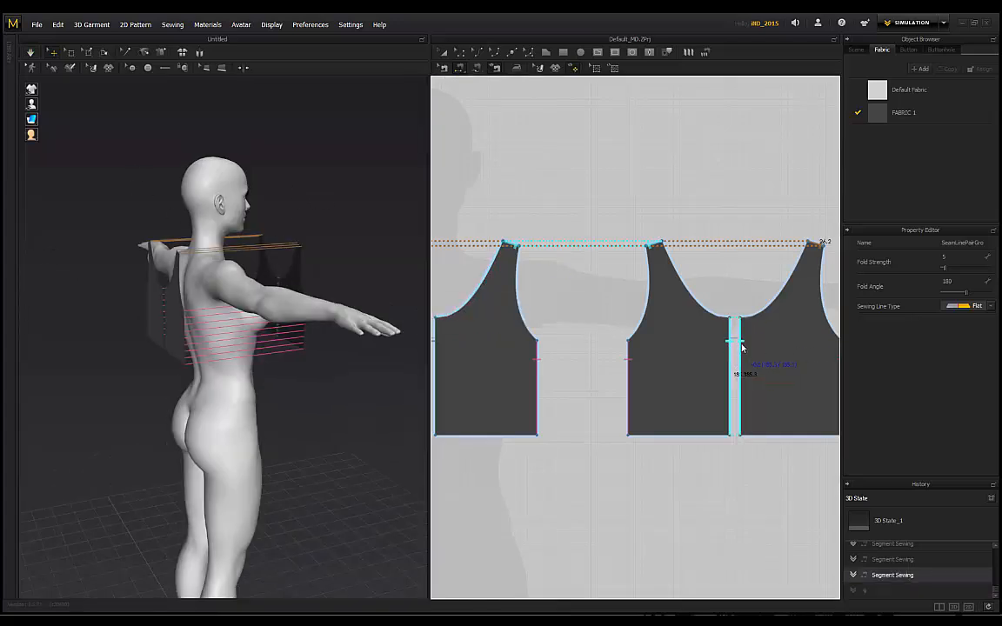
click(740, 343)
right_drag(165, 220, 131, 193)
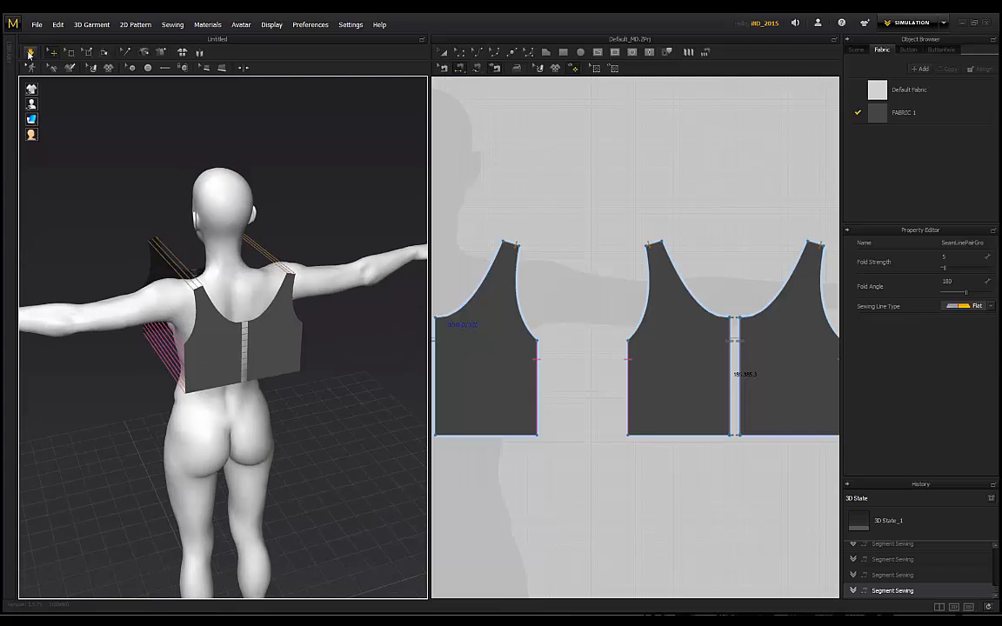
click(31, 52)
right_drag(117, 232, 287, 244)
click(272, 242)
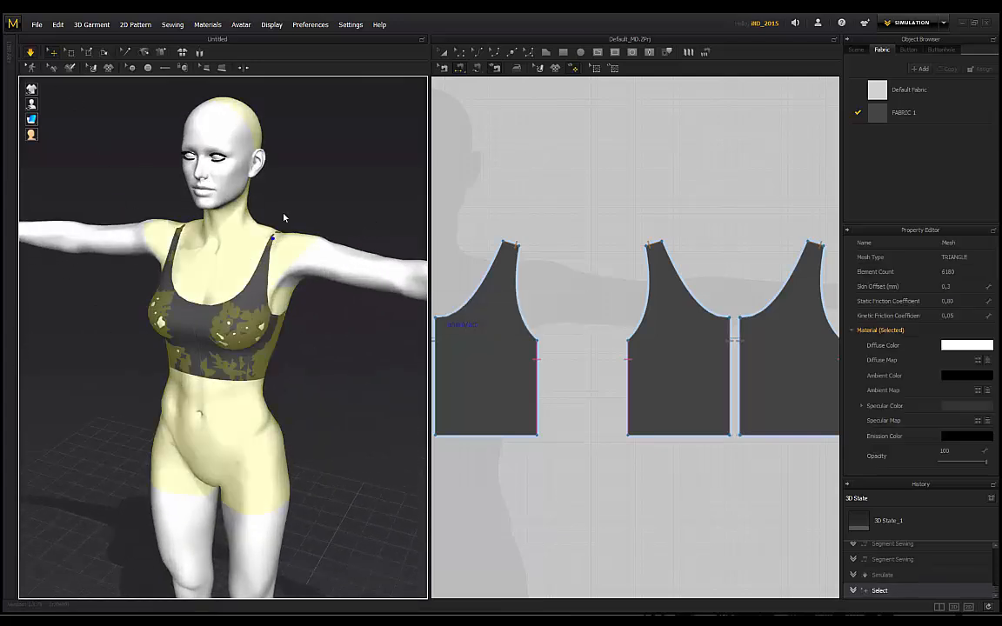
click(254, 213)
scroll(291, 195, up, 4)
middle_drag(297, 191, 289, 244)
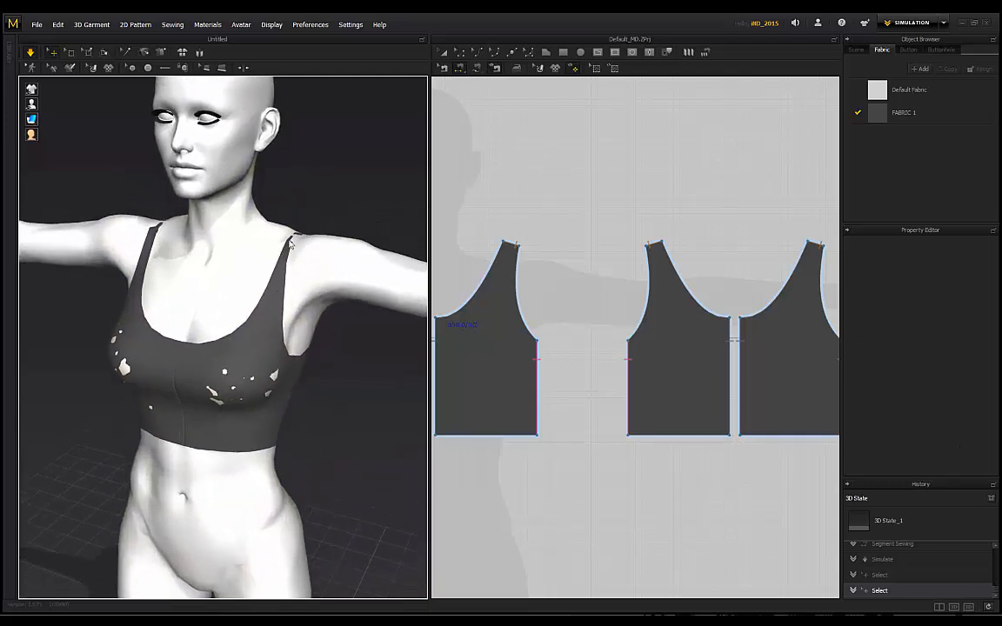
click(293, 243)
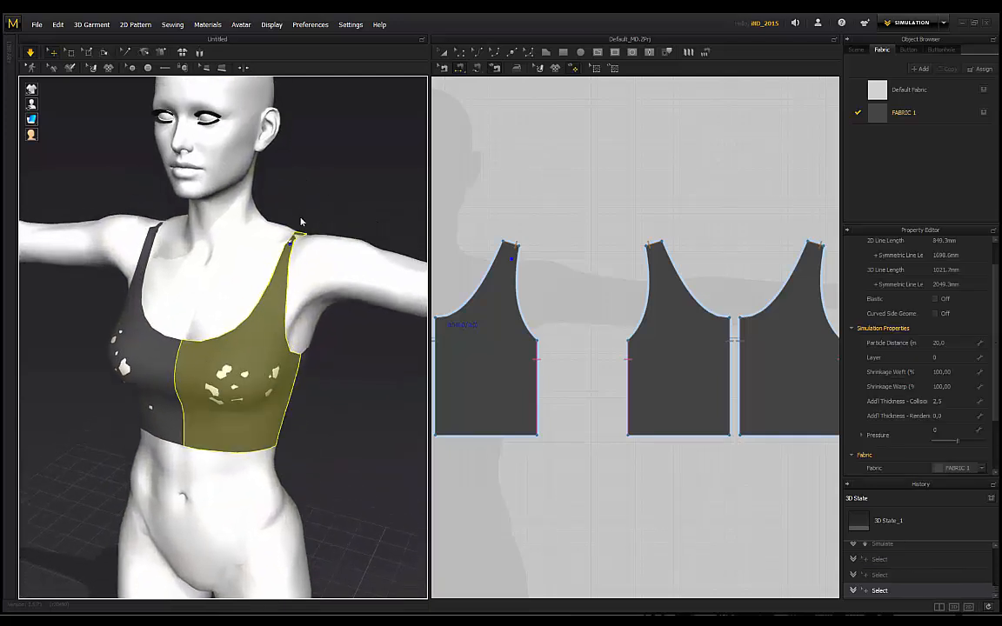
key(2)
Step: Pull the right and left straps upward to settle them on the shoulders
drag(291, 222, 297, 163)
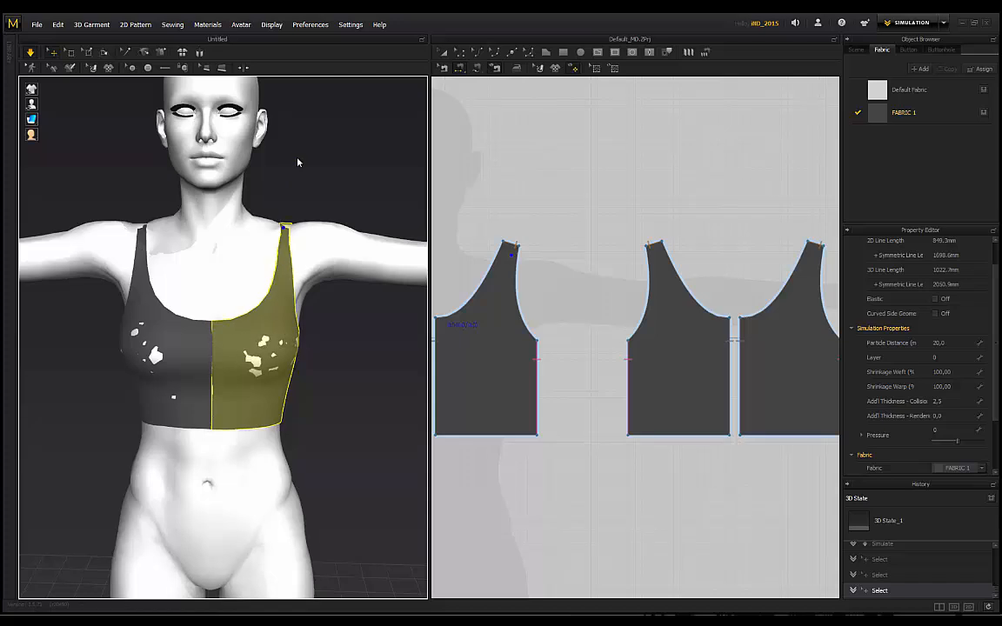
drag(282, 238, 287, 189)
drag(144, 237, 148, 161)
click(151, 181)
scroll(134, 185, down, 1)
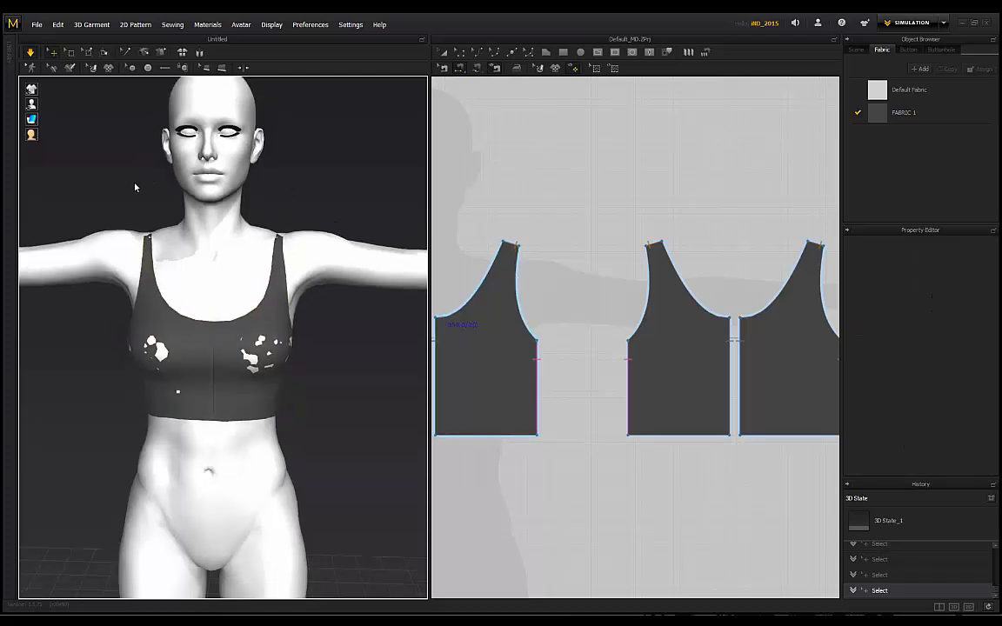
right_drag(134, 185, 149, 161)
scroll(286, 259, up, 3)
scroll(487, 270, down, 3)
scroll(570, 321, up, 1)
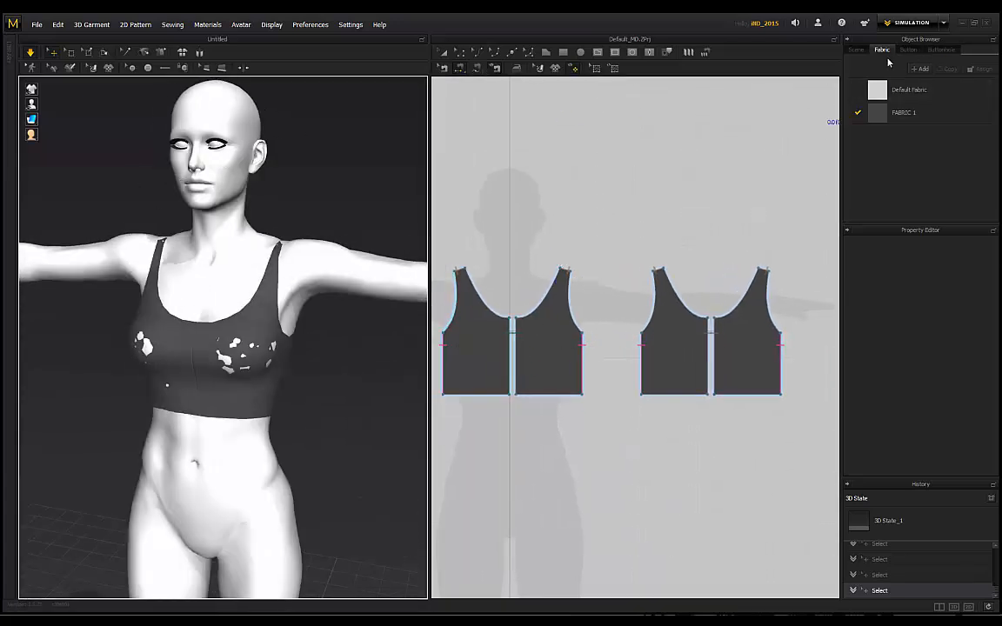
Step: Select the avatar in the Scene tree and set its Skin Offset to 0,6 mm
click(857, 51)
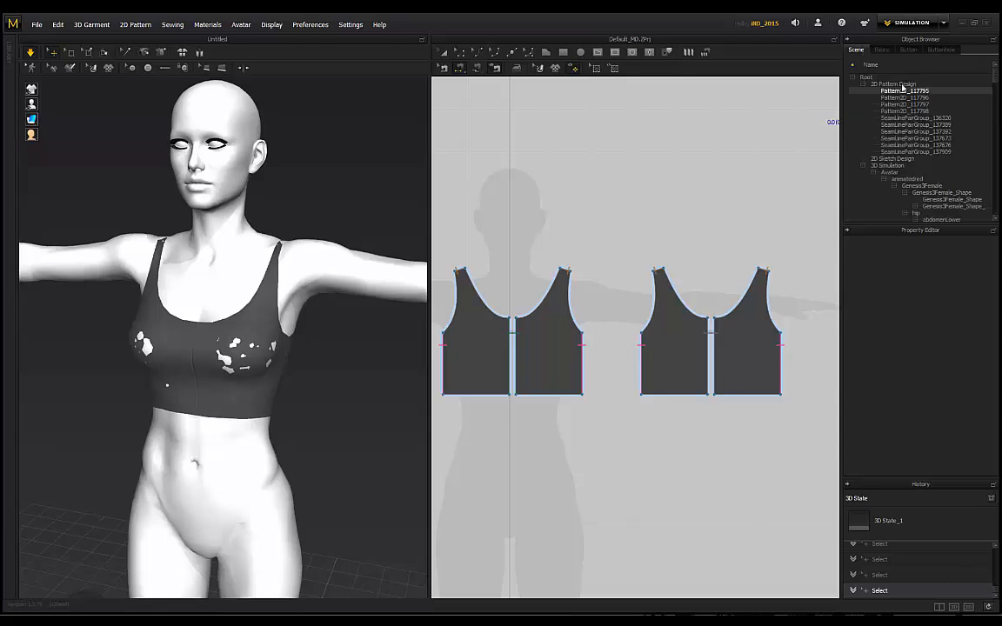
click(890, 173)
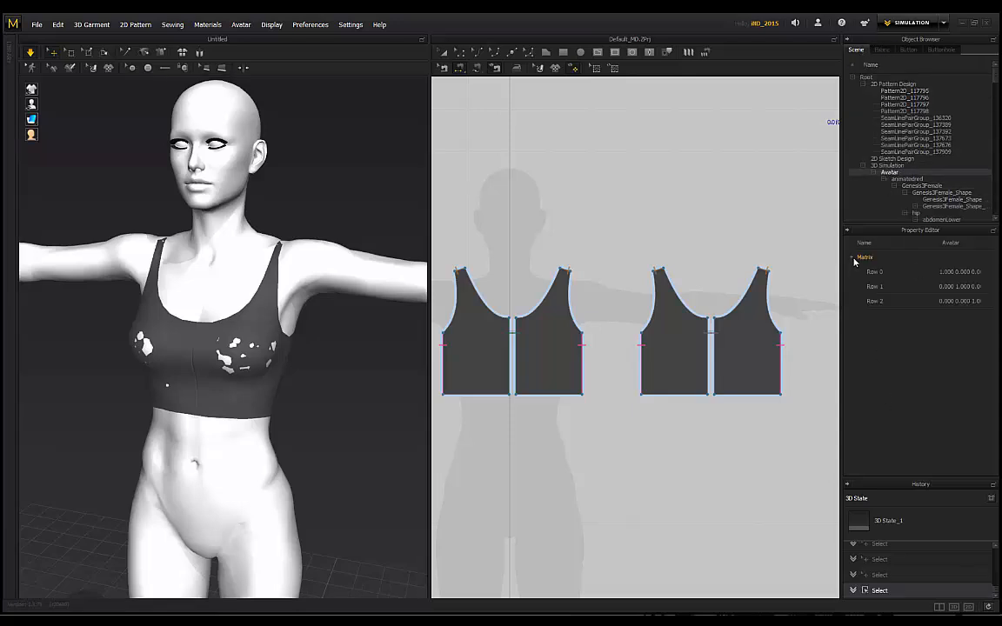
click(904, 180)
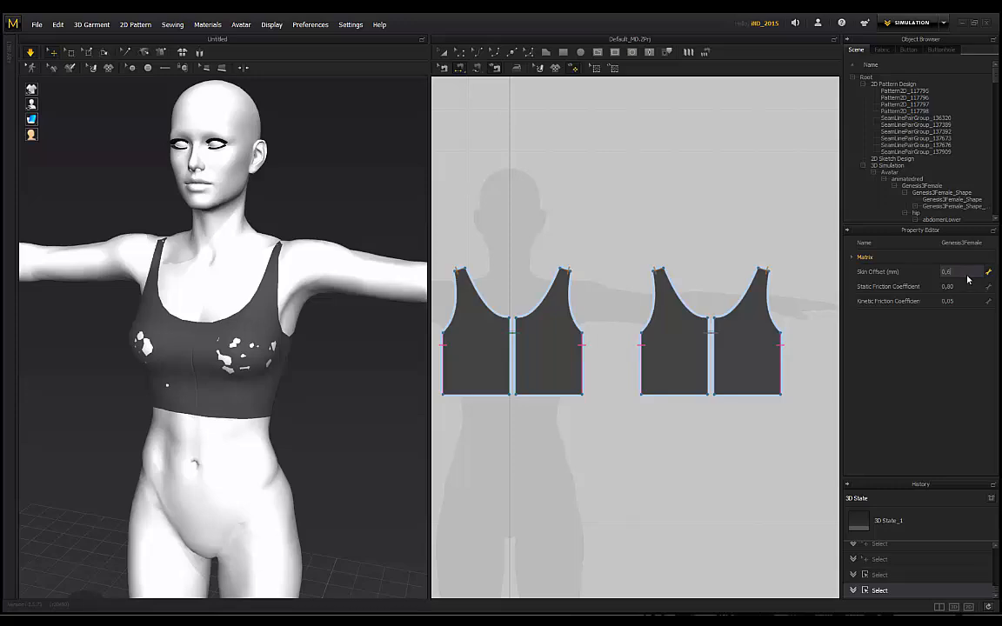
key(Return)
Step: Check the shoulder poke-through, then raise the Skin Offset to 0,9 mm
right_drag(378, 258, 266, 224)
scroll(174, 270, down, 5)
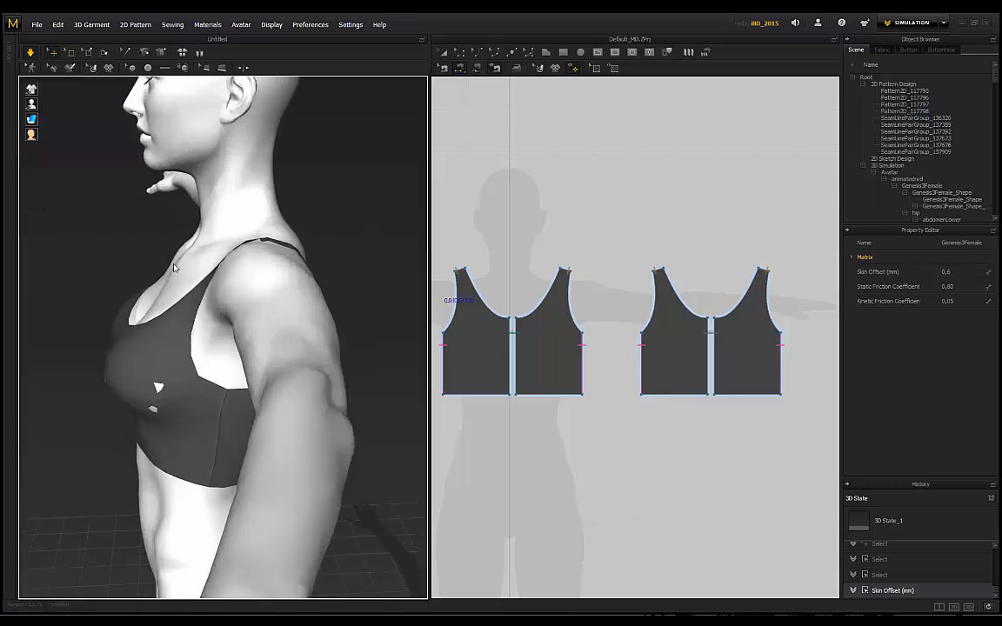
right_drag(143, 219, 279, 199)
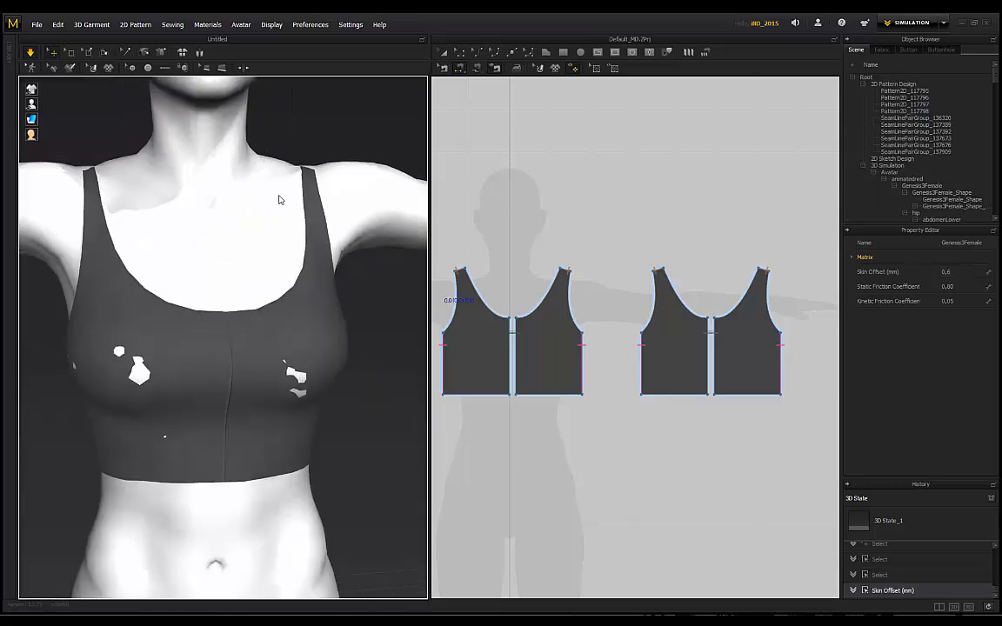
scroll(280, 199, up, 2)
right_drag(156, 196, 334, 343)
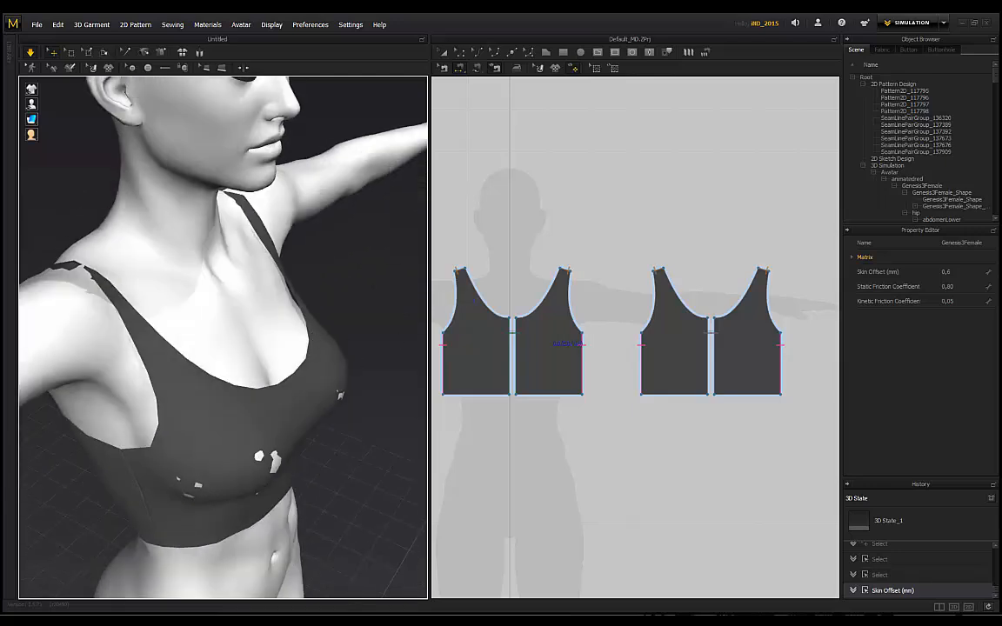
click(957, 273)
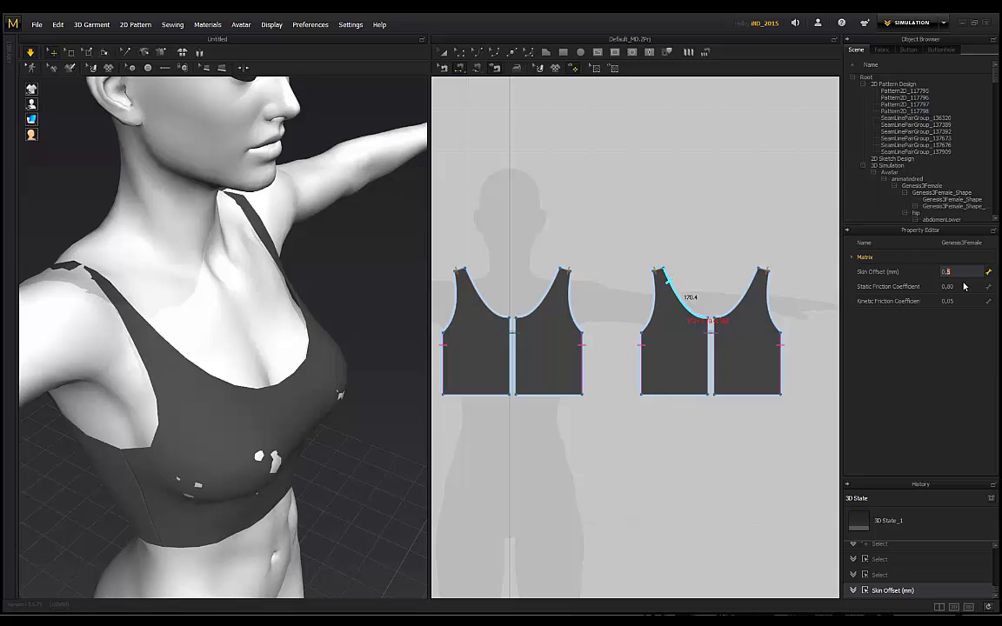
key(Return)
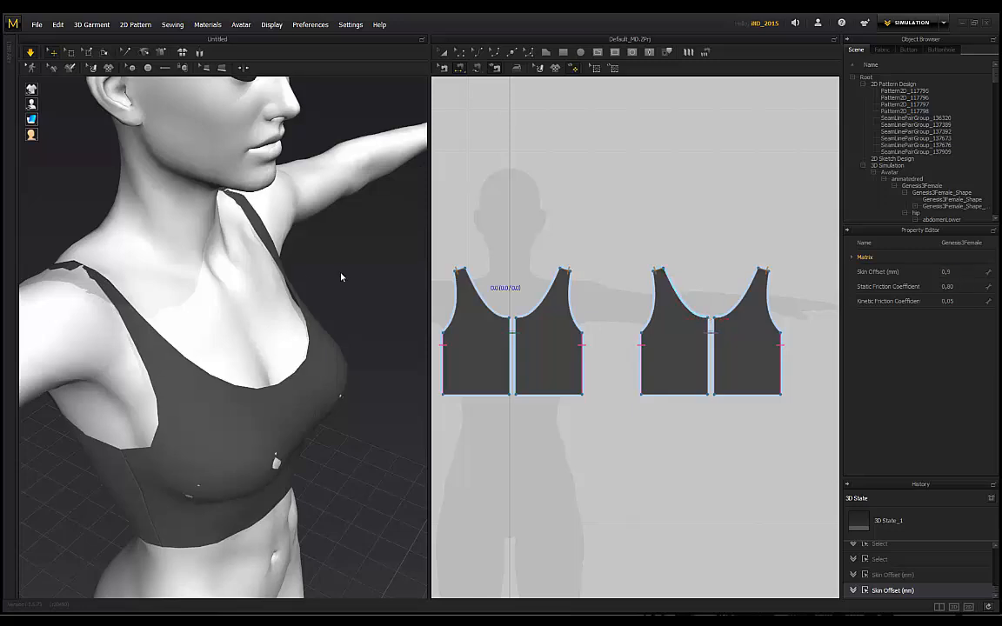
right_drag(340, 277, 203, 187)
Step: Drag both lower bra pieces to relax and smooth the cloth
click(262, 448)
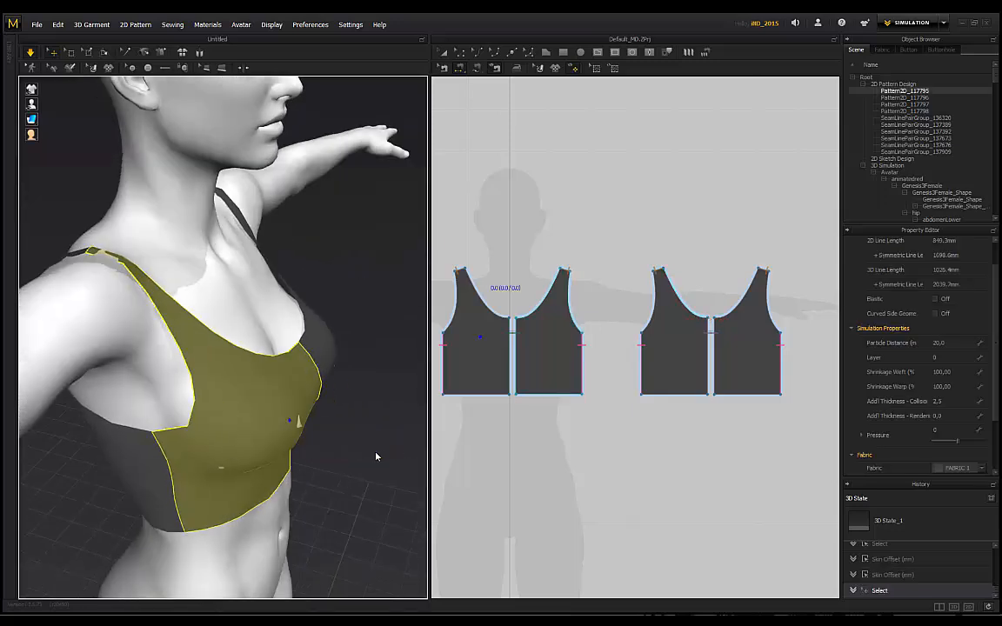
drag(324, 357, 422, 380)
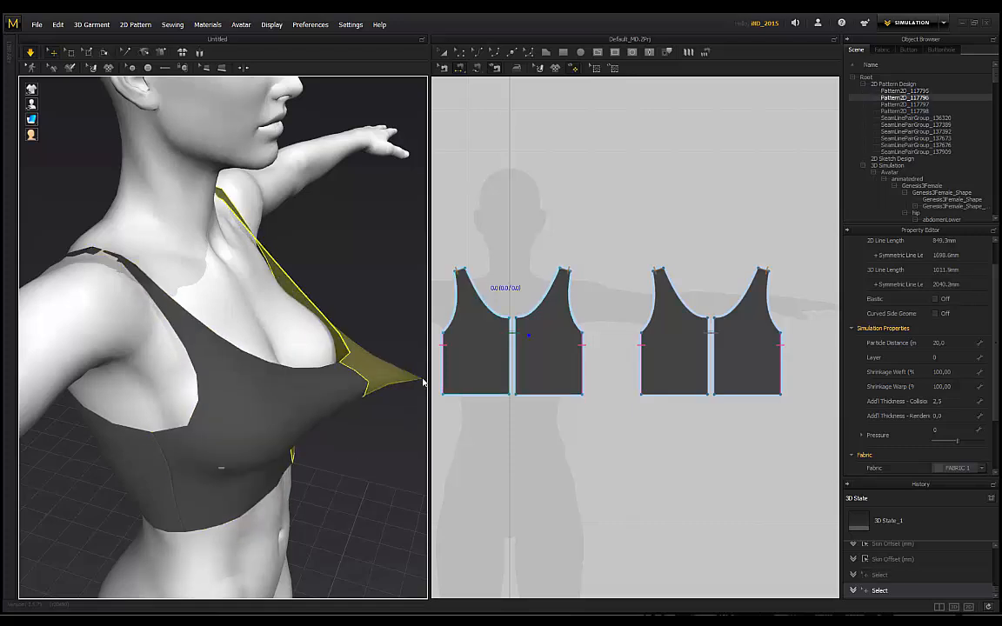
drag(280, 430, 374, 460)
click(356, 331)
right_drag(357, 332, 276, 254)
Step: Pull the left strap upward so it settles on the shoulder
click(317, 209)
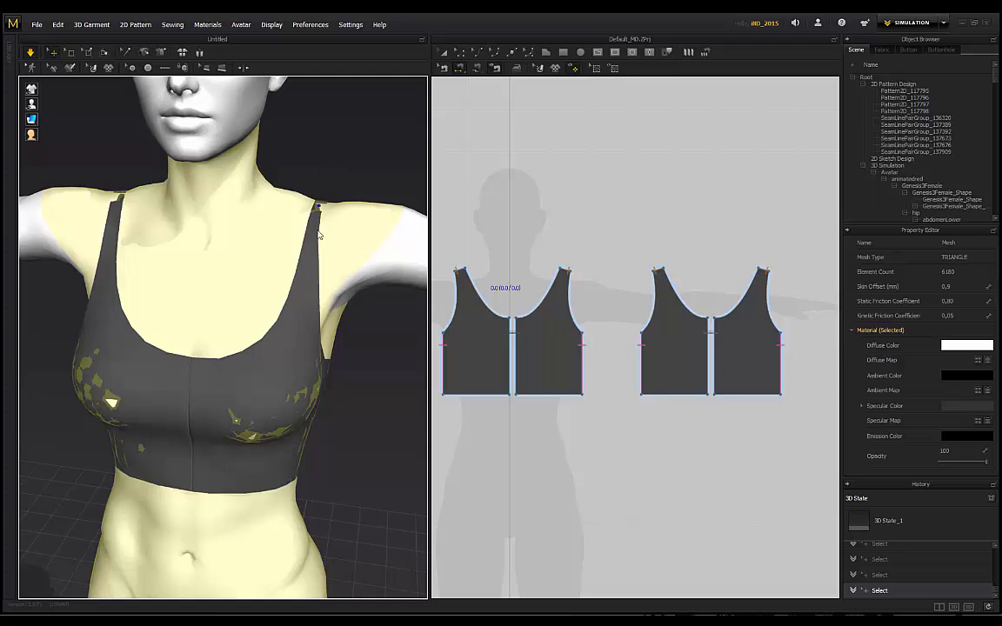
click(318, 213)
click(310, 185)
right_drag(310, 185, 232, 174)
drag(135, 222, 138, 165)
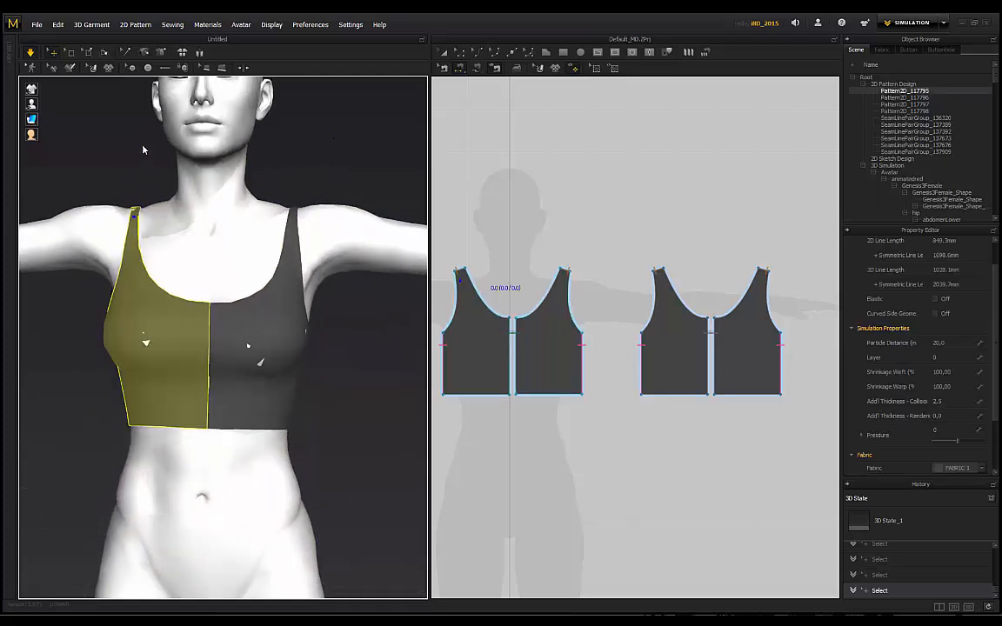
click(137, 192)
scroll(137, 192, down, 2)
middle_drag(138, 194, 167, 189)
scroll(145, 190, down, 2)
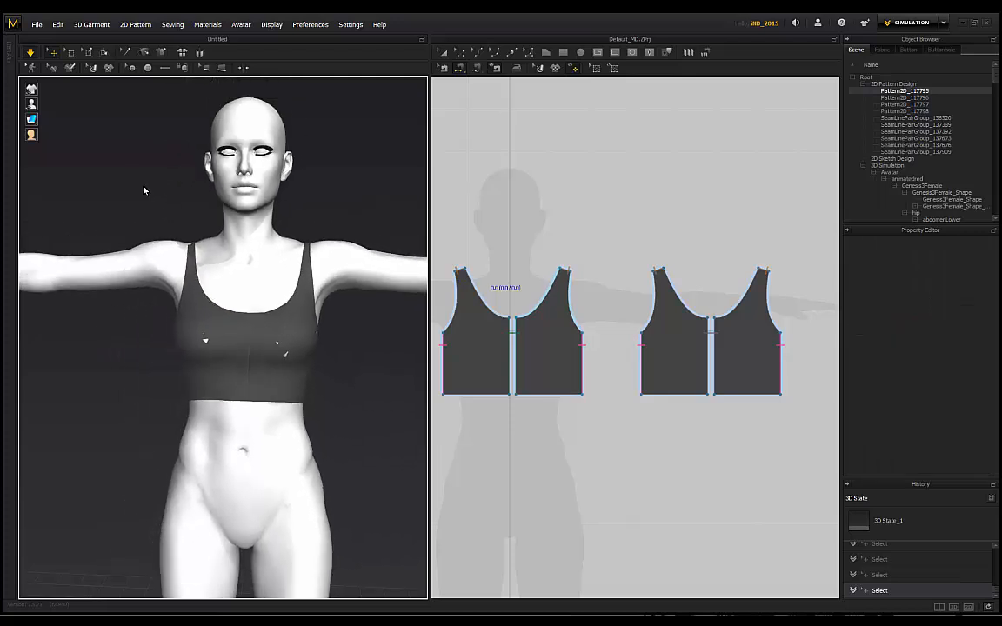
Step: Nudge the right bra piece, then inspect the back and three-quarter views
click(295, 259)
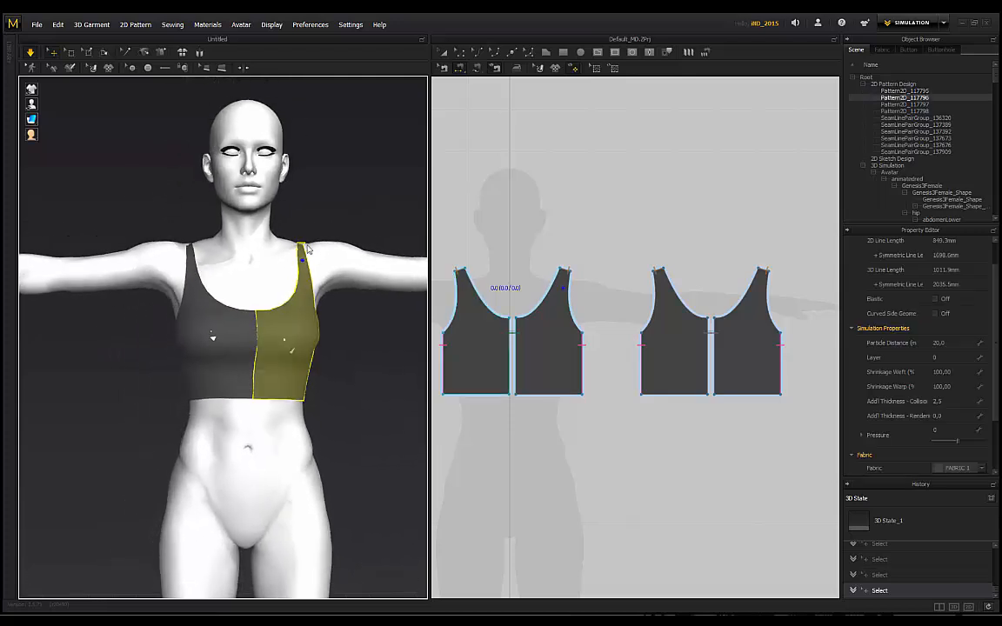
click(327, 236)
right_drag(327, 236, 295, 213)
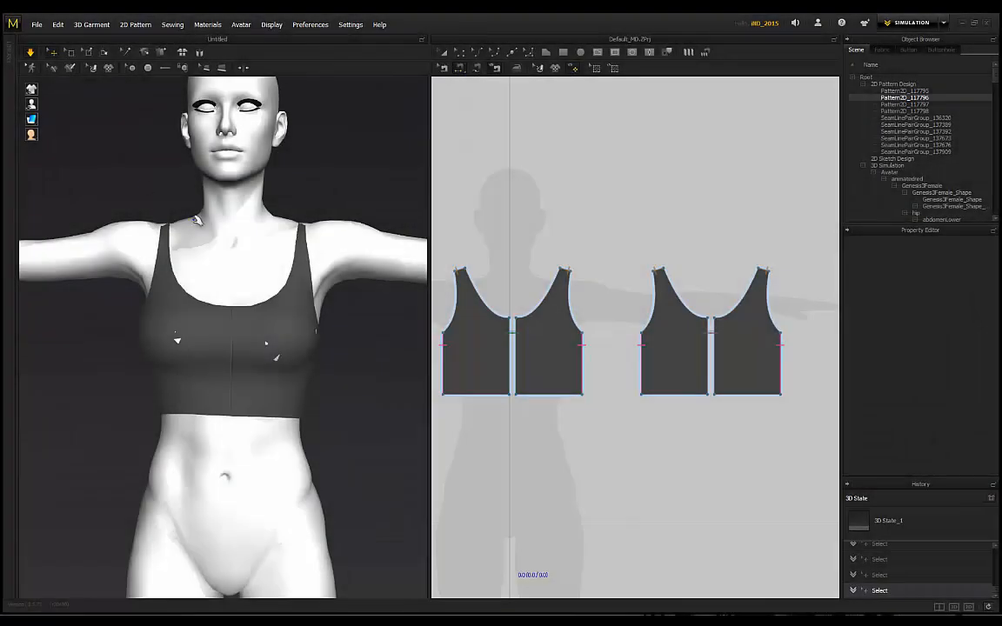
right_drag(178, 199, 228, 294)
right_drag(170, 178, 226, 172)
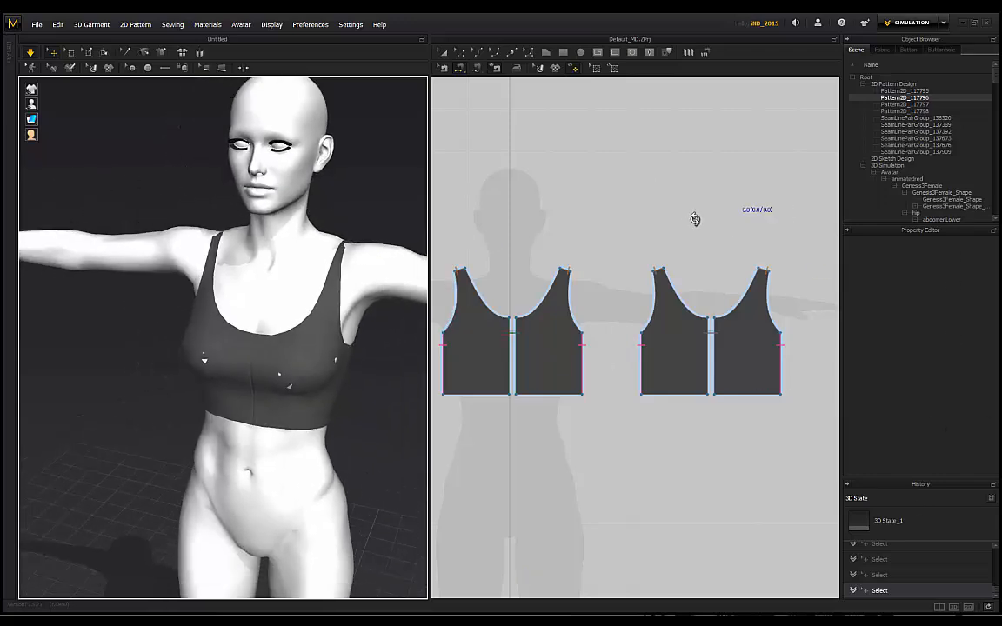
Step: Set the Genesis3Female avatar's Skin Offset to 15 mm and inspect the re-draped top
click(943, 186)
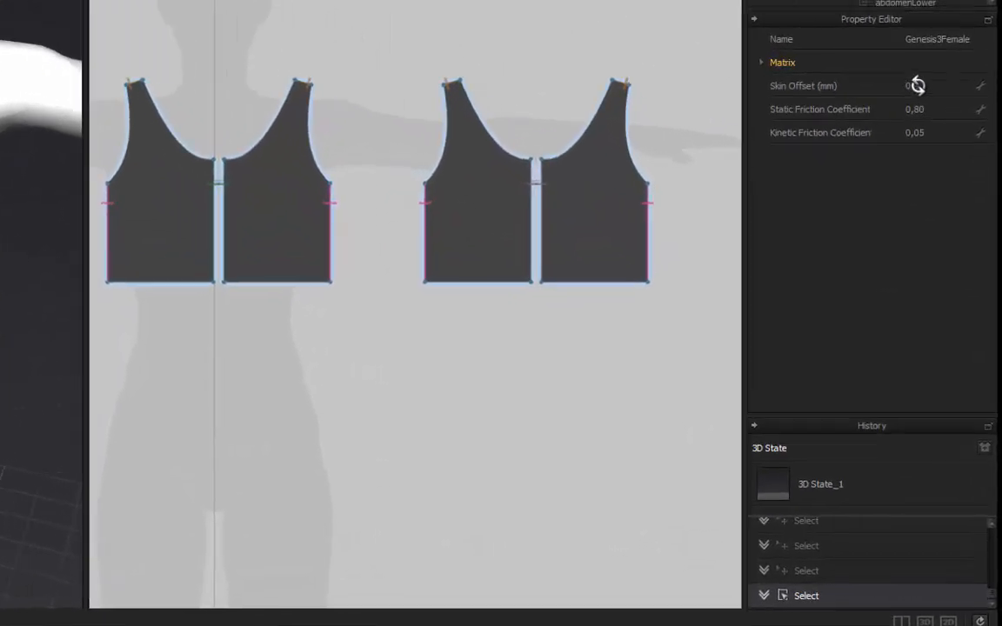
double_click(945, 270)
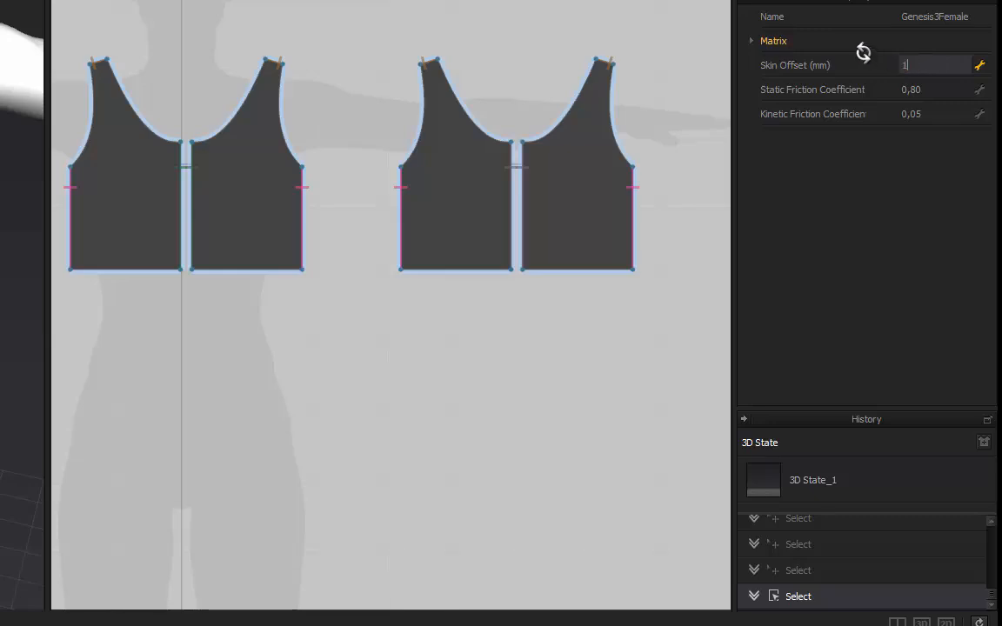
key(Return)
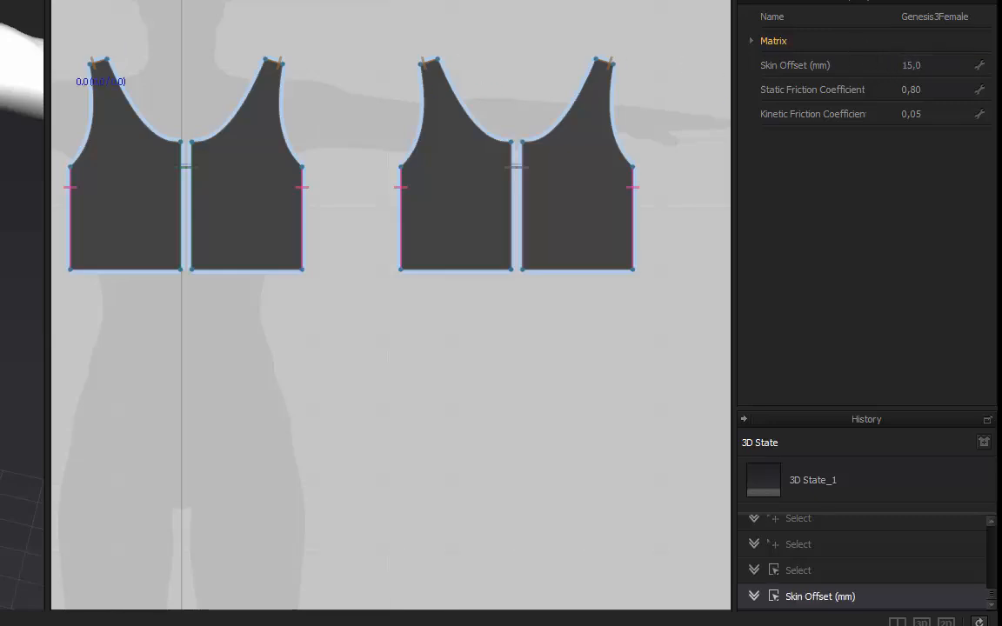
right_drag(164, 49, 422, 131)
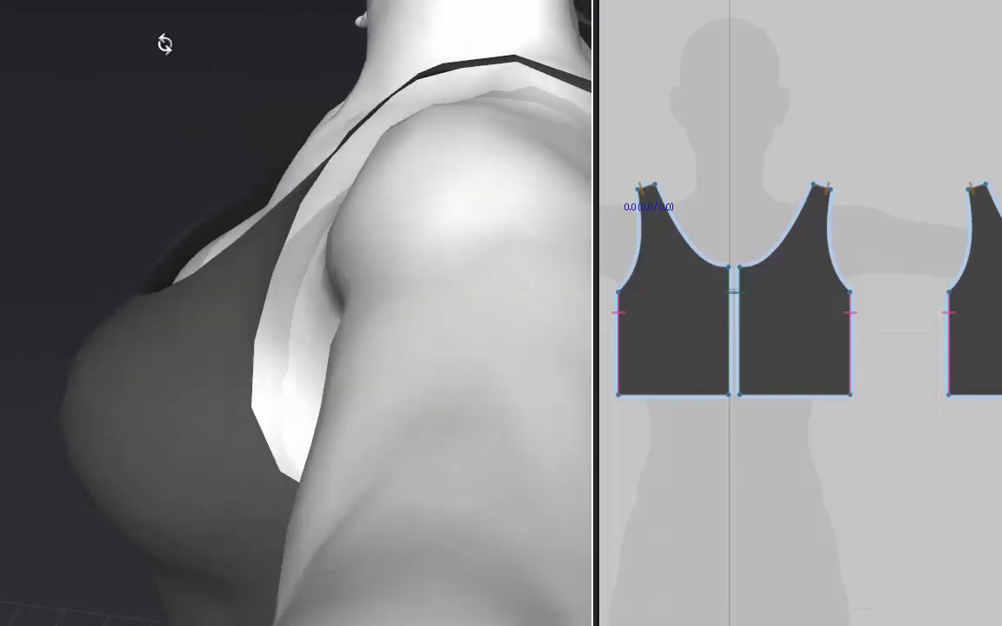
right_drag(165, 44, 761, 293)
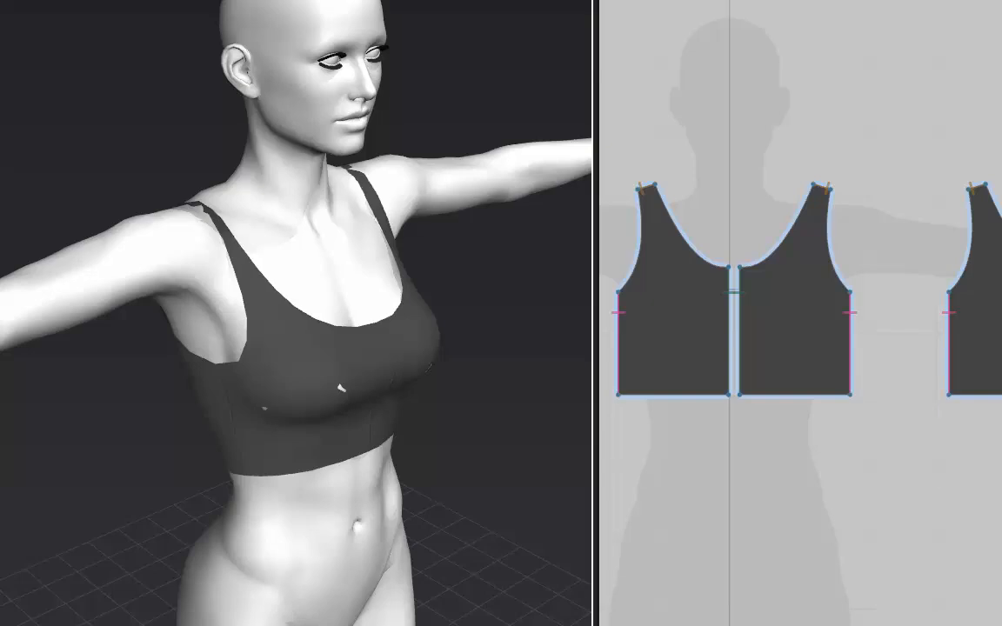
Step: Move both front pieces' centre-front edges inward with Edit Pattern and re-simulate the bra
right_drag(626, 214, 626, 214)
scroll(747, 322, up, 3)
middle_drag(750, 105, 787, 116)
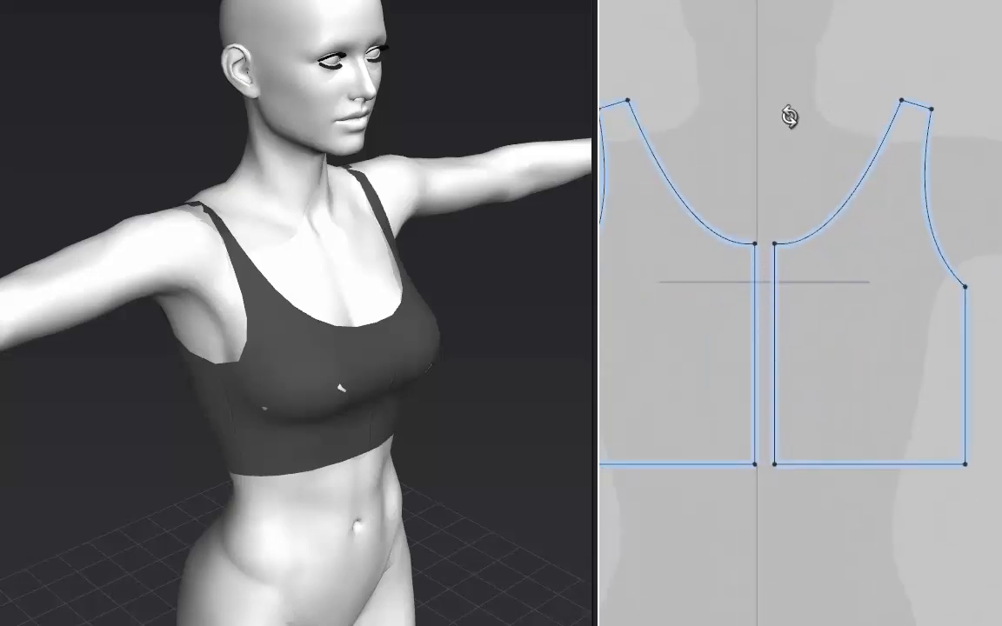
scroll(779, 151, down, 1)
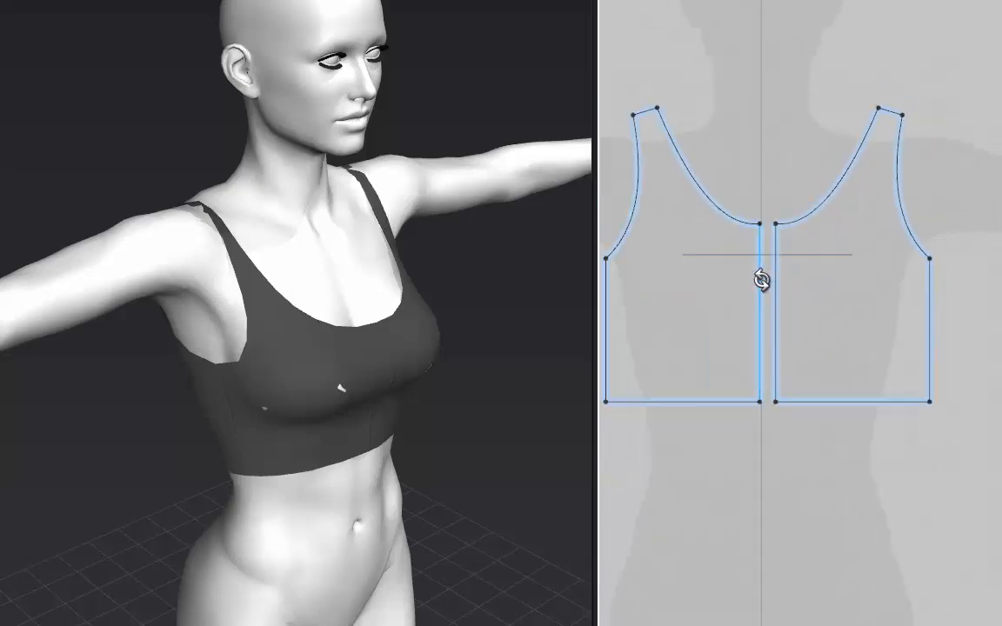
drag(759, 283, 749, 283)
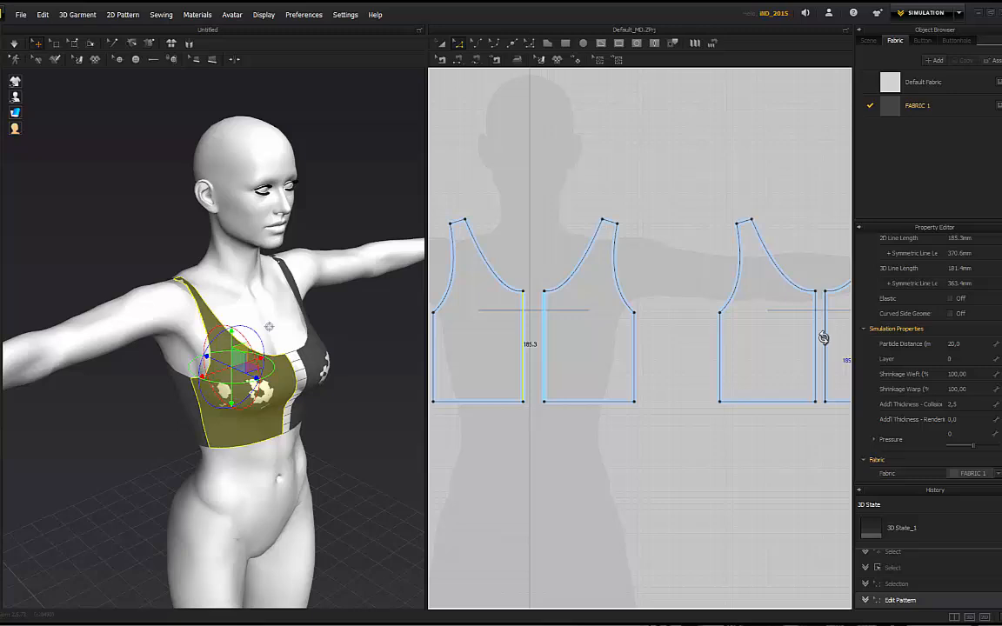
click(818, 347)
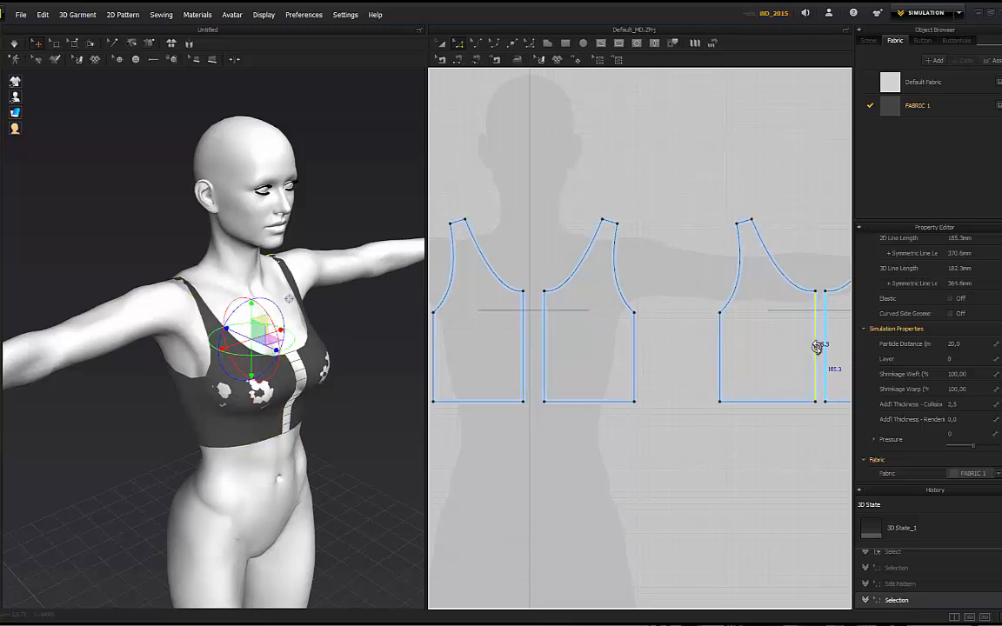
drag(813, 343, 809, 343)
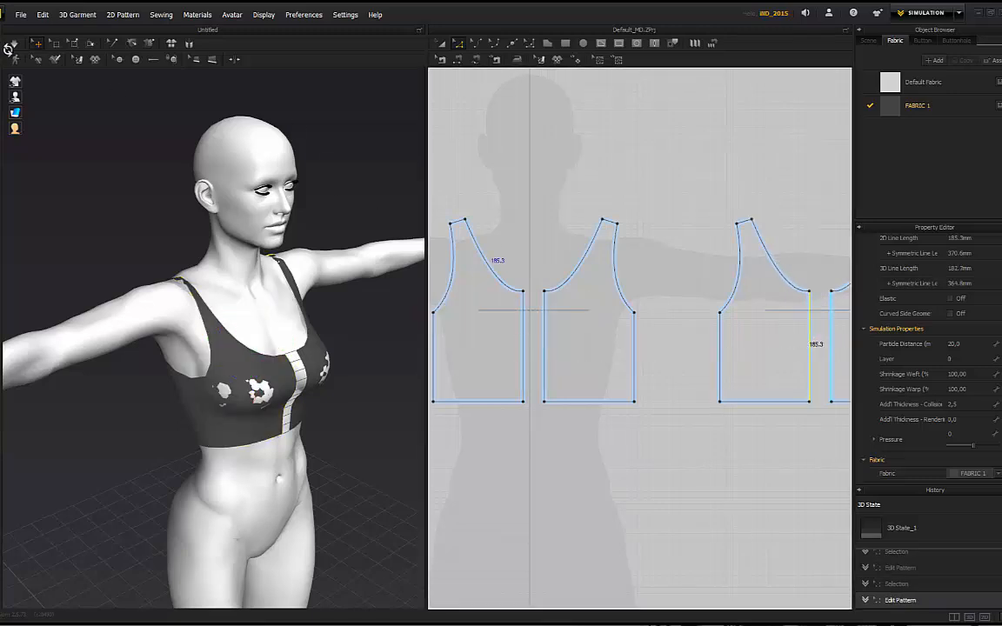
key(space)
Step: Tug the front garment piece down to settle it and pull the right strap up to test fit
right_drag(151, 244, 204, 304)
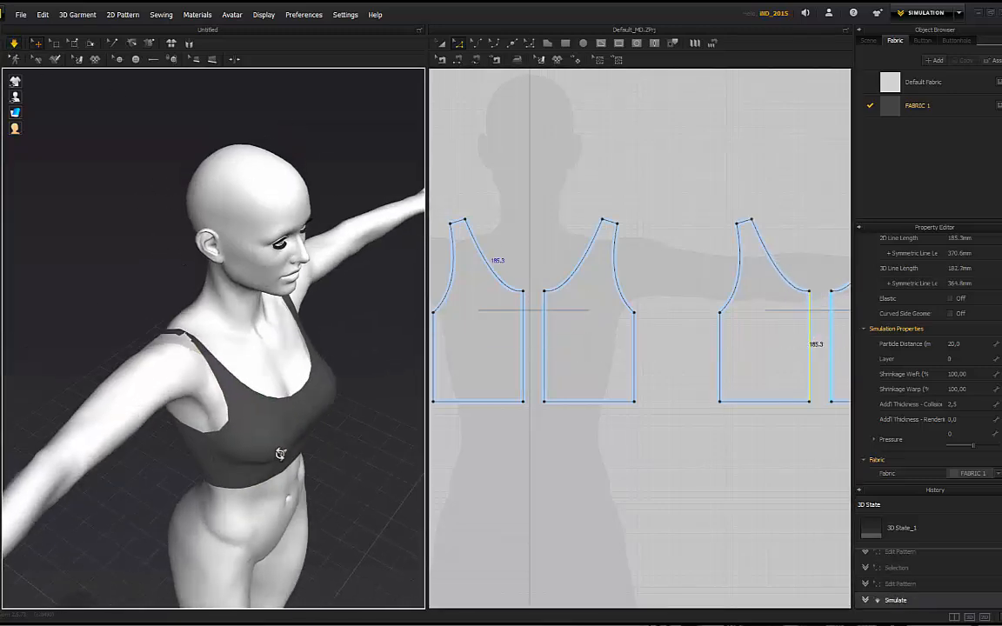
click(286, 457)
click(343, 467)
drag(298, 455, 357, 490)
click(342, 456)
right_drag(342, 456, 295, 448)
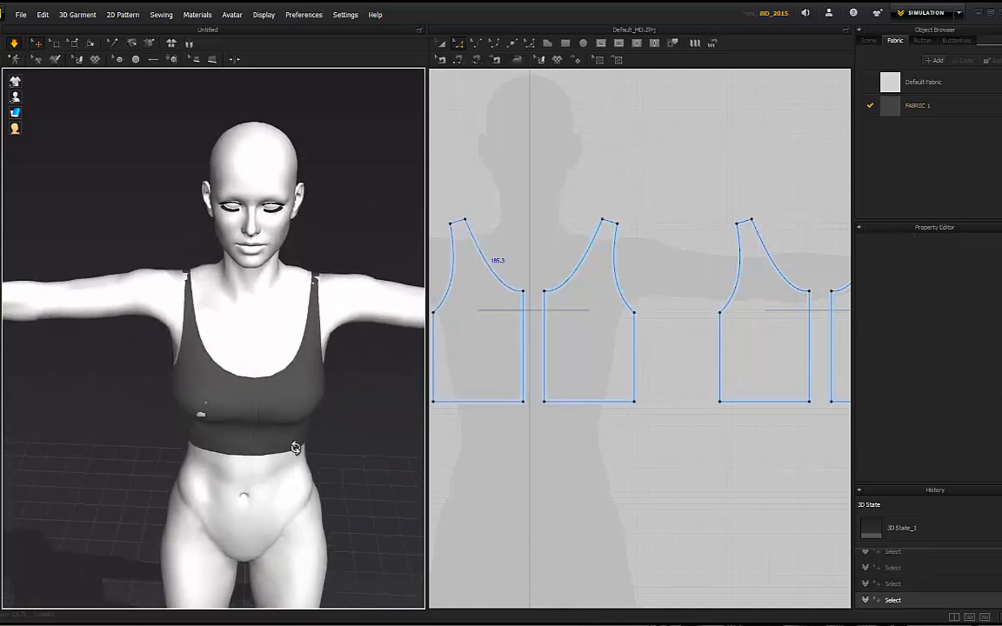
click(307, 261)
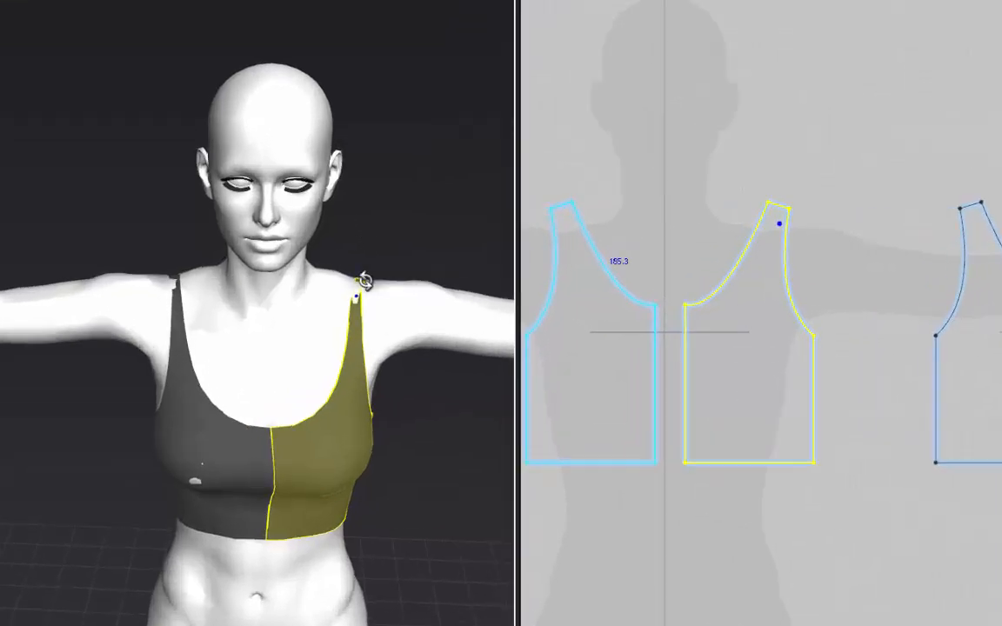
right_drag(308, 277, 301, 231)
right_drag(352, 210, 470, 230)
click(458, 232)
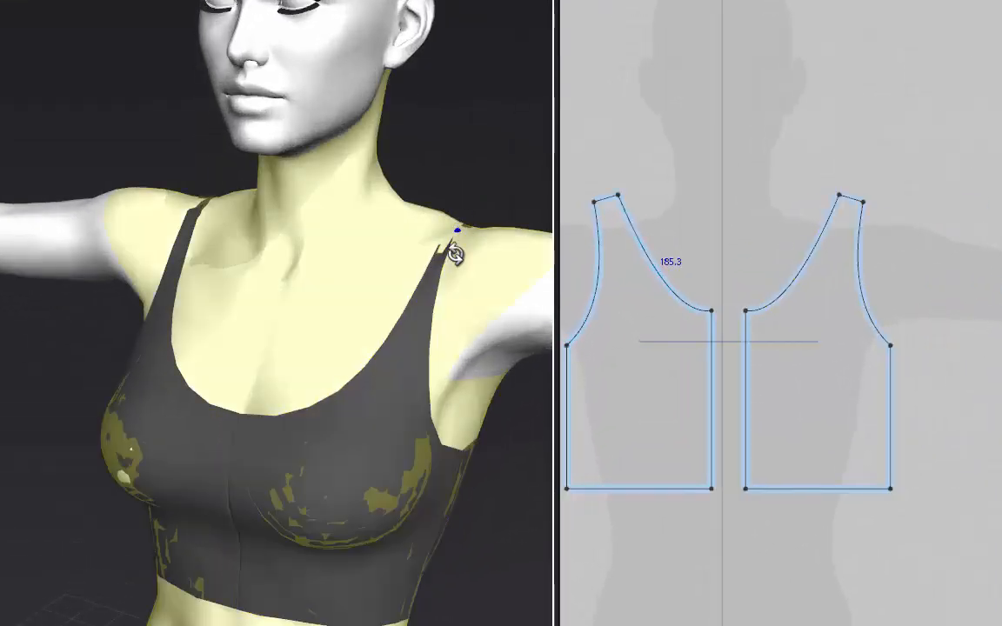
drag(448, 229, 478, 67)
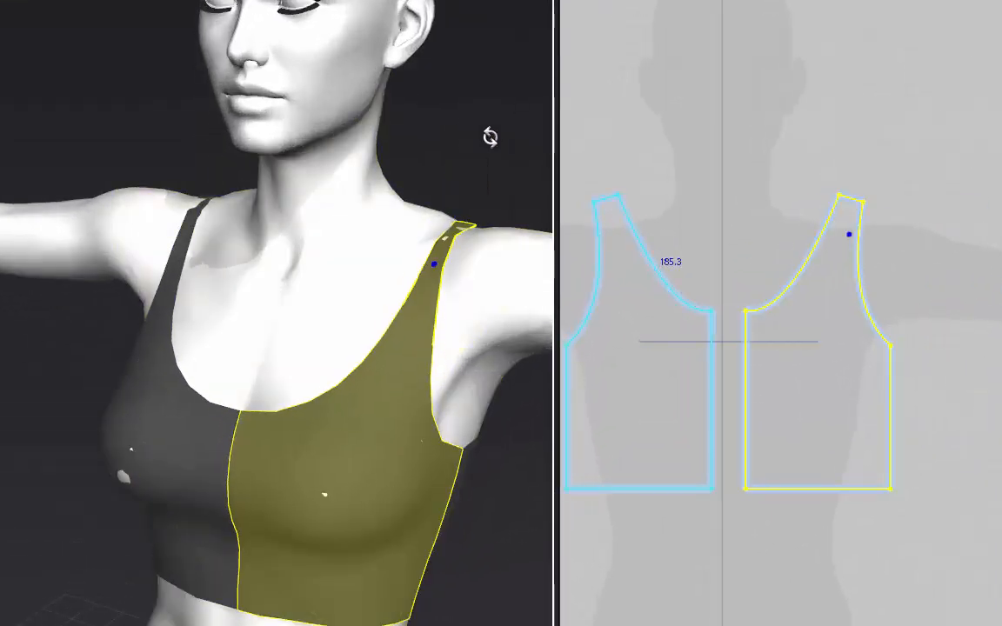
click(81, 130)
Step: Pull the left strap upward to test fit, then inspect the neckline and back of the shoulder
right_drag(81, 131, 153, 139)
drag(155, 227, 131, 57)
click(111, 148)
right_drag(111, 150, 206, 141)
scroll(234, 226, up, 4)
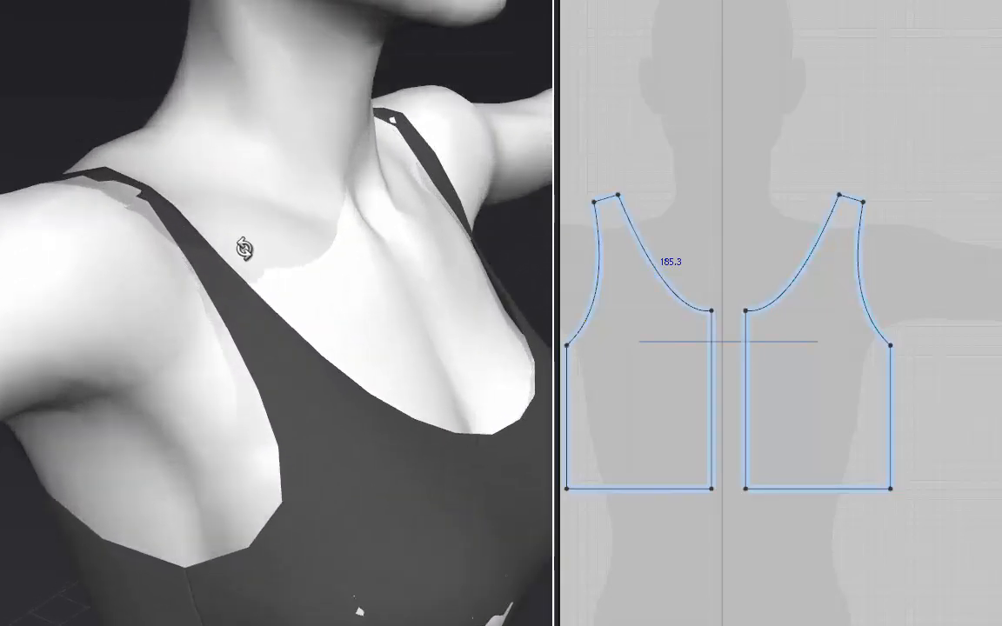
middle_drag(54, 85, 100, 181)
right_drag(100, 181, 287, 202)
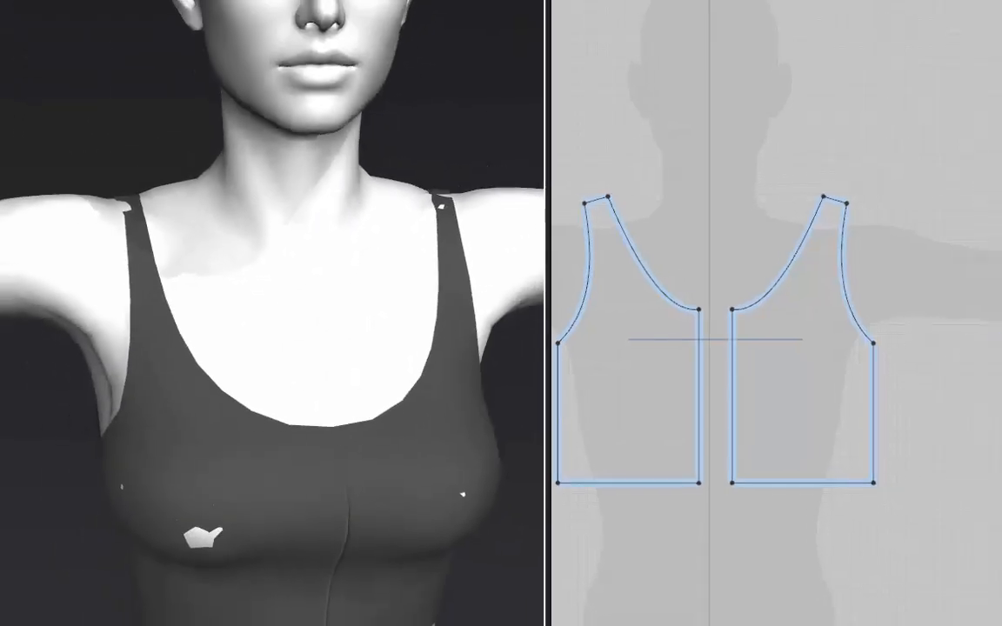
Step: Select all bra panels, set Add'l Thickness - Rendering to 2 mm, and show thick textured surface
click(441, 42)
click(591, 366)
shift+click(669, 366)
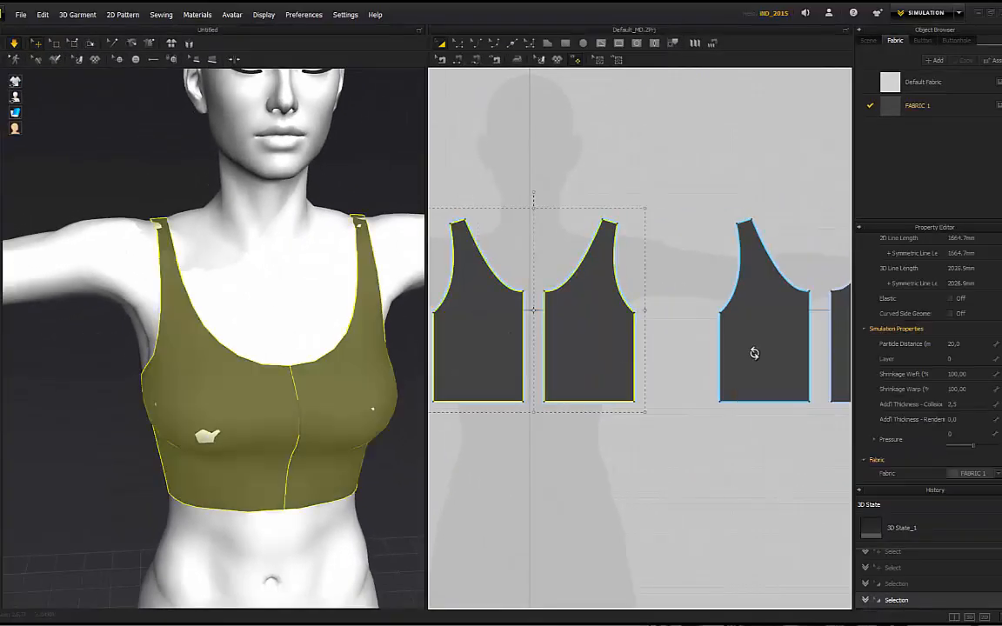
shift+click(899, 378)
click(952, 420)
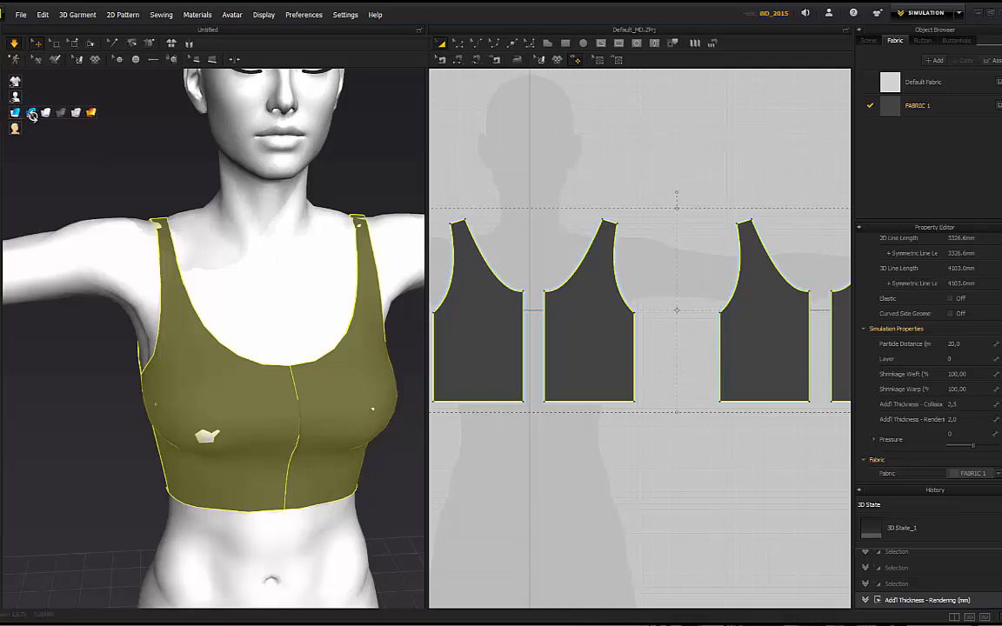
click(32, 114)
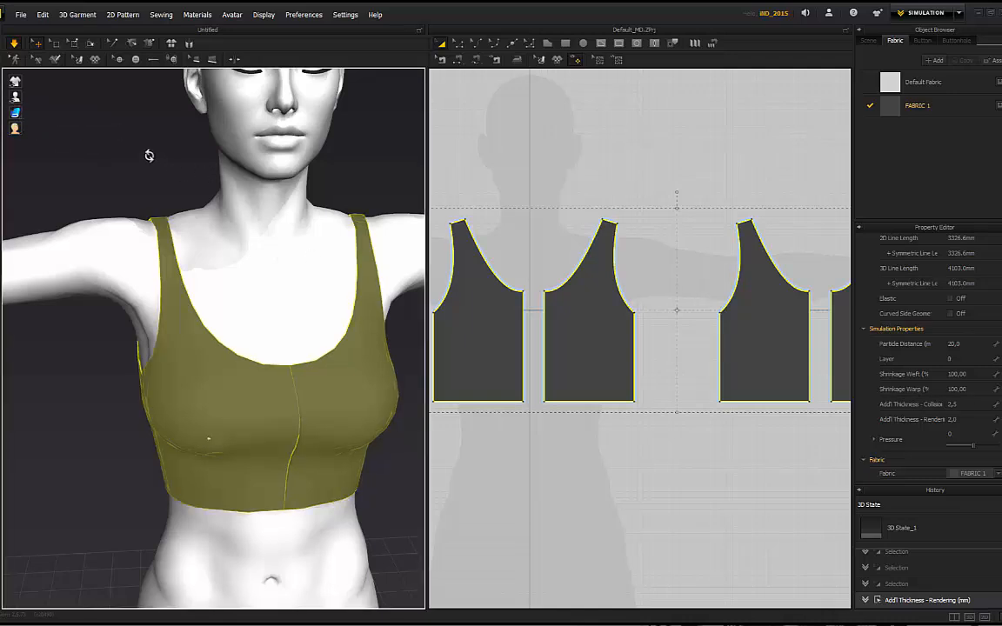
right_drag(110, 135, 181, 162)
Step: Orbit around the bra to inspect the front bodice piece, then snap to the front view
click(130, 200)
right_drag(131, 200, 170, 279)
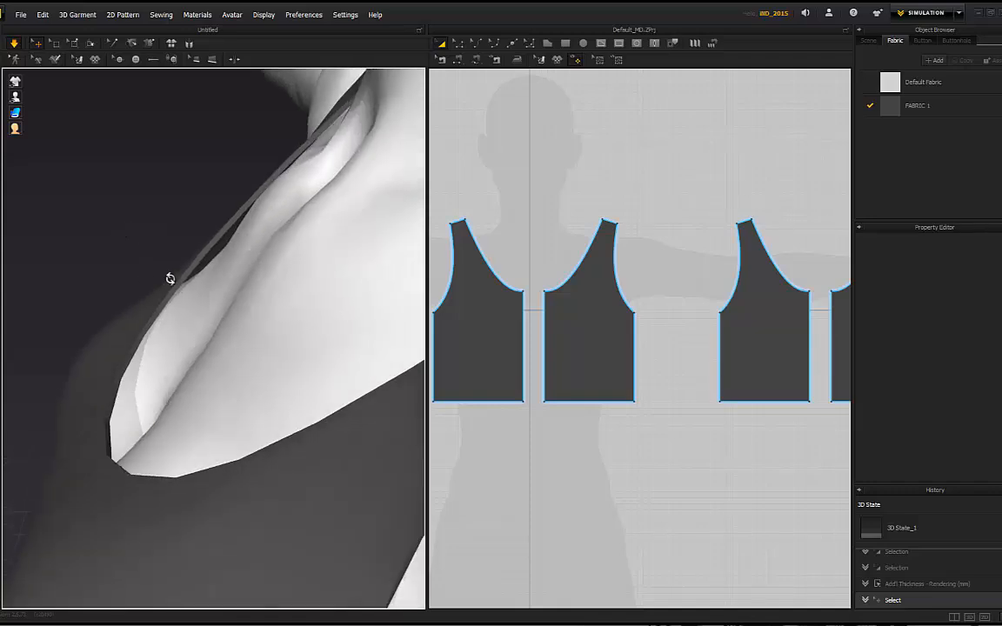
scroll(170, 247, down, 5)
right_drag(114, 262, 262, 246)
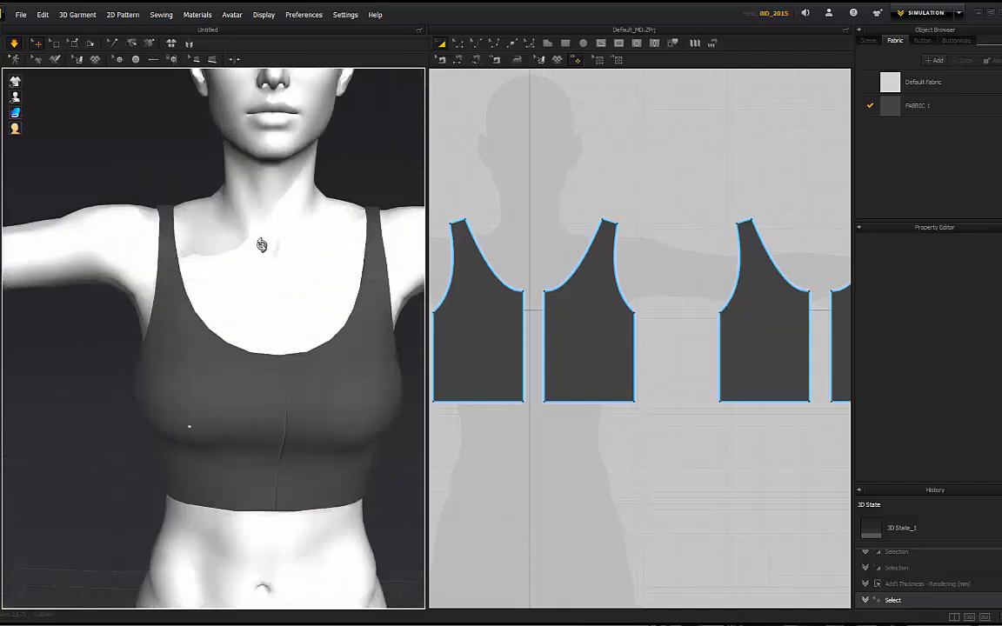
scroll(261, 247, down, 2)
right_drag(123, 348, 277, 427)
scroll(288, 424, down, 2)
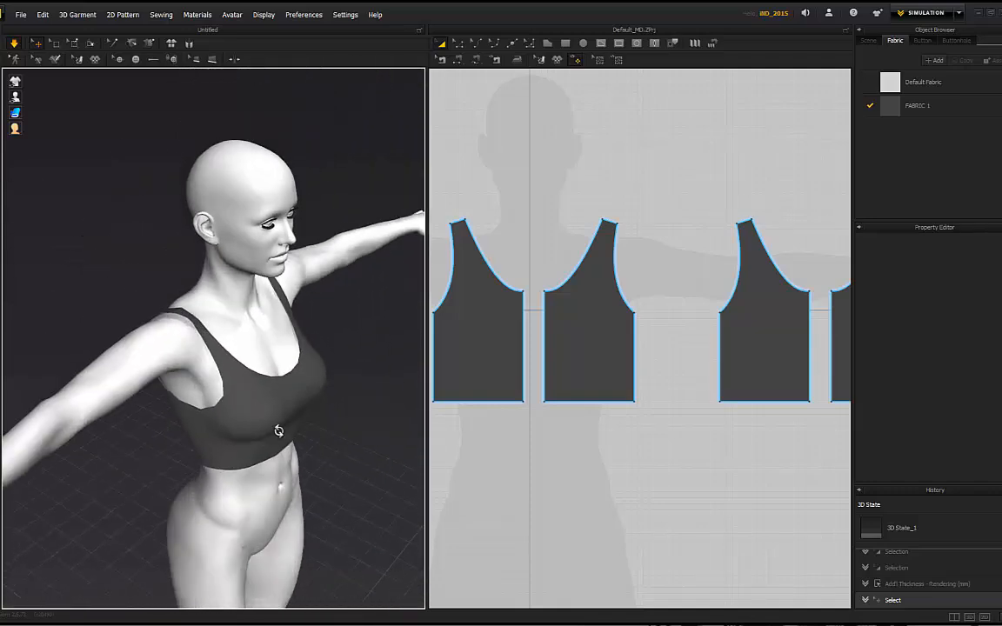
click(289, 441)
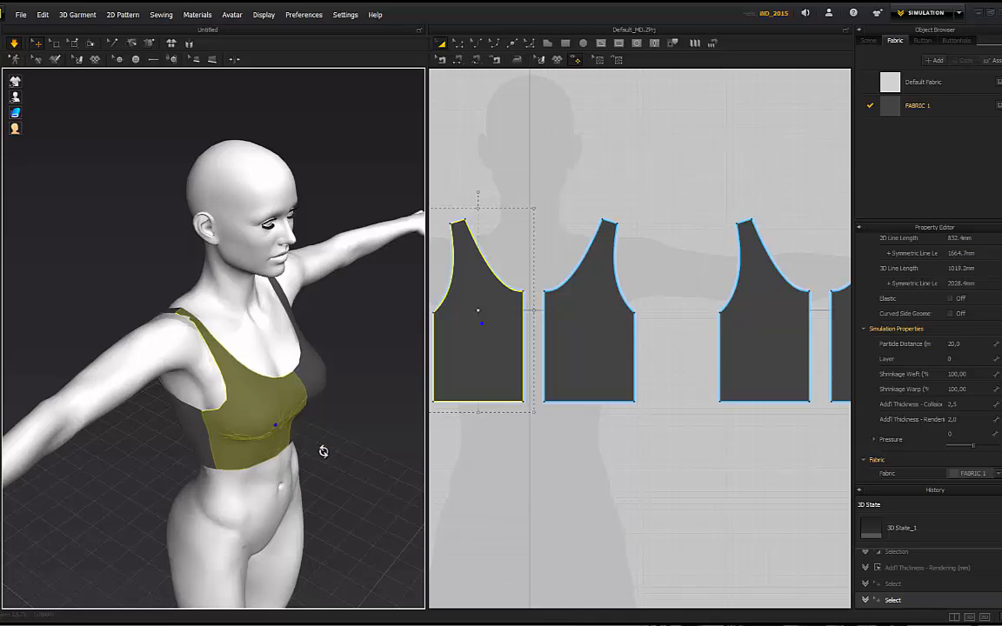
click(353, 427)
key(2)
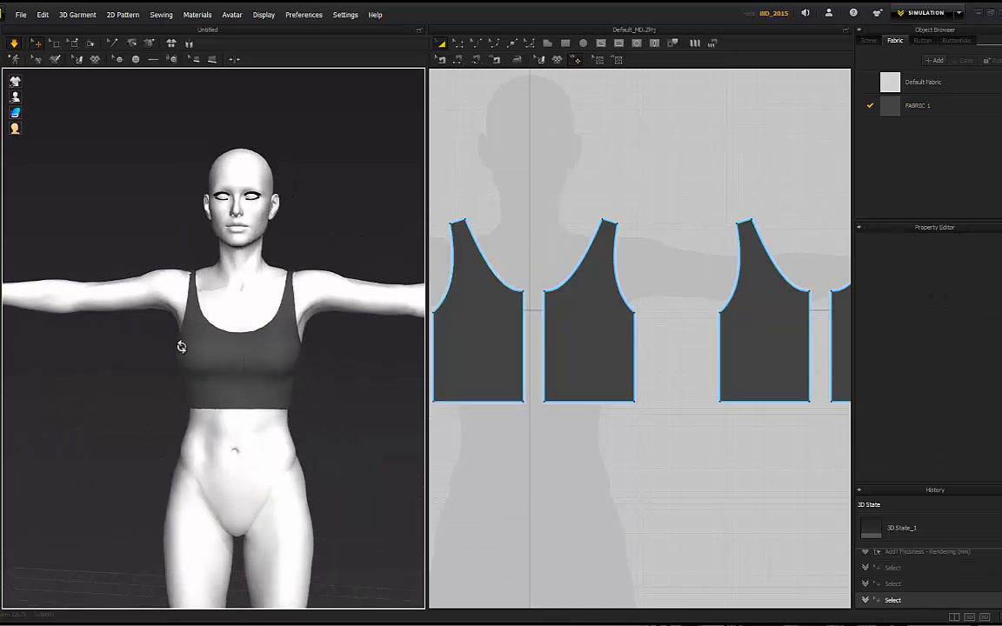
Step: Inspect the left front and right back bodice pieces and test the left back strap
click(180, 341)
click(332, 249)
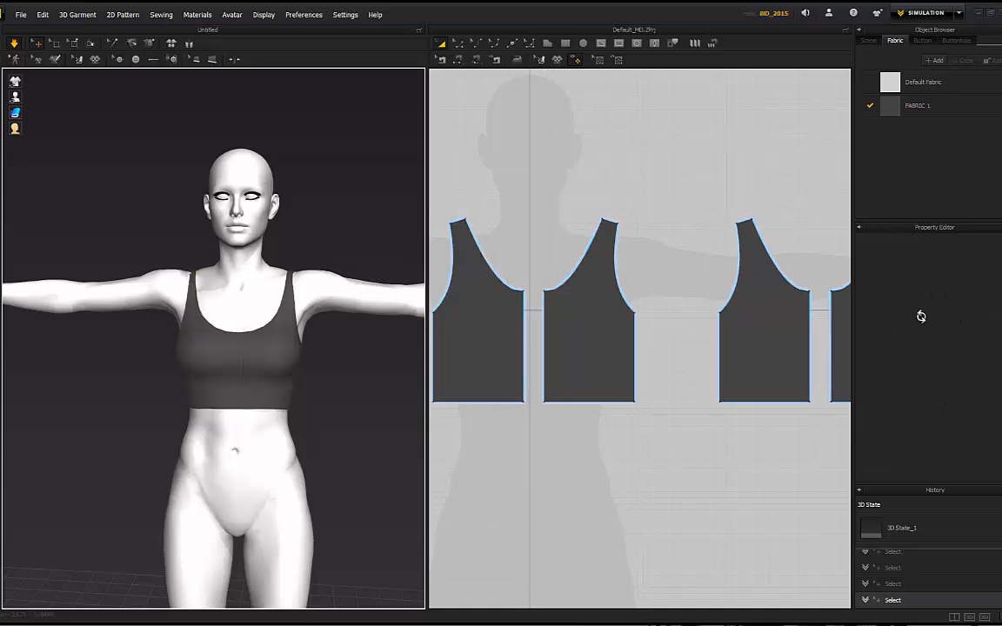
right_drag(185, 212, 310, 244)
click(283, 278)
click(296, 257)
drag(186, 271, 191, 231)
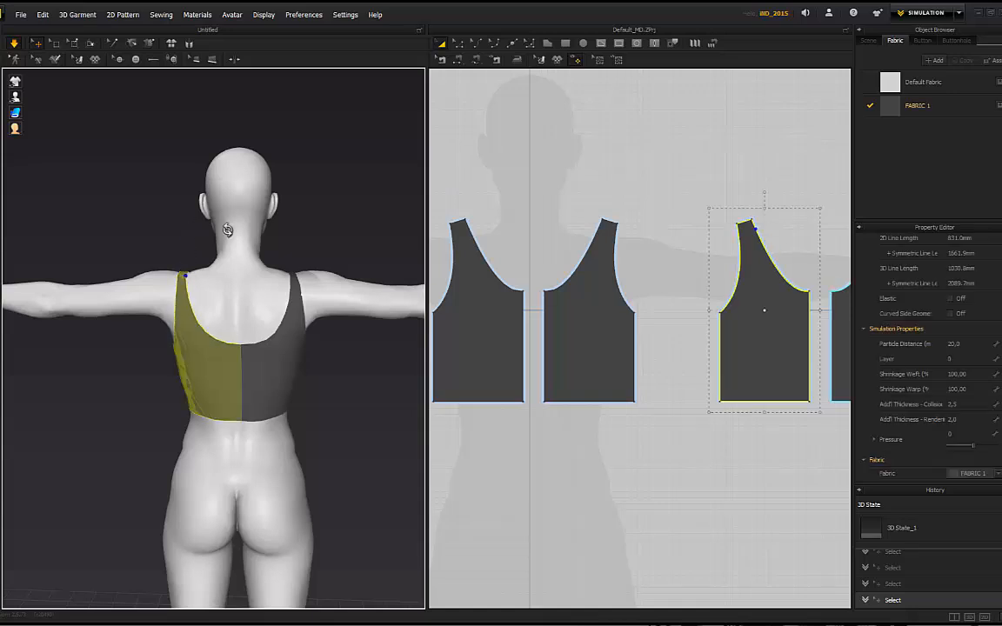
click(148, 248)
right_drag(148, 248, 306, 278)
Step: Pull the left front strap up to test it and inspect the left front bodice piece
scroll(304, 279, up, 5)
drag(172, 231, 174, 186)
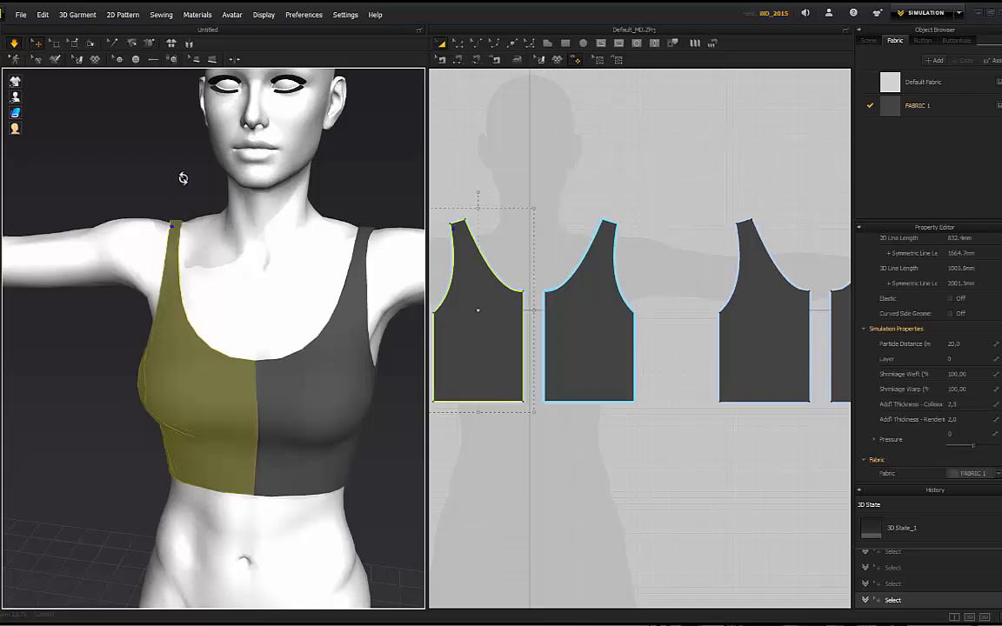
click(176, 202)
scroll(173, 186, down, 5)
right_drag(315, 224, 344, 226)
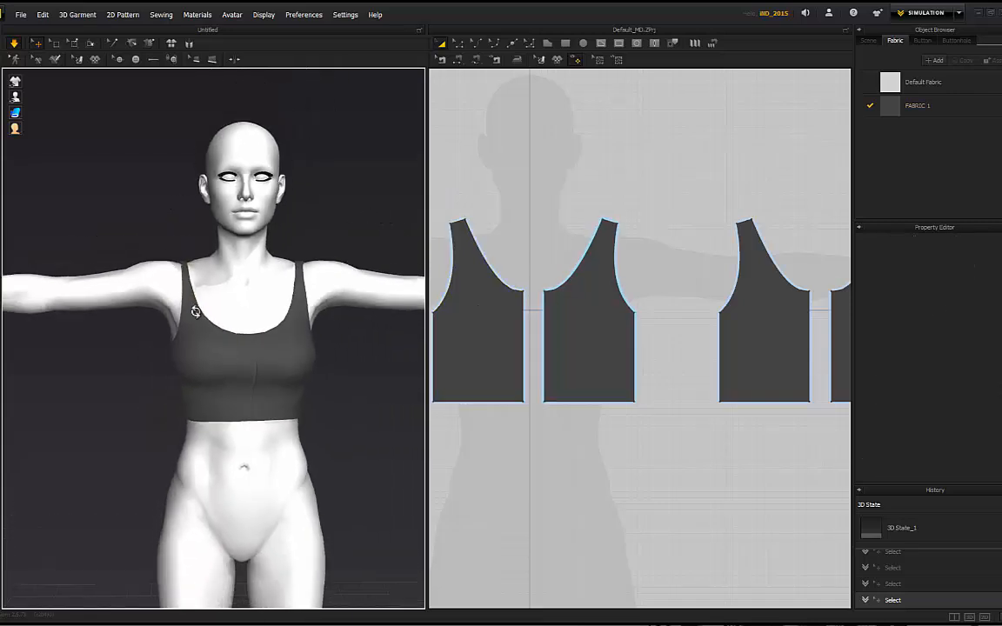
click(188, 331)
click(322, 359)
right_drag(330, 361, 129, 347)
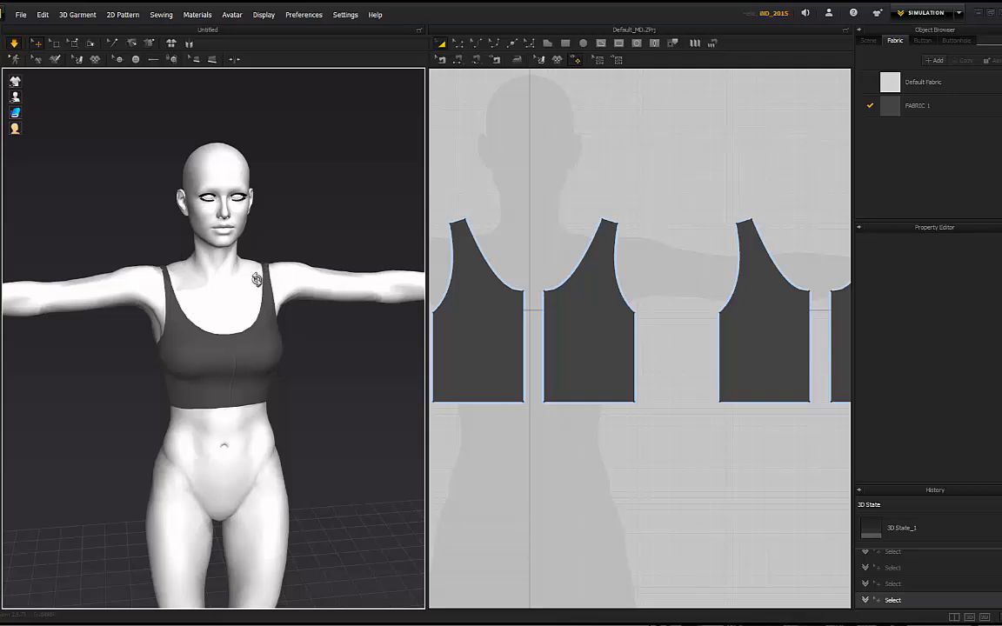
Step: Orbit to frontal views and inspect the right and left front panels of the top
right_drag(256, 278, 190, 280)
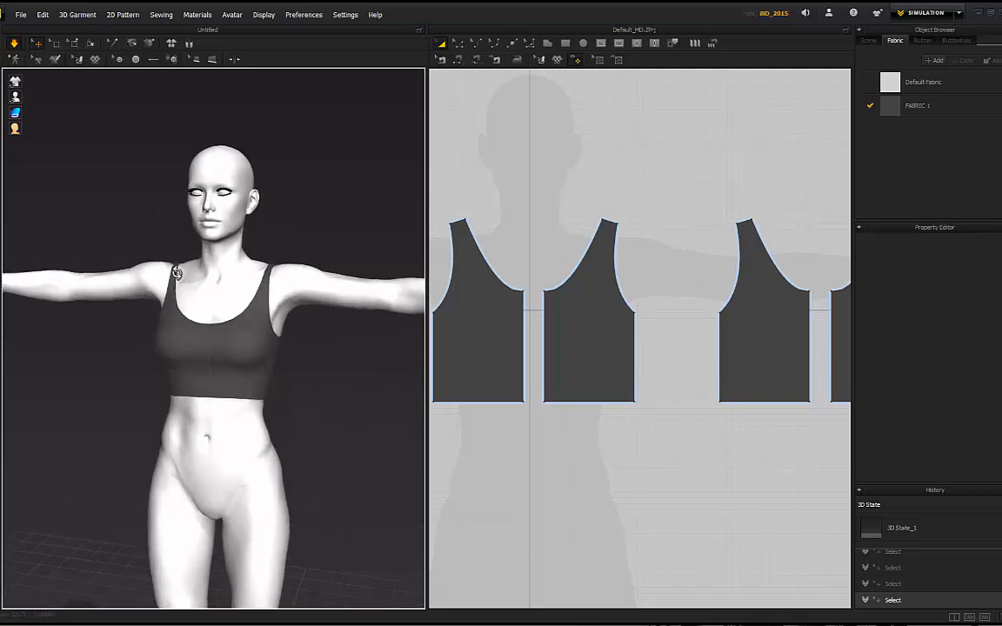
right_drag(153, 198, 173, 288)
right_drag(291, 188, 186, 248)
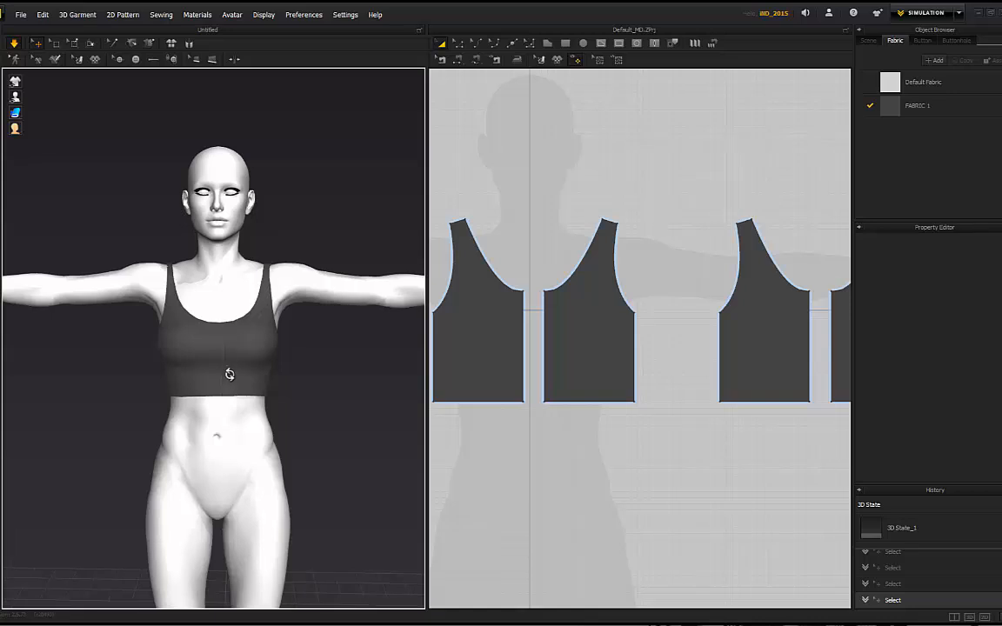
click(211, 370)
click(193, 337)
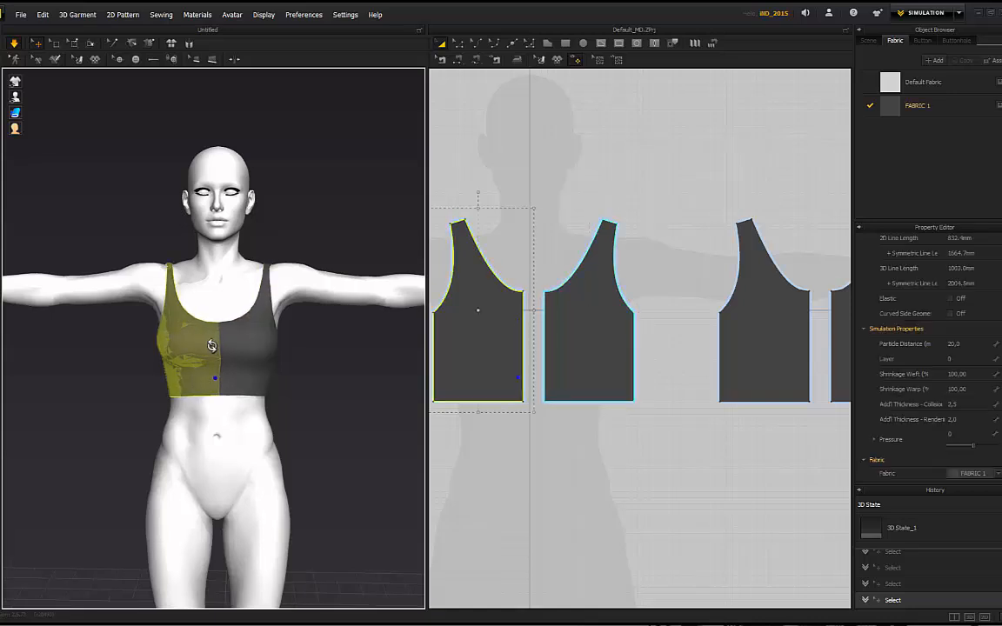
click(117, 248)
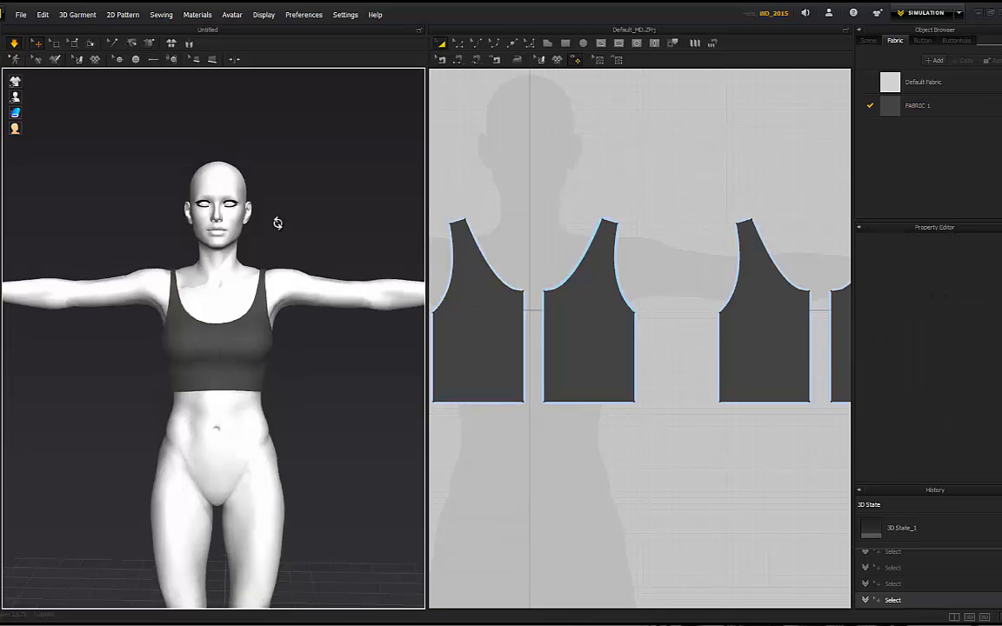
right_drag(275, 222, 13, 230)
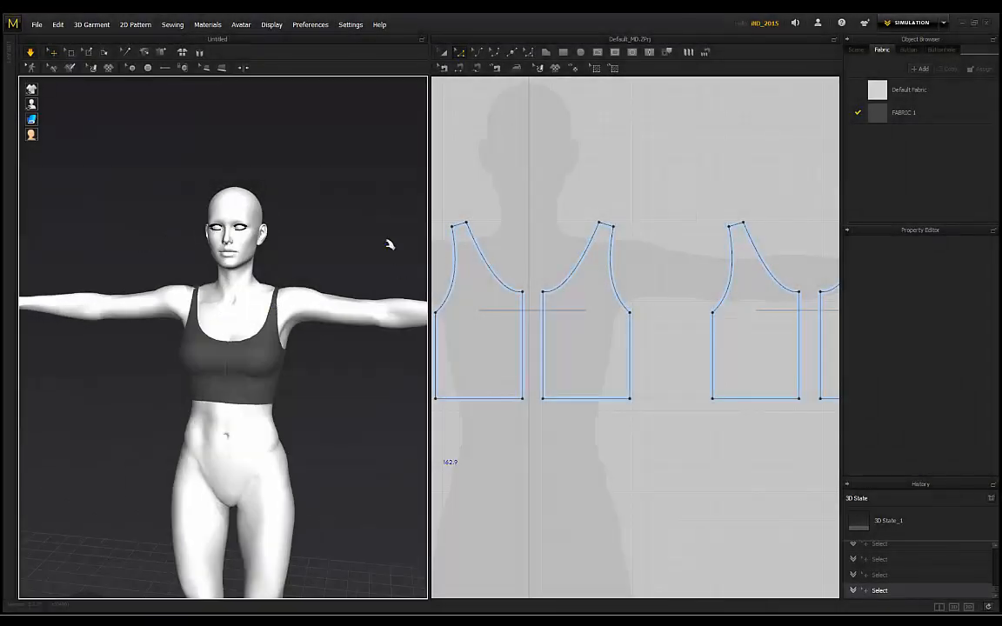
Step: Select both front necklines and apply Delete All Curve Points to straighten them
scroll(478, 233, up, 2)
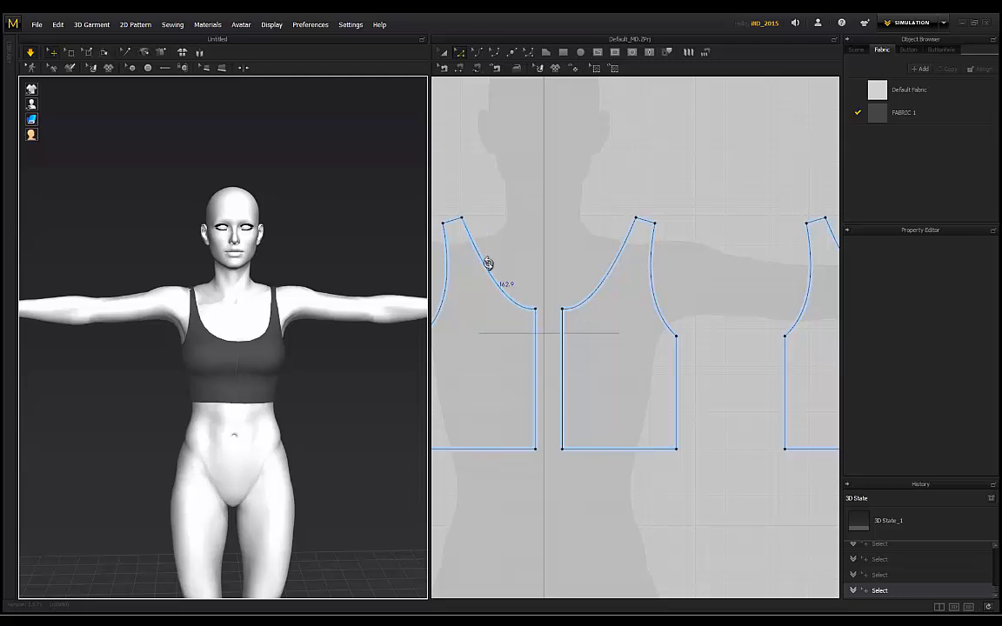
click(489, 262)
middle_drag(700, 204, 620, 210)
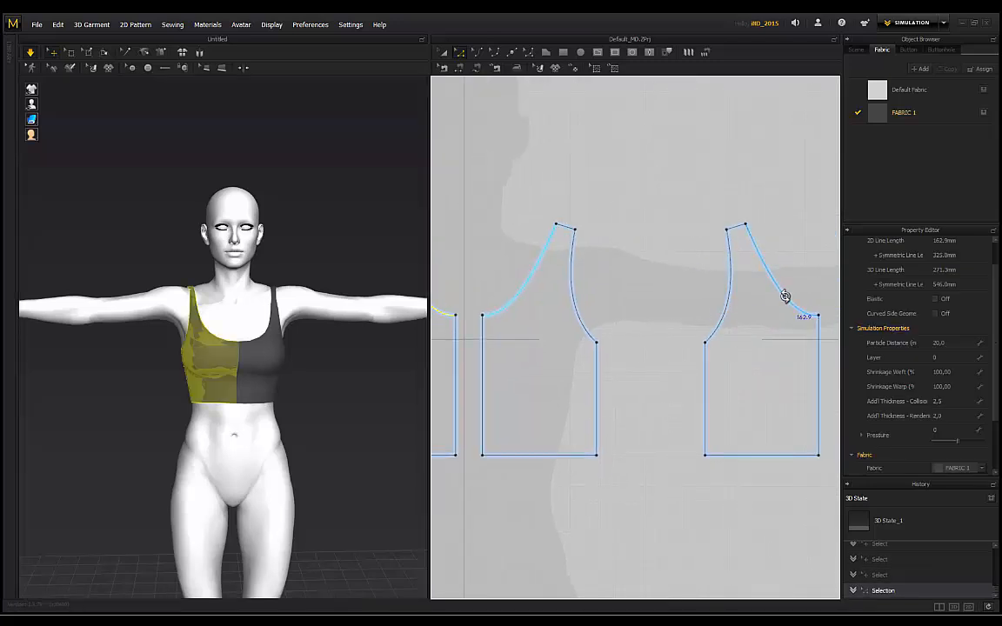
shift+click(786, 296)
scroll(626, 219, down, 3)
right_click(559, 257)
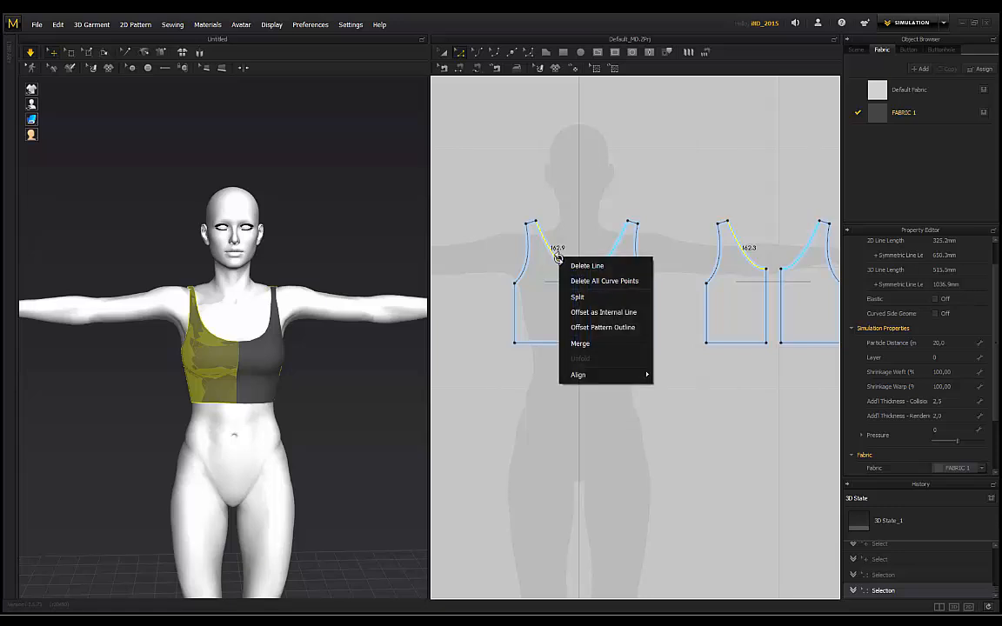
click(590, 282)
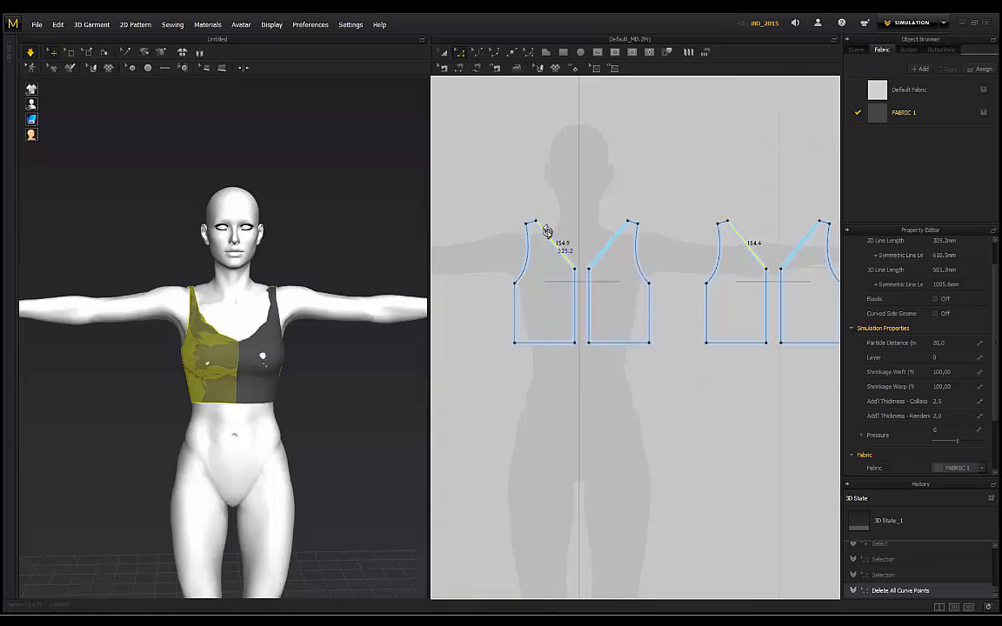
Step: Raise the V-neck apex to the shoulder line and bend the front neckline into a gentle curve
click(576, 270)
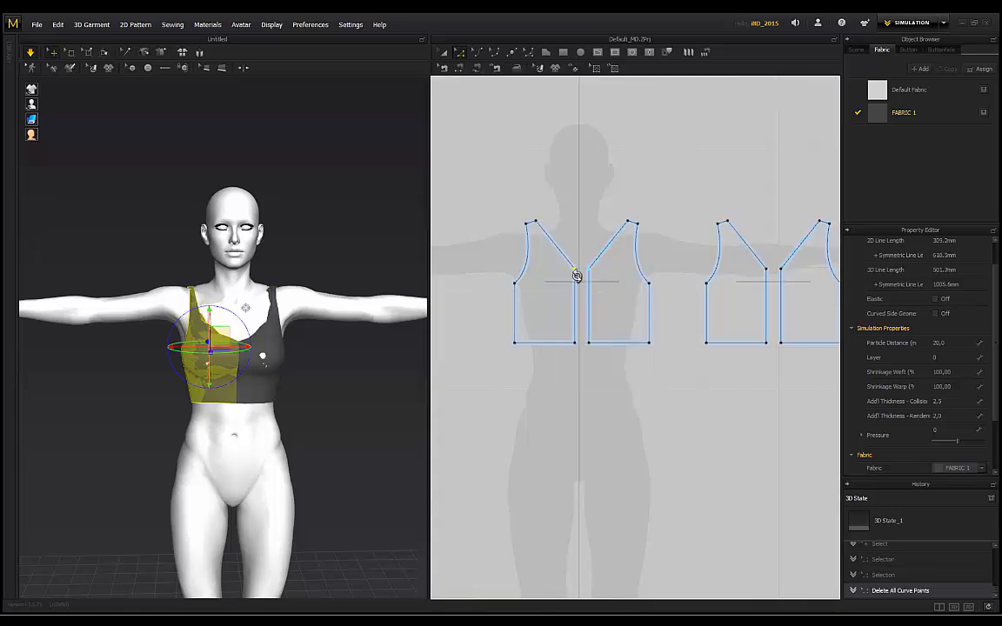
click(770, 264)
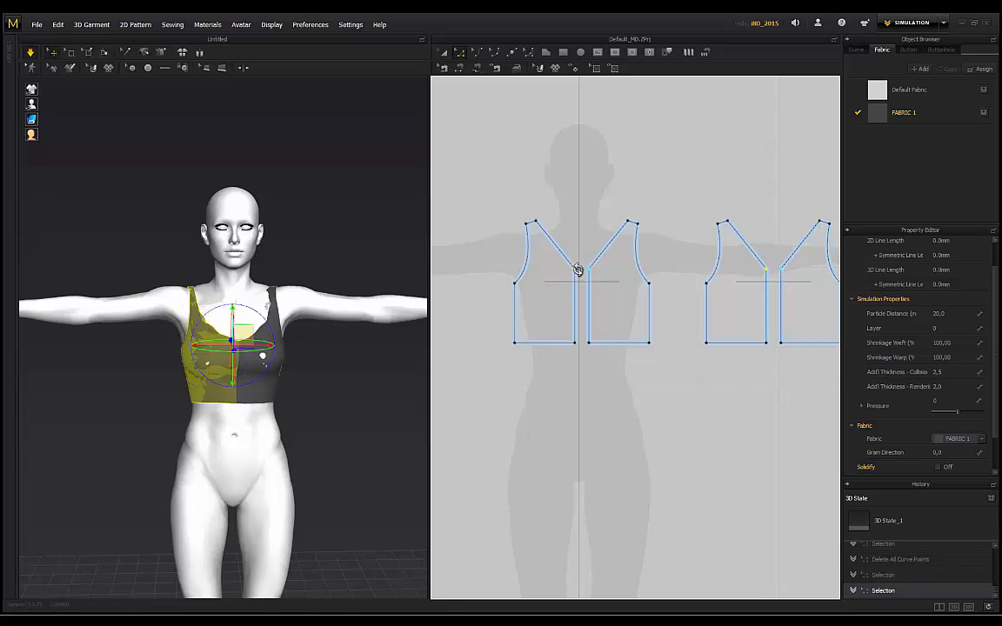
drag(576, 268, 574, 228)
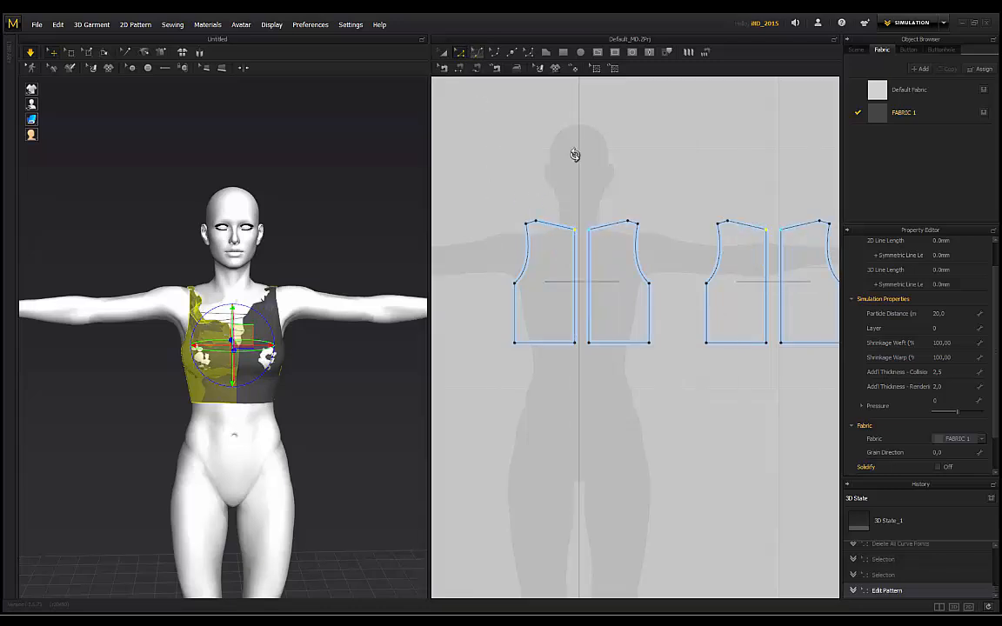
scroll(565, 217, up, 3)
drag(539, 238, 520, 257)
Step: Switch to the 3D Select/Move tool and run the simulation to re-drape the top
click(30, 53)
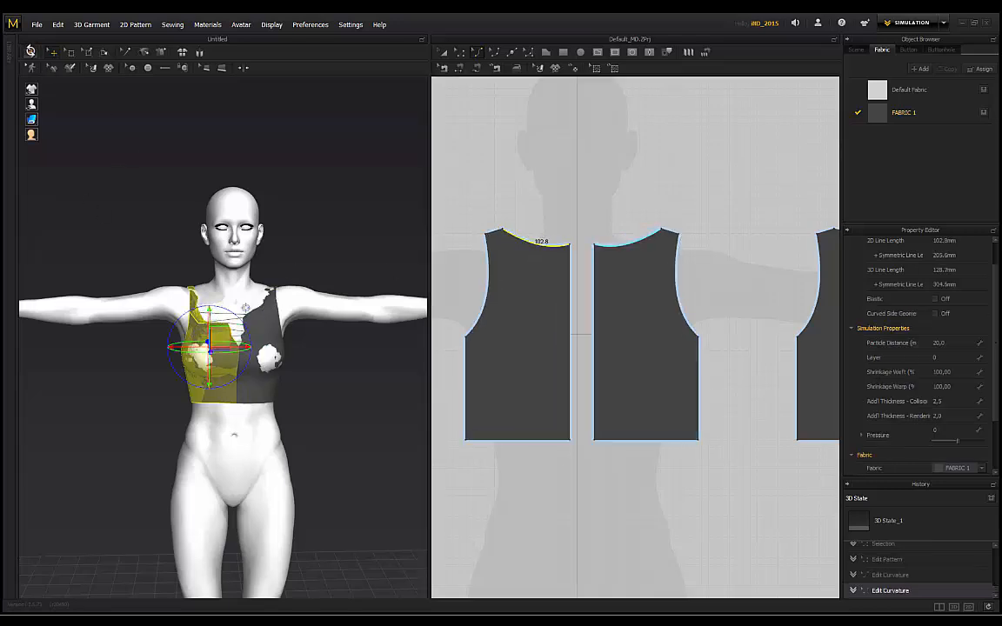
click(32, 53)
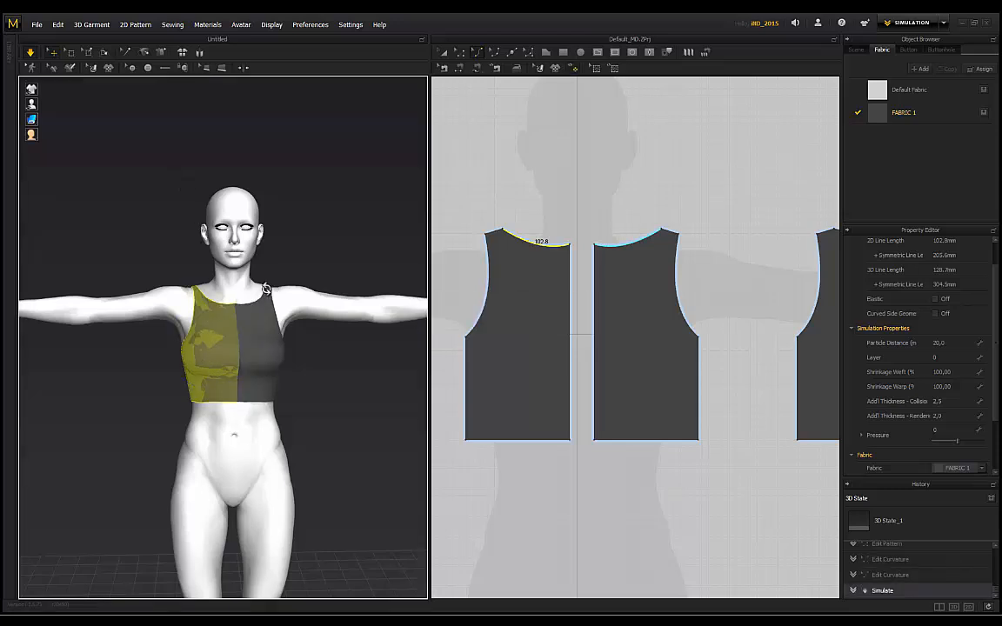
click(150, 233)
right_drag(336, 208, 289, 219)
scroll(232, 262, up, 4)
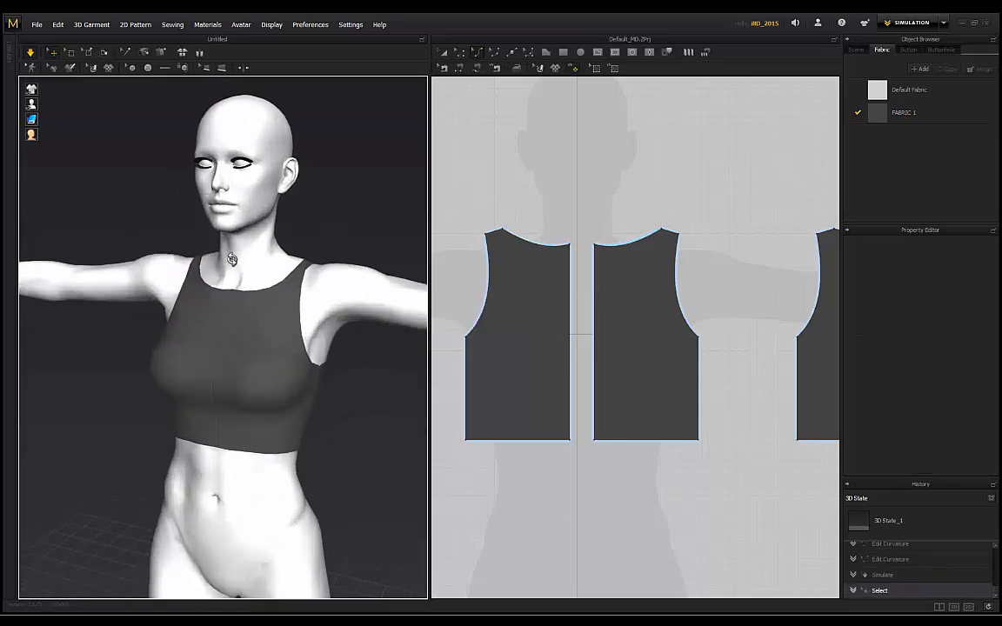
right_drag(141, 204, 170, 205)
Step: Orbit and zoom to check the high neckline's fit from the side, front and back
right_drag(292, 222, 200, 286)
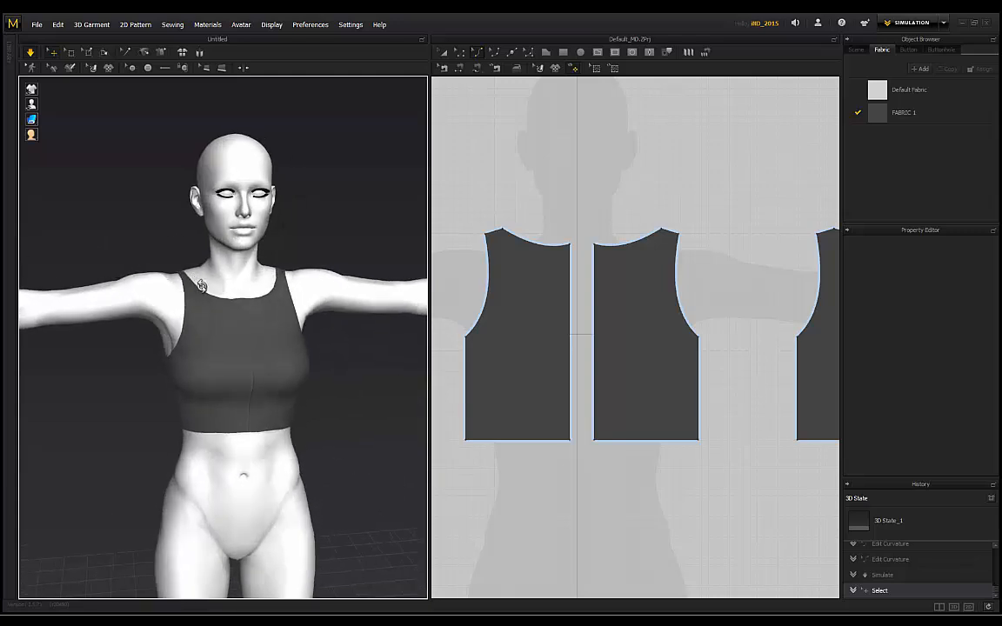
right_drag(264, 333, 301, 237)
scroll(254, 264, up, 3)
right_drag(255, 264, 301, 226)
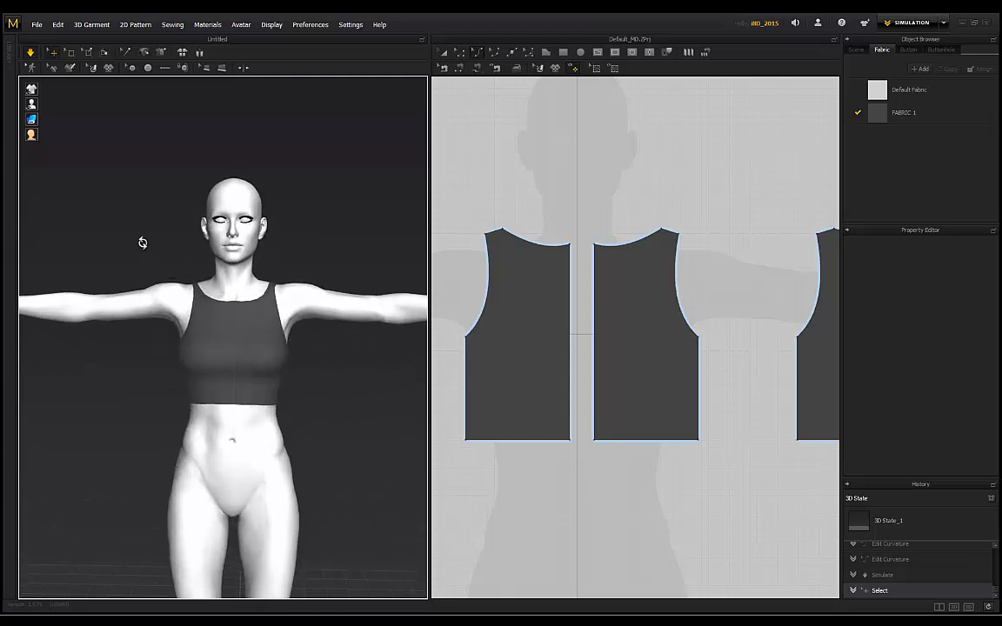
right_drag(142, 242, 707, 274)
scroll(280, 294, up, 3)
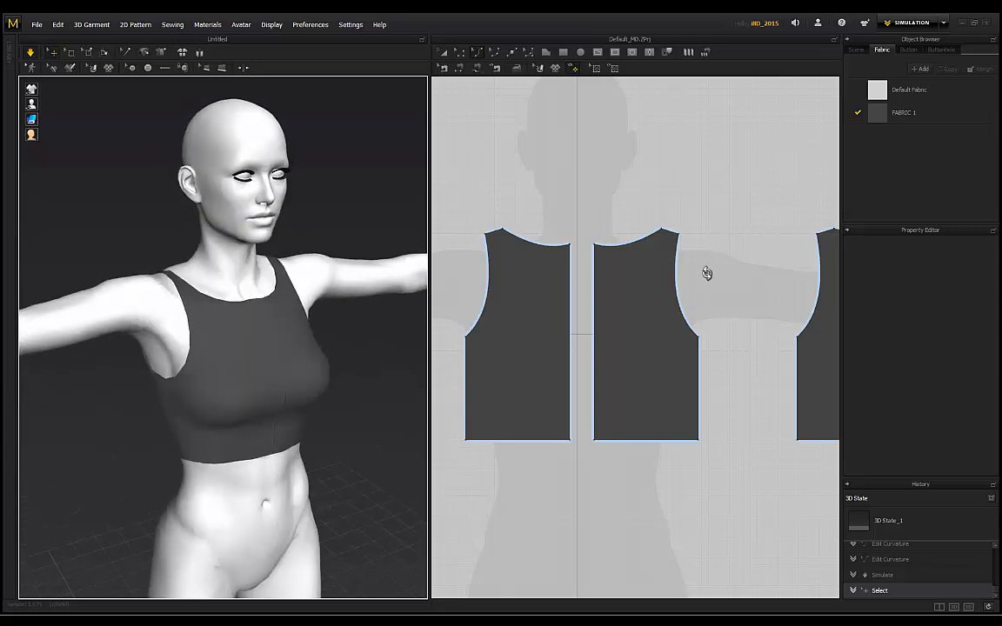
scroll(707, 274, down, 3)
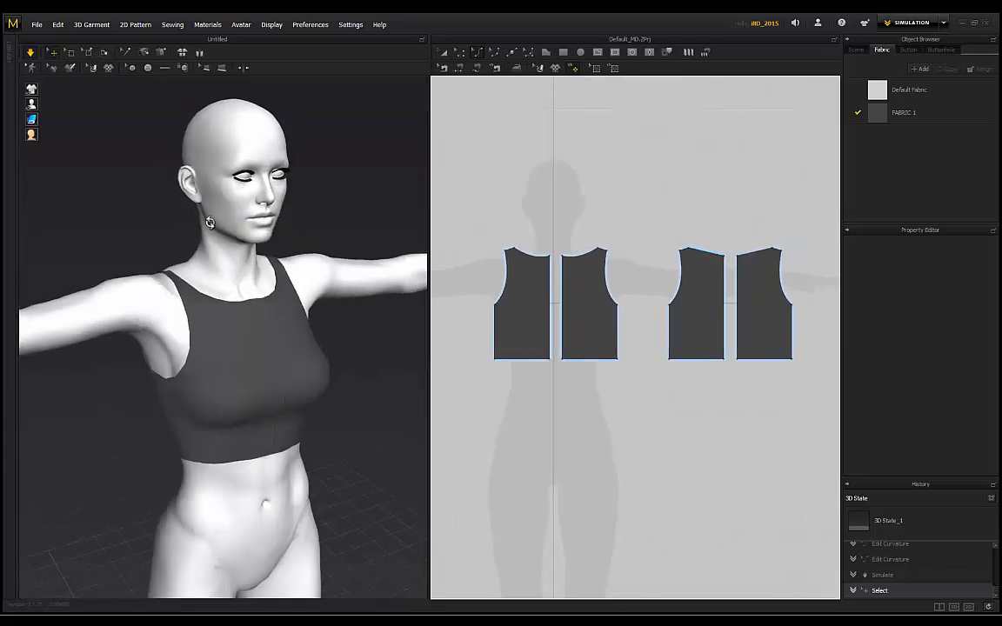
right_drag(209, 222, 296, 222)
scroll(744, 232, up, 3)
scroll(666, 235, up, 2)
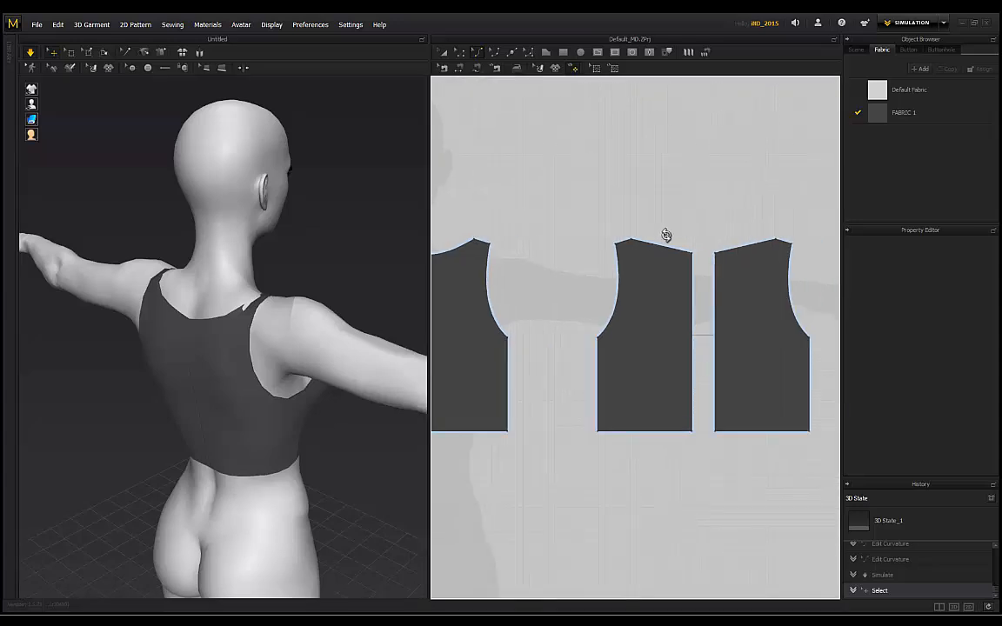
Step: Reshape the back piece's neckline curve and re-simulate the top
click(665, 250)
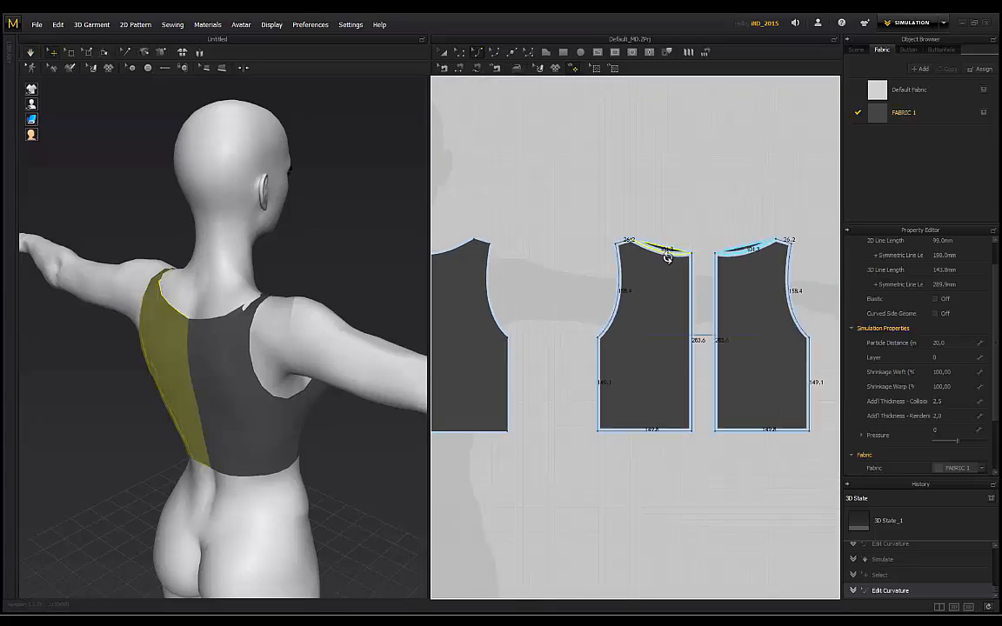
click(27, 54)
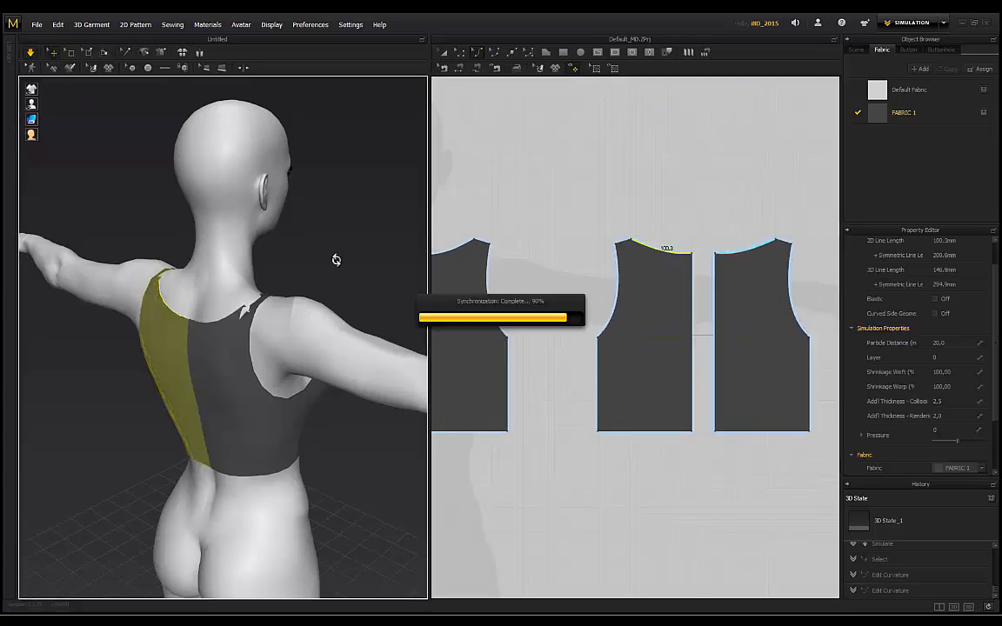
right_drag(349, 259, 173, 277)
Step: Inspect the front panels and the back panel's shoulder strap from side and rear angles
click(174, 276)
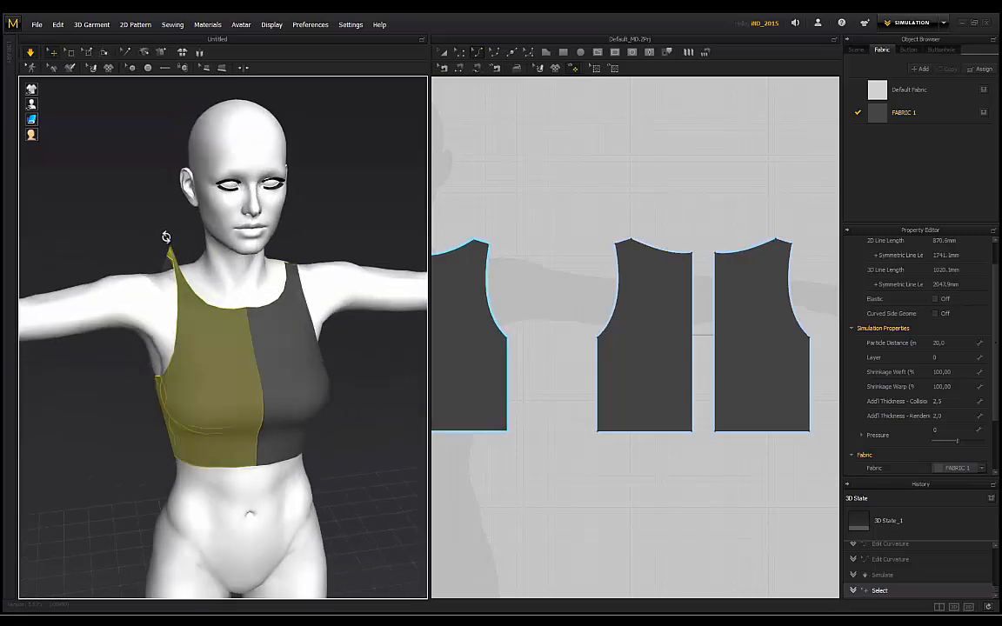
click(300, 271)
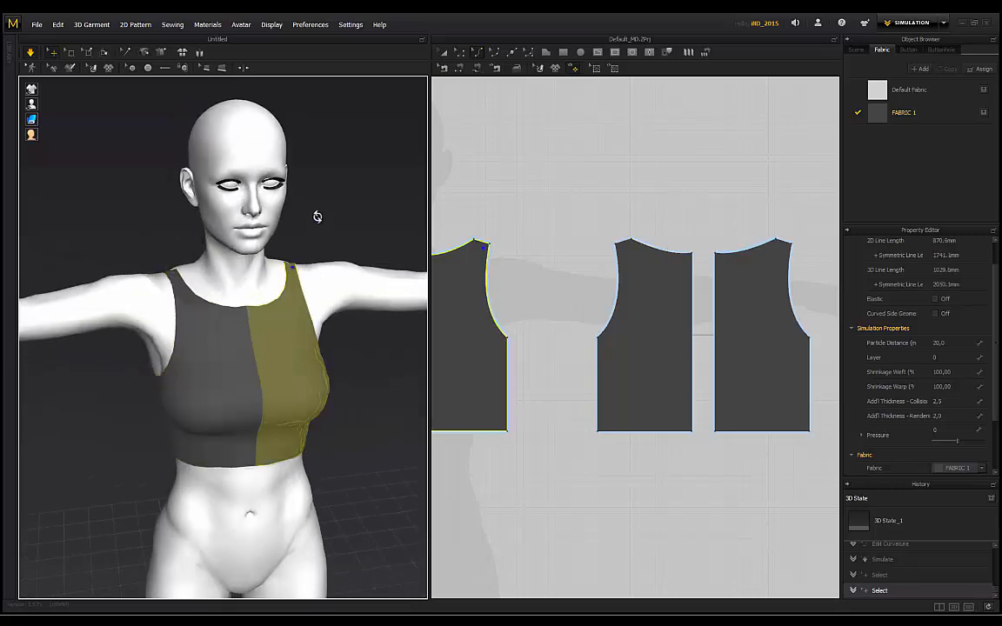
click(317, 217)
right_drag(318, 216, 199, 258)
click(206, 253)
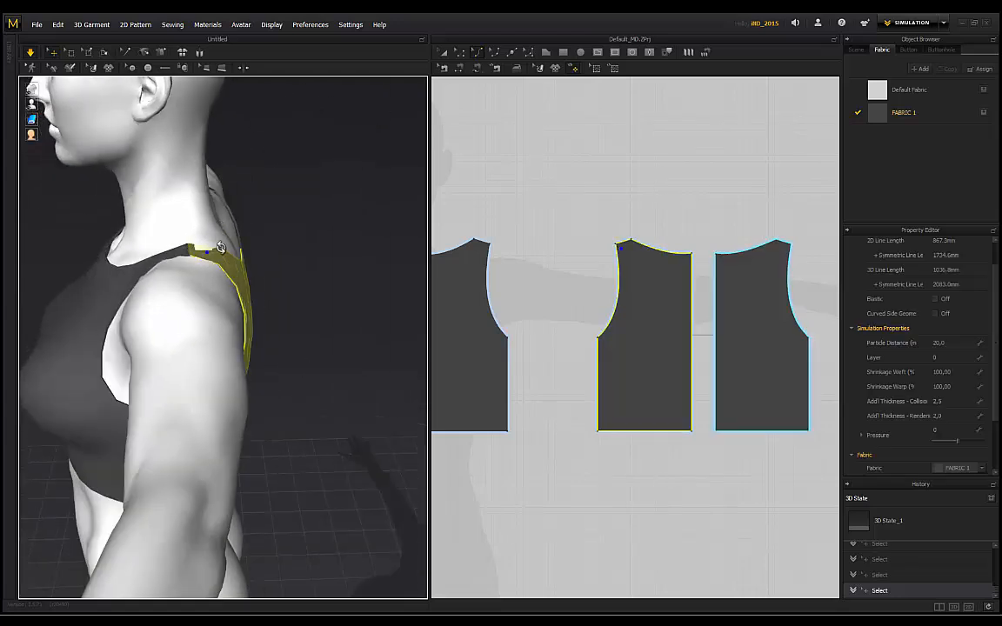
click(305, 239)
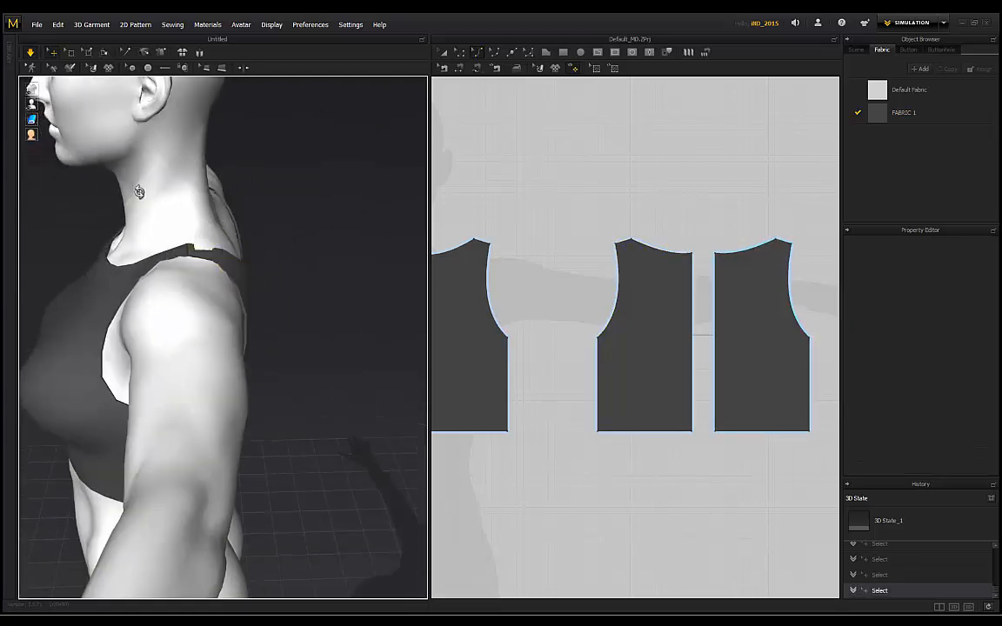
right_drag(289, 204, 194, 233)
right_drag(281, 298, 336, 194)
Step: Set the simulation preset to Complete in Preferences > Simulation Properties
click(316, 25)
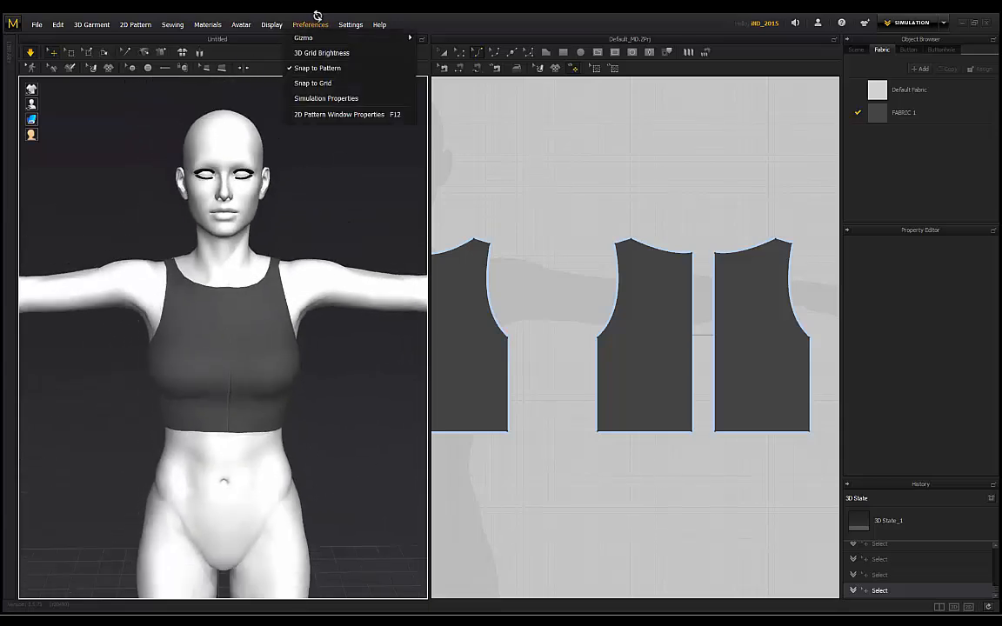
click(317, 98)
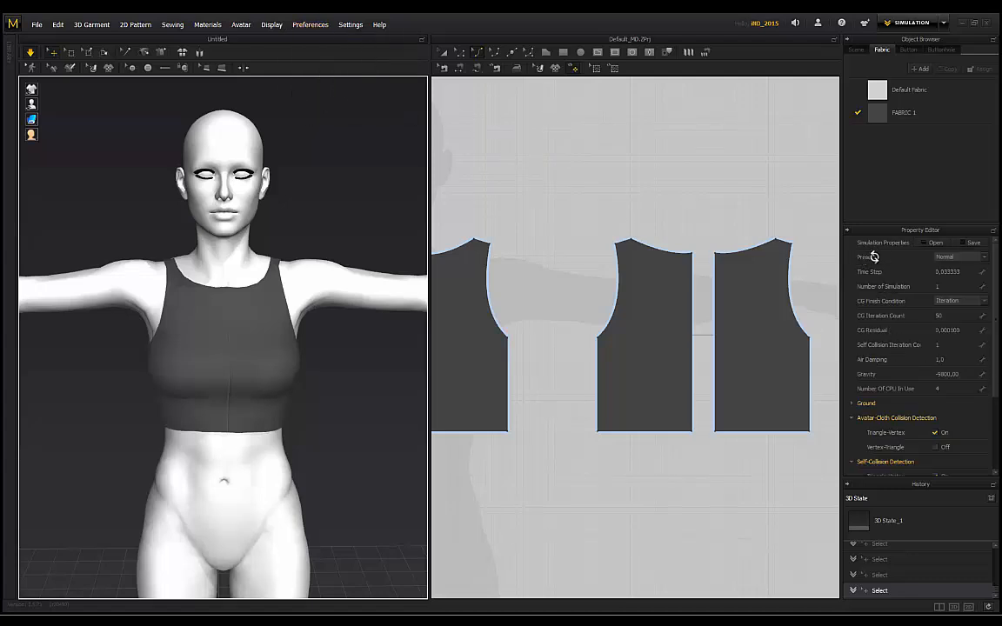
click(974, 257)
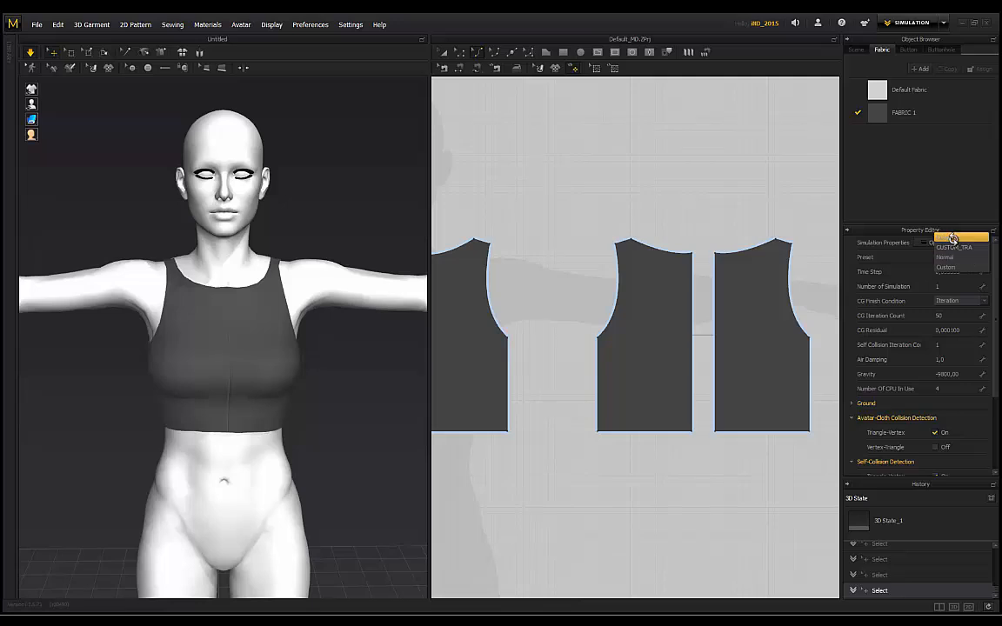
click(958, 235)
Step: Orbit to a rear three-quarter view and inspect the right front piece
right_drag(288, 251, 226, 357)
click(318, 259)
click(350, 238)
Step: Pull the right back panel's shoulder corner up onto the avatar's shoulder
right_drag(170, 317, 401, 265)
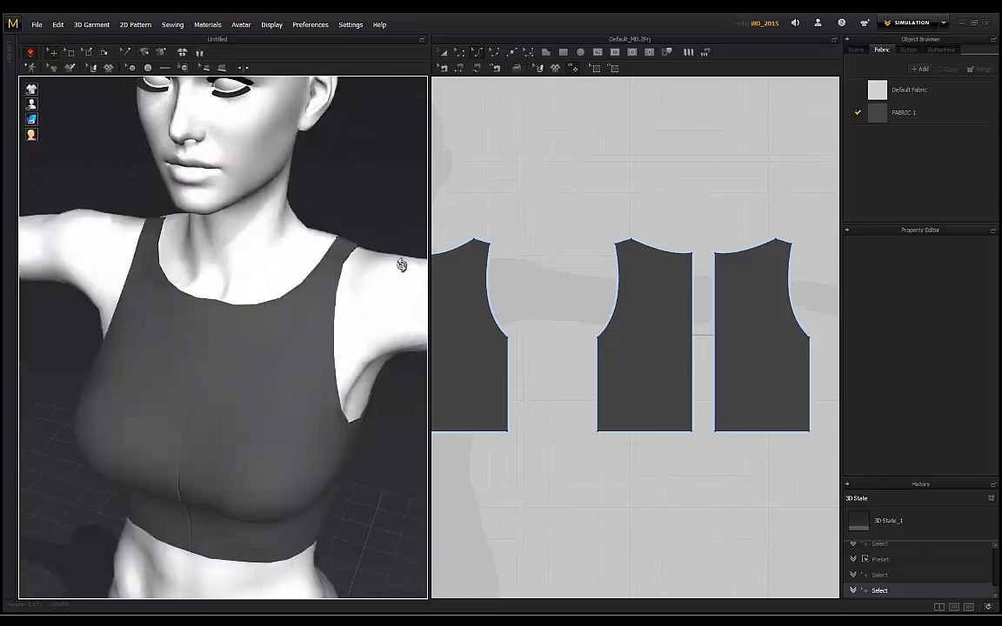
right_drag(84, 196, 152, 258)
click(145, 230)
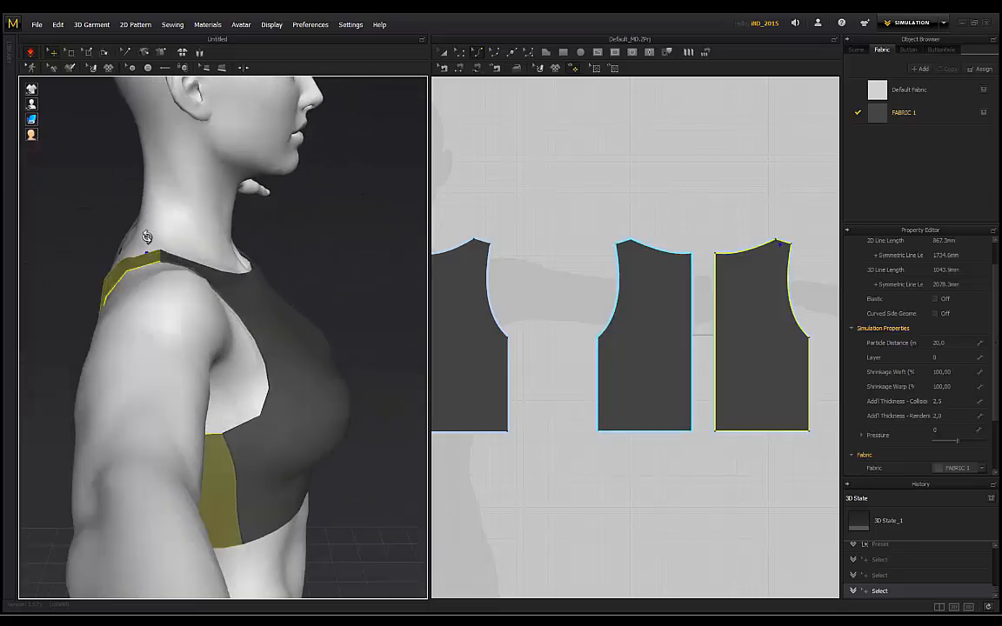
click(118, 199)
right_drag(118, 199, 324, 226)
click(323, 226)
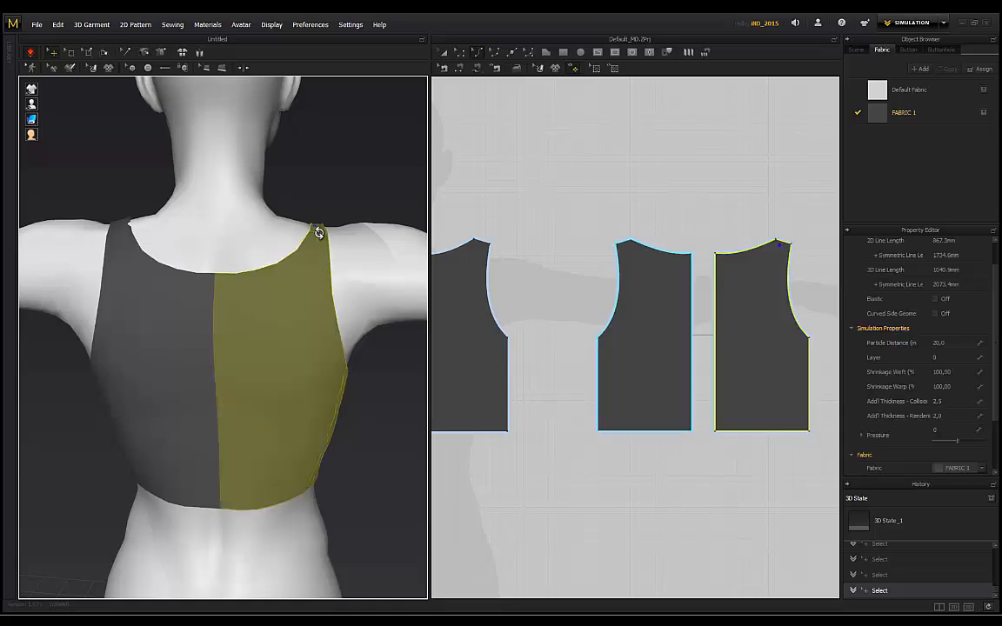
drag(315, 240, 311, 188)
click(208, 208)
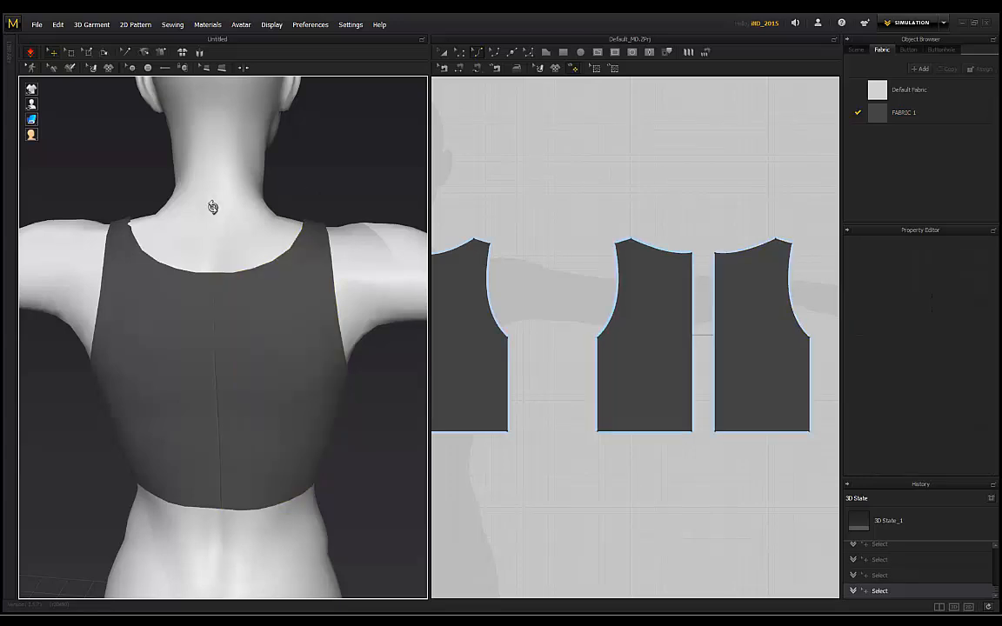
drag(136, 229, 144, 195)
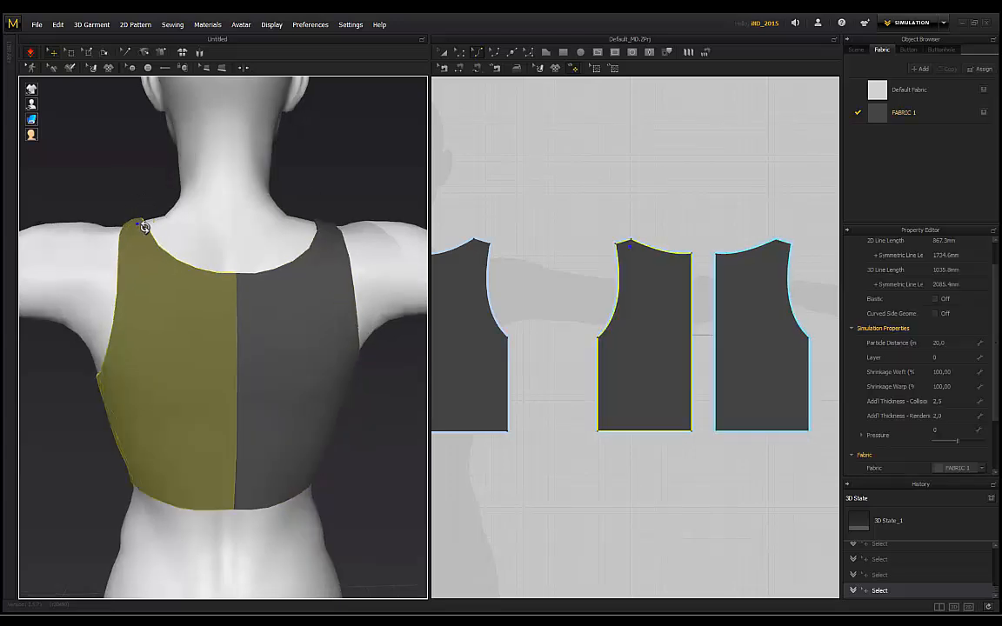
click(160, 238)
Step: Orbit to the front and inspect the fit of the left and right top panels
scroll(158, 240, down, 2)
right_drag(142, 426, 195, 303)
click(300, 250)
click(302, 199)
click(183, 307)
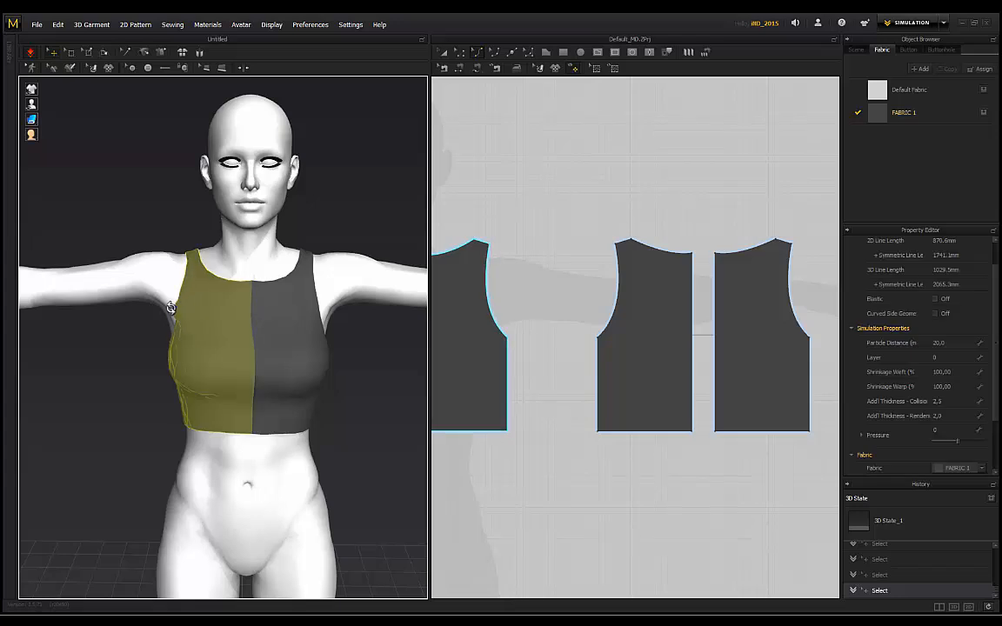
click(268, 242)
click(243, 307)
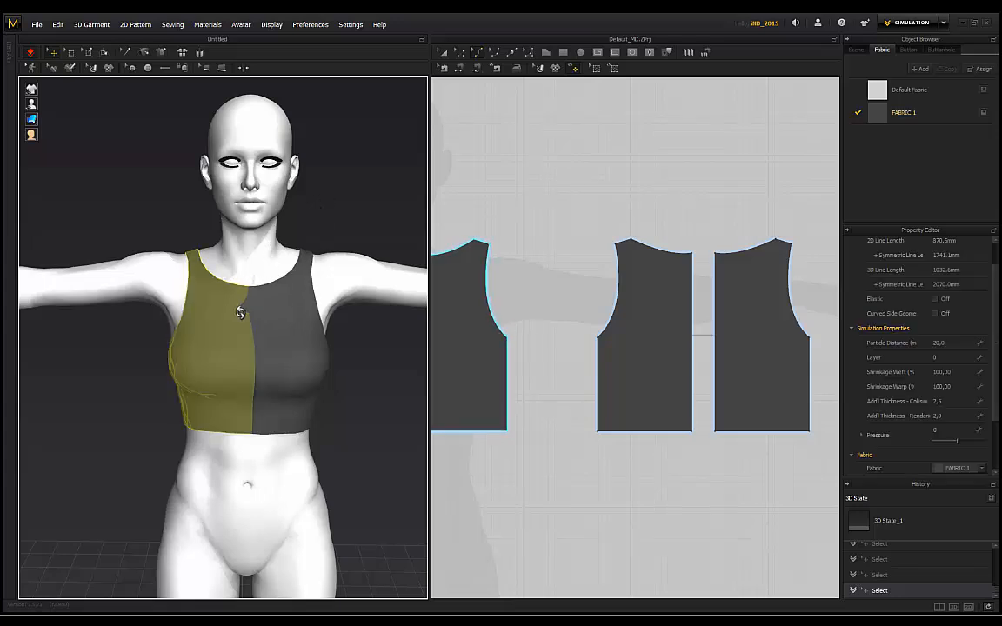
click(267, 301)
click(342, 237)
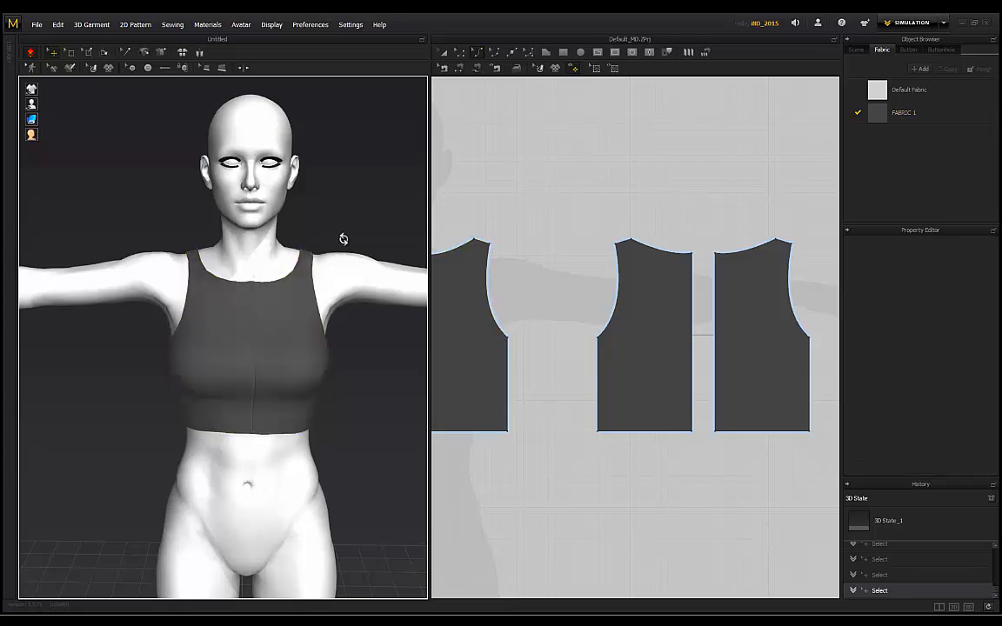
right_drag(336, 205, 339, 211)
click(314, 251)
click(328, 208)
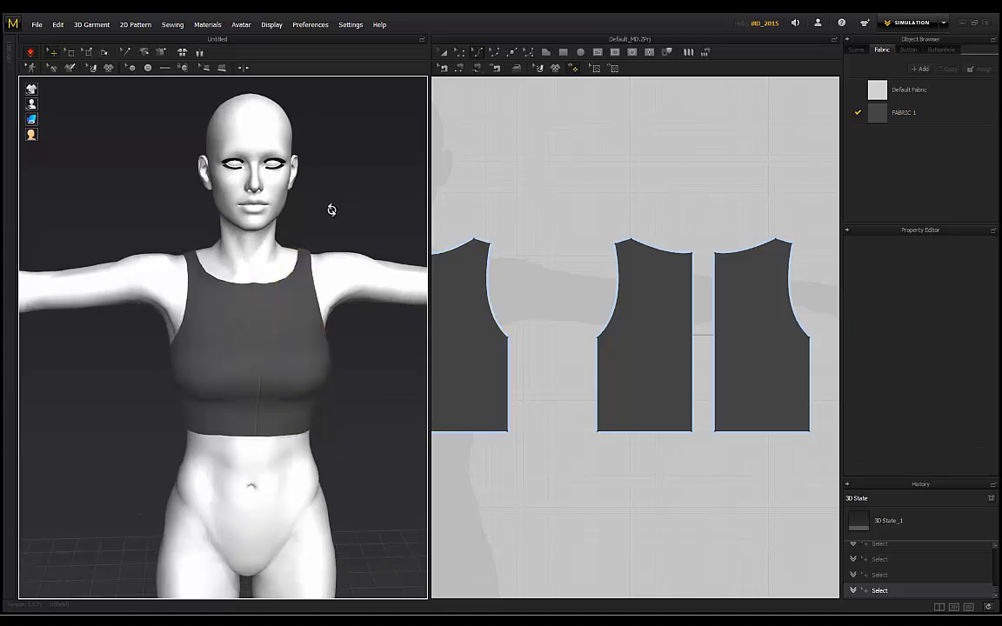
Step: Shift the pattern layout right and check the front panels from a straight front view
middle_drag(501, 208, 557, 205)
middle_drag(481, 259, 487, 263)
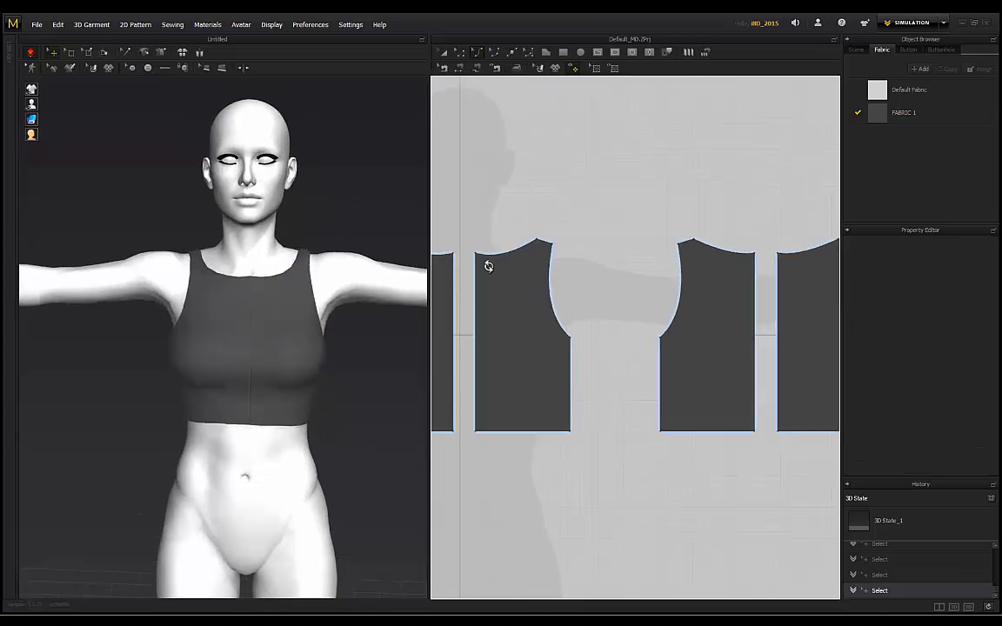
right_drag(320, 211, 160, 215)
scroll(165, 219, down, 2)
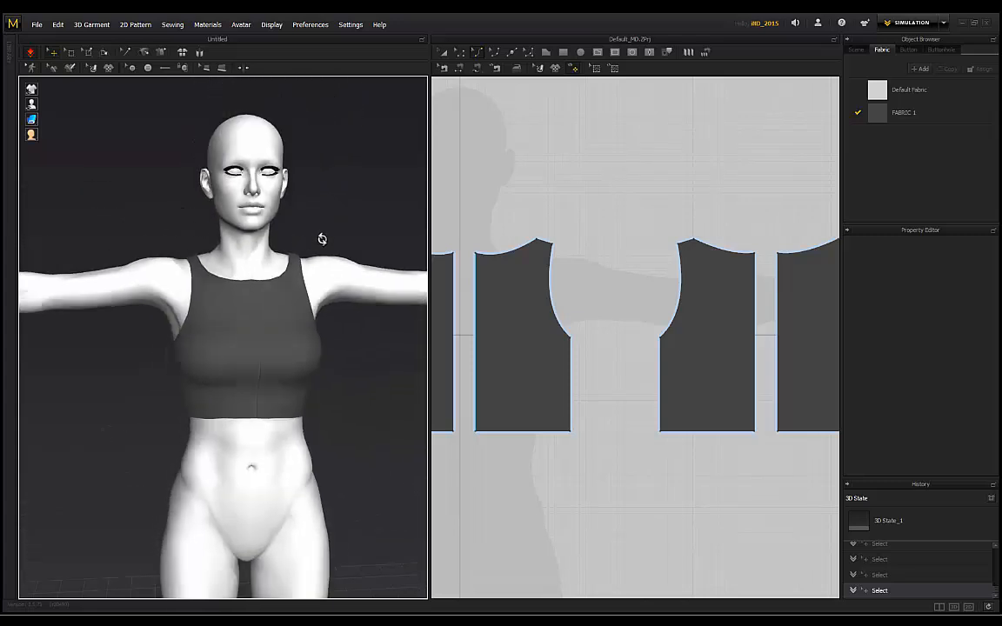
right_drag(322, 239, 314, 240)
click(287, 326)
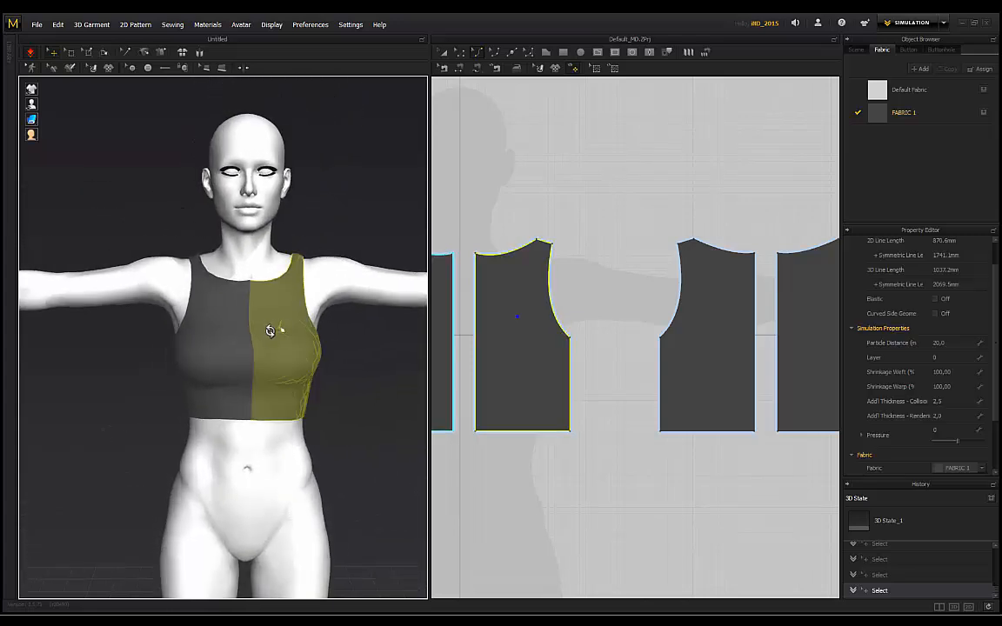
click(336, 373)
click(207, 353)
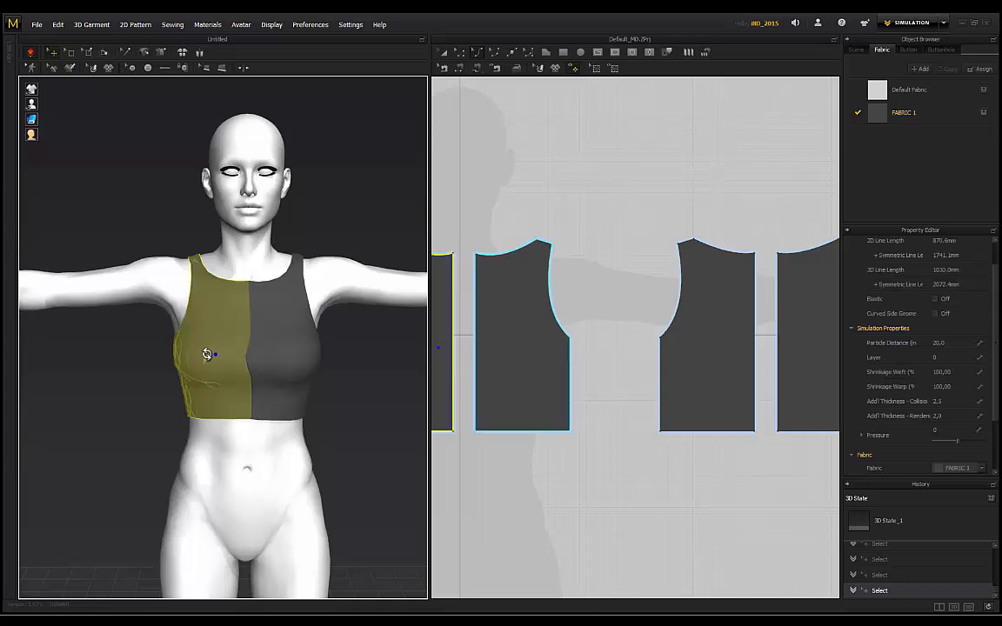
click(330, 392)
scroll(346, 248, down, 2)
right_drag(345, 246, 172, 376)
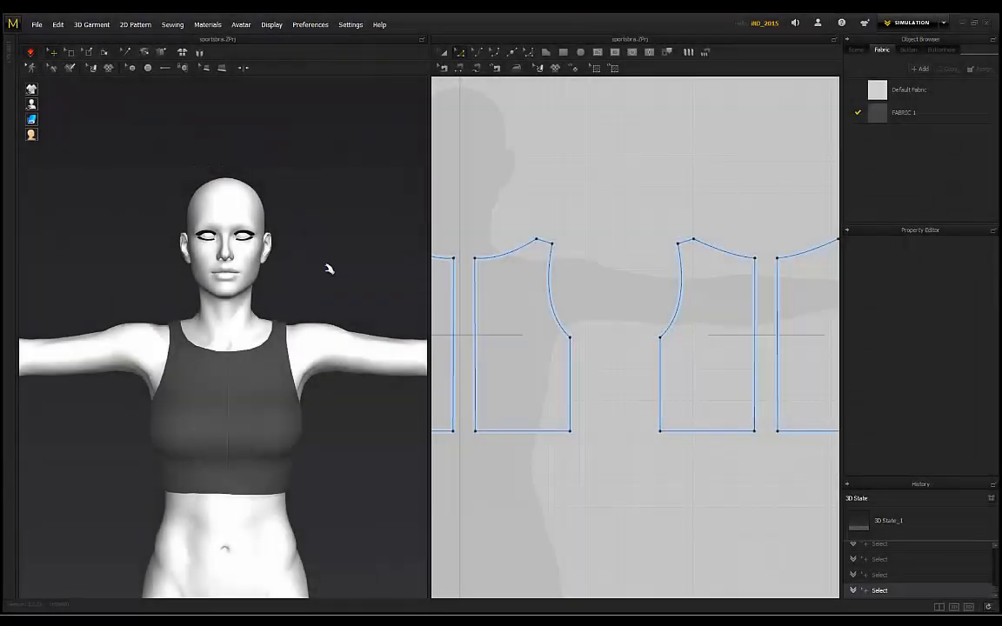
right_drag(326, 266, 328, 292)
Step: Check a bodice pattern piece and review the top's back and front in three-quarter views
right_drag(536, 206, 580, 217)
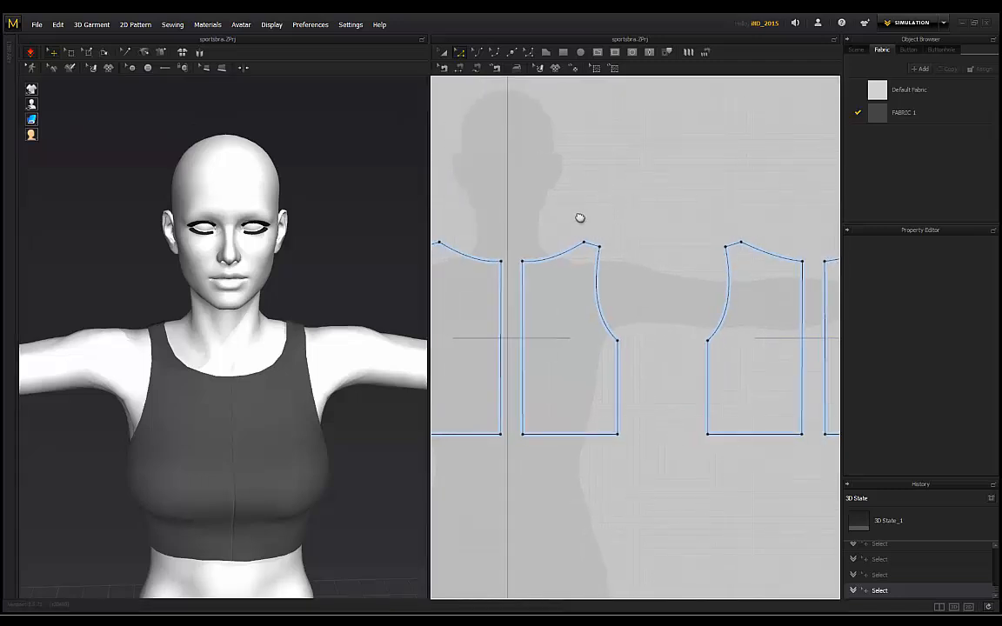
click(506, 265)
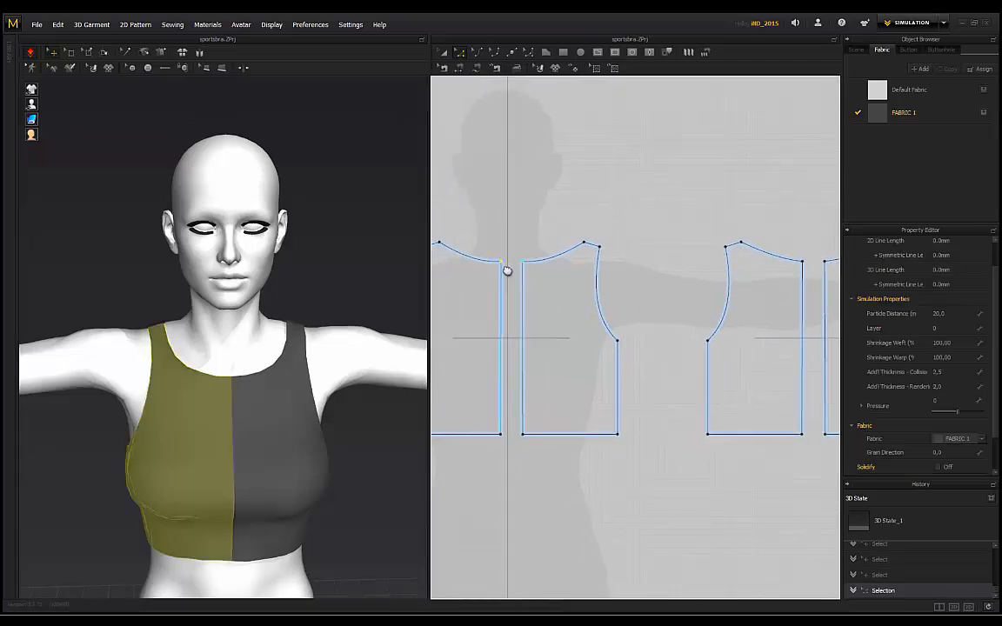
click(117, 279)
right_drag(117, 279, 304, 334)
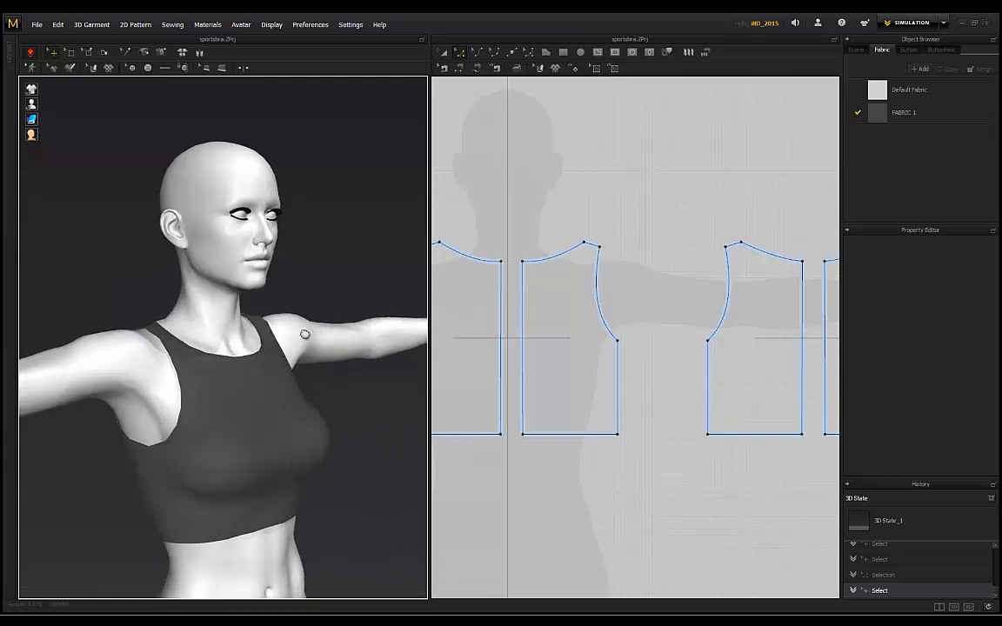
right_drag(345, 235, 206, 409)
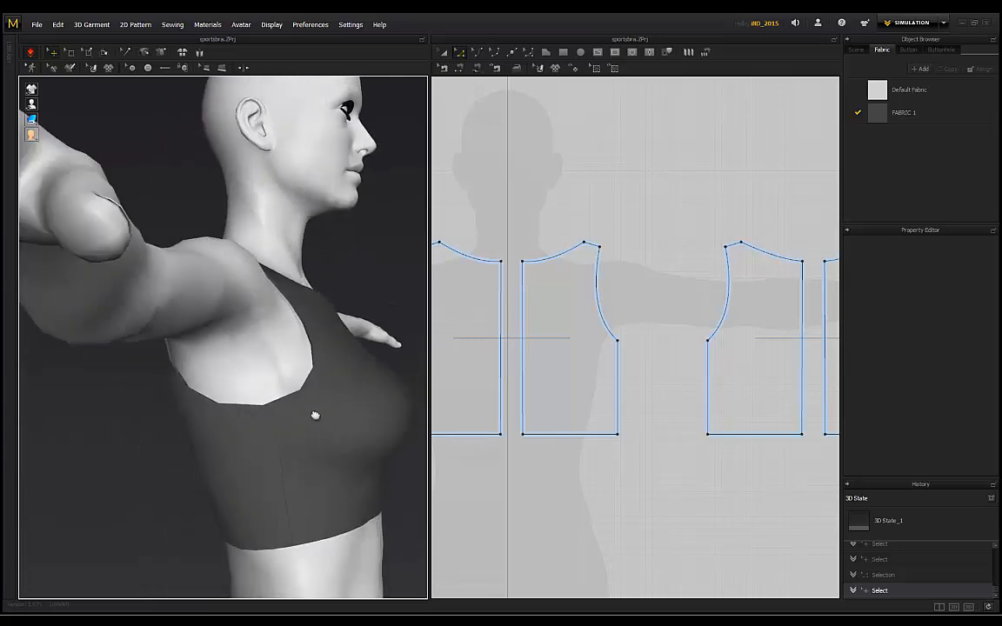
right_drag(382, 275, 256, 408)
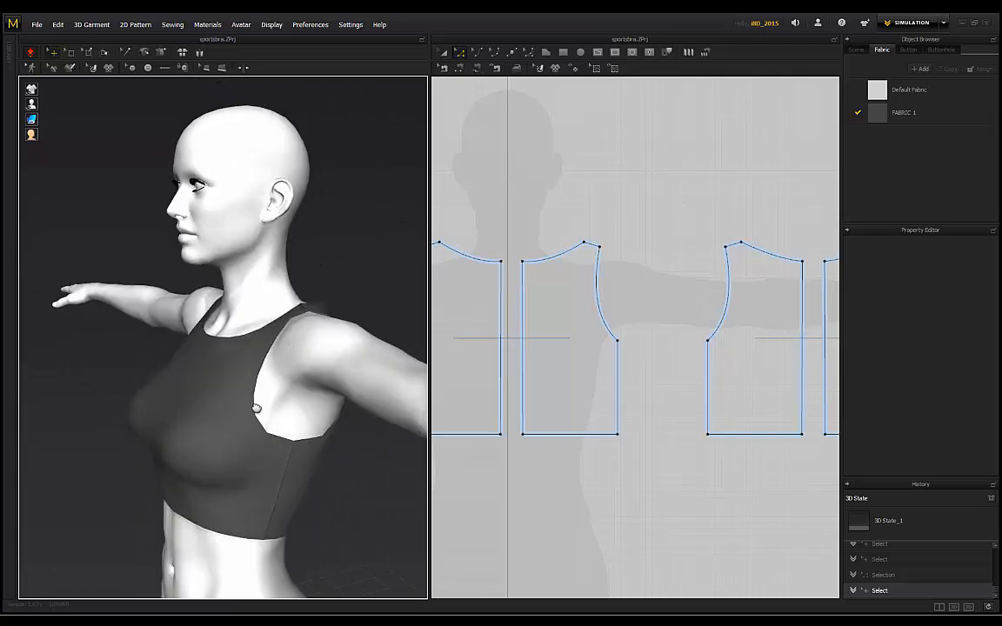
click(445, 55)
click(495, 314)
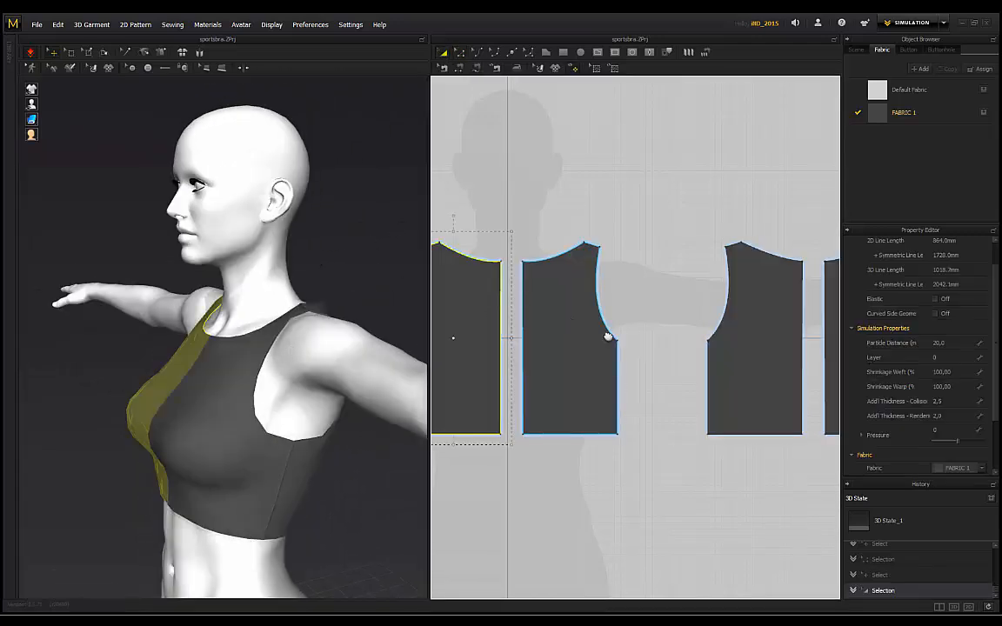
shift+click(605, 336)
shift+click(755, 340)
shift+click(836, 341)
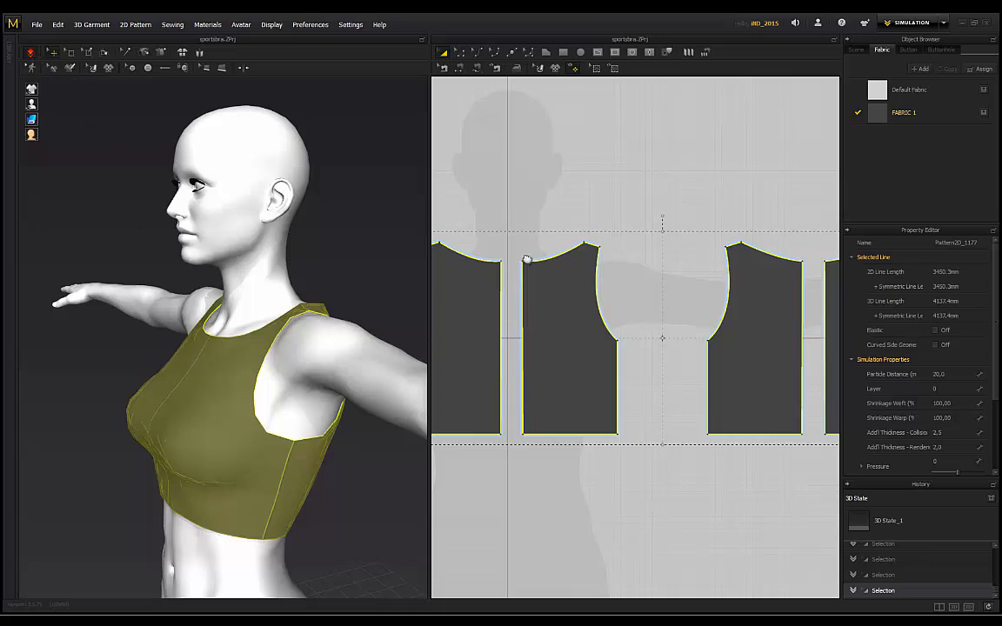
click(331, 231)
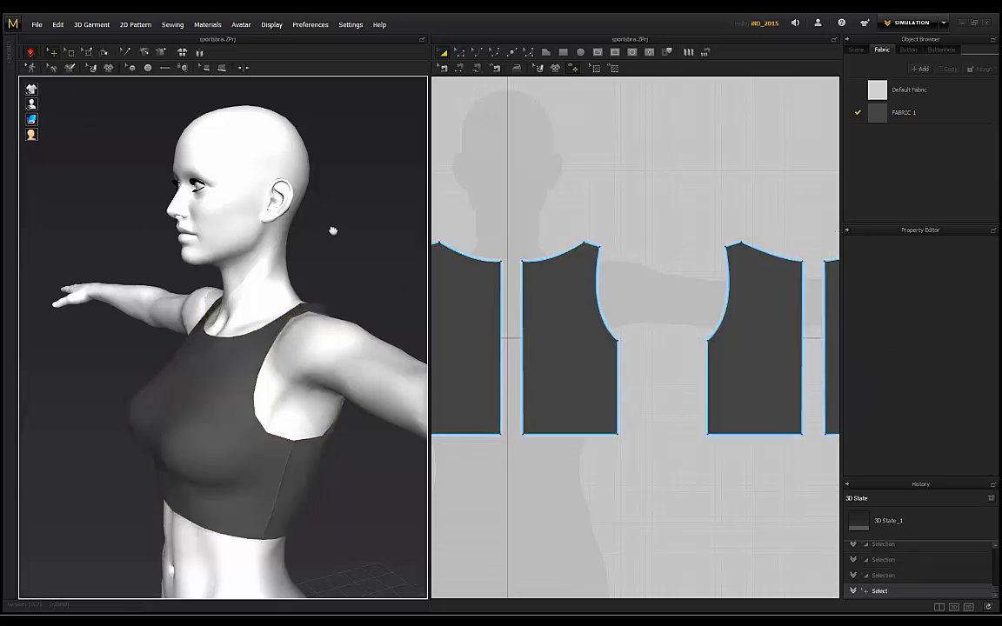
right_drag(116, 274, 265, 279)
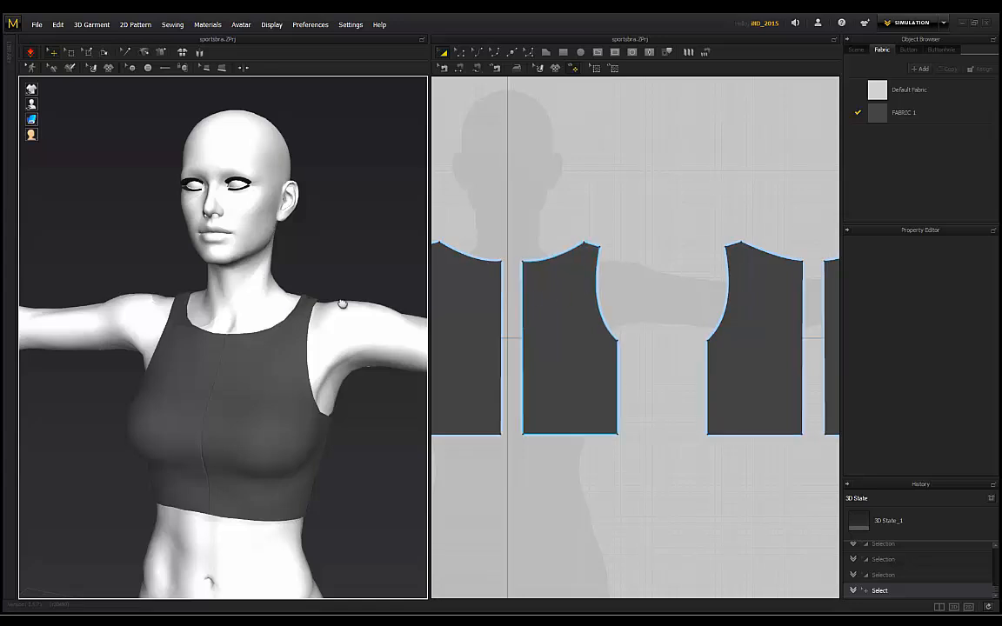
right_drag(136, 285, 174, 266)
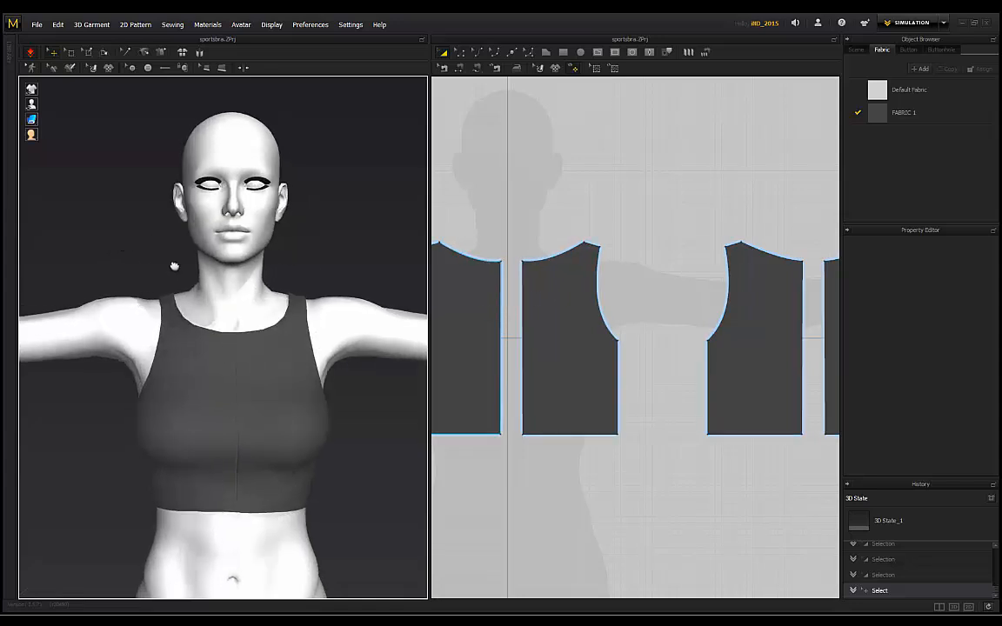
scroll(304, 261, down, 2)
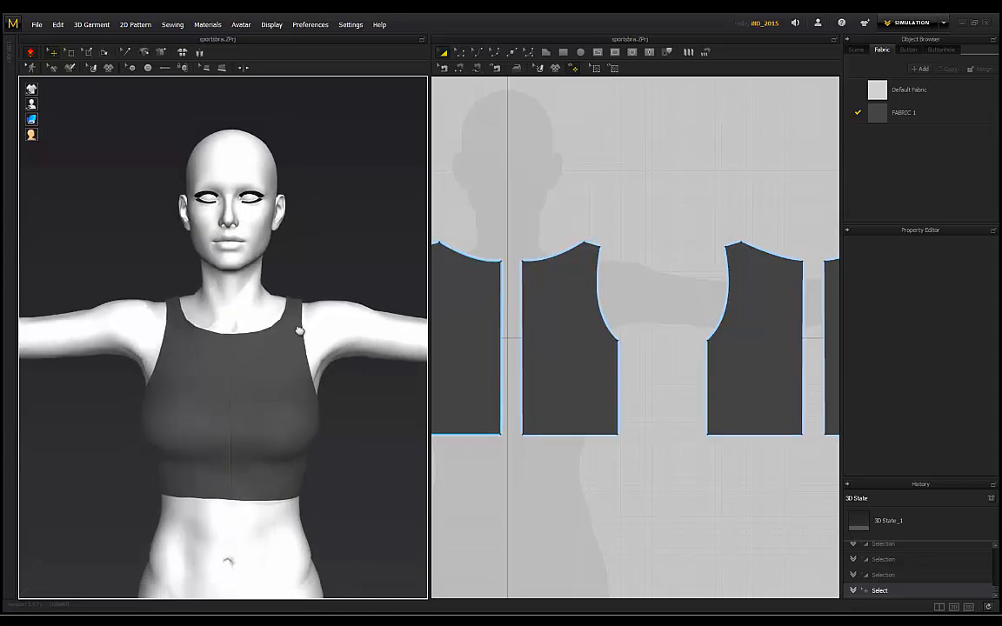
right_drag(169, 284, 133, 249)
right_drag(119, 489, 301, 452)
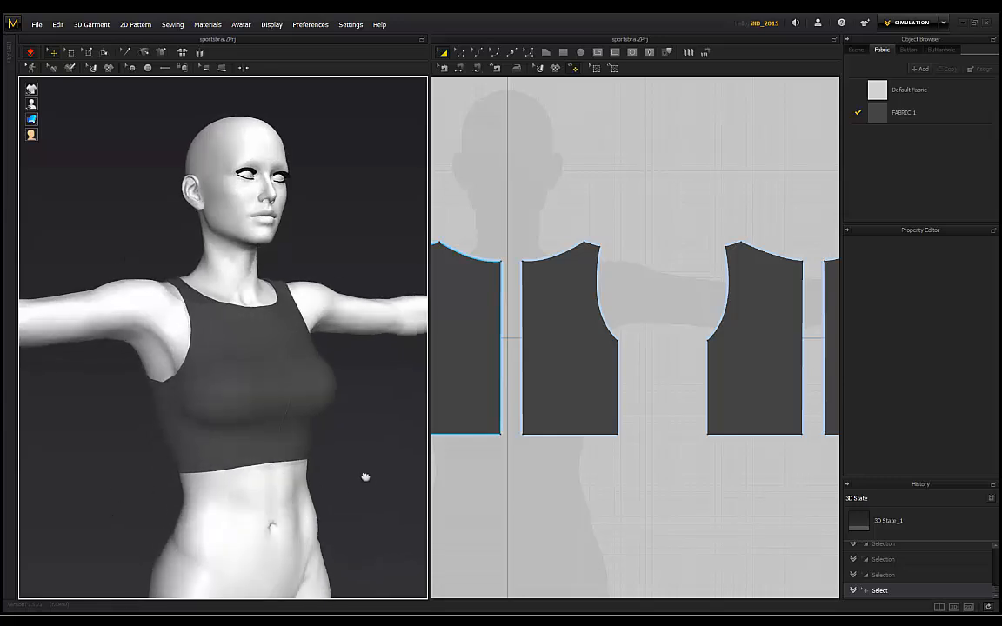
right_drag(365, 476, 186, 488)
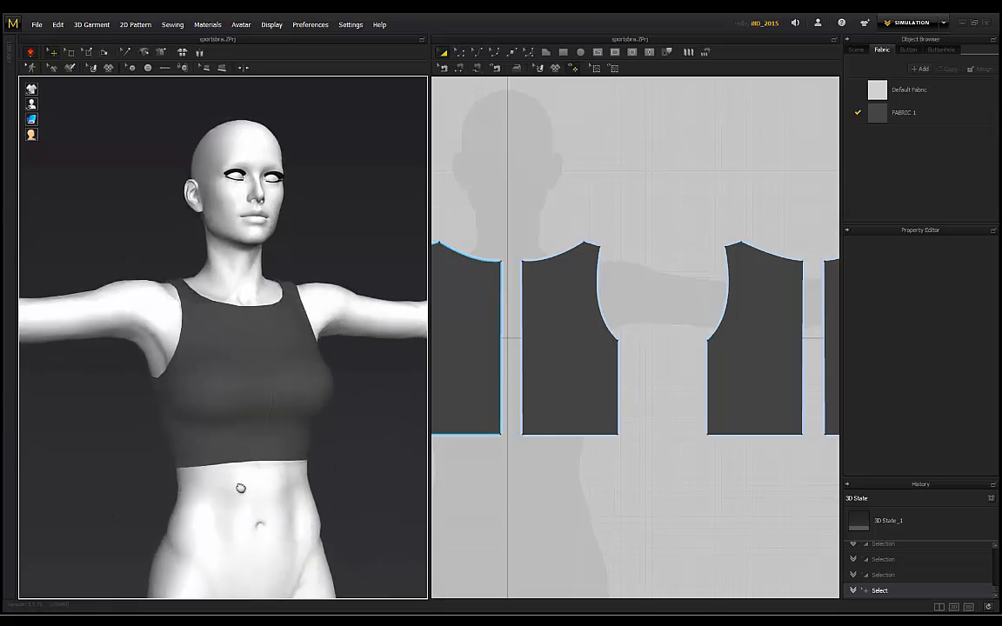
right_drag(365, 473, 227, 461)
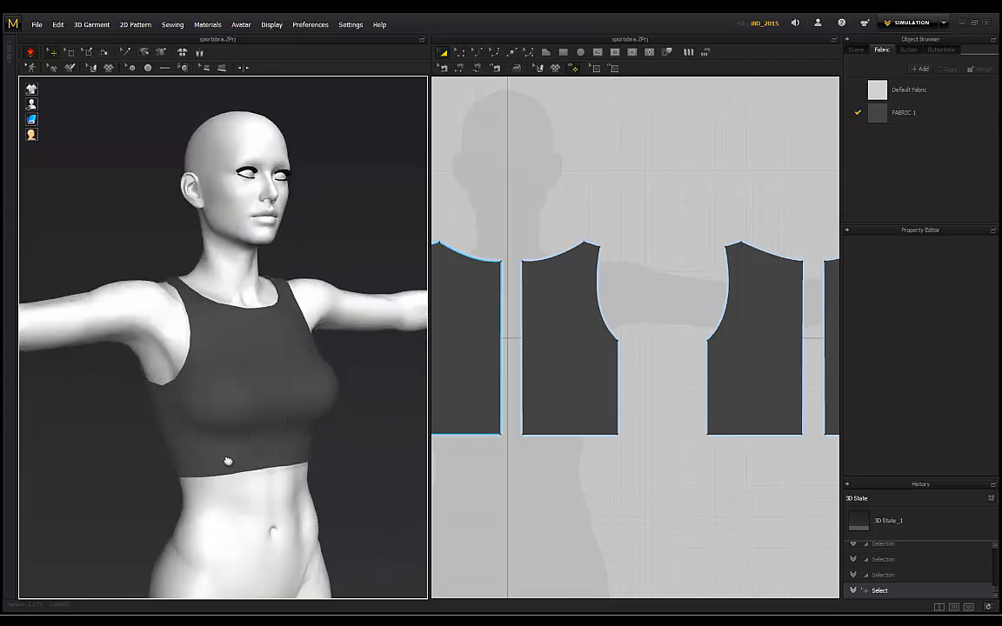
right_drag(331, 458, 181, 380)
mouse_move(273, 229)
right_down()
mouse_move(148, 240)
mouse_move(224, 224)
mouse_move(331, 250)
mouse_move(308, 226)
mouse_move(267, 229)
right_up()
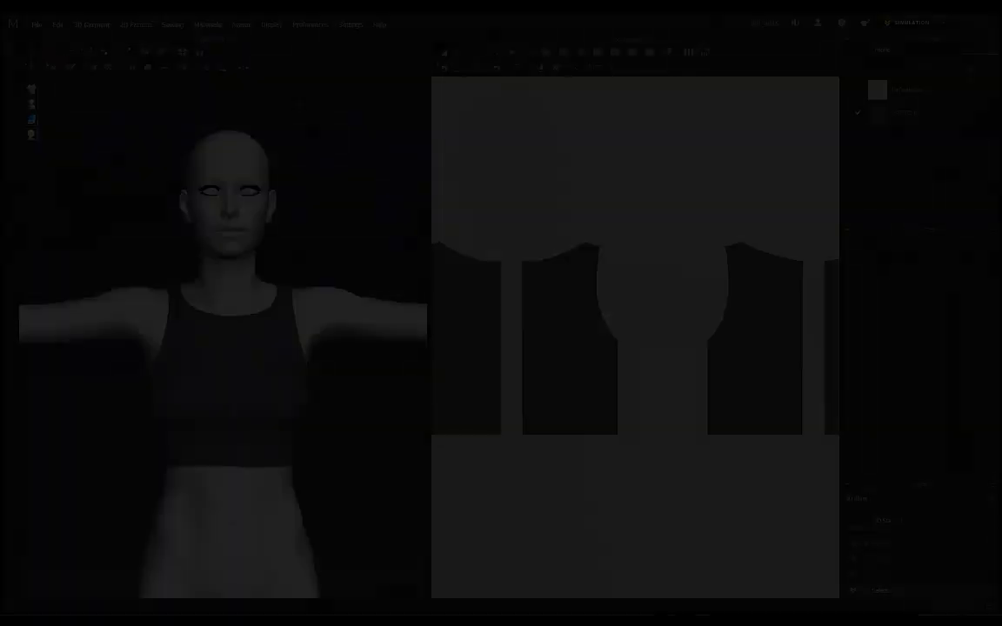
Step: Draw a thin waistband rectangle below the left front panel and paste a copy beside it
scroll(586, 387, down, 5)
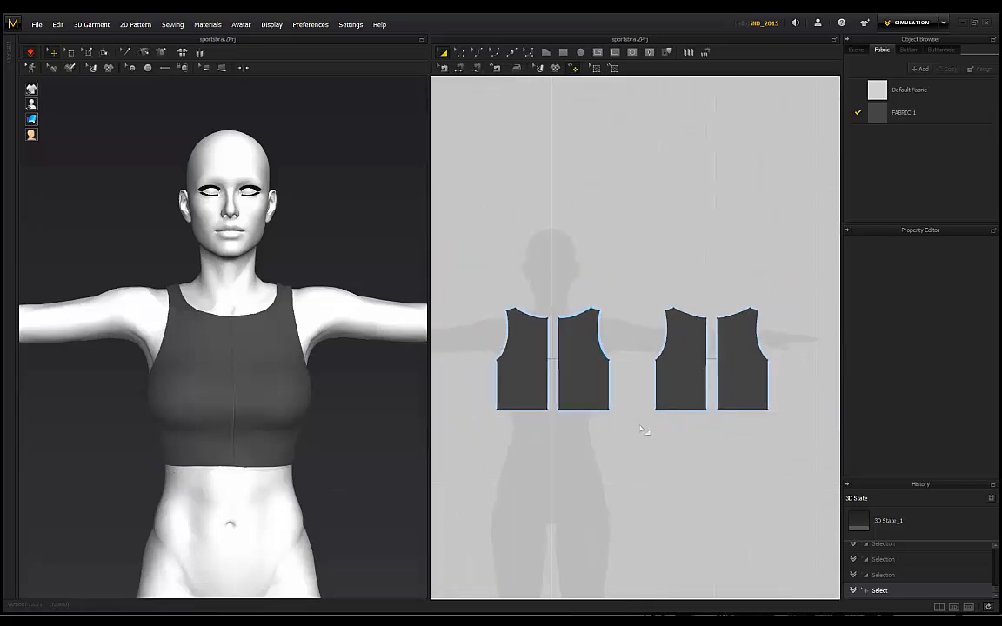
click(665, 337)
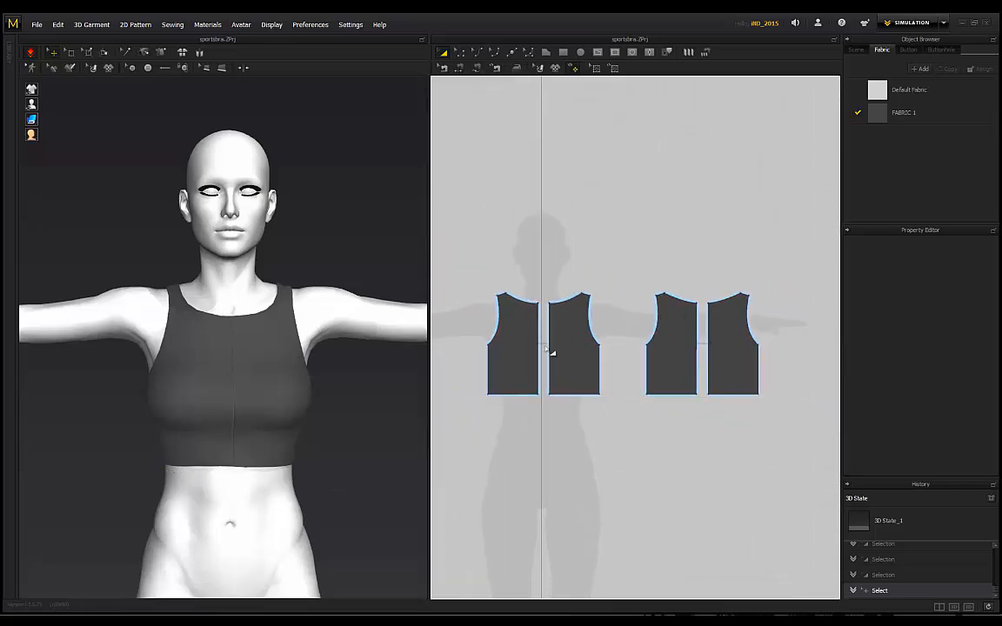
scroll(517, 404, up, 2)
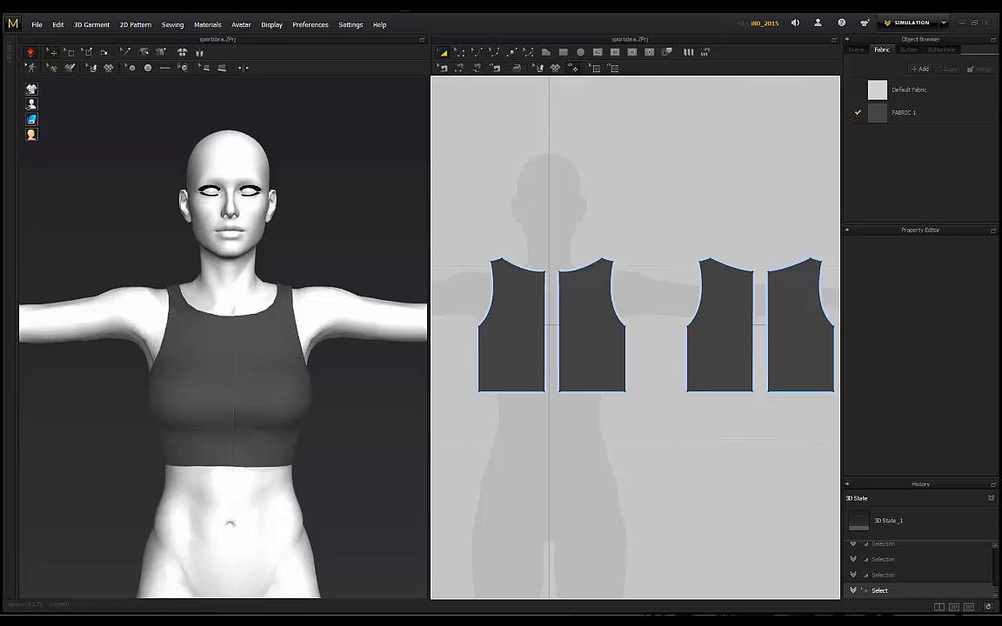
click(563, 51)
scroll(492, 400, up, 3)
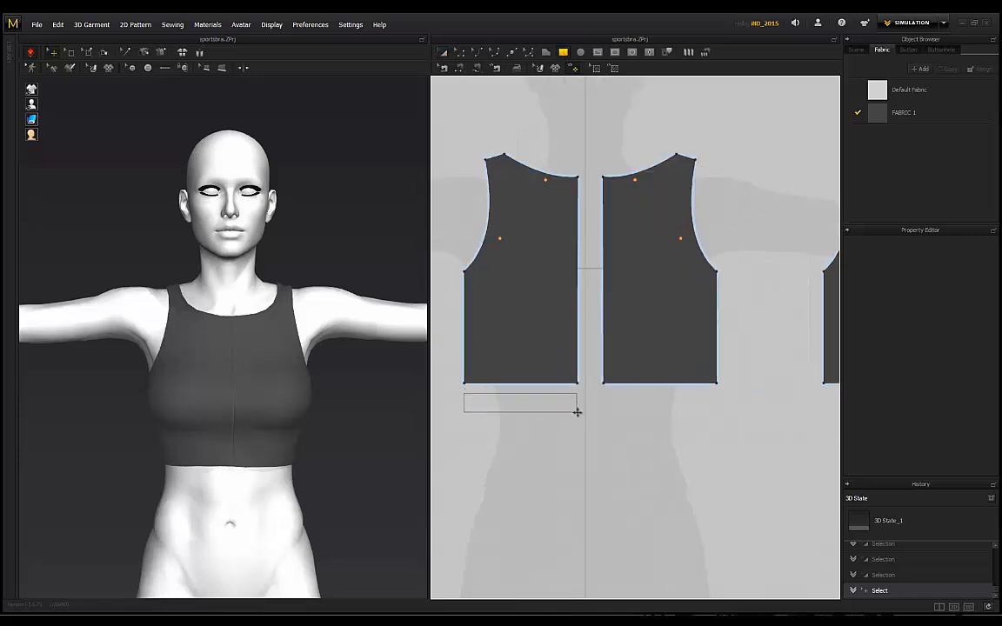
drag(576, 412, 577, 411)
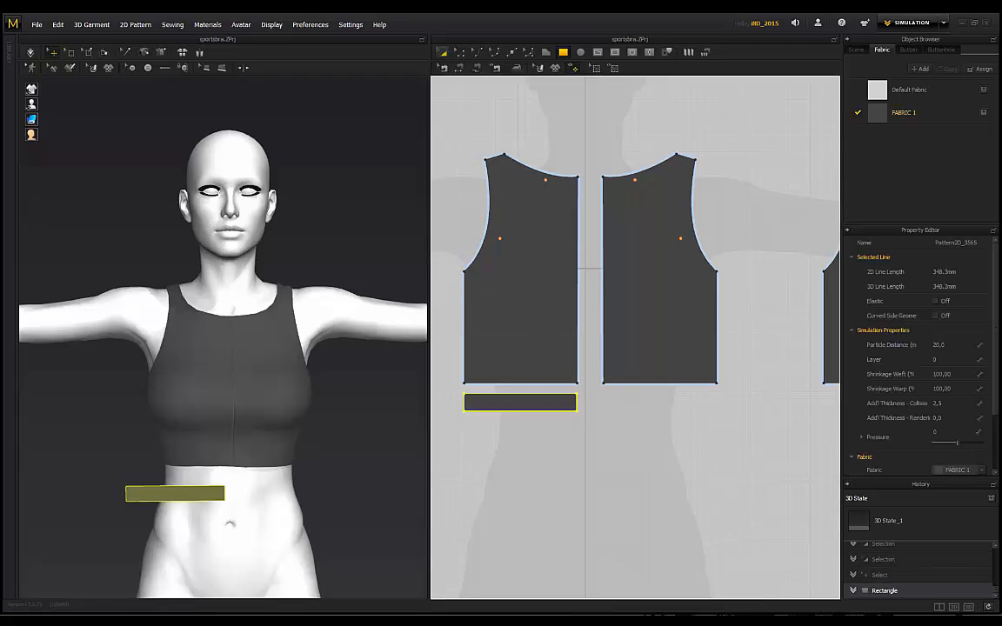
click(443, 53)
key(ctrl+v)
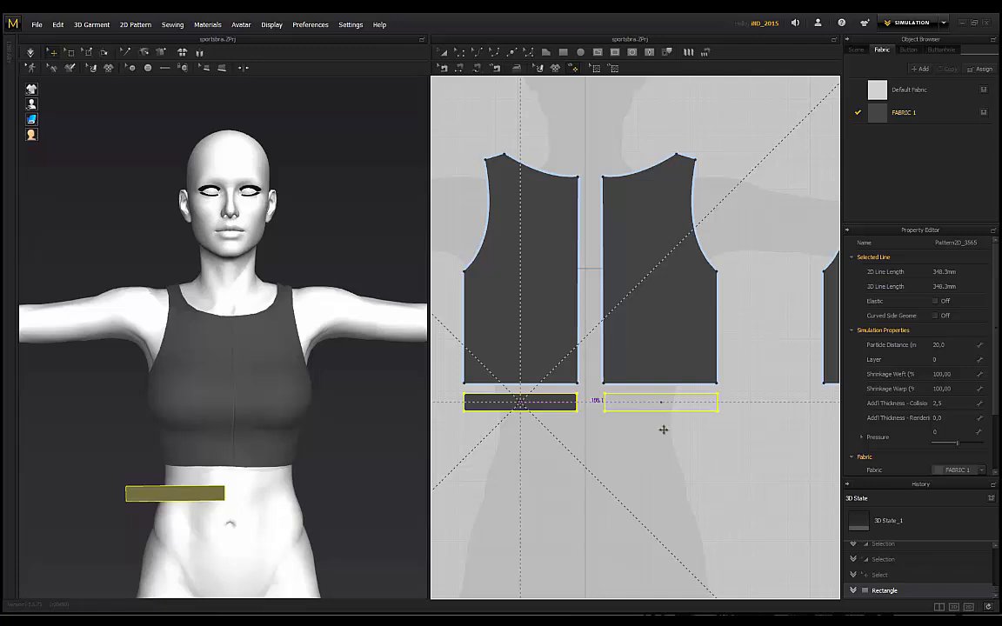
shift+click(664, 429)
Step: Select both waistband strips and paste another copy of the pair
click(659, 435)
click(557, 404)
shift+click(646, 407)
scroll(703, 453, down, 3)
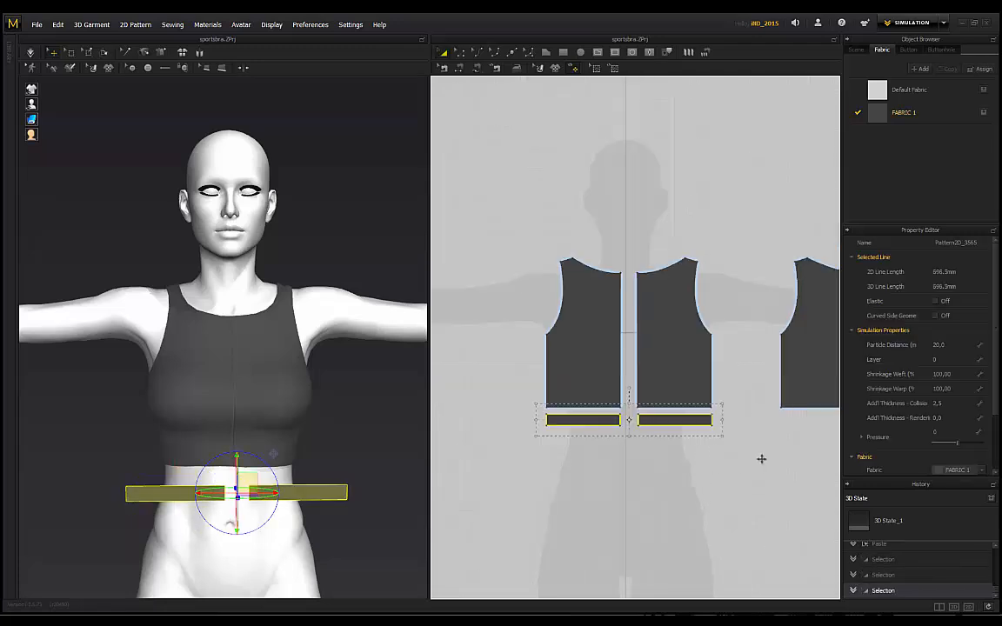
right_drag(761, 458, 669, 432)
key(ctrl+v)
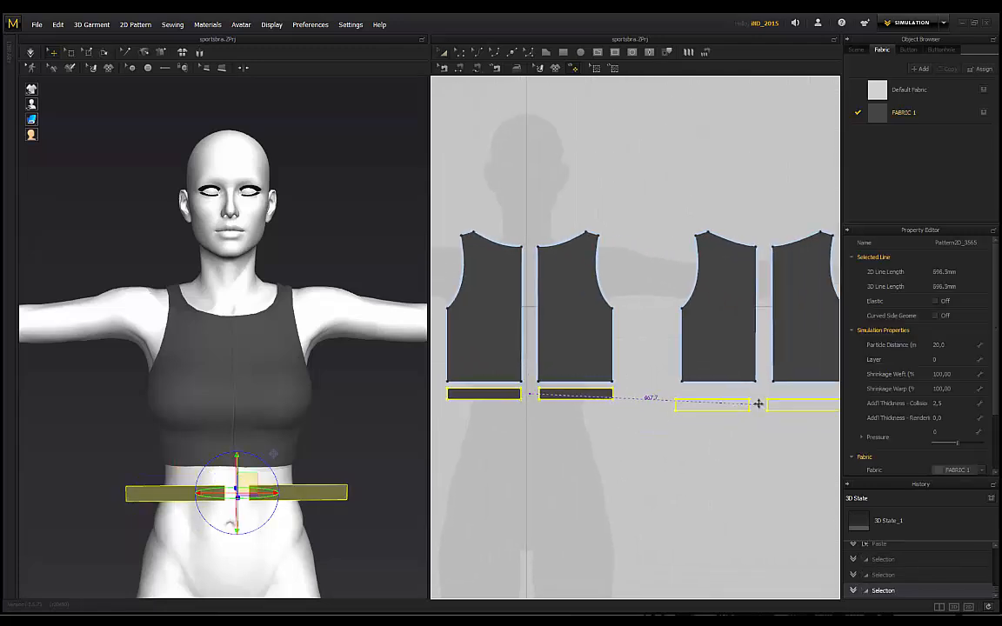
Step: Place the pasted strips and move them up behind the avatar's back waist
click(764, 399)
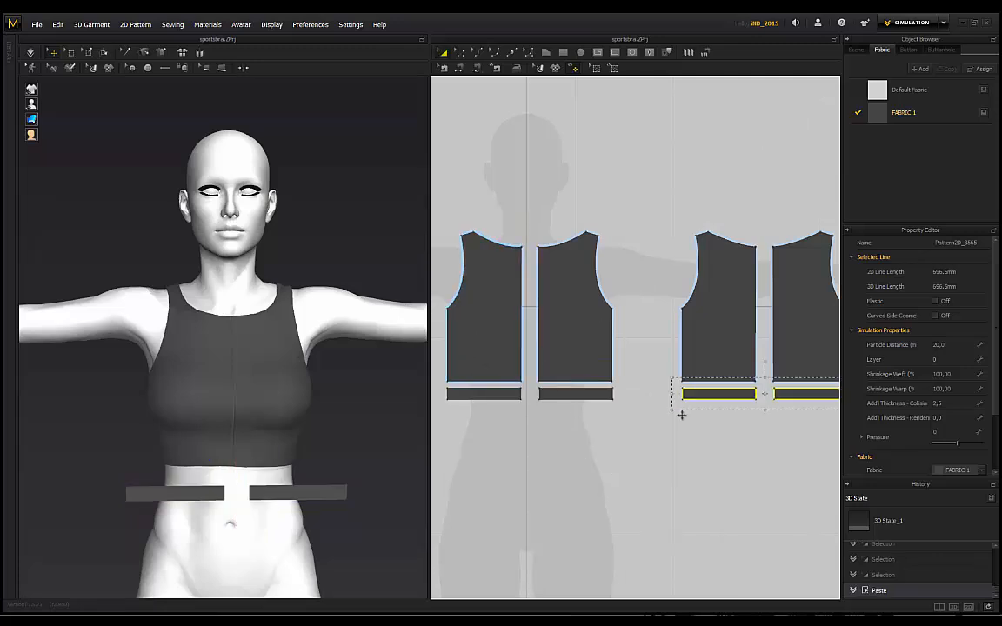
right_drag(510, 432, 538, 431)
right_drag(137, 437, 209, 305)
drag(76, 477, 255, 468)
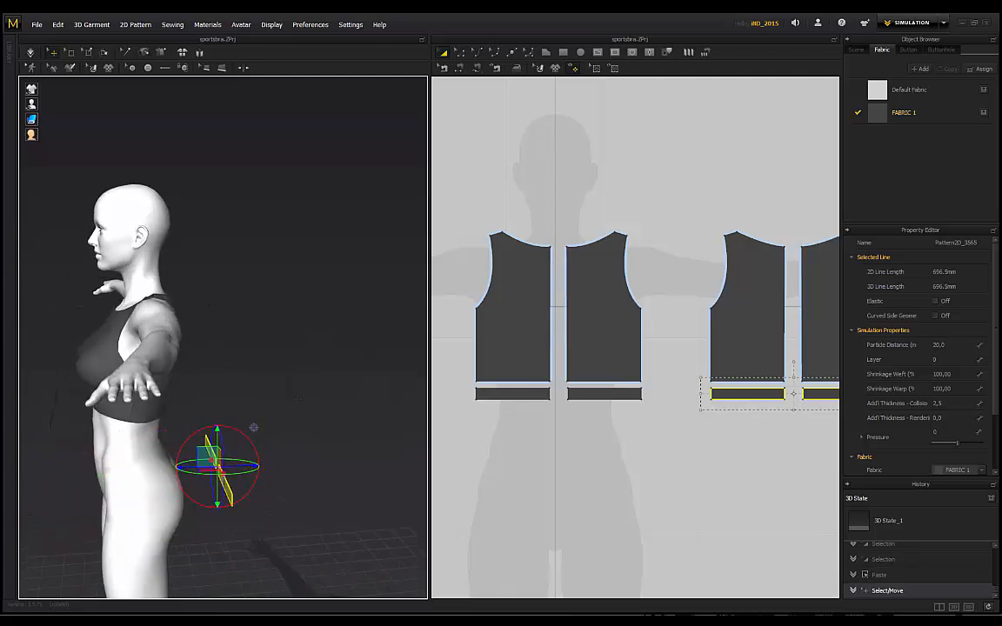
right_drag(255, 467, 156, 461)
middle_drag(157, 461, 230, 449)
drag(168, 423, 303, 383)
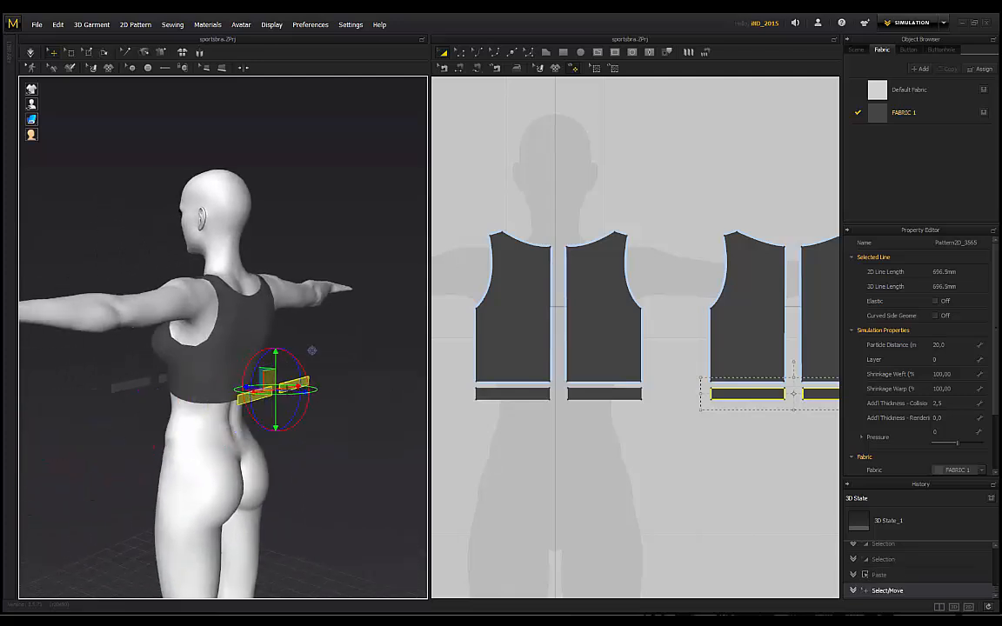
Step: Flip the back strips horizontally, slide them behind the back and check from the sides
right_click(299, 383)
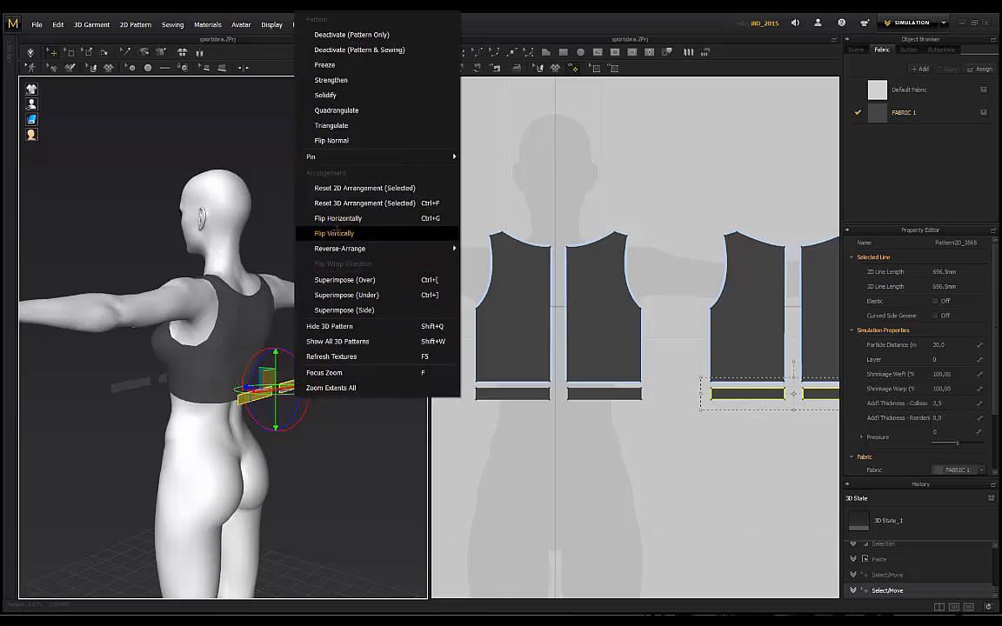
click(338, 217)
right_drag(339, 228, 263, 301)
scroll(382, 248, up, 3)
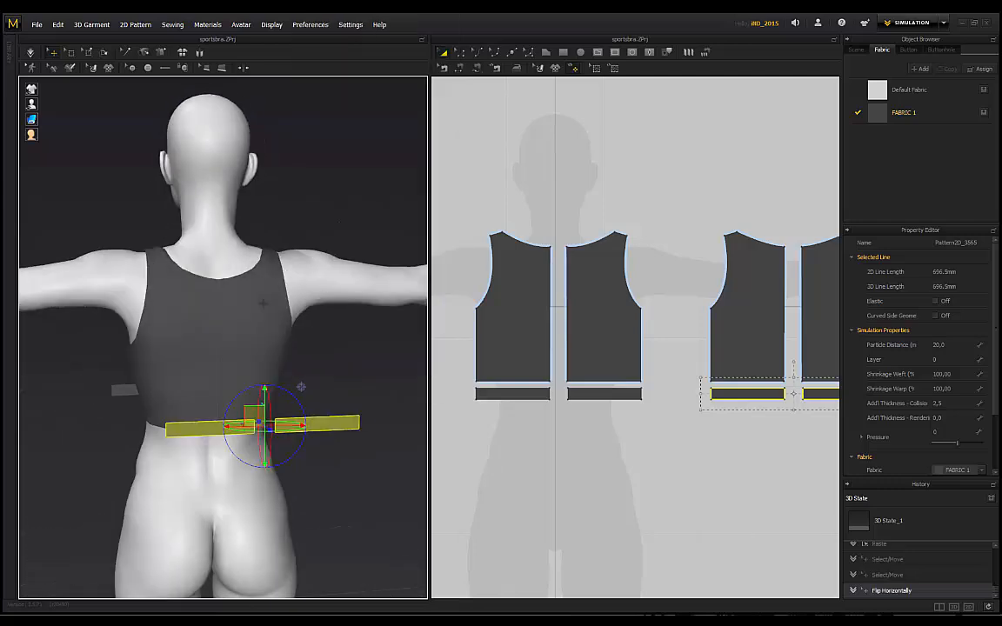
drag(285, 426, 236, 428)
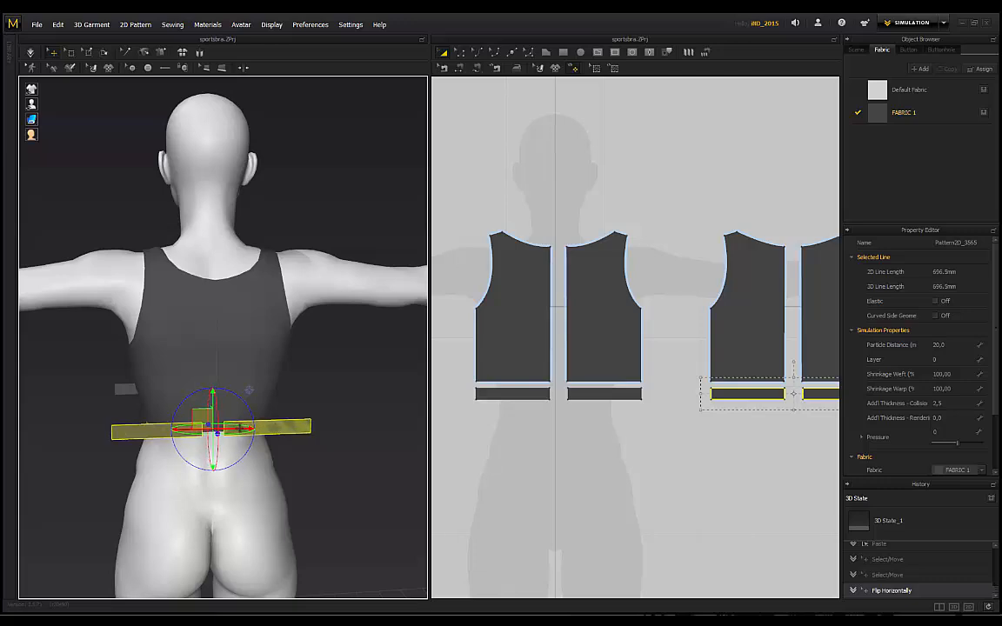
right_drag(103, 380, 265, 369)
click(335, 368)
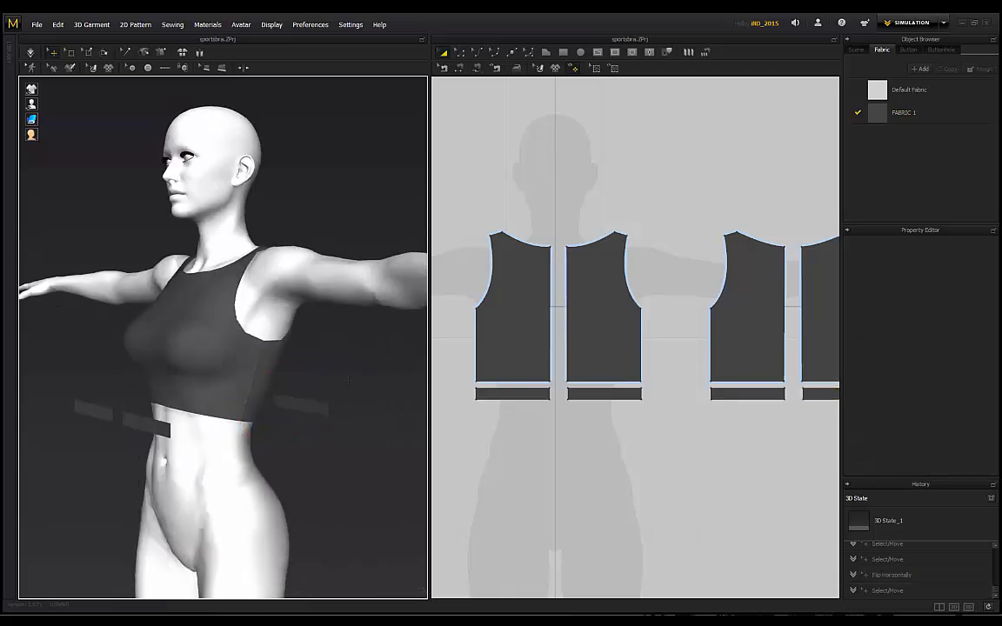
mouse_move(334, 368)
right_down()
mouse_move(199, 359)
mouse_move(329, 357)
right_up()
middle_drag(202, 354, 237, 343)
right_drag(236, 341, 207, 354)
scroll(282, 349, down, 2)
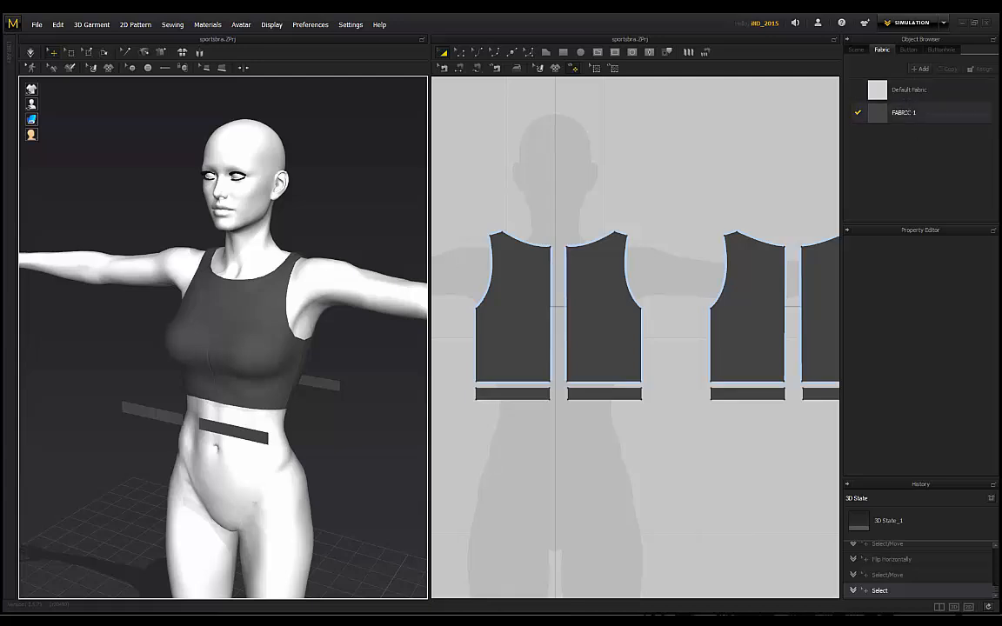
Step: Select FABRIC 1 in the Object Browser and view the avatar from the front
click(905, 113)
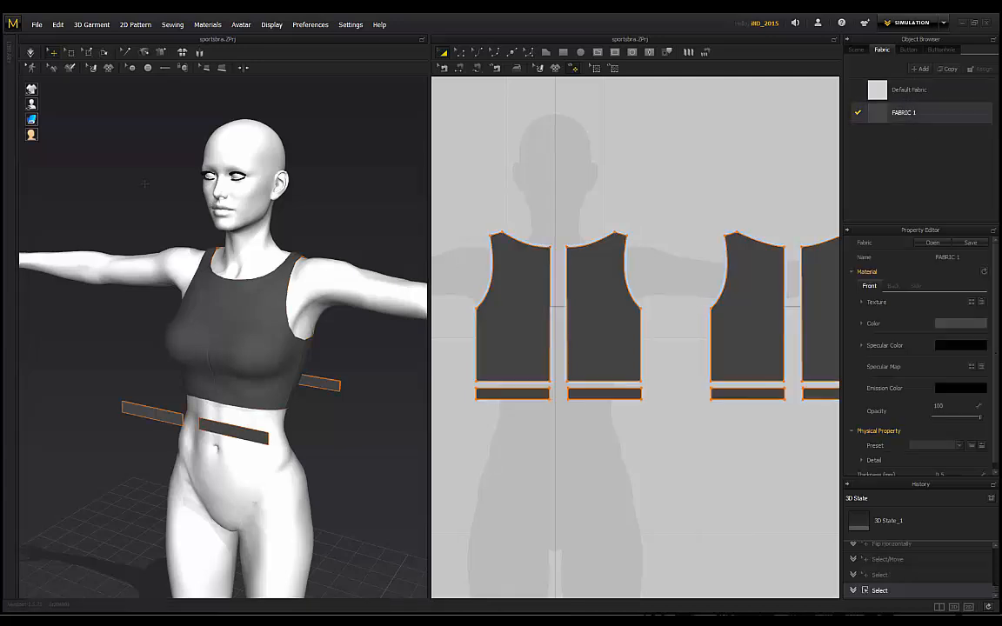
right_drag(144, 183, 228, 171)
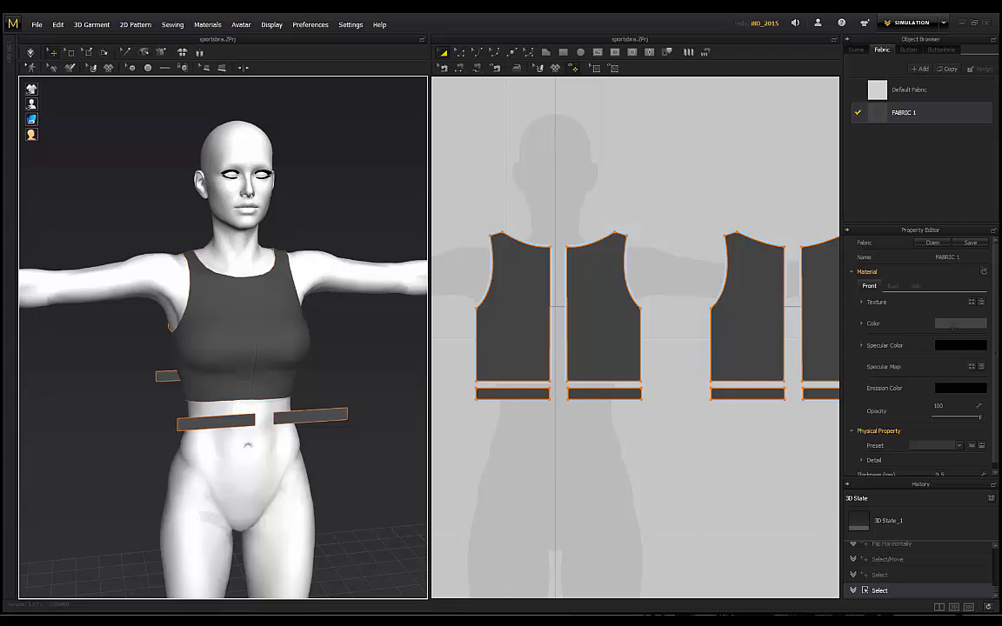
right_drag(304, 164, 663, 240)
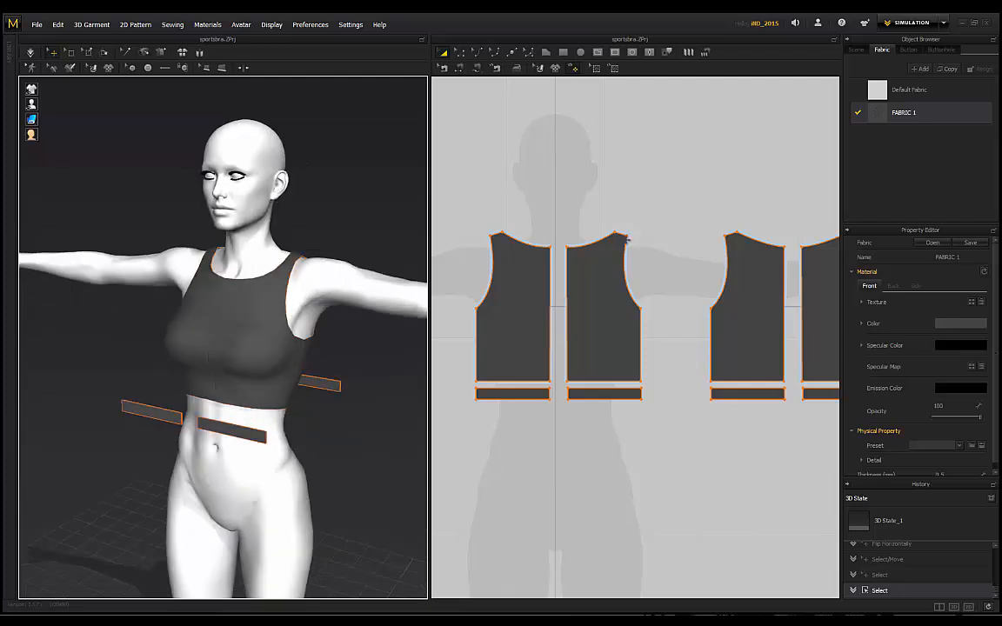
right_drag(200, 228, 261, 259)
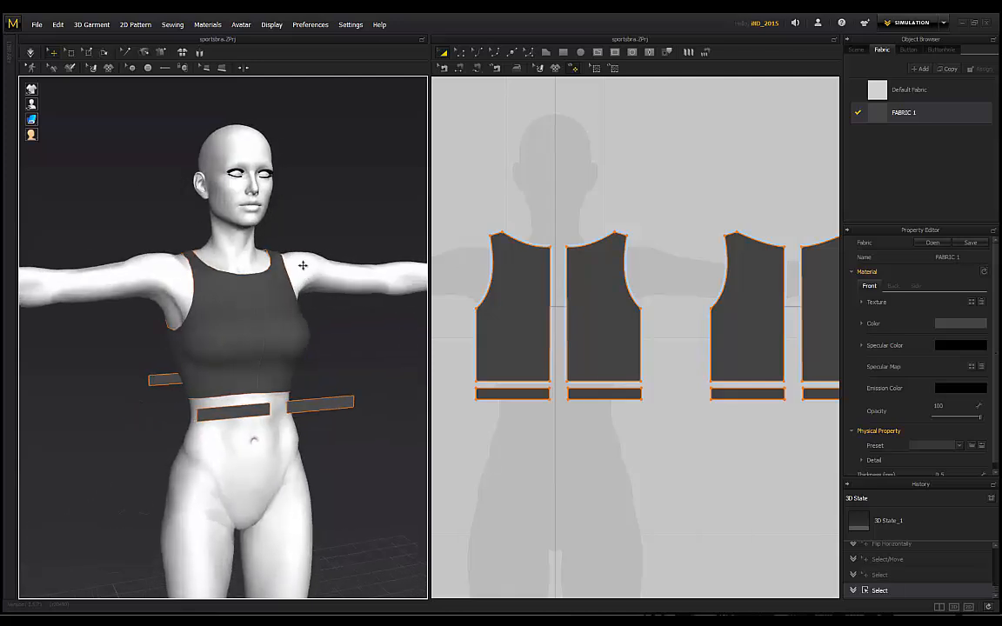
right_drag(333, 184, 357, 247)
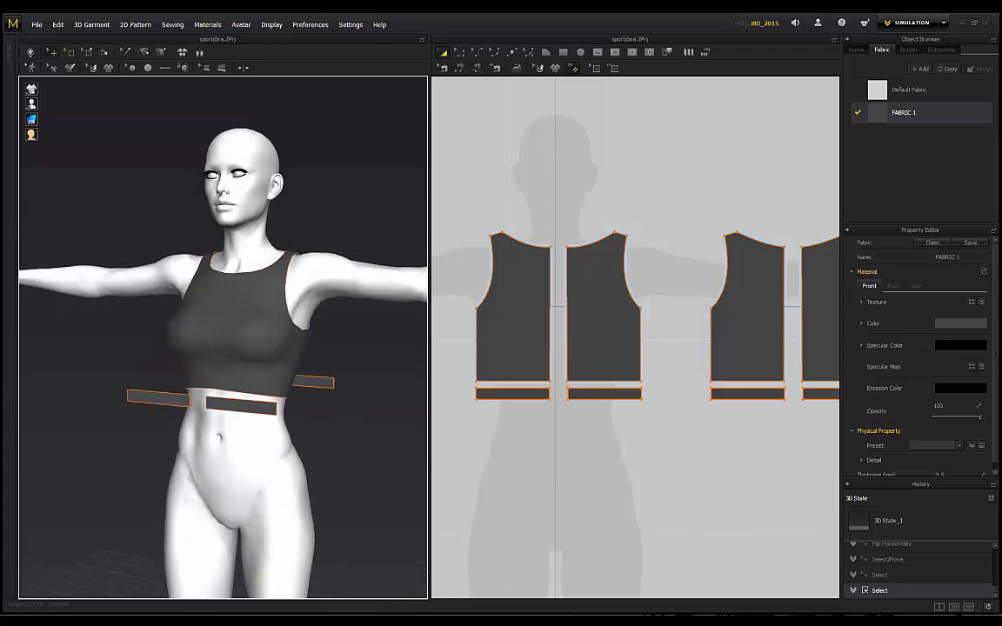
key(2)
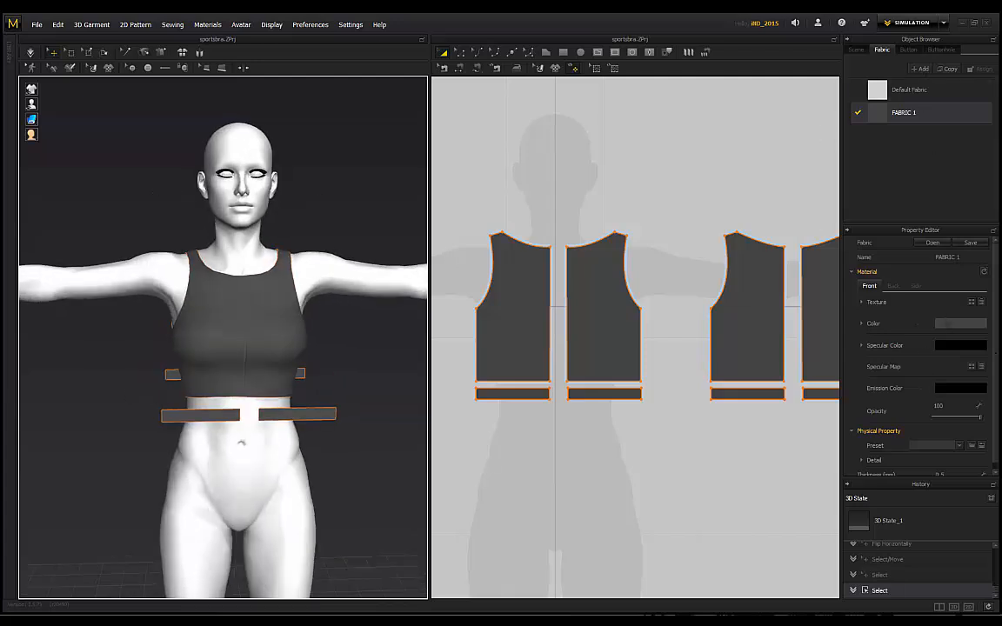
Step: Check FABRIC 1's colour, then select the four torso panels and open their Fabric dropdown
click(950, 324)
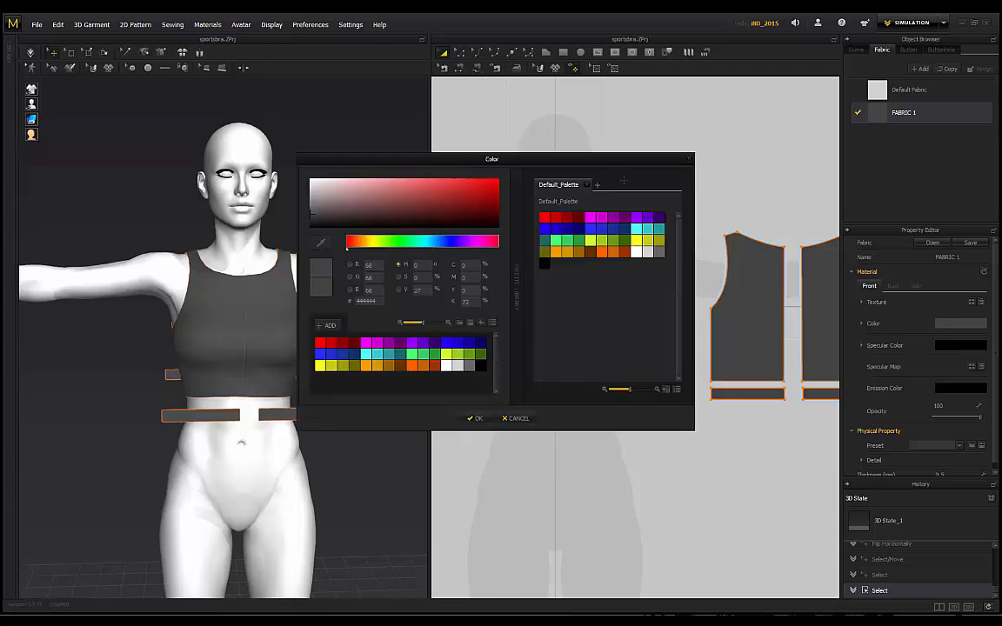
click(689, 159)
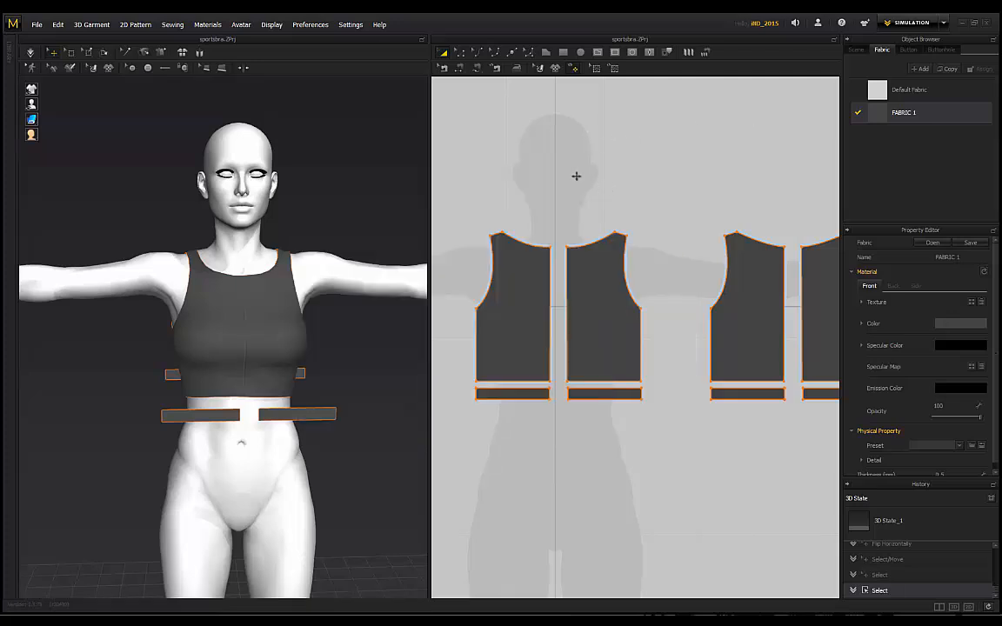
click(519, 166)
click(512, 306)
shift+click(600, 308)
shift+click(774, 311)
shift+click(819, 309)
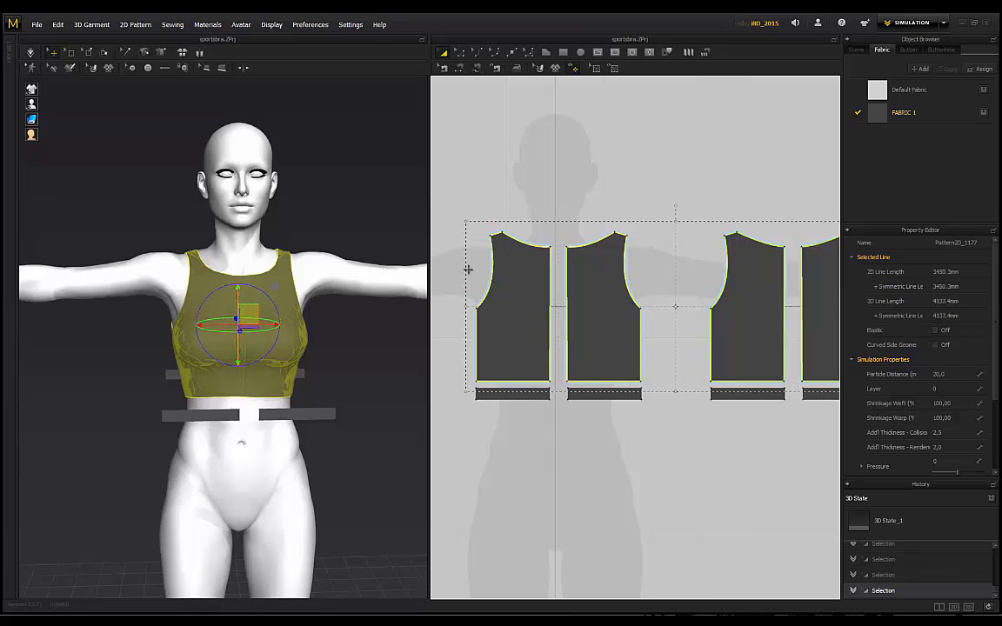
scroll(918, 380, down, 1)
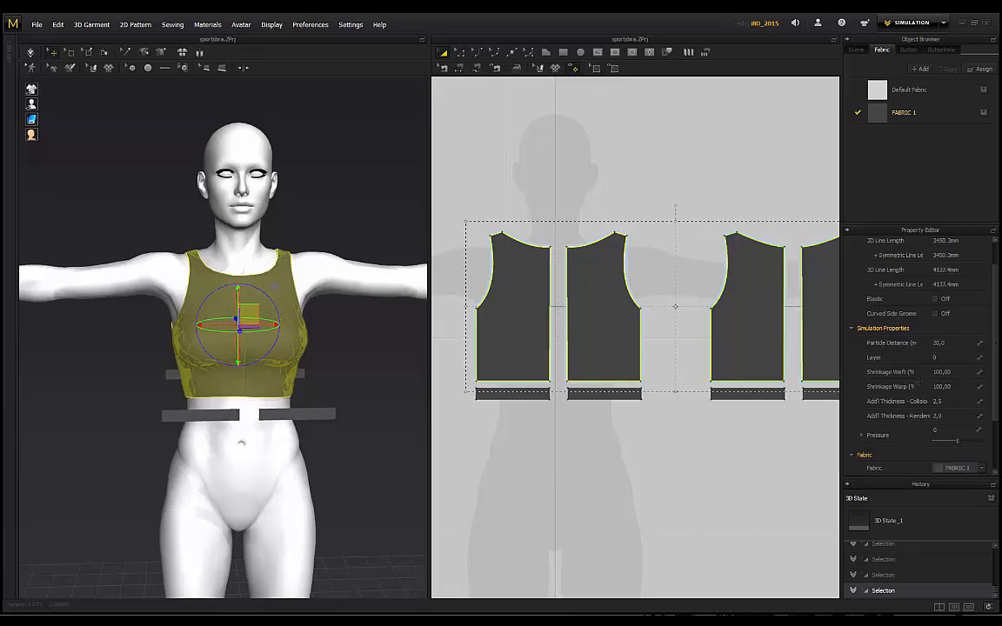
click(978, 468)
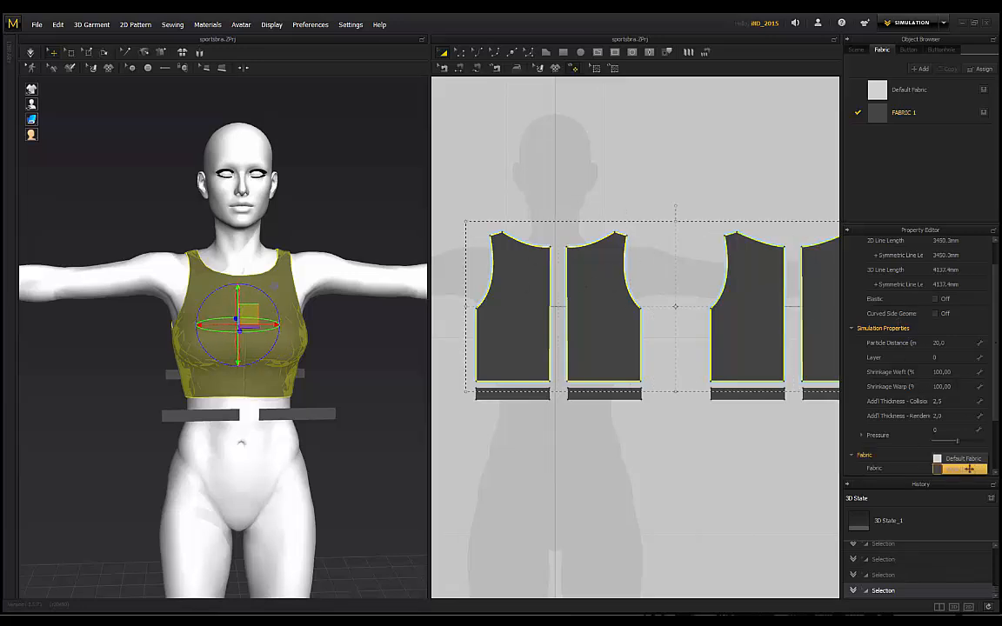
Step: Sew the bottom edges of the first three panels to their waistband strips
click(630, 152)
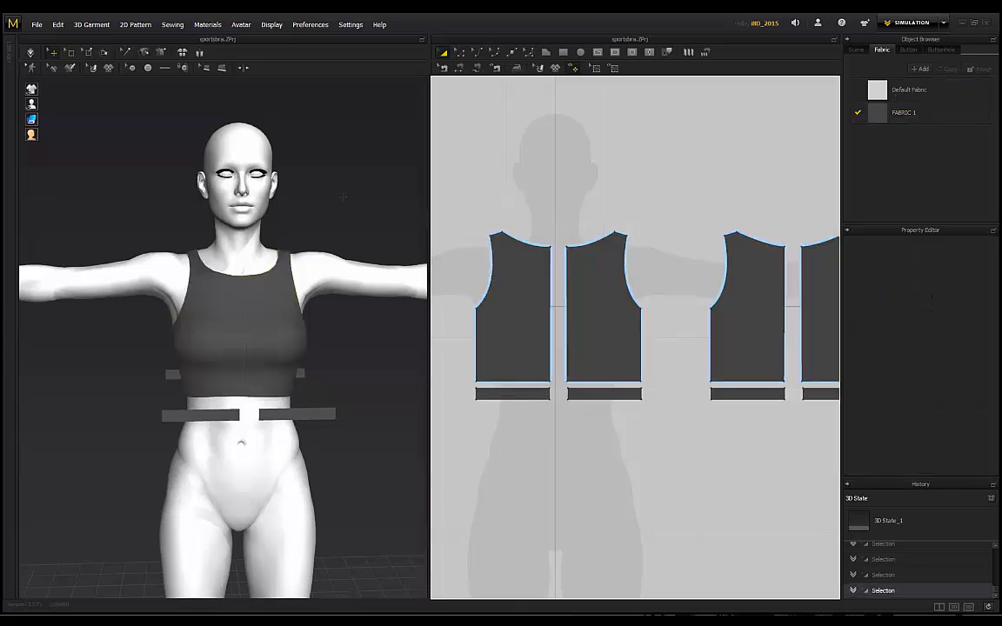
right_drag(343, 196, 391, 211)
scroll(391, 211, up, 2)
middle_drag(390, 228, 336, 185)
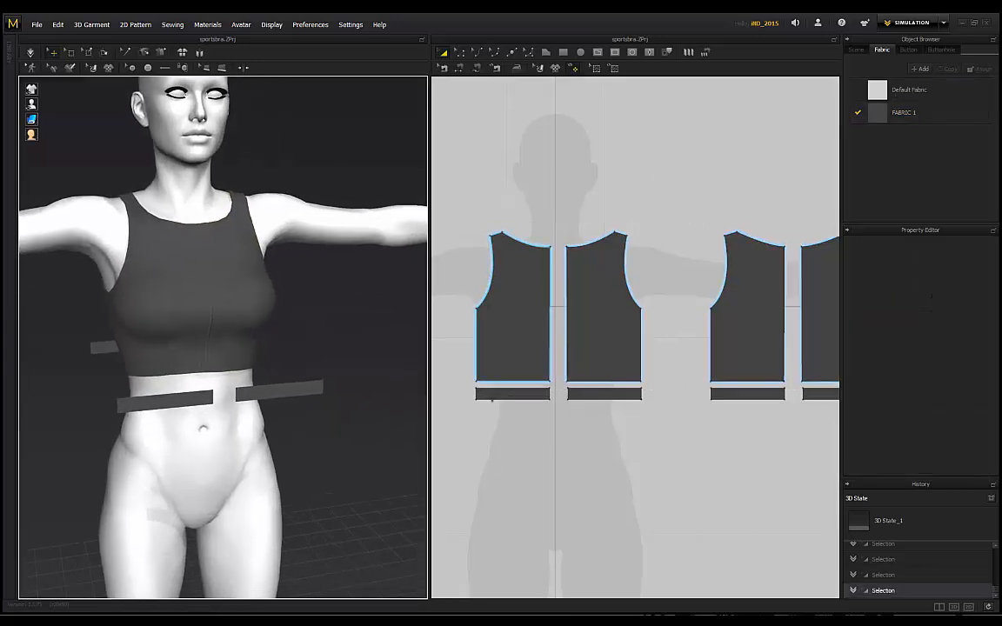
scroll(504, 392, up, 2)
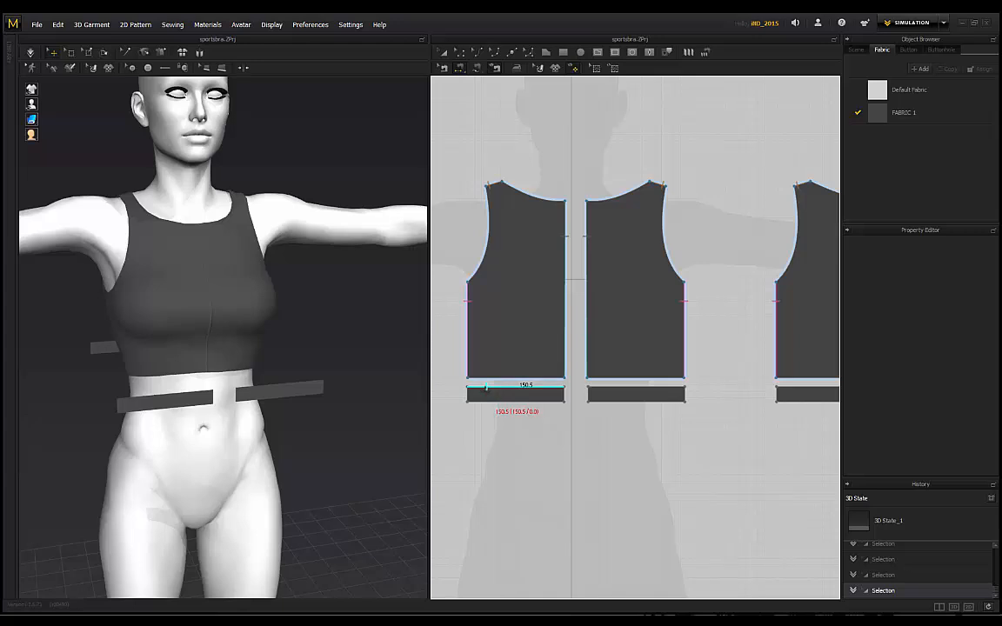
click(485, 380)
click(180, 379)
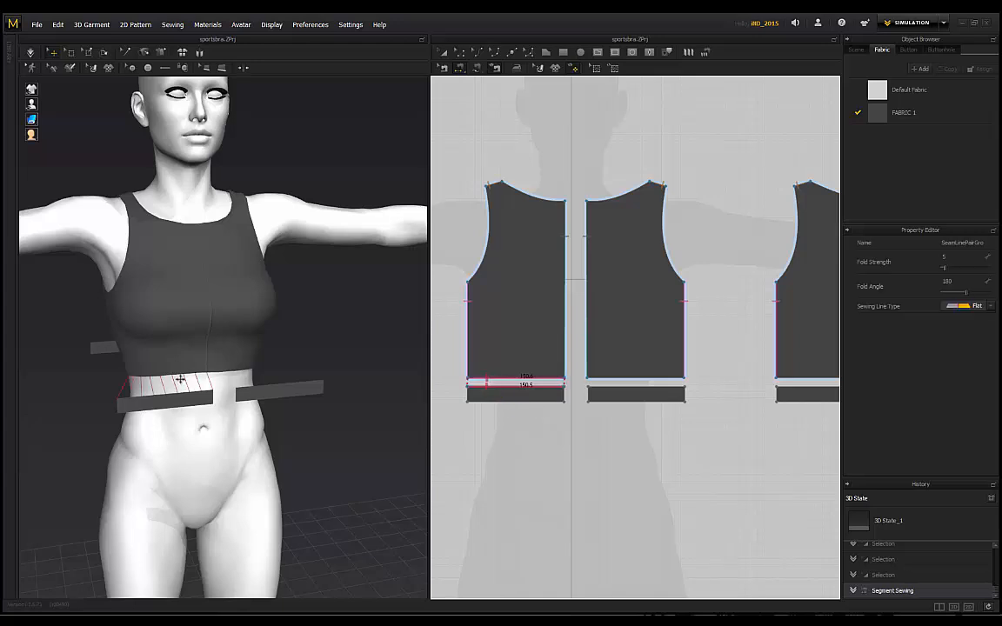
click(615, 379)
right_drag(235, 374, 387, 376)
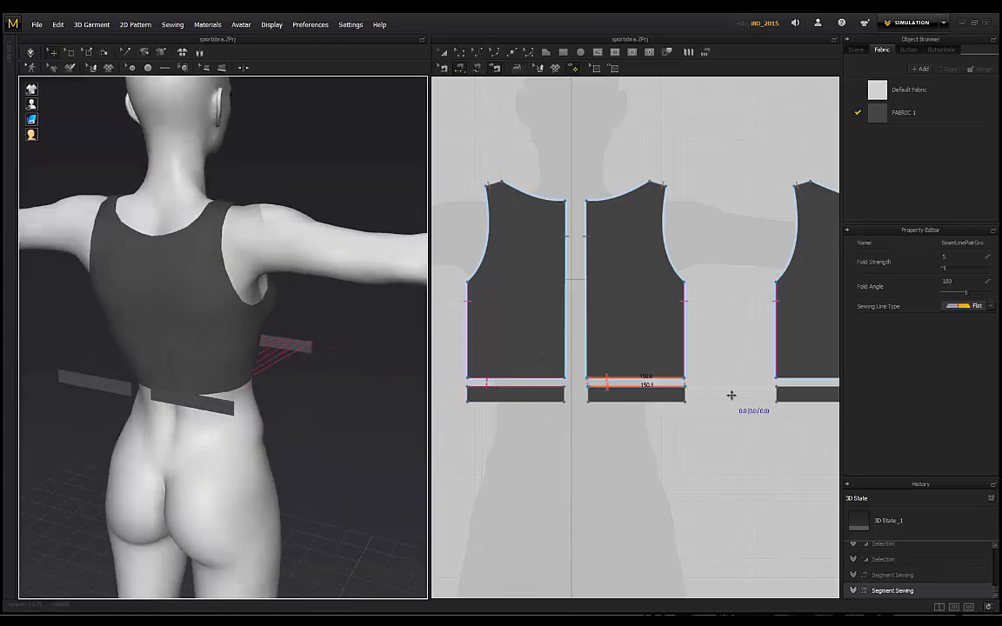
middle_drag(752, 401, 652, 398)
scroll(656, 397, up, 2)
scroll(696, 384, down, 3)
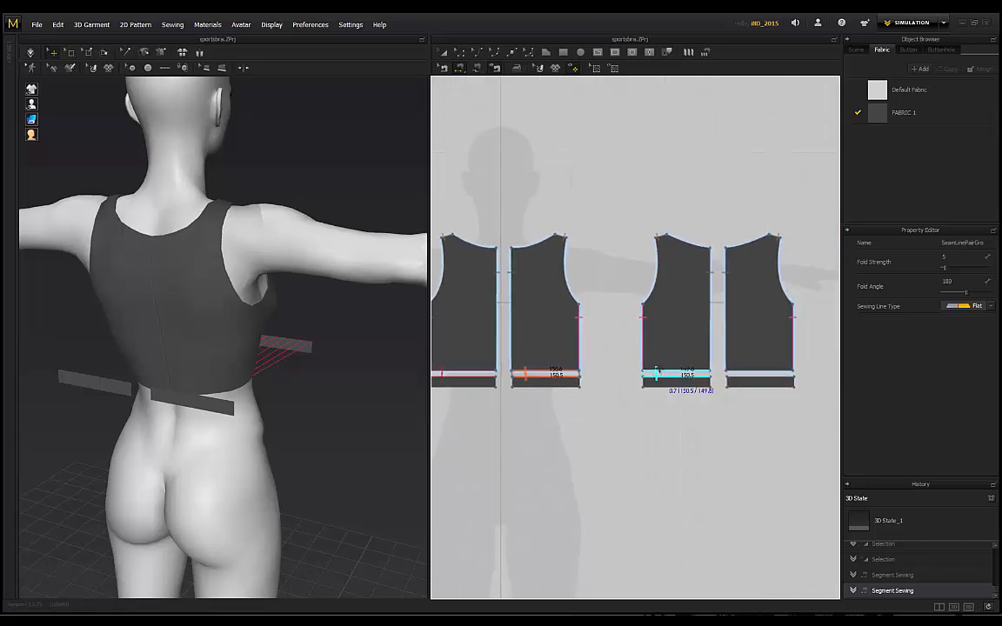
click(656, 373)
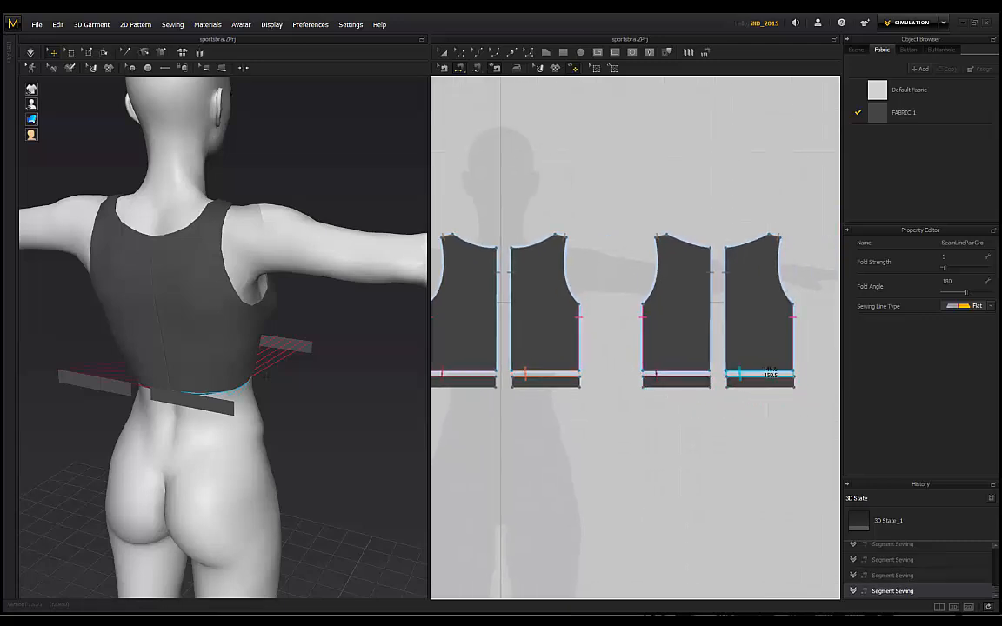
Step: Lower the two back waistband strips on the avatar
click(208, 403)
shift+click(120, 386)
click(187, 398)
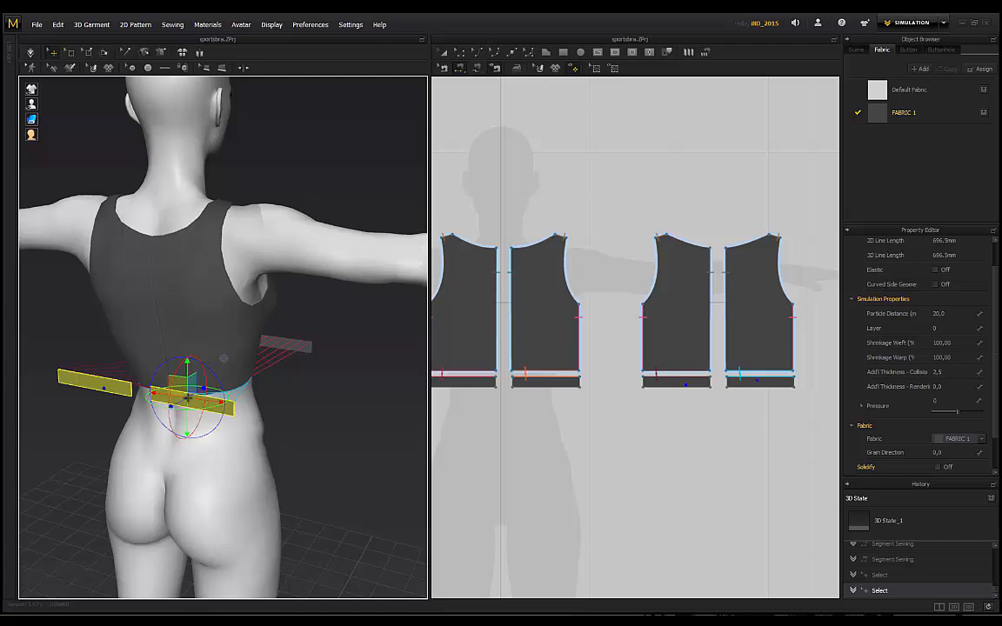
drag(187, 365, 187, 394)
click(246, 415)
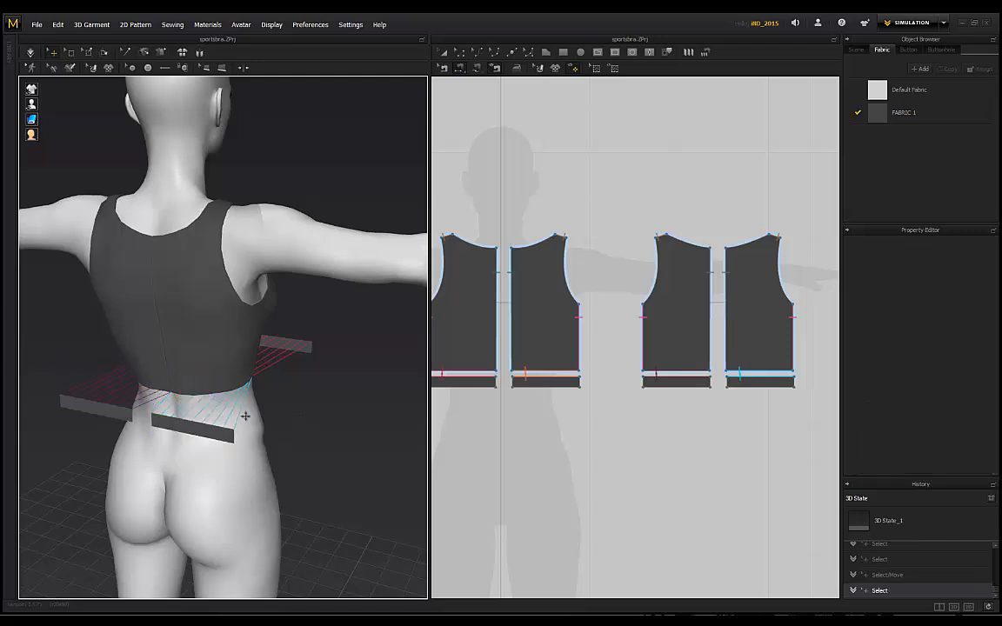
scroll(231, 408, up, 1)
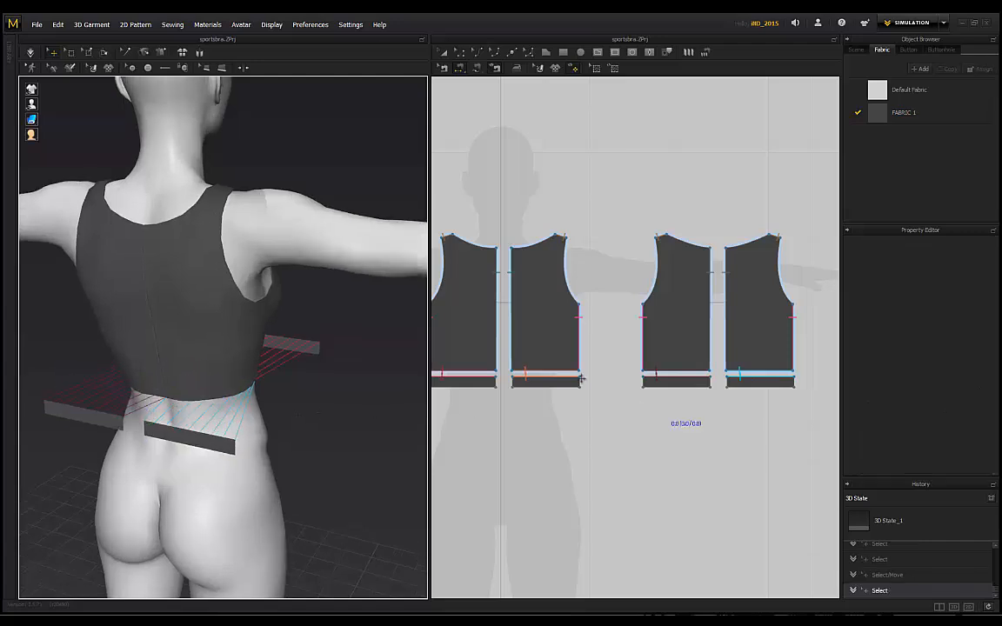
Step: Seam the adjoining ends of the left and right waistband strips together
click(496, 380)
click(502, 380)
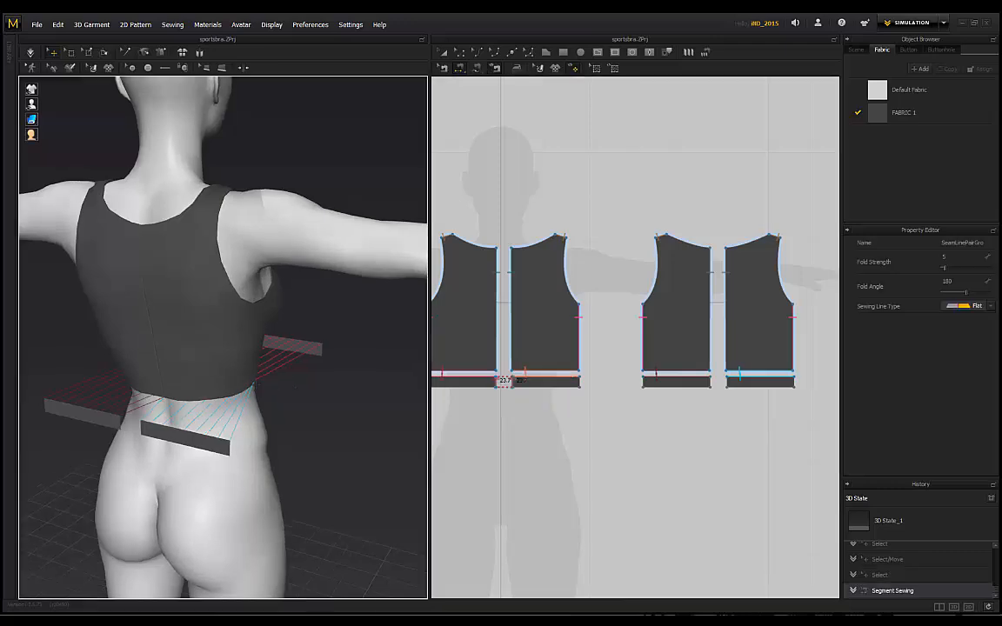
key(2)
click(710, 380)
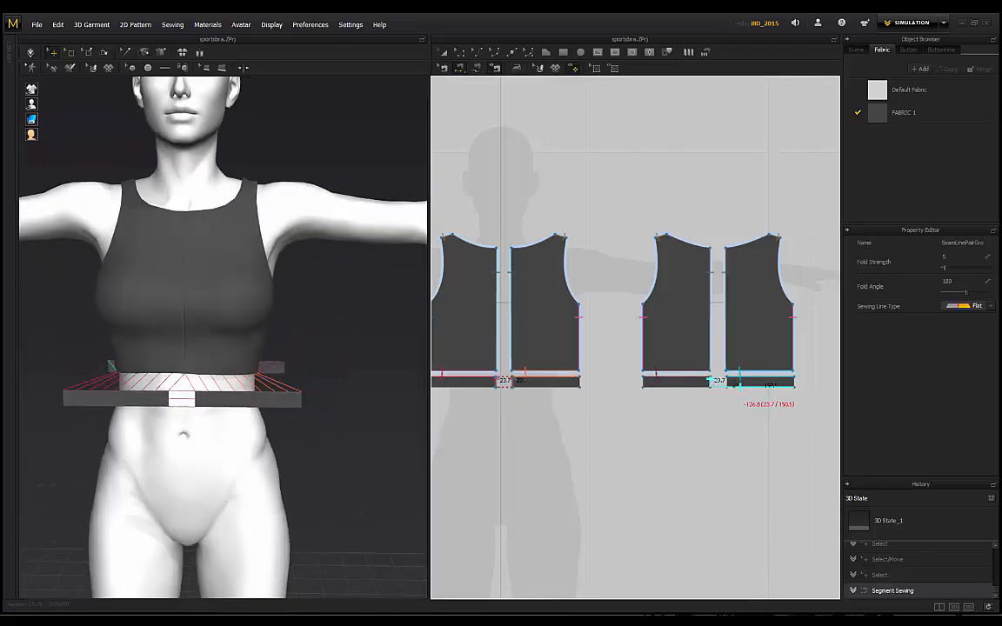
click(727, 381)
Step: Sew the remaining right waistband edges and start the draping simulation
right_drag(131, 347, 321, 368)
right_drag(145, 398, 253, 402)
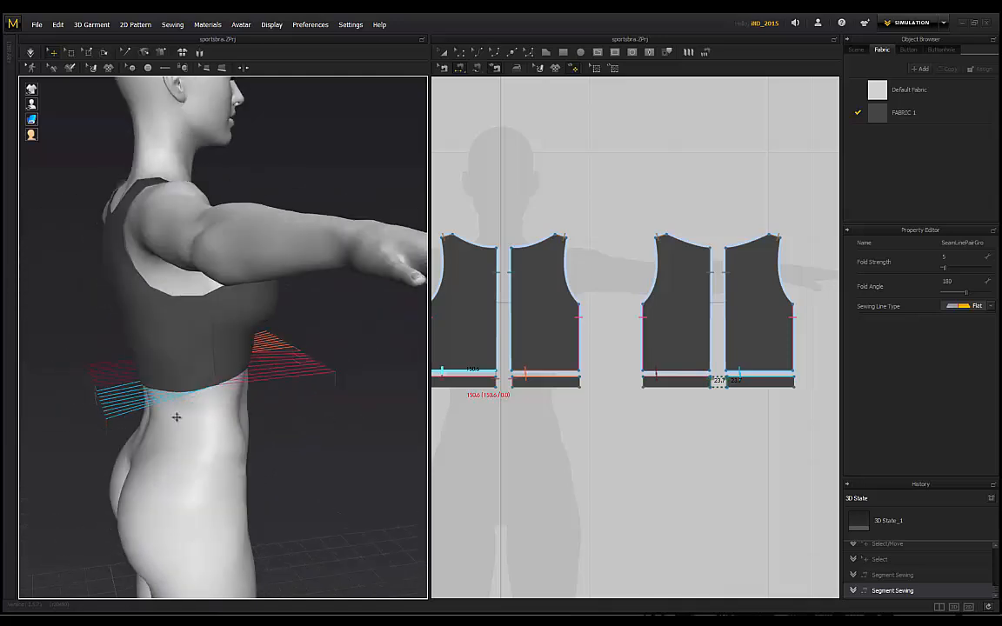
middle_drag(494, 420, 536, 417)
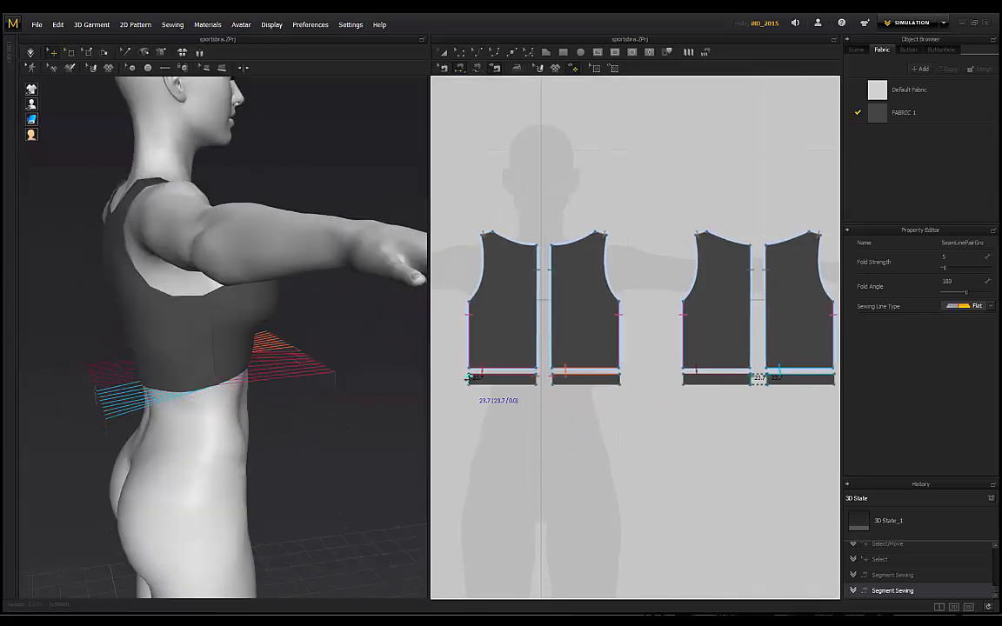
middle_drag(663, 428, 502, 411)
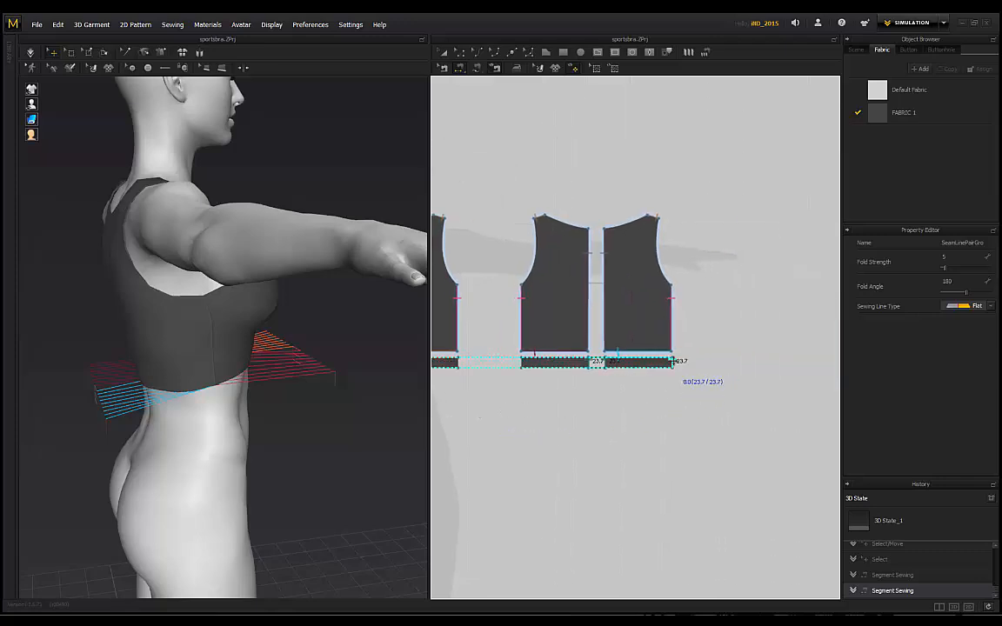
click(672, 360)
right_drag(243, 437, 96, 435)
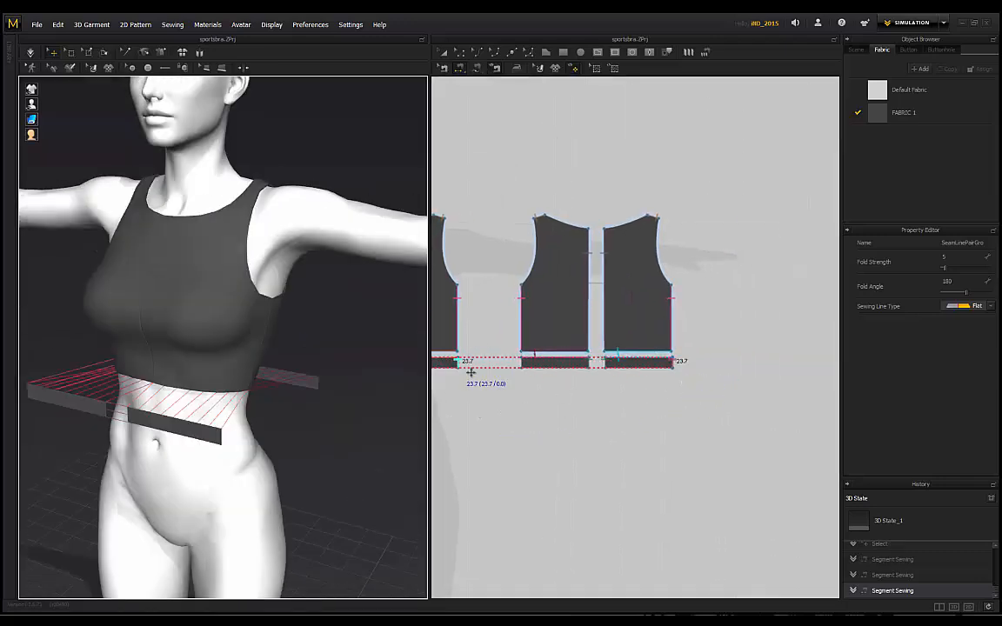
scroll(469, 372, up, 3)
middle_drag(470, 372, 553, 371)
right_drag(374, 405, 313, 404)
scroll(535, 356, up, 3)
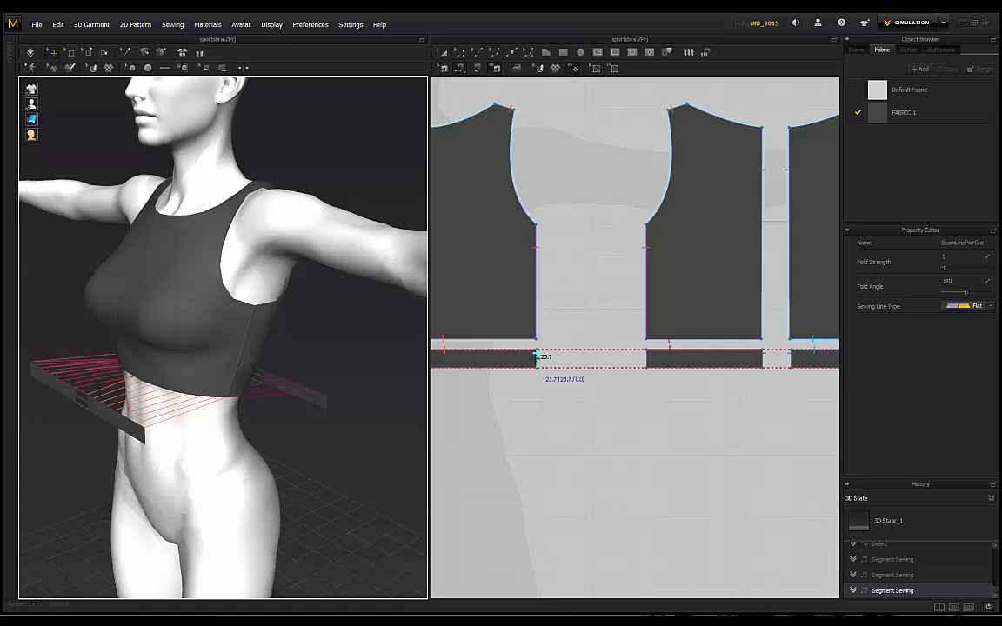
click(536, 356)
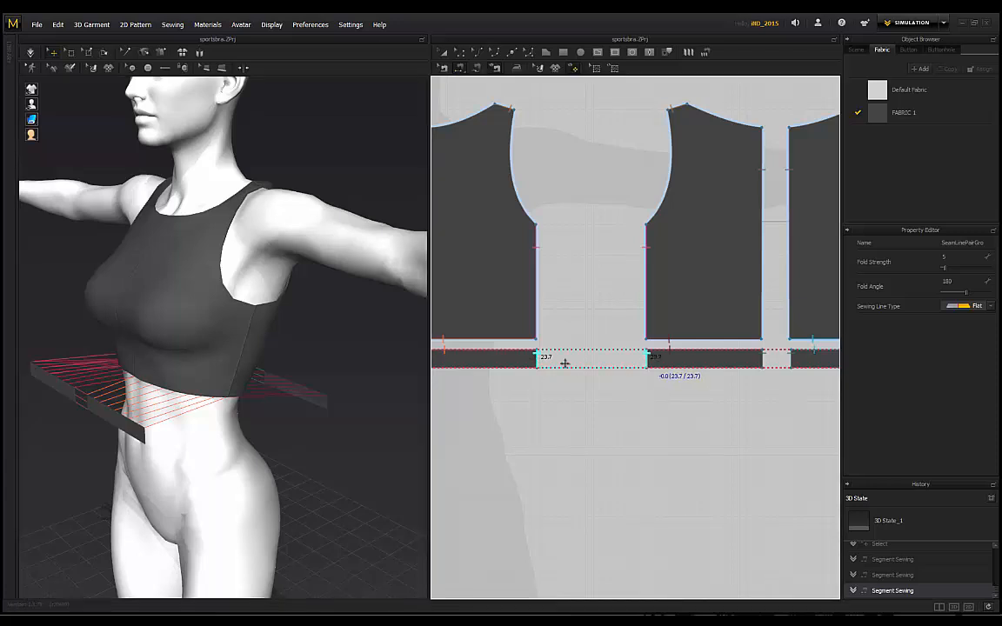
right_drag(121, 251, 218, 249)
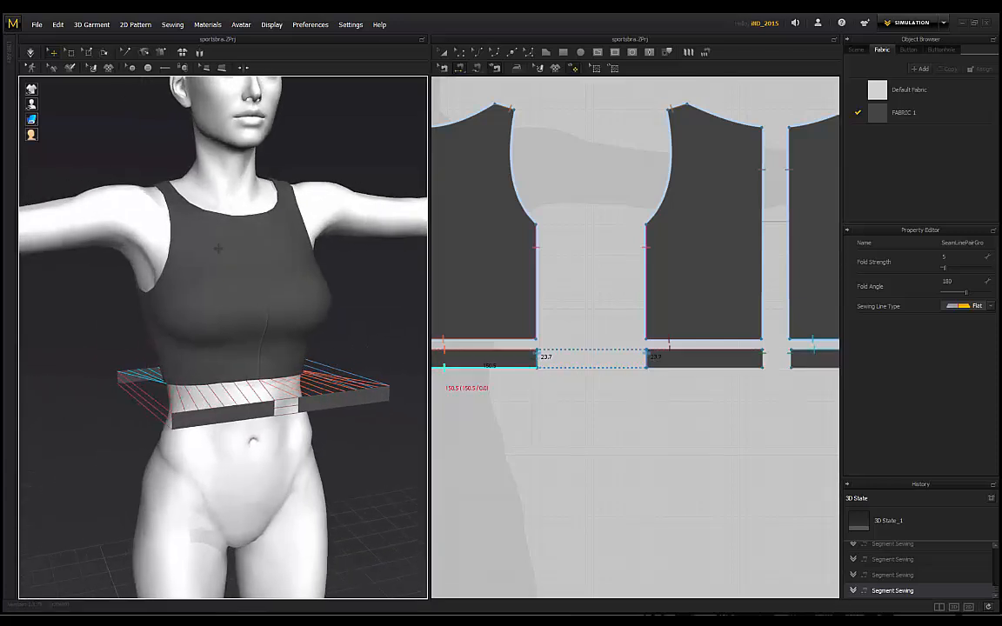
key(space)
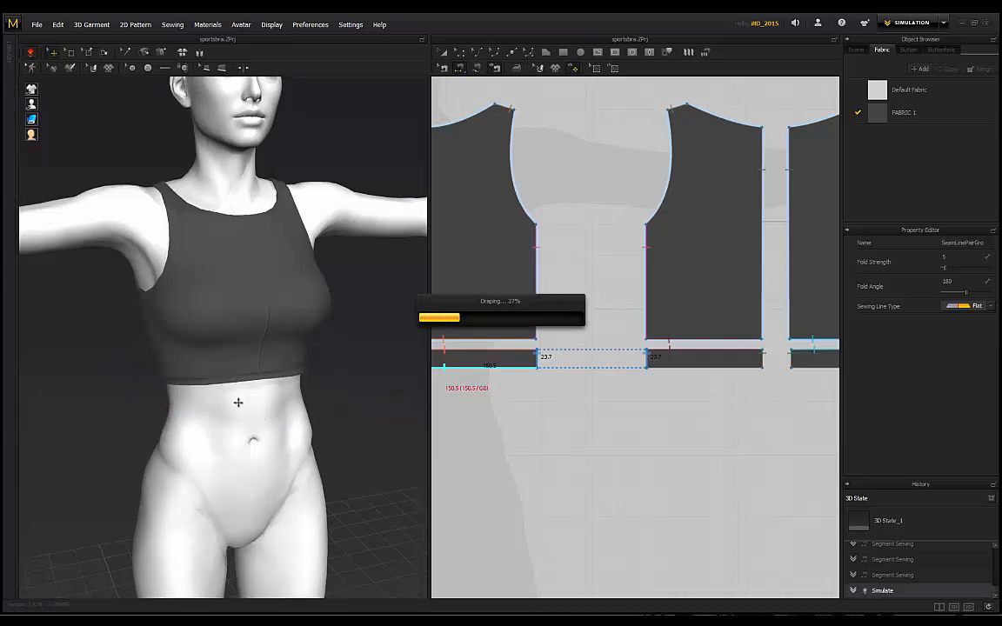
Step: Tug the draped bottom band down from the front, back and left side to test its hold
scroll(230, 389, up, 1)
scroll(230, 389, up, 3)
right_drag(231, 388, 300, 389)
drag(300, 389, 289, 417)
right_drag(365, 405, 461, 390)
drag(250, 364, 287, 402)
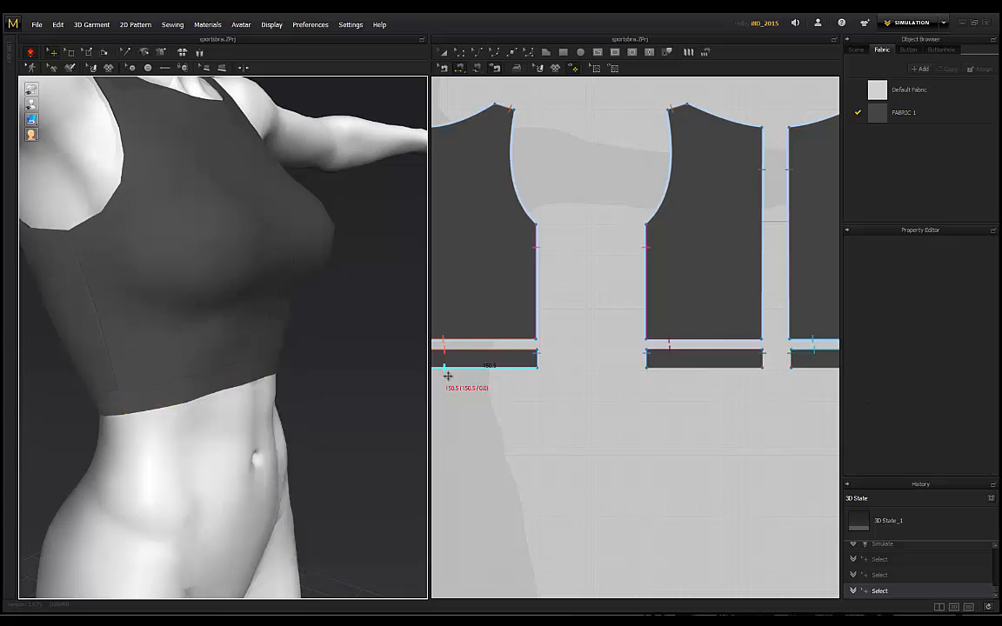
right_drag(301, 342, 182, 348)
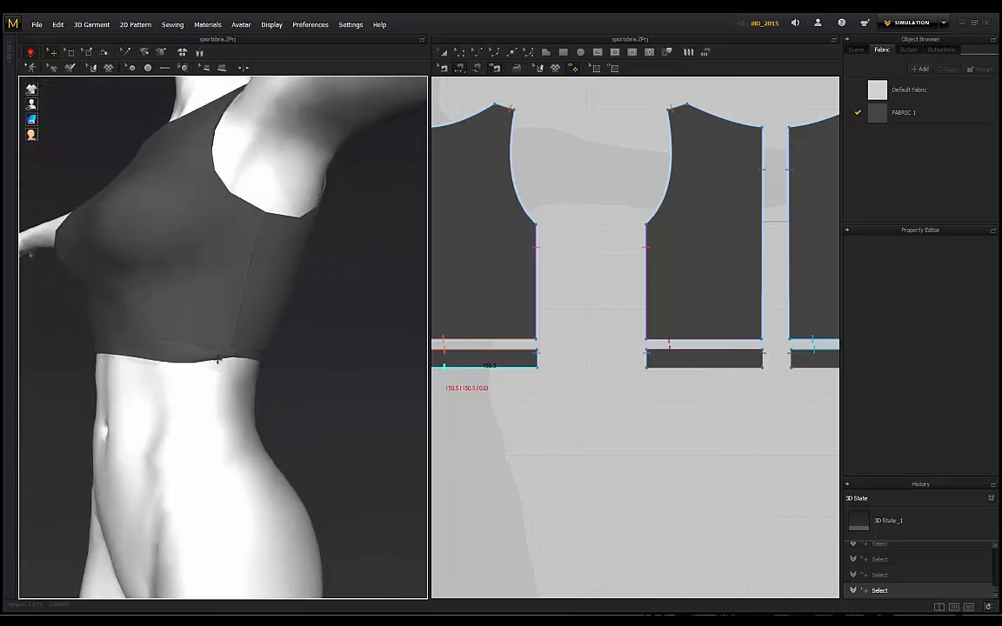
mouse_move(221, 358)
mouse_down()
mouse_move(266, 445)
mouse_move(218, 376)
mouse_up()
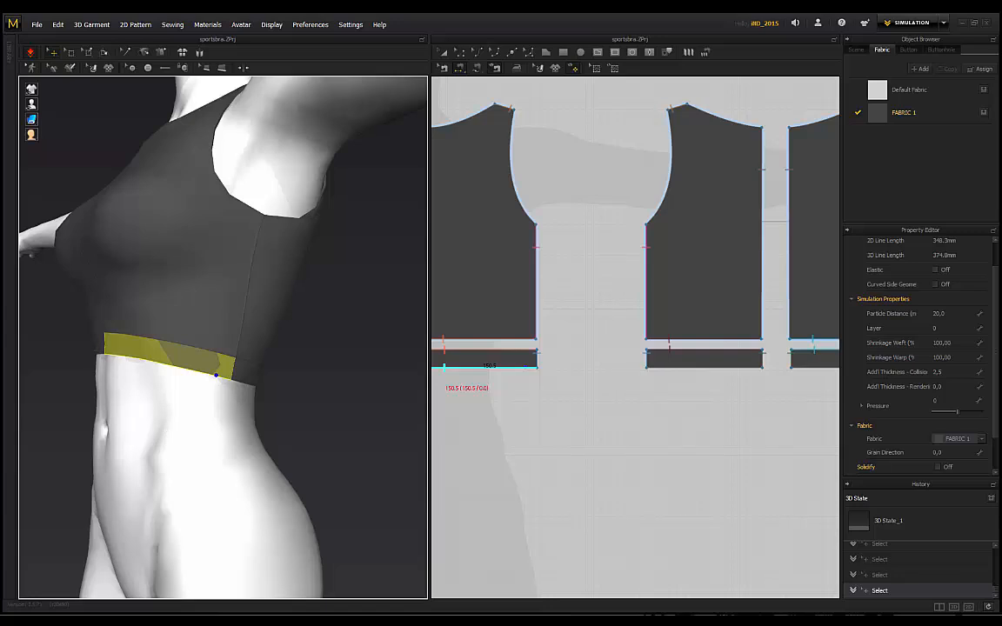
Step: Pull the band's left end and front corner down repeatedly, including into a V, to check it settles
drag(103, 350, 110, 517)
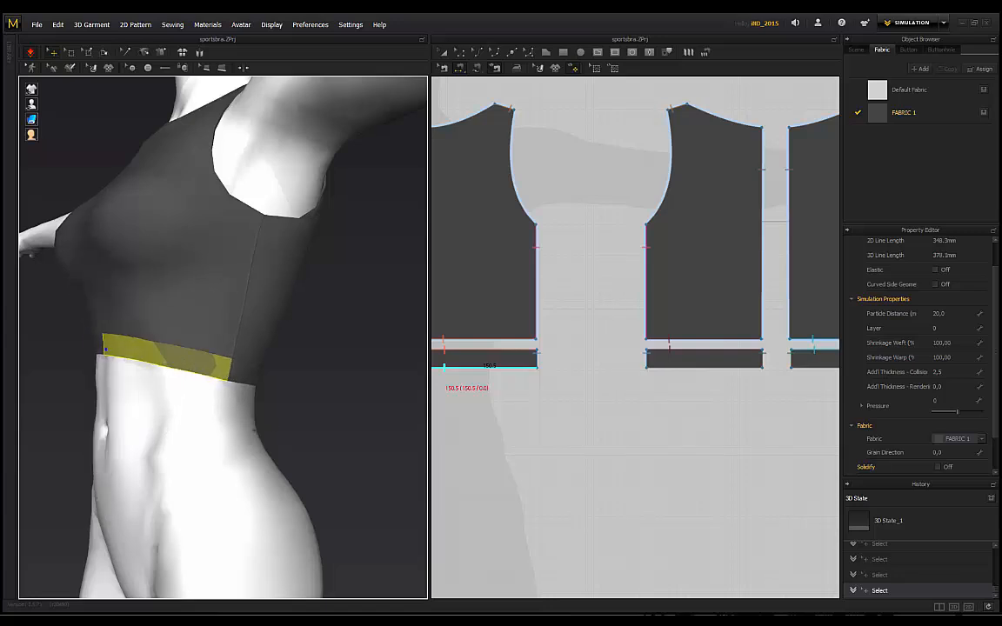
right_drag(103, 401, 153, 383)
drag(84, 372, 66, 497)
drag(163, 372, 121, 513)
drag(82, 372, 64, 482)
scroll(235, 346, down, 1)
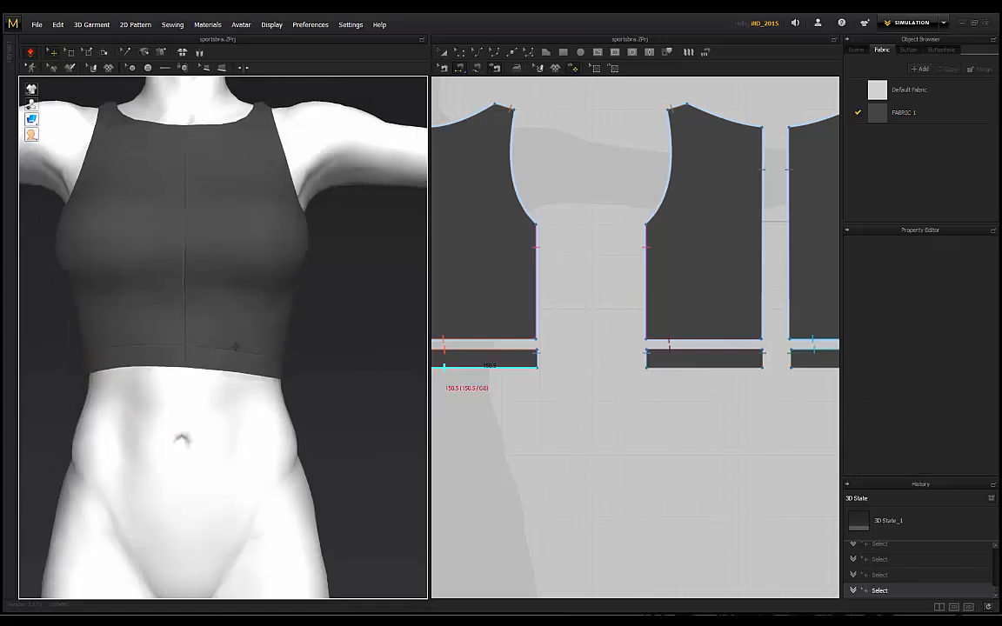
scroll(236, 346, down, 2)
right_drag(137, 346, 206, 346)
drag(259, 357, 272, 448)
Step: Give the left hem band a final test pull from the front, then center the front panels in the 2D pattern view
click(293, 341)
right_drag(293, 341, 162, 373)
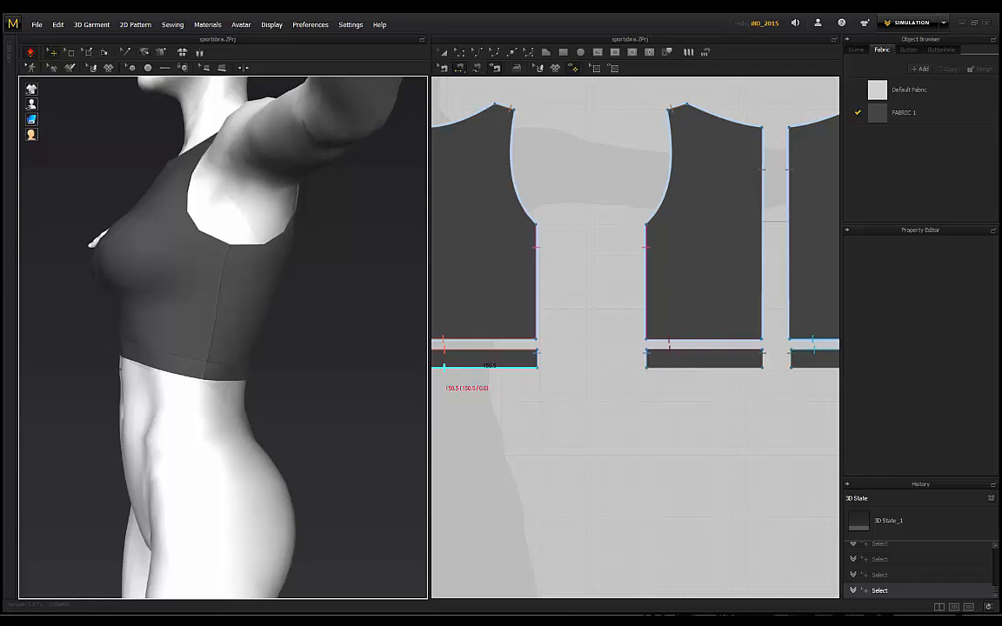
right_drag(102, 372, 186, 375)
drag(130, 358, 116, 395)
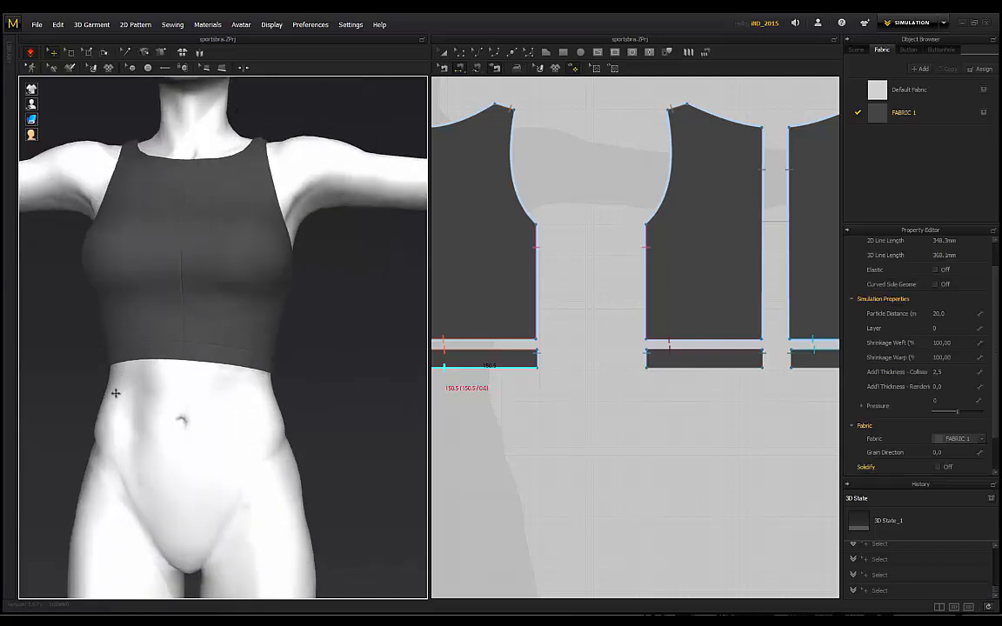
middle_drag(512, 403, 711, 421)
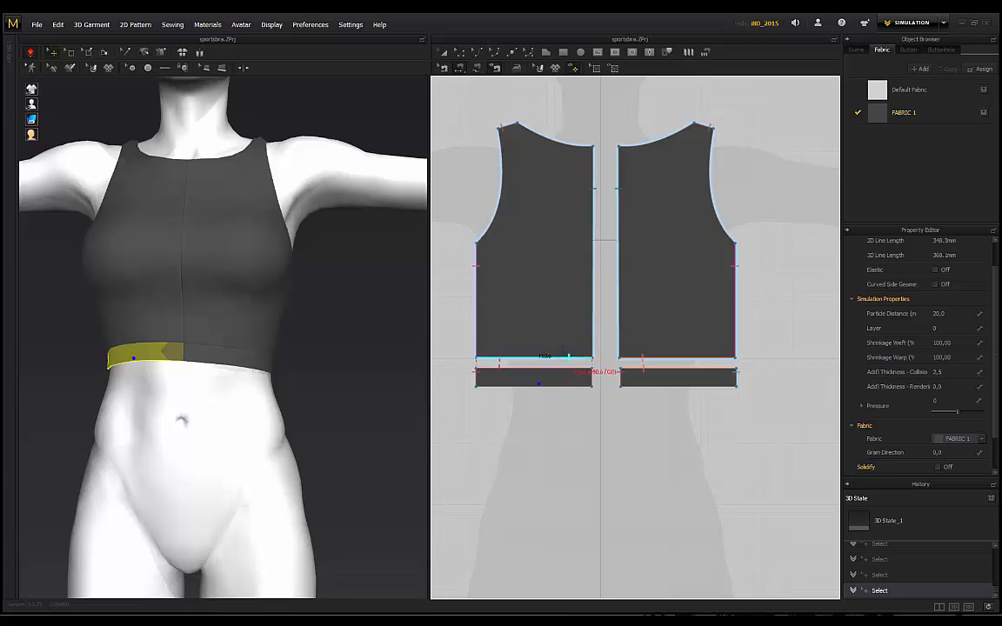
Step: Move both waistband pieces lower below the front panels, then select the left front panel's bottom edge in Edit Pattern
click(537, 370)
shift+click(679, 376)
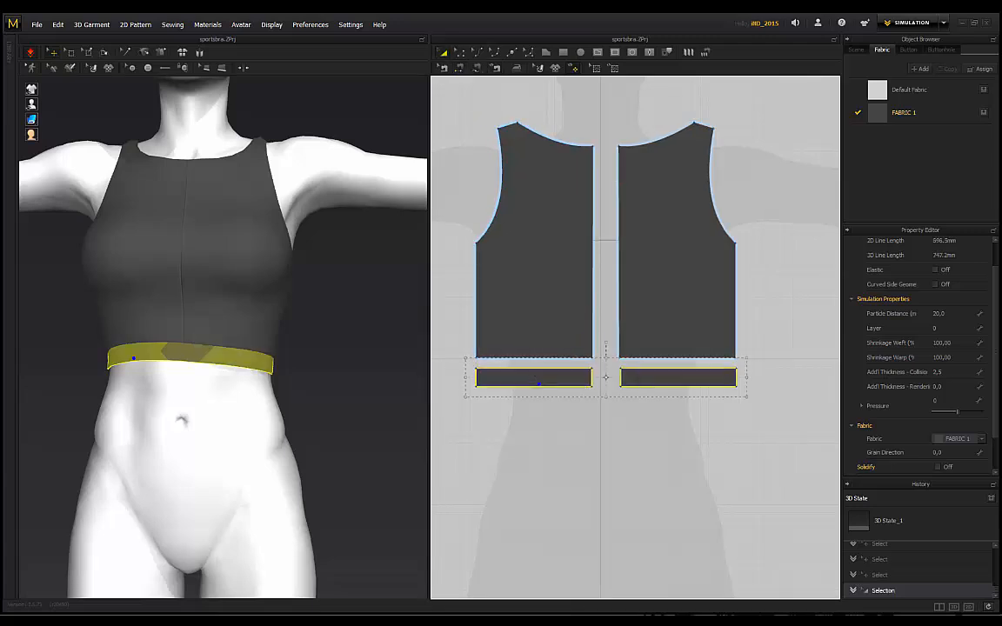
drag(638, 386, 643, 475)
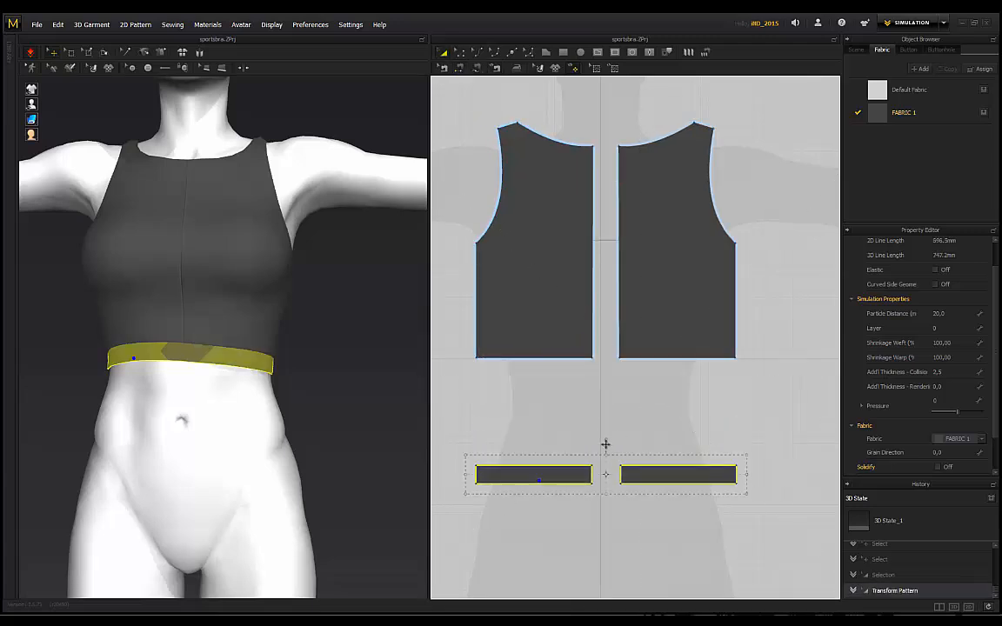
click(539, 379)
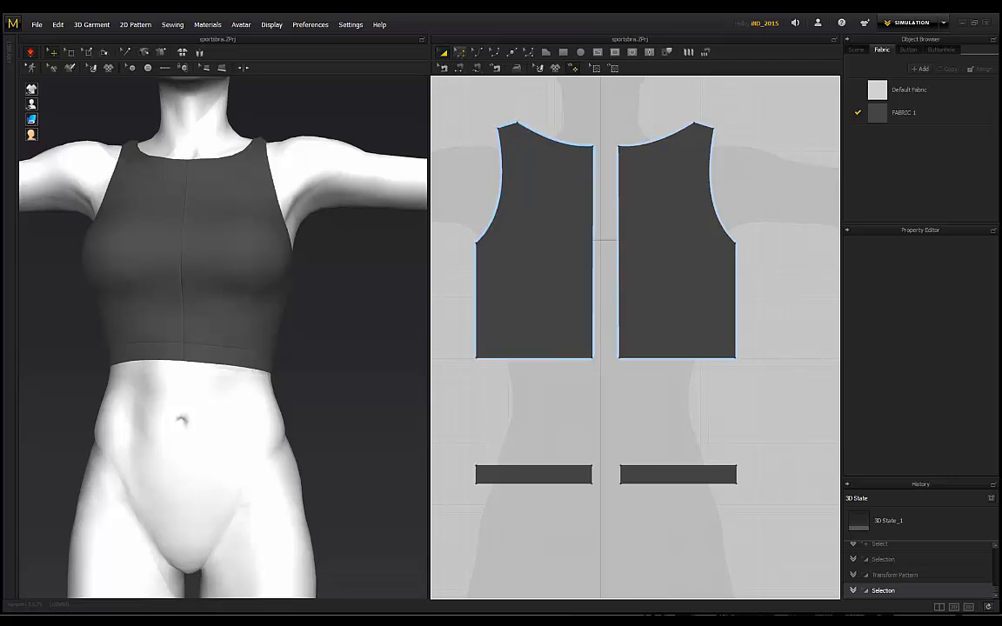
click(459, 52)
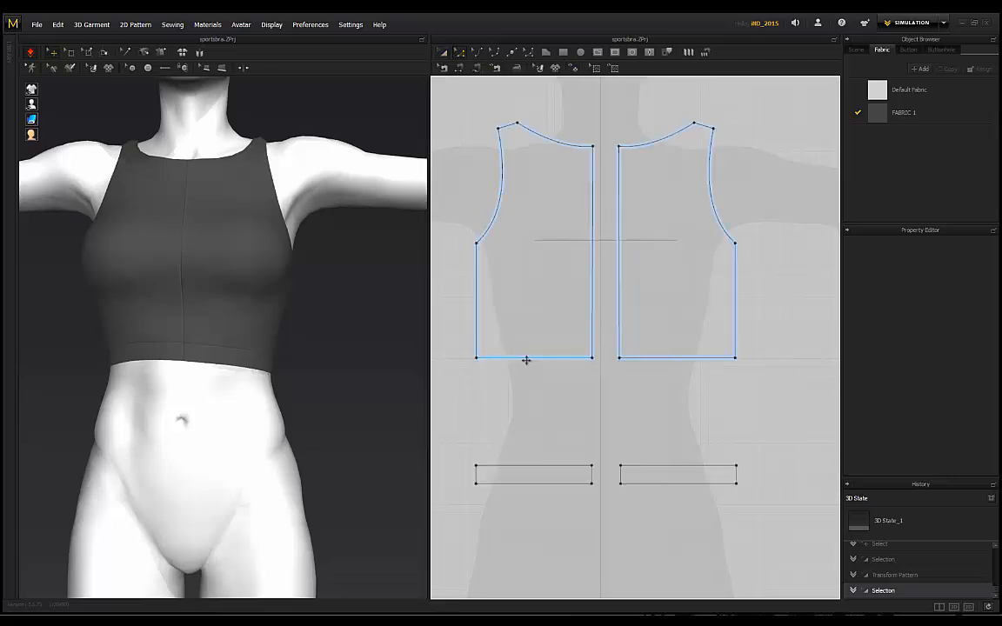
click(526, 358)
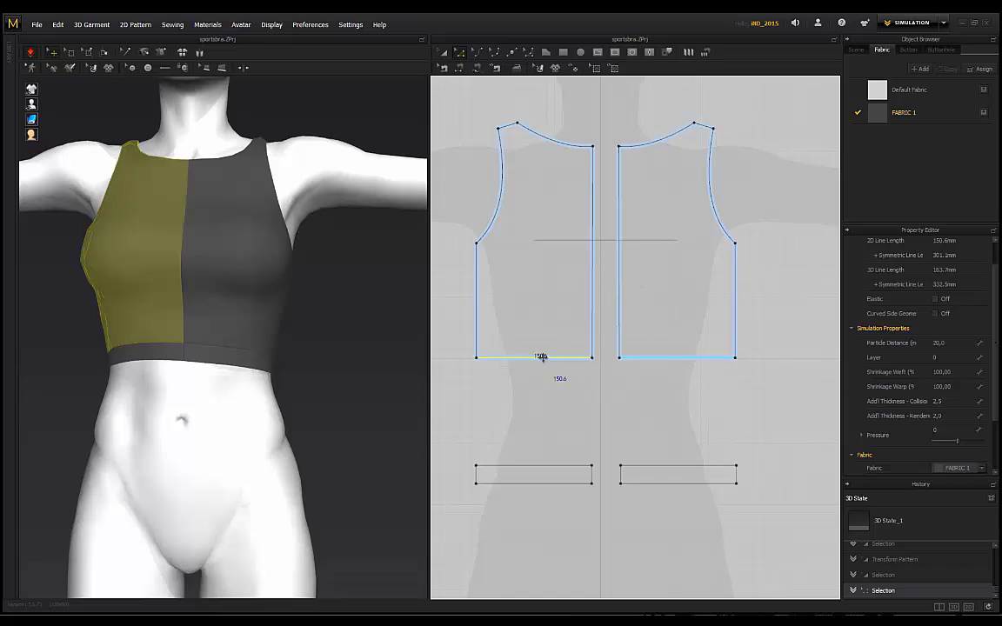
Step: Lower the front panels' bottom edge to lengthen them and re-simulate the top
drag(541, 357, 542, 392)
key(space)
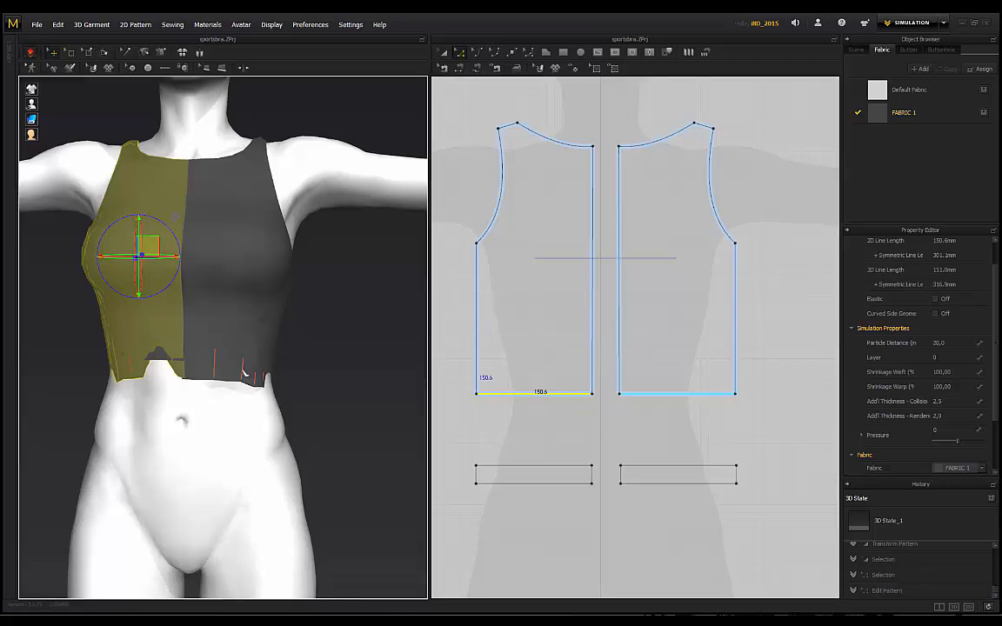
right_drag(113, 389, 220, 390)
scroll(217, 376, up, 3)
Step: Pull and tug the lower band in 3D to check how the lengthened top holds
drag(195, 381, 448, 575)
drag(267, 393, 284, 471)
click(349, 337)
scroll(306, 330, down, 1)
right_drag(353, 336, 242, 324)
Step: Pull the side and back waistband pieces into place so the band sits snugly
drag(258, 383, 348, 454)
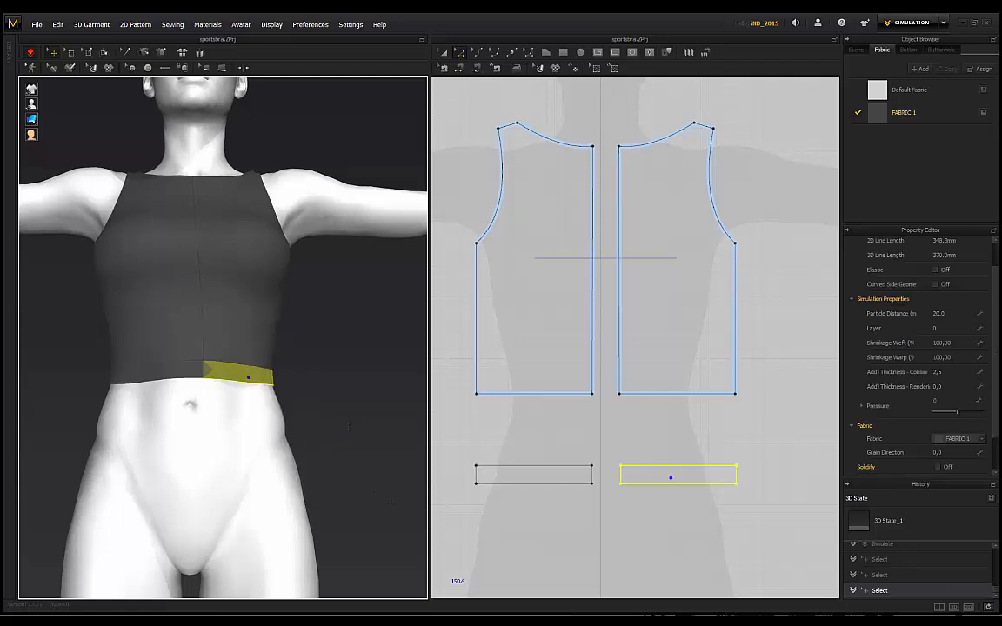
click(342, 334)
right_drag(341, 330, 176, 325)
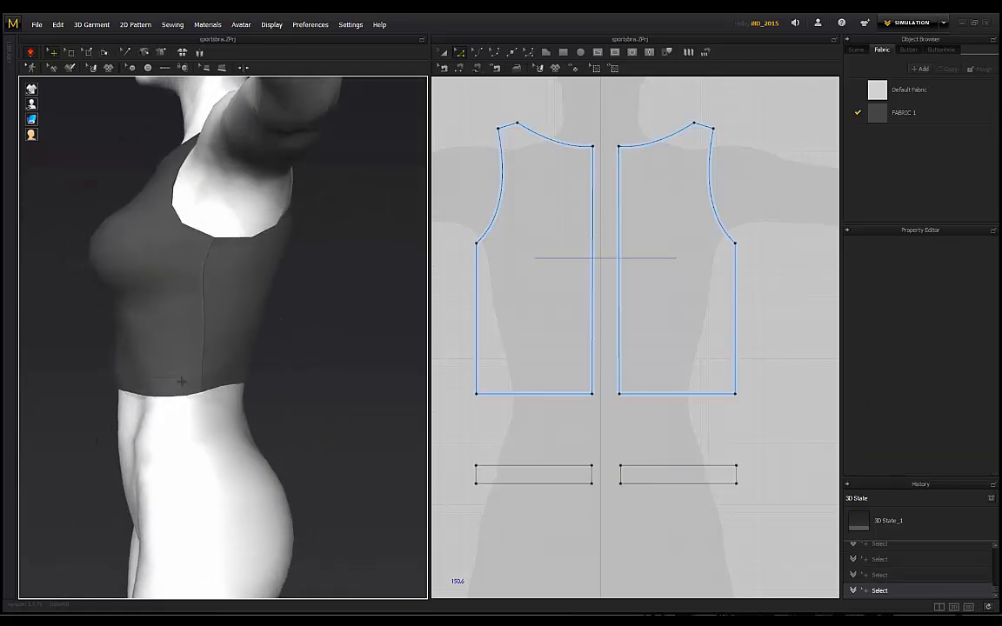
drag(181, 381, 137, 422)
click(293, 354)
scroll(293, 354, down, 3)
click(263, 368)
right_drag(263, 368, 229, 382)
scroll(365, 372, up, 2)
drag(229, 383, 277, 443)
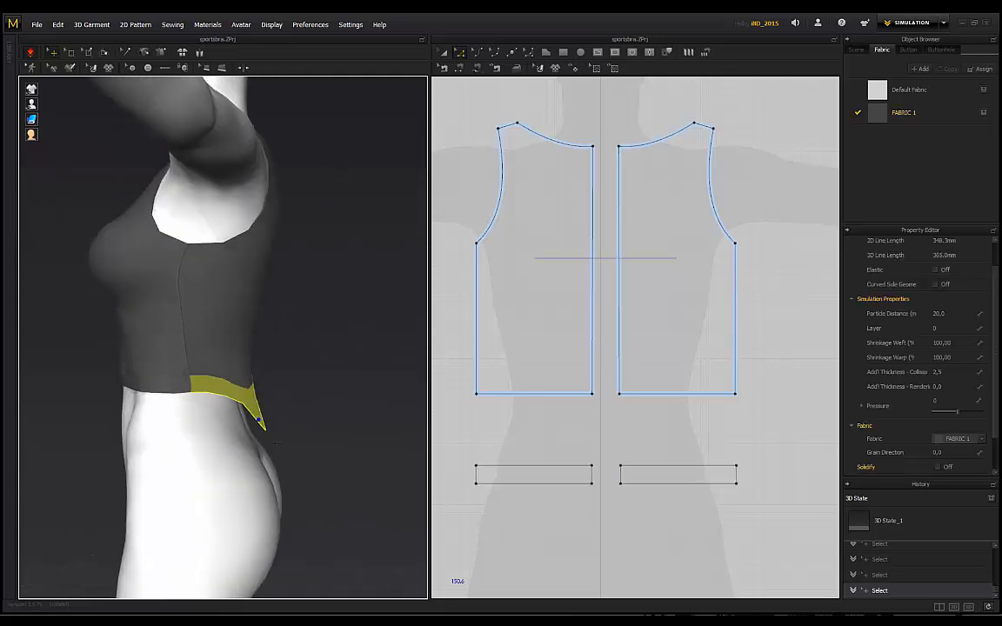
click(293, 422)
Step: Ease the front panels' lower corners against the body from a three-quarter view
right_drag(165, 349, 207, 382)
scroll(246, 350, down, 2)
drag(126, 393, 162, 394)
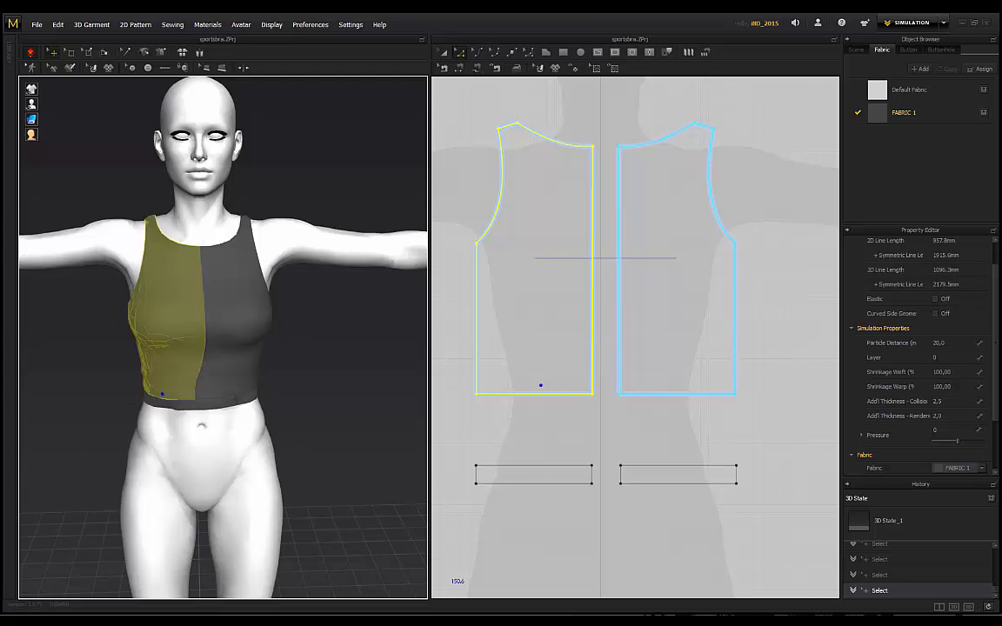
drag(246, 383, 233, 379)
right_drag(218, 383, 208, 357)
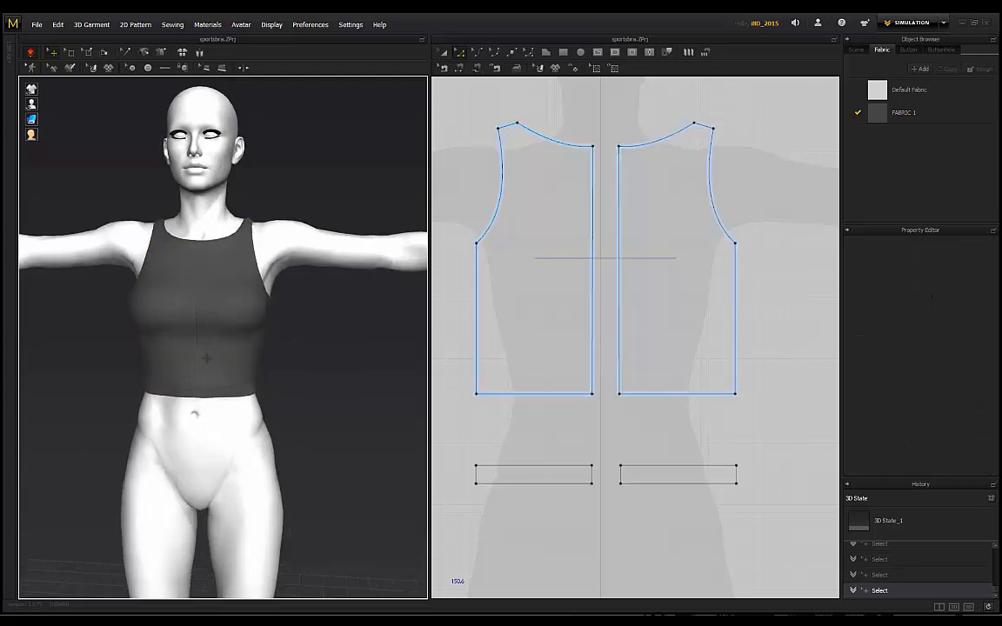
scroll(204, 361, up, 3)
Step: Orbit around the avatar's side, back and left side to inspect the fit before returning to the front
right_drag(97, 359, 202, 409)
right_drag(105, 402, 165, 419)
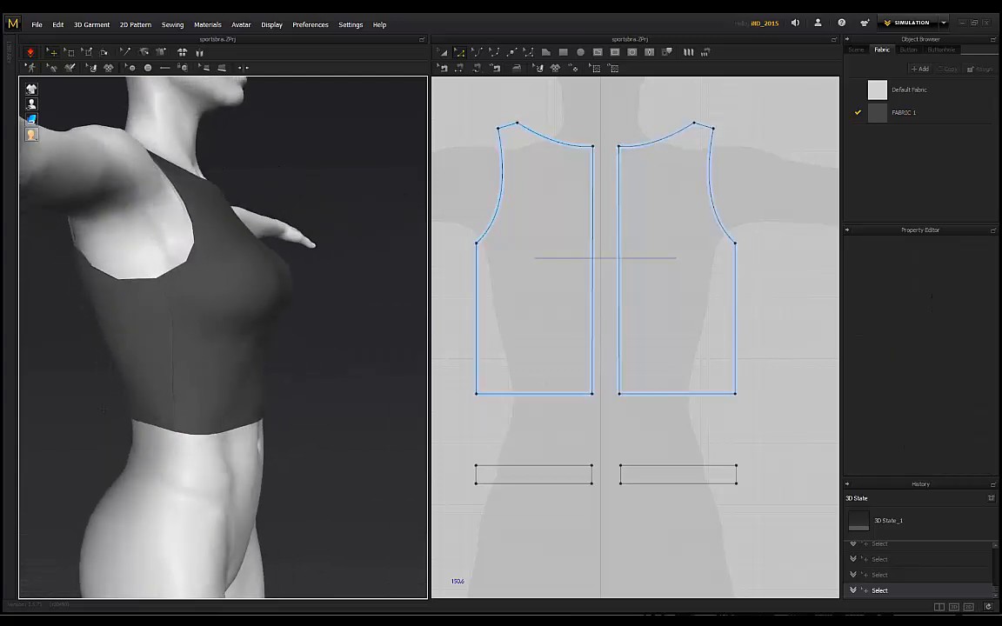
right_drag(65, 391, 207, 379)
scroll(232, 384, down, 3)
middle_drag(207, 379, 229, 385)
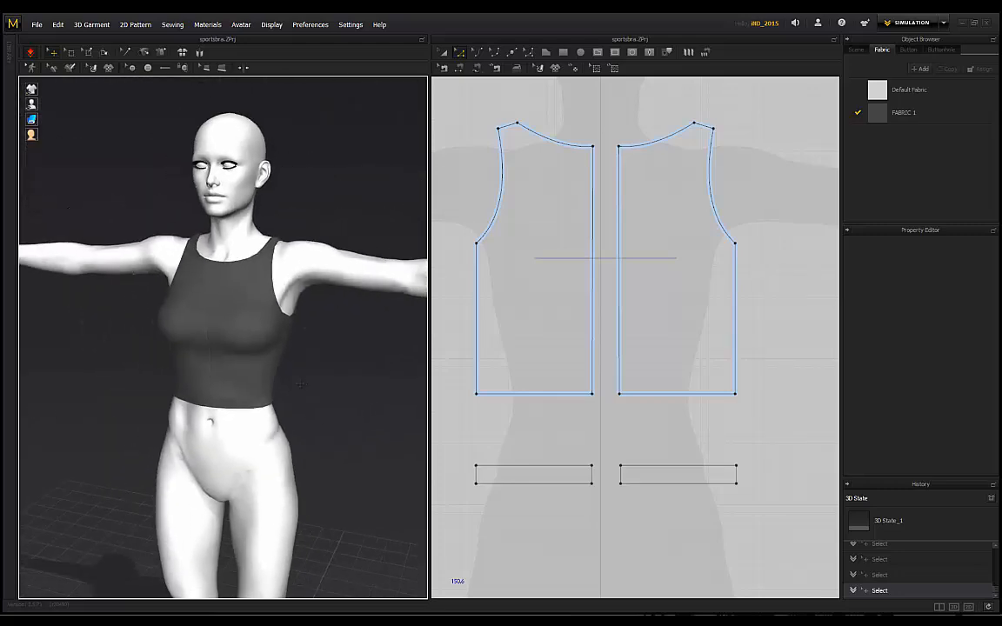
scroll(229, 385, down, 1)
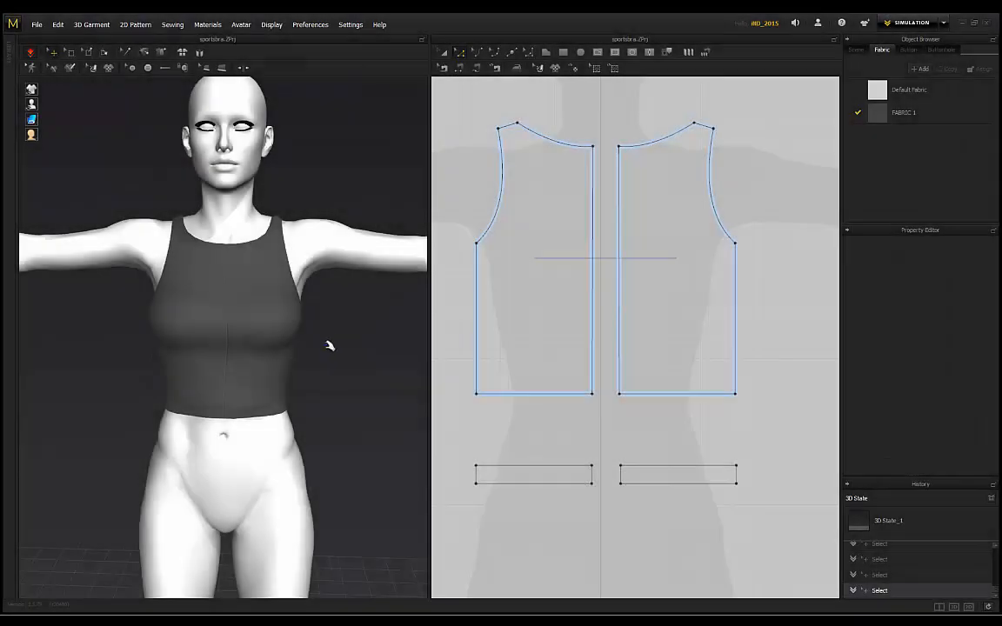
right_drag(329, 342, 218, 432)
mouse_move(280, 459)
right_down()
mouse_move(208, 418)
mouse_move(324, 344)
right_up()
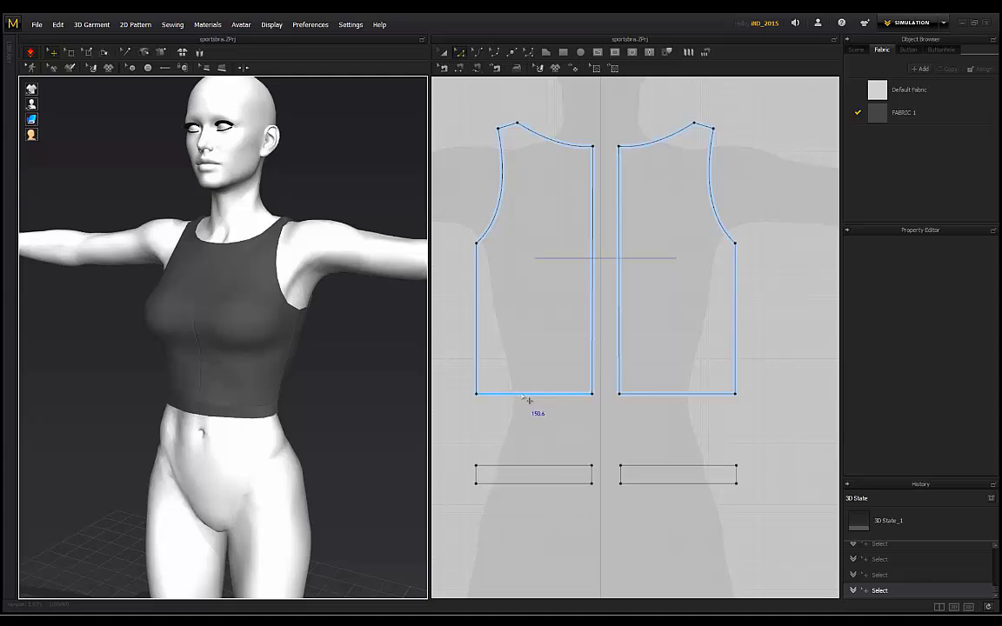
Step: Raise the two bodice hem edges by 54.8 mm and 36.0 mm
click(527, 396)
scroll(561, 382, down, 3)
middle_drag(676, 378, 592, 373)
middle_drag(530, 353, 573, 345)
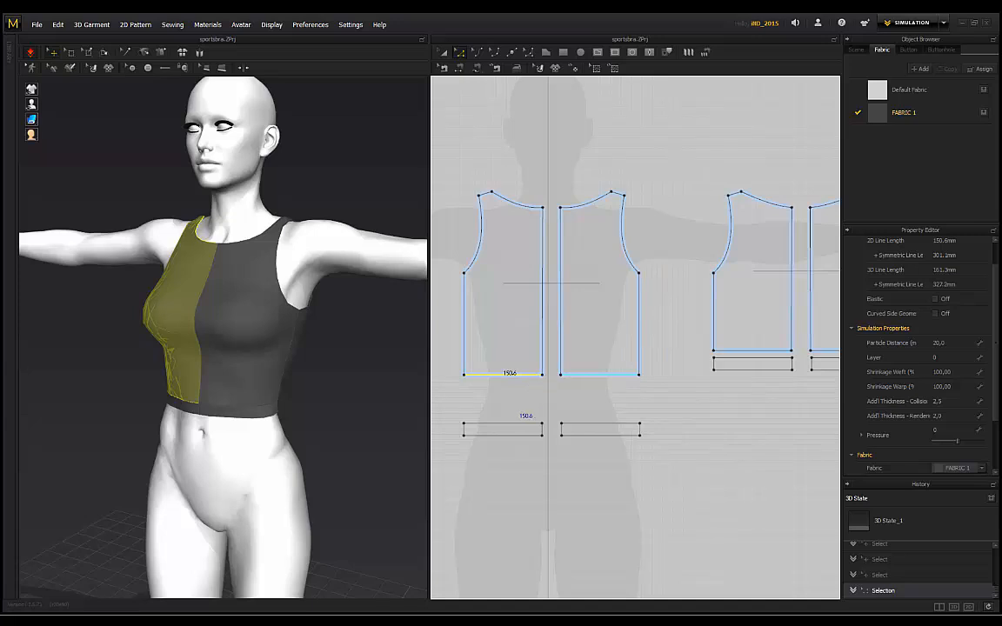
drag(487, 374, 487, 346)
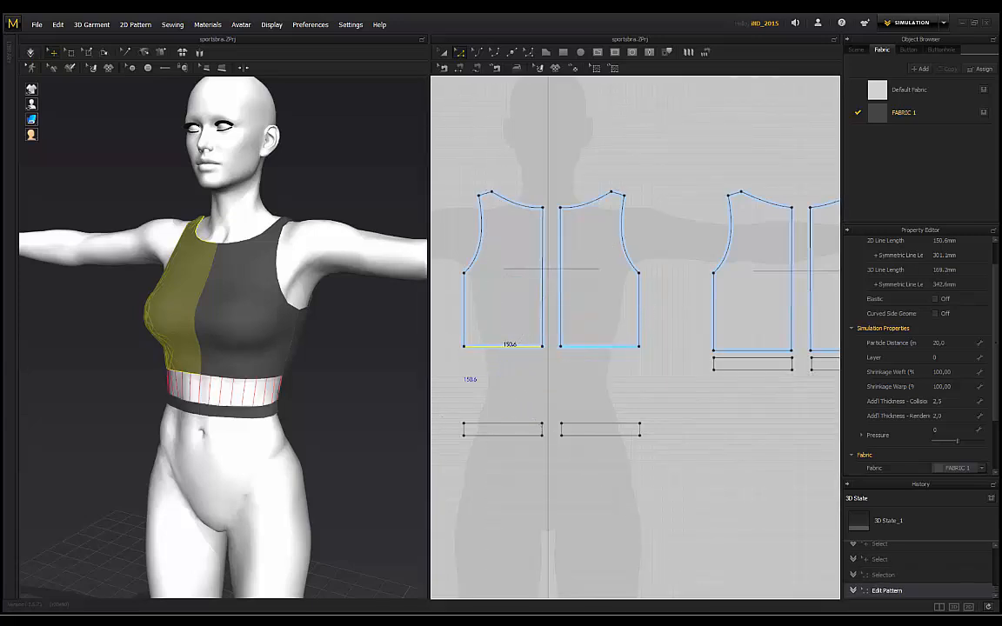
click(753, 350)
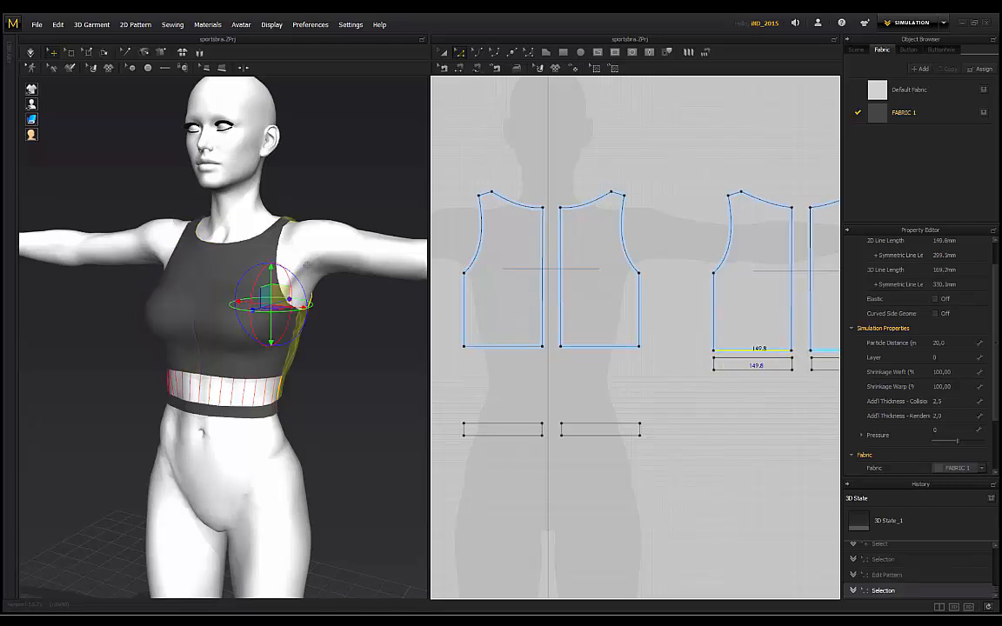
drag(726, 350, 725, 331)
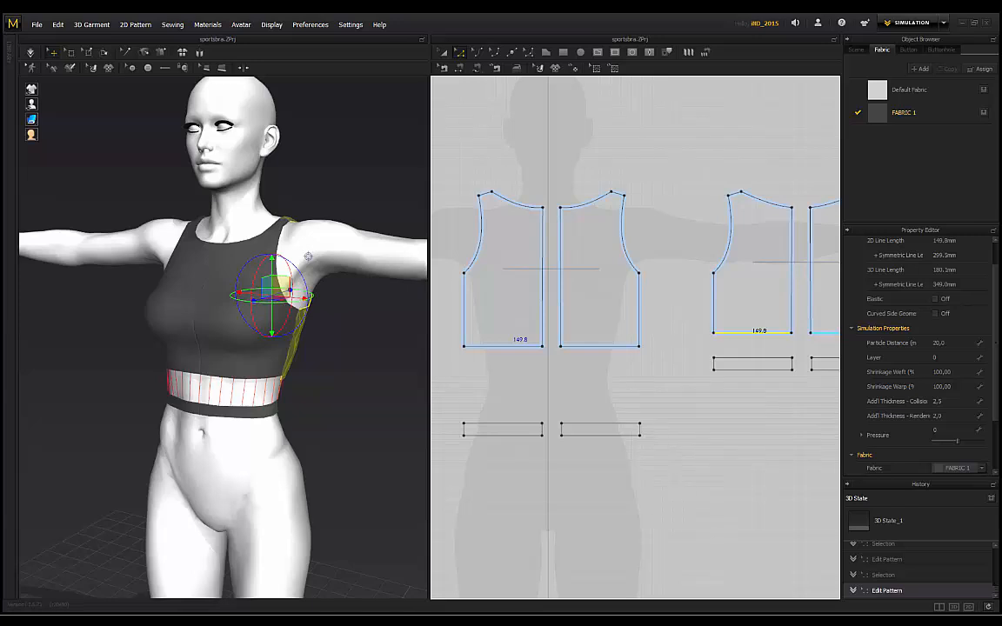
Step: Raise all four band top edges by 26.4 mm and re-simulate the band
click(220, 376)
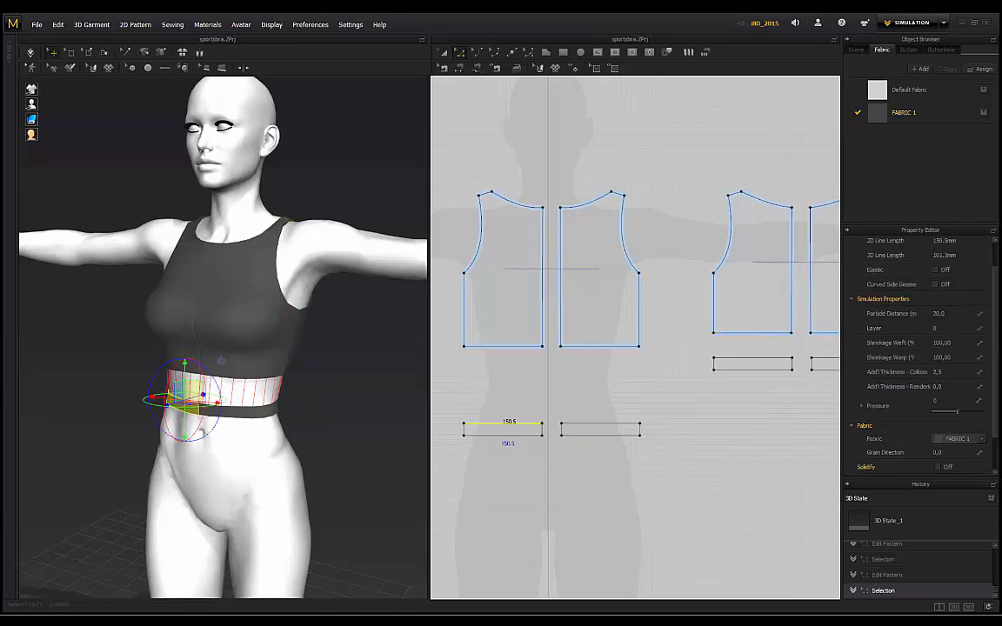
shift+drag(491, 409, 490, 409)
key(ctrl+z)
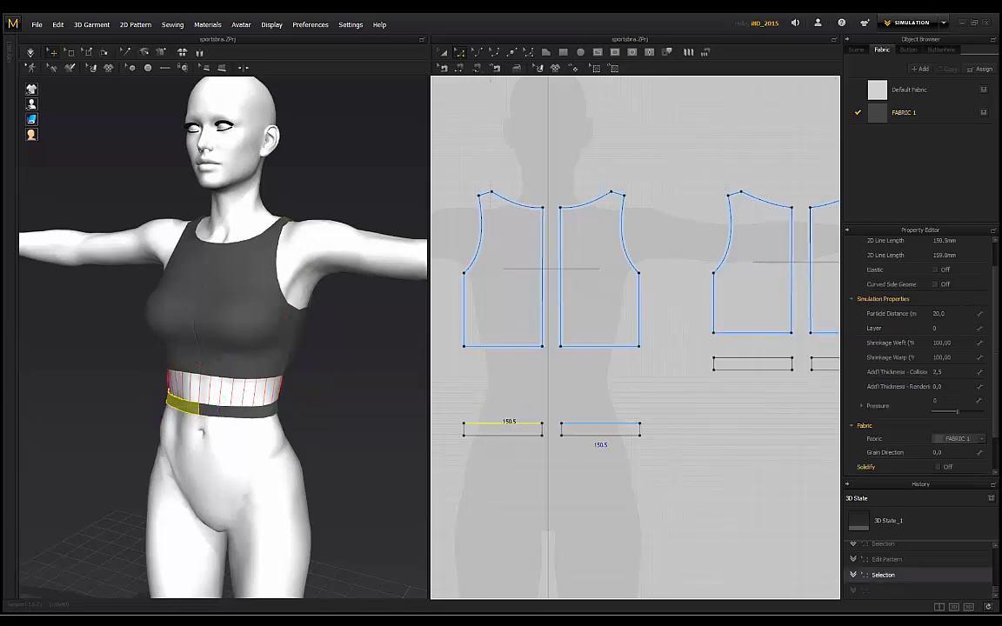
shift+click(602, 423)
shift+click(781, 357)
shift+click(819, 357)
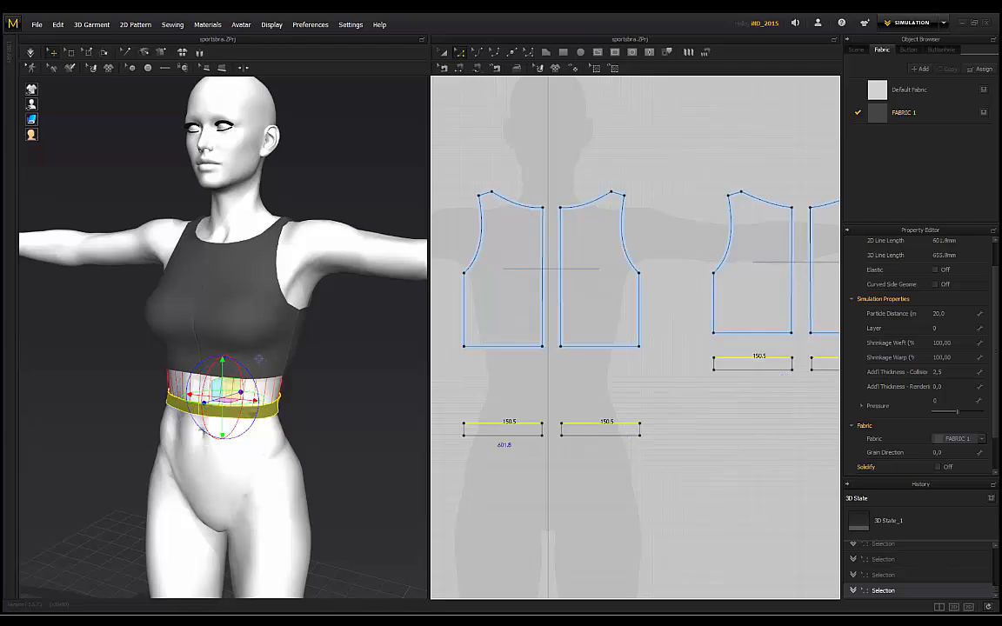
drag(480, 424, 480, 409)
key(space)
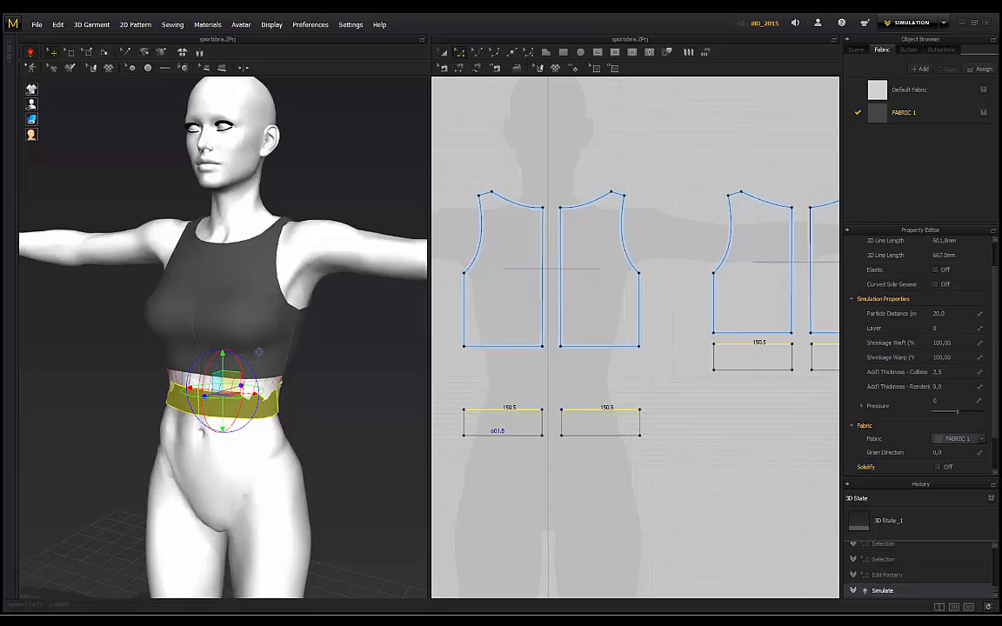
click(347, 417)
right_drag(330, 417, 252, 418)
scroll(222, 337, up, 3)
scroll(223, 338, up, 3)
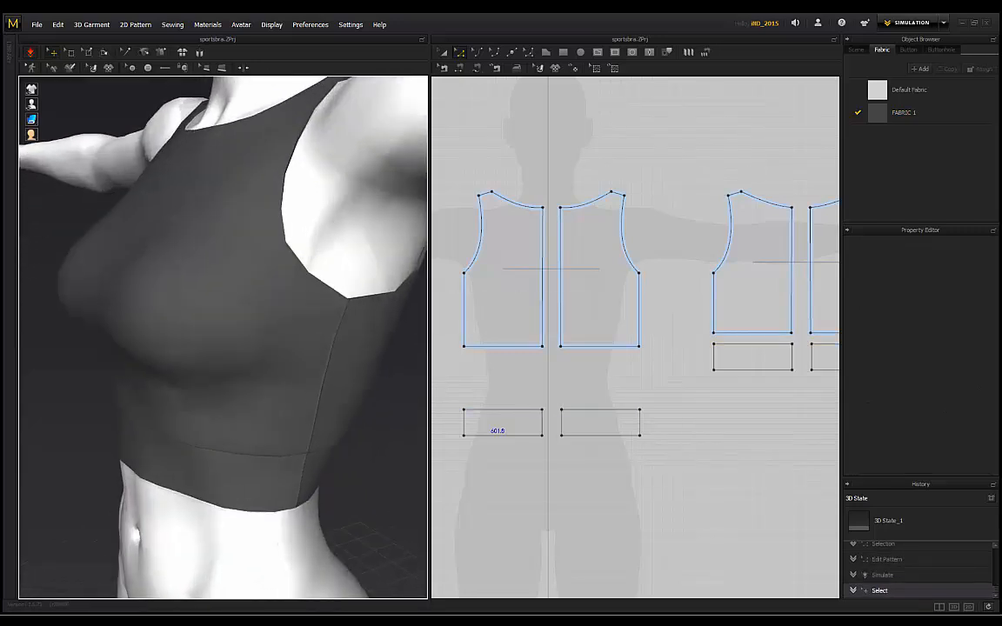
right_drag(304, 383, 223, 379)
scroll(222, 337, down, 3)
scroll(223, 338, down, 2)
scroll(223, 337, up, 3)
scroll(222, 337, up, 2)
scroll(222, 338, down, 4)
scroll(171, 379, down, 2)
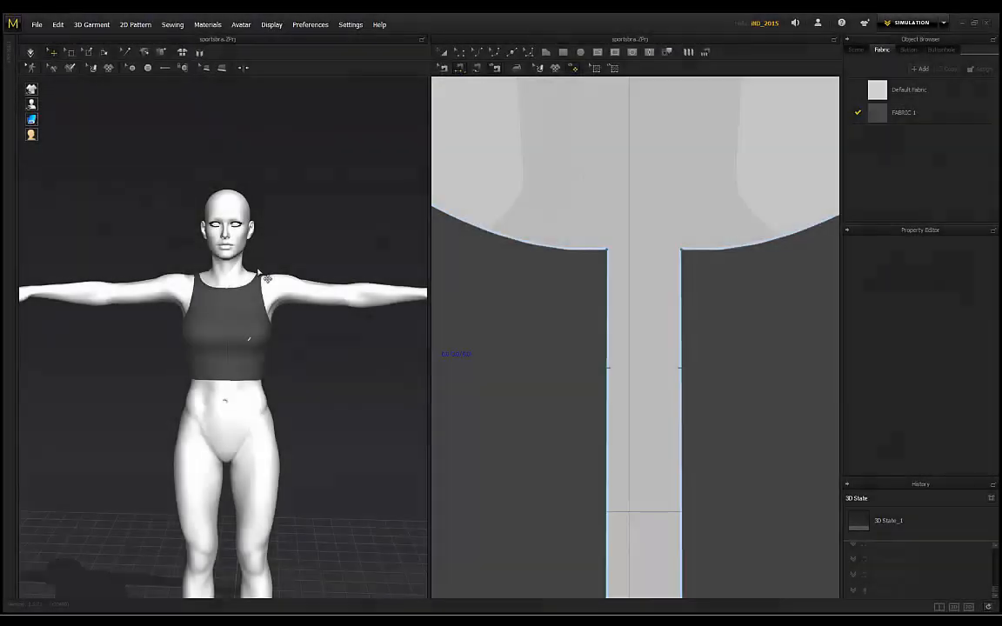
scroll(339, 210, up, 4)
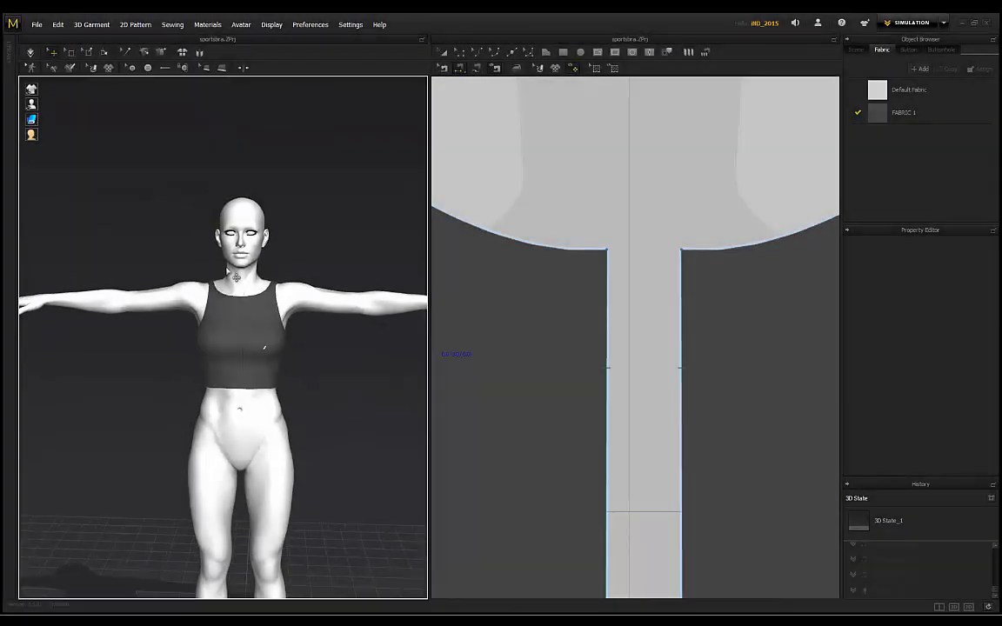
Step: Simulate the right back panel so it drapes onto the avatar
right_drag(320, 190, 263, 271)
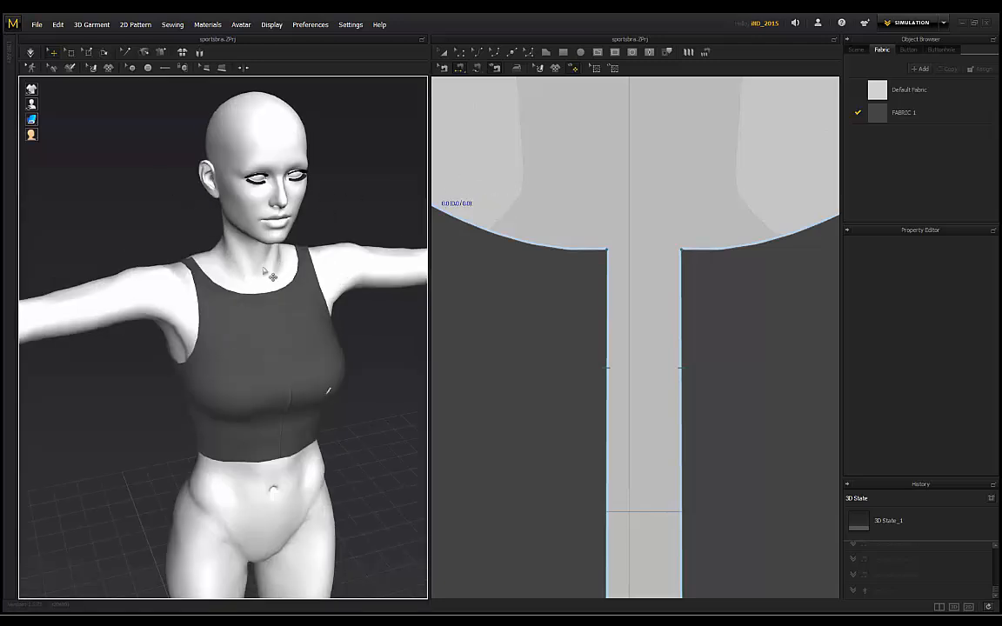
right_drag(332, 198, 310, 269)
click(290, 265)
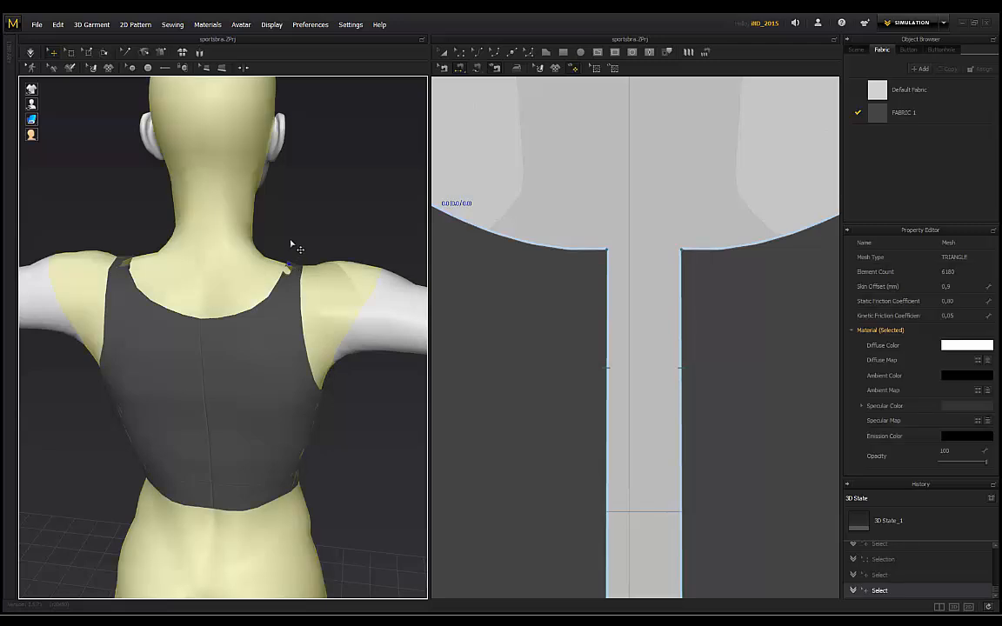
click(292, 255)
key(space)
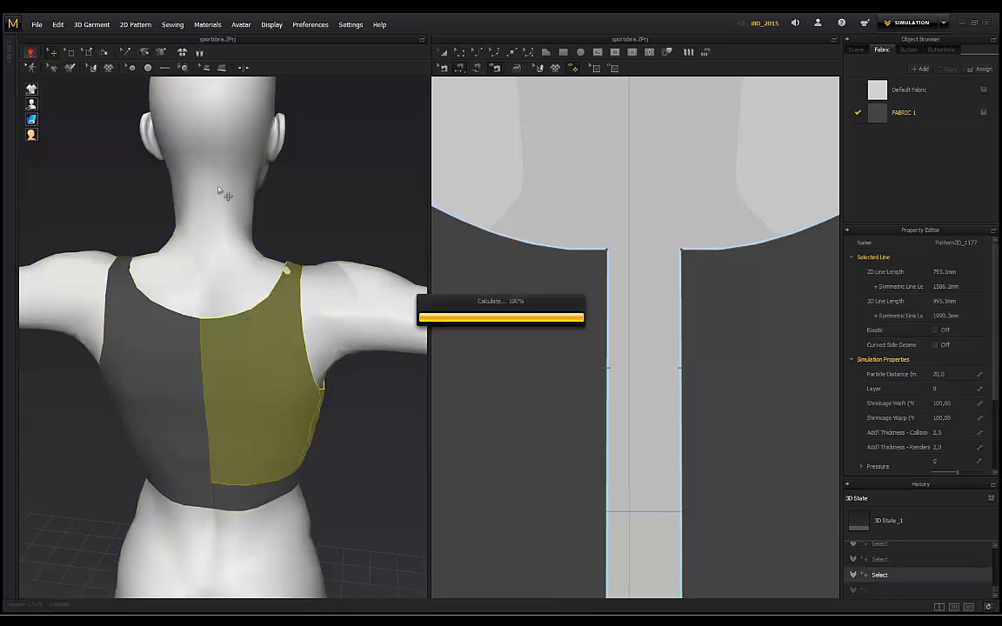
click(316, 233)
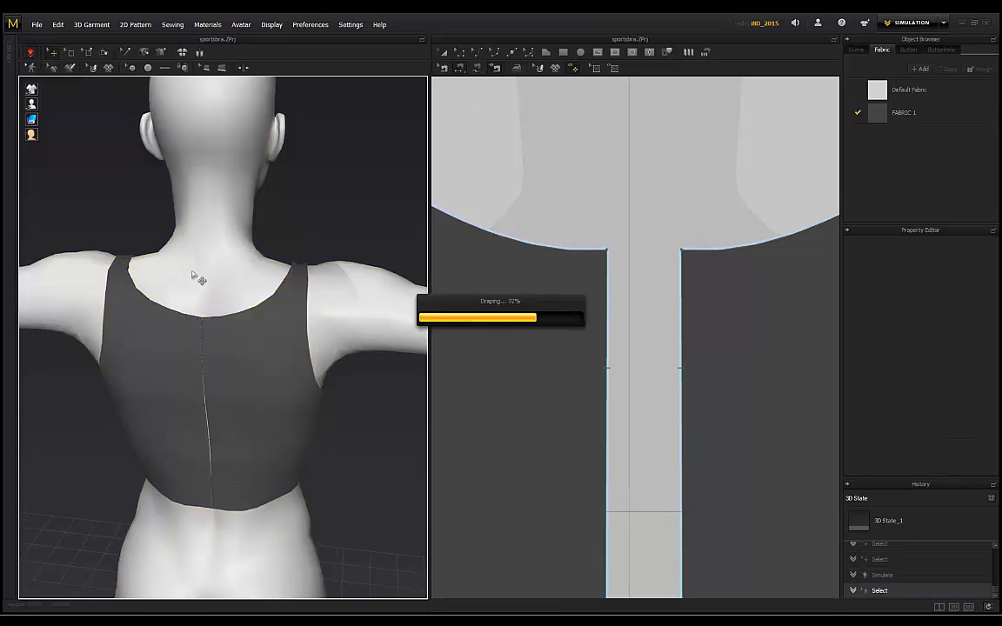
Step: Pull the left front panel's shoulder outward into place
right_drag(272, 233, 155, 263)
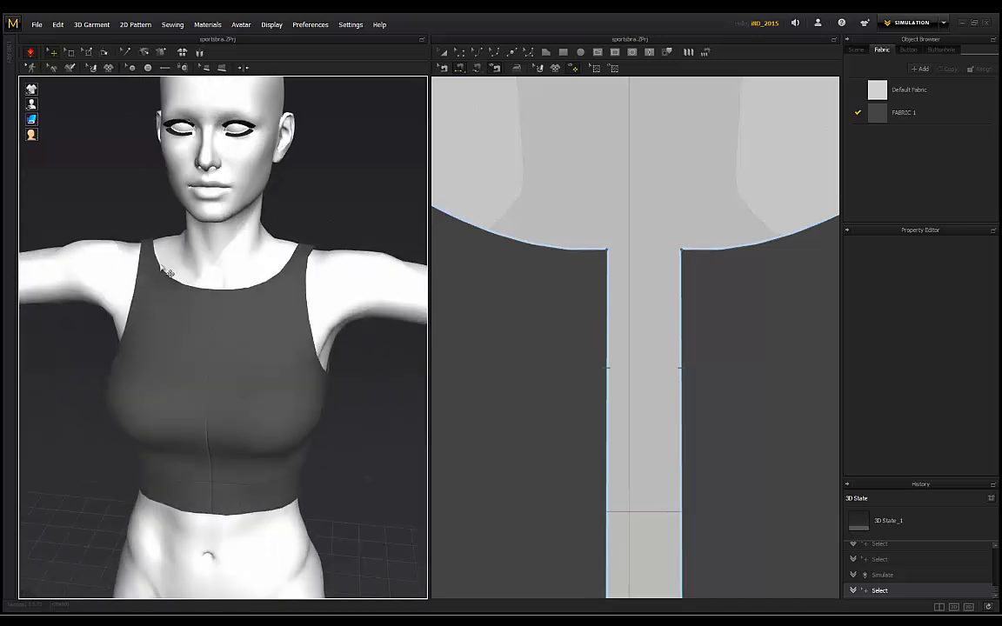
click(153, 255)
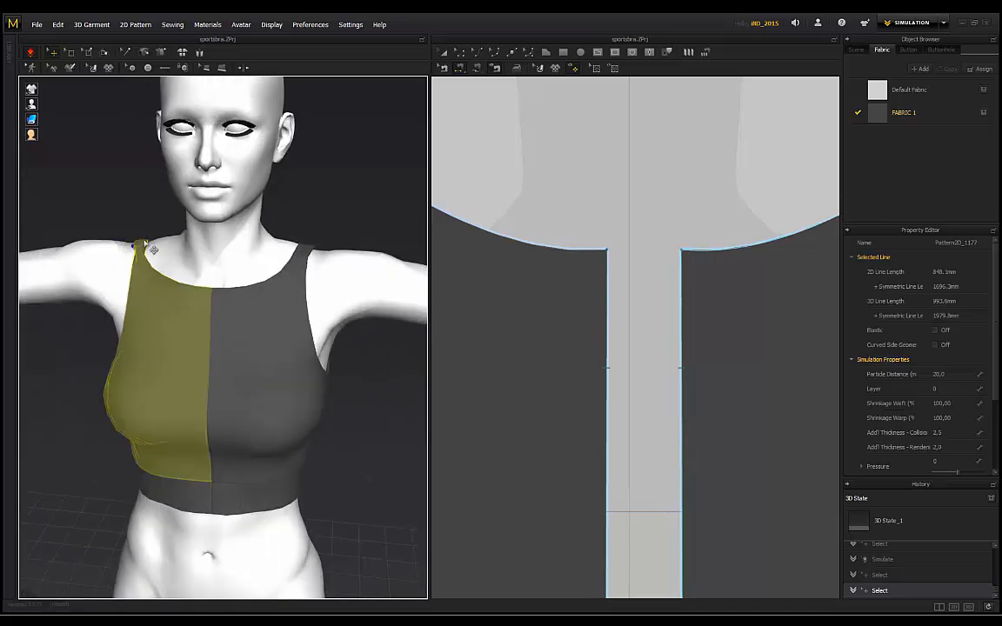
click(327, 224)
right_drag(326, 225, 308, 211)
scroll(174, 251, up, 4)
drag(106, 205, 158, 196)
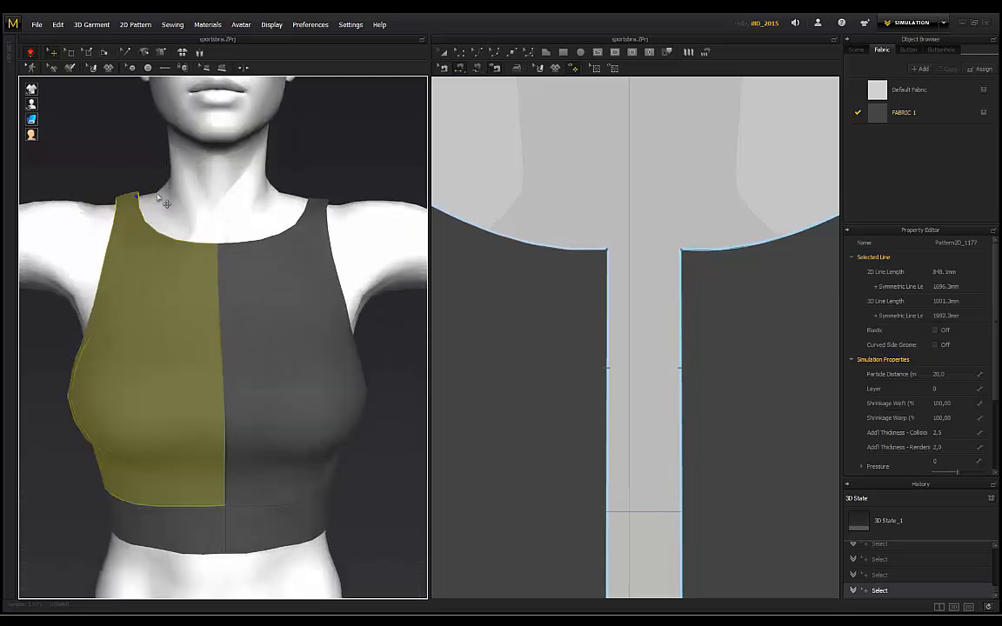
click(355, 189)
scroll(311, 174, down, 4)
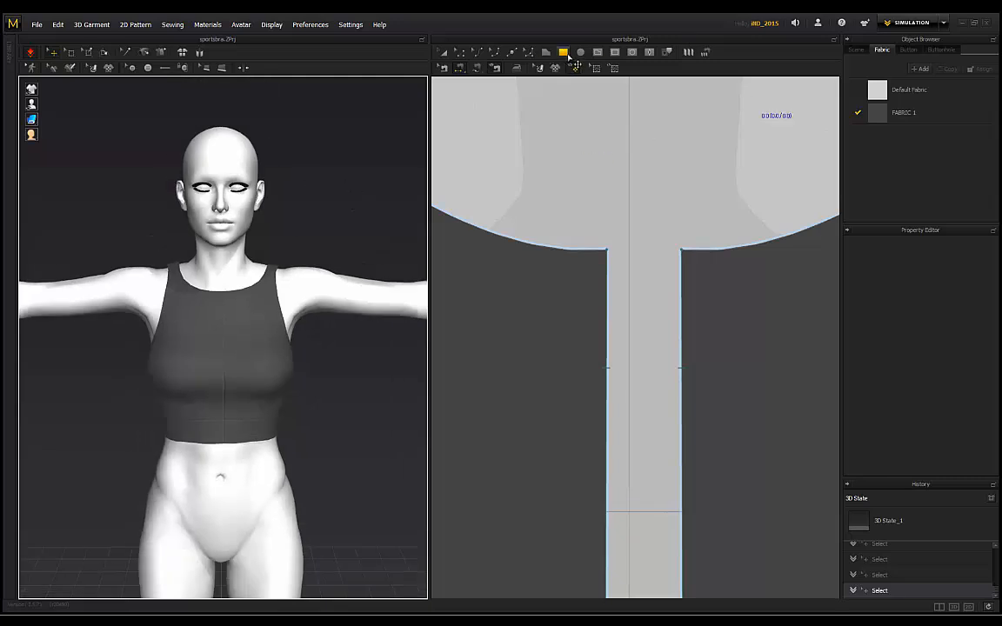
Step: Place the neck strip above the front bodice pieces and paste a copy beside it
scroll(529, 173, down, 5)
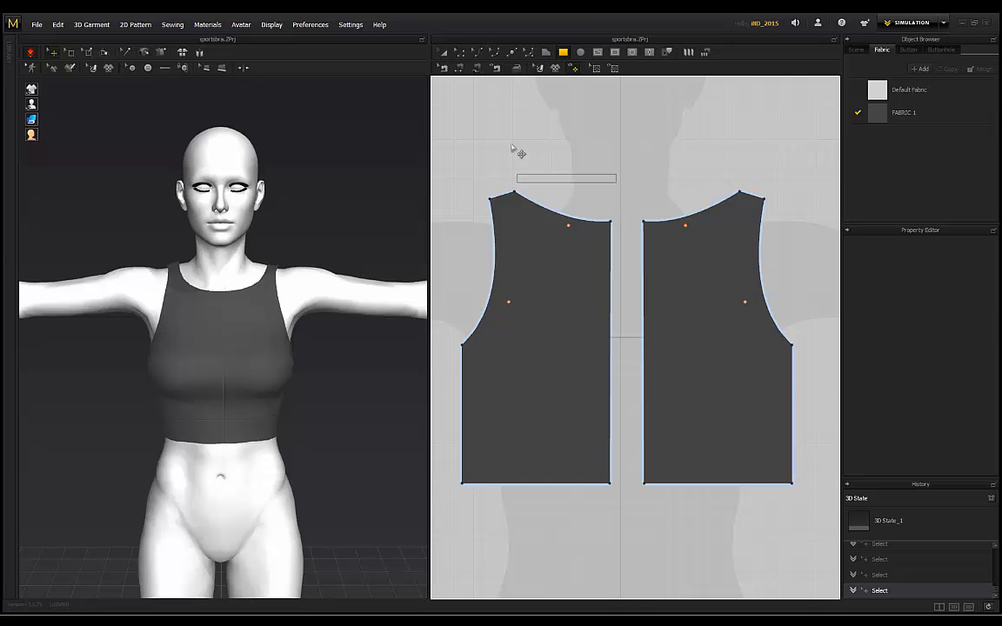
click(442, 54)
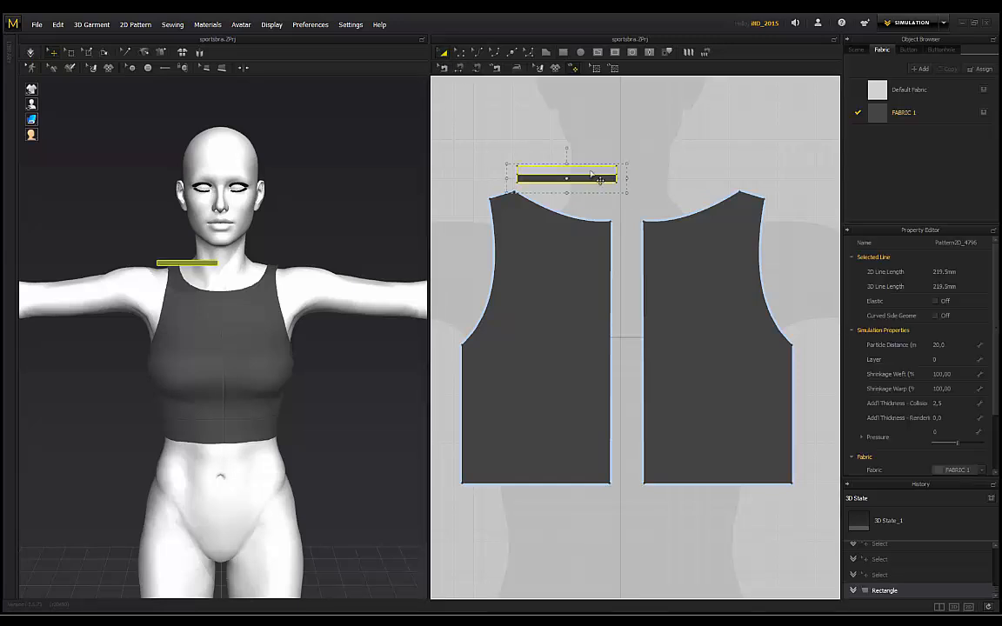
drag(590, 172, 684, 176)
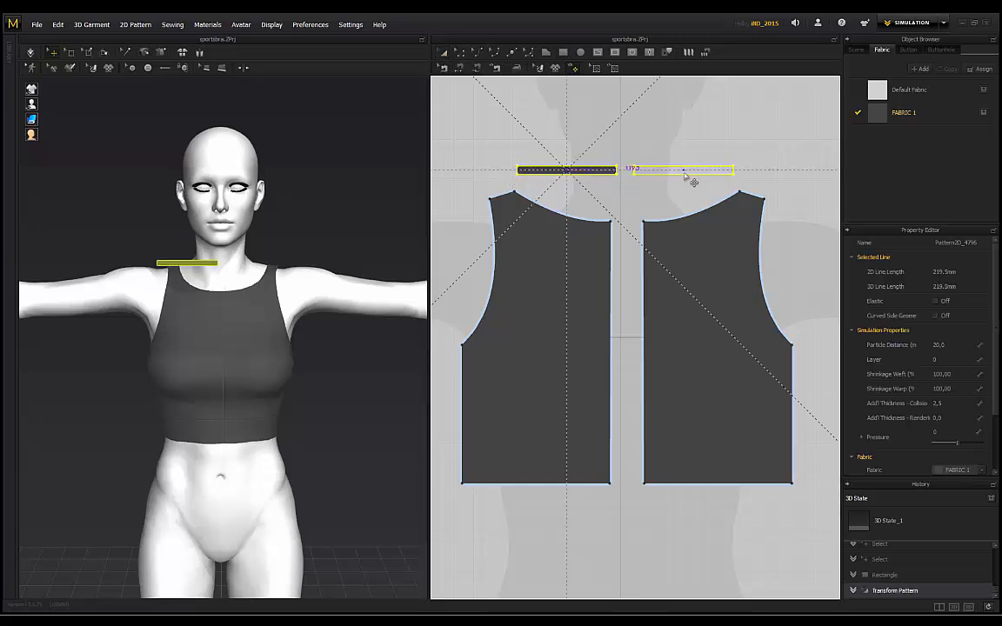
click(678, 177)
scroll(479, 88, down, 4)
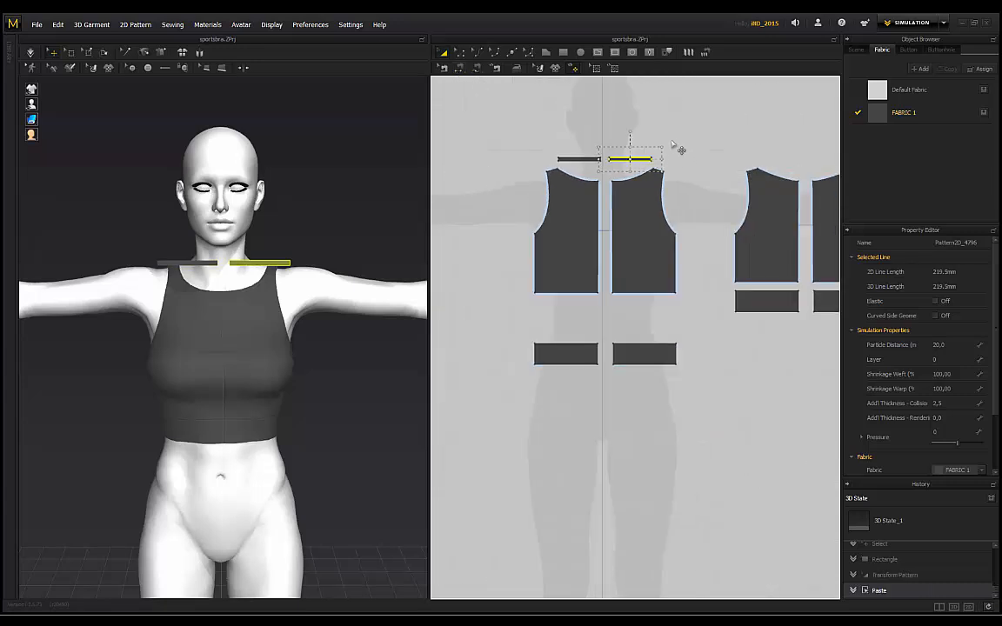
click(549, 167)
shift+click(599, 167)
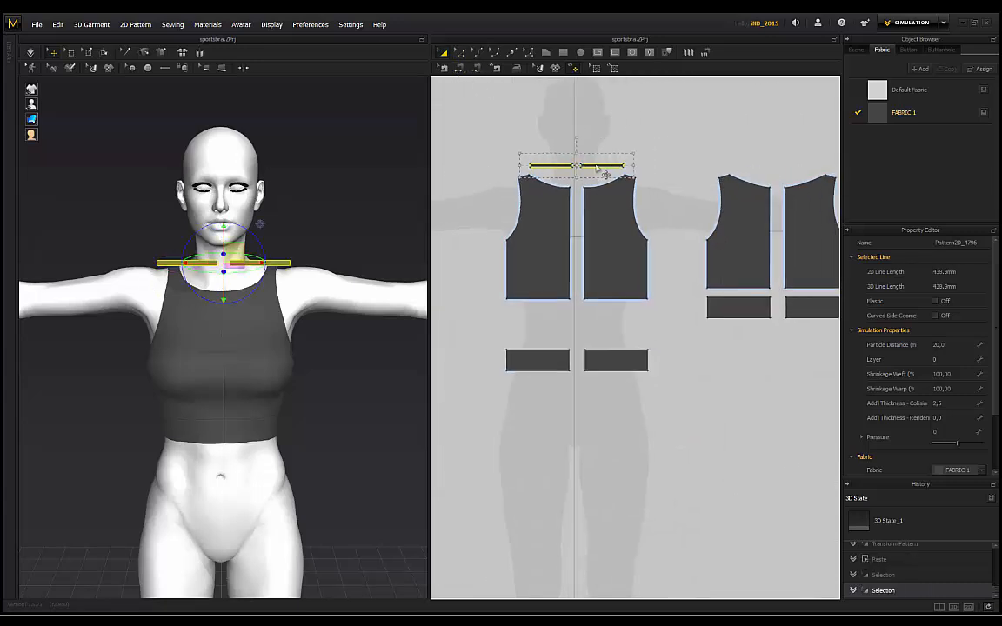
click(570, 128)
Step: Move both neck strip copies above the back pattern pieces
click(442, 53)
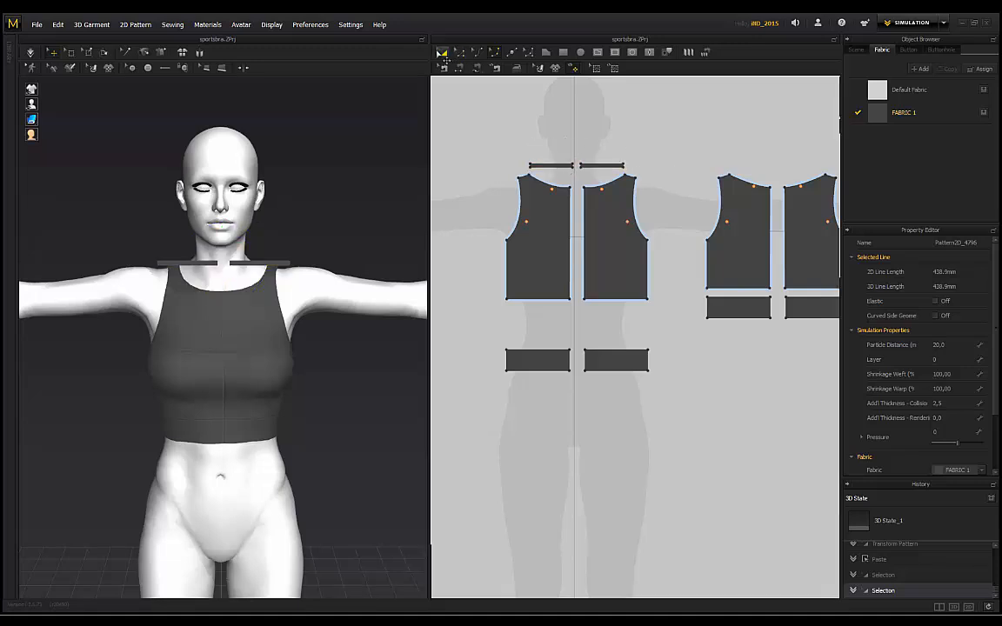
click(551, 167)
shift+click(604, 167)
drag(604, 167, 778, 174)
click(772, 167)
Step: Flip the pasted strip horizontally and position it behind the avatar's neck
right_drag(301, 185, 247, 249)
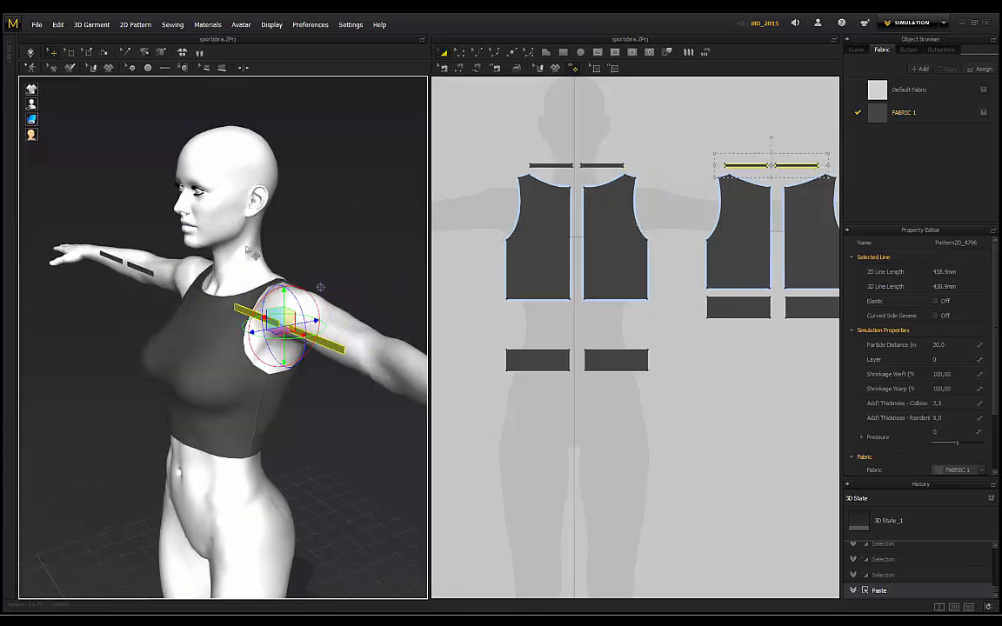
drag(325, 330, 399, 285)
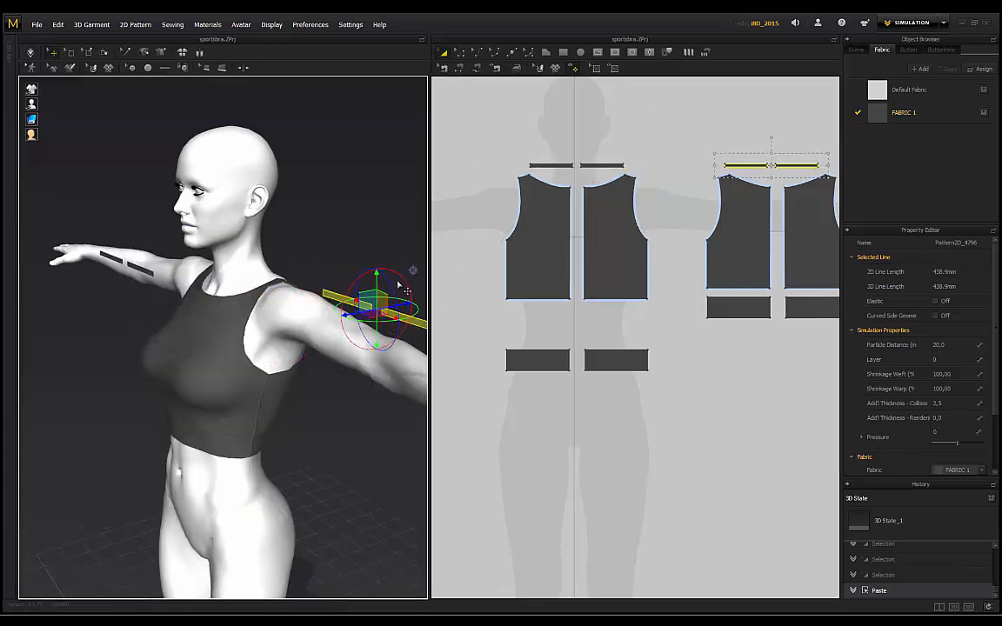
right_click(424, 327)
click(451, 213)
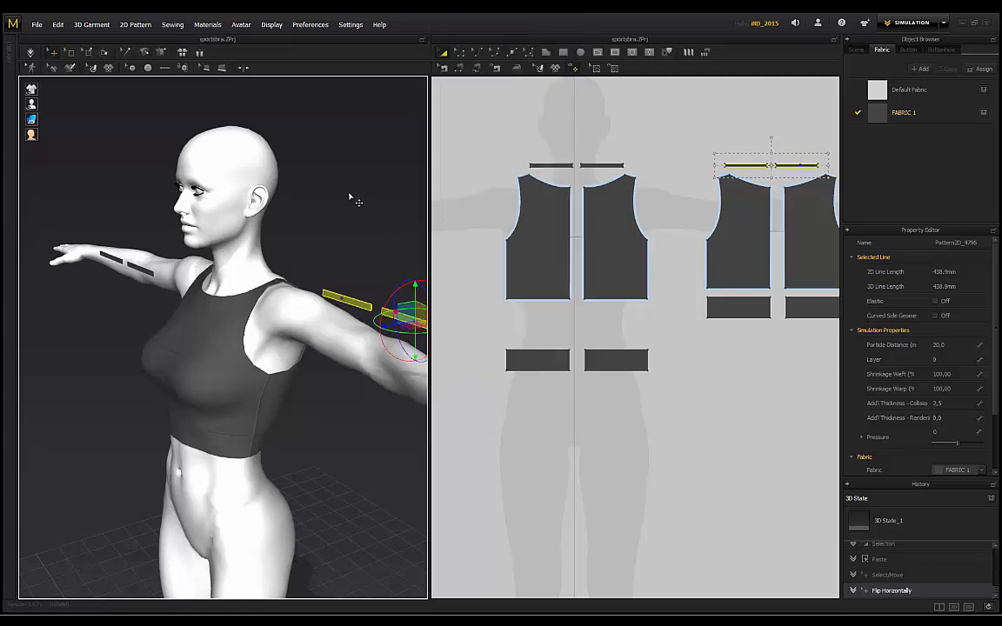
right_drag(352, 196, 110, 313)
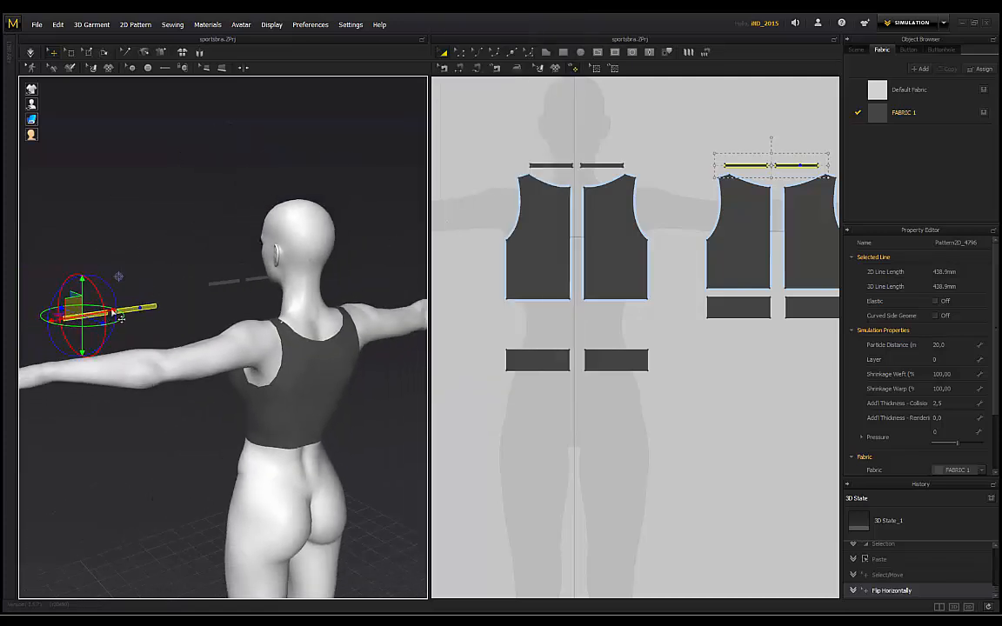
drag(120, 318, 316, 310)
right_drag(148, 304, 319, 299)
click(255, 320)
right_drag(294, 136, 342, 139)
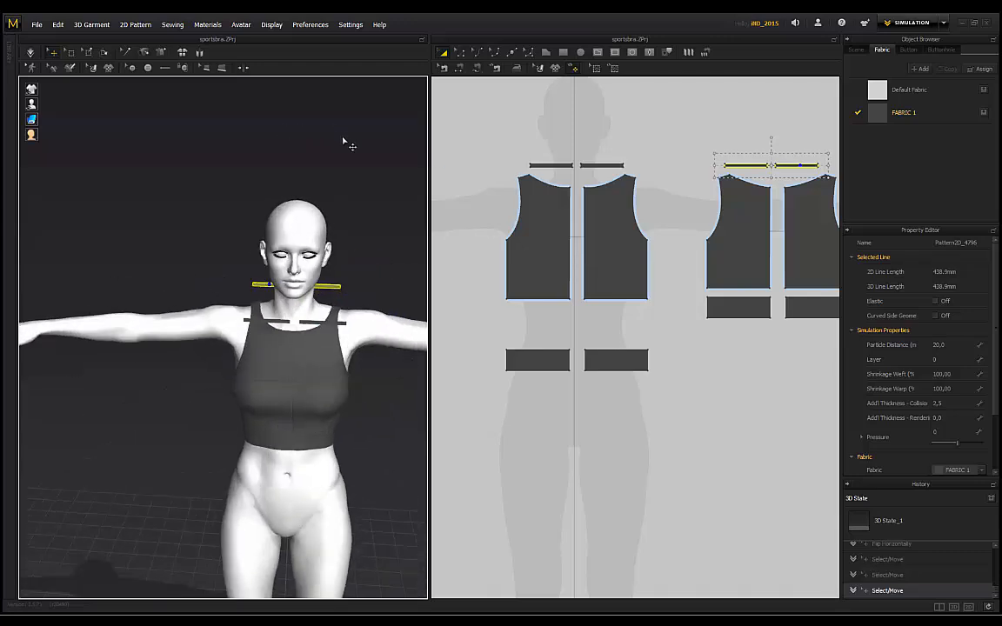
scroll(343, 139, up, 3)
scroll(253, 202, up, 2)
right_drag(253, 201, 620, 76)
Step: Sew the left and right neck strips to the front neckline edges
scroll(574, 184, up, 4)
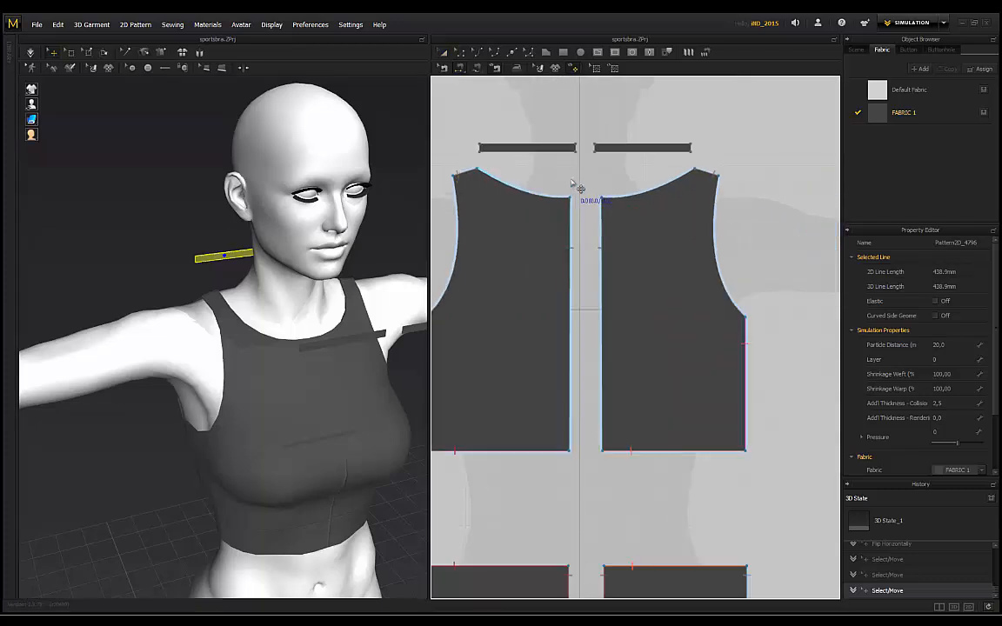
click(512, 184)
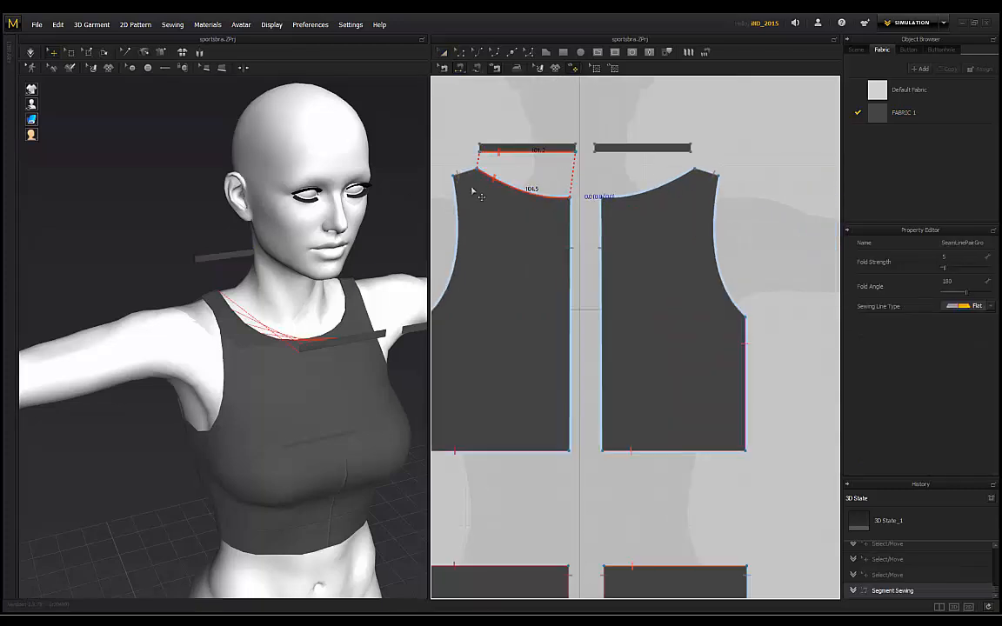
right_drag(304, 185, 256, 179)
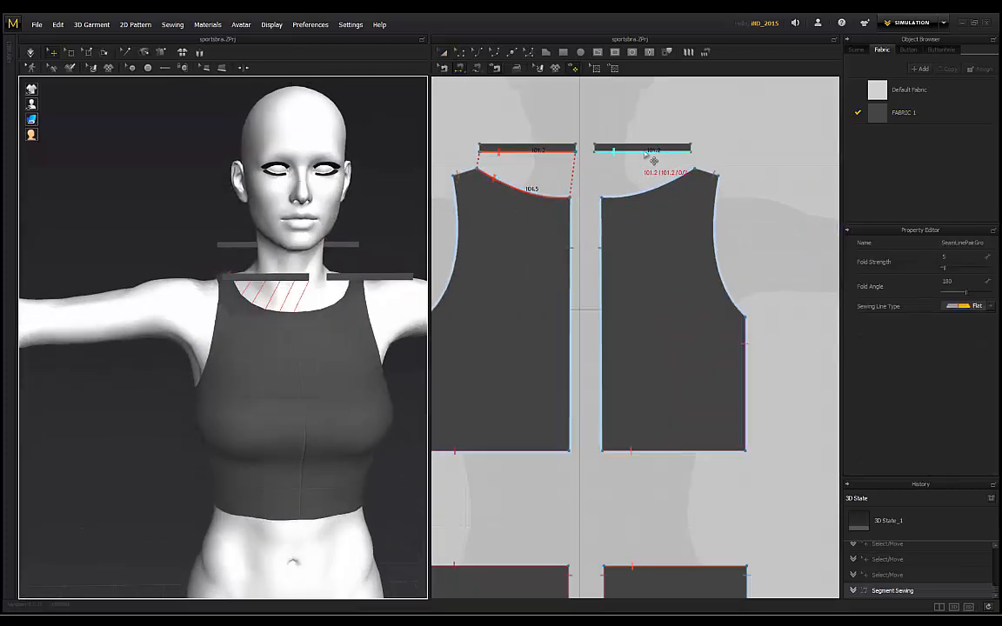
click(636, 160)
click(629, 199)
right_drag(361, 225, 270, 237)
scroll(538, 170, up, 3)
click(596, 139)
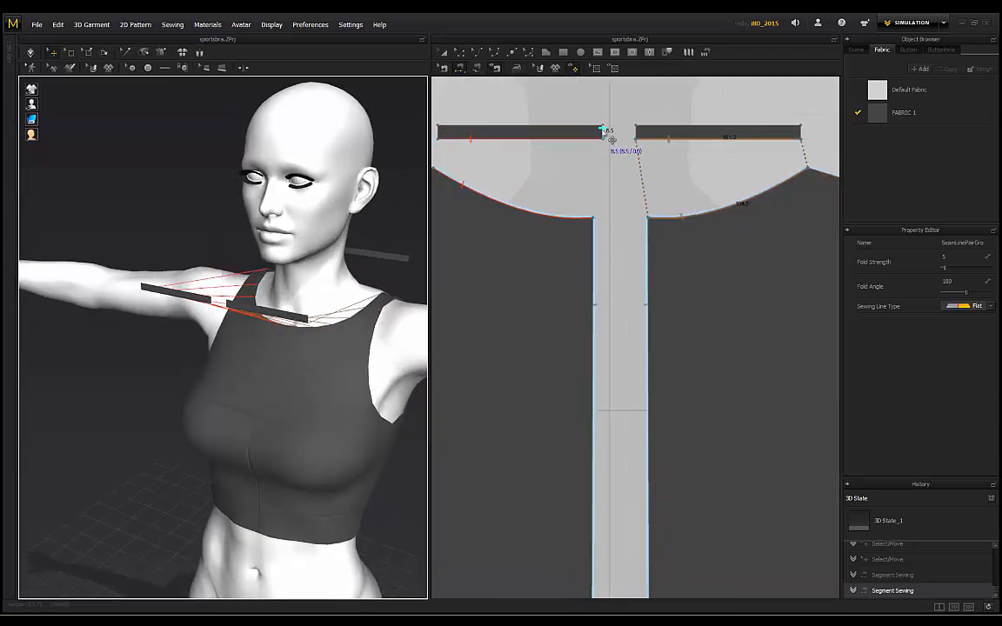
right_drag(207, 300, 265, 300)
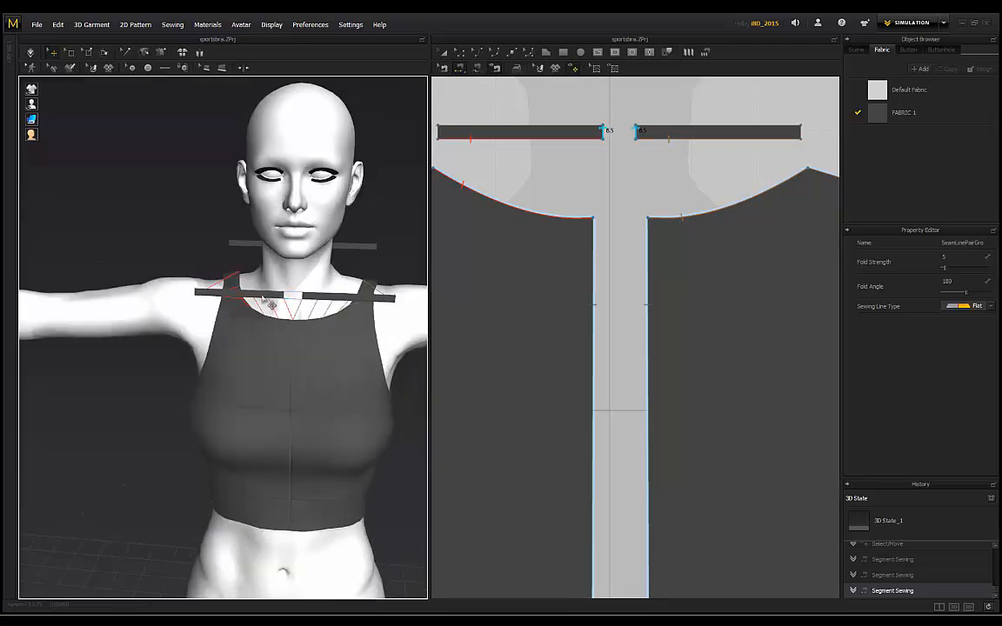
right_drag(205, 267, 303, 268)
scroll(572, 178, down, 3)
Step: Sew the left and right back neckline edges to their strips
middle_drag(765, 167, 564, 203)
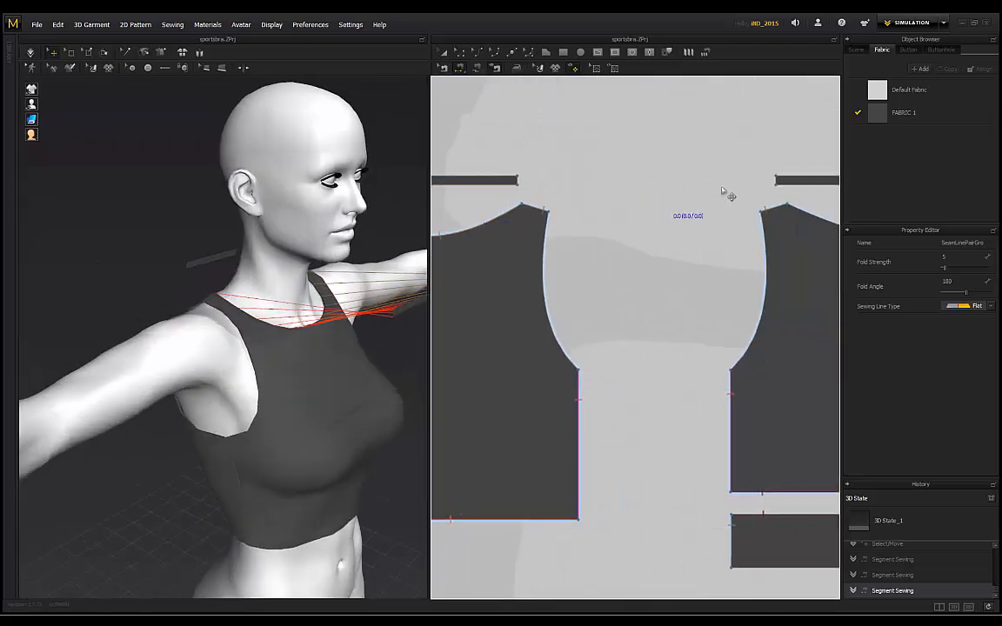
middle_drag(765, 187, 573, 189)
click(657, 209)
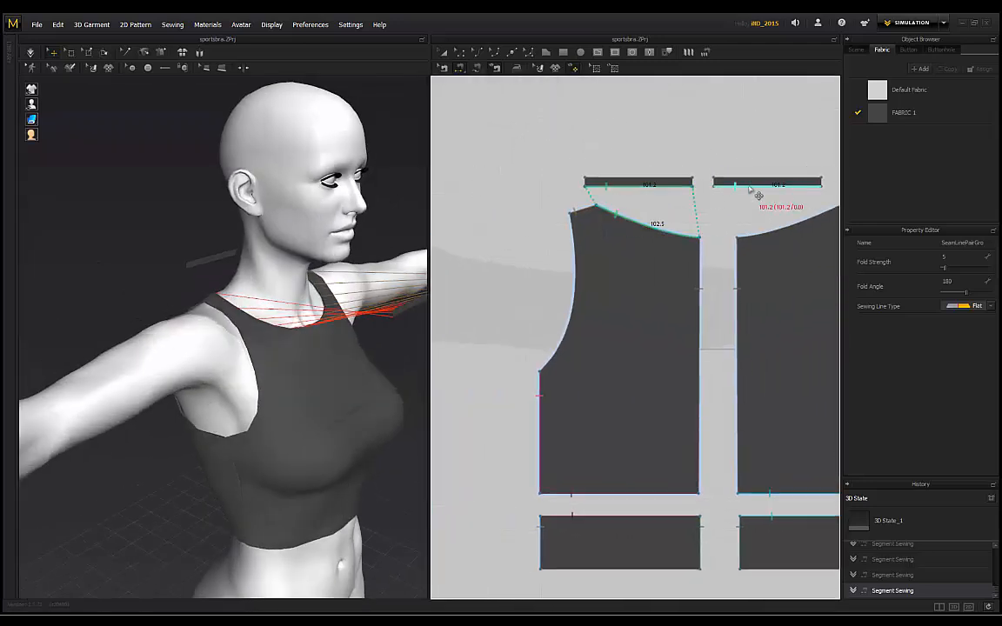
click(776, 236)
scroll(709, 184, up, 2)
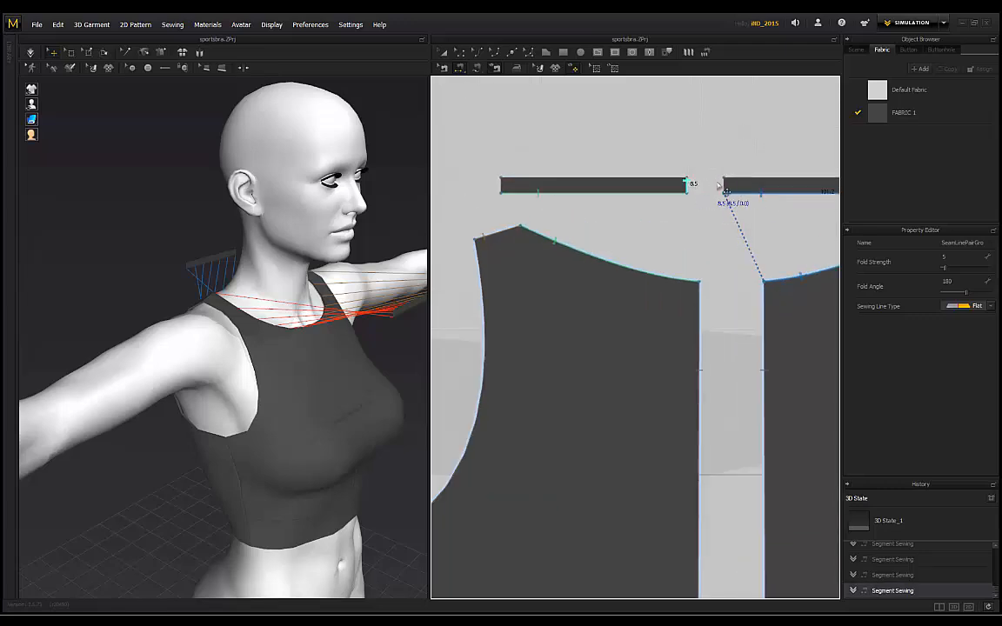
click(720, 192)
right_drag(191, 230, 219, 246)
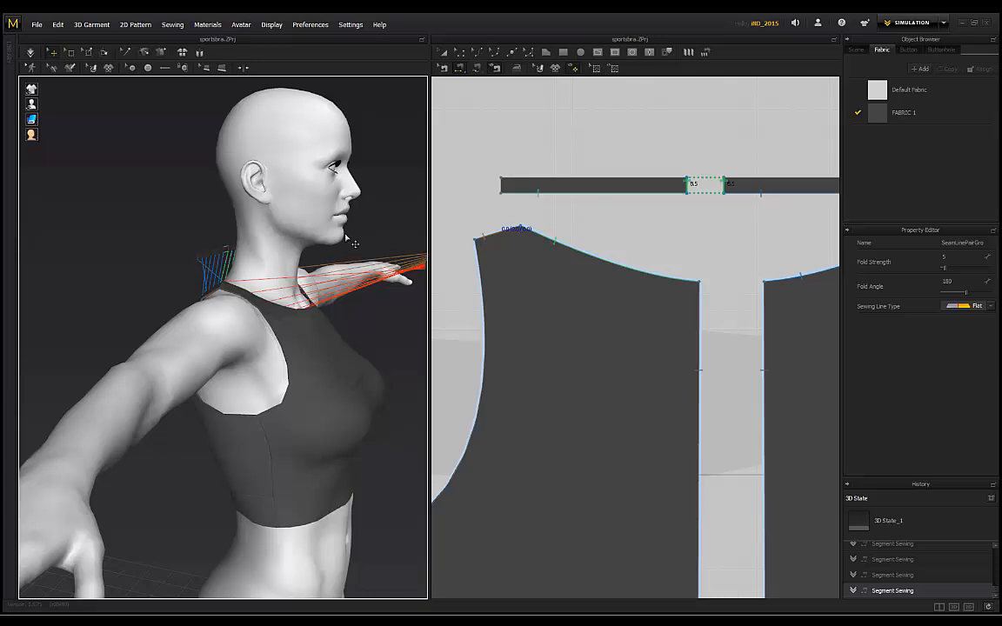
scroll(355, 244, down, 2)
scroll(596, 206, down, 4)
scroll(530, 233, up, 4)
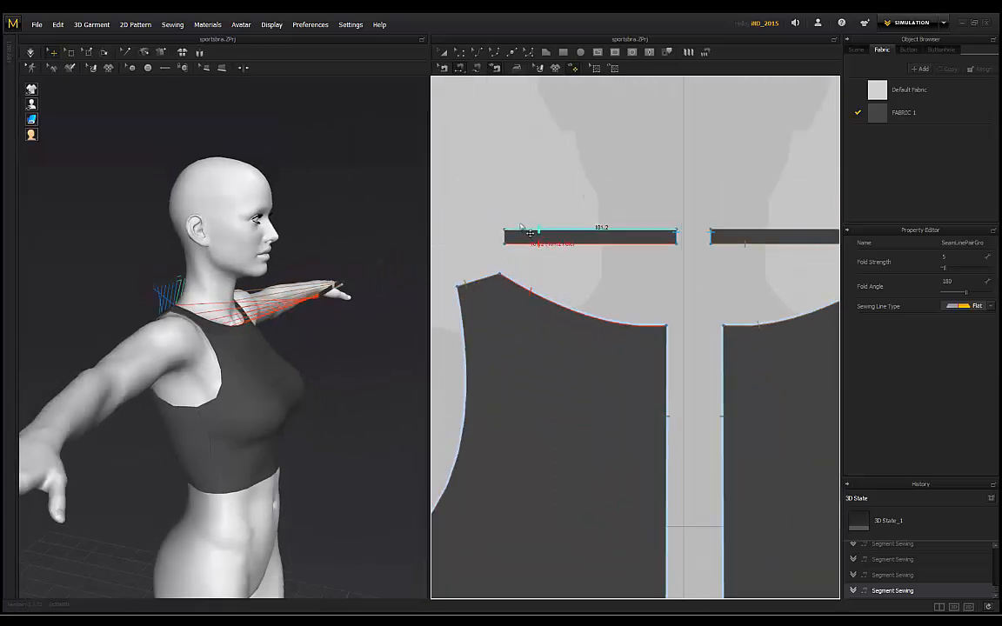
Step: Join the neck strips' short ends together with seams
click(506, 235)
middle_drag(630, 222, 599, 223)
scroll(598, 224, down, 4)
scroll(679, 240, up, 3)
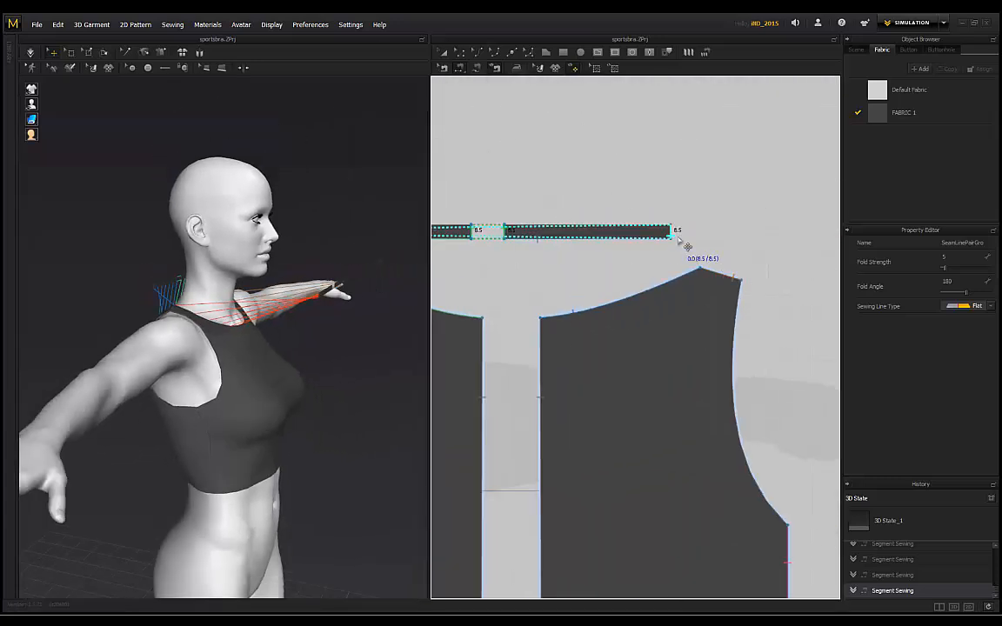
click(672, 232)
right_drag(320, 224, 193, 307)
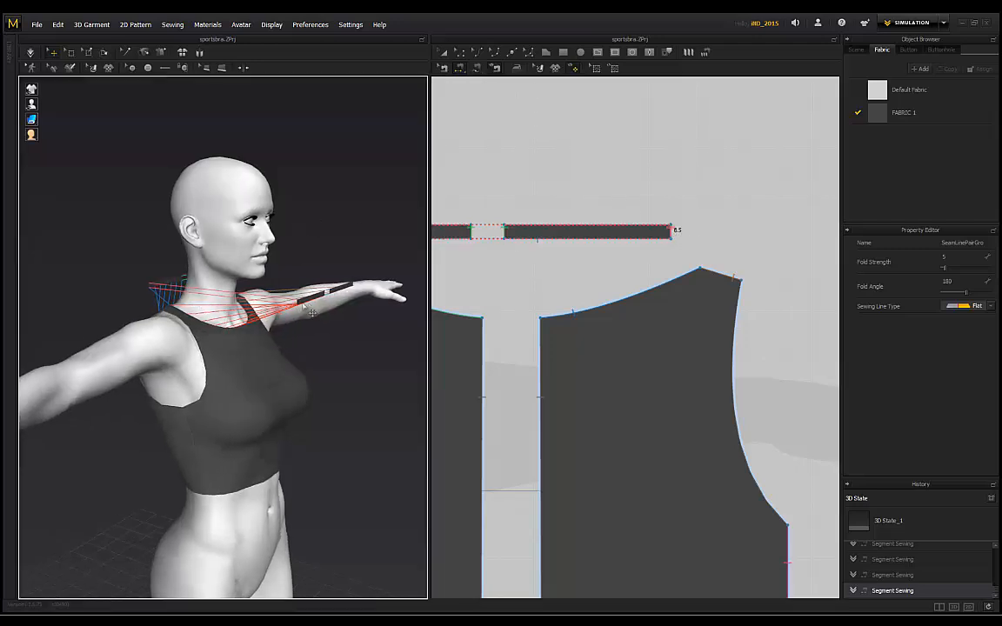
right_drag(328, 253, 193, 261)
scroll(590, 284, down, 4)
scroll(494, 274, up, 2)
scroll(463, 260, up, 3)
click(485, 264)
scroll(765, 233, down, 7)
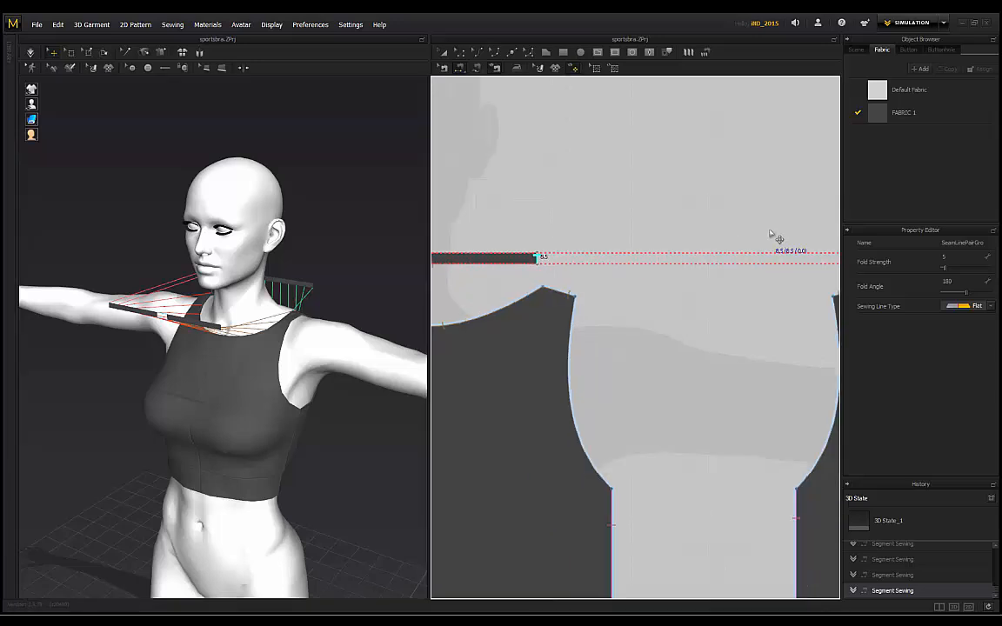
middle_drag(750, 206, 595, 218)
scroll(613, 223, up, 6)
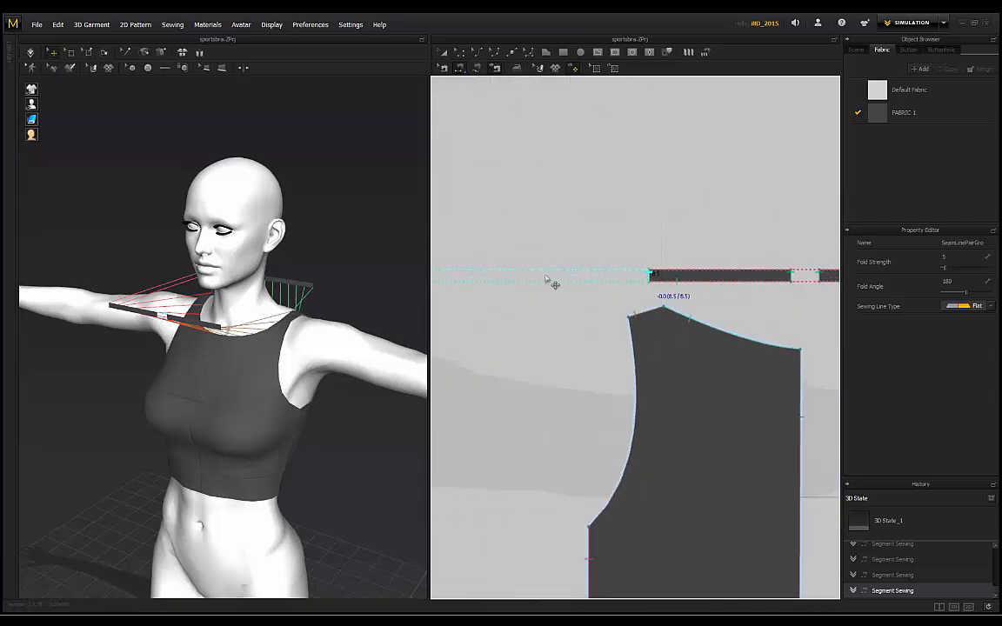
Step: Run the cloth simulation to drape the garment with its sewn neck bindings
right_drag(286, 239, 321, 239)
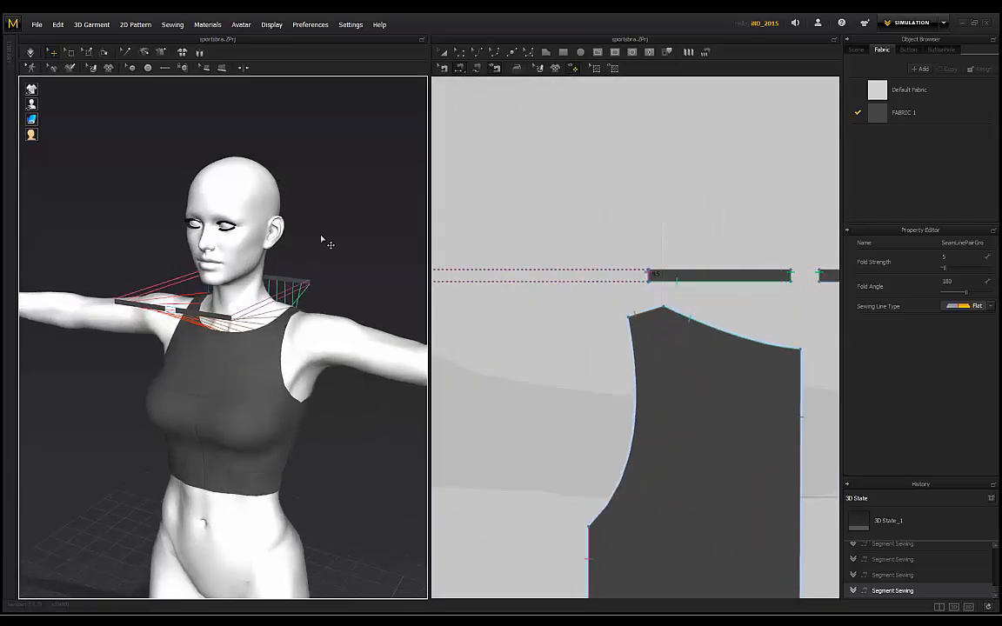
click(32, 53)
scroll(376, 221, up, 5)
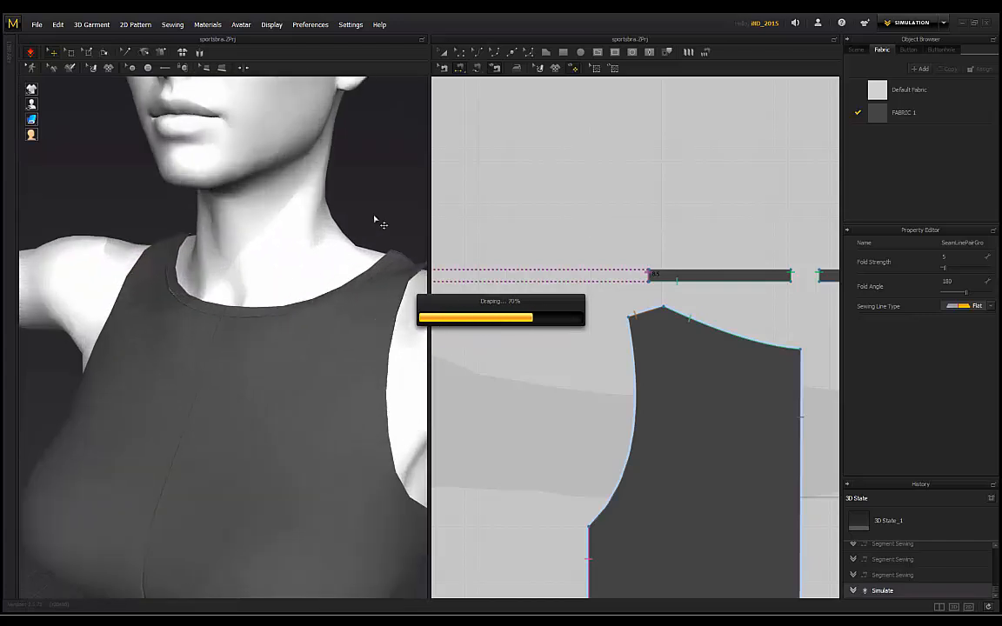
right_drag(131, 231, 352, 266)
Step: Inspect the draped neckline by selecting the back panel, neck band and shoulder seam
click(64, 268)
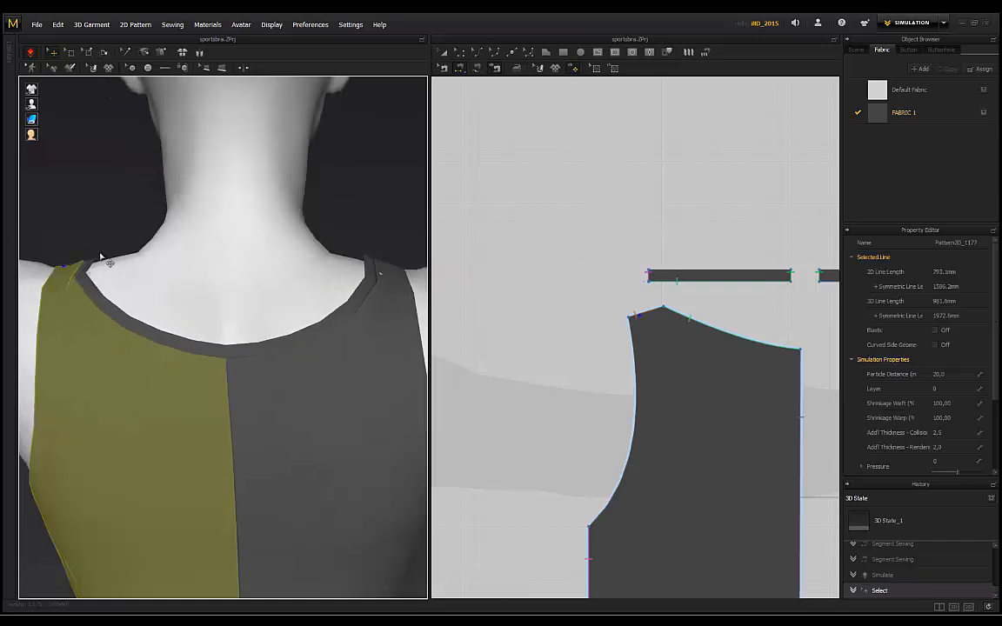
click(92, 263)
click(70, 235)
scroll(73, 236, down, 3)
right_drag(116, 266, 262, 278)
click(270, 259)
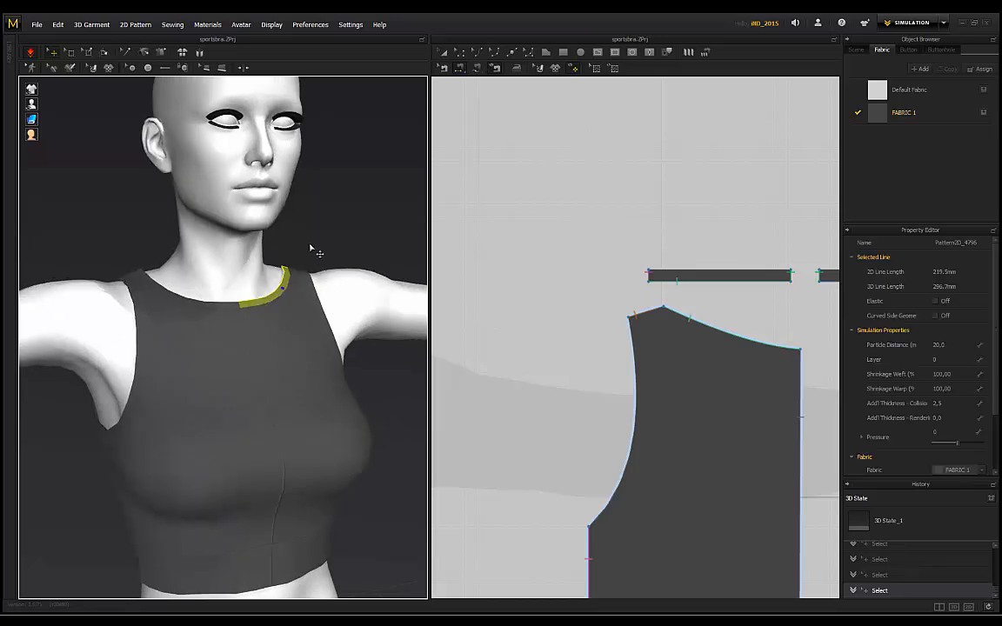
click(311, 250)
right_drag(312, 250, 139, 253)
click(135, 271)
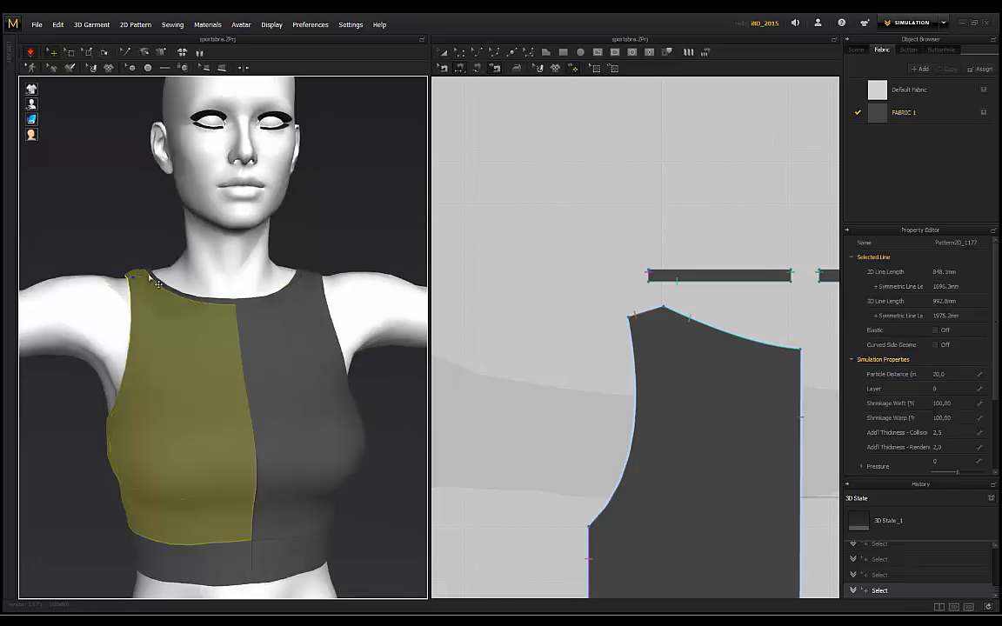
click(162, 280)
scroll(167, 282, up, 5)
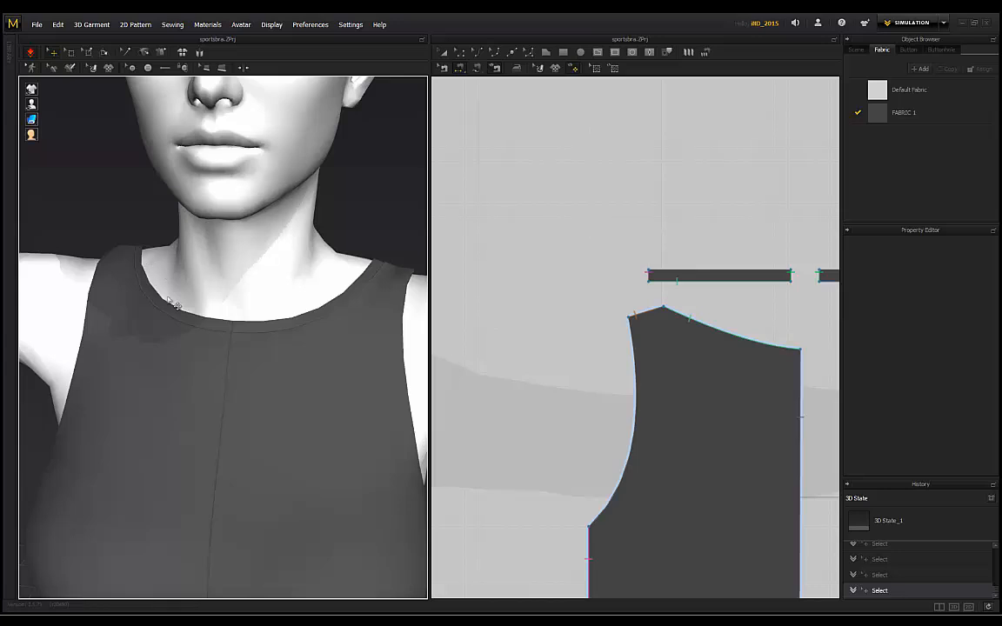
scroll(337, 309, down, 5)
right_drag(358, 242, 15, 422)
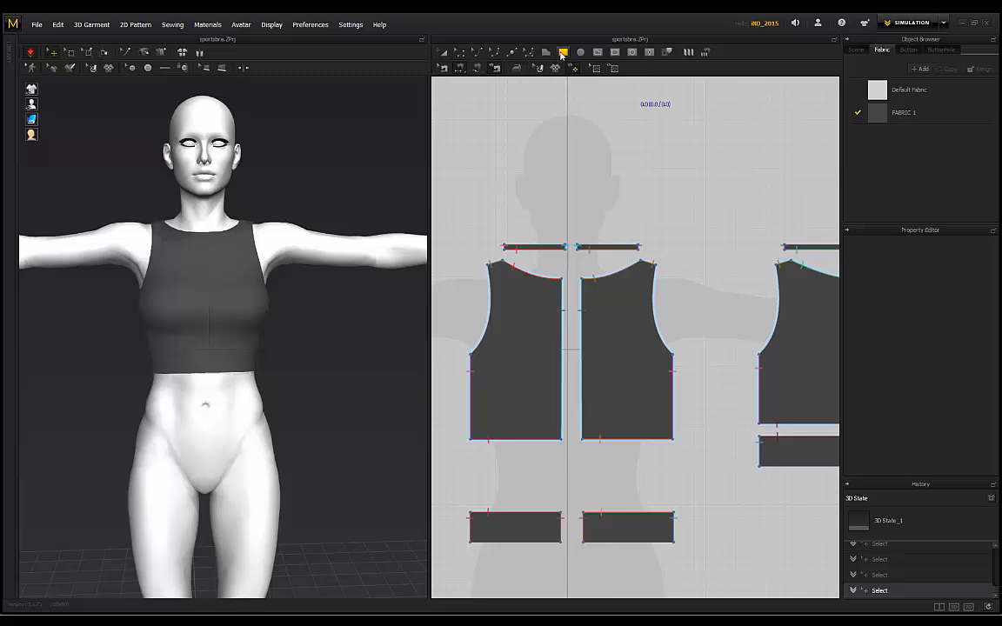
Step: Draw a 288.2 mm strip beside the left front armhole and paste a copy at the right
click(562, 53)
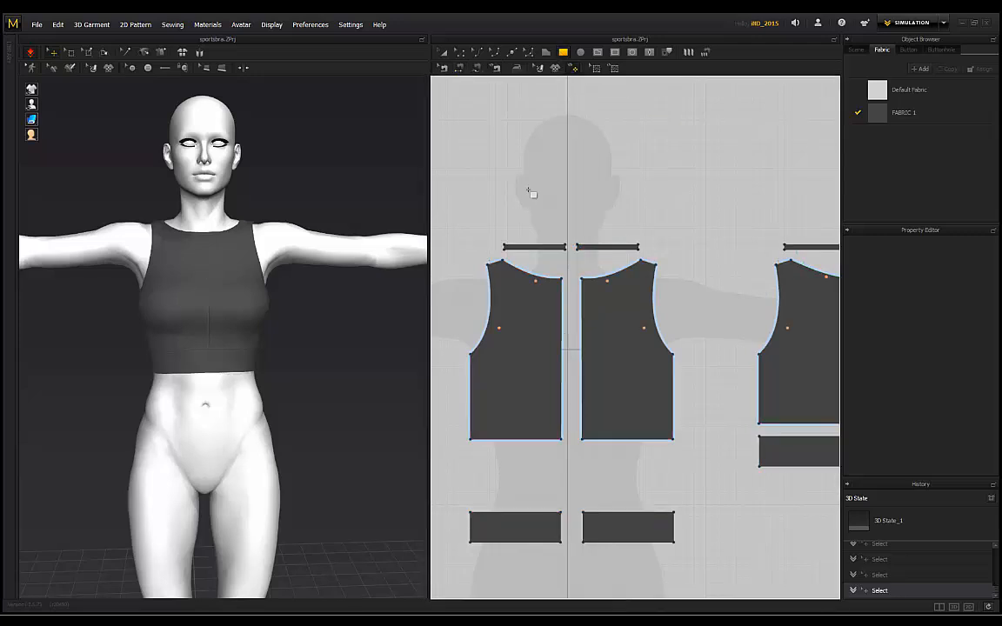
middle_drag(531, 190, 615, 164)
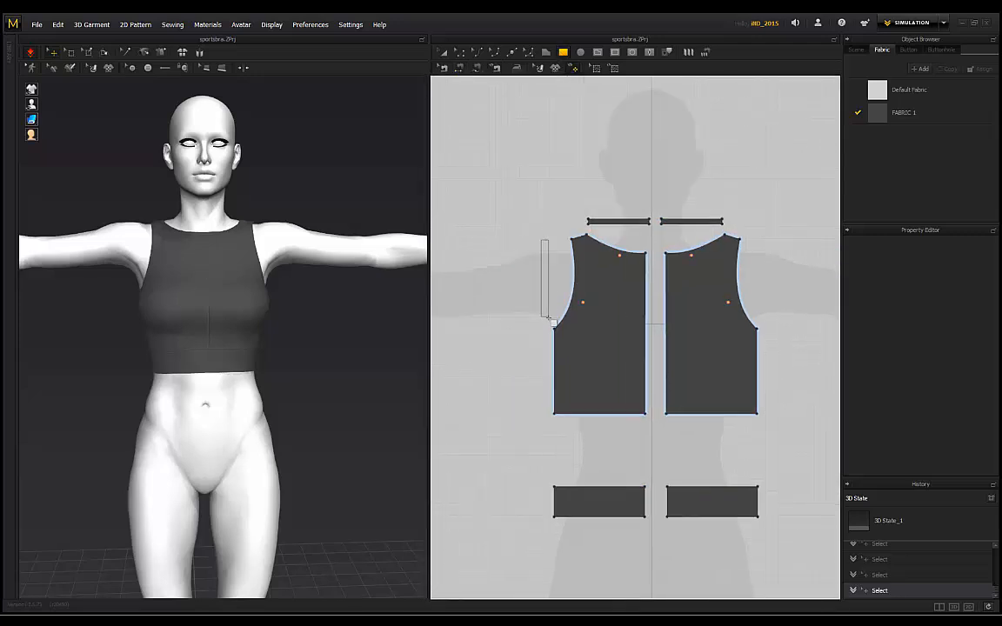
drag(551, 321, 550, 321)
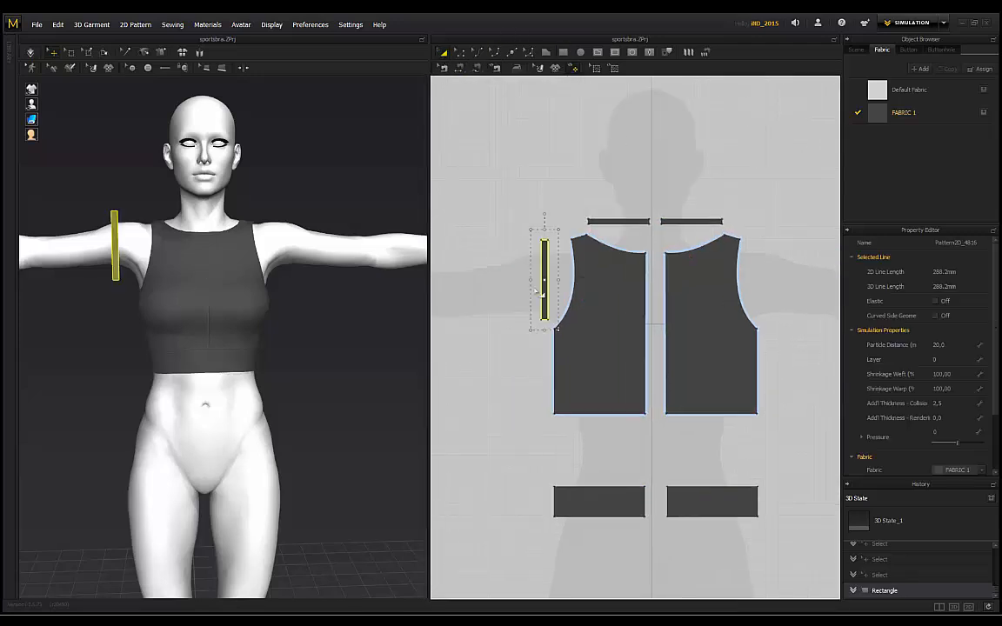
key(ctrl+v)
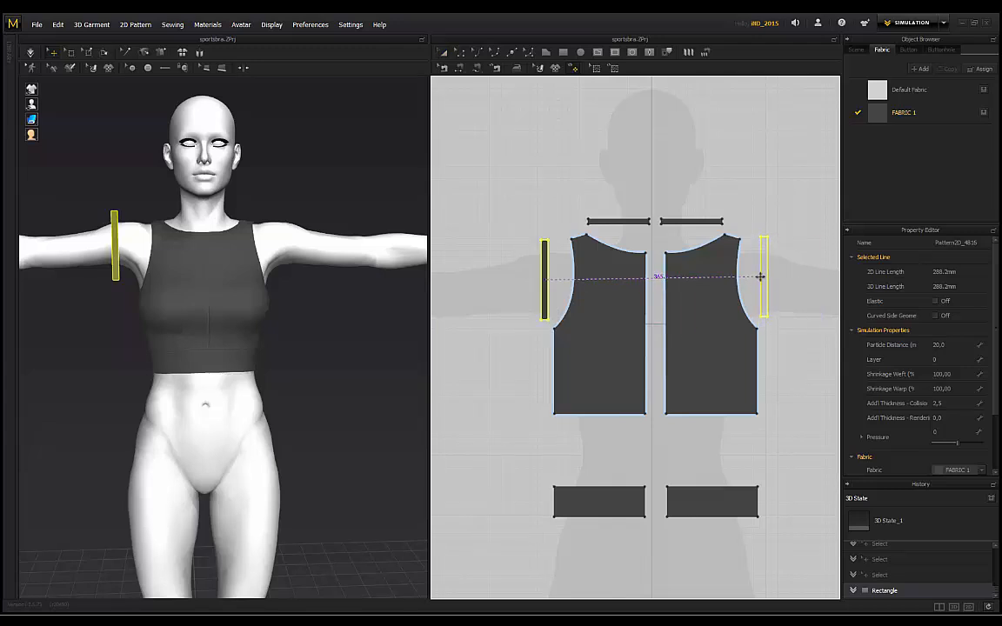
click(759, 277)
Step: Copy both armhole strips and place the copies at the back pieces' armholes
scroll(567, 277, down, 3)
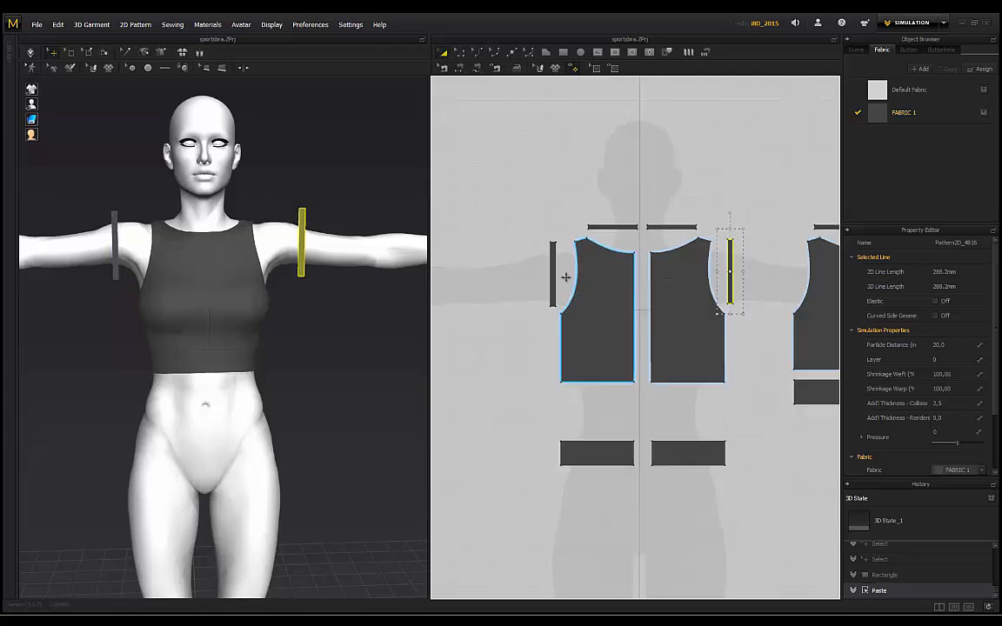
click(553, 274)
shift+click(695, 278)
middle_drag(724, 272, 587, 267)
key(ctrl+c)
key(ctrl+v)
click(674, 268)
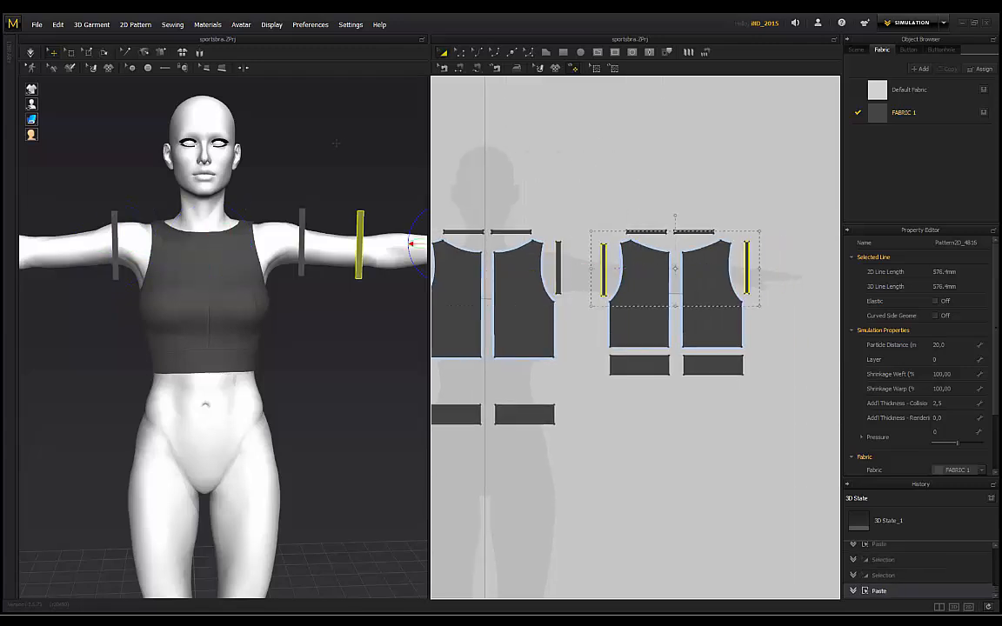
right_drag(278, 208, 324, 209)
Step: Flip the pasted back armhole strips horizontally and move them beside the avatar's back armholes
right_click(294, 256)
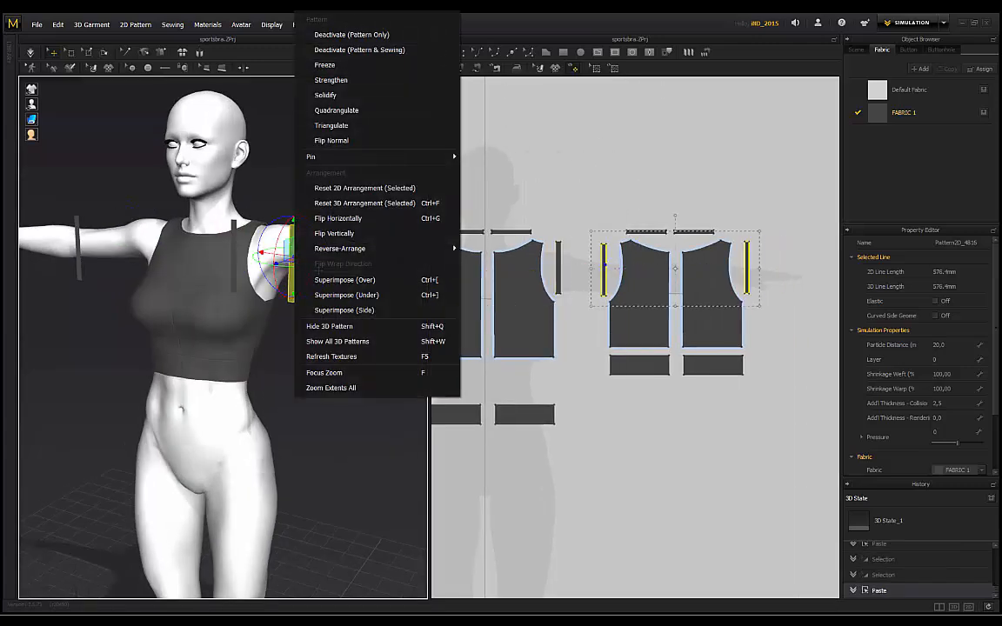
click(330, 217)
right_drag(330, 217, 229, 232)
right_drag(242, 170, 158, 251)
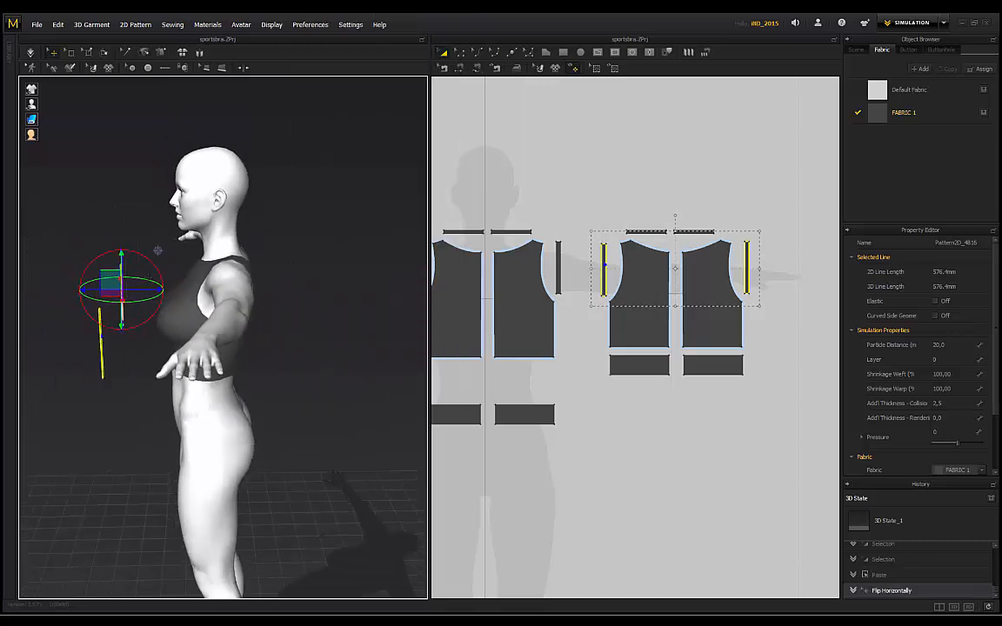
drag(152, 291, 267, 291)
right_drag(268, 291, 113, 273)
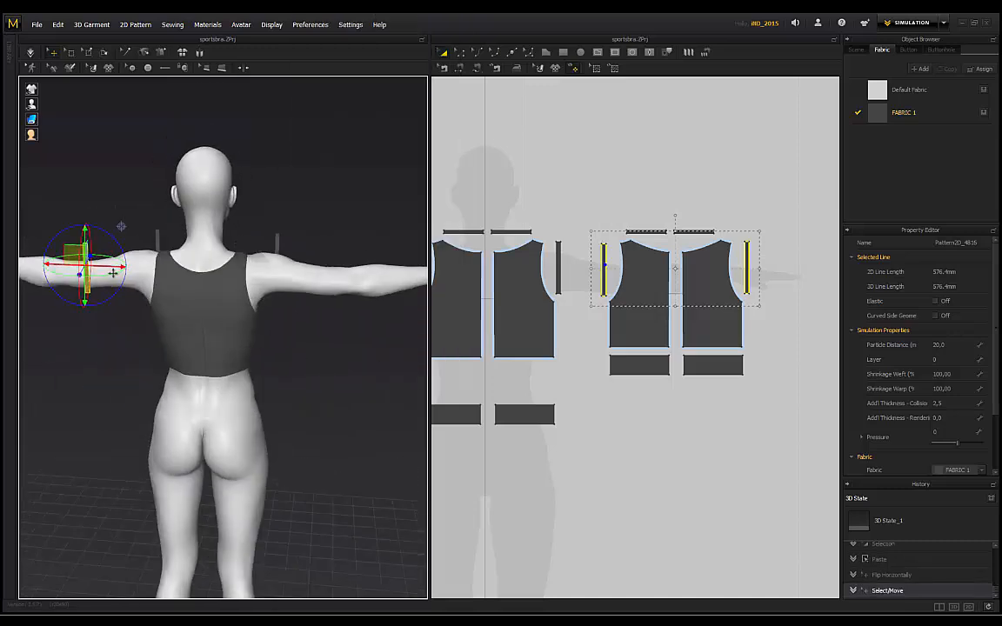
drag(113, 271, 275, 246)
drag(304, 272, 294, 271)
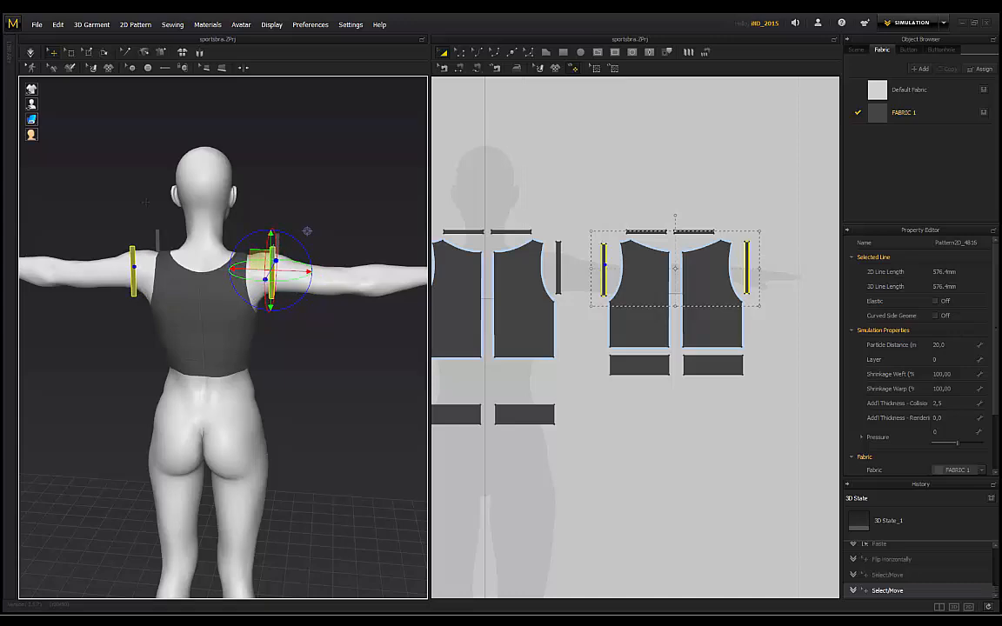
right_drag(293, 287, 388, 289)
drag(308, 215, 320, 217)
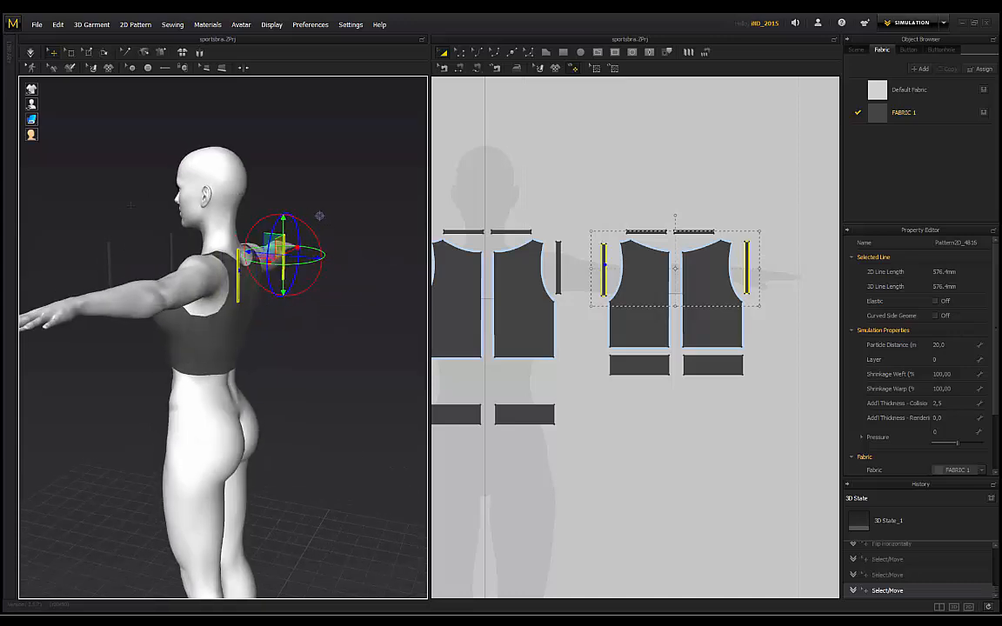
right_drag(327, 220, 205, 204)
scroll(555, 249, up, 5)
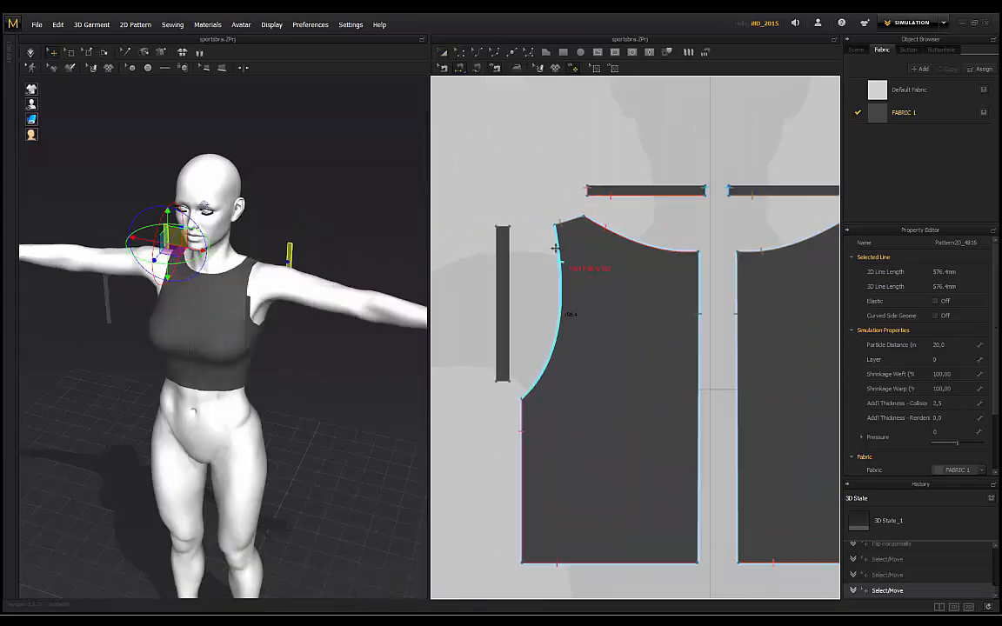
Step: Sew the first two bodice armhole edges to their binding strips
click(555, 261)
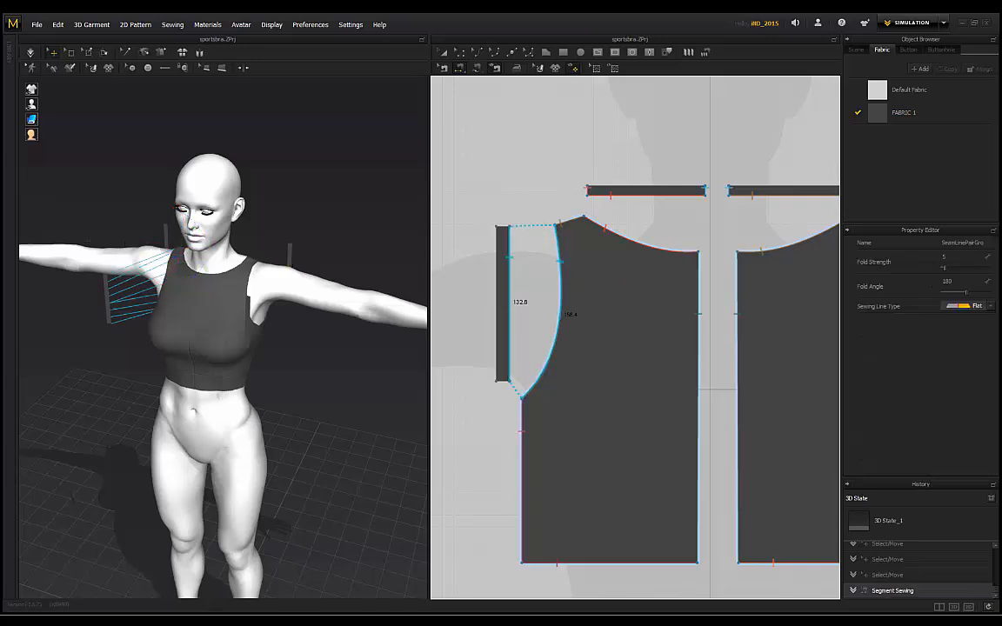
right_drag(130, 213, 178, 213)
scroll(675, 228, down, 3)
middle_drag(828, 244, 711, 241)
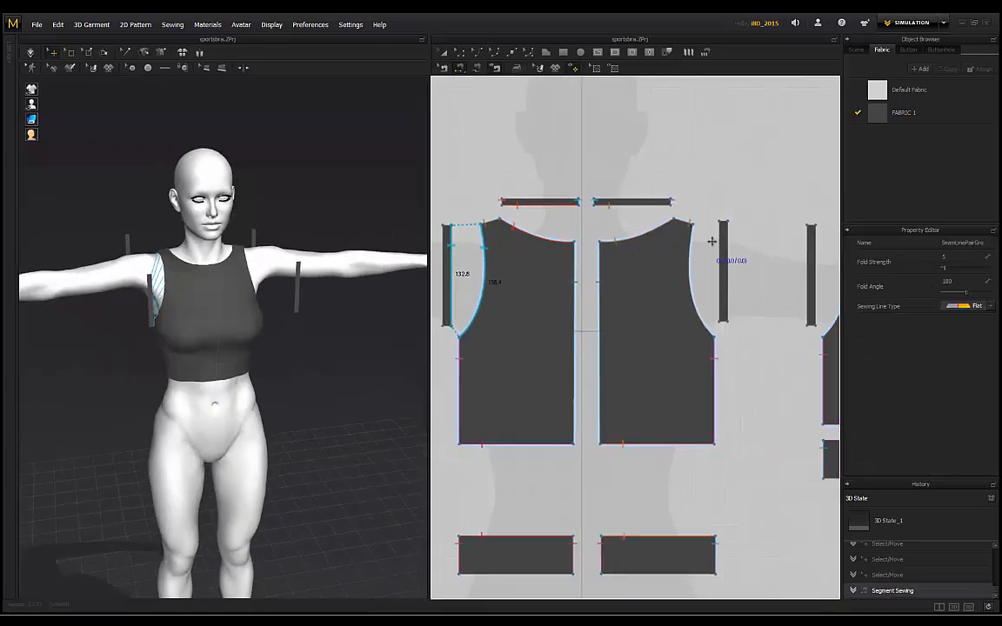
click(692, 246)
middle_drag(738, 197, 583, 205)
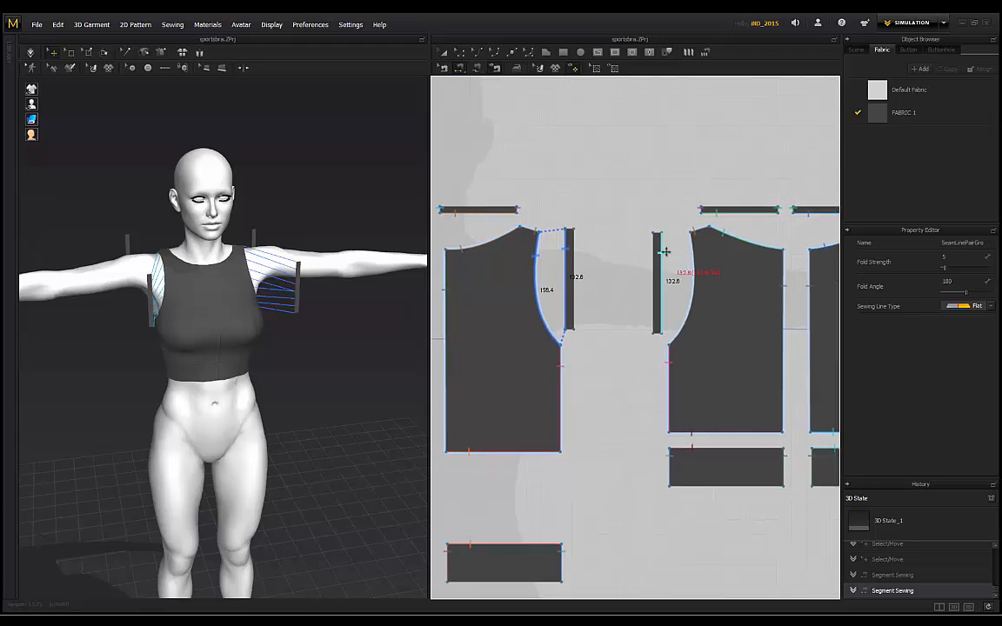
Step: Sew the remaining armholes to their strips and inspect all four seams around the avatar
click(695, 270)
middle_drag(808, 234, 595, 239)
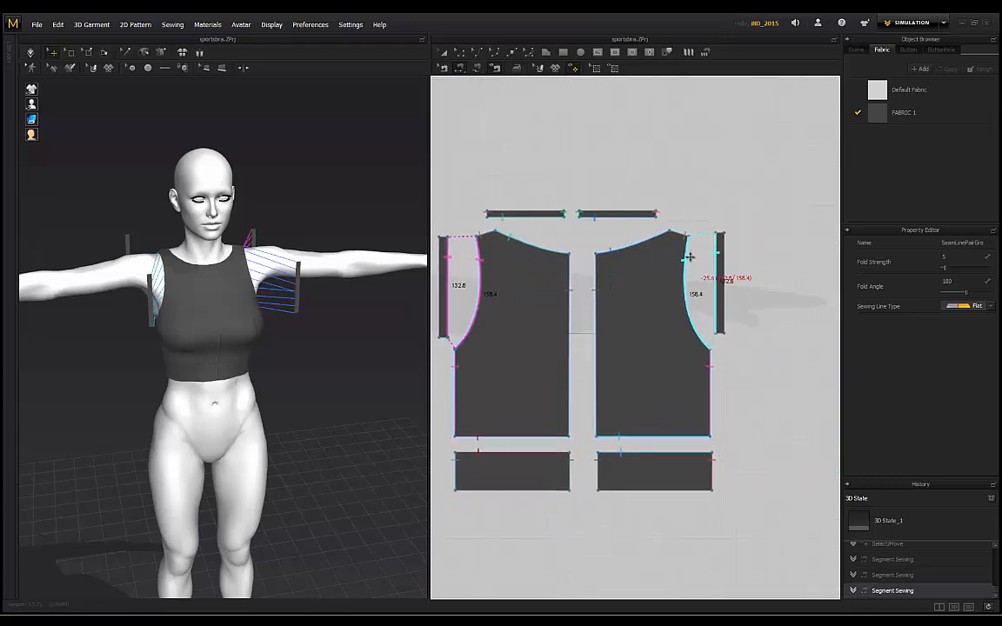
click(688, 257)
middle_drag(456, 197, 567, 198)
scroll(139, 187, up, 4)
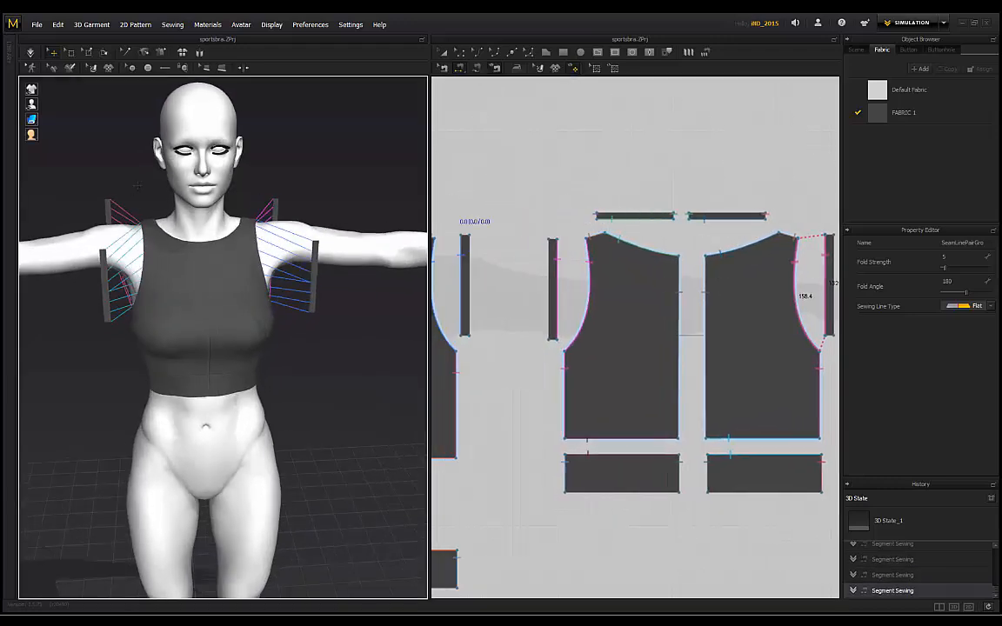
right_drag(400, 190, 79, 216)
Step: Seam the top ends of the two armhole binding strips together
click(159, 272)
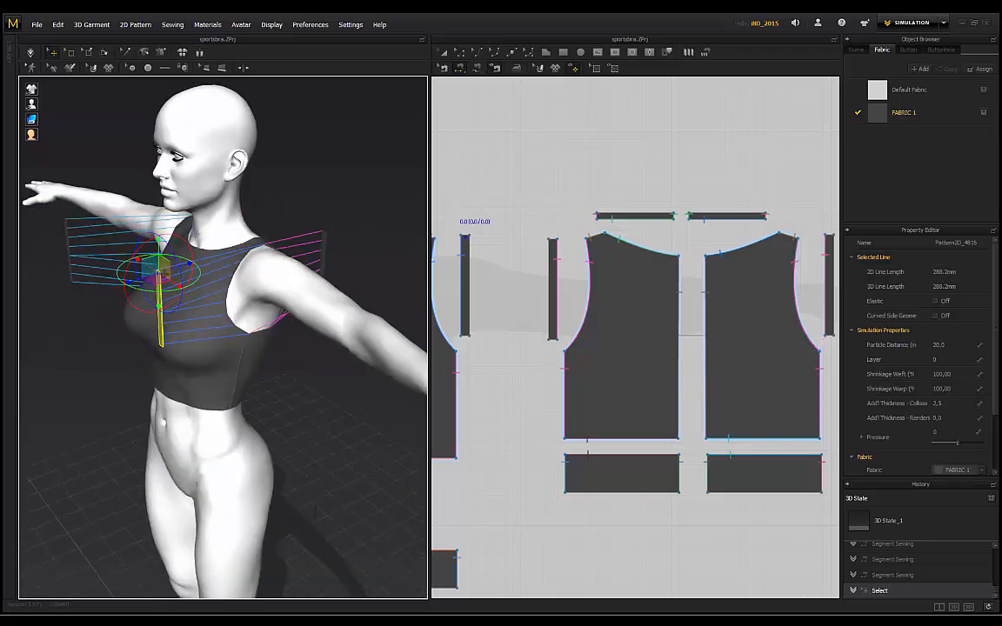
middle_drag(476, 216, 605, 233)
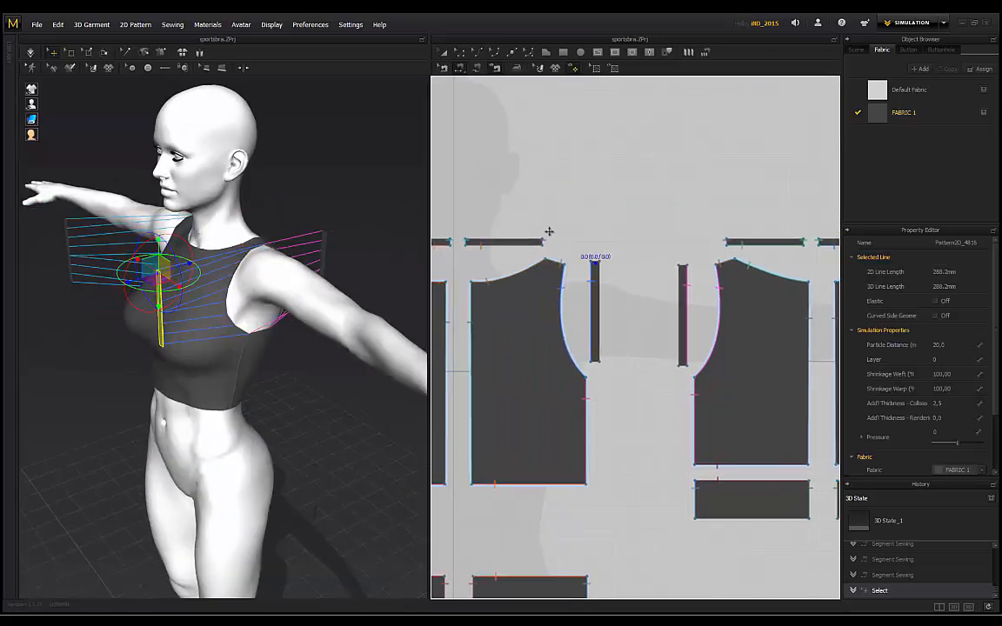
middle_drag(529, 235, 616, 231)
middle_drag(485, 230, 556, 231)
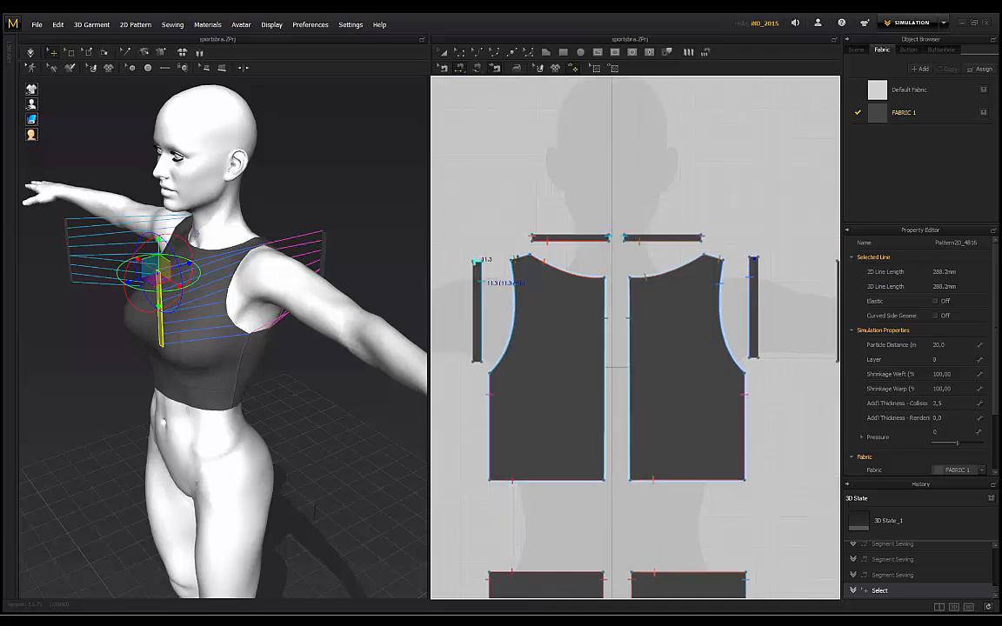
click(741, 257)
right_drag(278, 200, 231, 279)
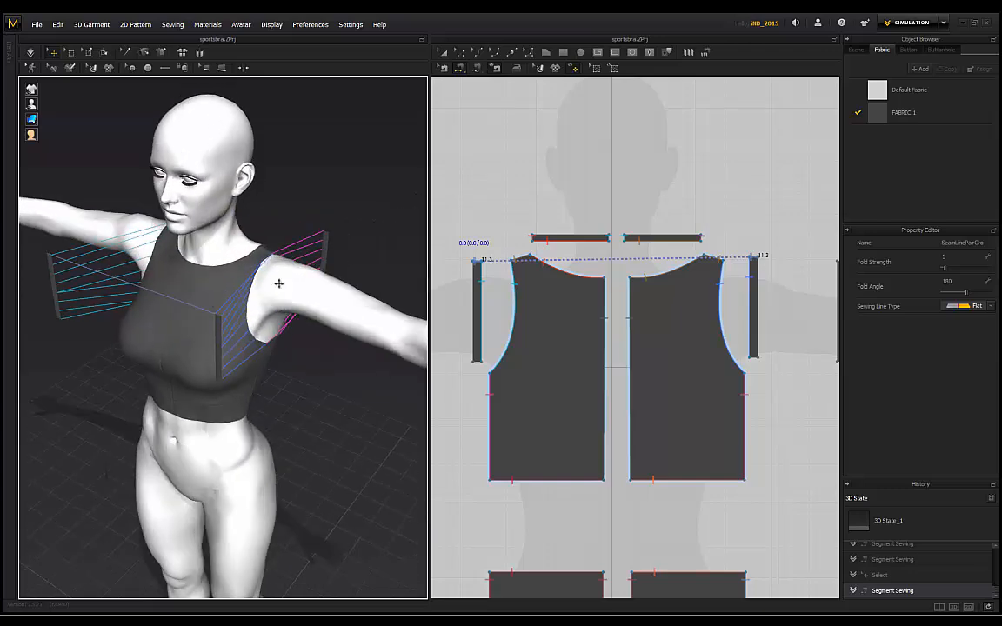
Step: Select and inspect the binding strip's side edge from the avatar's front and side
click(218, 348)
mouse_move(296, 216)
right_down()
mouse_move(226, 211)
mouse_move(211, 165)
mouse_move(279, 193)
mouse_move(273, 186)
mouse_move(337, 156)
mouse_move(333, 186)
mouse_move(290, 232)
right_up()
click(196, 202)
scroll(233, 206, up, 2)
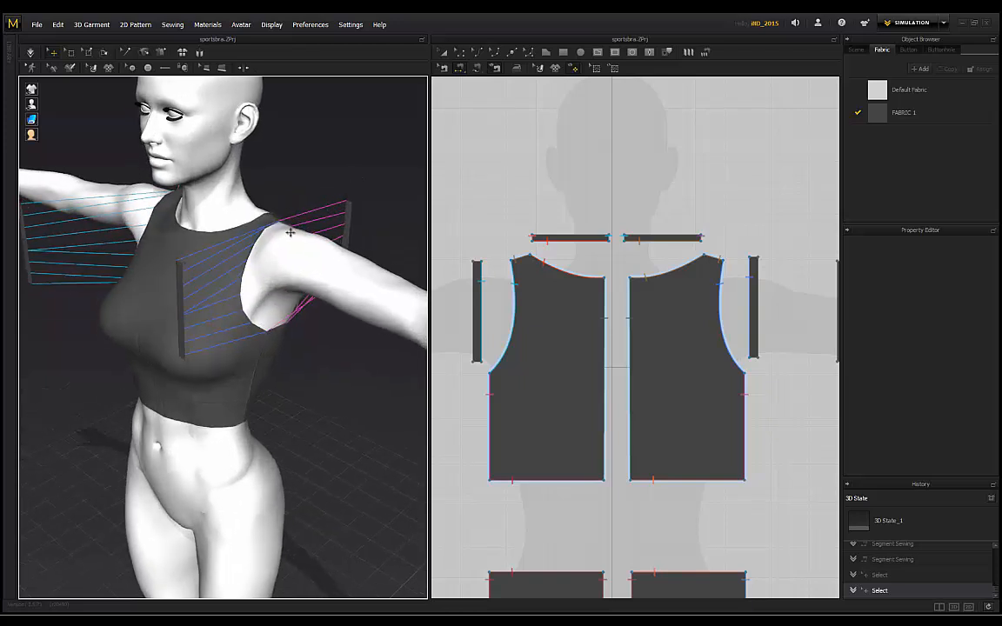
click(182, 295)
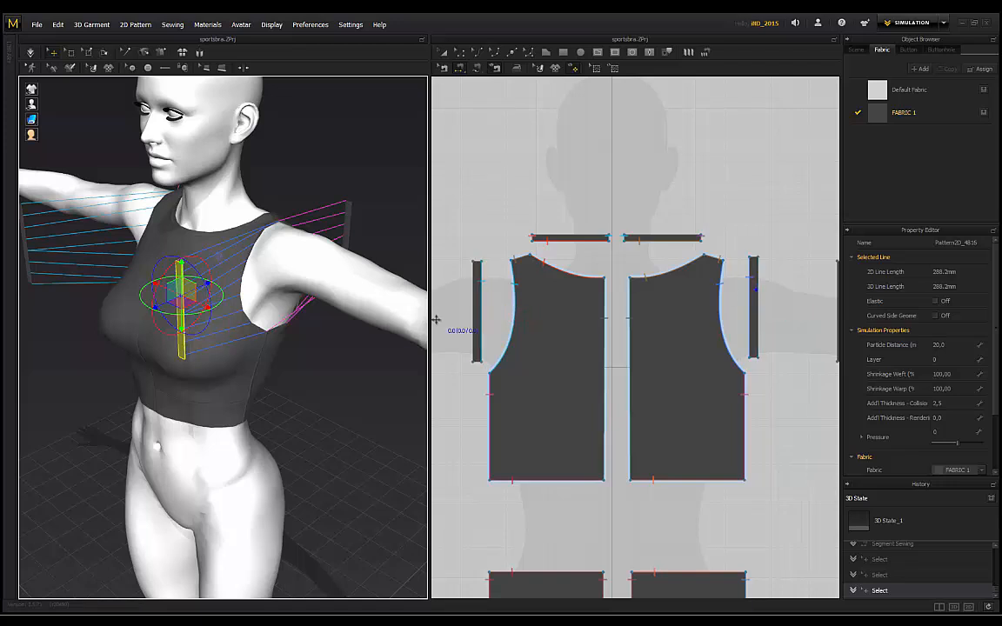
Step: Try seaming the two strips' long edges together, then undo both trial seams
click(472, 292)
click(756, 289)
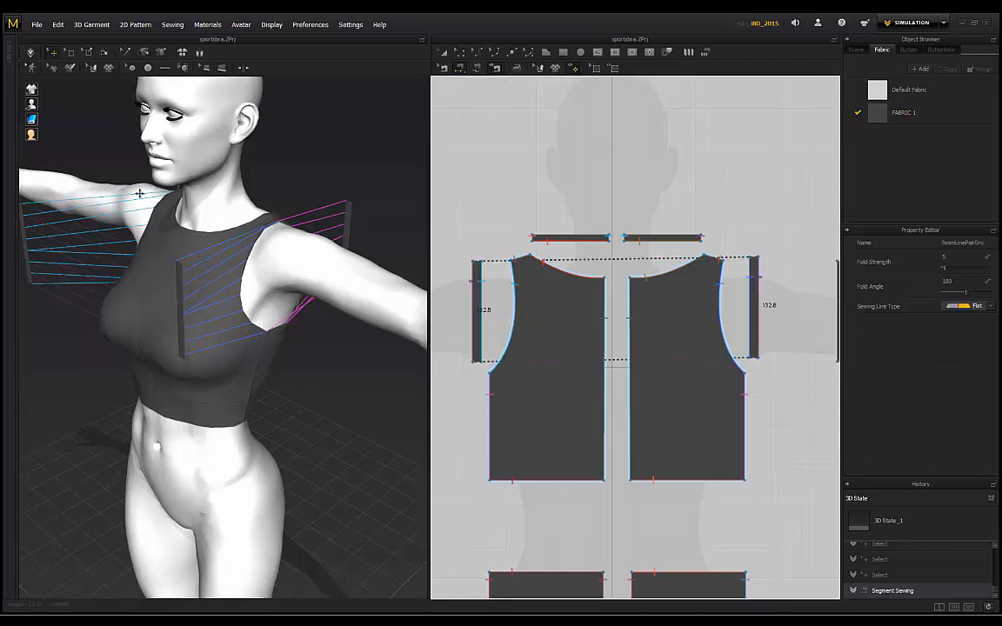
right_drag(138, 195, 223, 204)
key(ctrl+z)
click(483, 283)
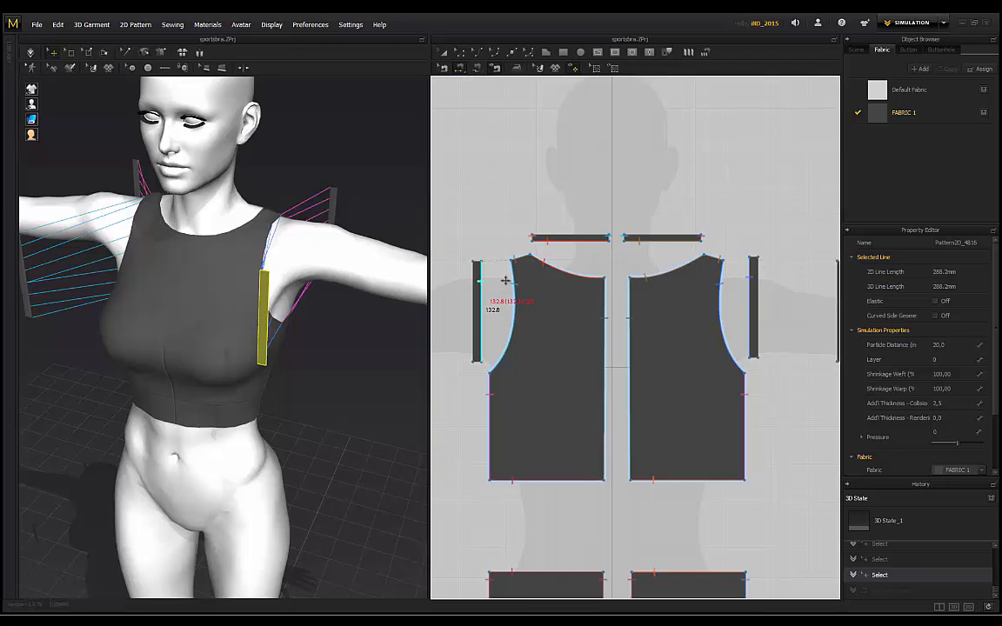
click(756, 304)
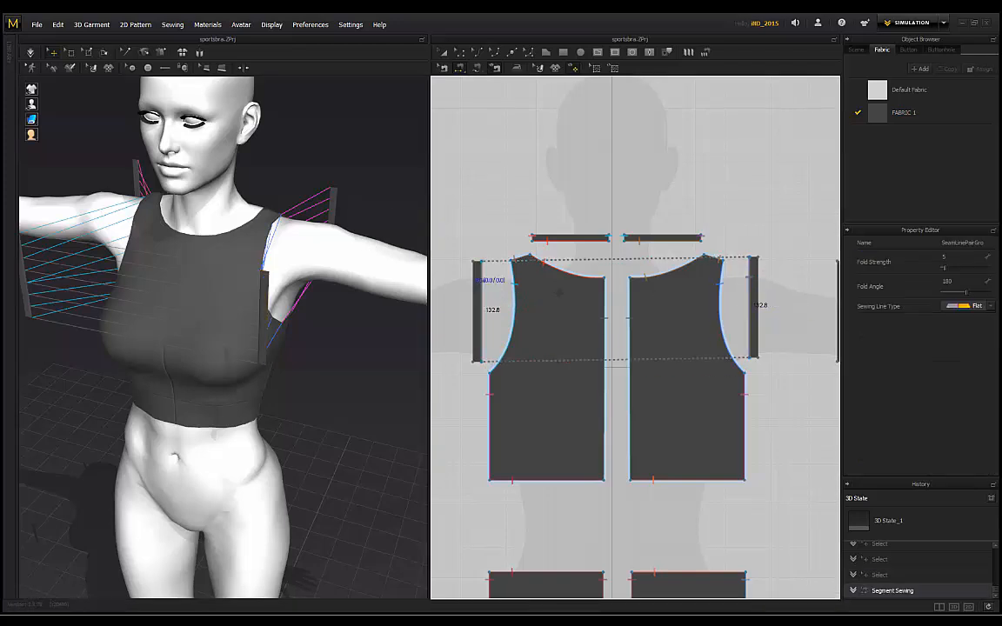
key(ctrl+z)
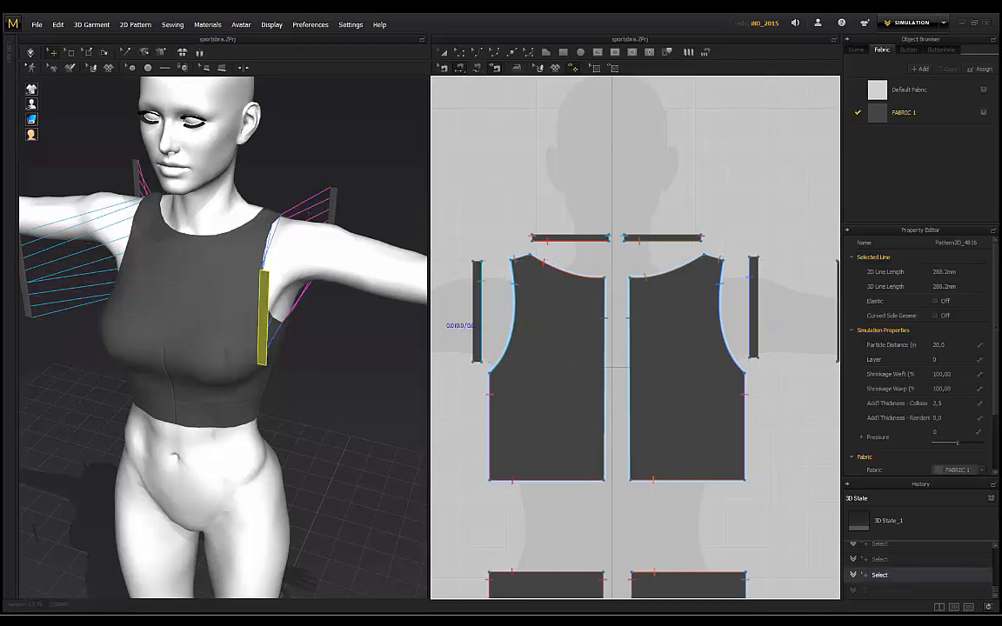
key(space)
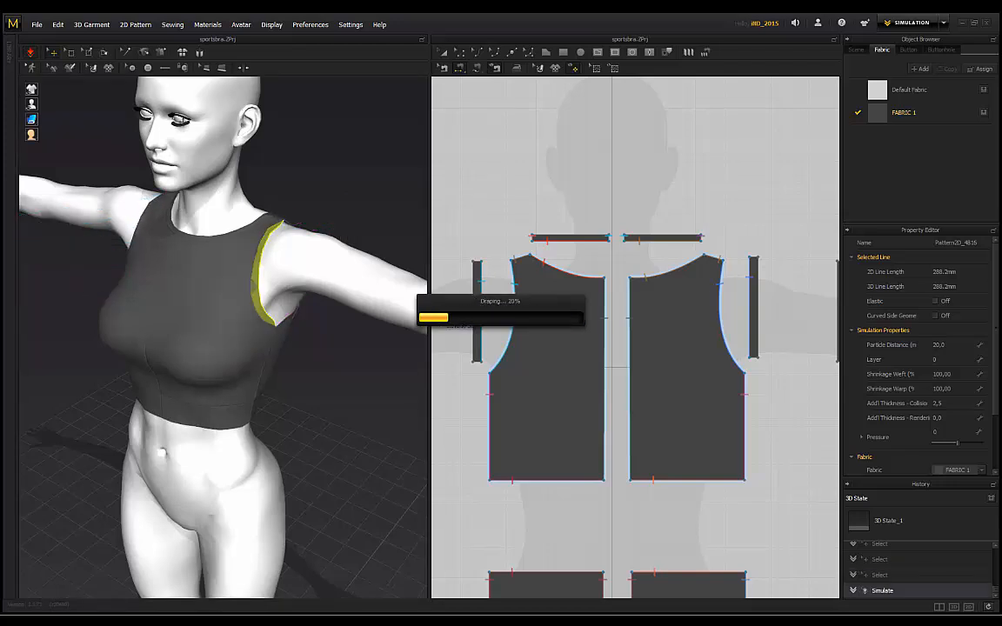
scroll(259, 315, up, 10)
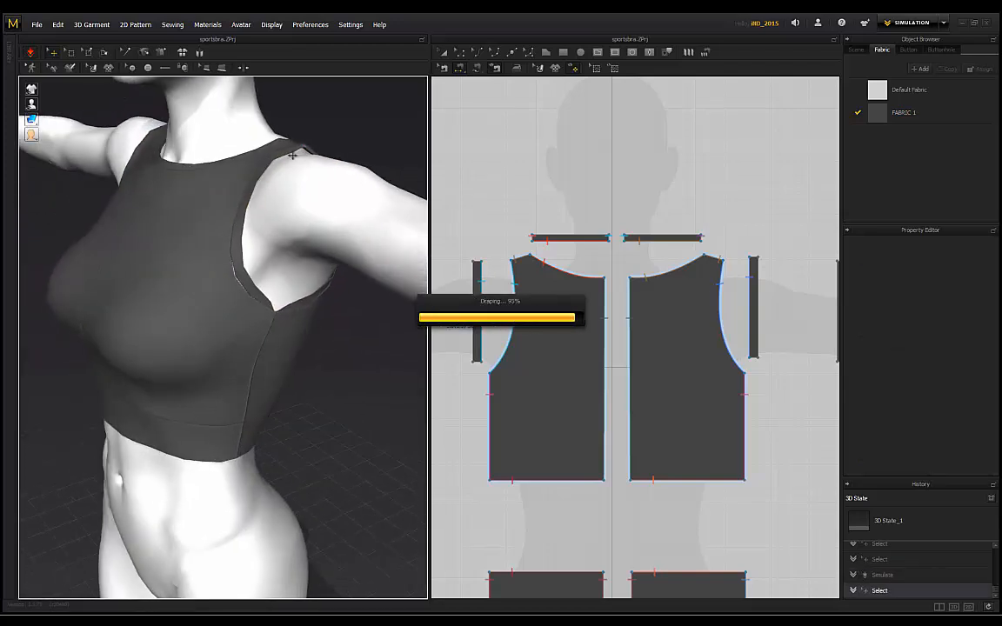
click(293, 299)
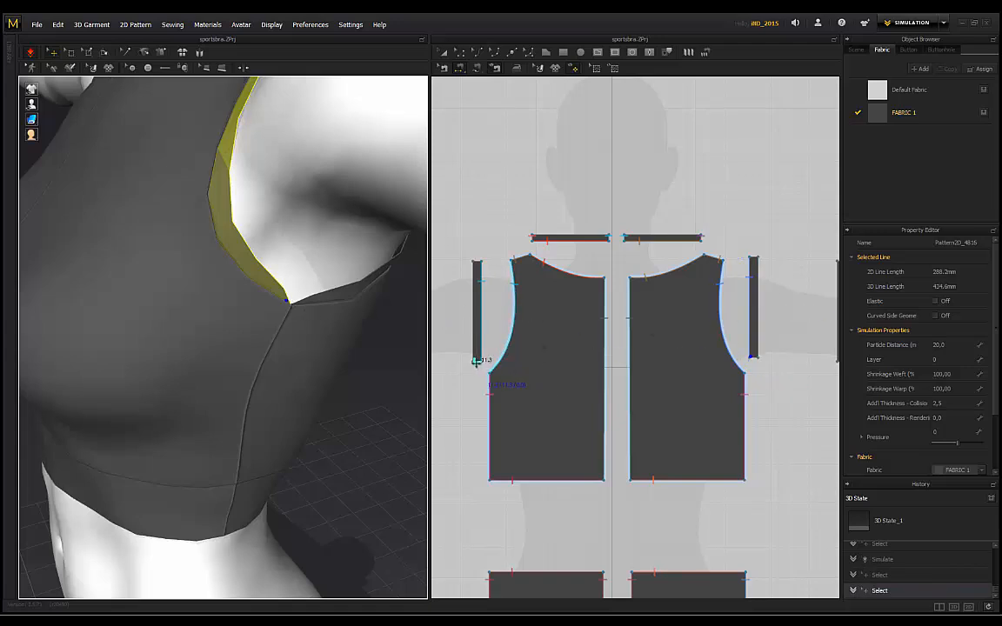
click(476, 361)
click(753, 357)
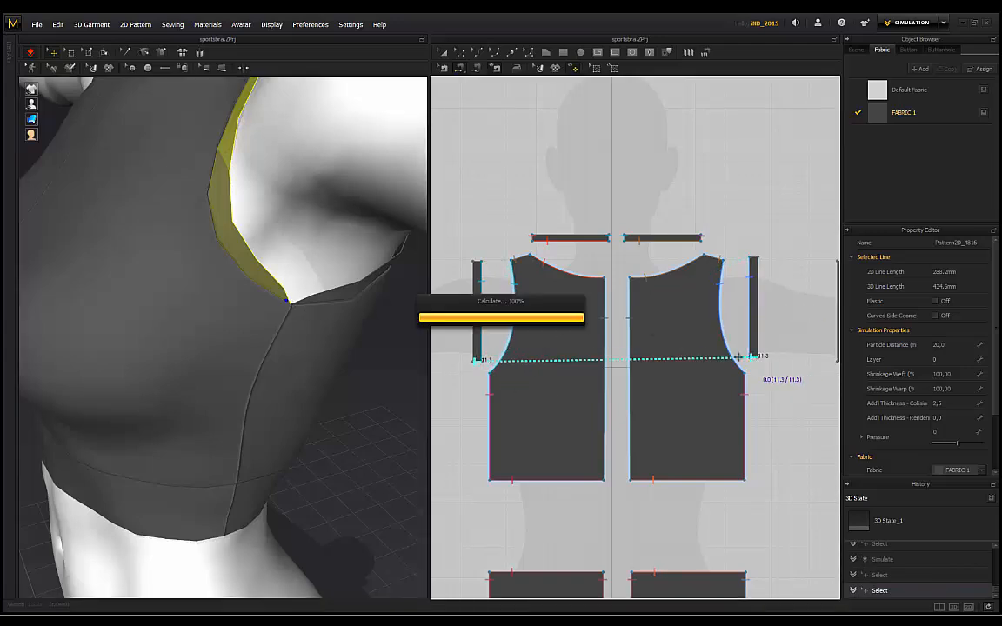
scroll(297, 293, down, 5)
right_drag(163, 226, 339, 303)
key(ctrl+z)
key(ctrl+z)
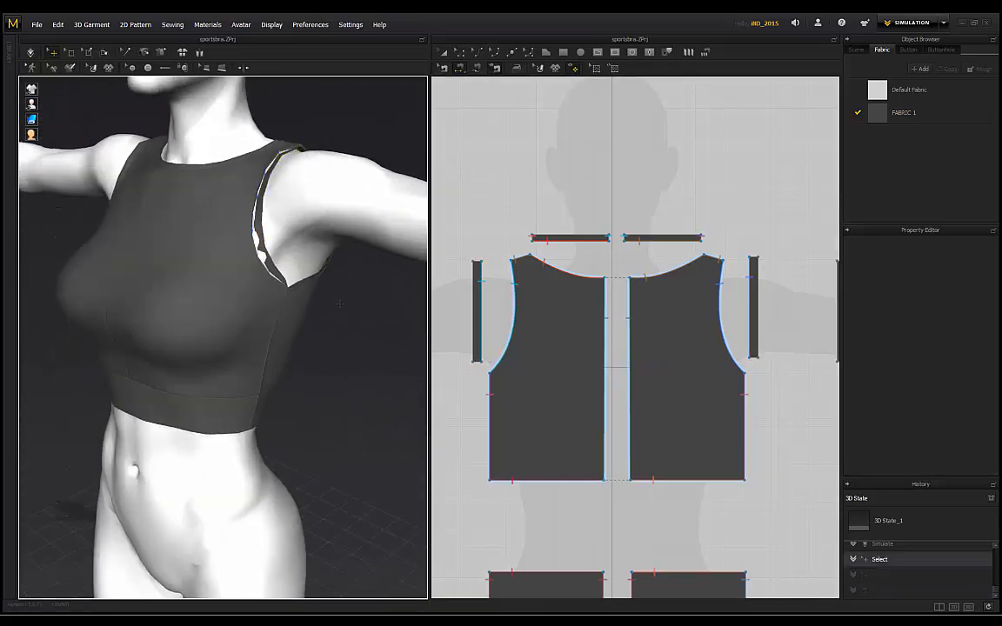
key(ctrl+z)
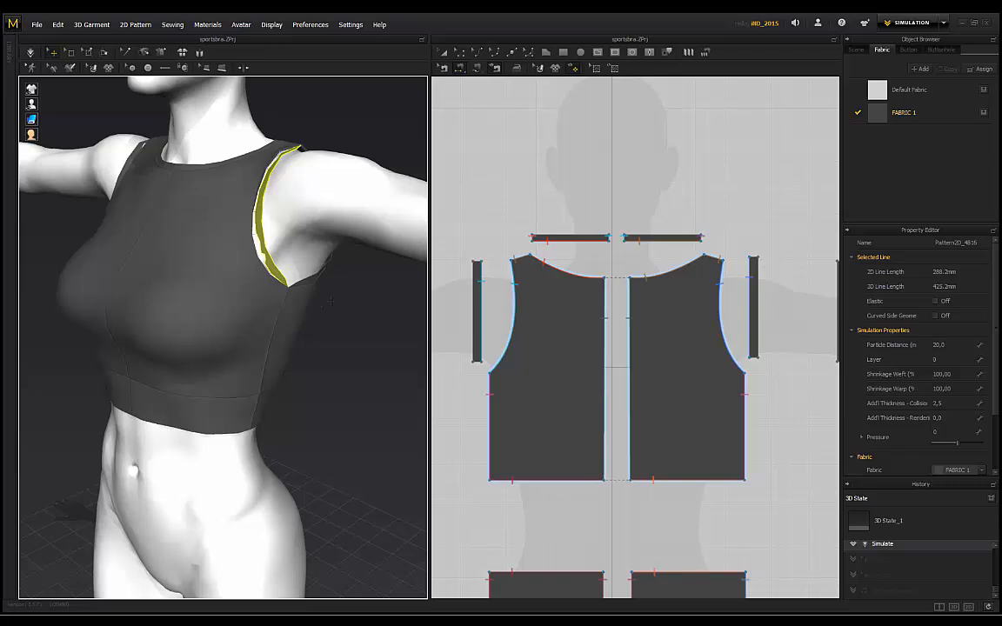
key(ctrl+z)
right_drag(331, 301, 355, 238)
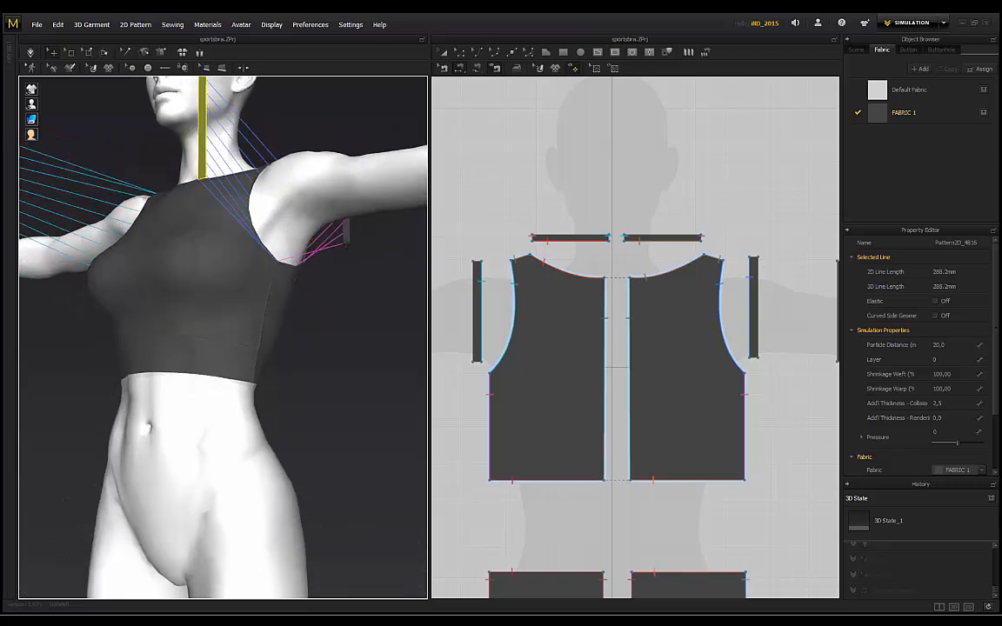
Step: Select the armhole strap pieces and seam the two strap bottoms together
click(345, 230)
click(202, 175)
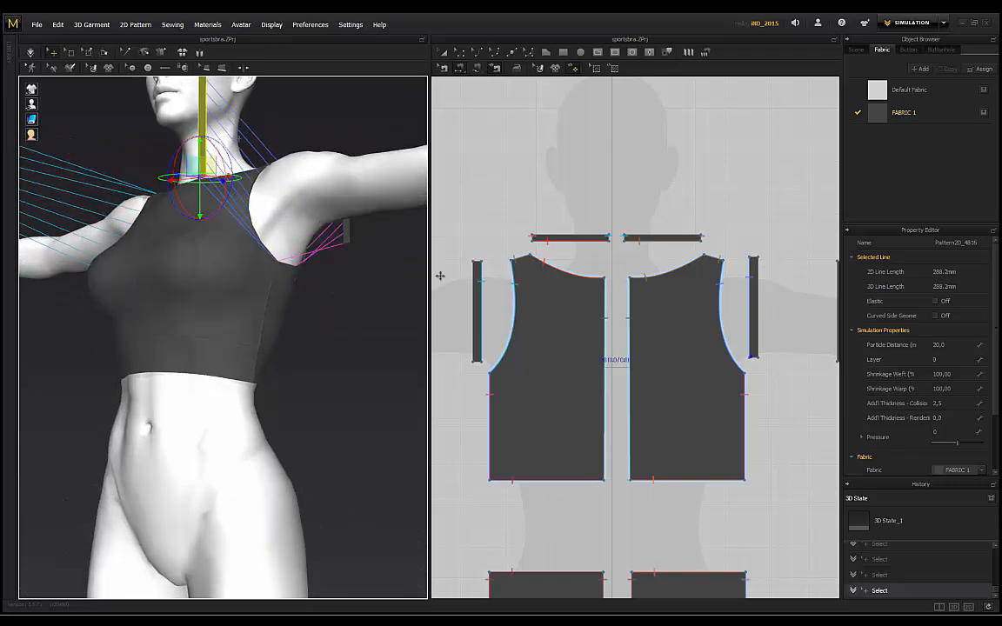
click(345, 230)
scroll(765, 314, down, 3)
middle_drag(769, 313, 579, 304)
scroll(587, 326, up, 5)
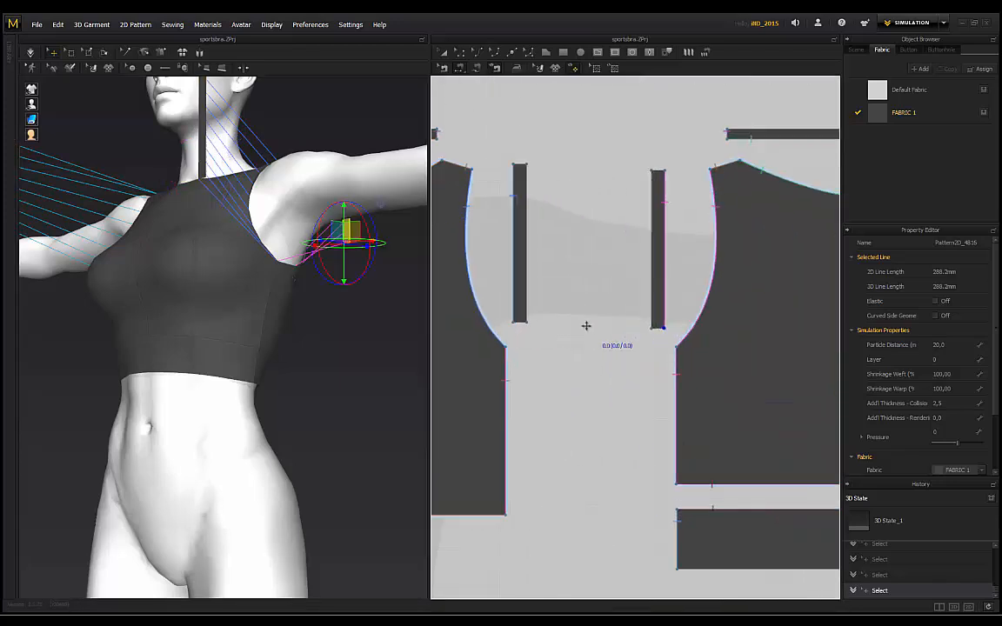
click(656, 329)
right_drag(287, 272, 304, 207)
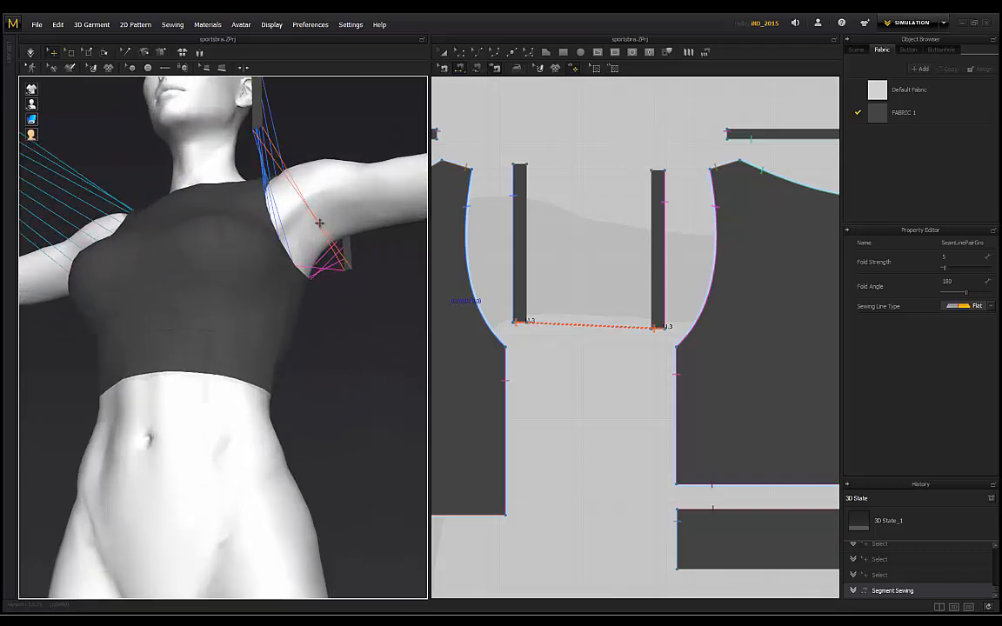
Step: Re-sew the left strap's bottom edge to the right strap after undoing a misplaced seam
click(519, 322)
scroll(519, 321, up, 3)
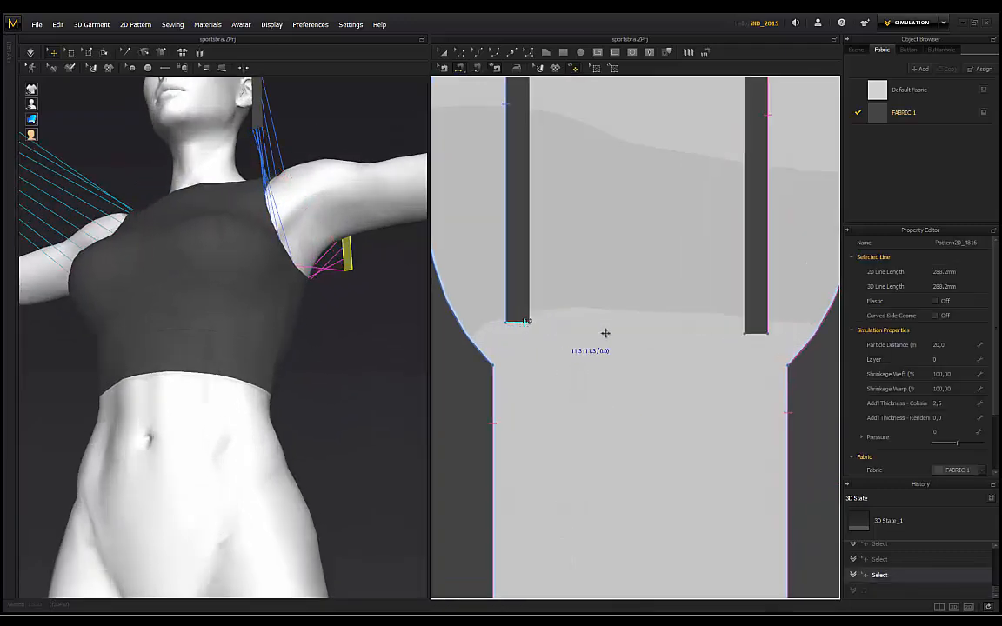
click(648, 326)
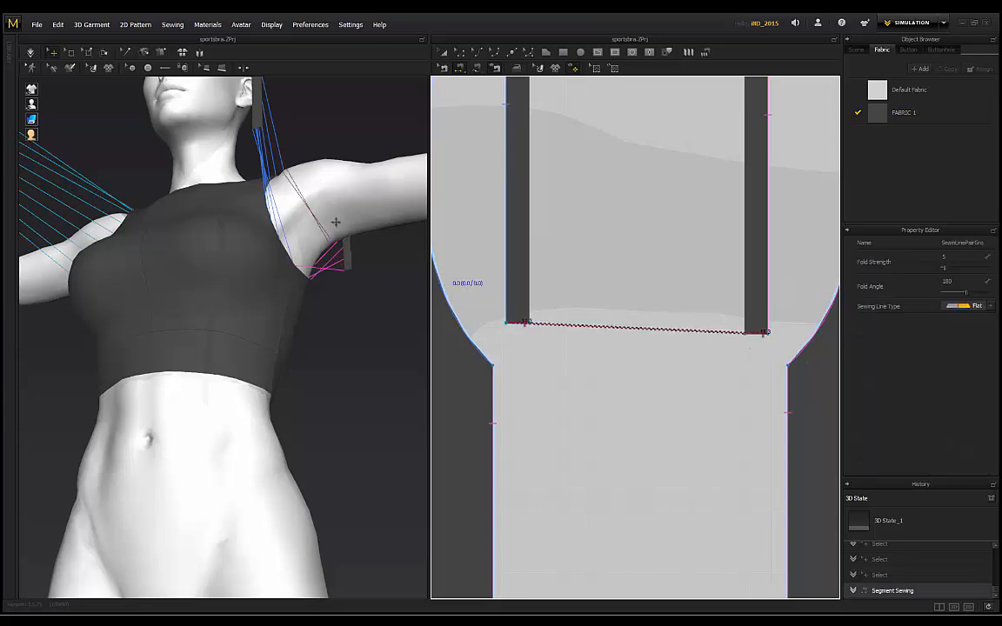
key(ctrl+z)
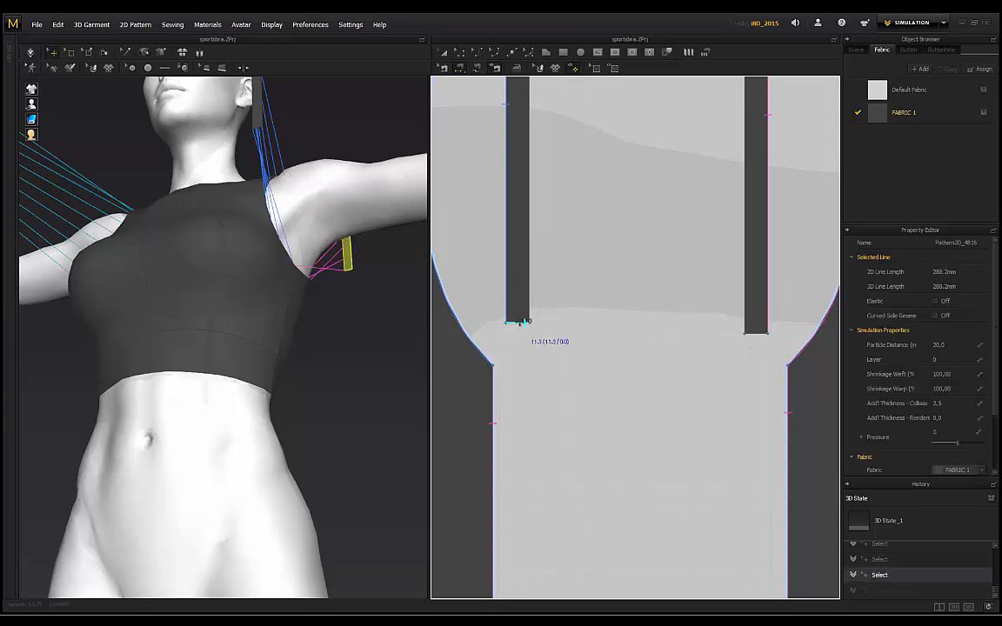
click(760, 333)
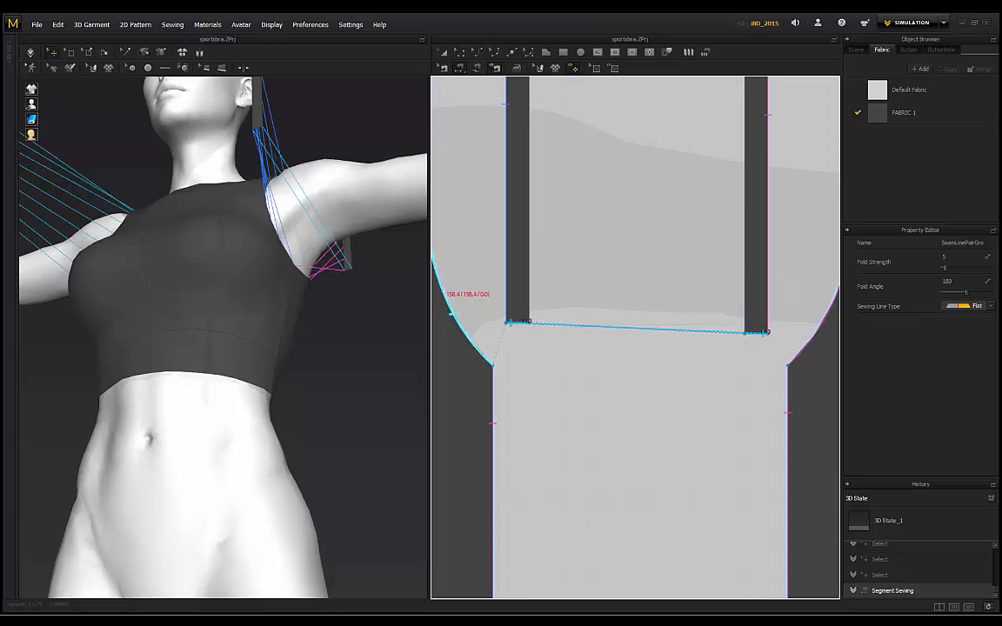
scroll(282, 199, down, 3)
Step: Sew the right-hand strap to the bodice side edge
scroll(552, 246, down, 8)
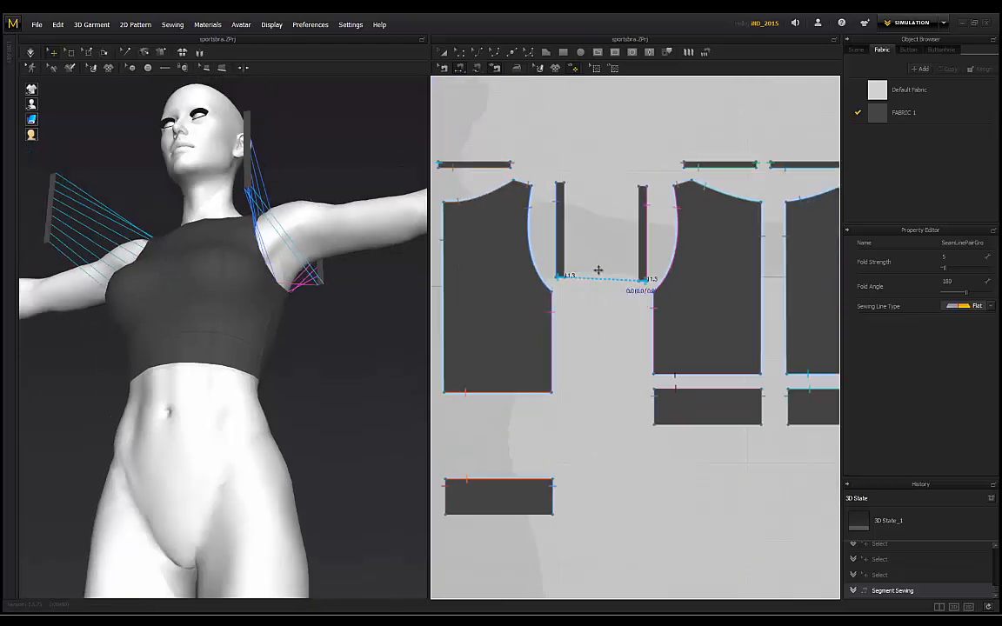
scroll(502, 276, up, 3)
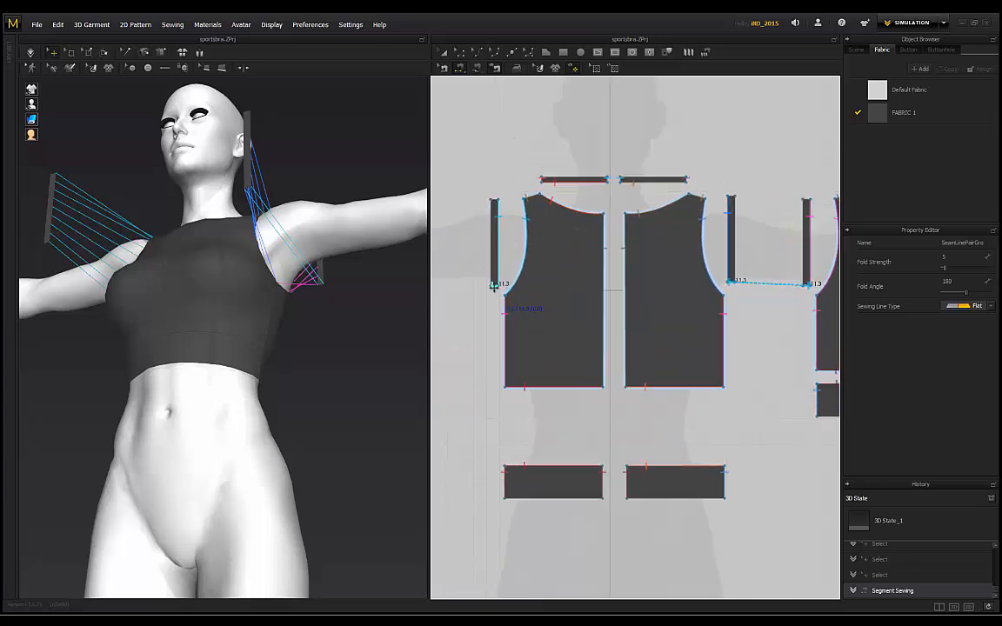
middle_drag(801, 266, 404, 217)
middle_drag(581, 210, 821, 192)
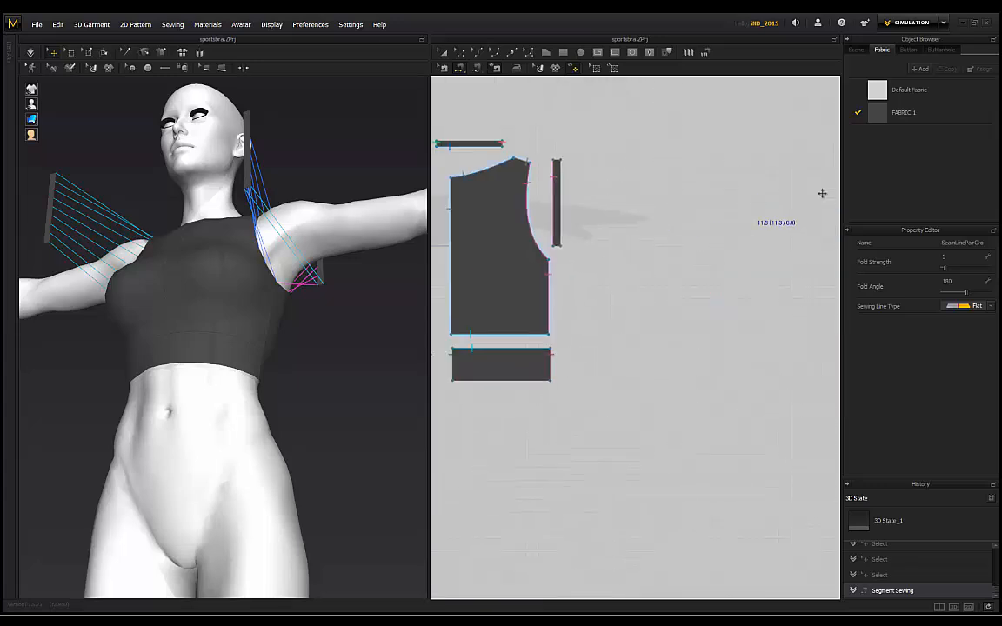
scroll(626, 224, up, 3)
click(641, 247)
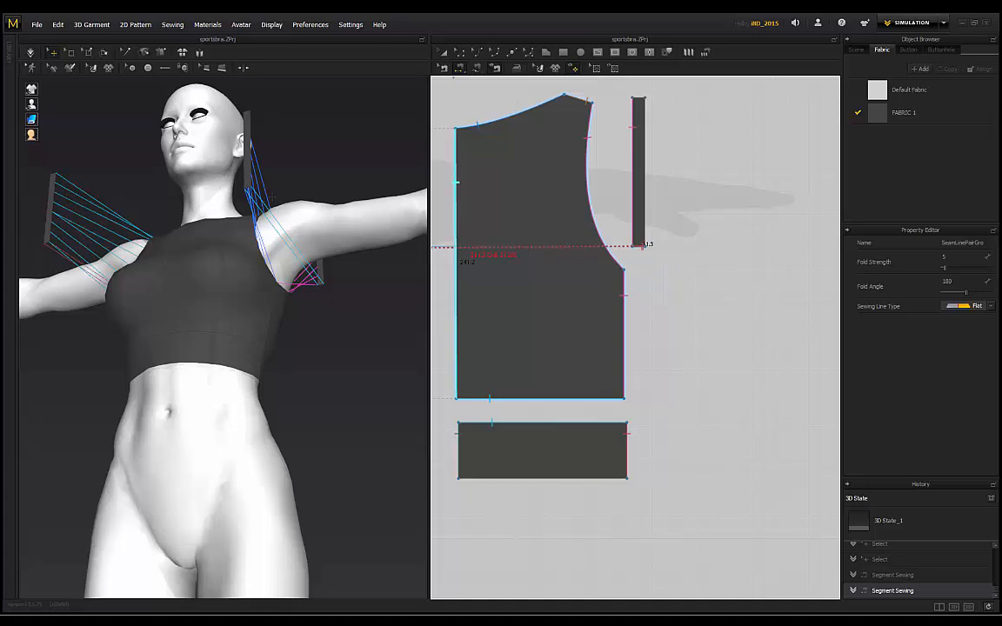
Step: Run a trial drape of the garment, then undo it to restore the seams
right_drag(163, 130, 269, 129)
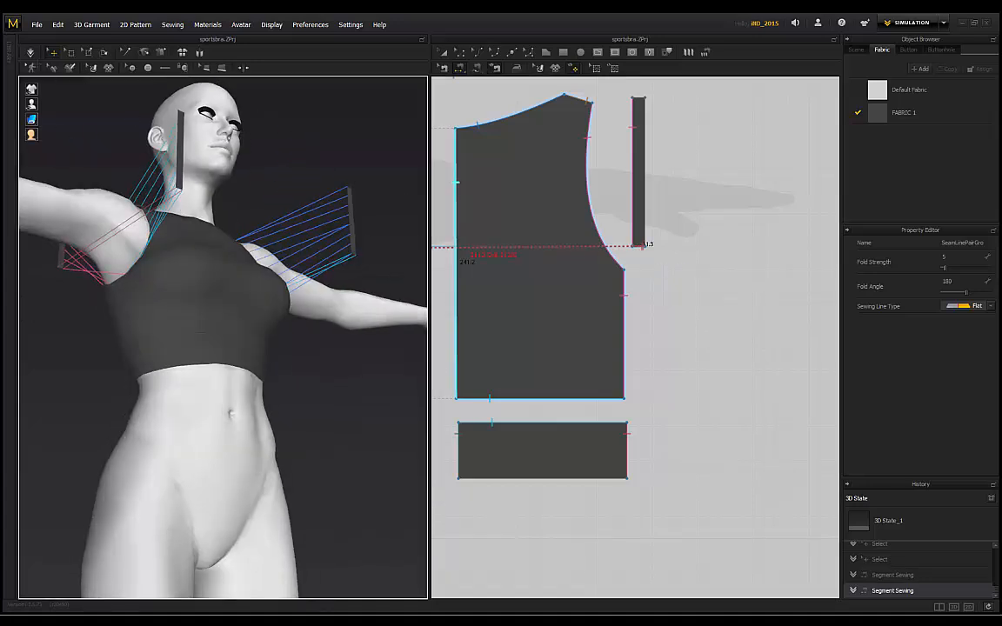
click(30, 53)
right_drag(98, 170, 244, 233)
key(ctrl+z)
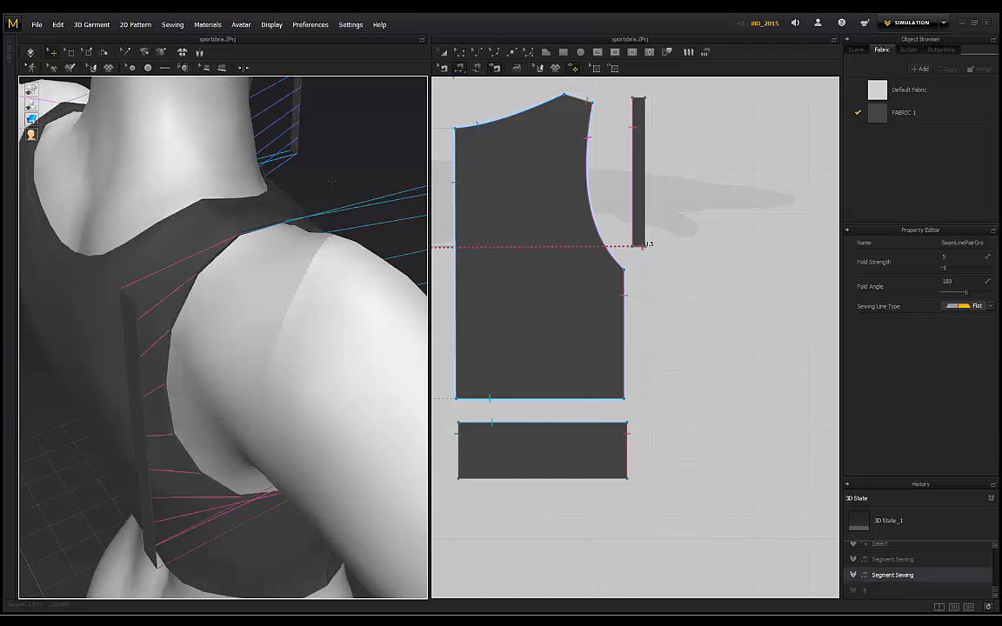
right_drag(283, 187, 163, 240)
Step: Sew the two strap tops together
middle_drag(596, 212, 682, 230)
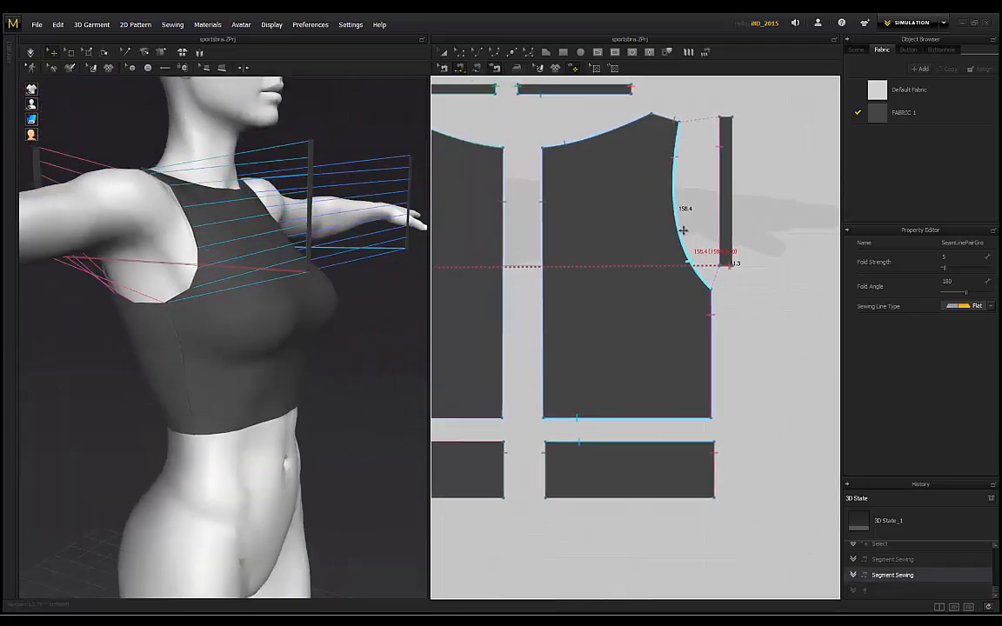
scroll(609, 228, down, 3)
middle_drag(546, 208, 666, 241)
middle_drag(549, 230, 604, 275)
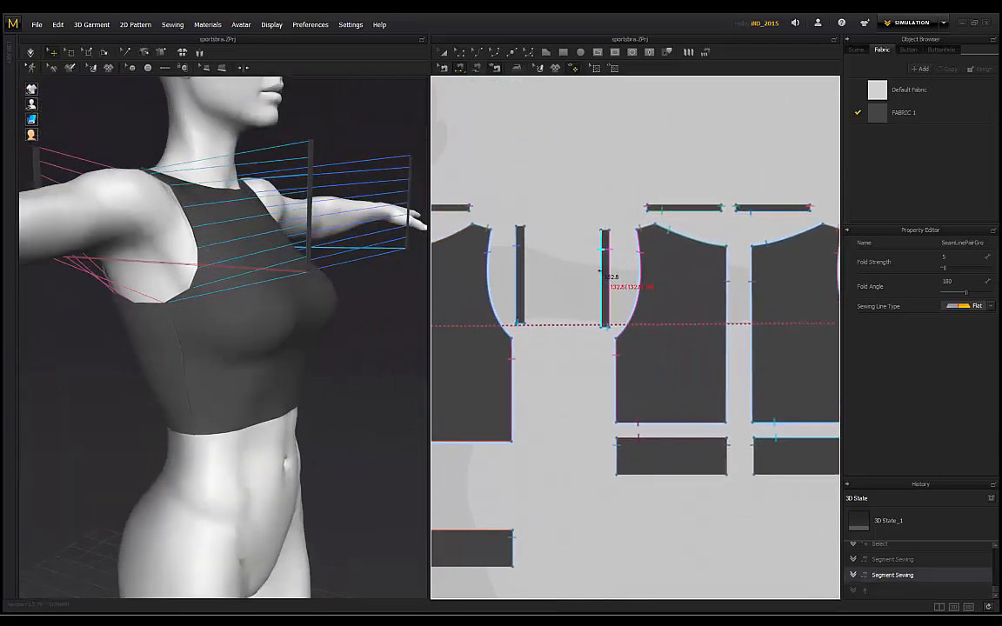
scroll(552, 227, up, 5)
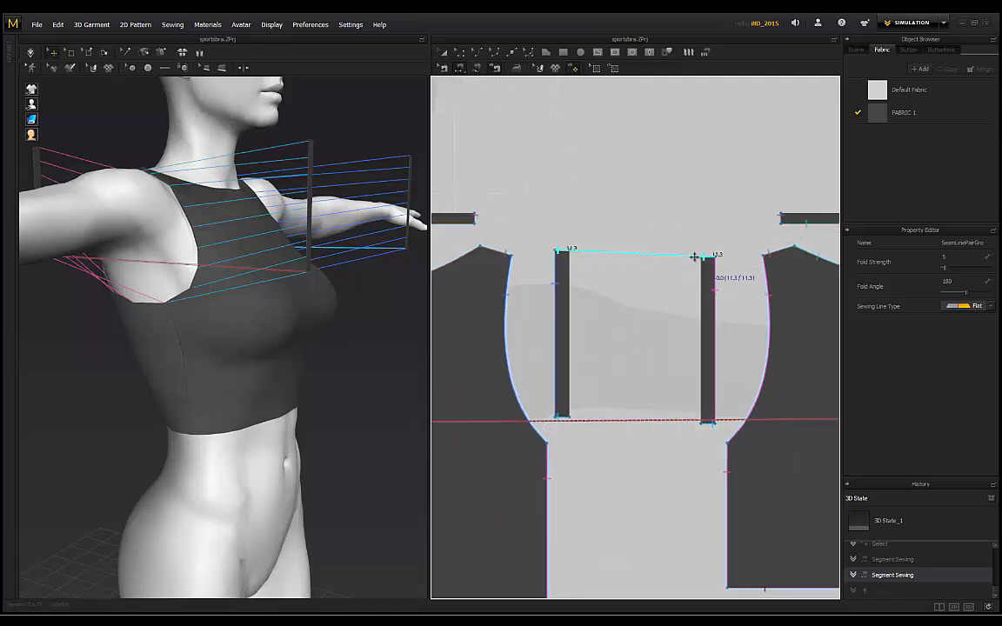
click(712, 257)
Step: Sew the strap's top edge to the shoulder strip and drape the top with Space
right_drag(369, 132, 241, 171)
middle_drag(640, 223, 702, 224)
scroll(702, 224, down, 3)
middle_drag(555, 212, 704, 221)
scroll(567, 245, up, 3)
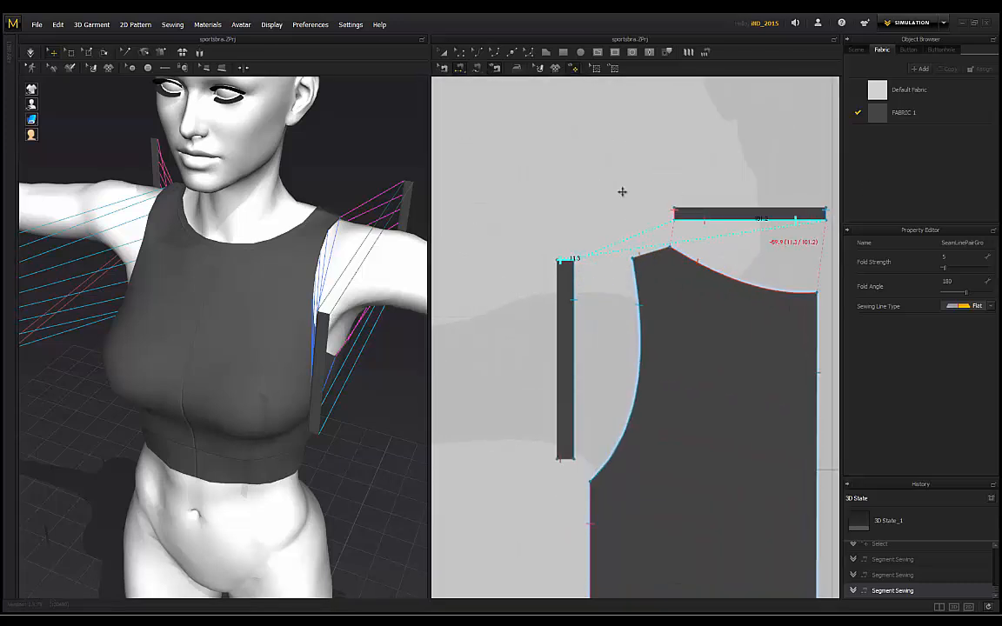
scroll(622, 191, down, 4)
middle_drag(722, 182, 509, 184)
scroll(624, 217, up, 5)
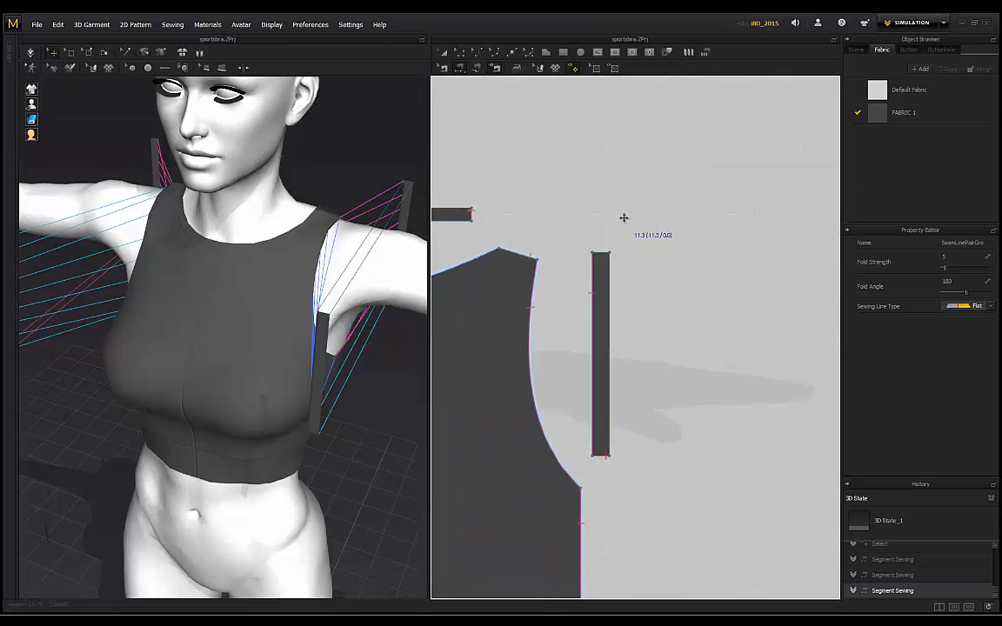
click(606, 253)
right_drag(31, 98, 90, 100)
key(space)
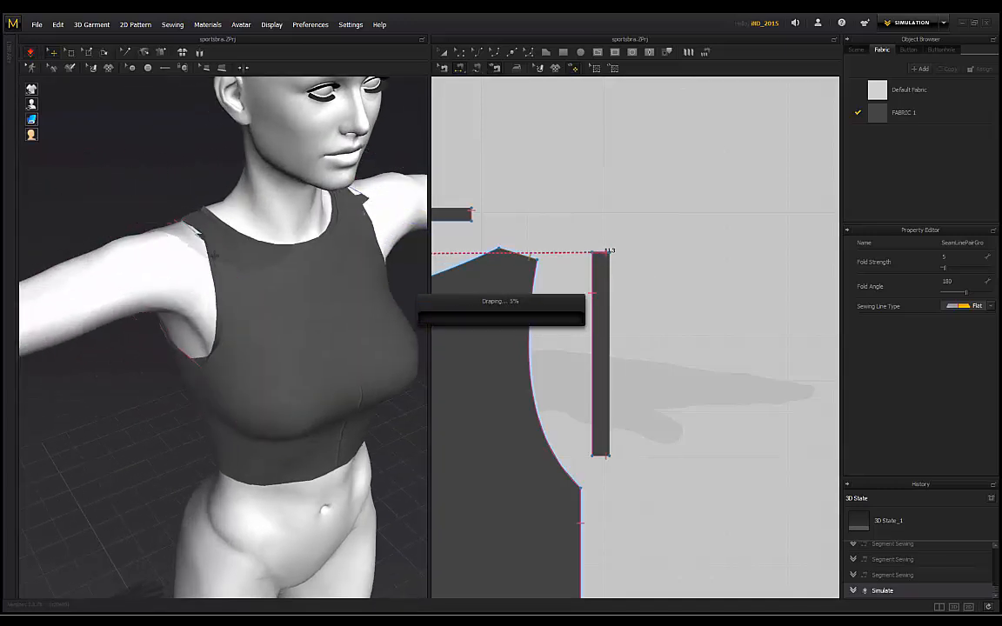
Step: Select the draped top's armhole edge and inspect it from a lower side angle
right_drag(171, 201, 386, 223)
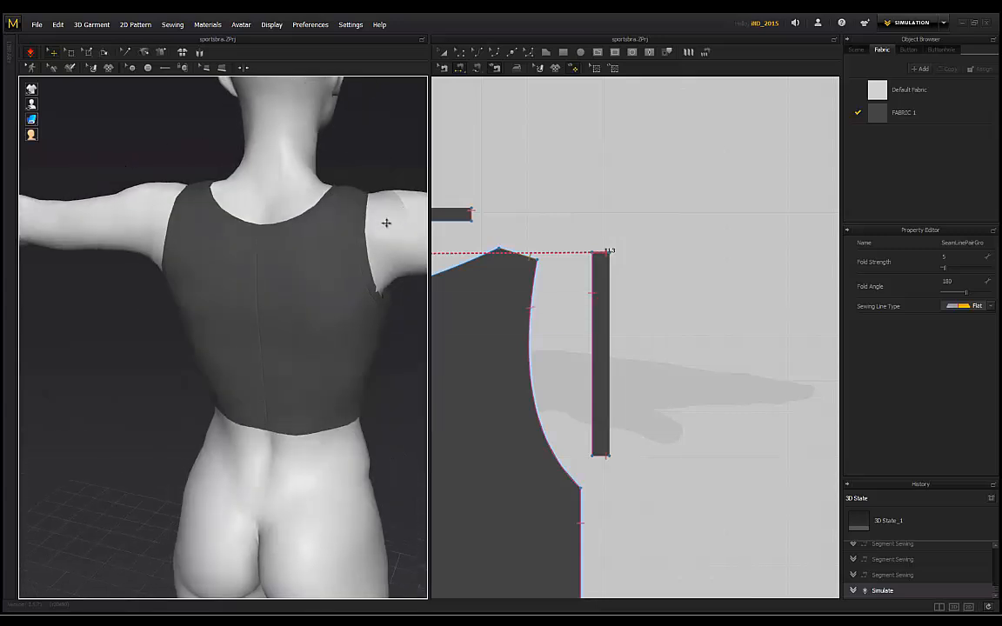
click(378, 260)
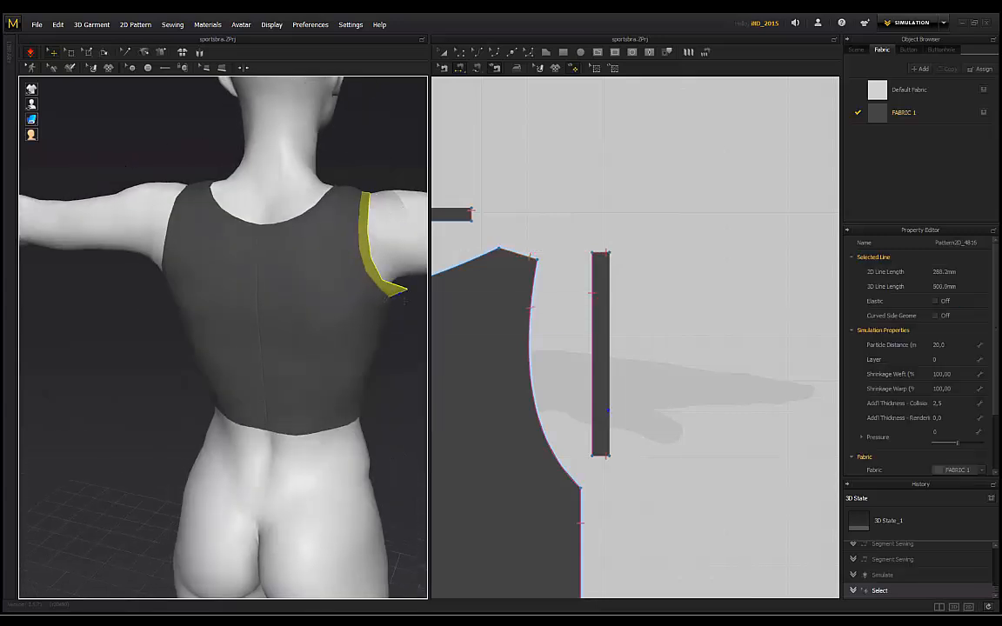
right_drag(385, 302, 165, 210)
click(412, 323)
Step: Pull the left armhole edge of the front-left panel outward
click(173, 186)
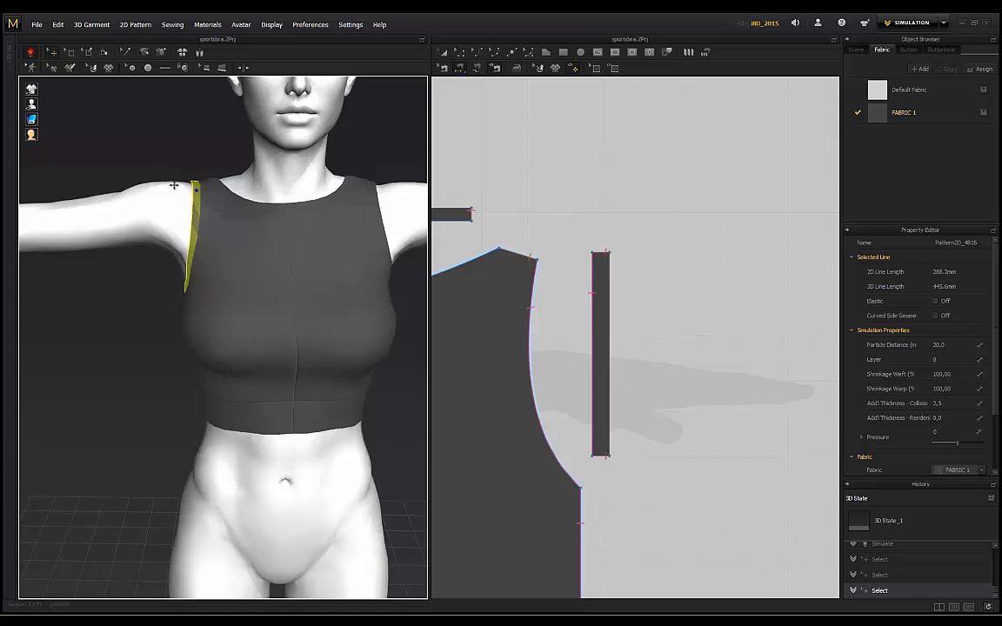
click(211, 191)
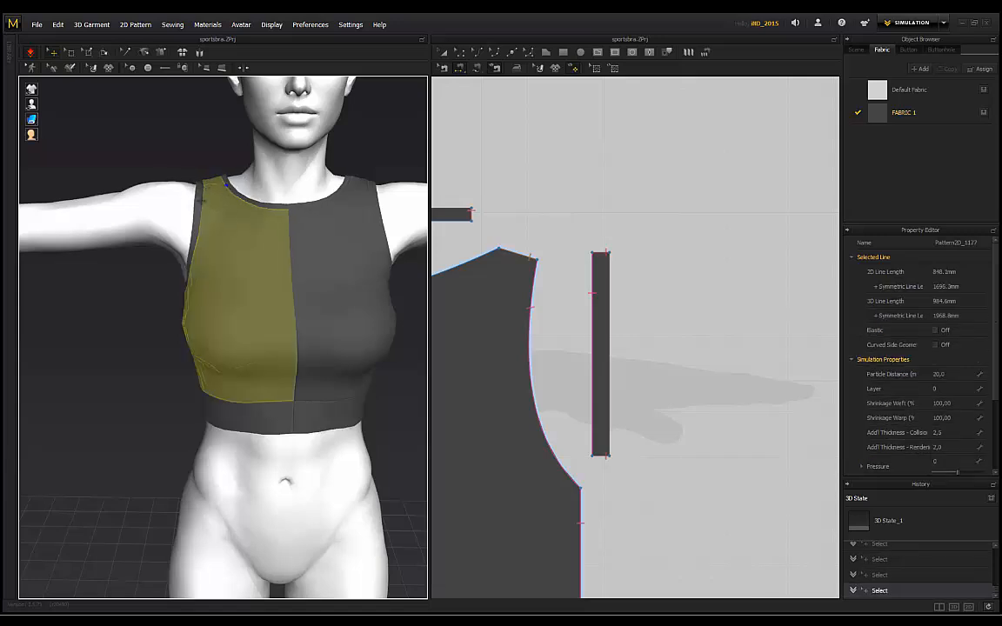
drag(201, 200, 199, 205)
drag(186, 268, 164, 293)
click(185, 202)
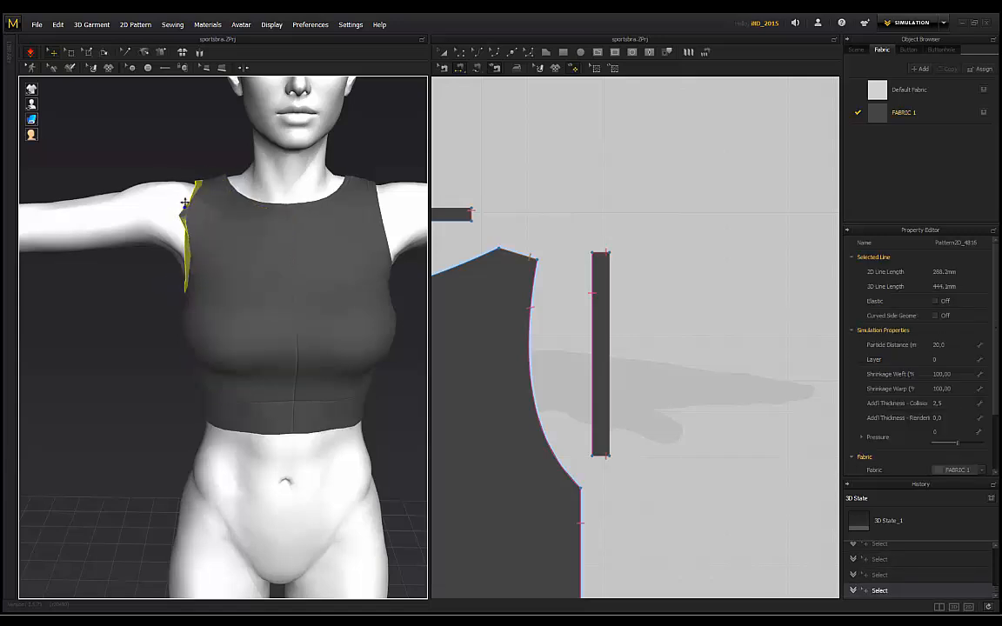
click(228, 184)
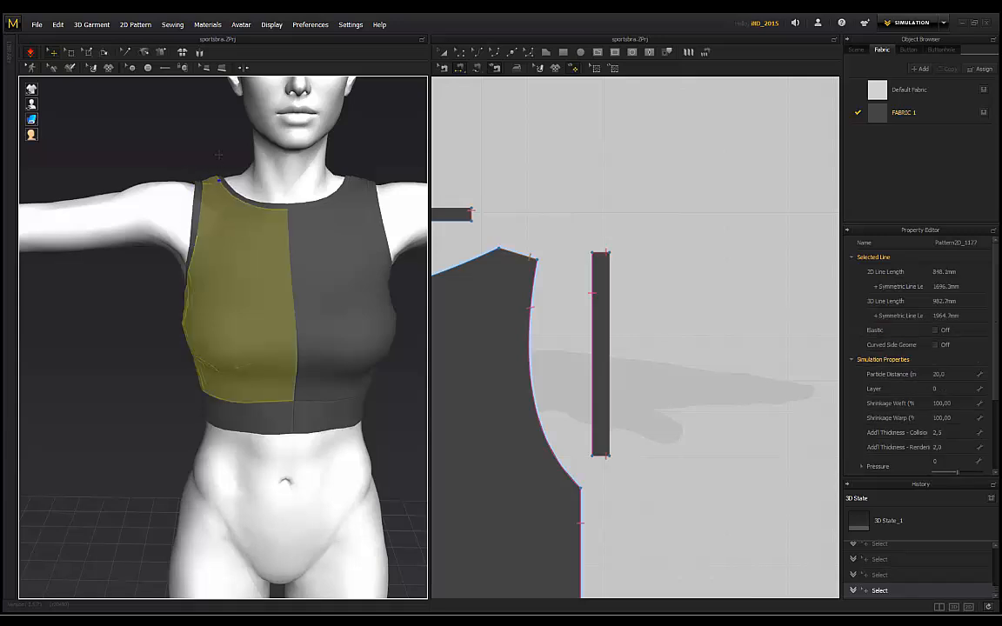
Step: Orbit around the avatar to inspect the drape from side, back and front
scroll(224, 304, down, 2)
right_drag(174, 305, 252, 322)
scroll(243, 322, up, 3)
right_drag(165, 313, 248, 315)
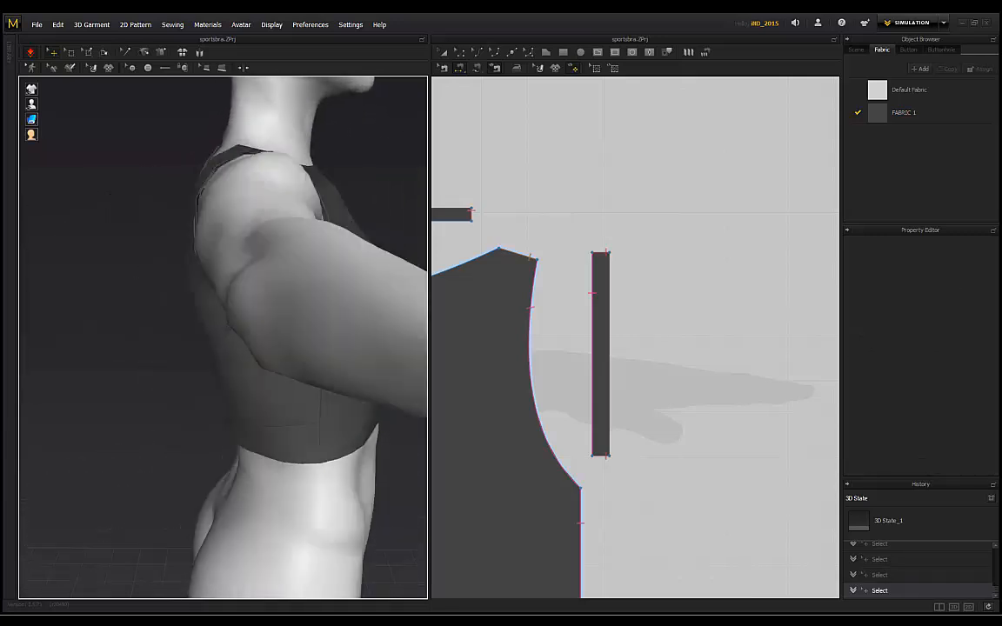
scroll(235, 317, down, 2)
right_drag(152, 314, 235, 320)
right_drag(153, 168, 199, 182)
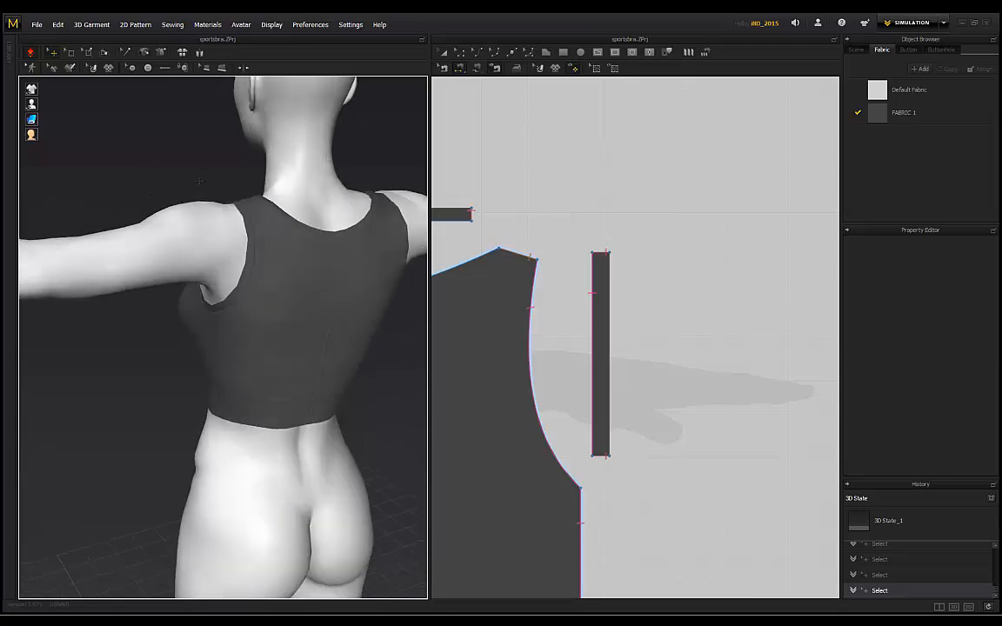
right_drag(134, 194, 315, 208)
scroll(315, 197, up, 2)
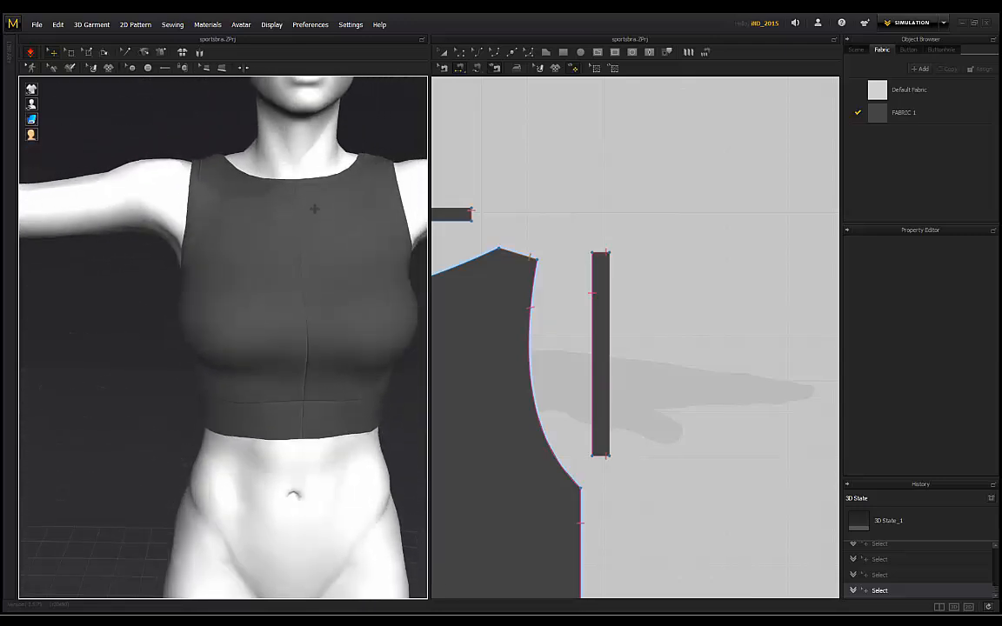
scroll(110, 131, down, 2)
scroll(111, 131, down, 3)
middle_drag(333, 259, 309, 219)
mouse_move(310, 219)
right_down()
mouse_move(329, 219)
mouse_move(309, 219)
right_up()
Step: Pull the centre neckline down into a V, then select the right front half and deselect it
click(306, 207)
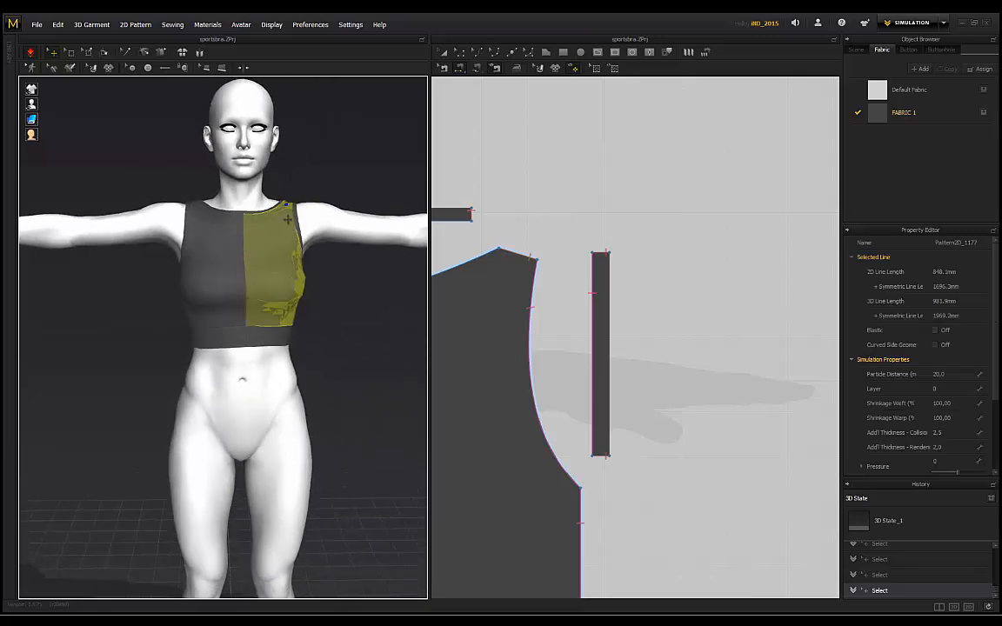
click(228, 235)
drag(245, 233, 244, 273)
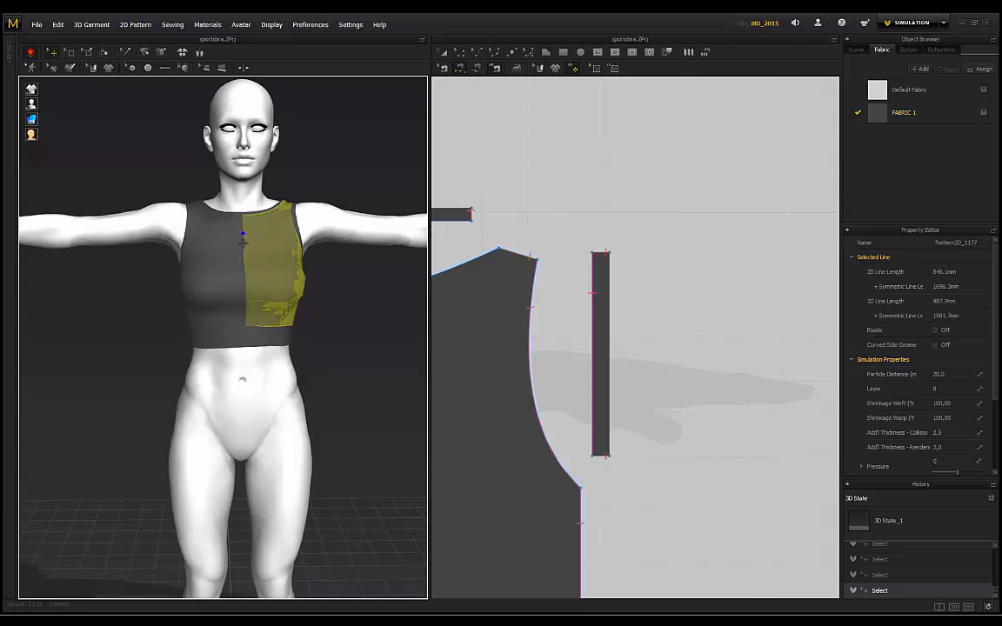
click(327, 296)
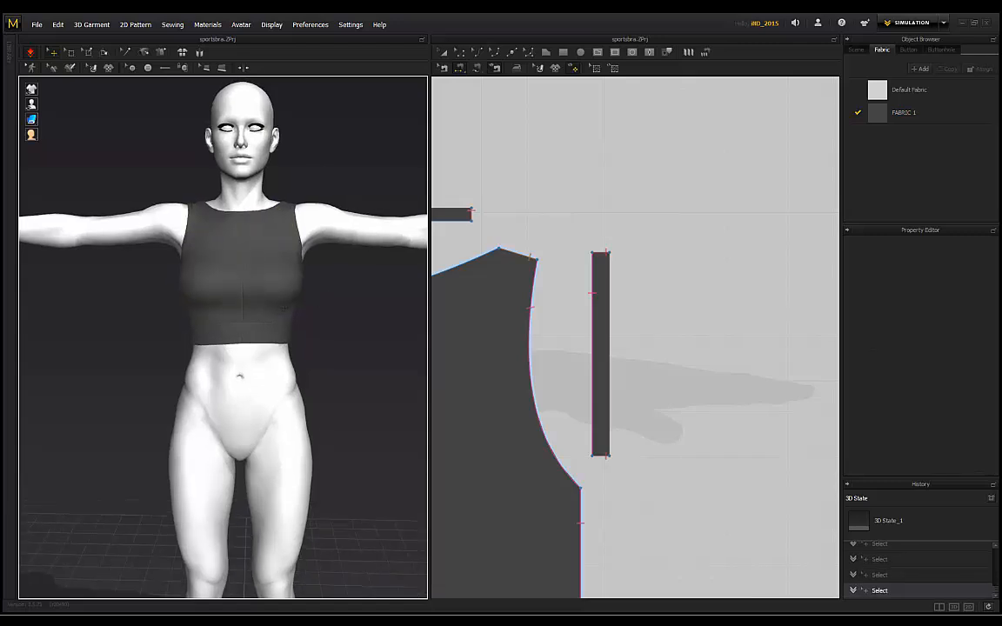
click(270, 317)
key(Escape)
right_drag(287, 272, 235, 271)
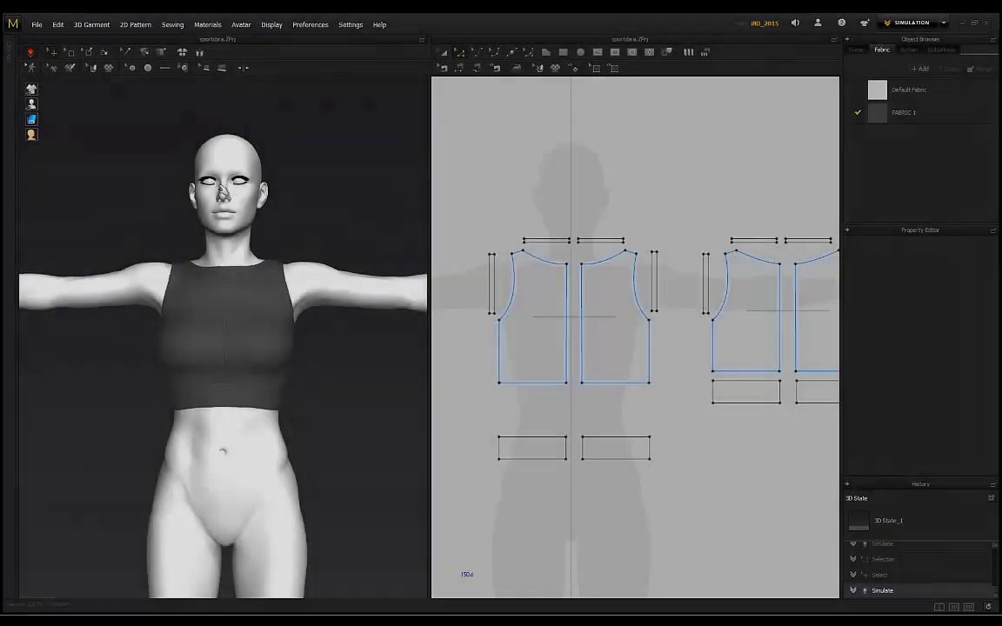
Step: Pull the waistband down and let it settle, then tug the front bodice's lower edge downward
right_drag(209, 255, 233, 261)
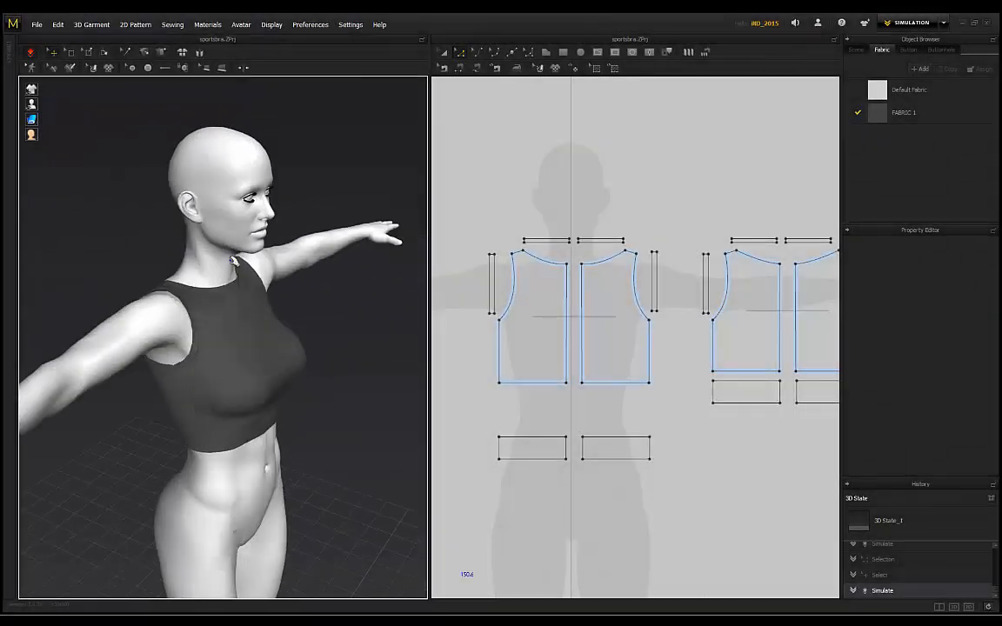
right_drag(296, 205, 226, 277)
right_drag(166, 210, 53, 79)
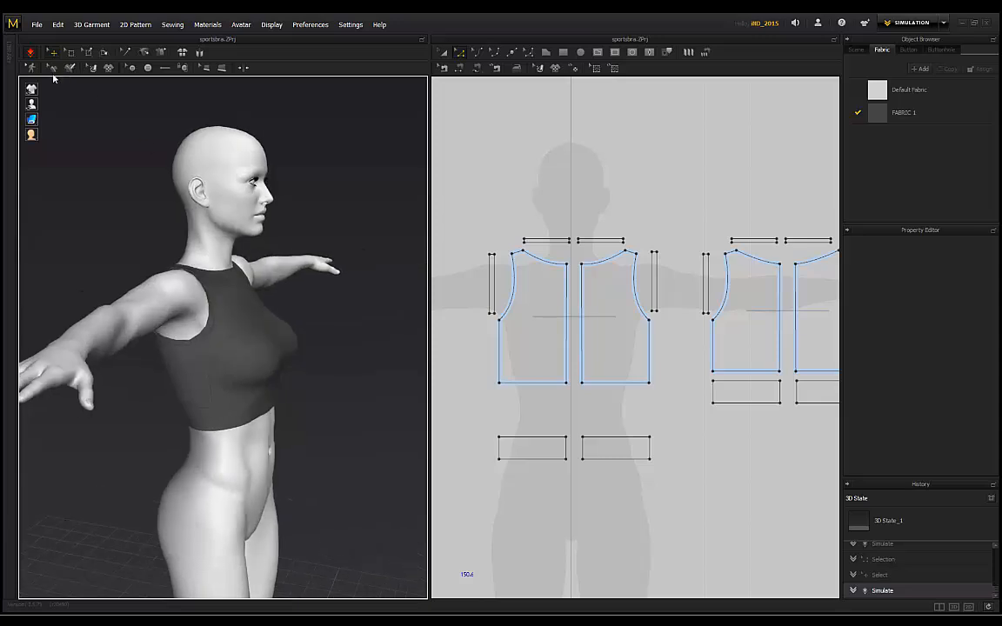
right_drag(119, 160, 296, 364)
right_drag(302, 213, 235, 271)
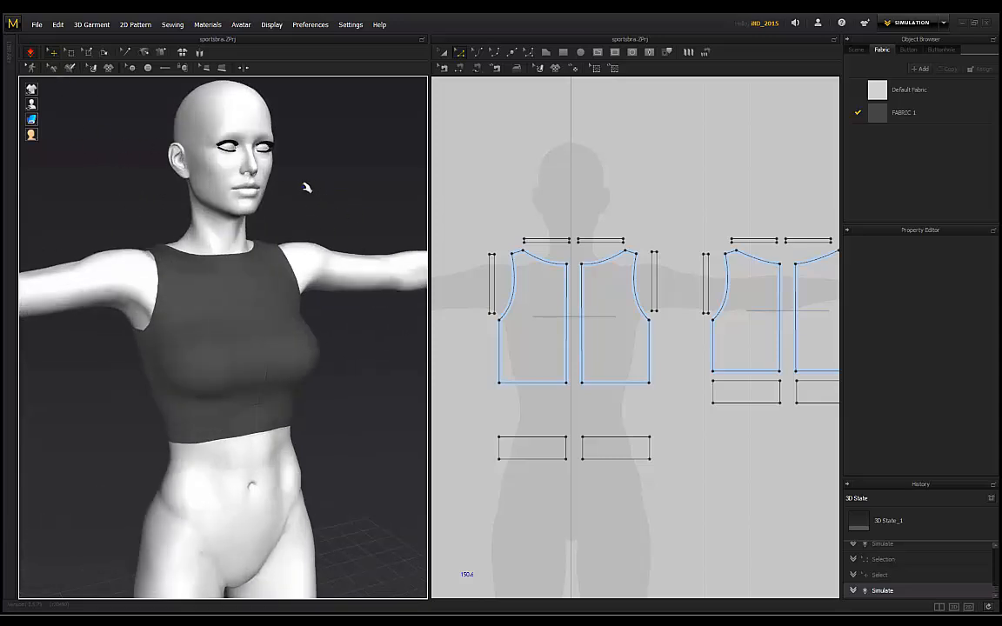
right_drag(307, 188, 186, 250)
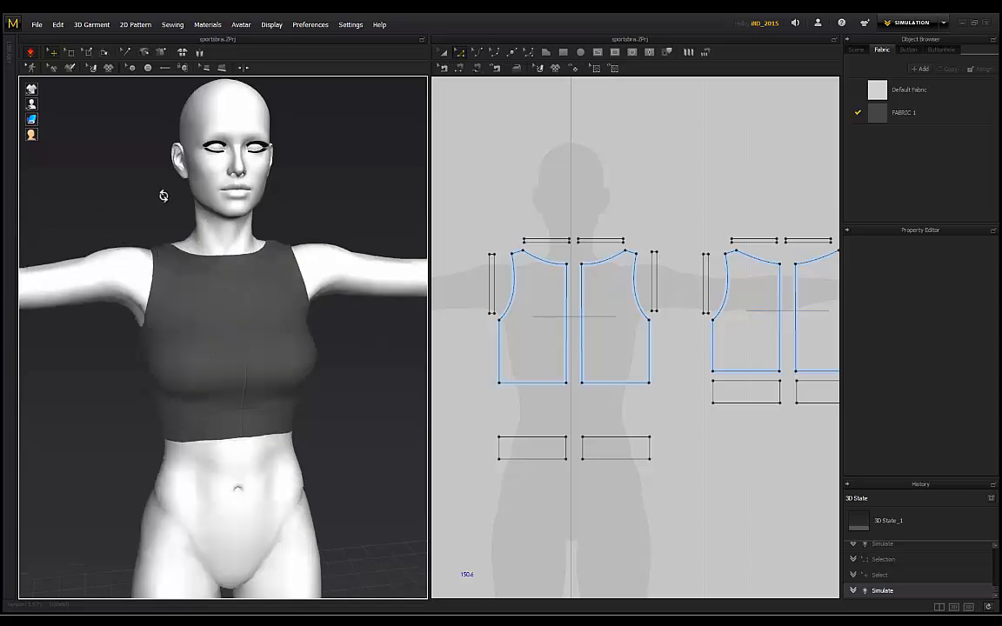
right_drag(161, 195, 277, 446)
drag(277, 409, 300, 597)
scroll(362, 376, down, 2)
middle_drag(300, 379, 280, 317)
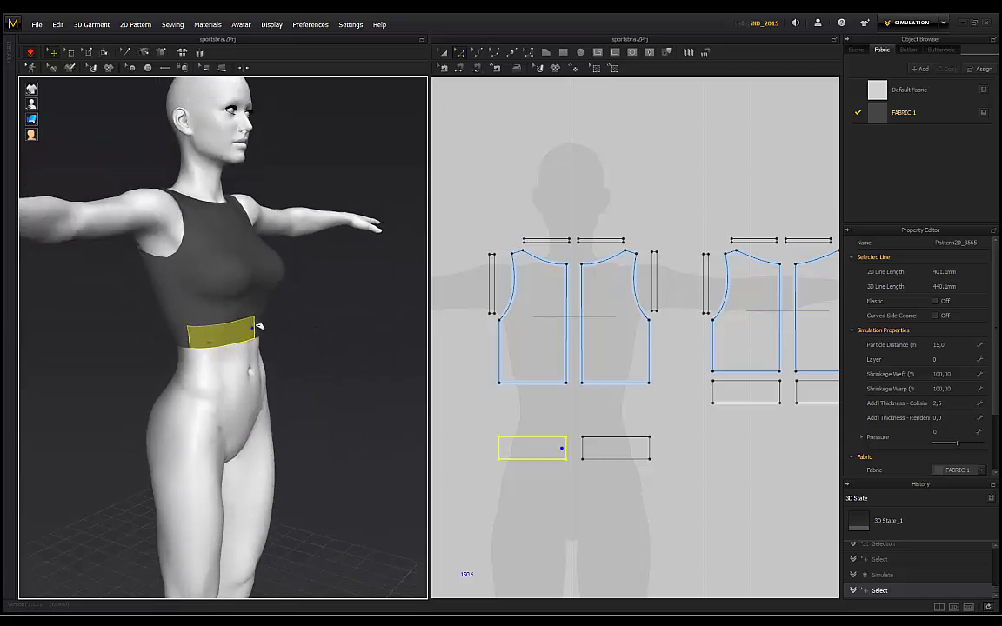
drag(256, 315, 271, 546)
click(309, 318)
Step: Stretch the front waistband pieces left and right so the band settles around the waist
right_drag(317, 306, 274, 297)
click(271, 334)
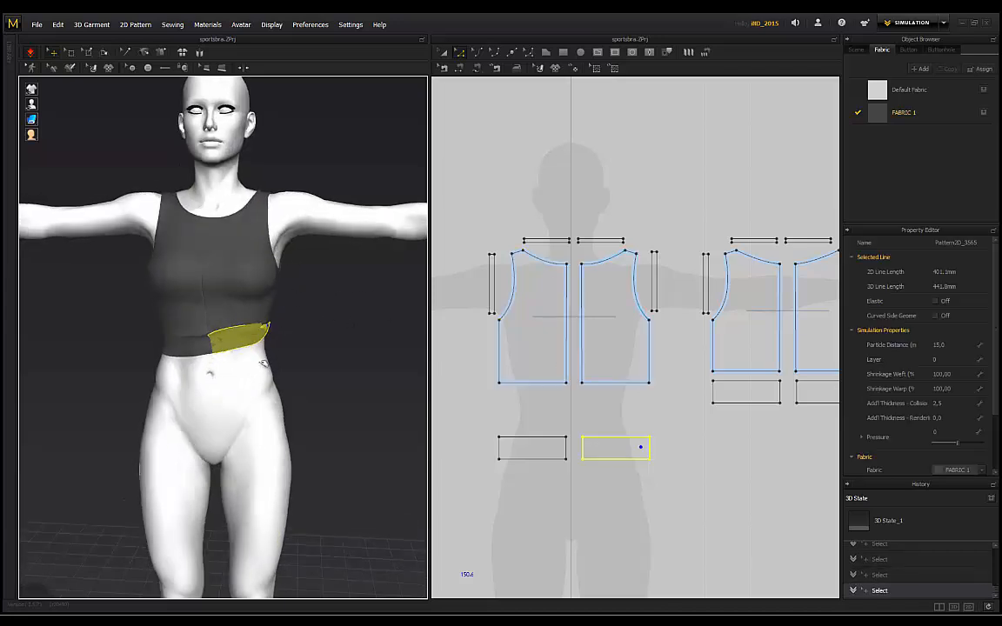
click(316, 327)
right_drag(163, 332, 279, 342)
drag(244, 343, 327, 377)
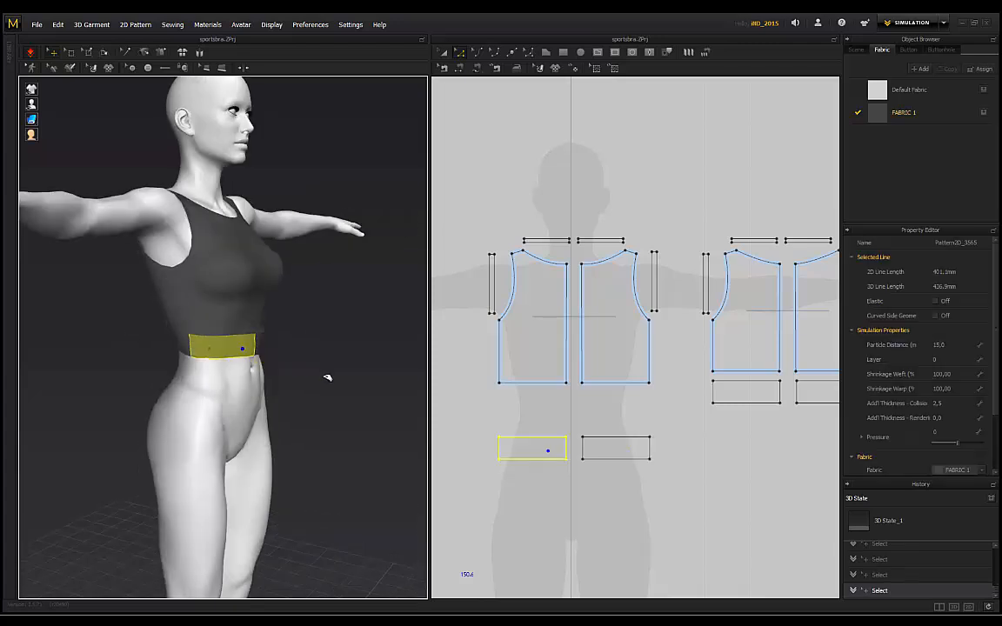
click(325, 343)
right_drag(325, 342, 273, 339)
drag(277, 351, 331, 370)
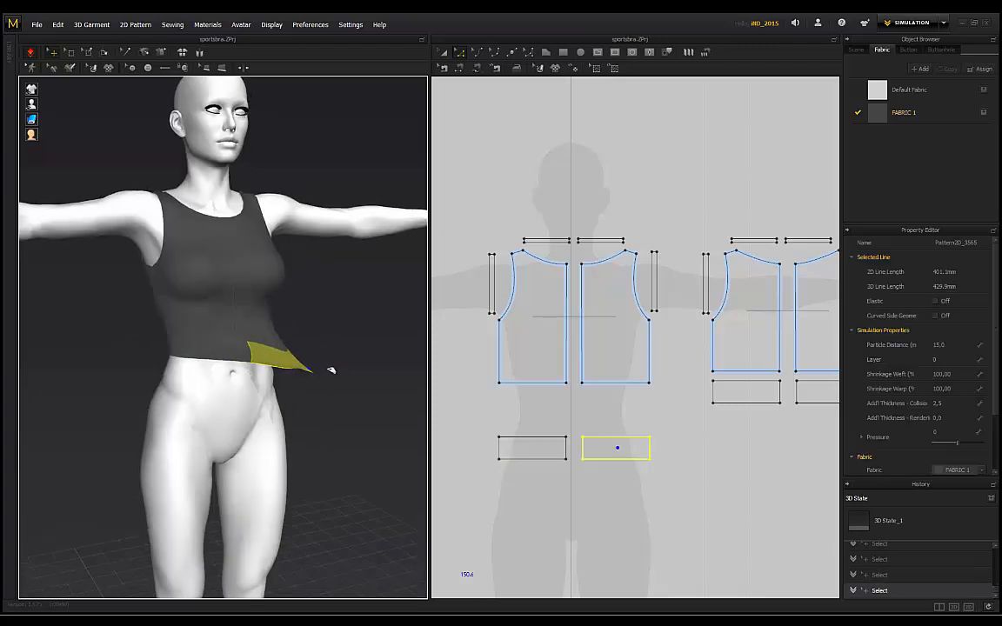
click(322, 320)
right_drag(322, 320, 205, 324)
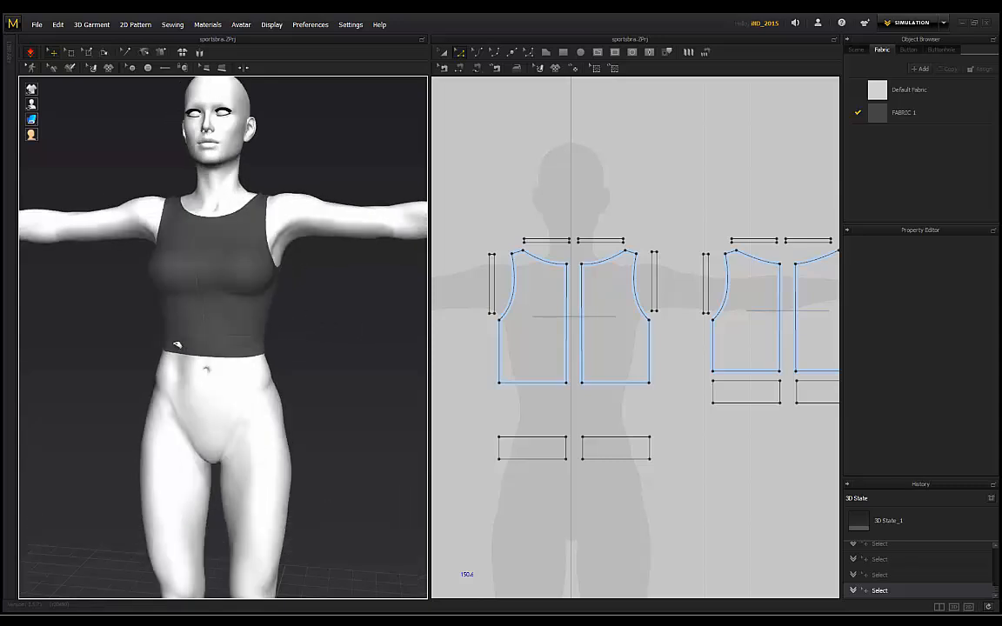
drag(177, 344, 141, 358)
click(261, 347)
Step: Settle the back panel, front panel shoulders, left neckline band and right armhole band by tugging them
right_drag(260, 347, 235, 180)
drag(256, 216, 275, 177)
click(286, 185)
right_drag(286, 184, 256, 163)
drag(267, 199, 313, 184)
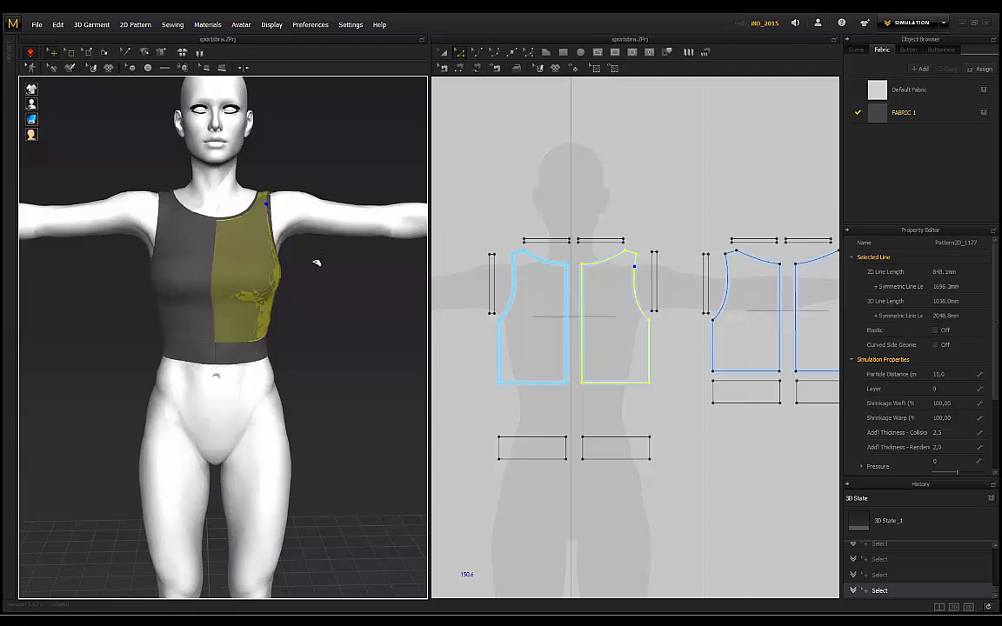
click(265, 154)
drag(181, 200, 189, 189)
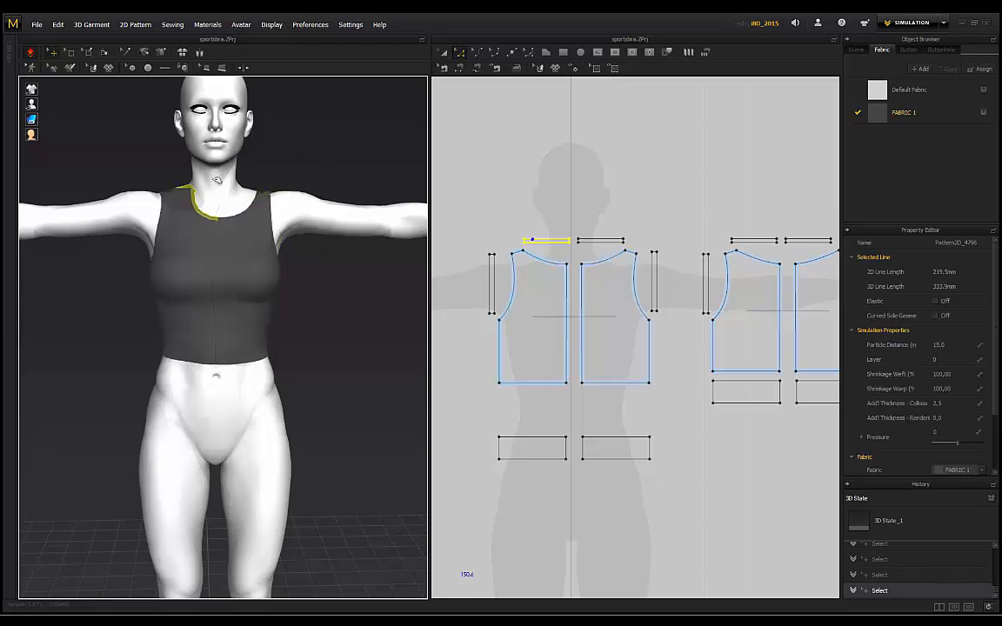
drag(276, 203, 320, 185)
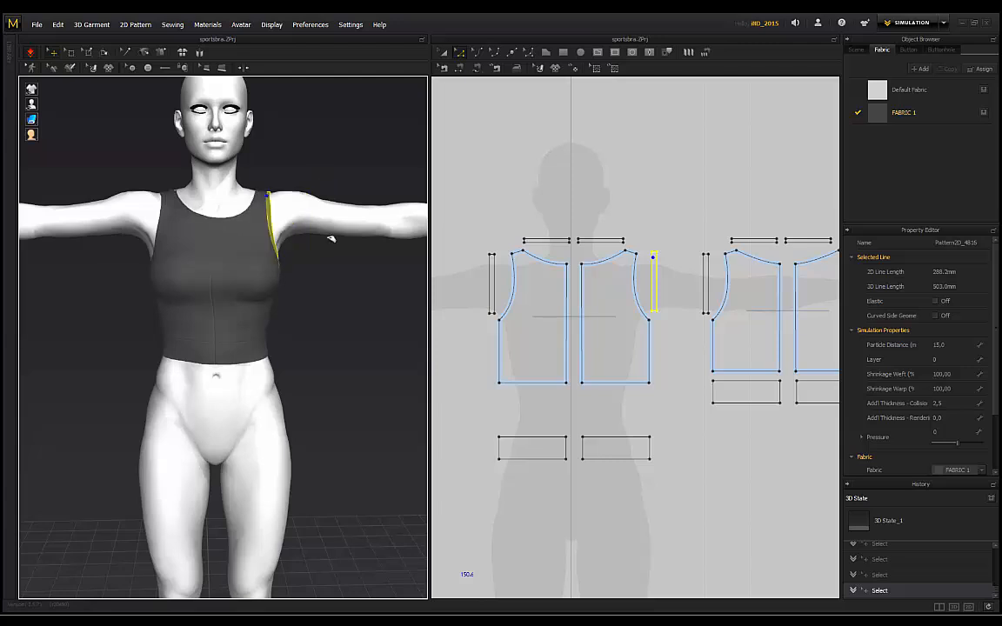
click(302, 258)
right_drag(332, 285, 269, 300)
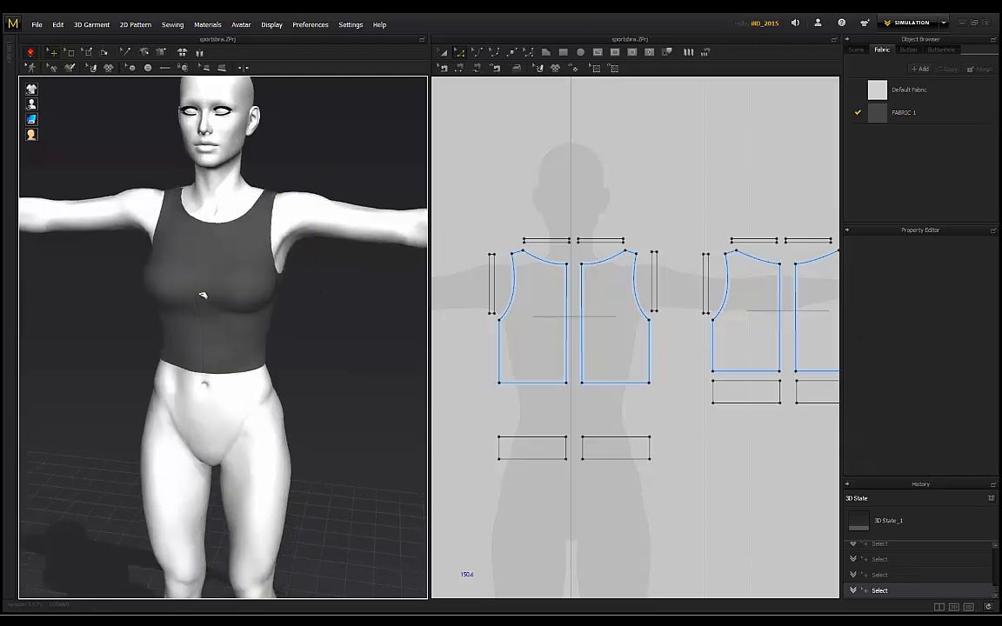
drag(219, 268, 283, 287)
click(315, 304)
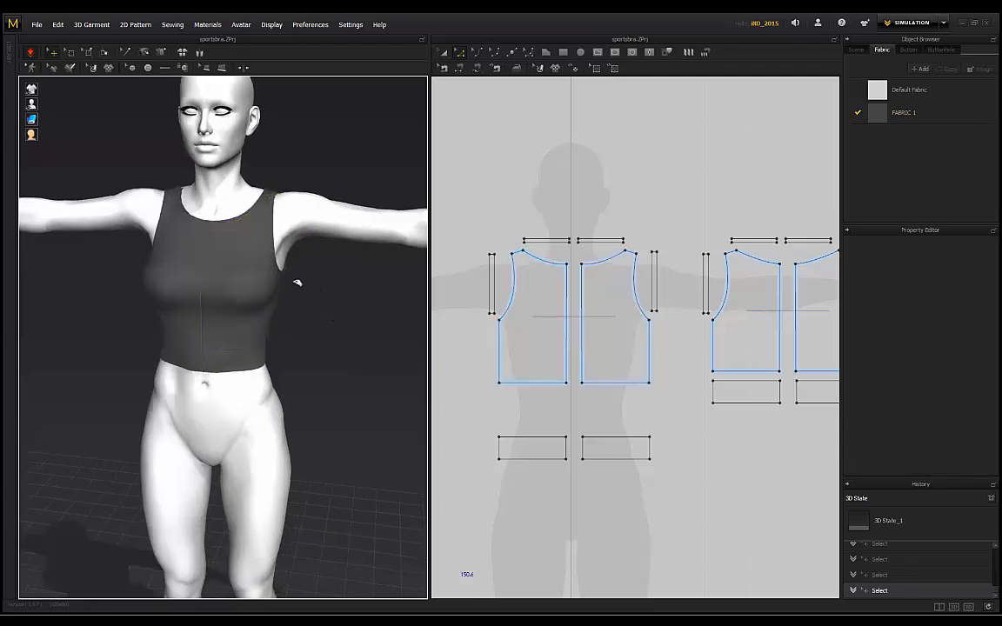
Step: Inspect the right armhole band and front panel, then pull the front strap upward to test it
right_drag(297, 282, 244, 269)
scroll(243, 269, up, 3)
middle_drag(244, 200, 247, 244)
right_drag(324, 225, 353, 202)
click(307, 200)
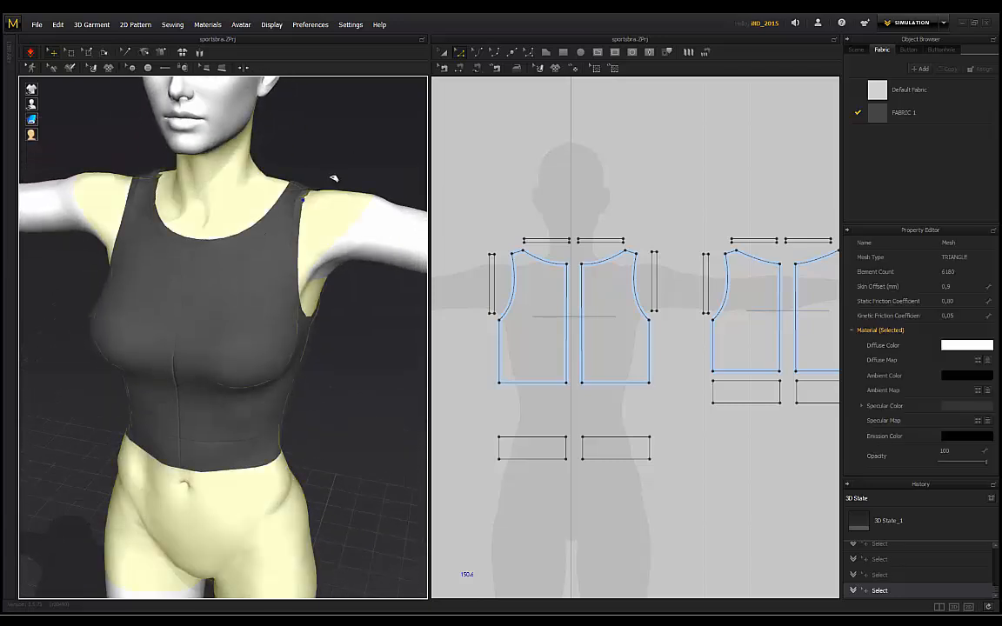
click(307, 202)
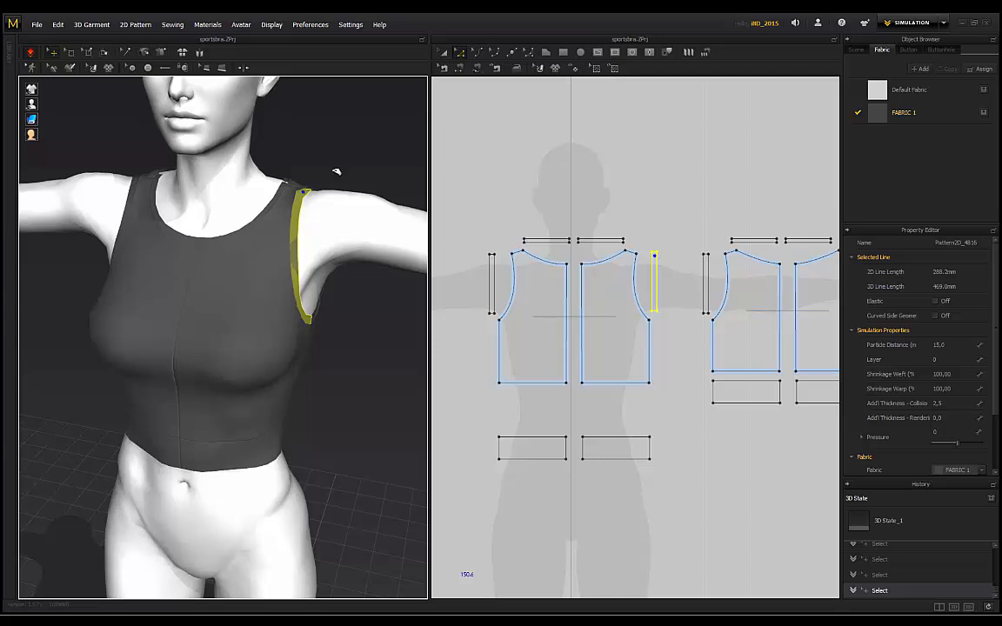
click(337, 171)
key(2)
click(280, 183)
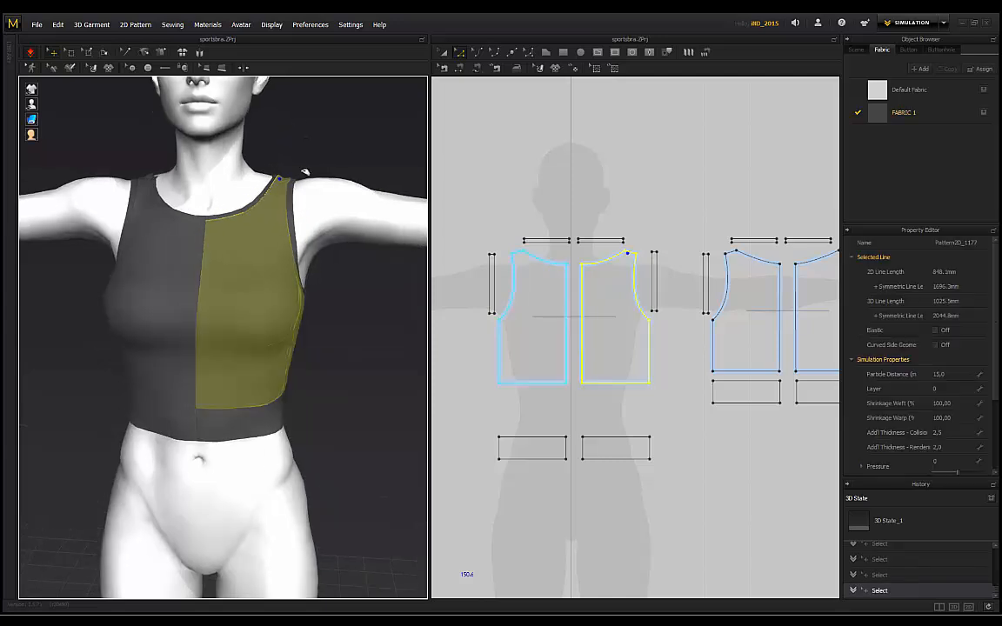
click(300, 182)
click(318, 164)
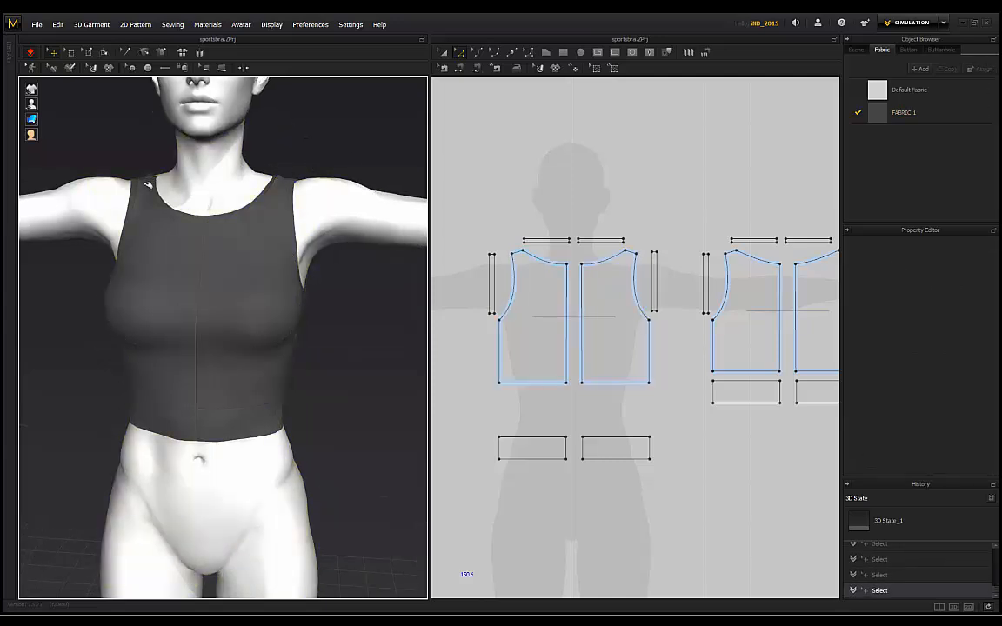
drag(147, 185, 152, 131)
click(146, 153)
Step: Orbit and zoom around the avatar to check the shortened crop top from all sides
scroll(136, 161, down, 3)
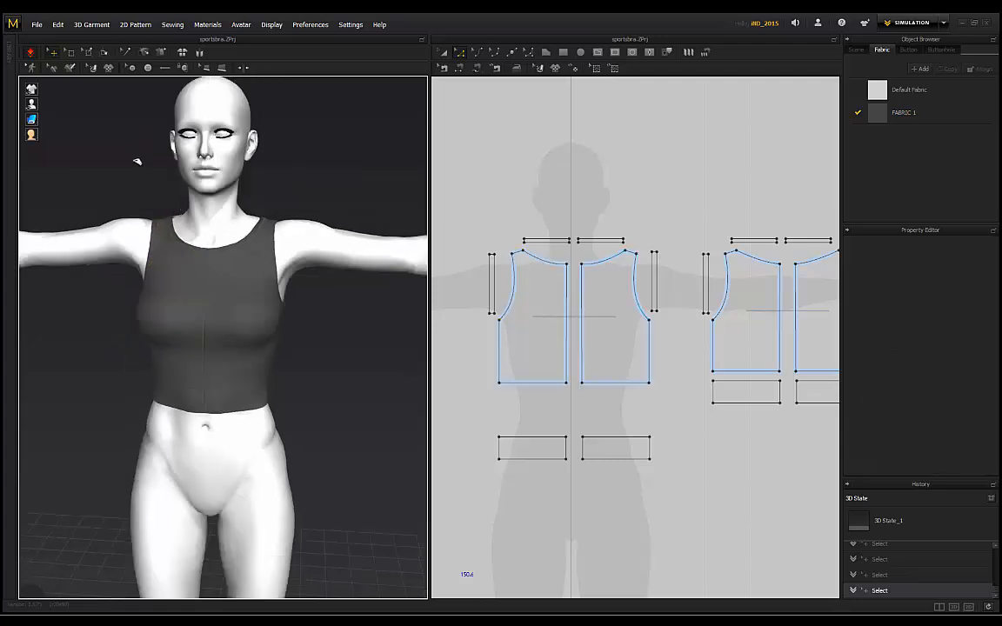
right_drag(137, 161, 197, 226)
scroll(290, 237, up, 2)
scroll(313, 310, down, 3)
right_drag(313, 310, 224, 301)
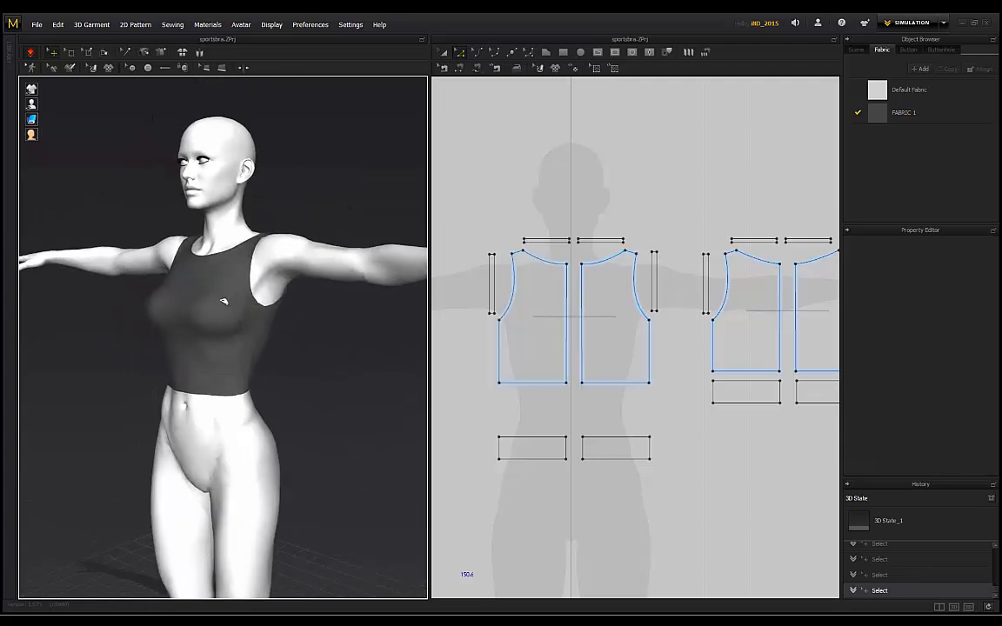
scroll(218, 306, down, 3)
right_drag(148, 324, 250, 315)
scroll(253, 316, up, 3)
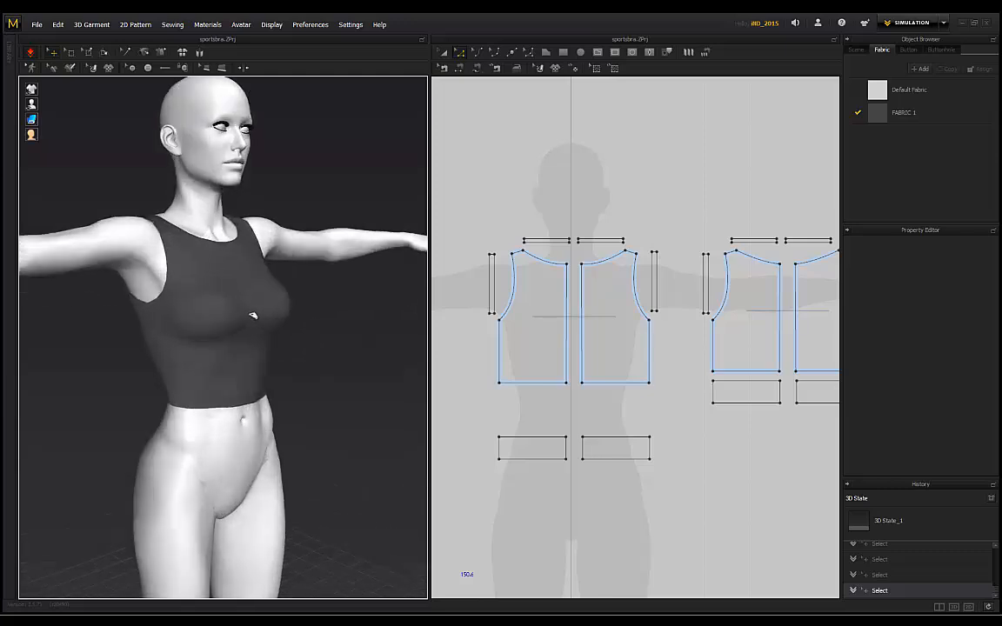
right_drag(135, 194, 209, 260)
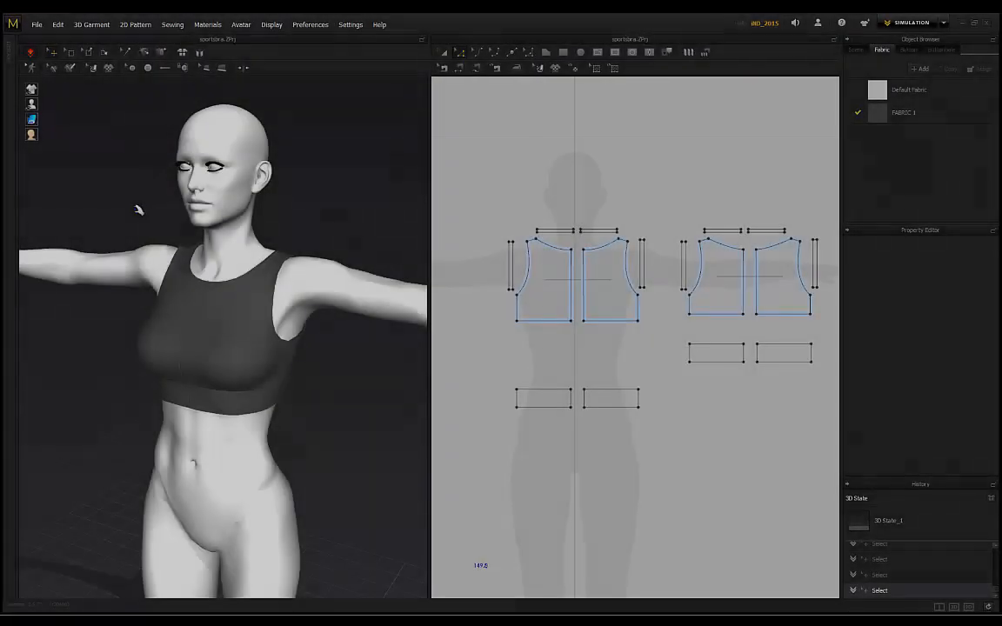
right_drag(139, 207, 154, 391)
scroll(262, 369, up, 2)
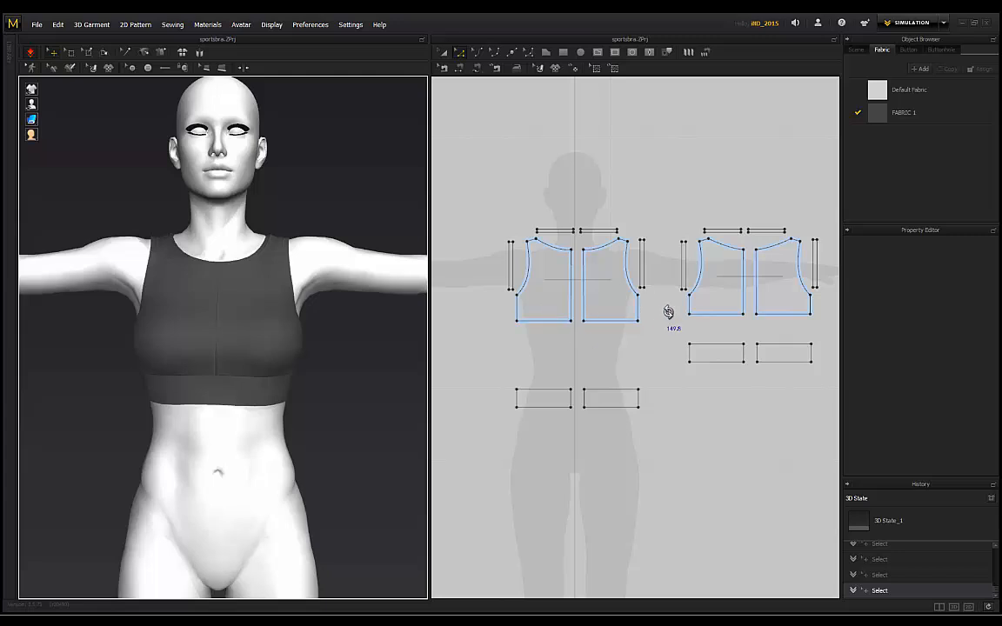
right_drag(338, 318, 494, 334)
Step: Check the top from back and front, tug the back underband down, then choose Transform Pattern
right_drag(297, 376, 240, 361)
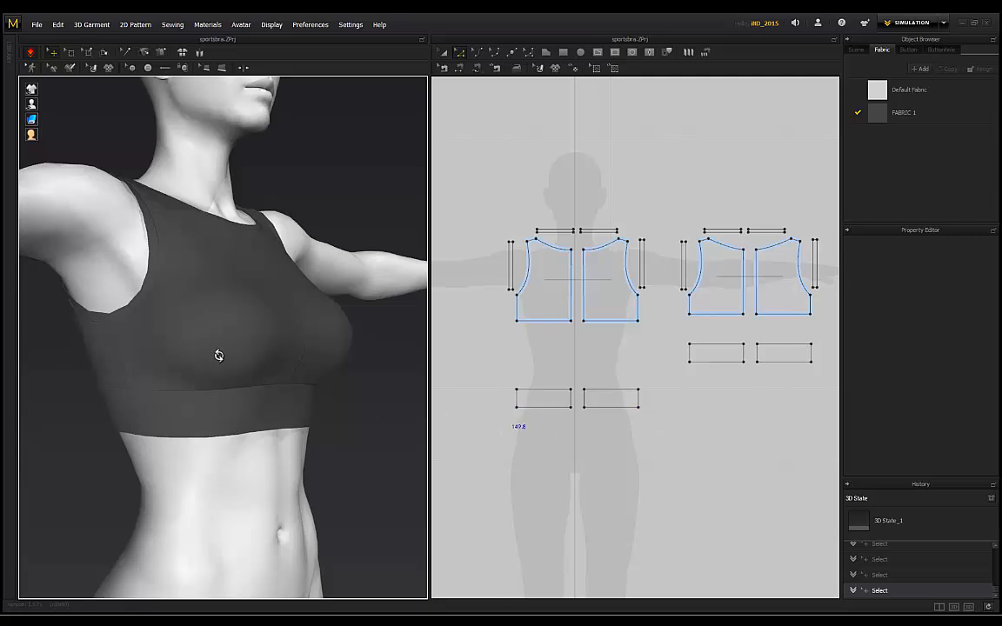
right_drag(343, 399, 192, 391)
scroll(335, 396, down, 1)
scroll(340, 378, down, 3)
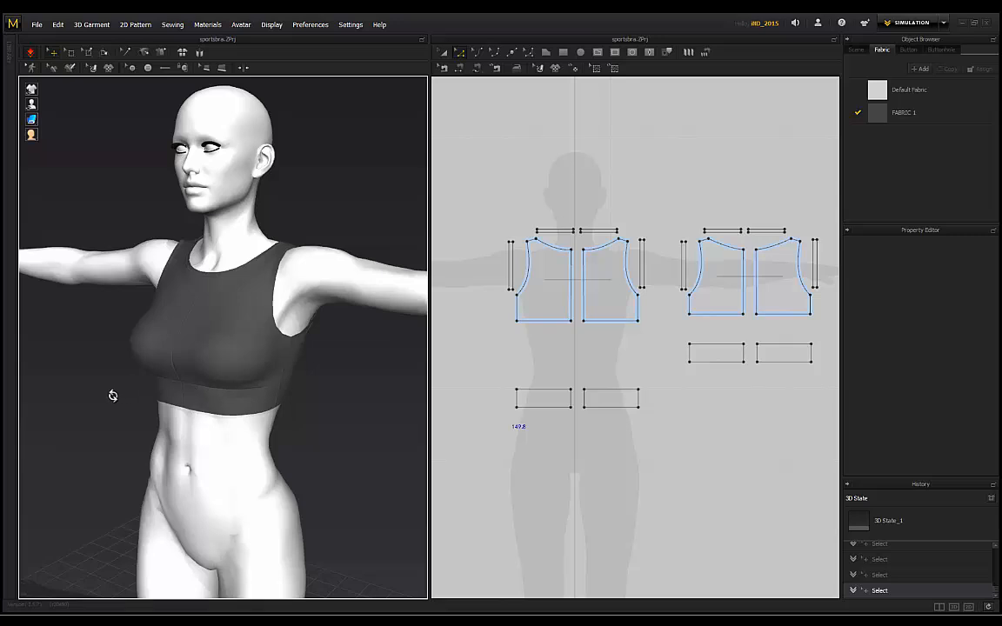
right_drag(112, 395, 202, 382)
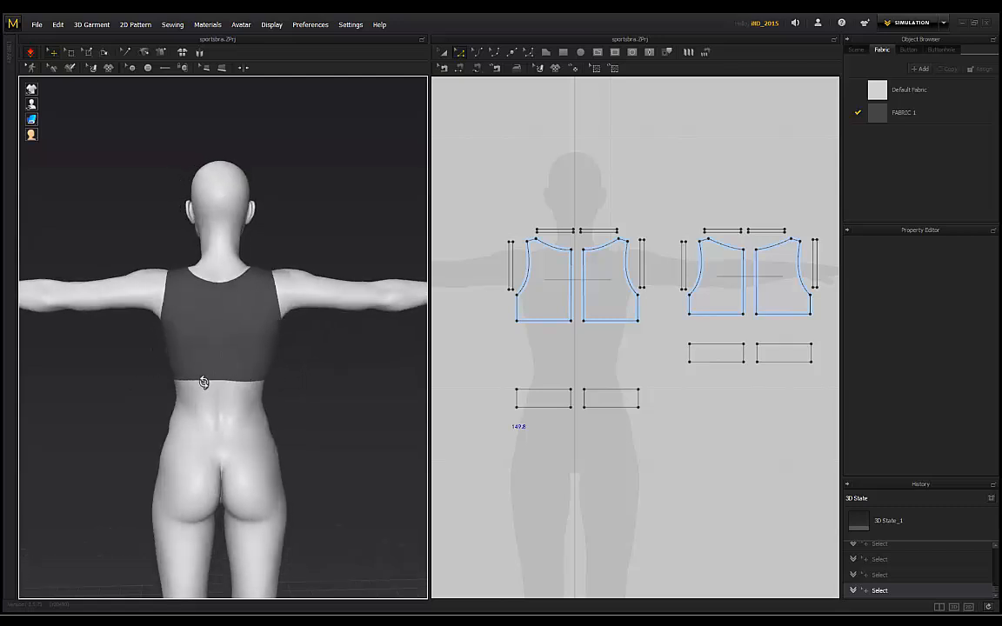
drag(181, 377, 184, 398)
click(172, 389)
right_drag(172, 389, 301, 365)
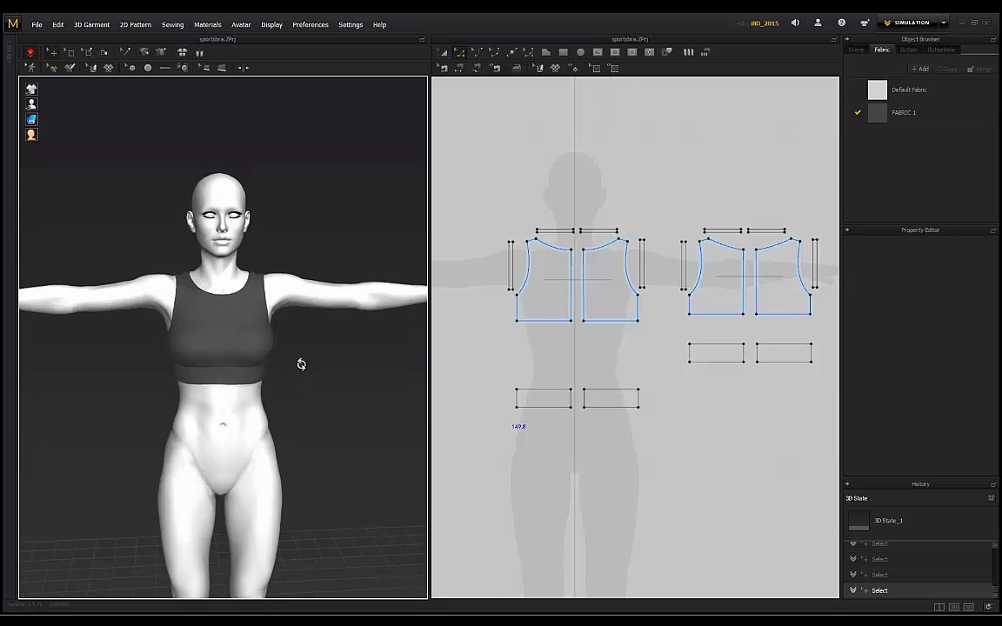
click(446, 54)
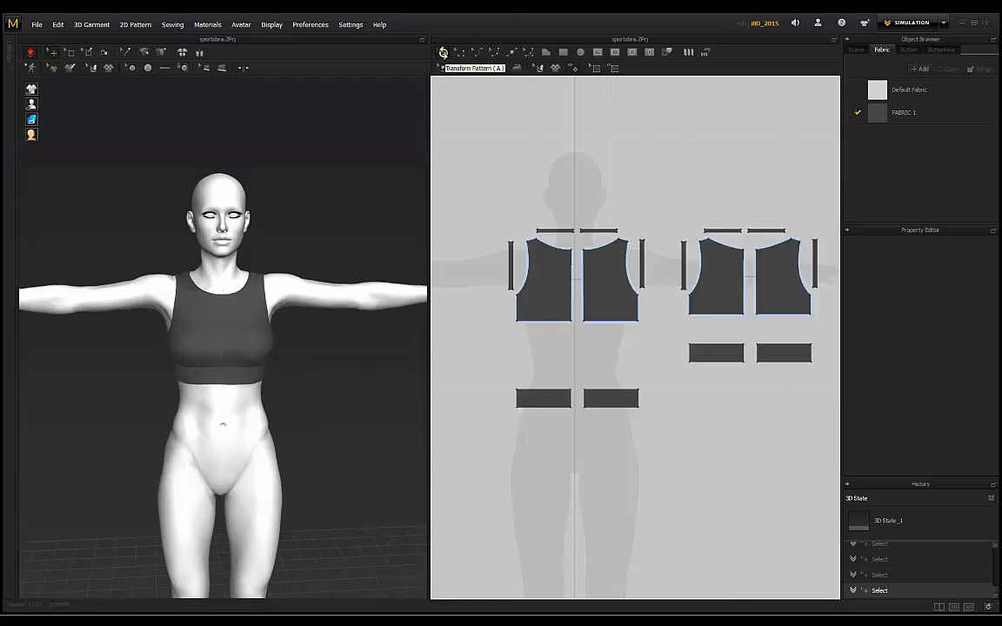
Step: Select every pattern piece and set Particle Distance to 5 and rendering thickness to 2
middle_drag(721, 205, 690, 201)
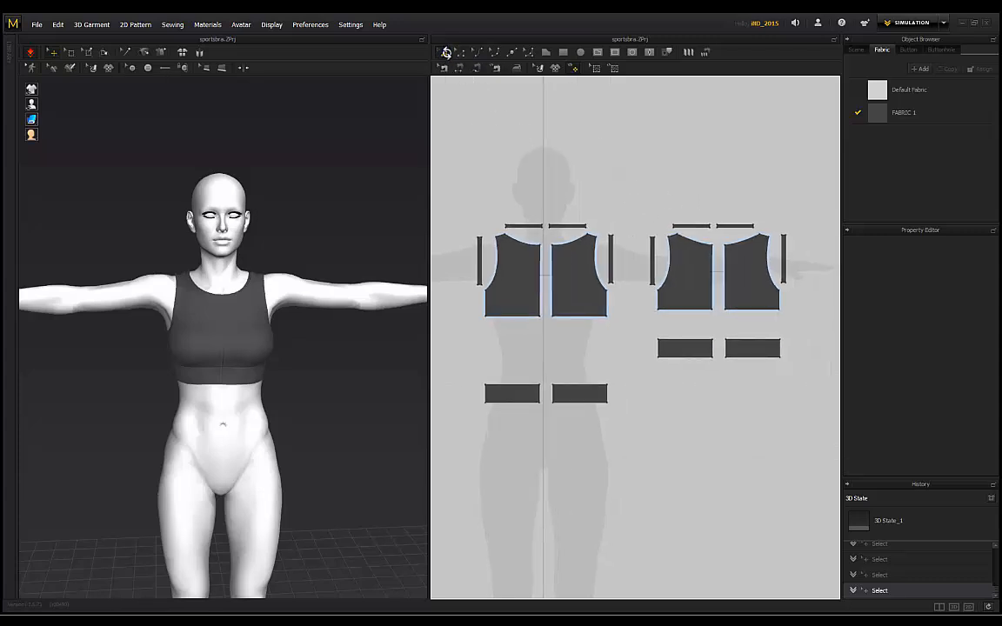
scroll(609, 159, down, 2)
drag(799, 431, 483, 160)
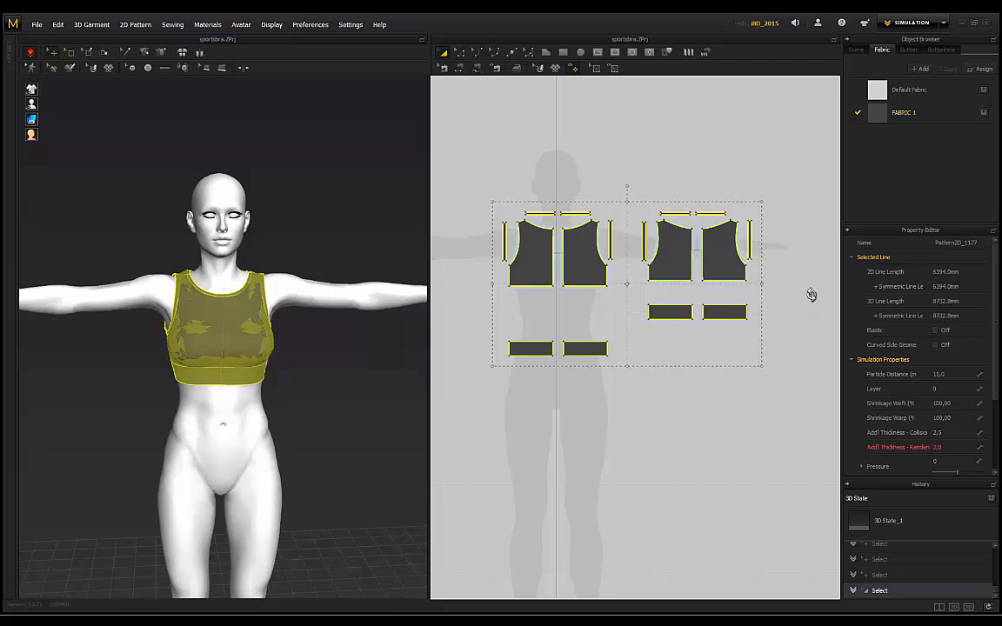
click(939, 374)
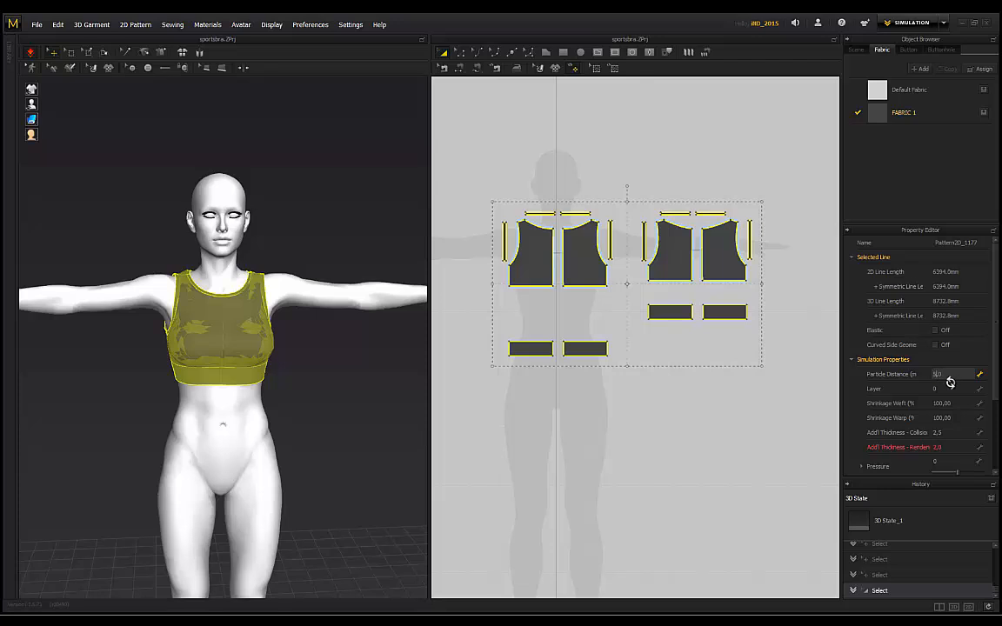
text(5)
key(Return)
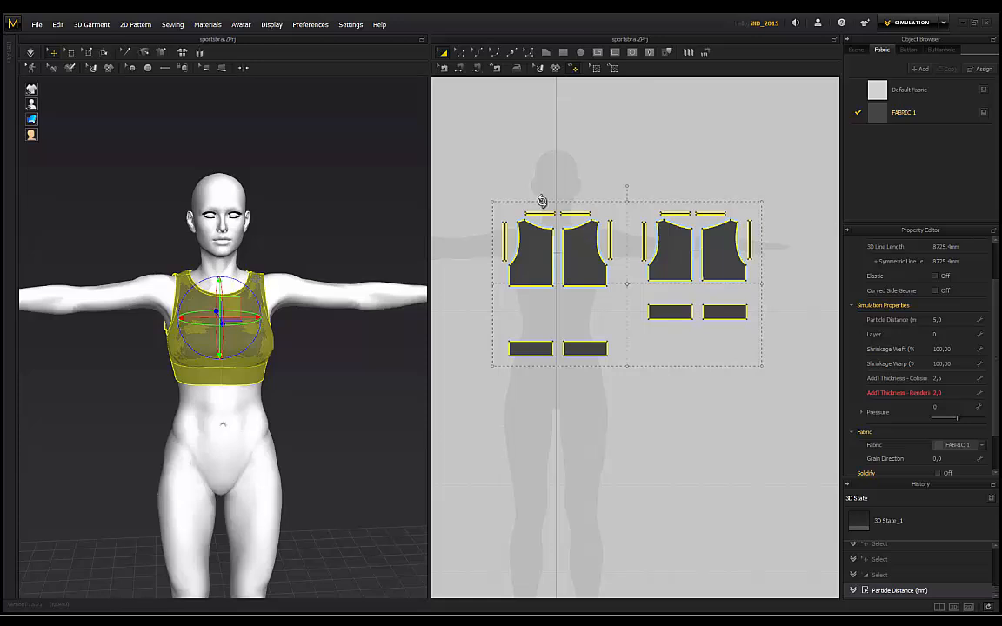
click(939, 395)
text(2)
key(Return)
Step: Re-simulate the crop top on the avatar with the refined settings
right_drag(286, 220, 246, 208)
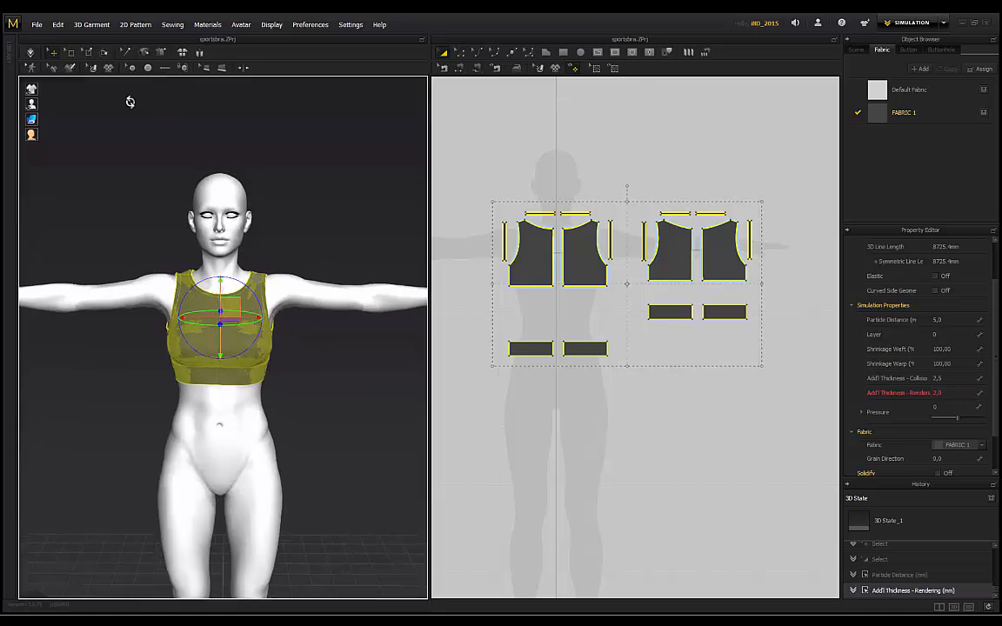
click(30, 53)
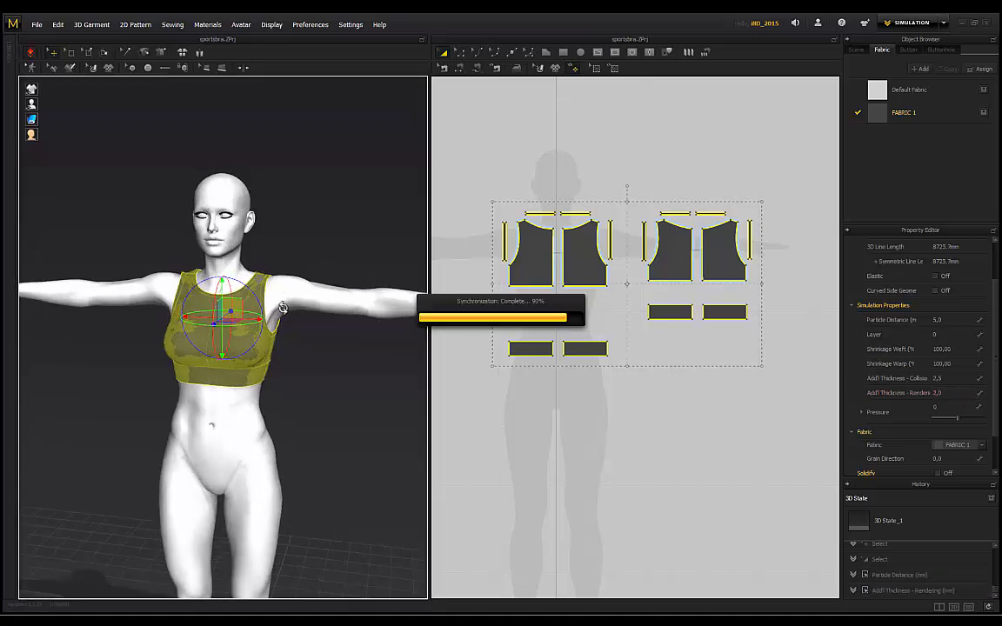
scroll(370, 348, up, 5)
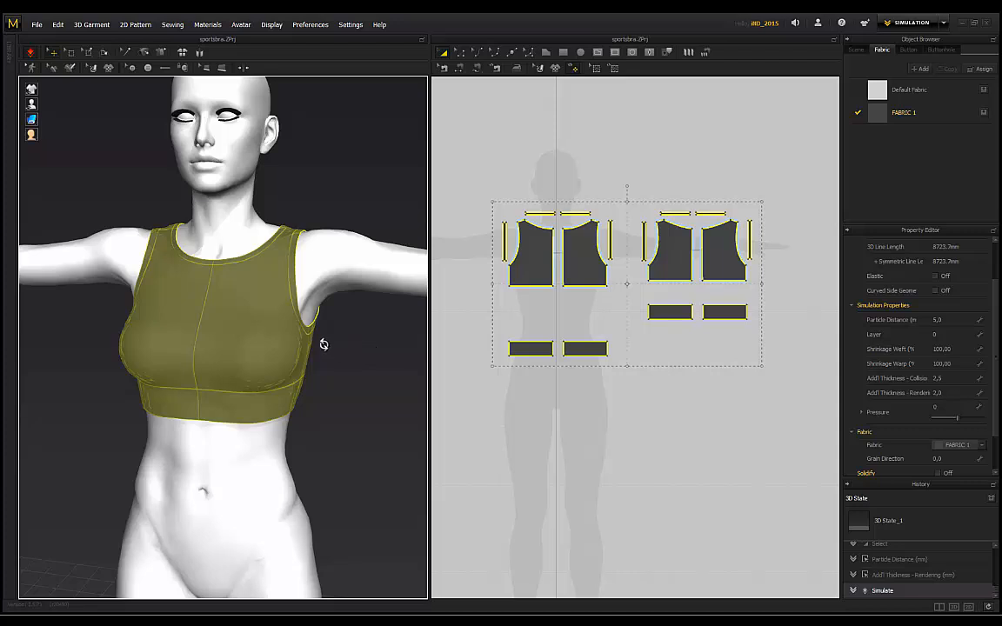
click(327, 334)
right_drag(275, 344, 254, 346)
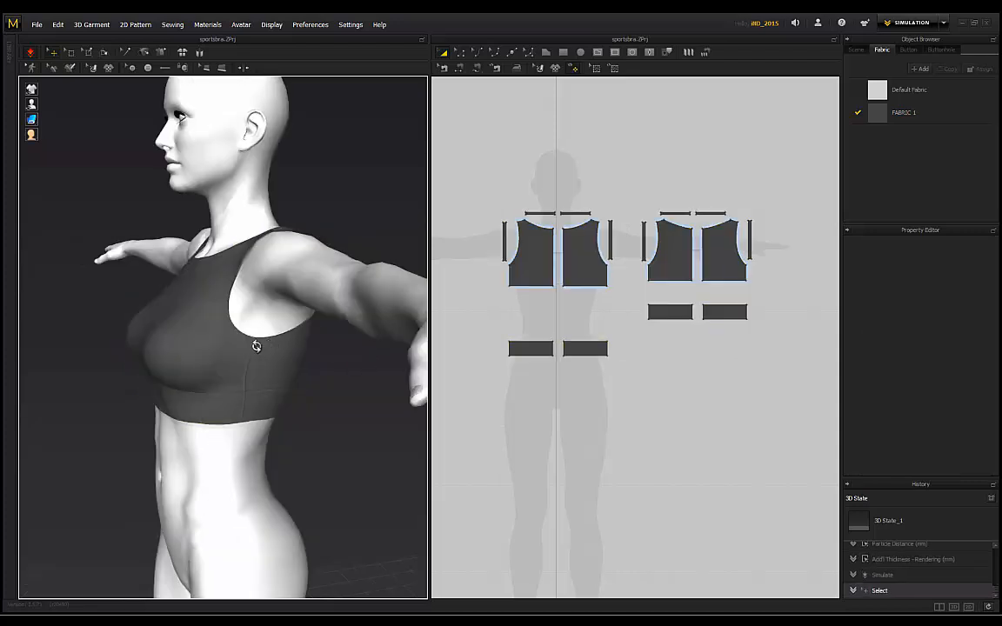
scroll(273, 331, up, 3)
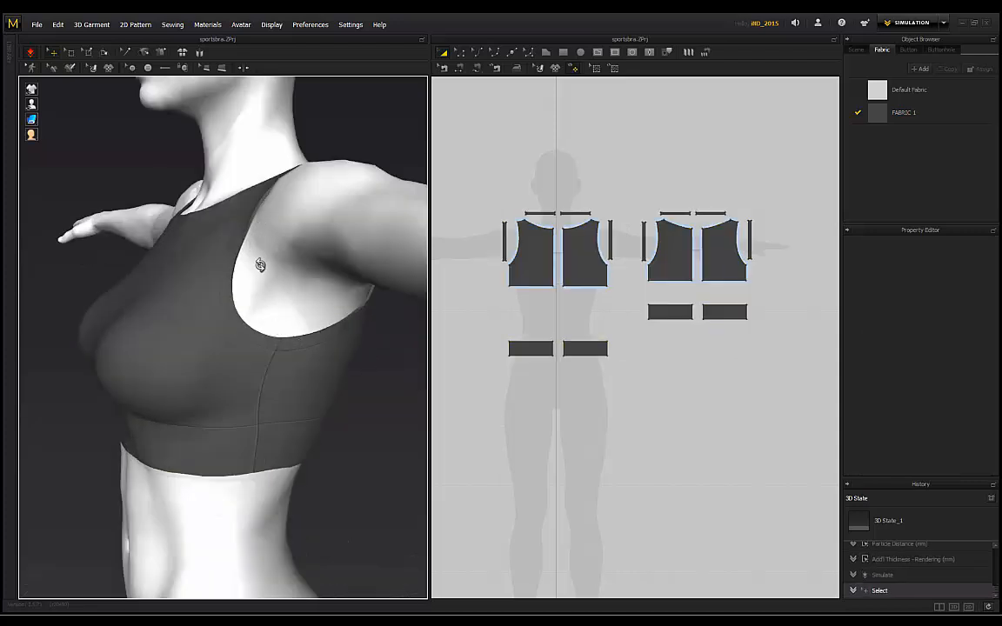
right_drag(231, 238, 266, 331)
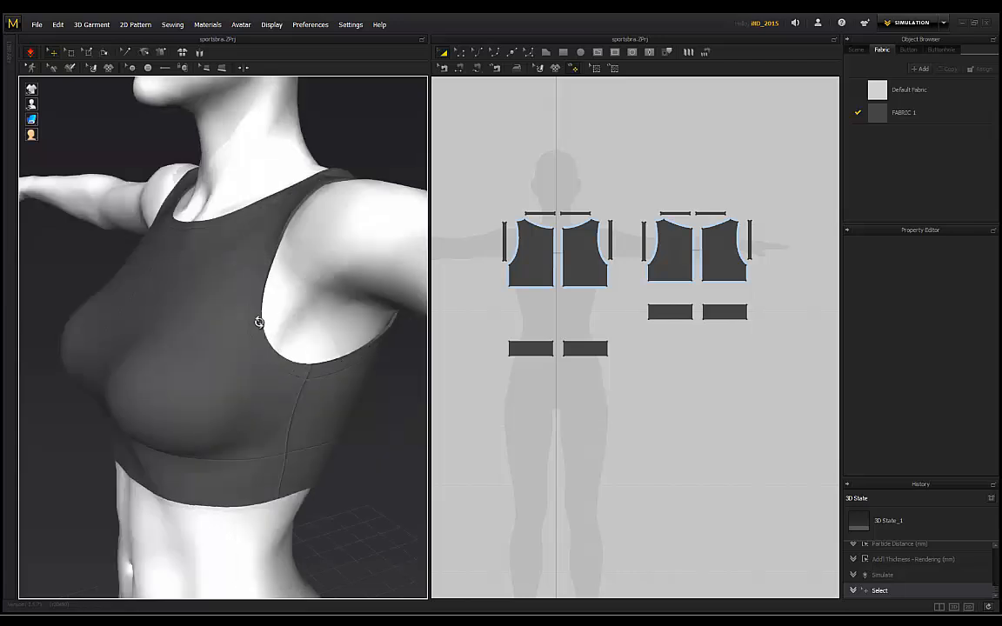
right_drag(329, 208, 368, 190)
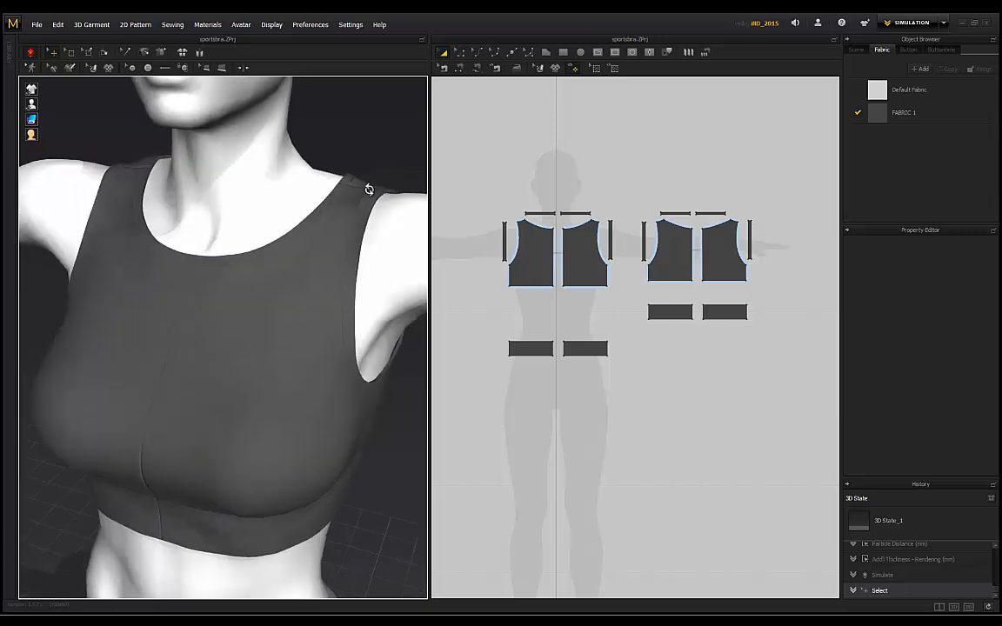
right_drag(256, 137, 252, 183)
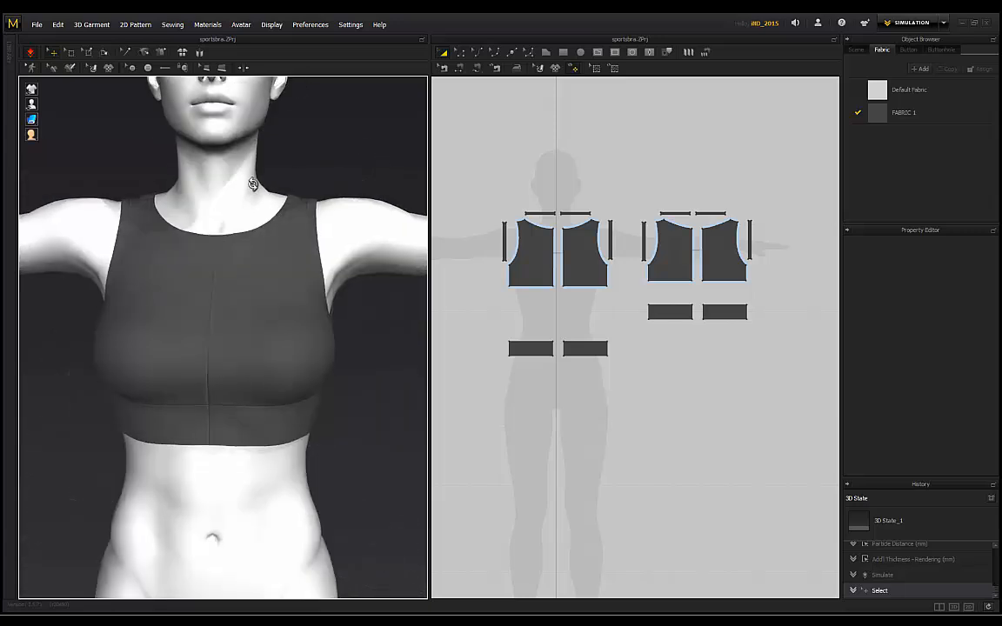
scroll(252, 184, down, 2)
right_drag(104, 184, 145, 179)
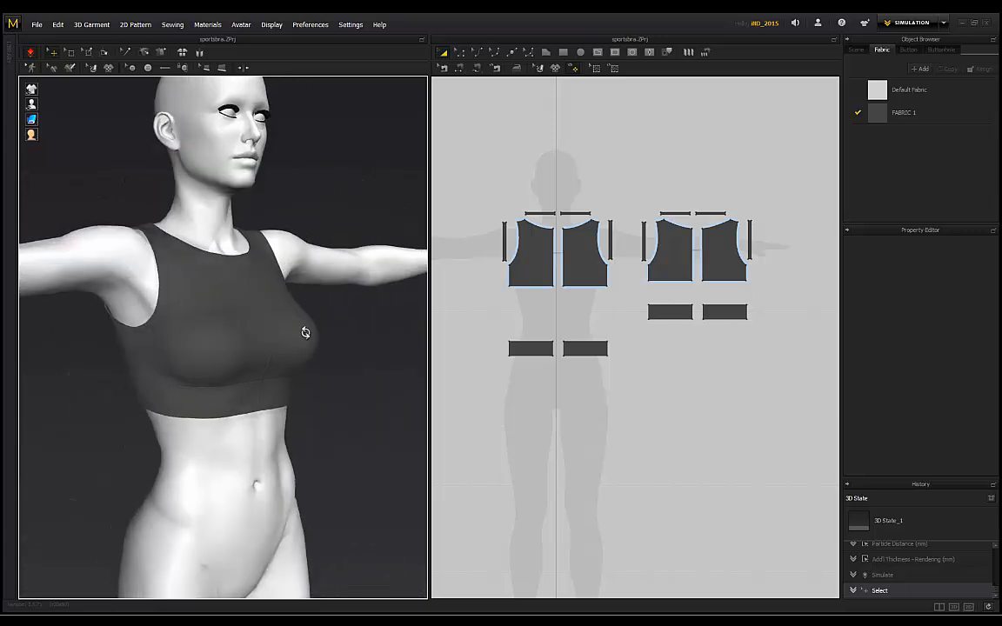
right_drag(274, 300, 201, 357)
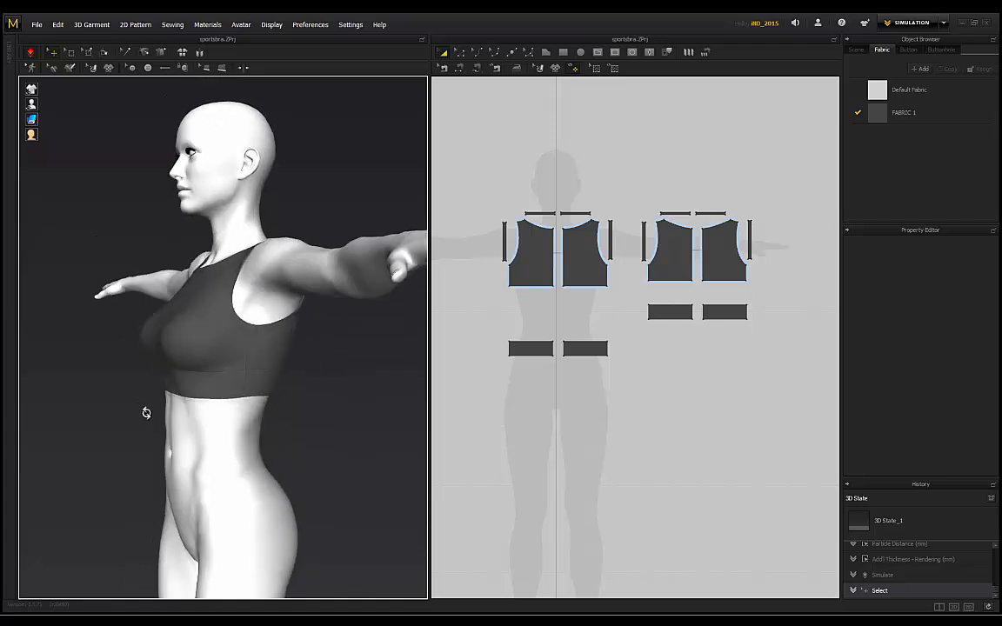
right_drag(145, 411, 335, 334)
scroll(219, 368, up, 4)
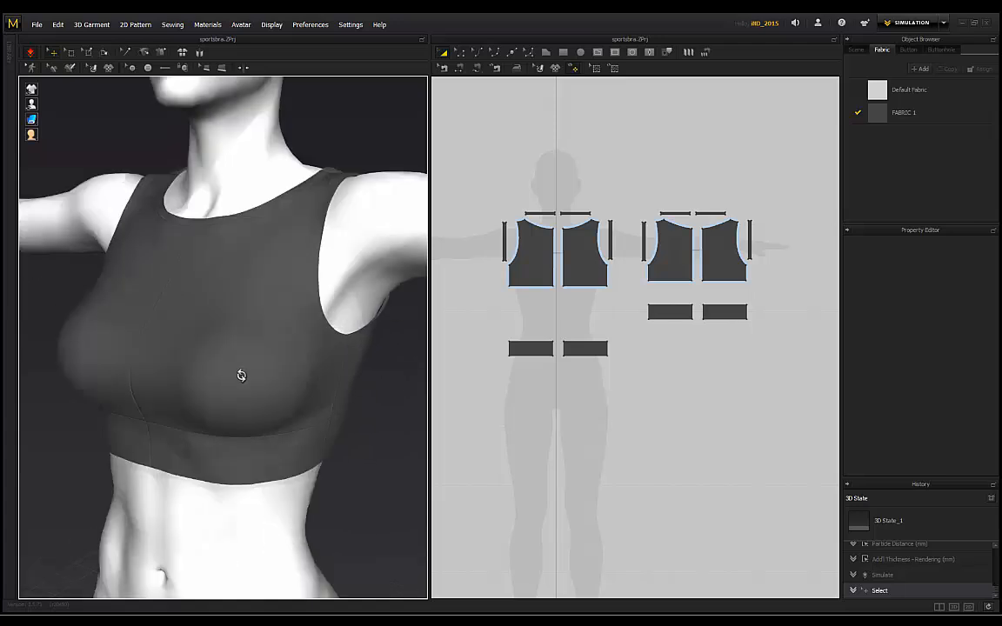
scroll(153, 309, down, 5)
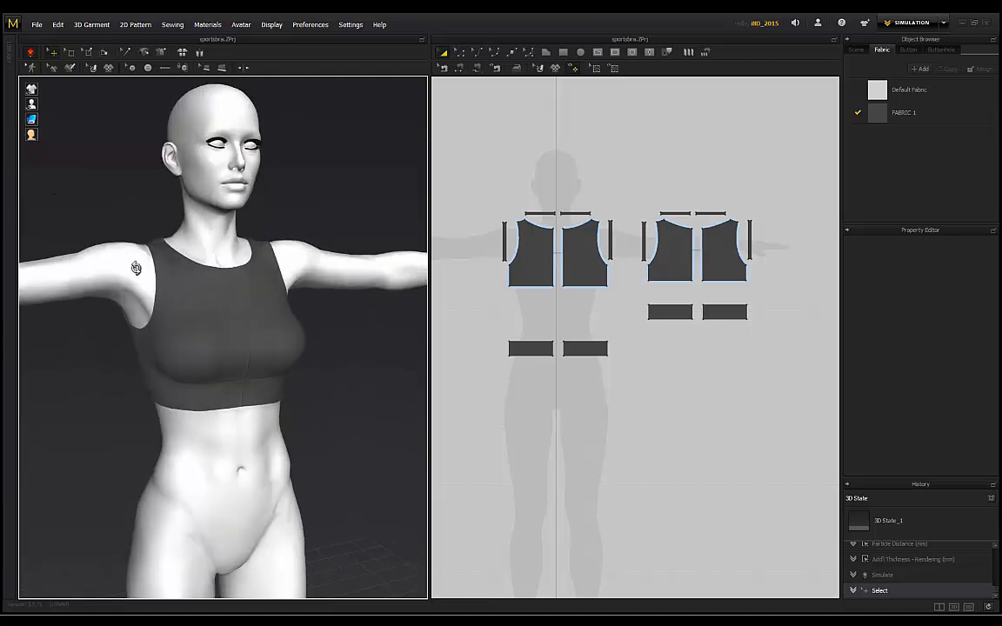
right_drag(123, 241, 226, 364)
right_drag(122, 174, 235, 309)
scroll(267, 372, up, 4)
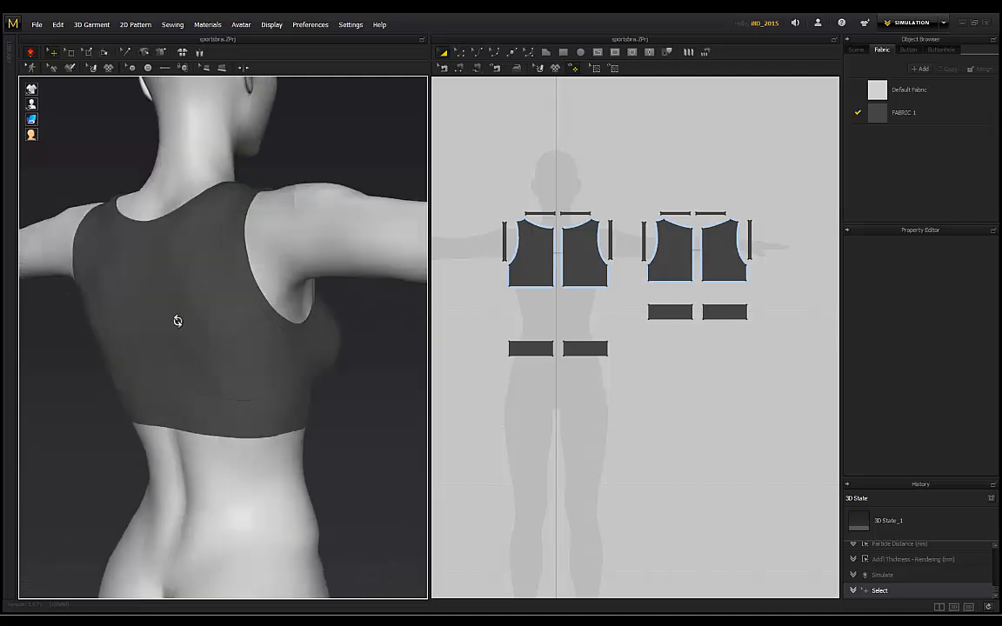
right_drag(177, 321, 238, 333)
scroll(188, 414, down, 3)
right_drag(119, 420, 235, 366)
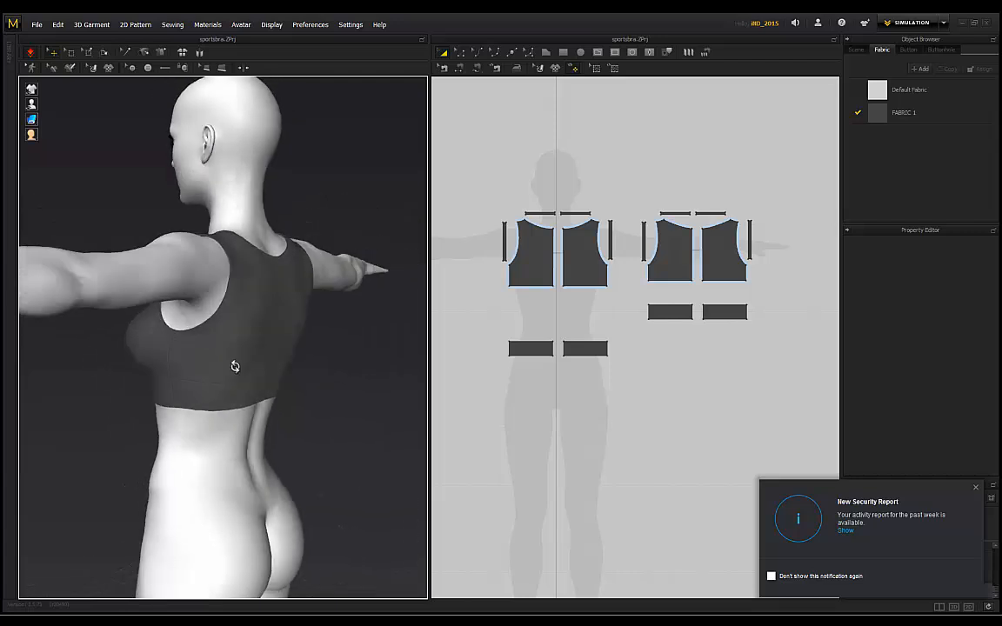
right_drag(175, 355, 144, 361)
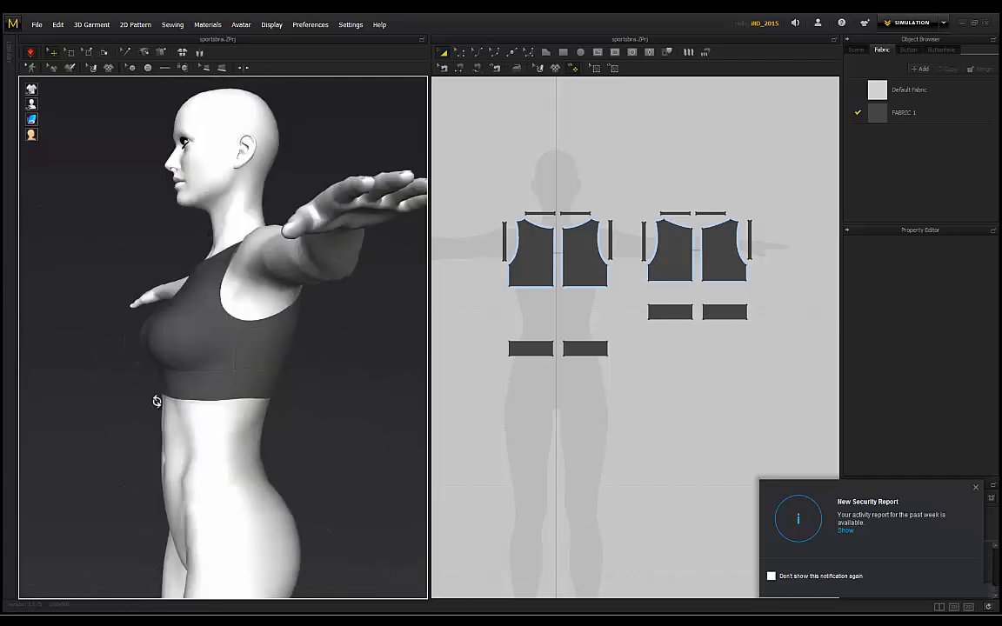
right_drag(157, 401, 283, 212)
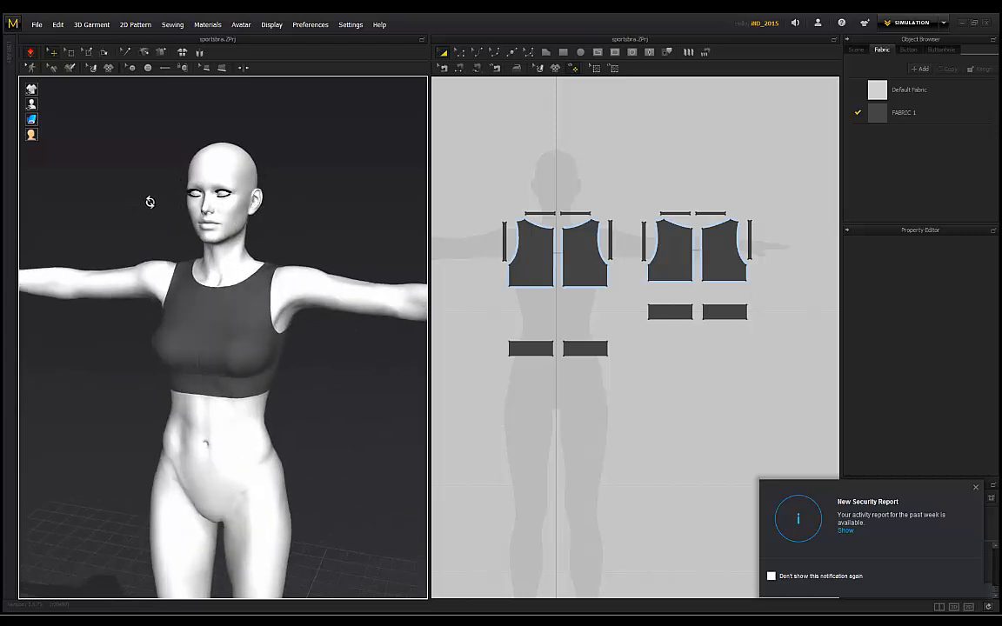
right_drag(149, 201, 190, 204)
key(2)
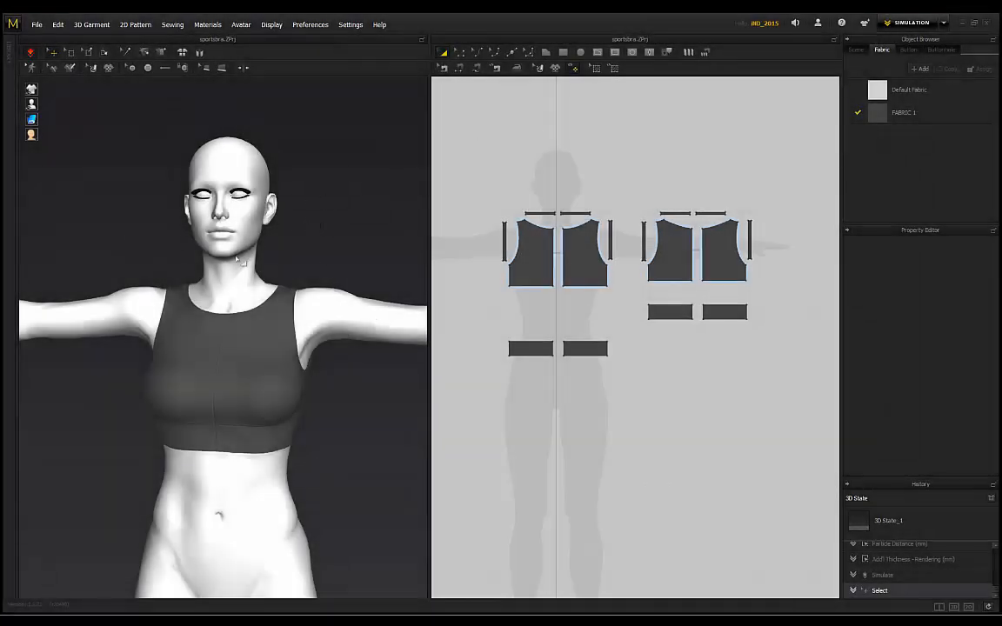
right_drag(262, 291, 285, 282)
scroll(230, 335, down, 1)
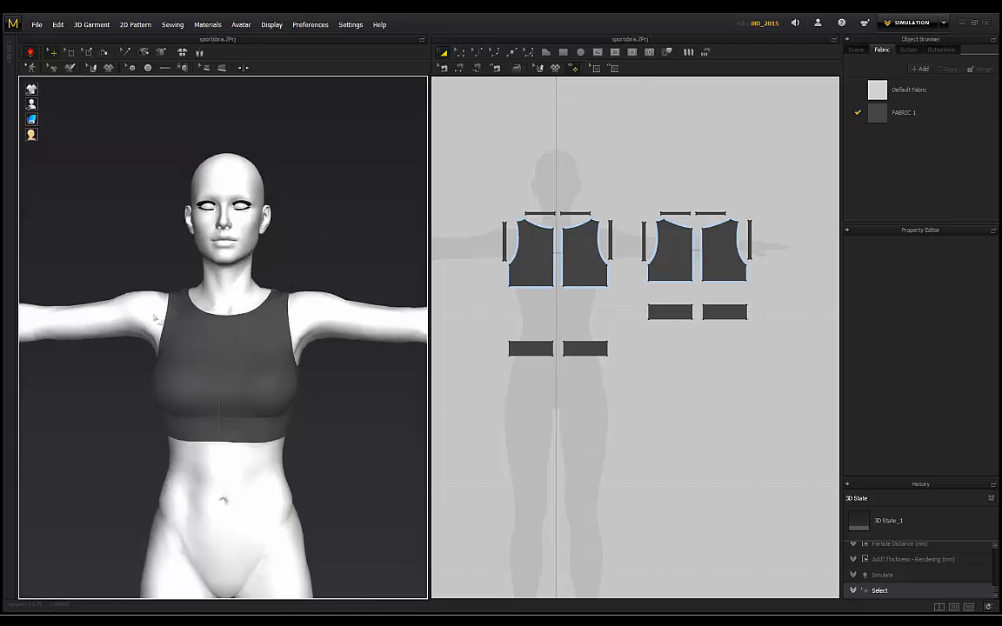
right_drag(307, 227, 183, 269)
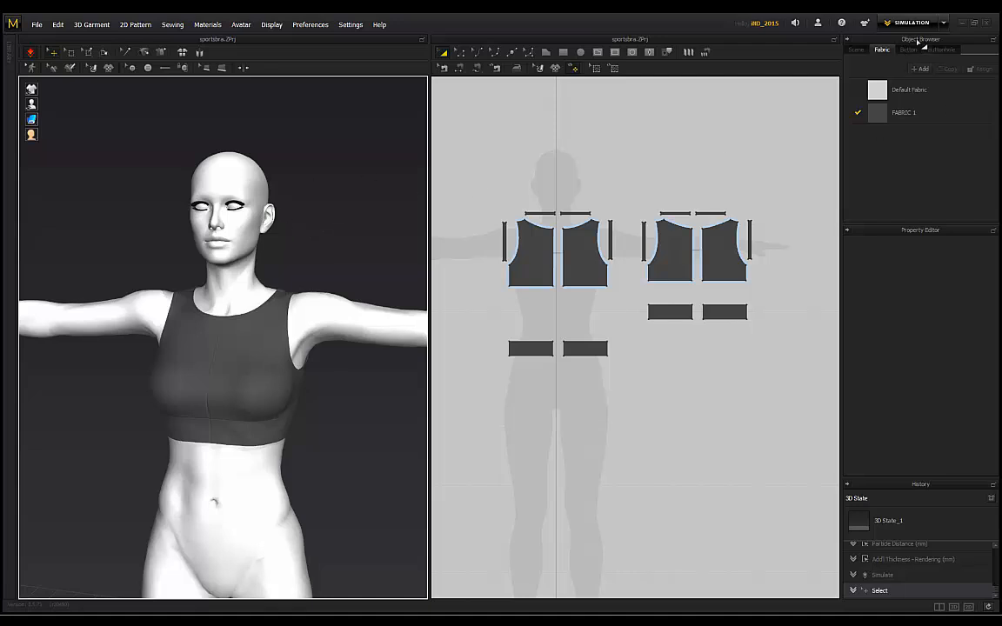
Step: Switch to Animation mode and record the garment following the arms-crossing motion
click(946, 26)
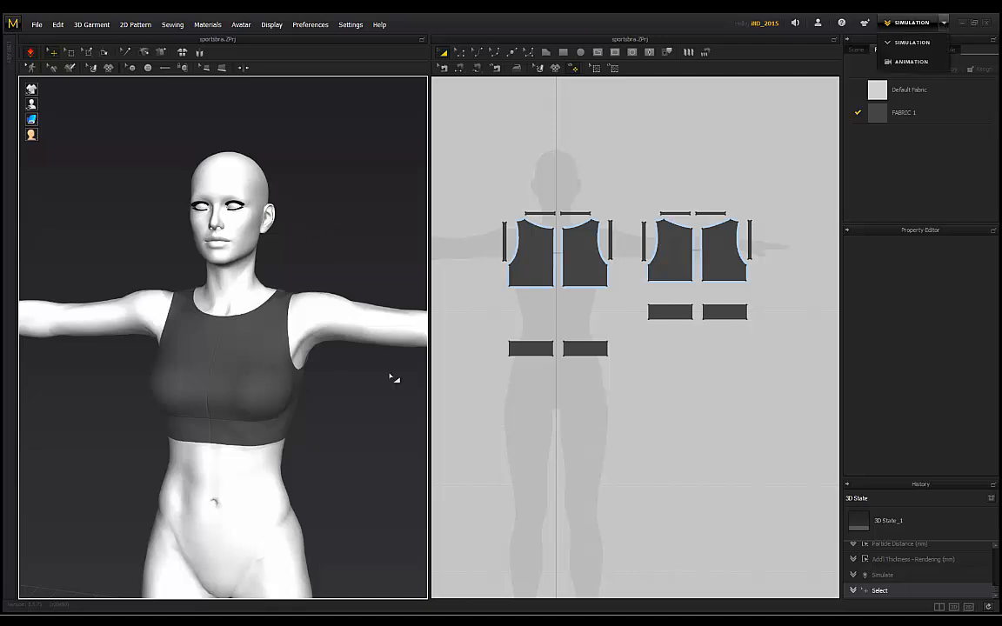
click(912, 64)
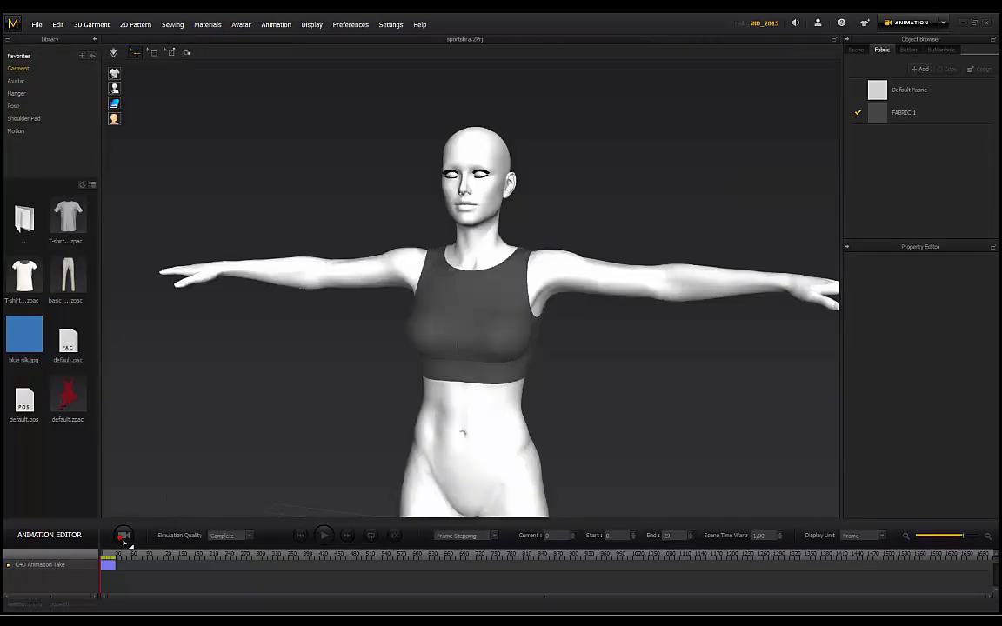
click(124, 536)
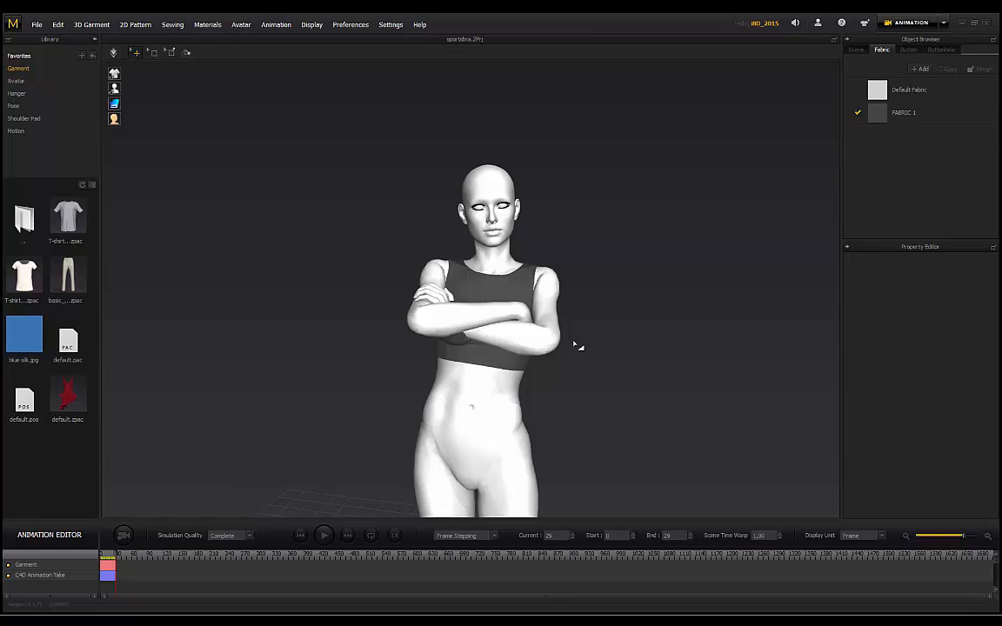
Step: Review the animated bra from behind and the side, then return to Simulation mode
right_drag(573, 345, 115, 311)
right_drag(627, 313, 387, 335)
scroll(553, 353, up, 3)
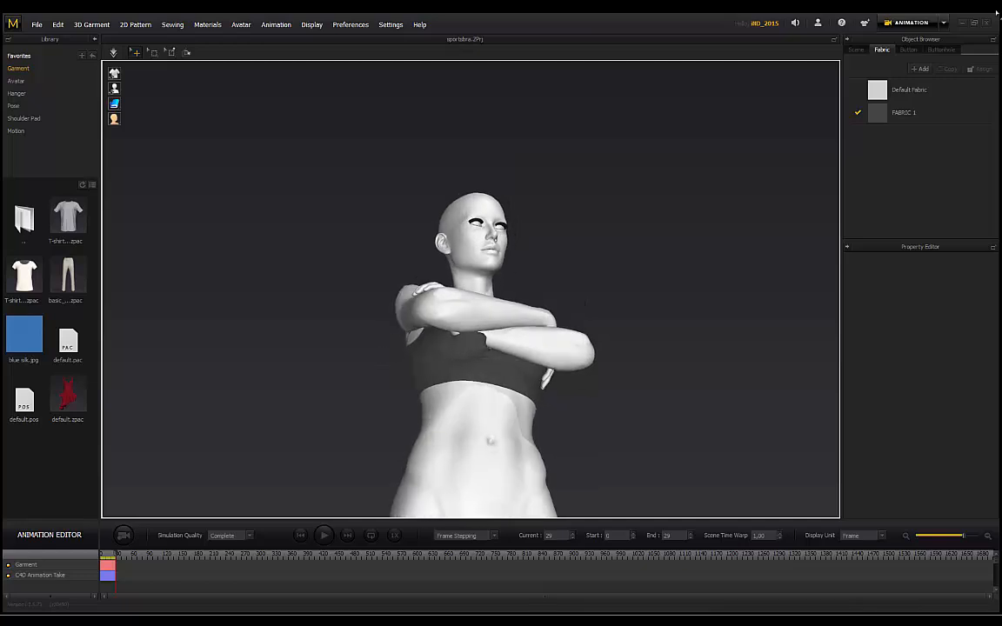
click(943, 27)
click(929, 44)
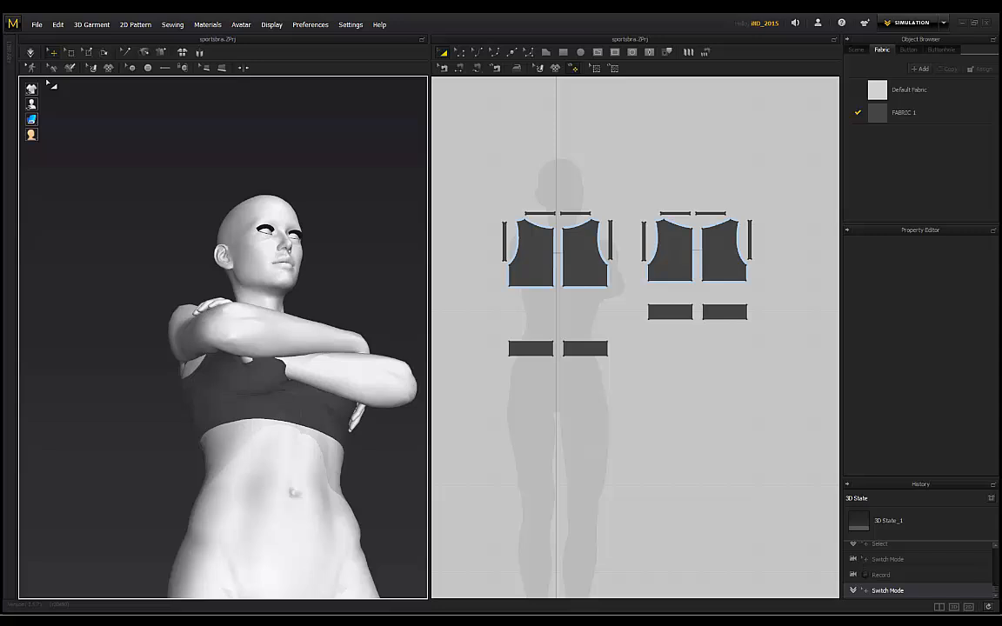
Step: Turn simulation back on and inspect the avatar body and front garment piece on the crossed-arms pose
click(30, 52)
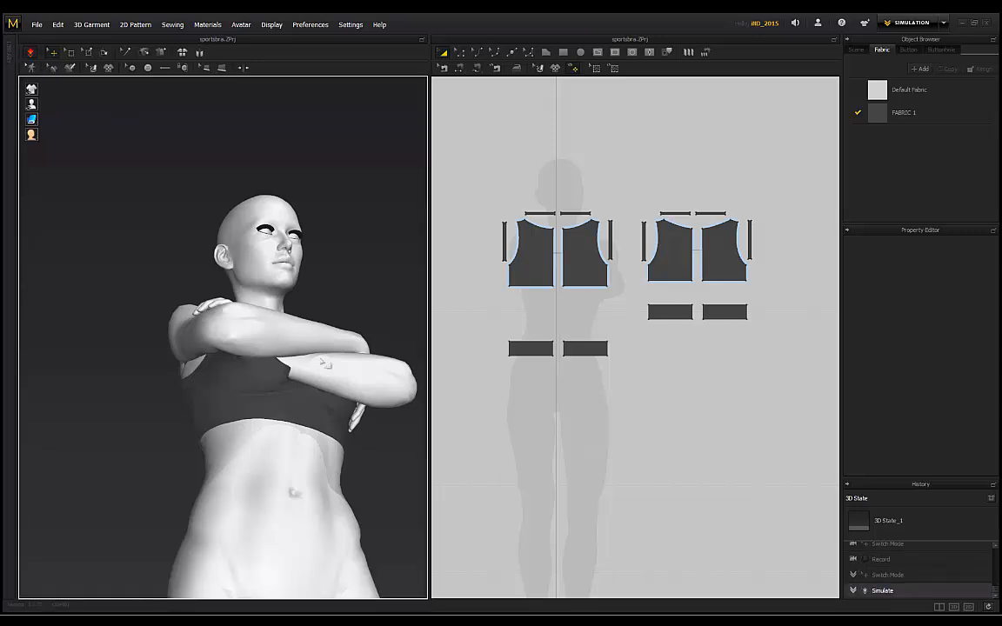
right_drag(313, 356, 276, 395)
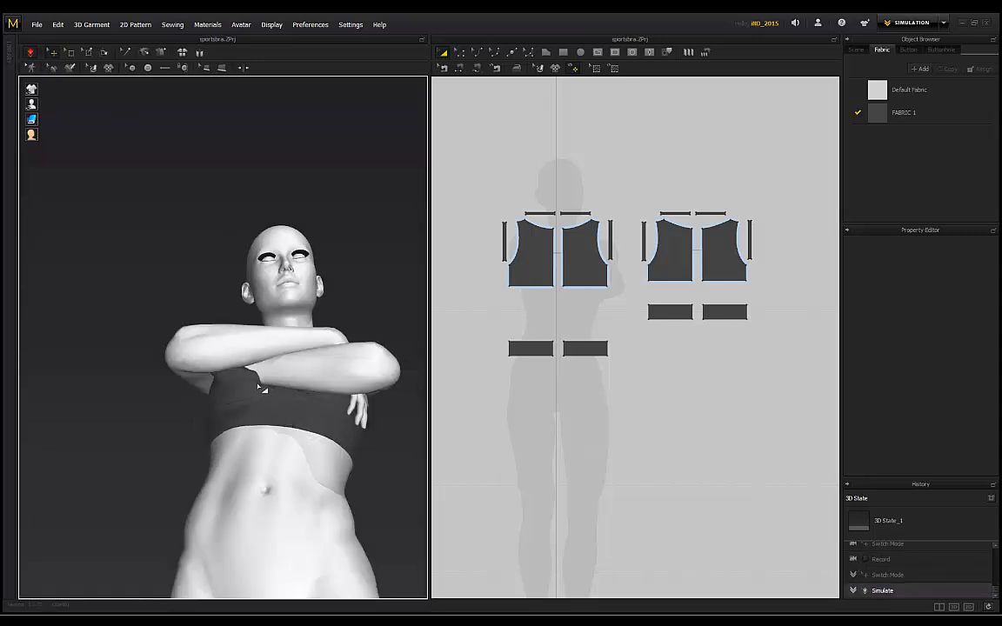
right_drag(184, 280, 234, 403)
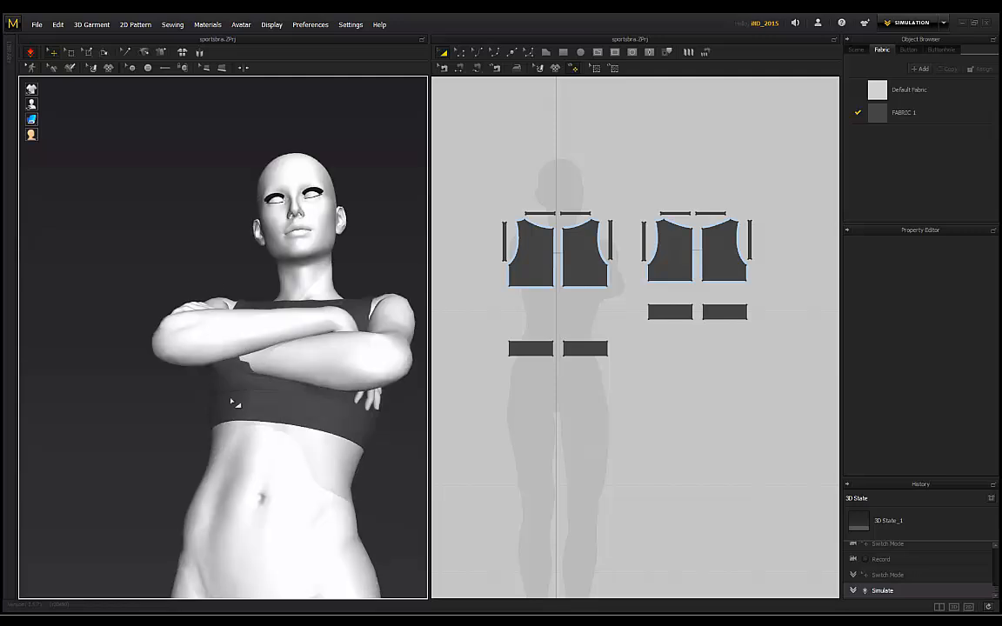
right_drag(168, 293, 217, 373)
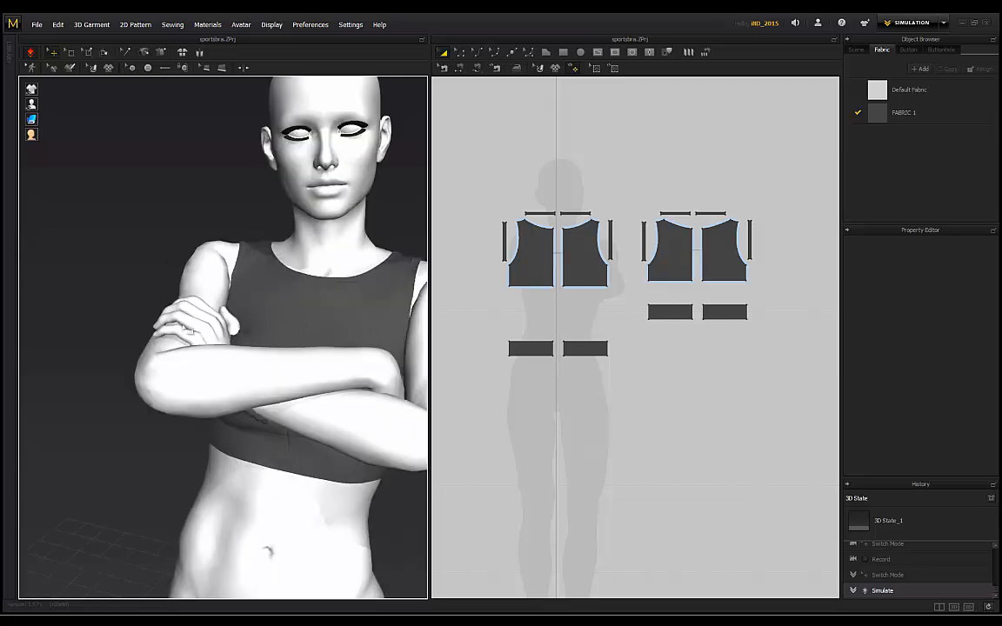
right_drag(169, 297, 233, 426)
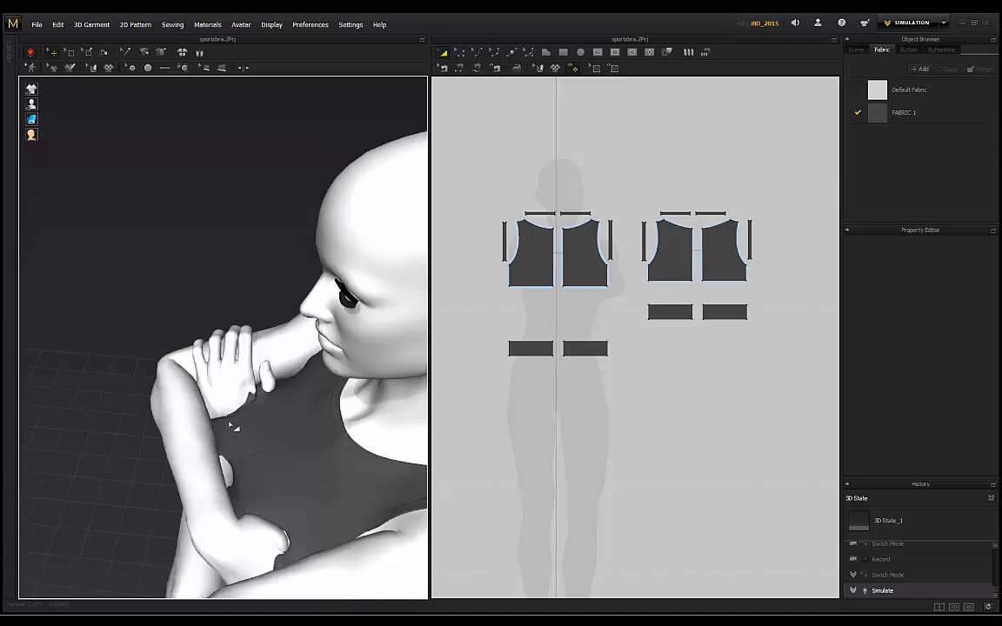
click(197, 396)
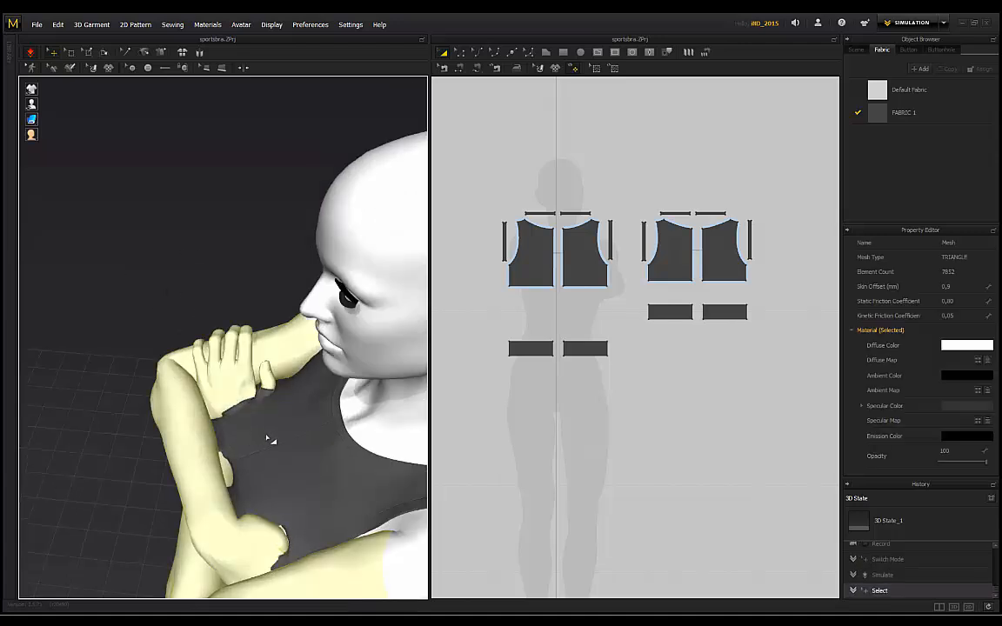
click(271, 434)
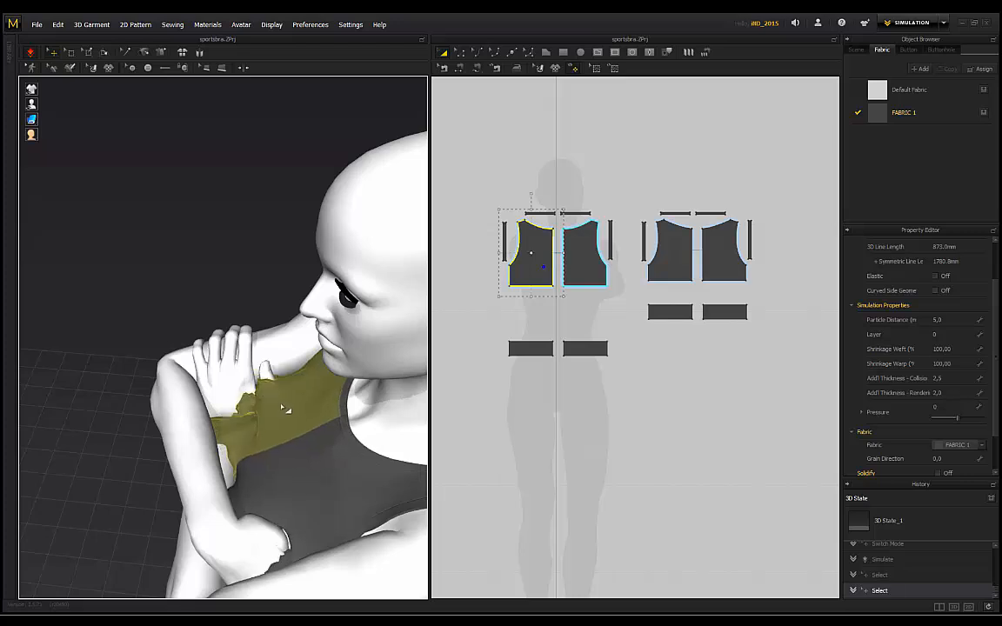
click(253, 268)
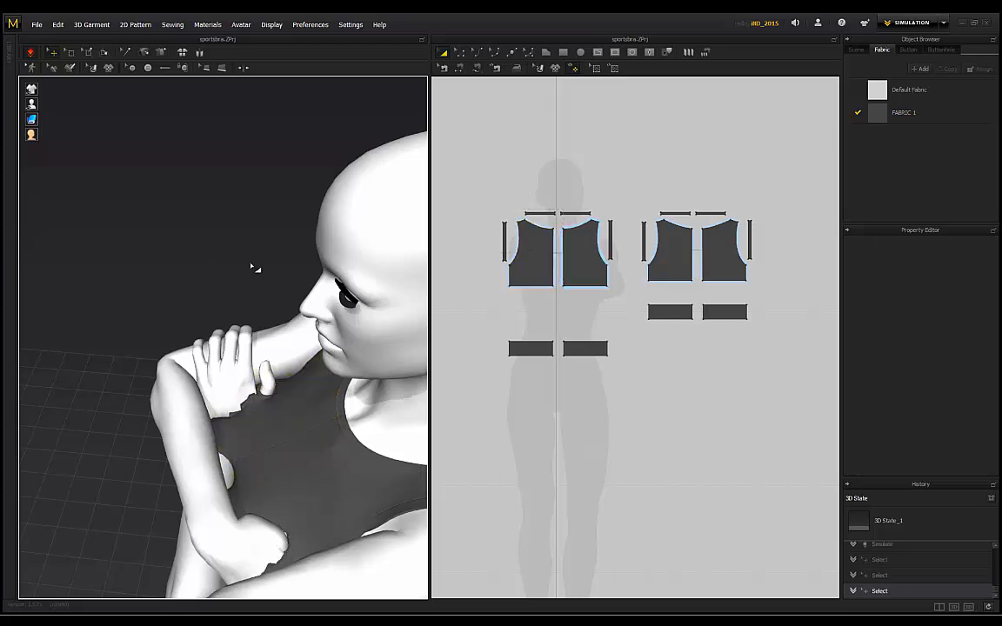
Step: Orbit around the crossed-arms pose to view the draped bra from below, back, side and front
right_drag(255, 268, 278, 329)
right_drag(104, 286, 131, 372)
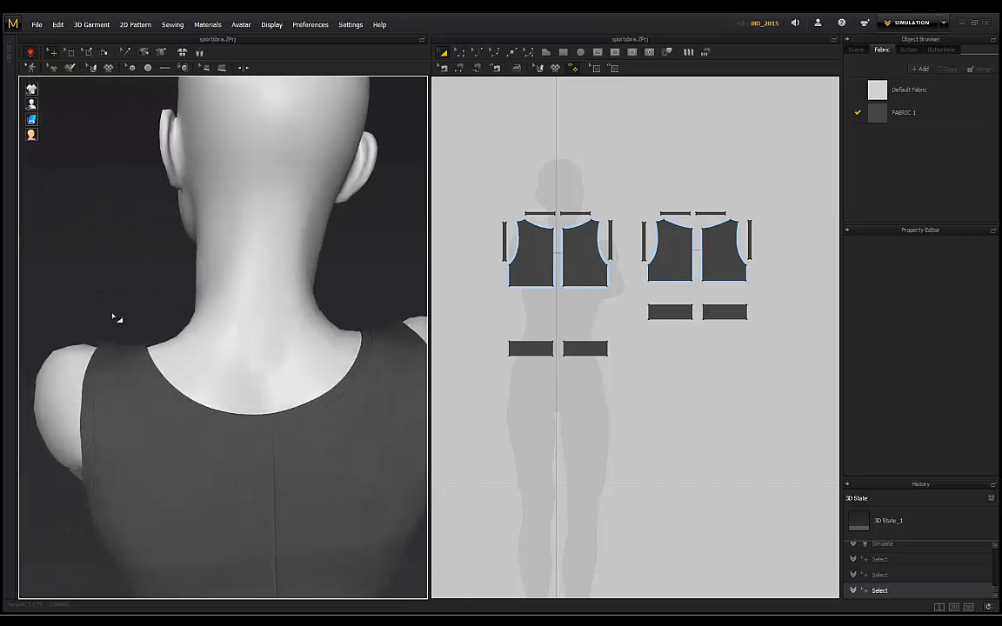
right_drag(114, 318, 172, 300)
scroll(270, 259, up, 2)
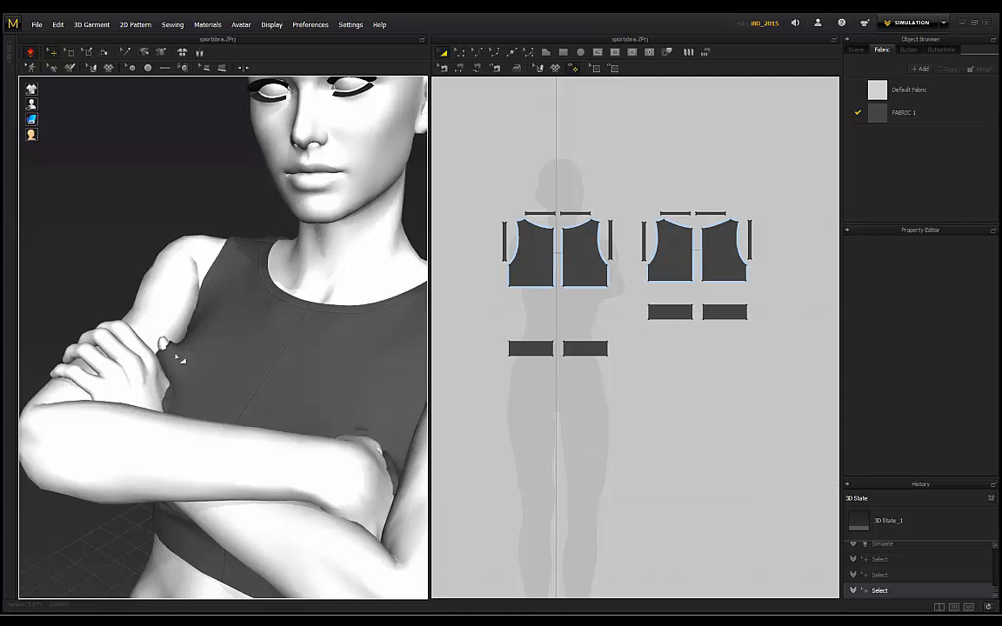
scroll(103, 236, down, 2)
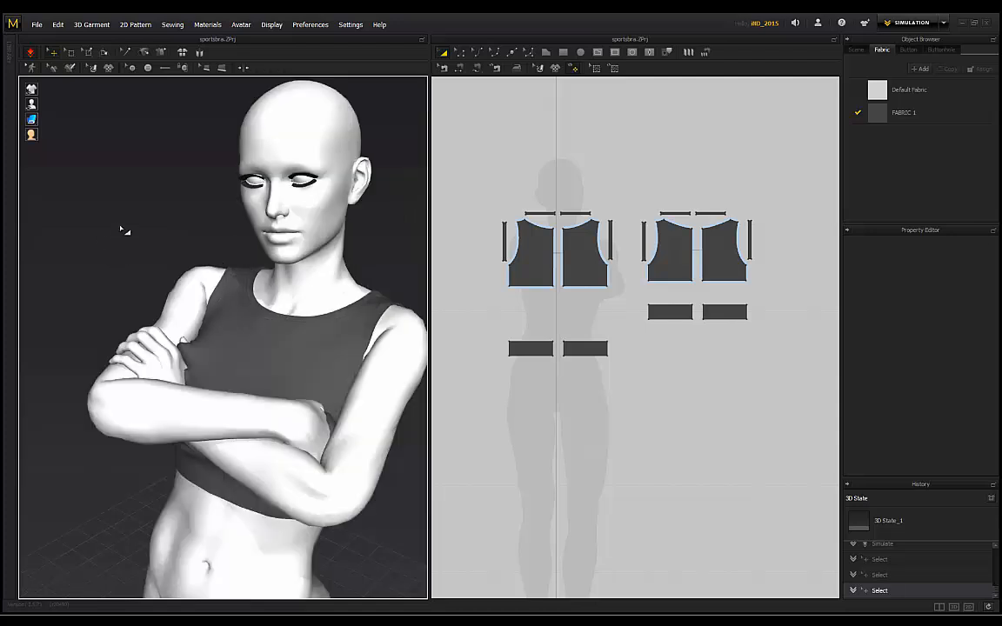
scroll(124, 231, down, 1)
right_drag(124, 231, 174, 283)
scroll(339, 272, down, 1)
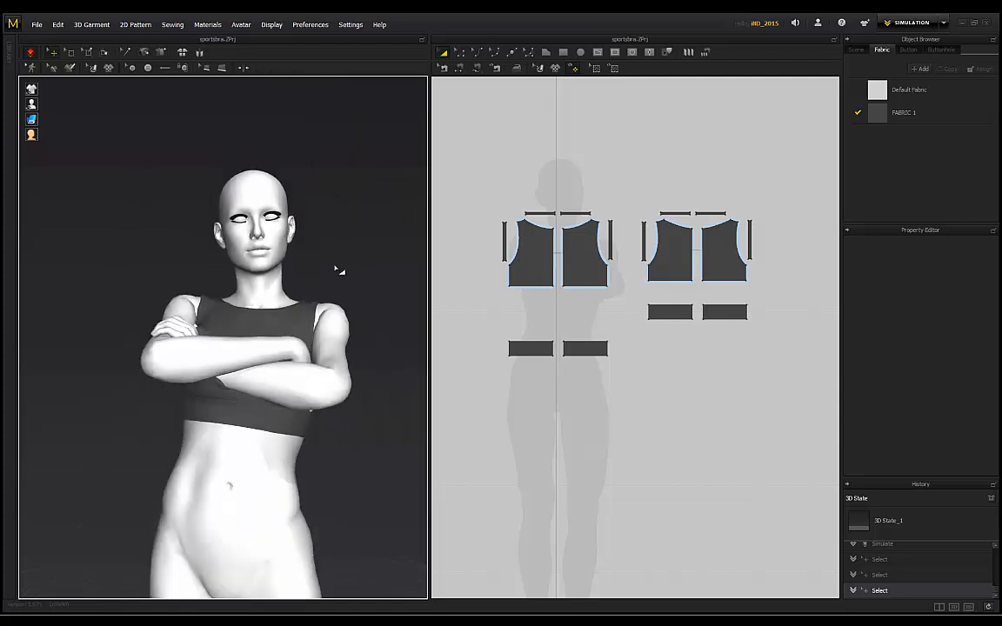
mouse_move(339, 271)
right_down()
mouse_move(197, 290)
mouse_move(123, 280)
mouse_move(330, 277)
mouse_move(331, 286)
right_up()
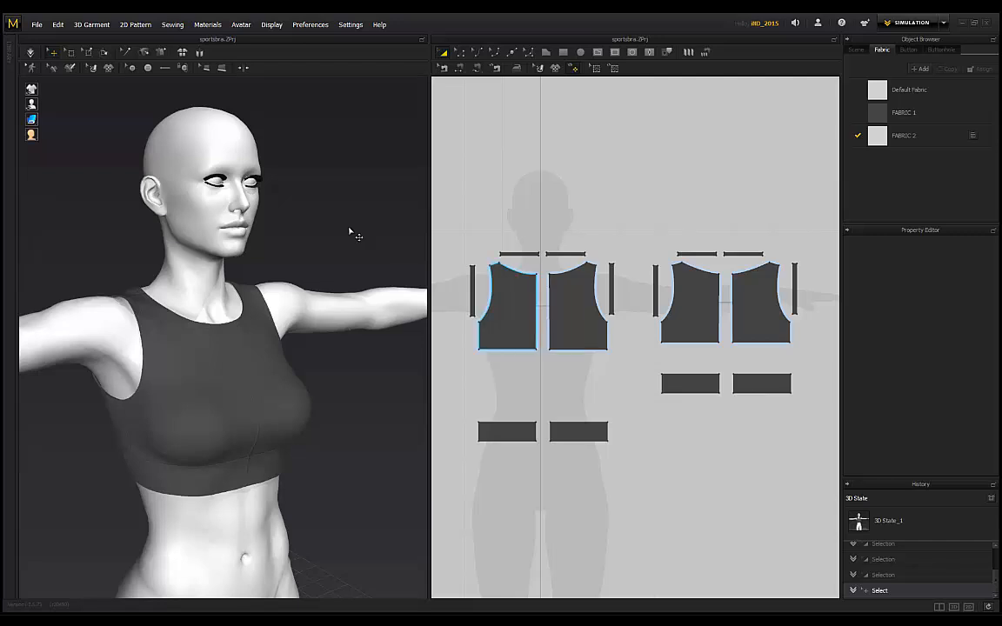
Step: Assign FABRIC 2 to the four front and back bodice pieces
click(511, 312)
shift+click(576, 312)
shift+click(692, 308)
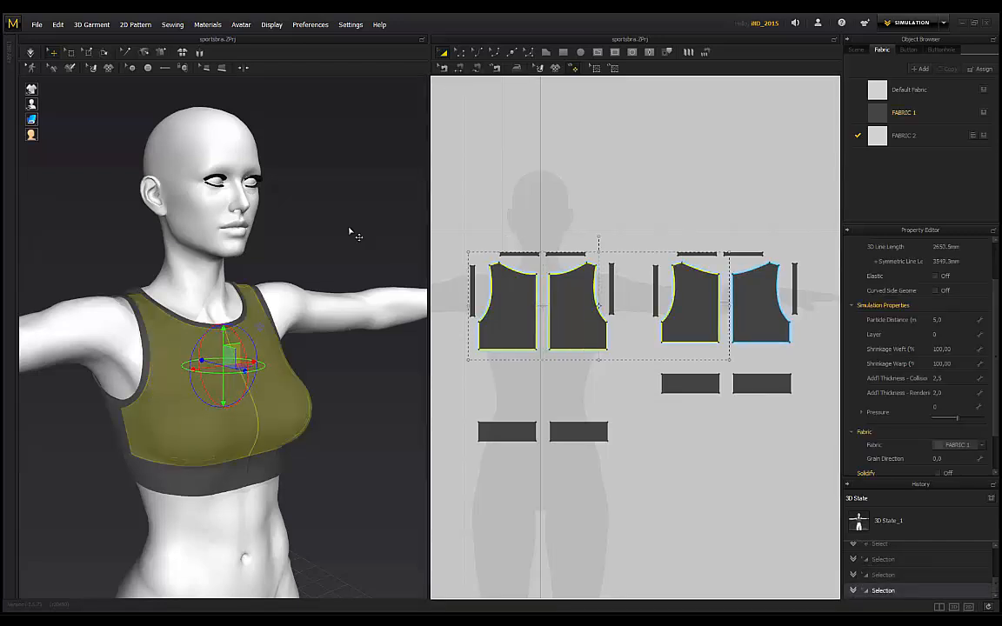
shift+click(760, 308)
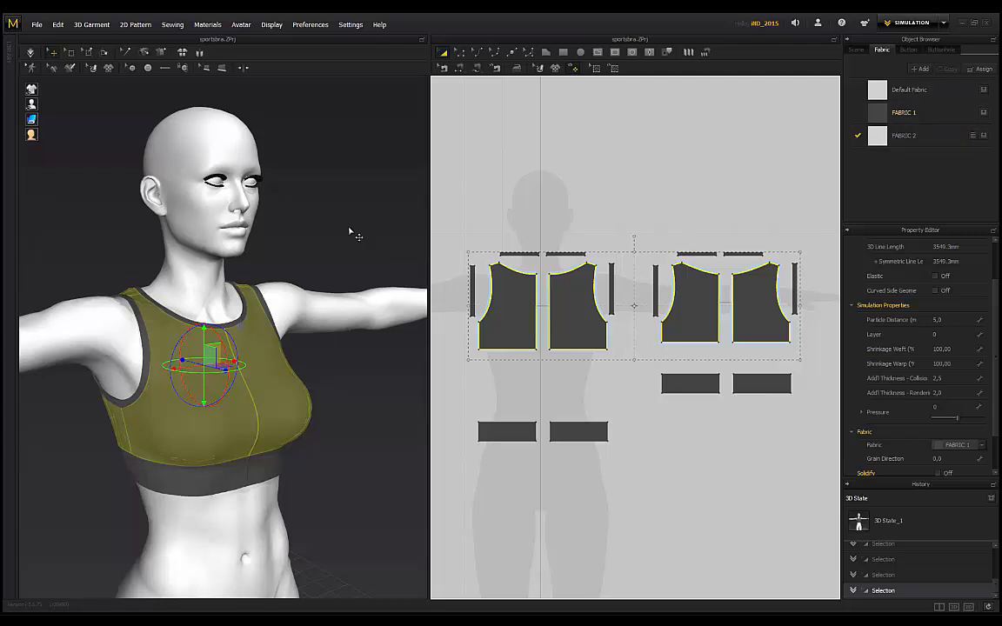
click(980, 445)
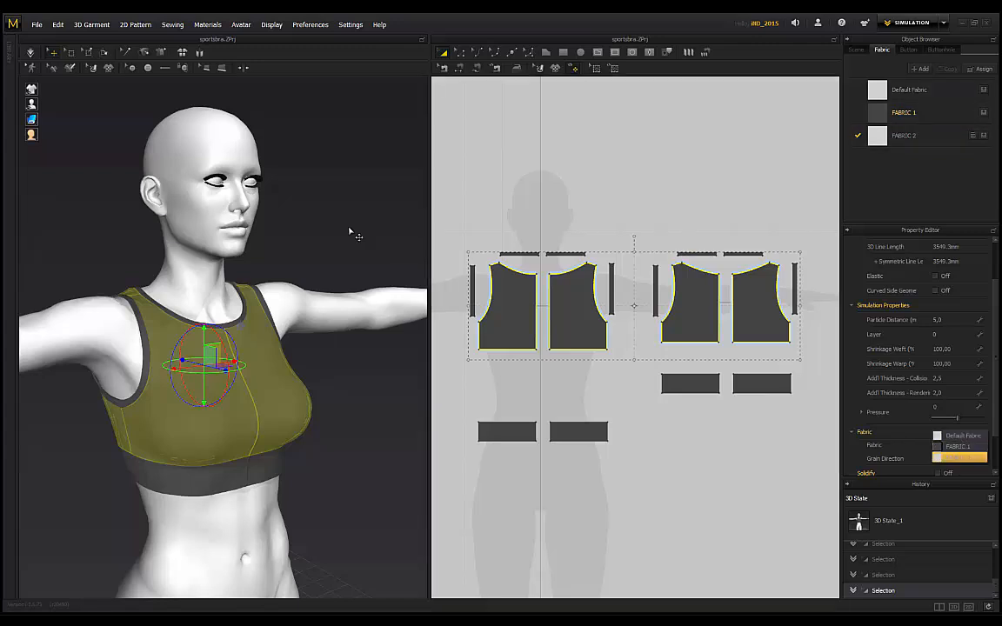
click(965, 457)
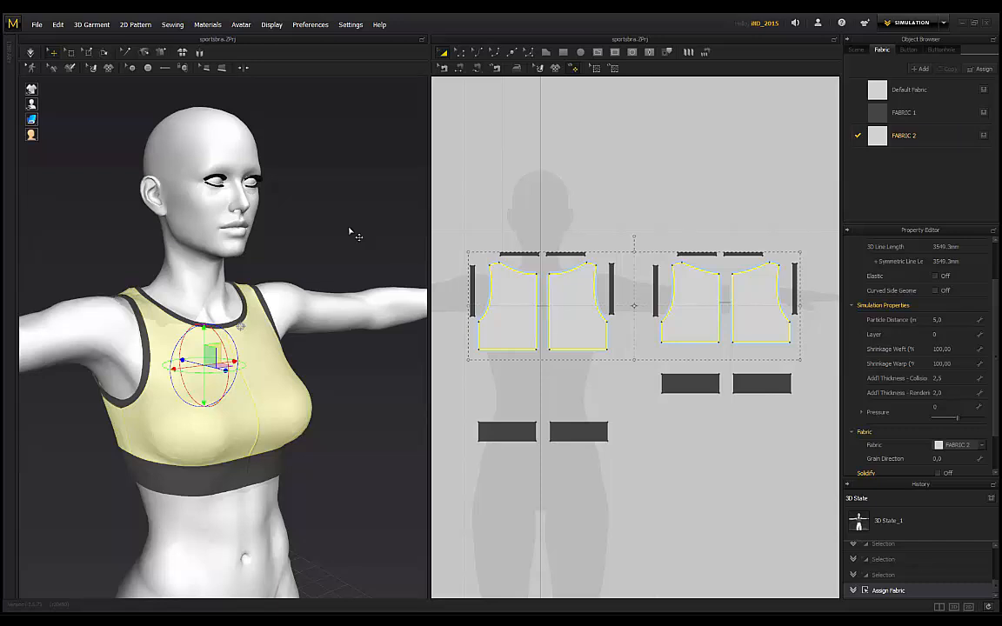
Step: Change FABRIC 2's colour to mid grey #989898
click(904, 135)
click(960, 324)
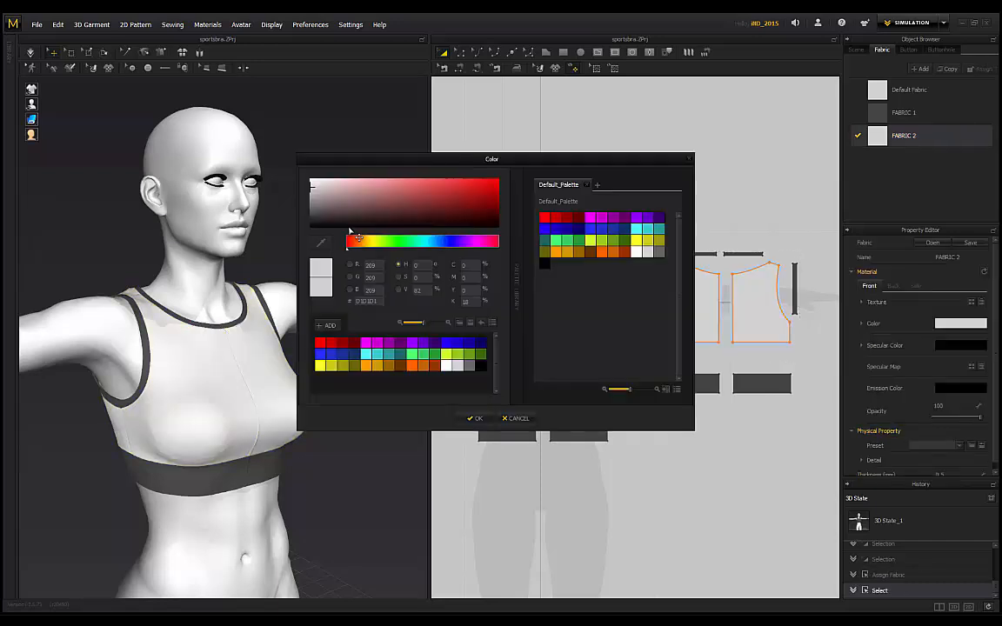
drag(311, 186, 311, 199)
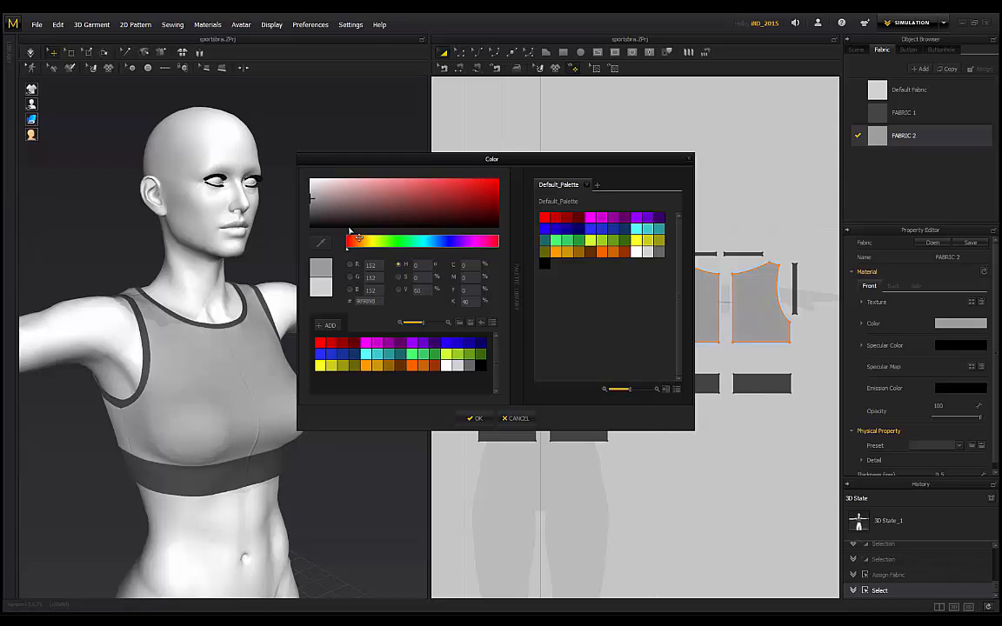
click(475, 418)
click(350, 231)
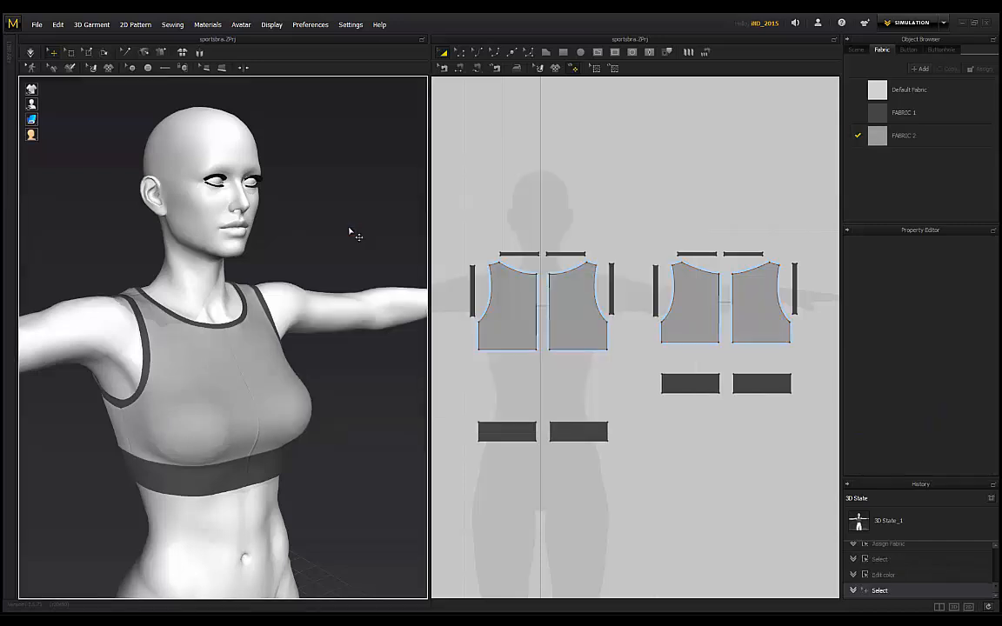
mouse_move(349, 231)
right_down()
mouse_move(113, 229)
mouse_move(418, 231)
mouse_move(239, 231)
right_up()
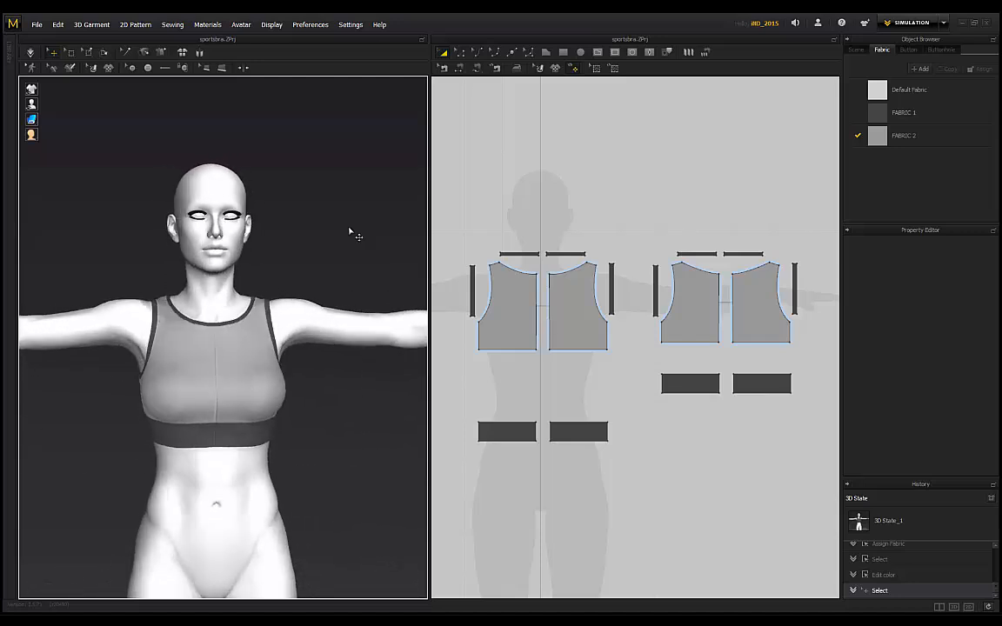
Step: Check the fabric used by the left side strap and both top strap halves
mouse_move(349, 231)
right_down()
mouse_move(331, 231)
mouse_move(394, 232)
mouse_move(306, 232)
mouse_move(419, 231)
right_up()
scroll(349, 231, up, 2)
right_drag(350, 231, 365, 231)
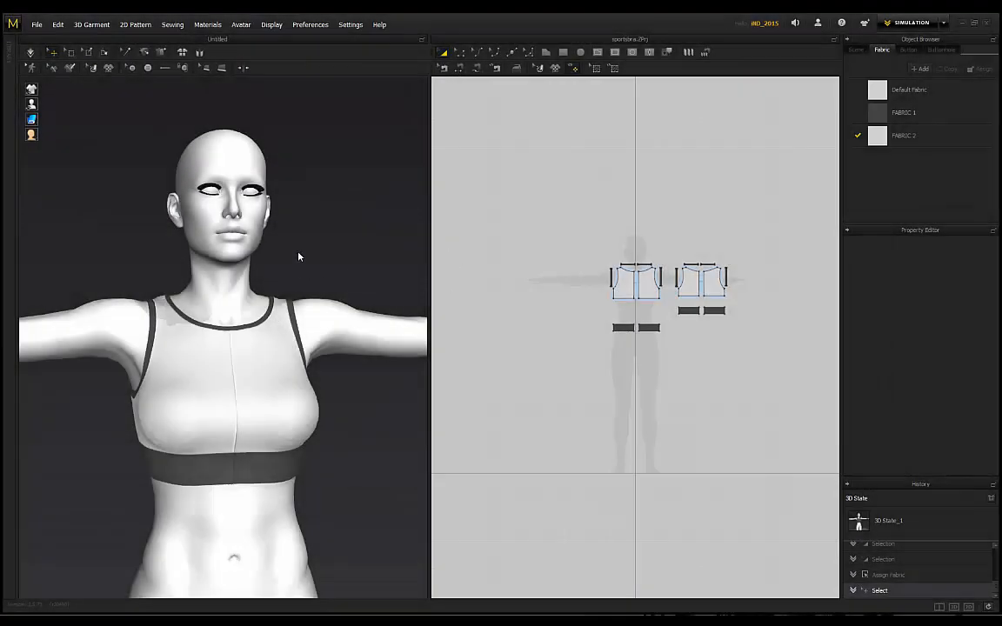
scroll(660, 231, up, 5)
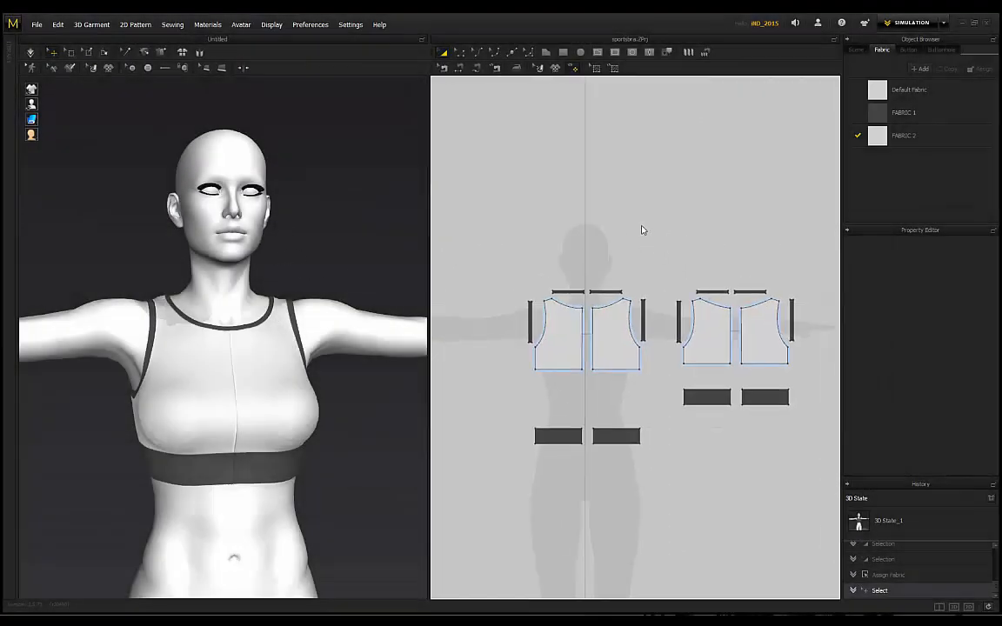
click(507, 289)
click(545, 262)
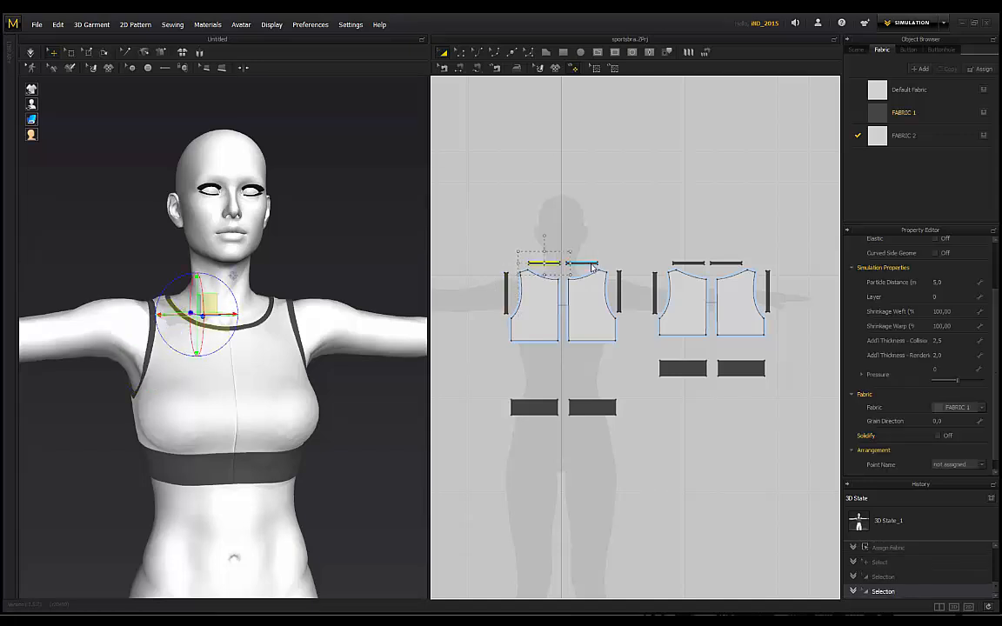
click(583, 263)
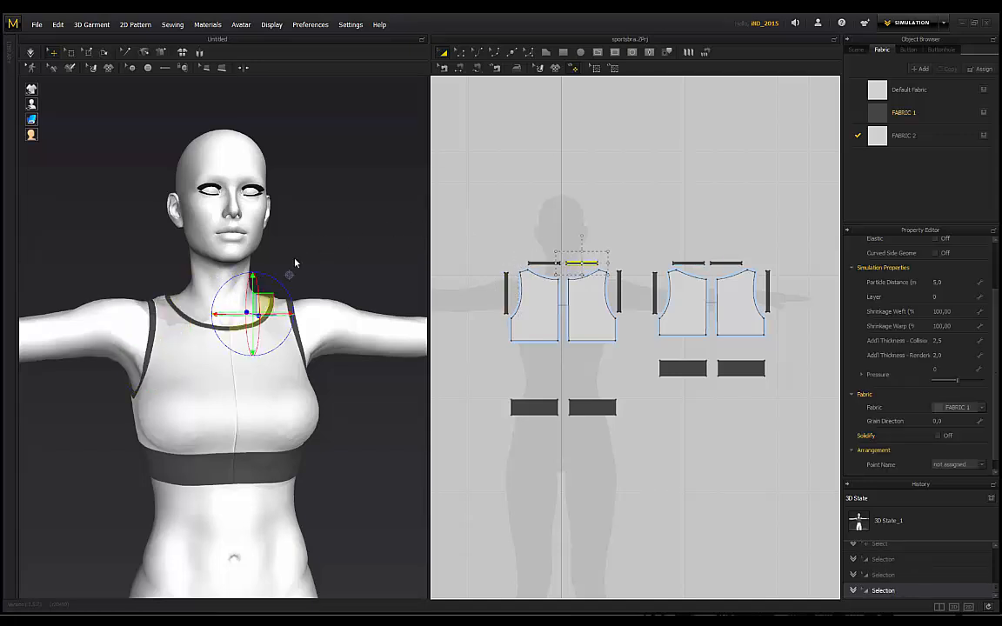
Step: Check the fabric on the two front and two back bodice pieces
click(593, 311)
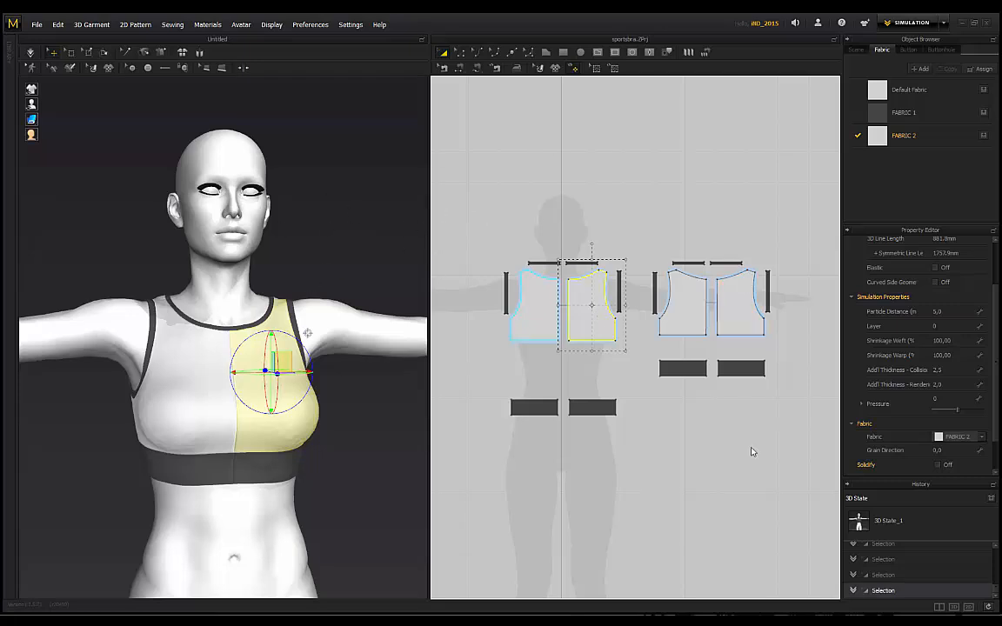
click(785, 463)
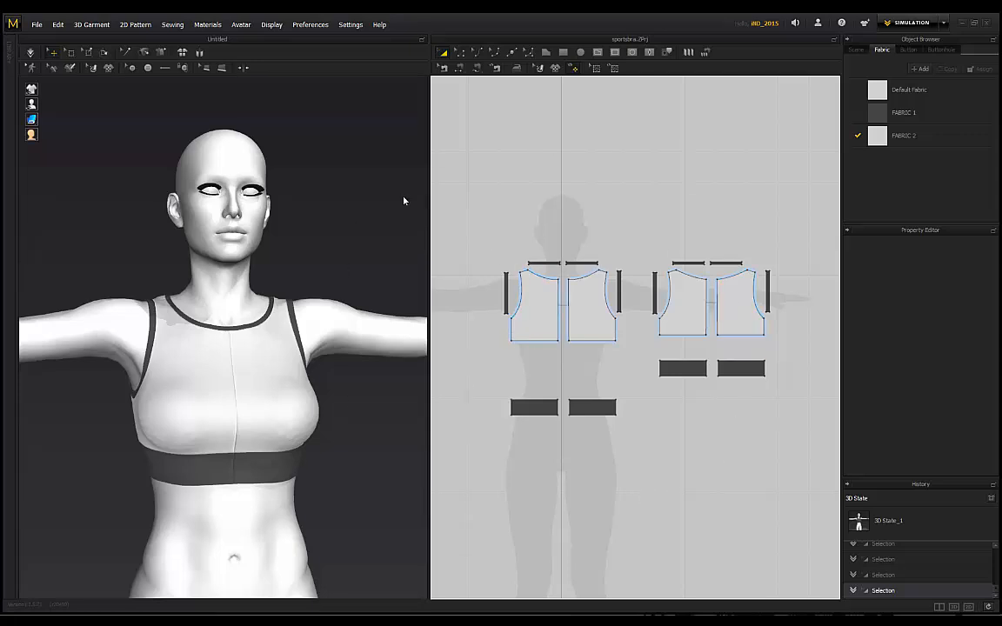
click(547, 311)
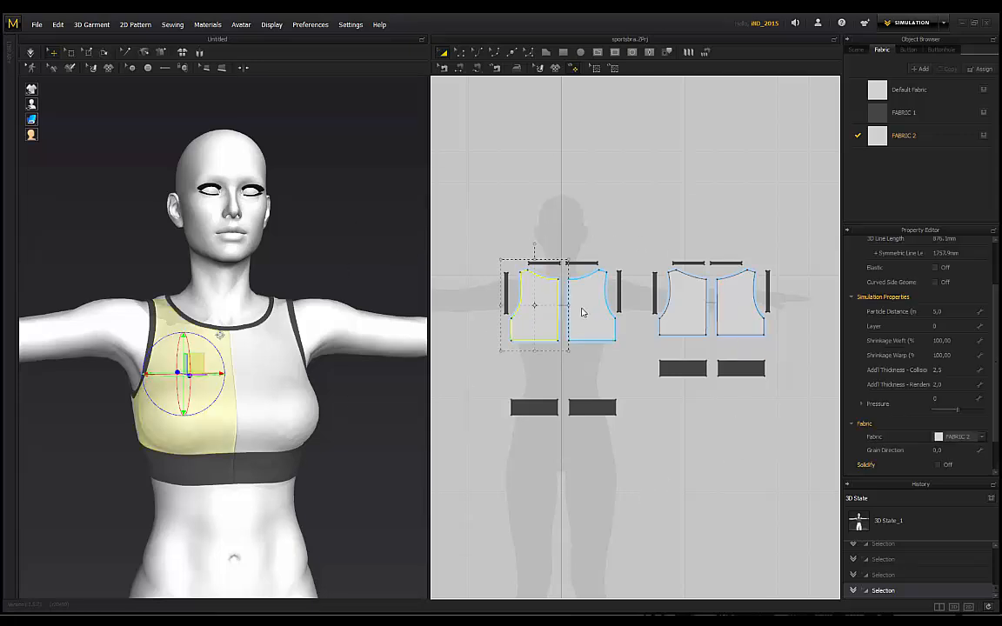
click(585, 312)
click(679, 307)
click(748, 315)
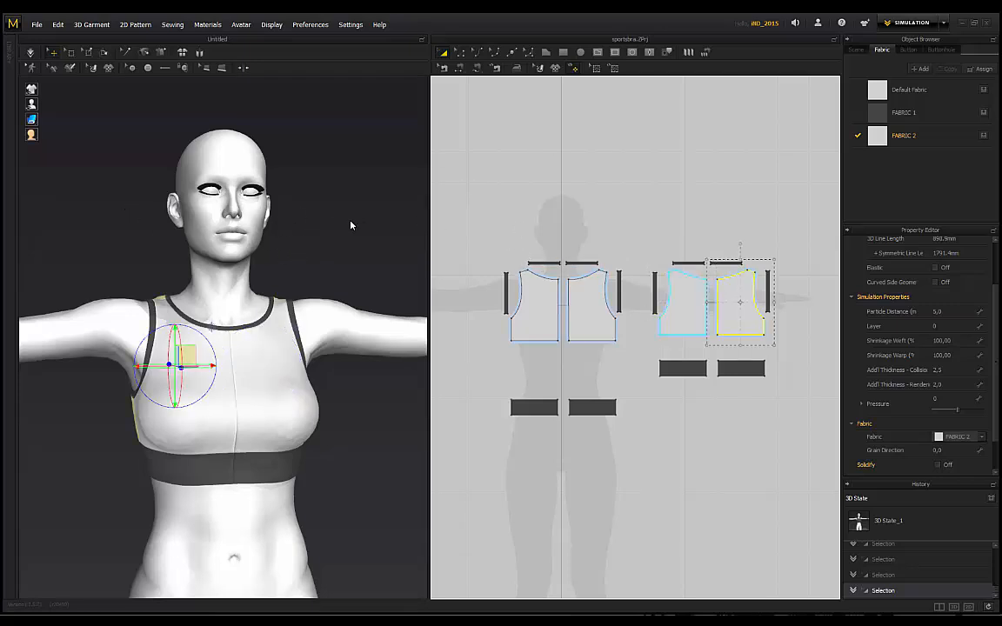
click(571, 238)
right_drag(344, 207, 370, 226)
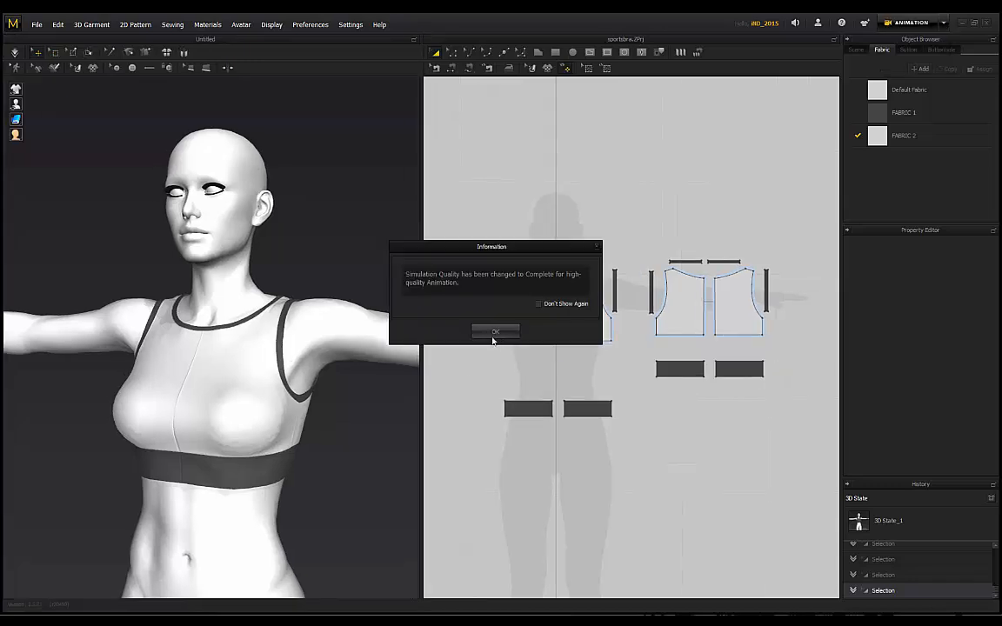
Step: Dismiss the simulation quality notice and orbit the avatar back to a front view
click(495, 331)
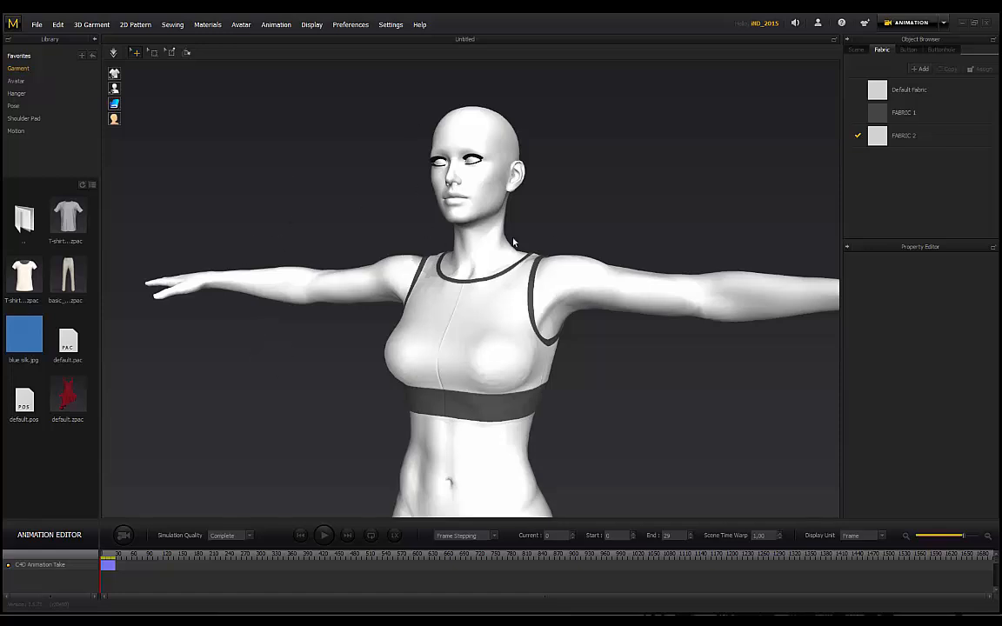
middle_drag(581, 225, 561, 217)
right_drag(244, 178, 523, 201)
middle_drag(523, 200, 558, 202)
right_drag(644, 188, 596, 183)
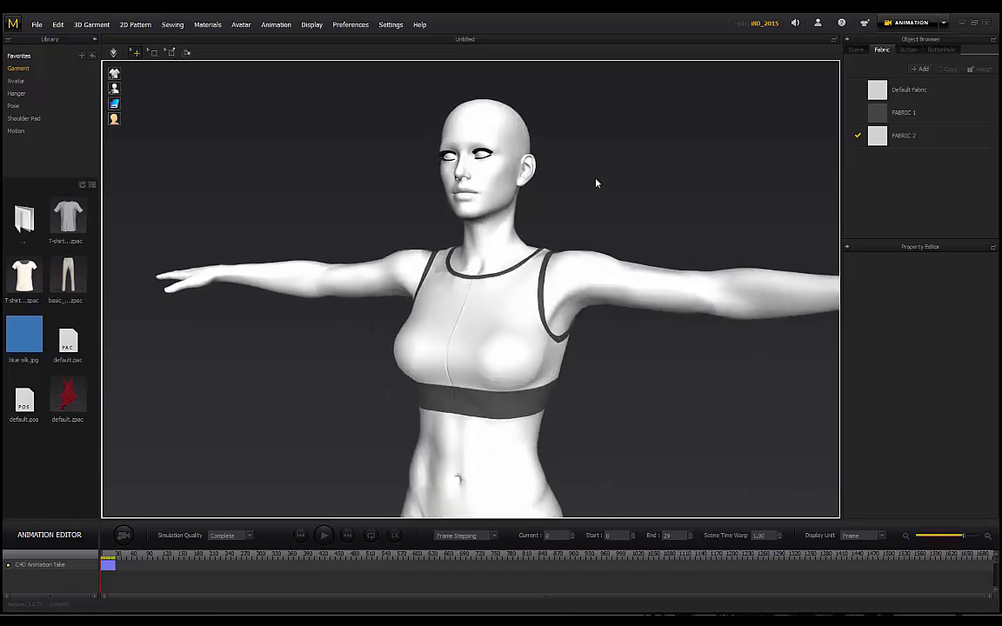
middle_drag(625, 197, 606, 190)
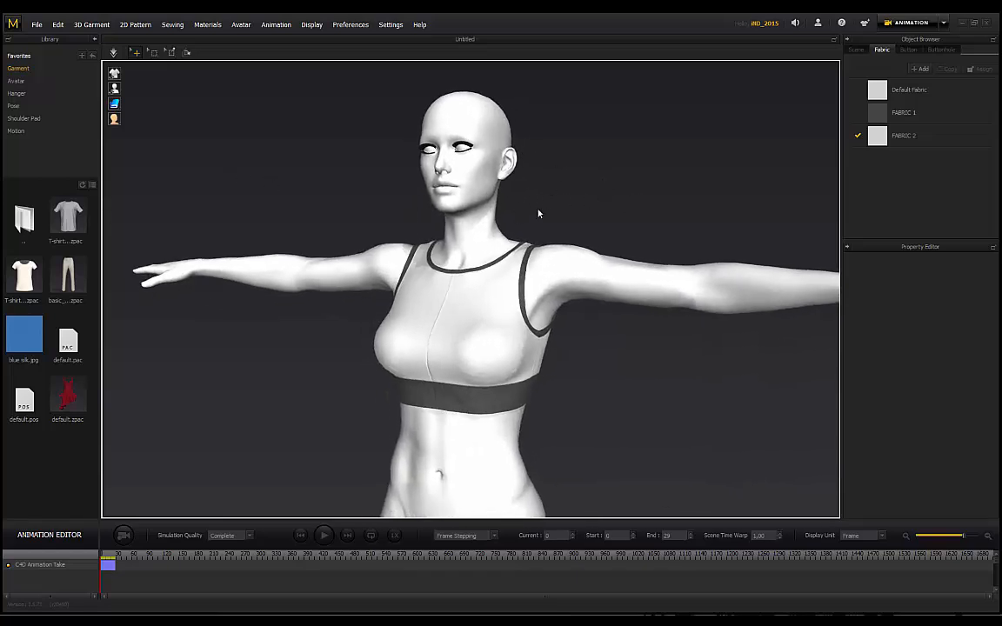
right_drag(567, 196, 495, 190)
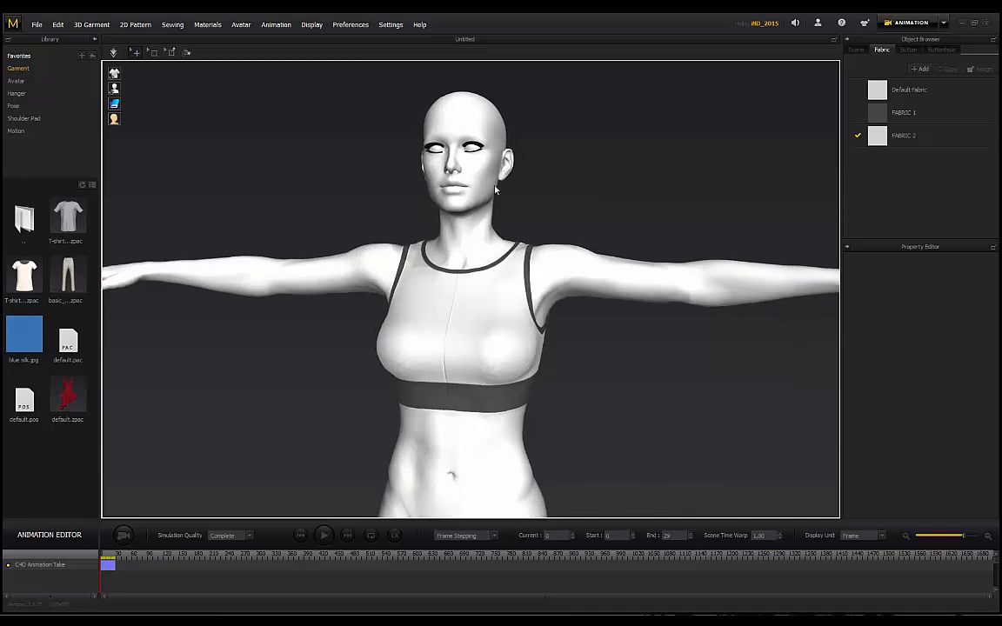
Step: Record the sports bra animating through frame 29, then return to Simulation mode
click(124, 535)
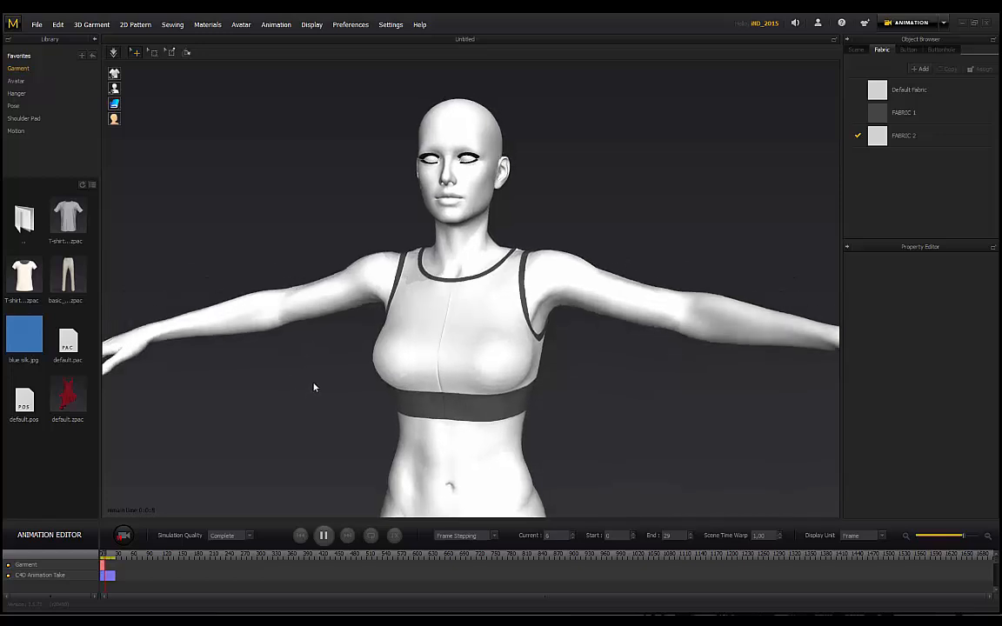
scroll(314, 387, down, 2)
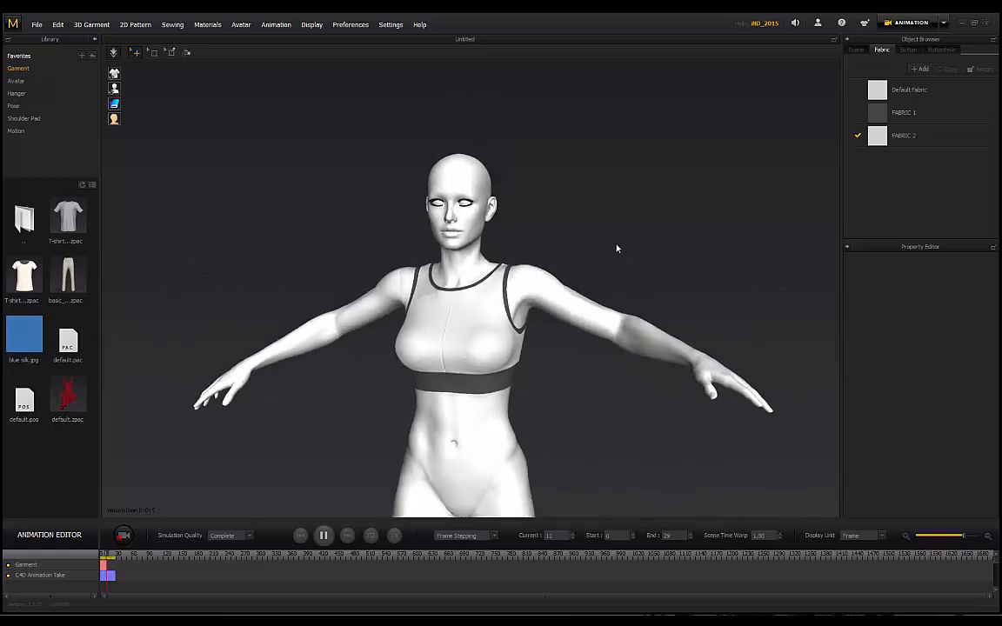
right_drag(617, 249, 561, 262)
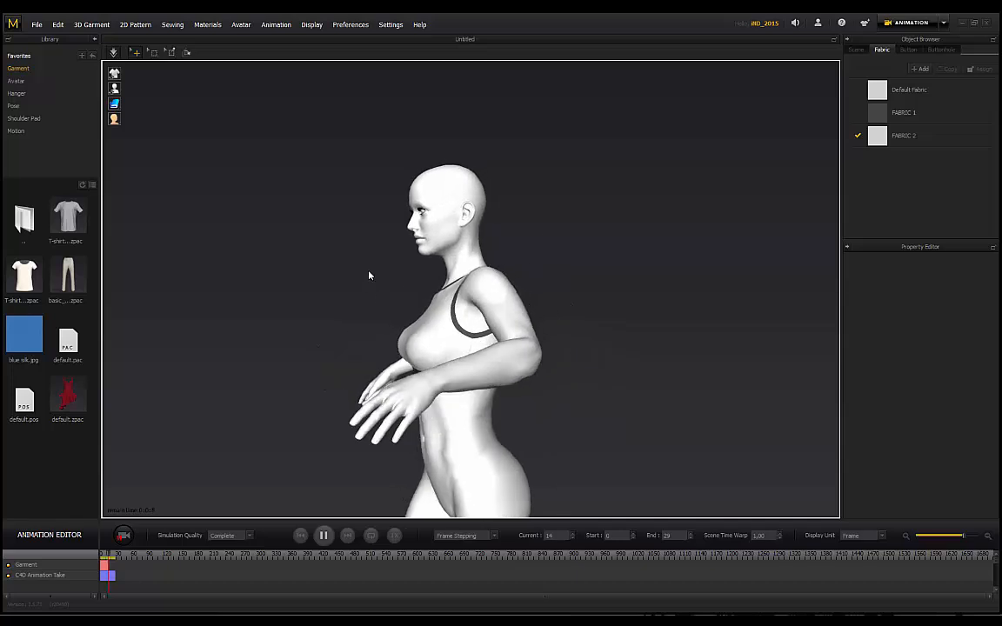
middle_drag(369, 275, 373, 249)
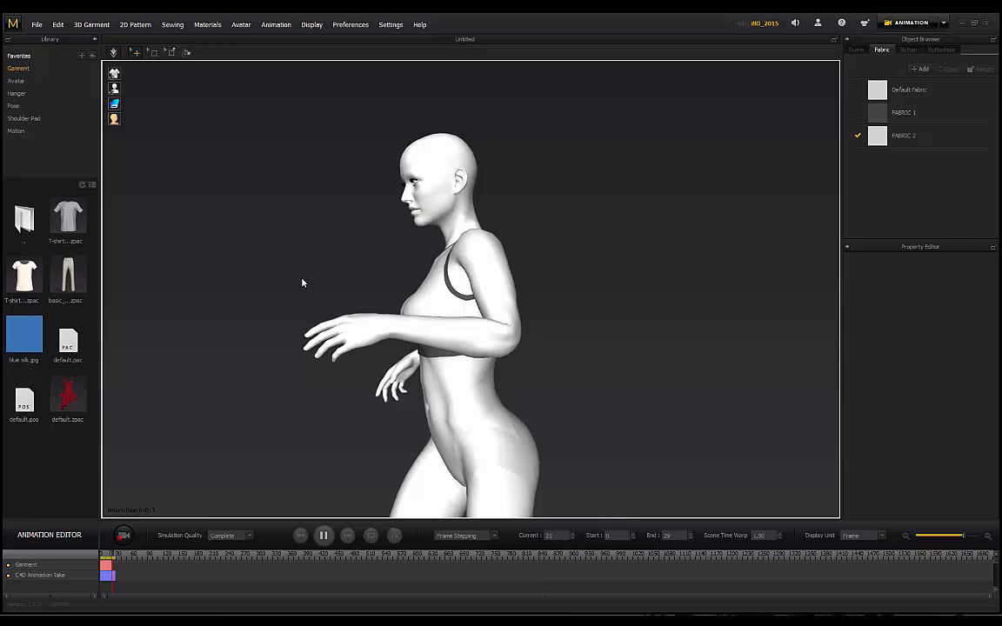
right_drag(380, 274, 494, 253)
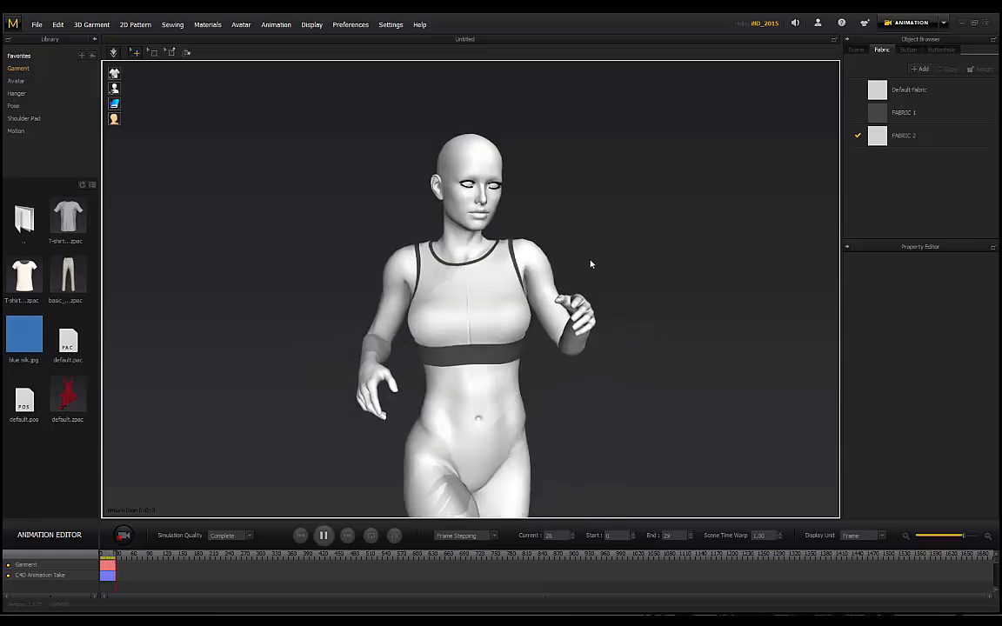
scroll(541, 225, up, 2)
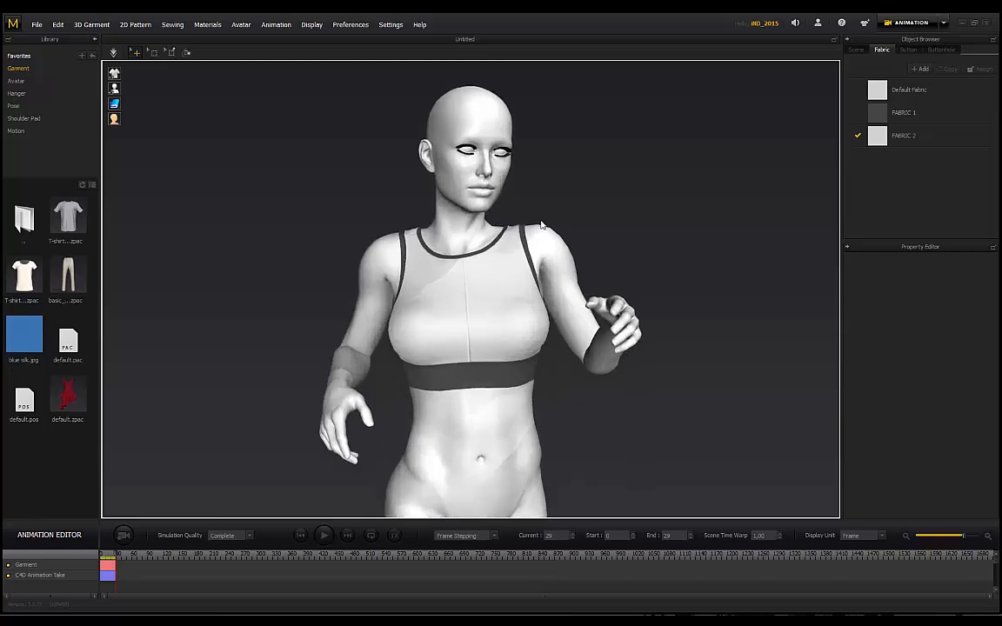
right_drag(337, 229, 751, 157)
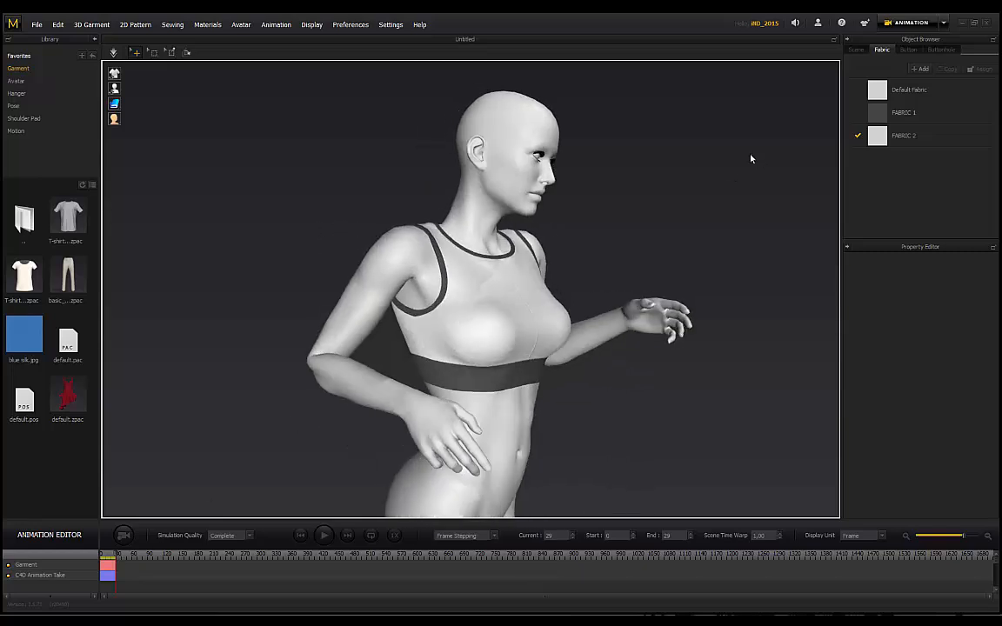
click(923, 43)
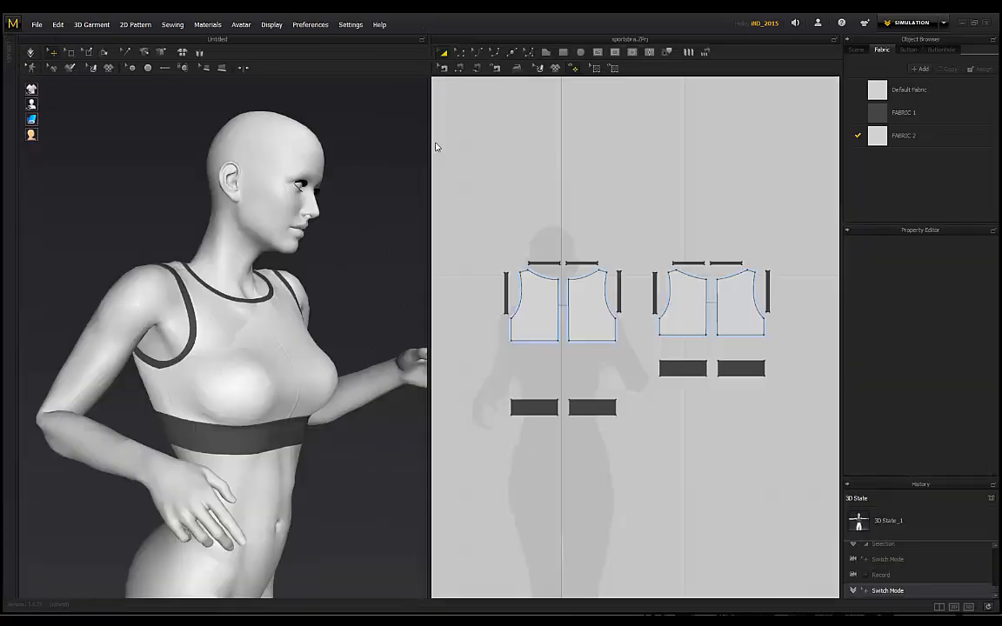
Step: Turn cloth simulation back on and orbit around to view the avatar's back
click(32, 53)
scroll(193, 289, up, 1)
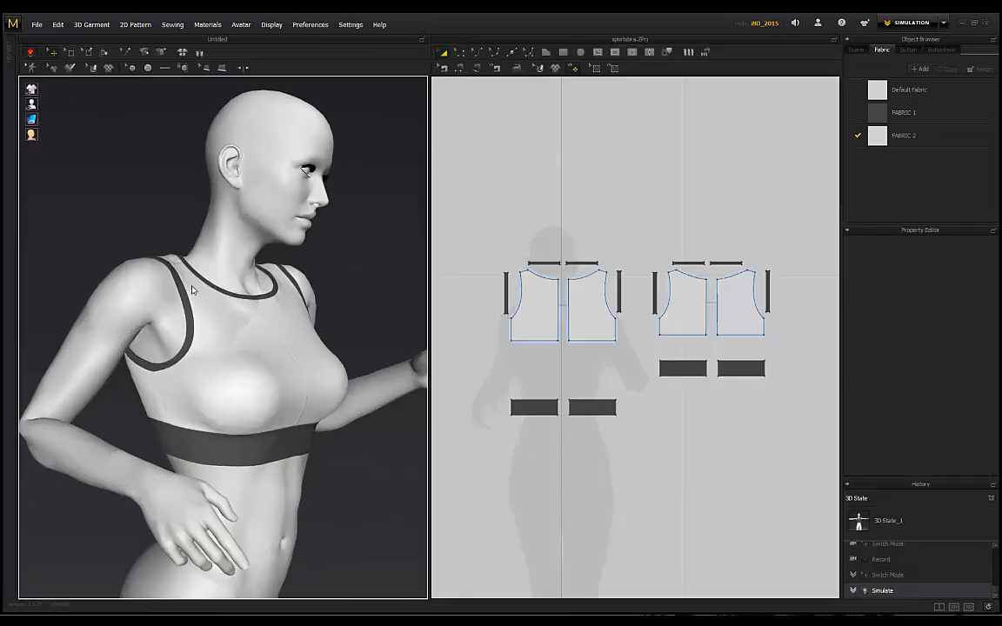
scroll(194, 289, up, 1)
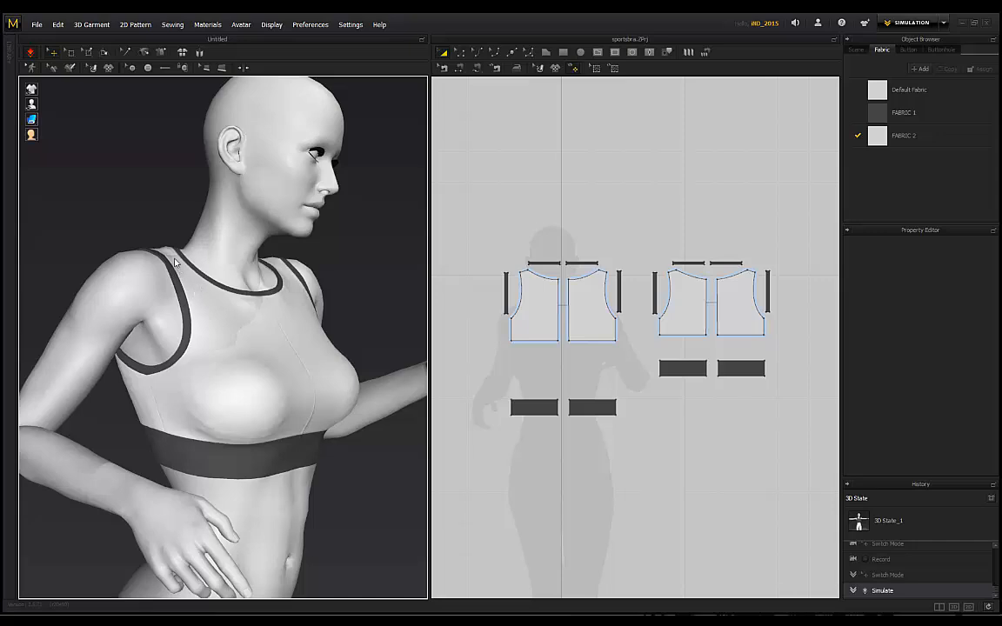
right_drag(340, 221, 261, 209)
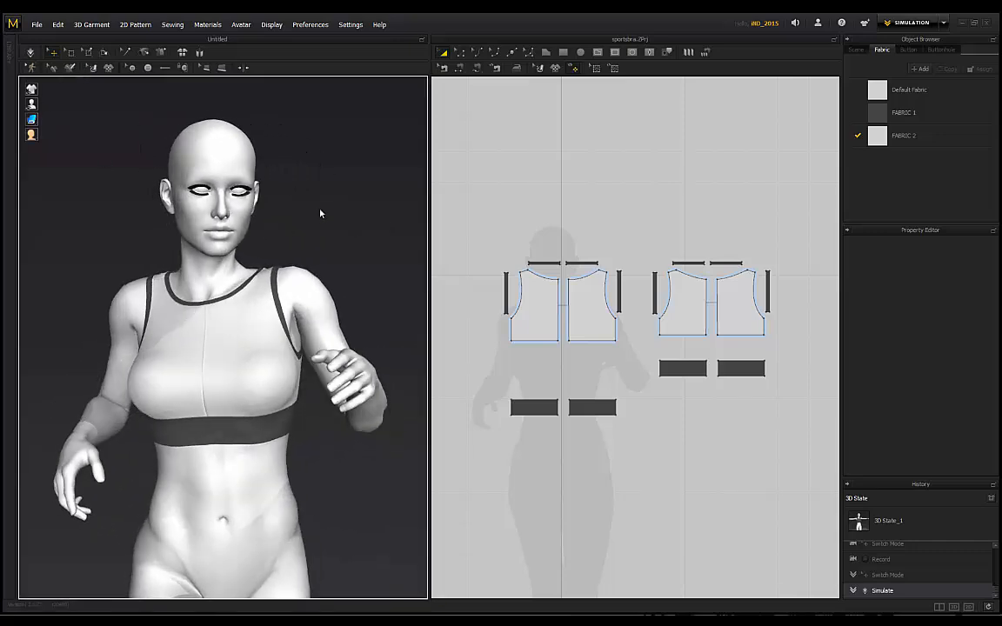
right_drag(324, 213, 137, 212)
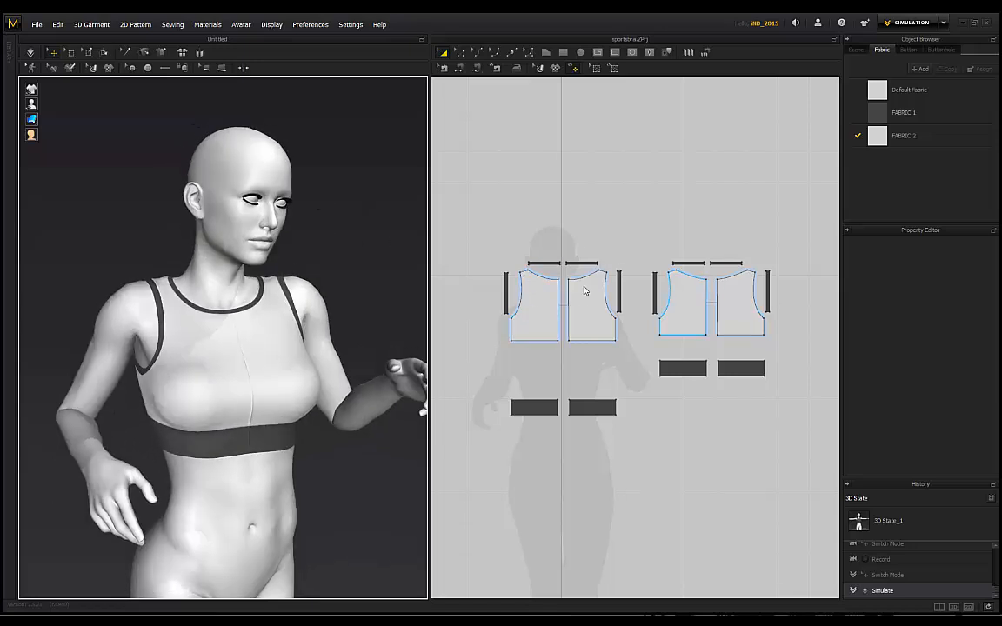
Step: Select the four bodice pattern pieces and bring up the File export options
click(554, 310)
shift+click(594, 312)
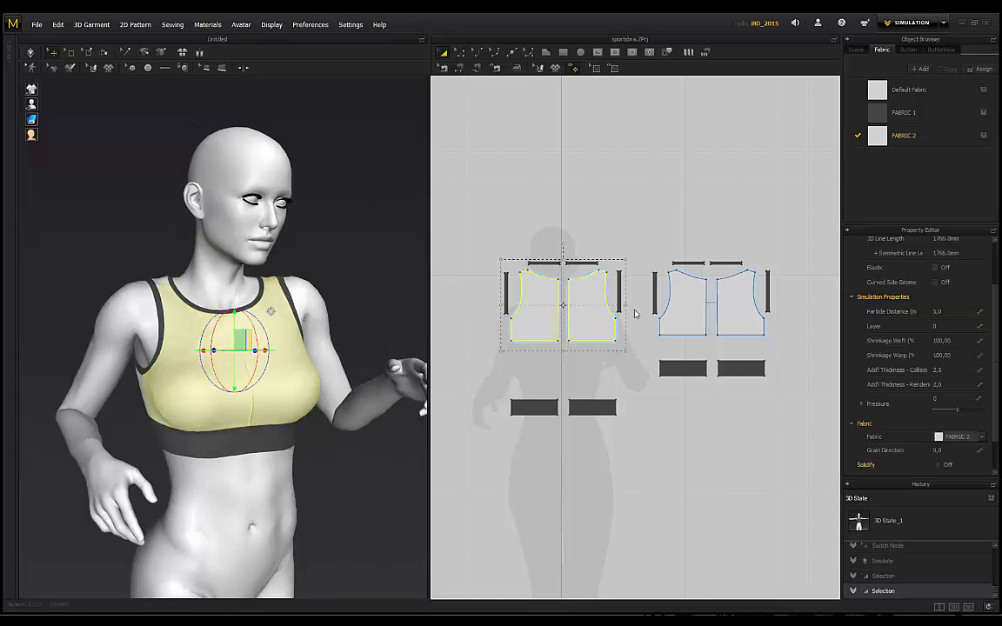
shift+click(688, 314)
shift+click(731, 313)
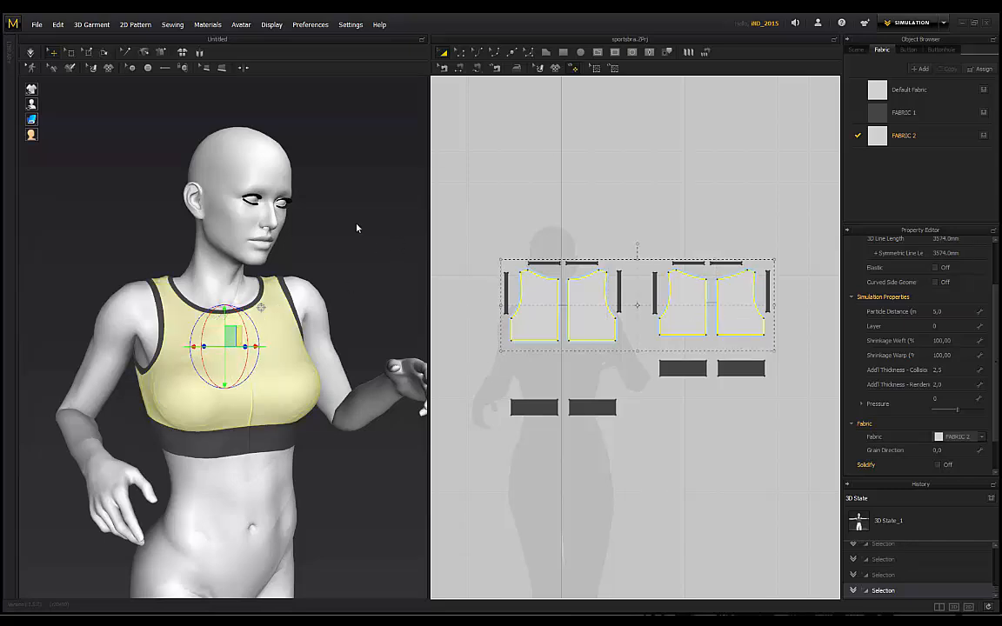
click(36, 24)
mouse_move(69, 146)
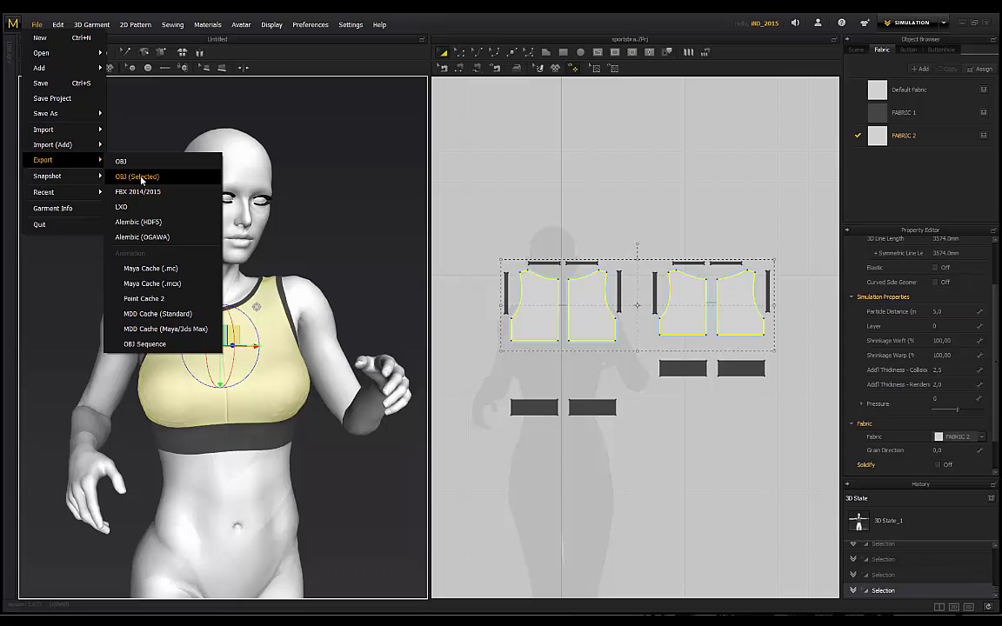
Step: Export the selected bodice pieces as OBJ named BRAMAIN_1 in SPORTS BRA ADDIDAS POSED
click(139, 177)
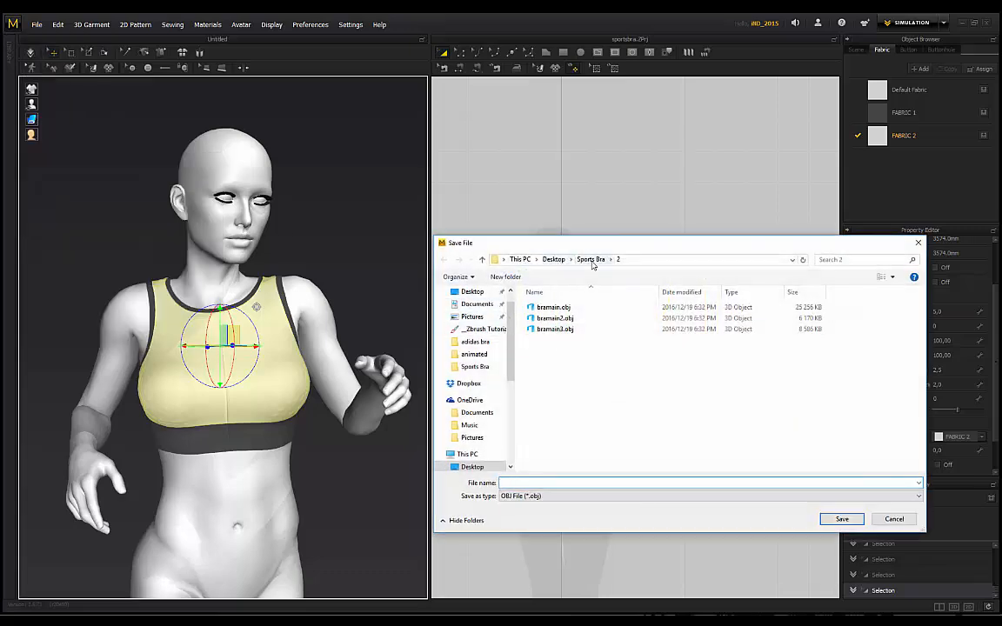
click(591, 259)
double_click(778, 309)
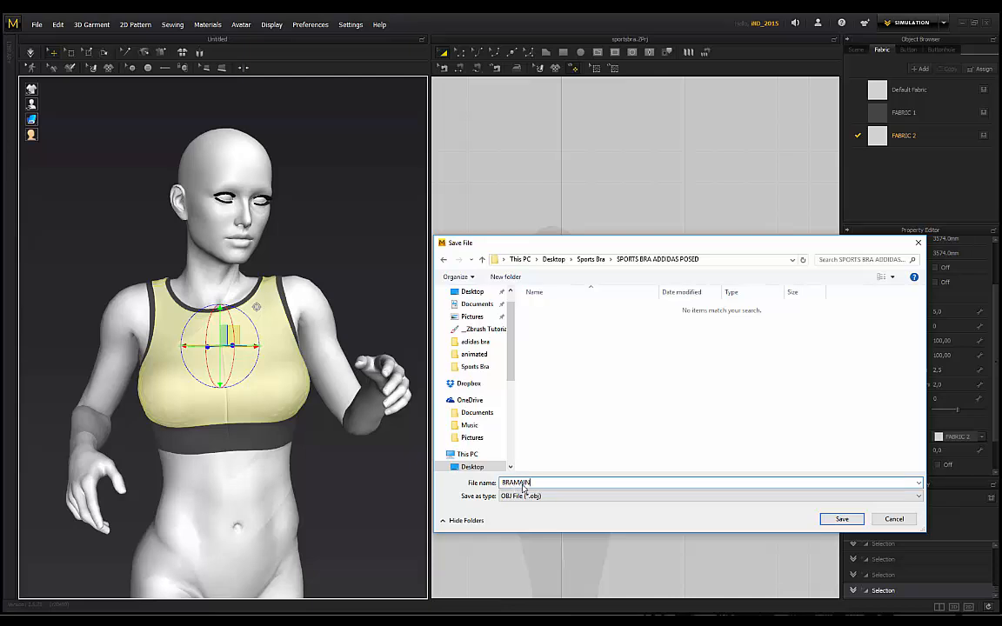
click(842, 519)
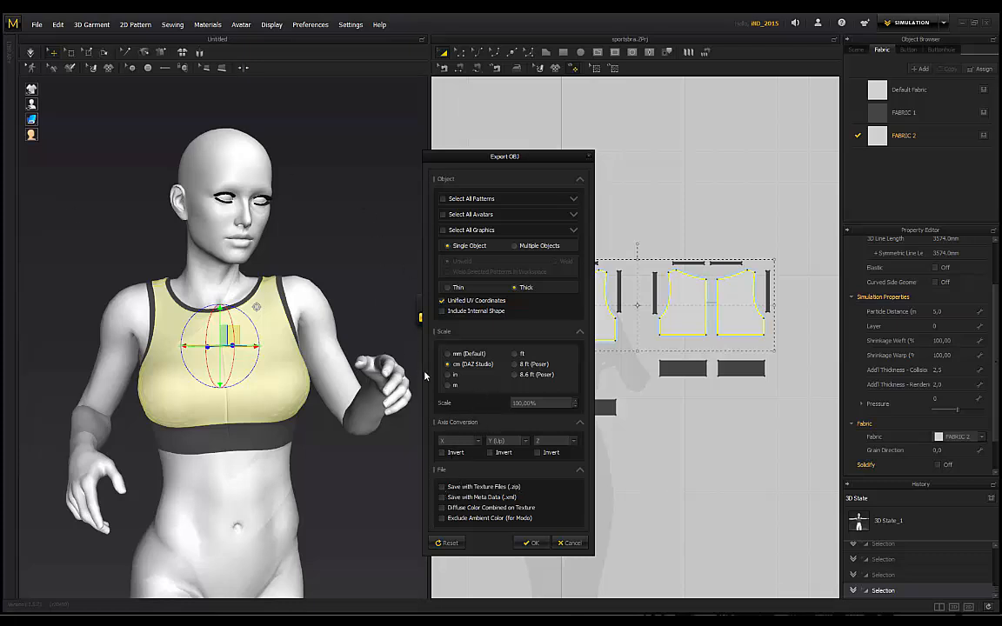
Step: Finish the BRAMAIN_1 export and select all eight neckline and armhole trim strips
click(530, 542)
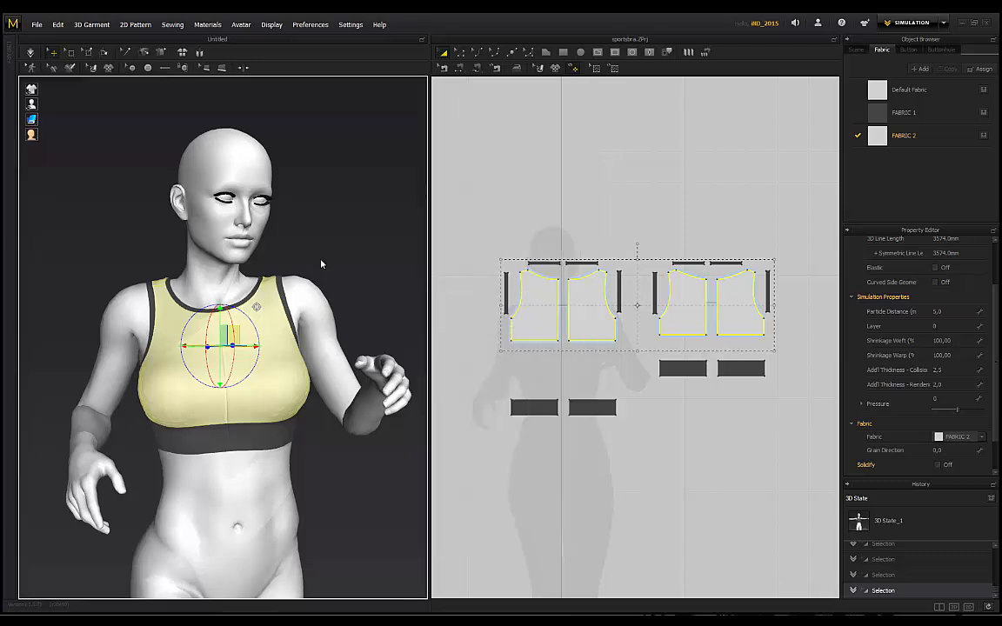
click(506, 289)
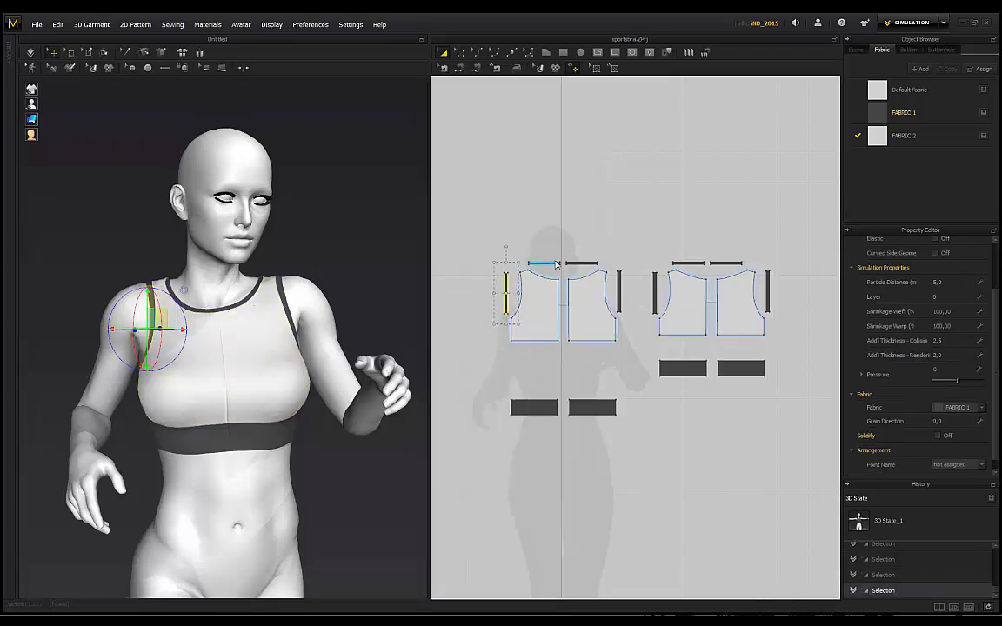
shift+click(552, 262)
shift+click(581, 263)
shift+click(618, 292)
shift+click(654, 292)
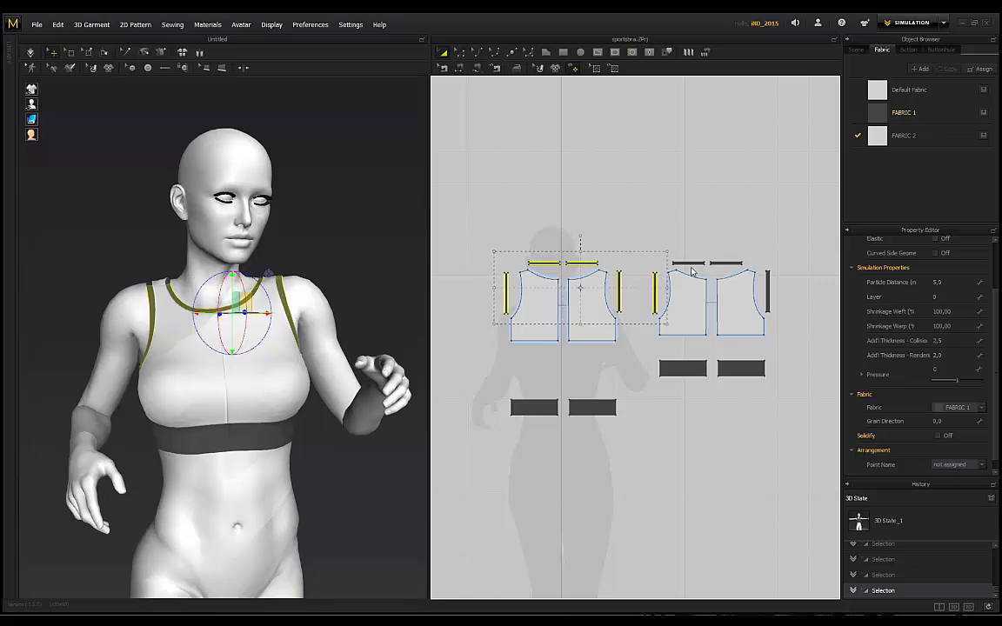
shift+click(688, 263)
shift+click(727, 264)
shift+click(768, 291)
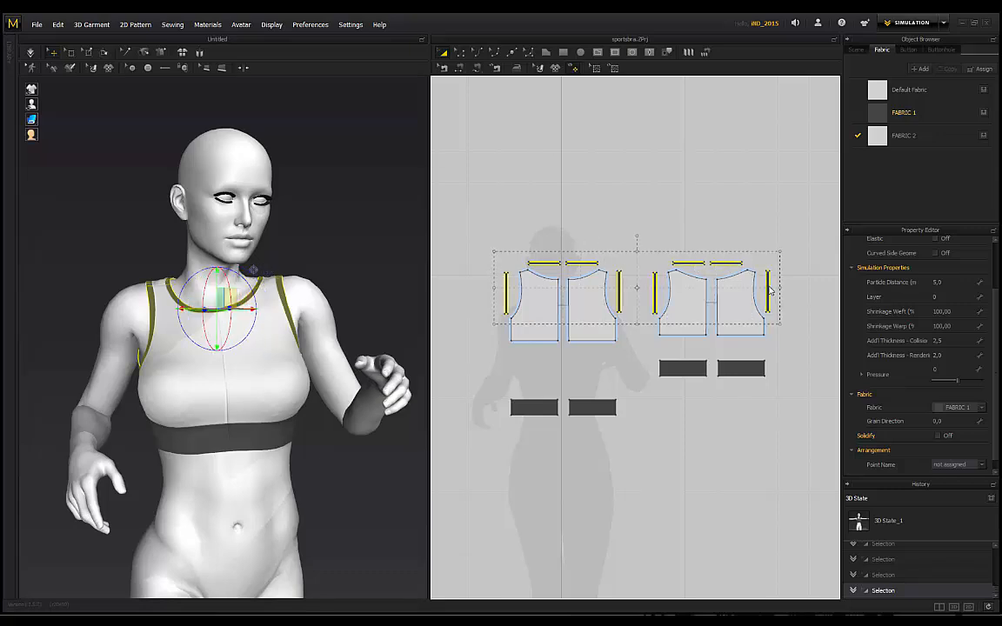
Step: Export the selected trim strips as OBJ named BRAMAIN_2.obj
click(37, 25)
mouse_move(83, 161)
click(174, 166)
click(556, 307)
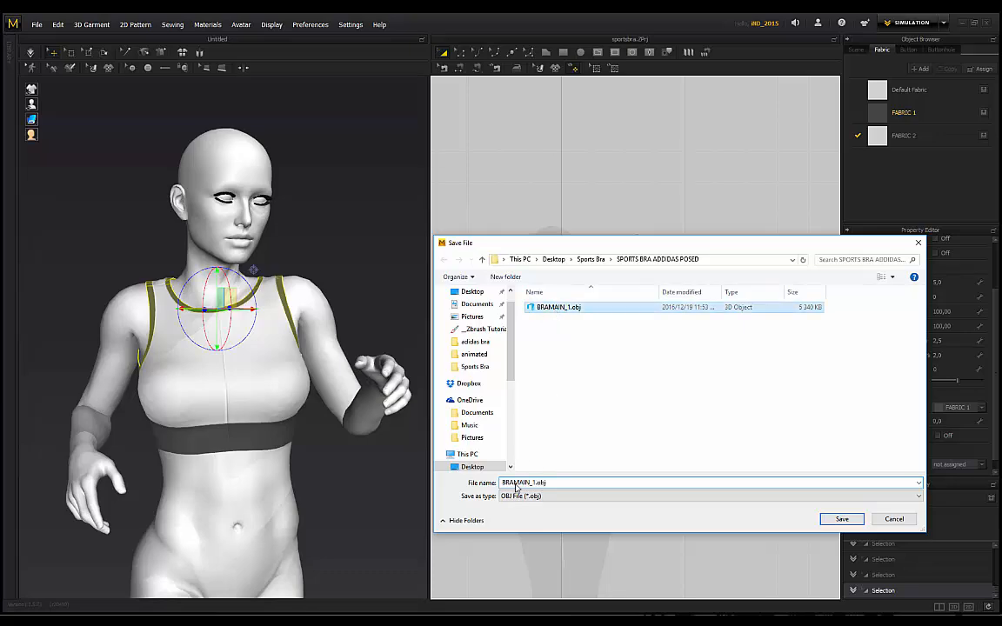
click(535, 485)
click(536, 485)
key(BackSpace)
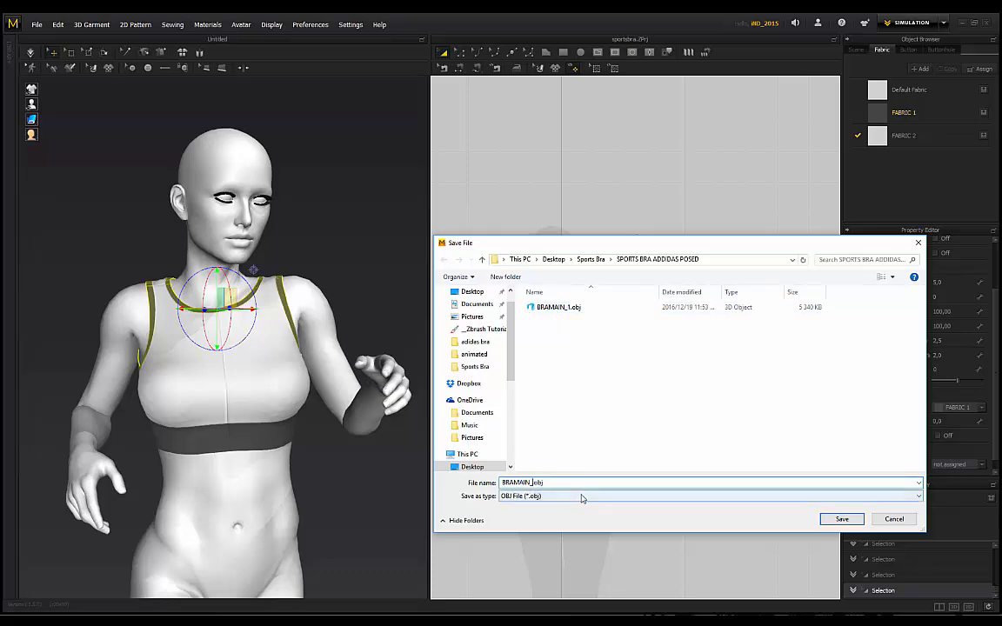
text(2)
click(837, 519)
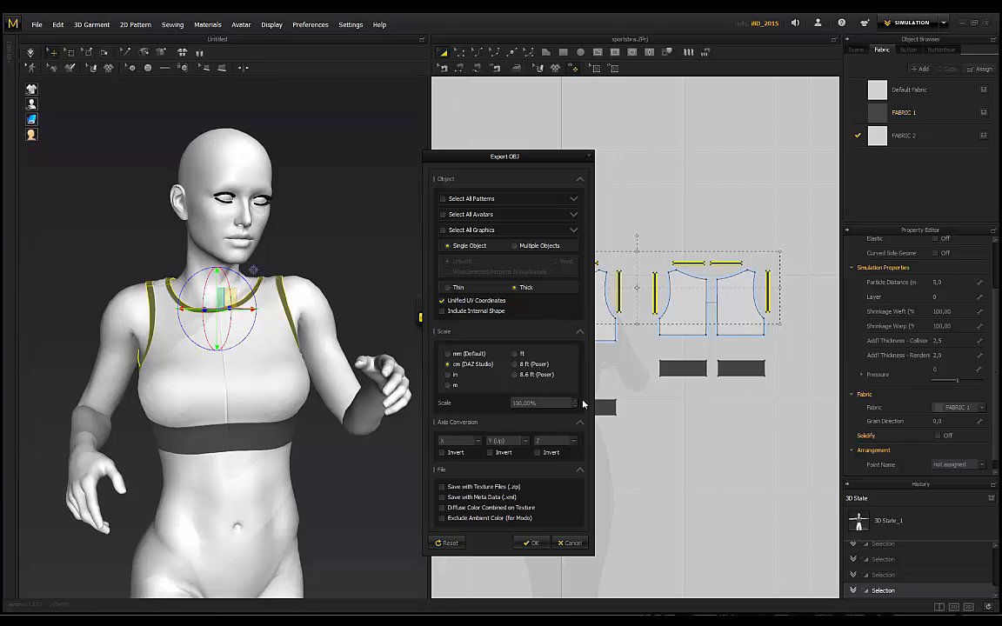
click(530, 542)
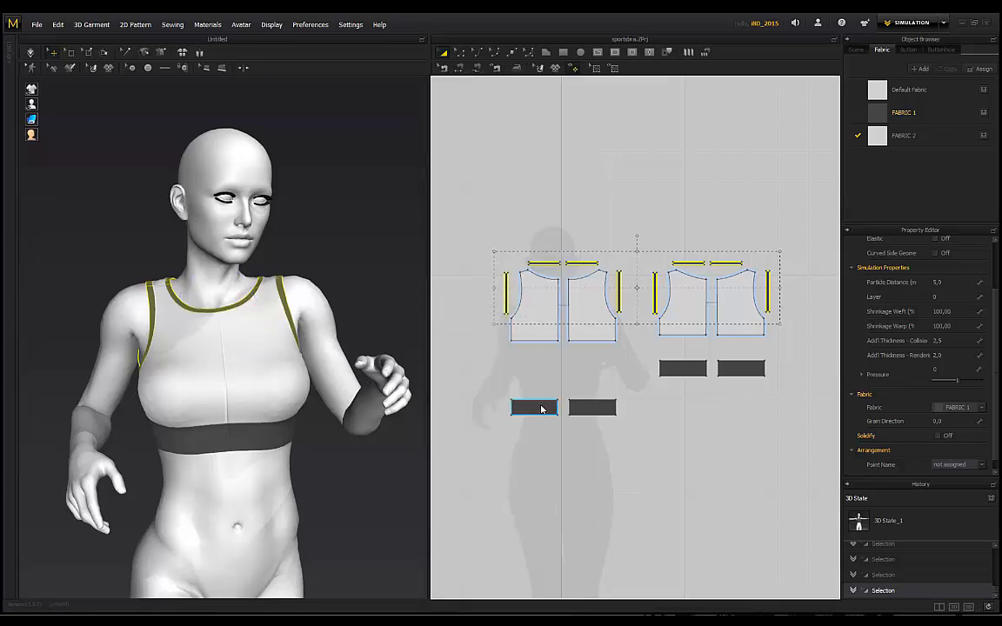
Step: Select the four underband pattern pieces
click(534, 407)
shift+click(600, 409)
shift+click(683, 369)
shift+click(741, 369)
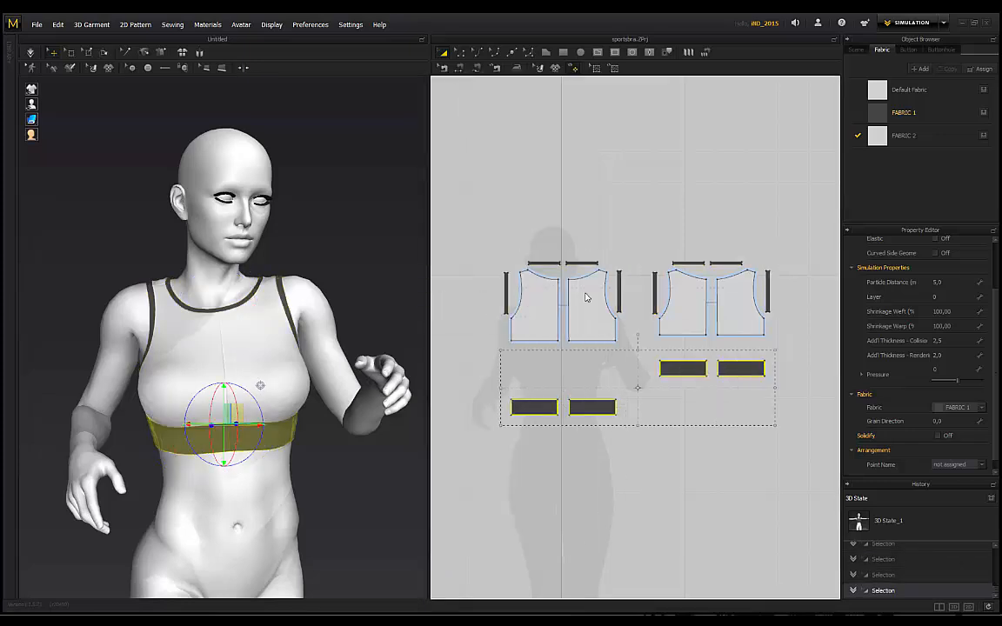
Step: Export the selected underband pieces as OBJ named BRAMAIN_3.obj
click(35, 26)
mouse_move(83, 159)
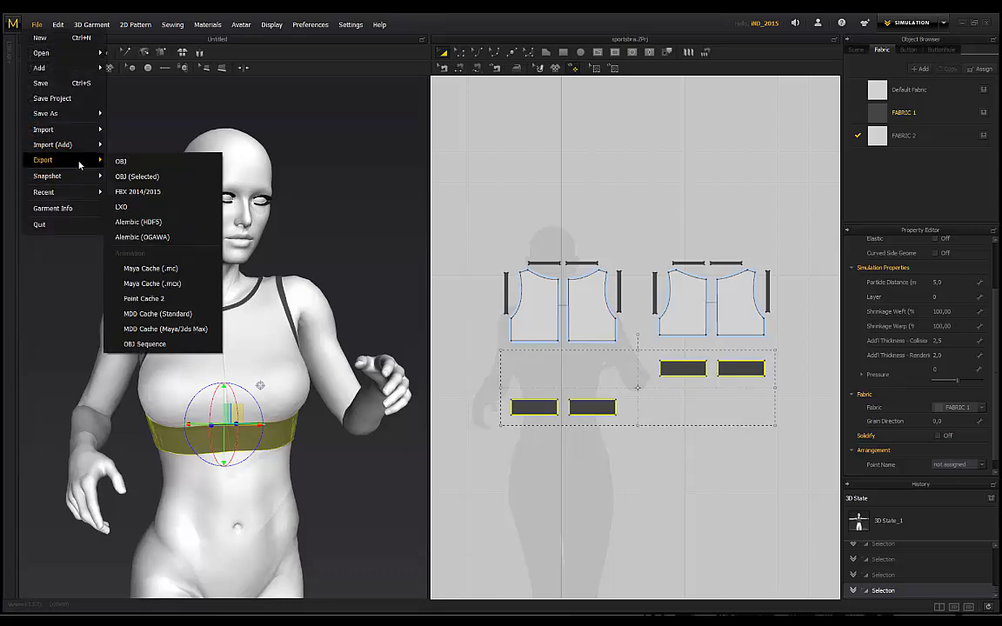
click(152, 177)
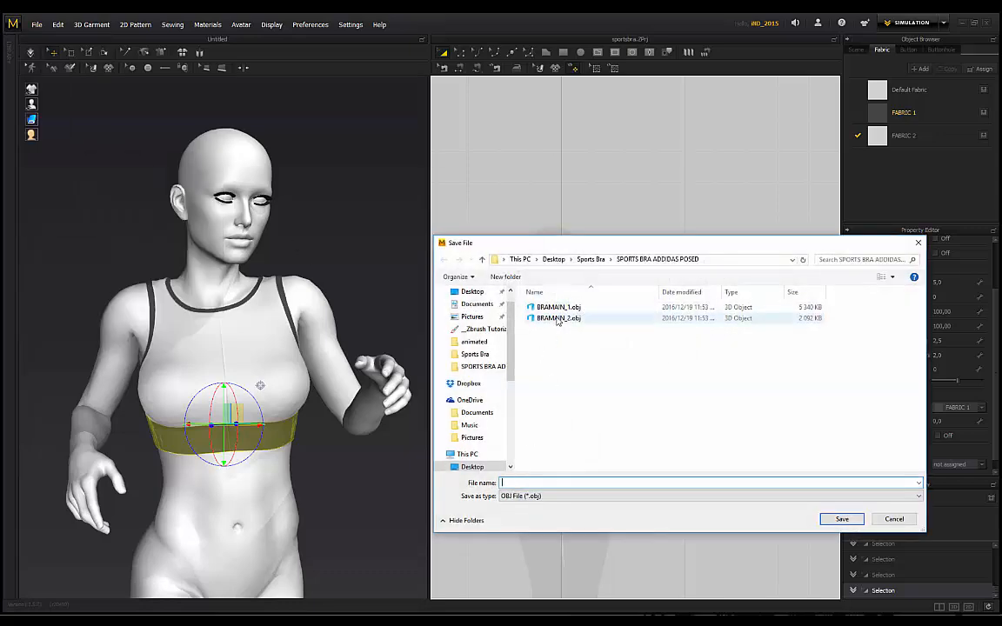
click(548, 318)
click(533, 484)
click(536, 483)
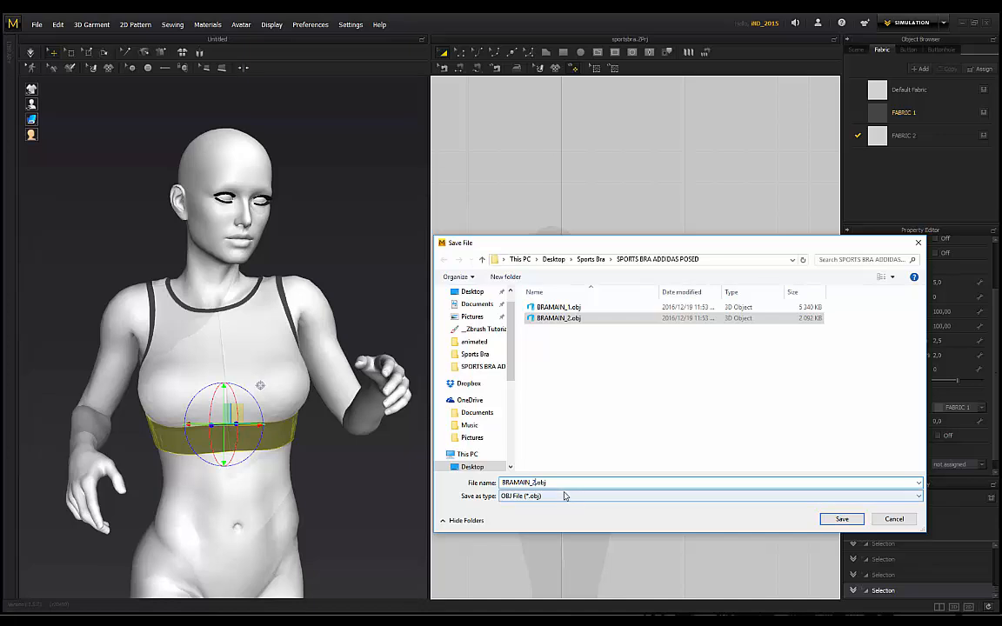
key(BackSpace)
text(3)
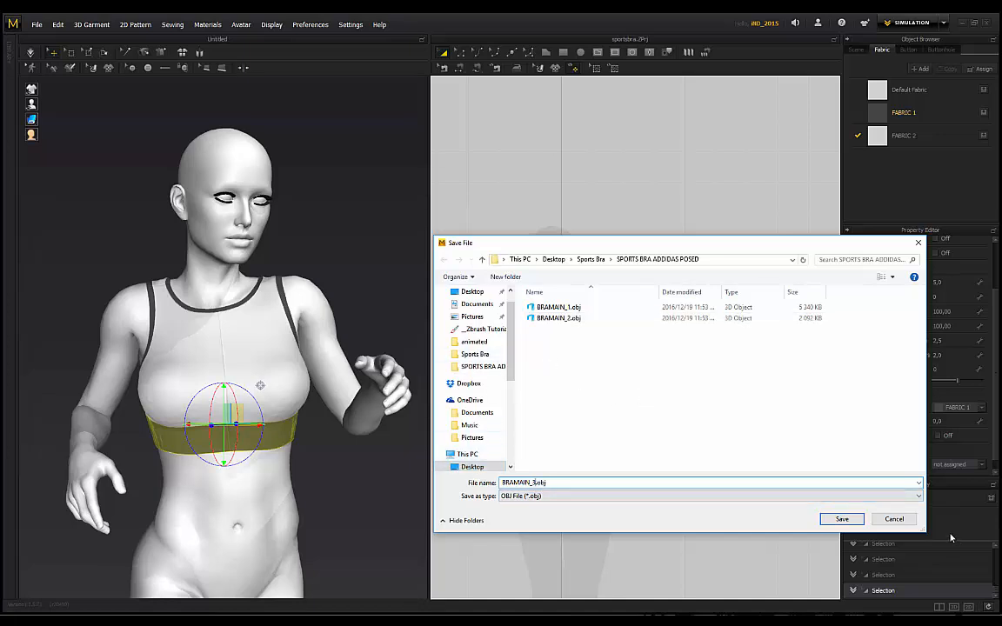
click(841, 519)
click(531, 542)
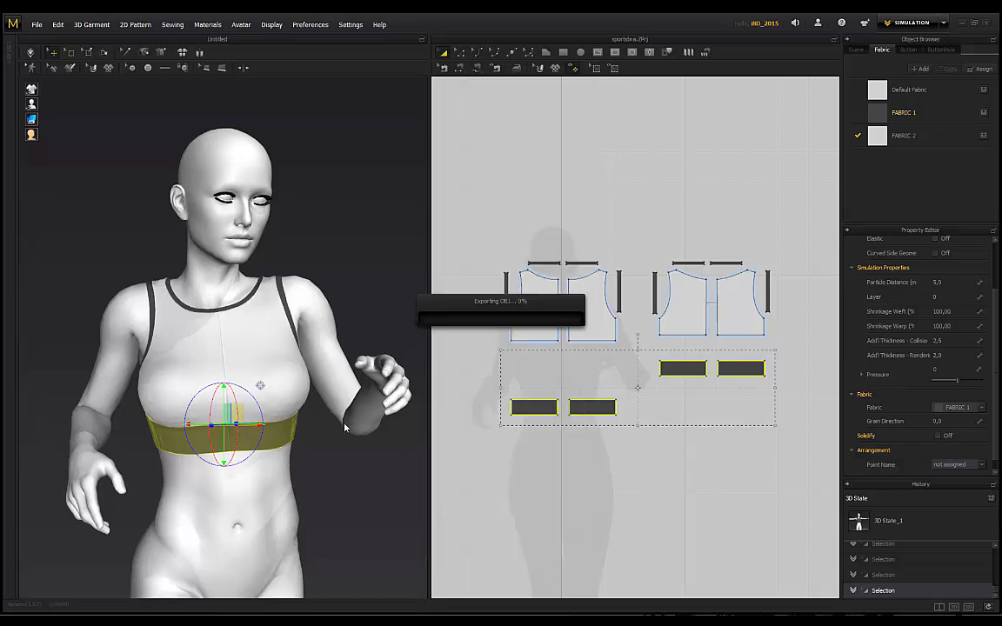
click(323, 224)
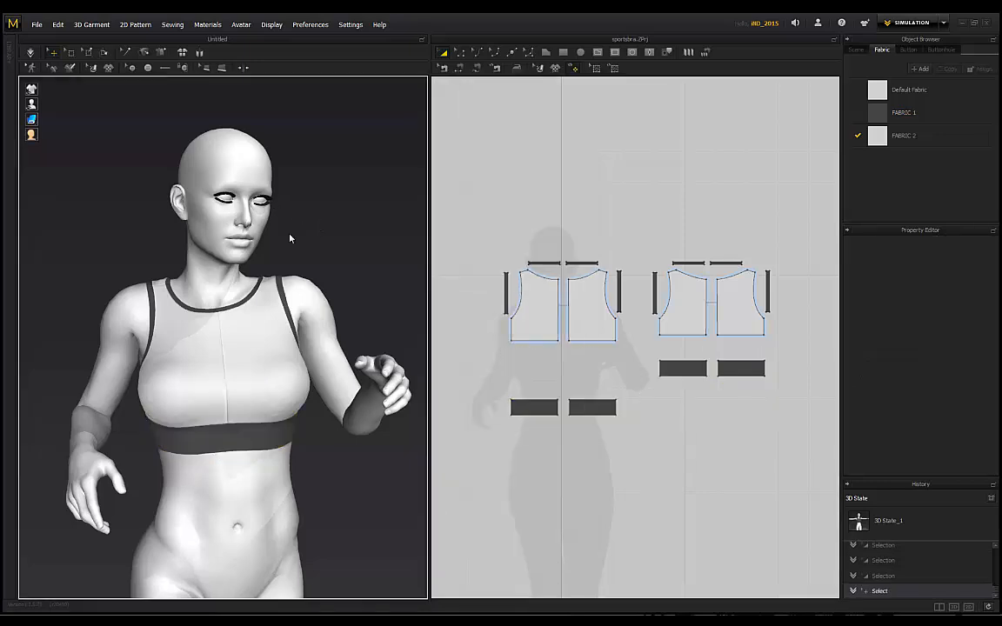
right_drag(109, 226, 143, 196)
right_drag(273, 253, 320, 232)
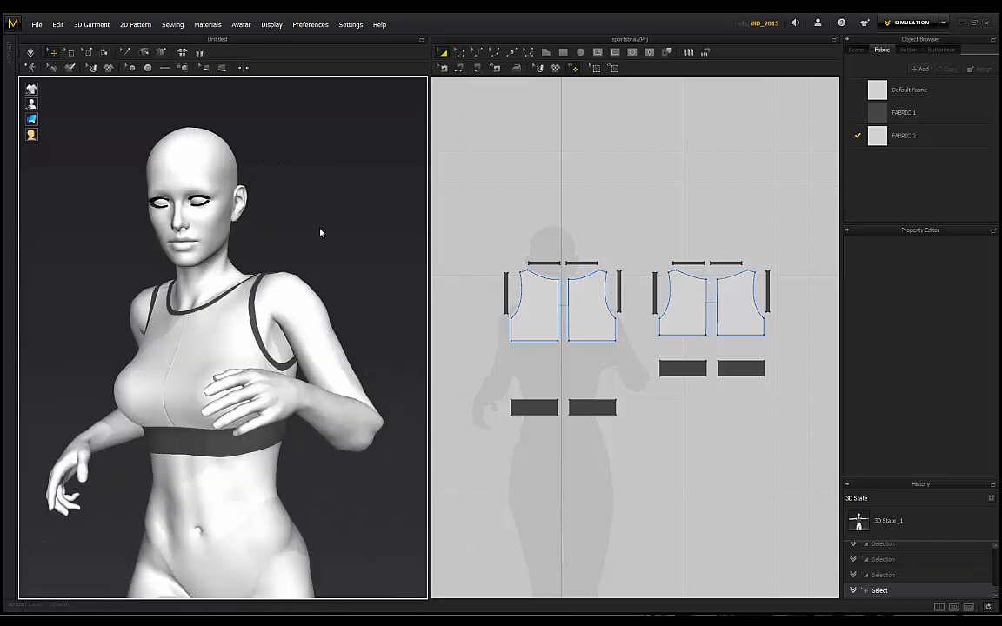
right_drag(251, 224, 286, 219)
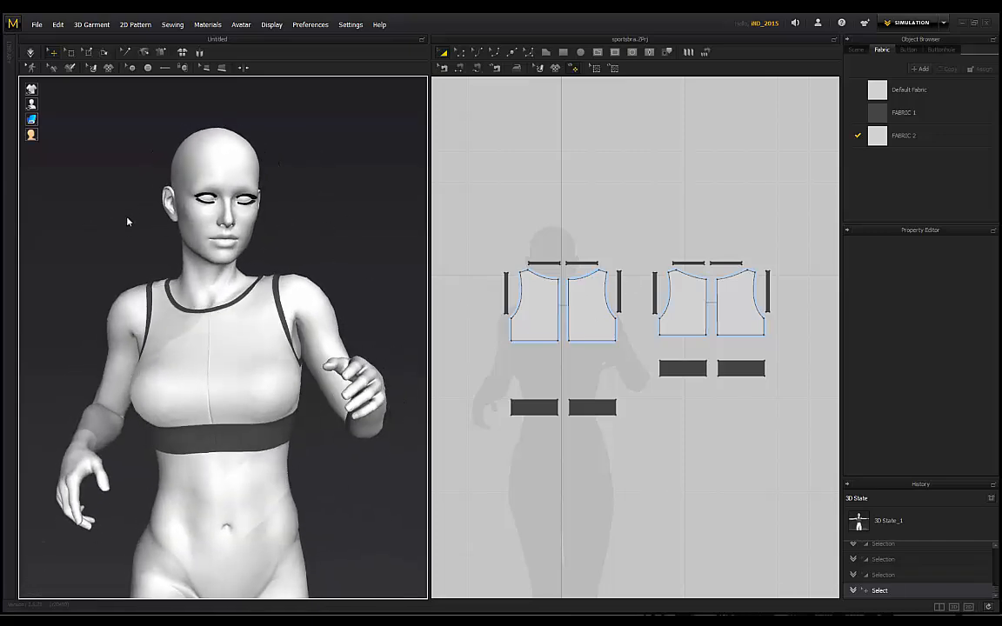
right_drag(128, 220, 308, 219)
right_drag(145, 222, 140, 257)
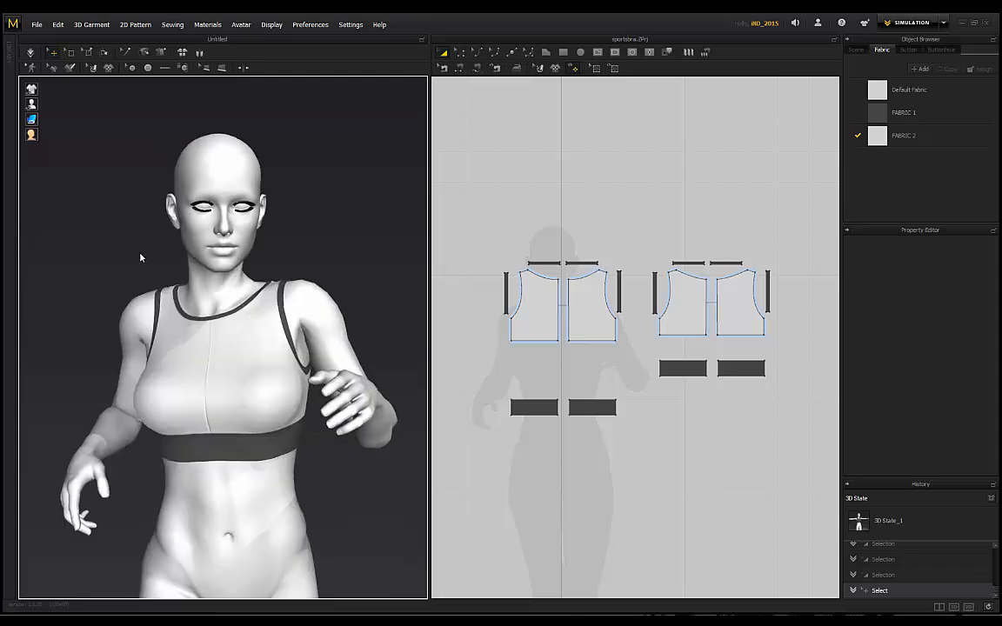
right_drag(307, 240, 233, 365)
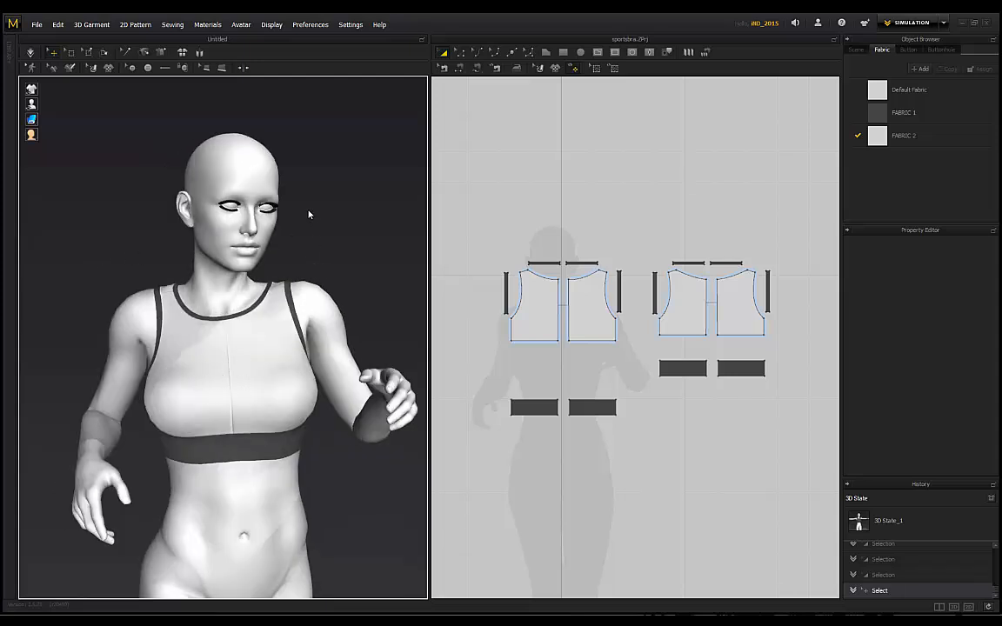
right_drag(309, 214, 288, 318)
right_drag(324, 263, 269, 477)
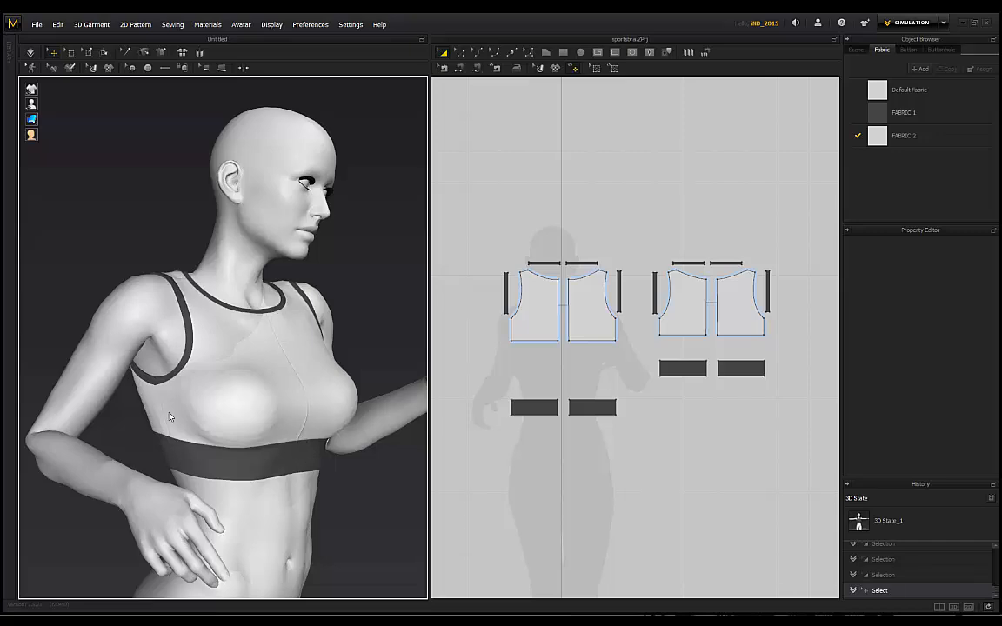
right_drag(339, 256, 262, 292)
right_drag(323, 249, 301, 254)
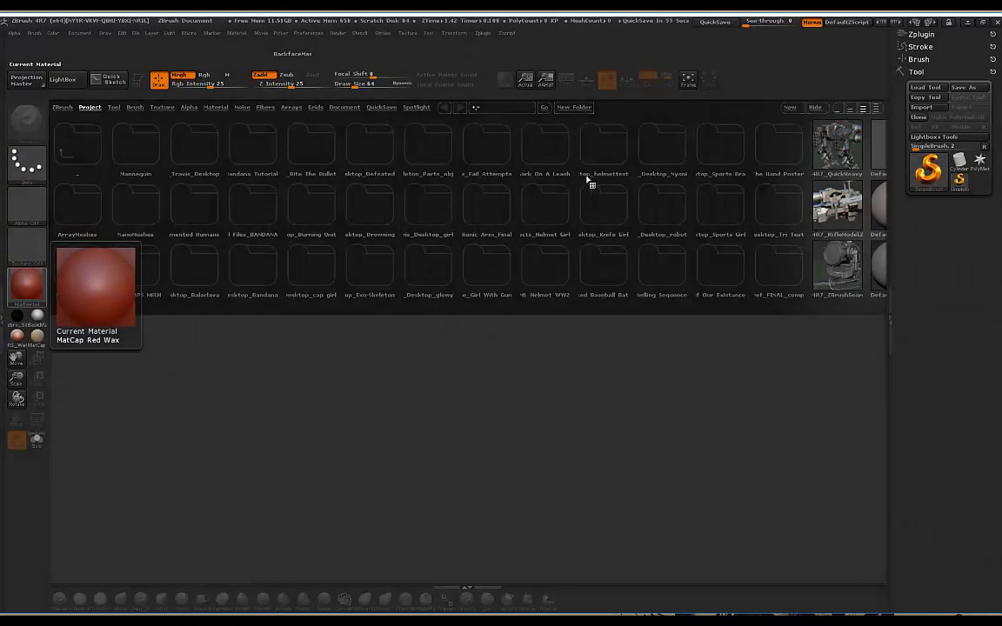
Step: Import runposeaddidas.obj from Desktop > Sports Bra > RunningPose > posed
click(920, 108)
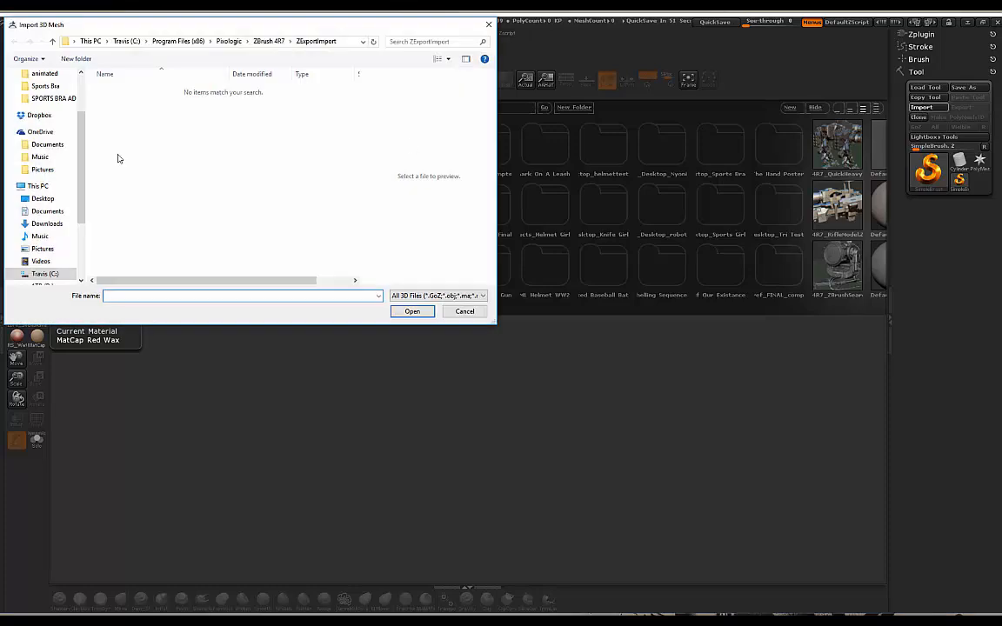
click(42, 199)
drag(364, 153, 362, 261)
double_click(250, 186)
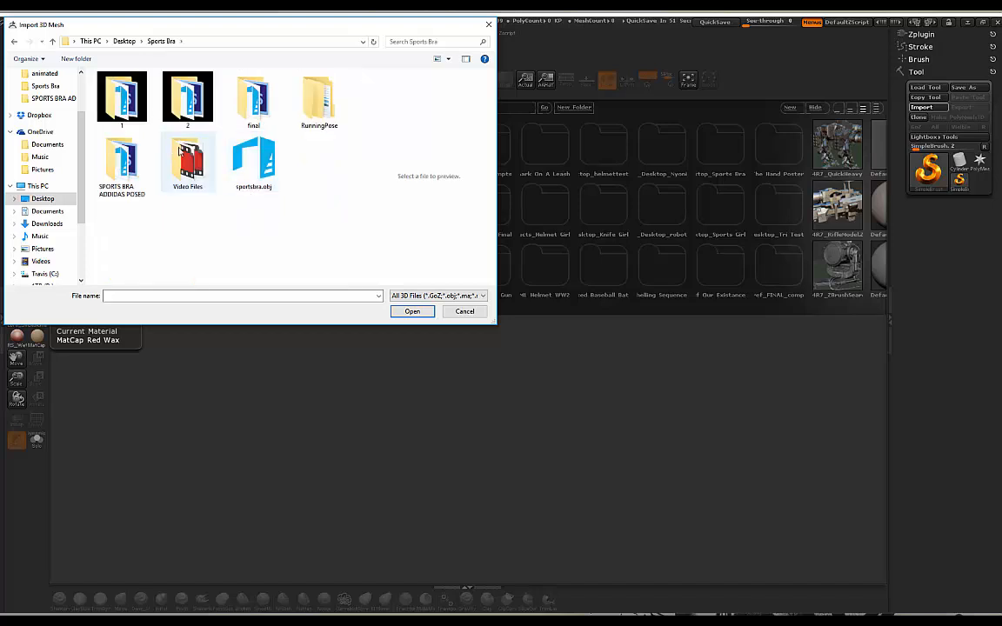
double_click(319, 102)
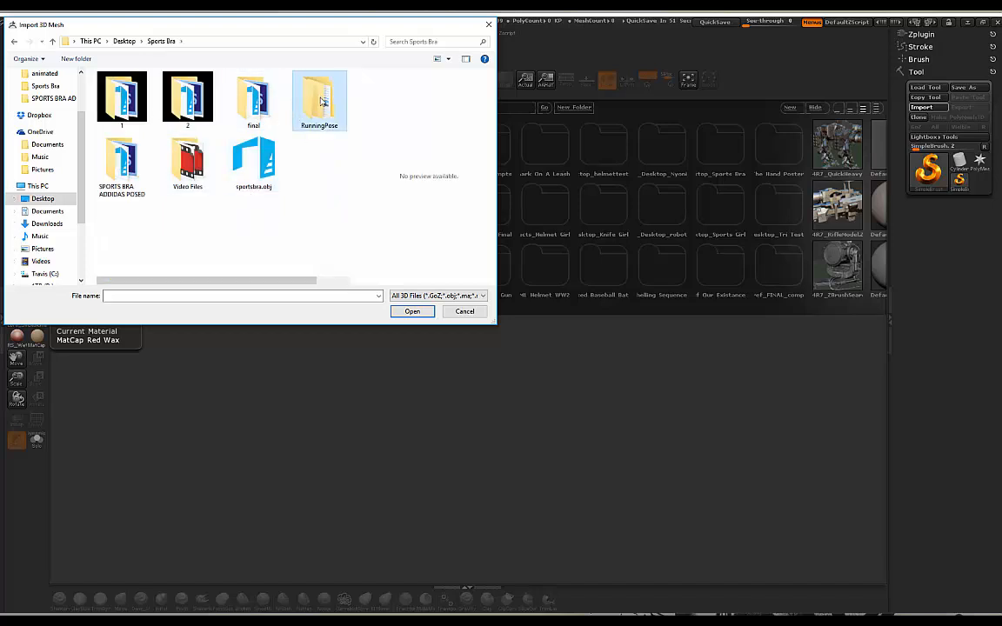
click(126, 101)
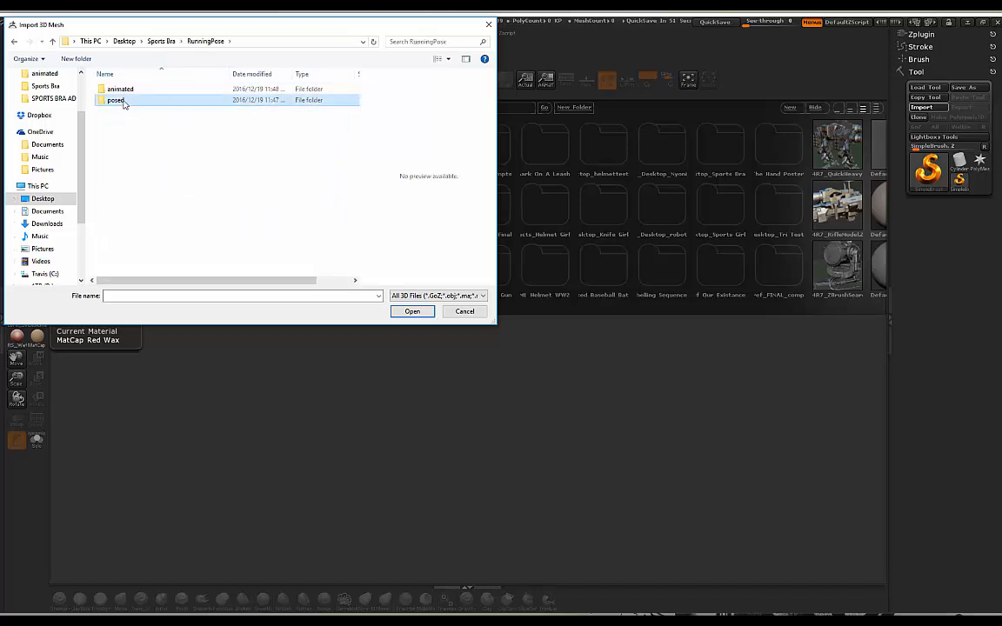
double_click(123, 101)
click(133, 102)
click(413, 313)
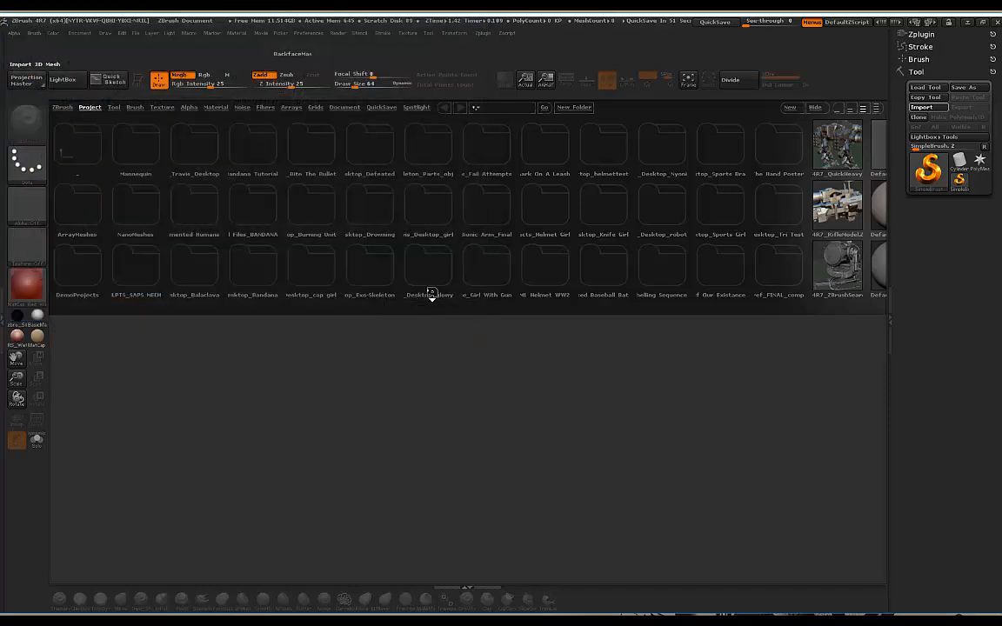
Step: Draw the avatar onto the canvas in edit mode with a plain white material, framing the upper body
drag(426, 376, 451, 513)
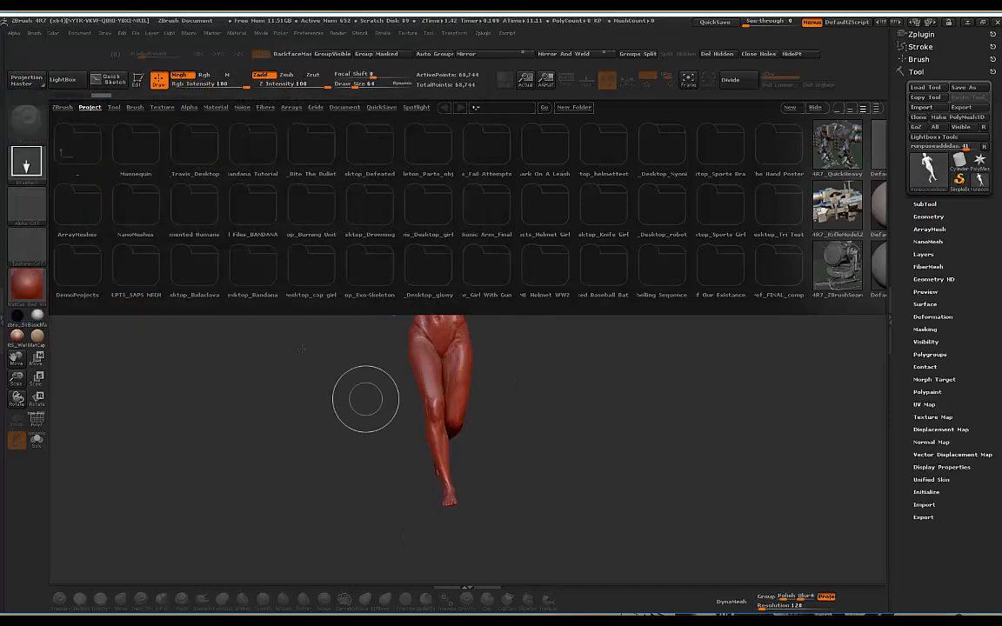
key(t)
click(71, 80)
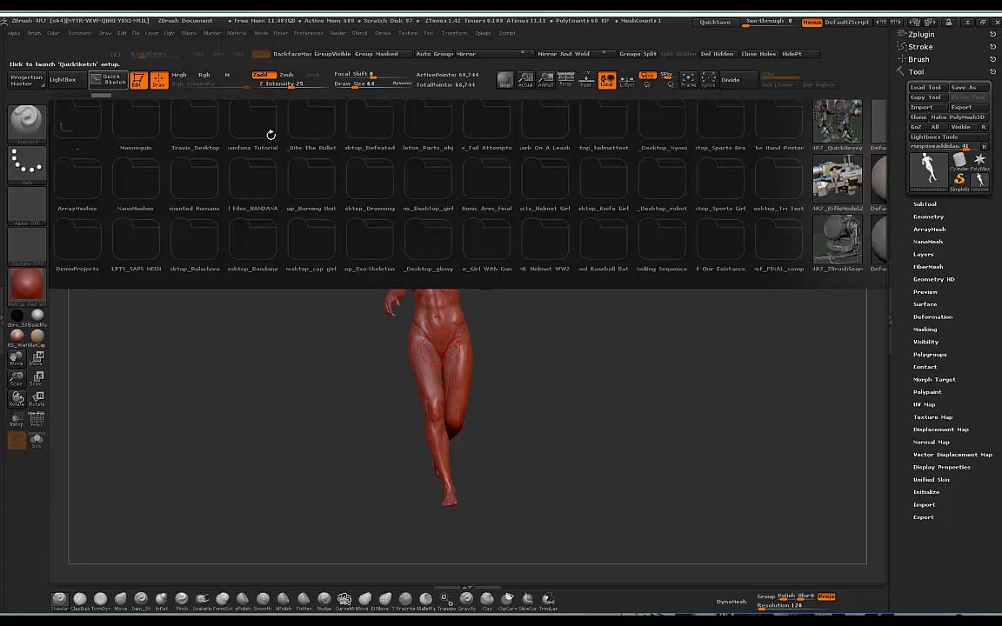
click(37, 315)
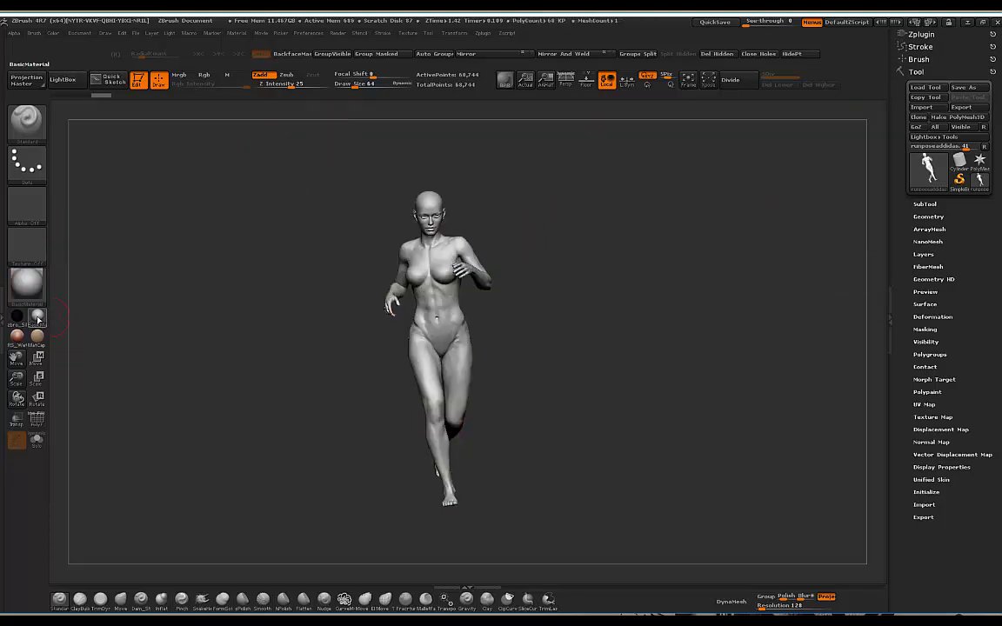
alt+drag(585, 237, 634, 218)
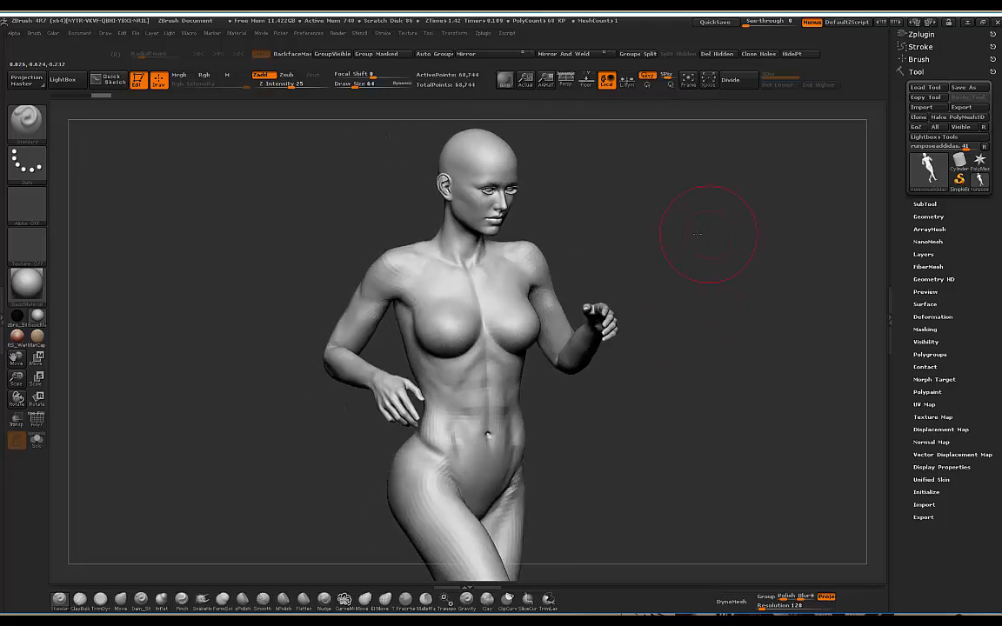
drag(709, 231, 642, 236)
Step: Import BRAMAIN_1.obj from the SPORTS BRA ADDIDAS POSED folder as a new tool
click(981, 162)
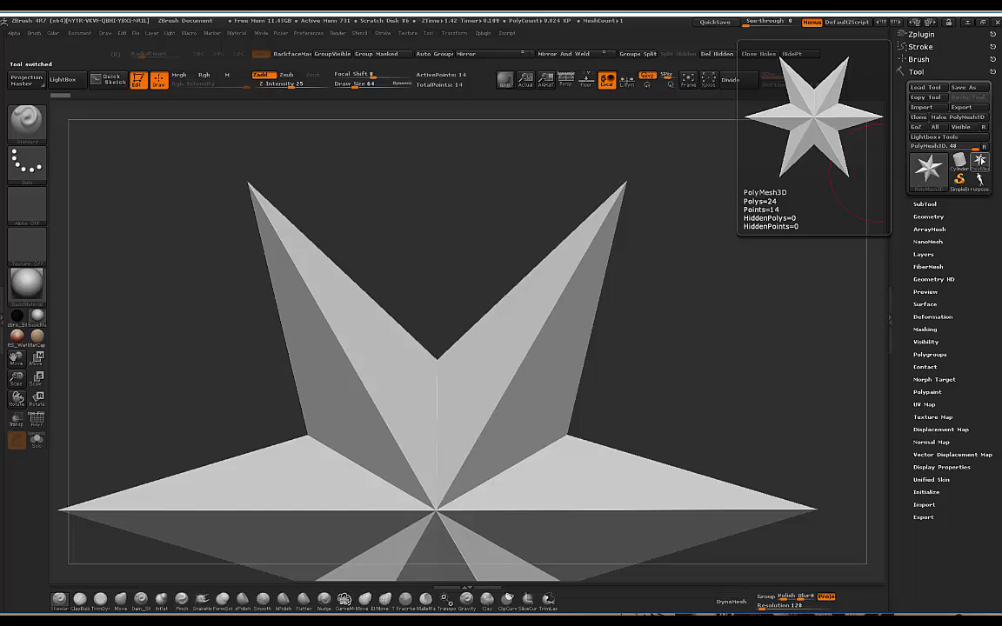
click(980, 160)
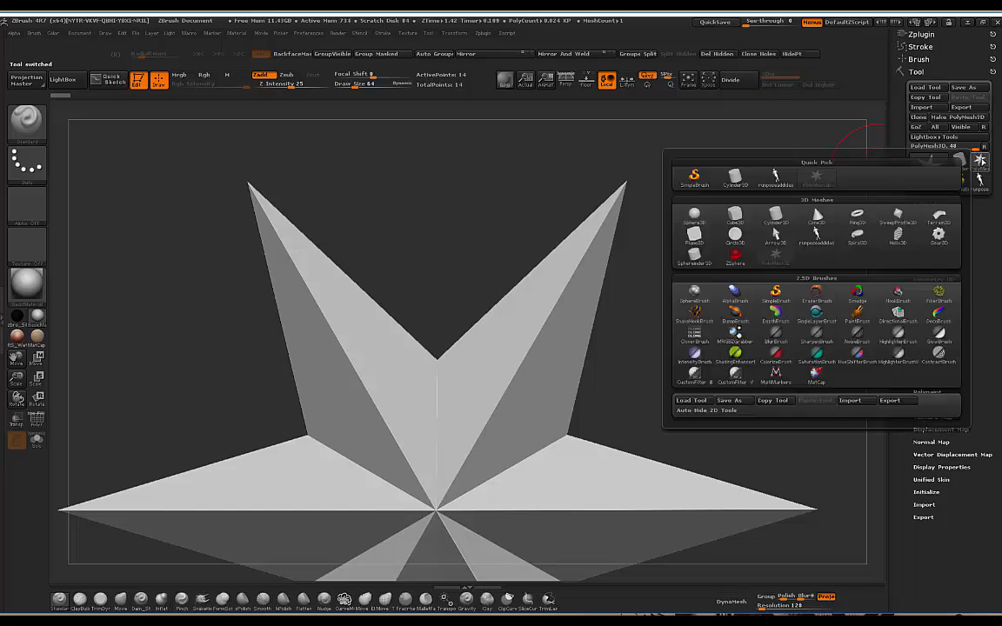
click(847, 401)
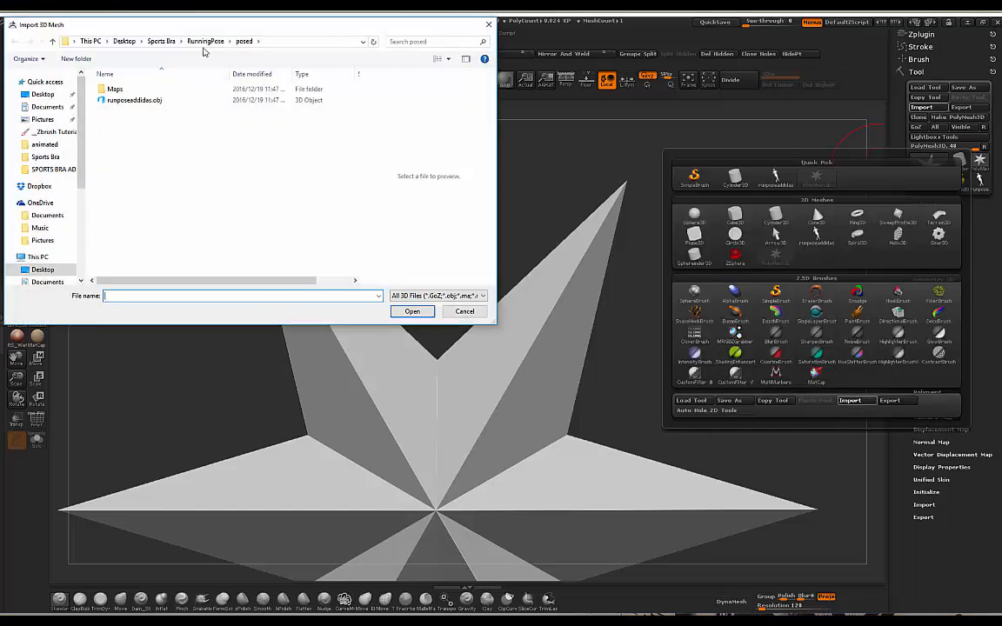
click(205, 41)
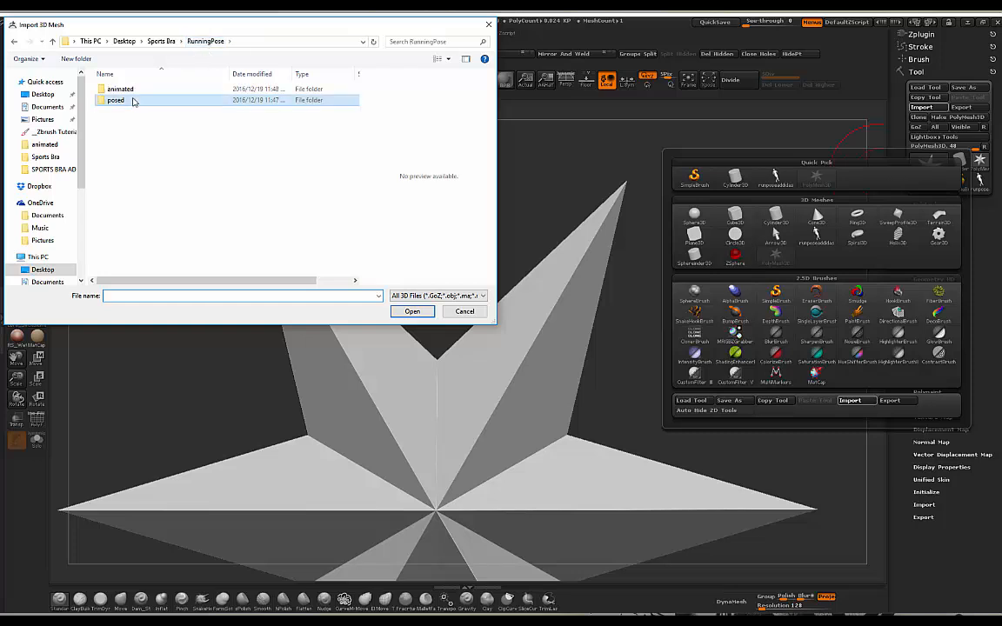
click(162, 41)
double_click(111, 149)
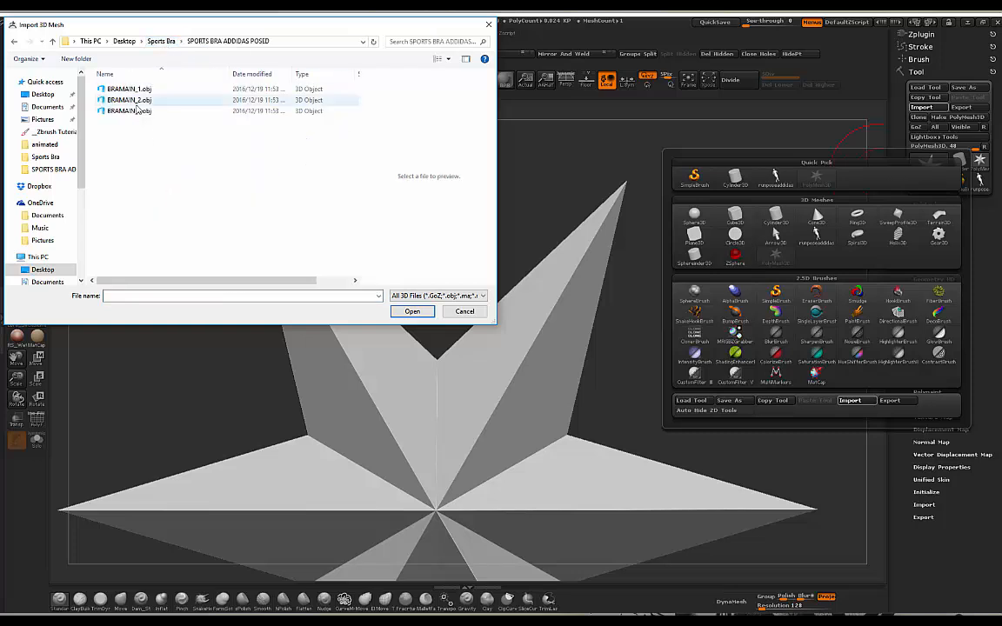
click(129, 88)
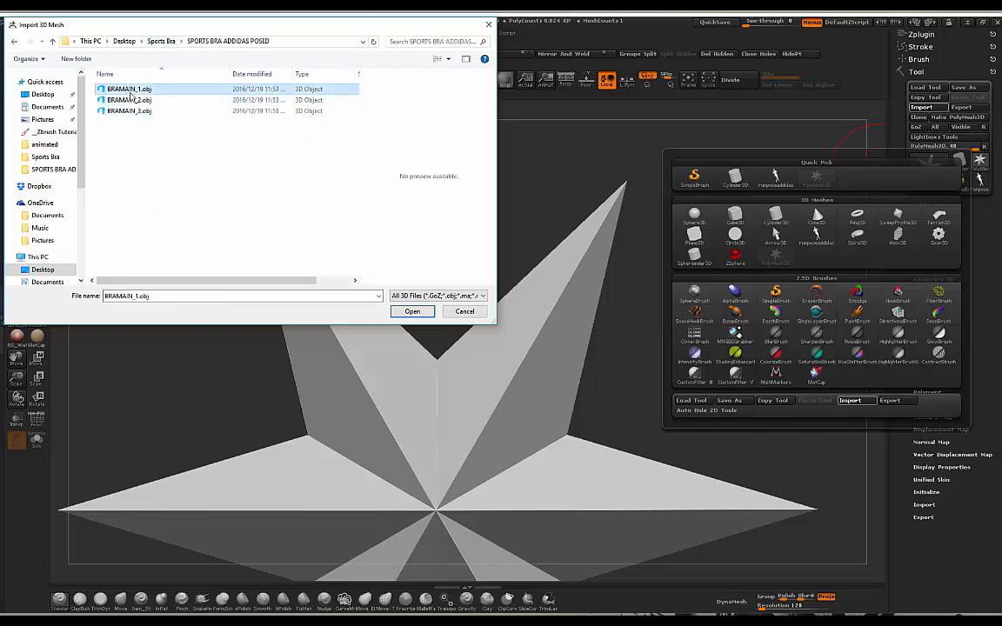
click(411, 312)
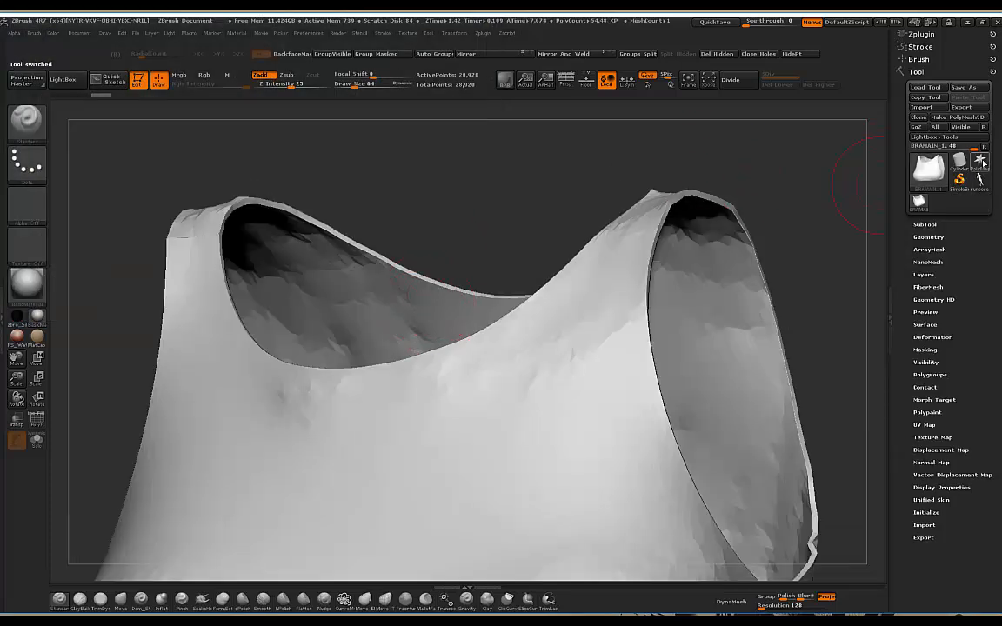
Step: Import BRAMAIN_2.obj as a new tool
click(980, 161)
click(927, 168)
click(768, 359)
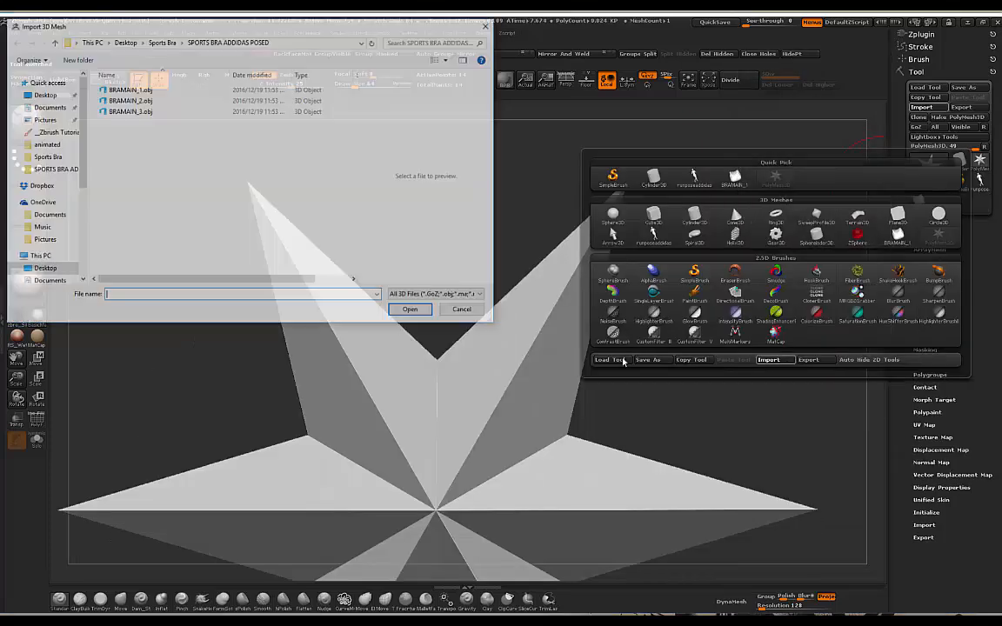
click(144, 100)
click(404, 312)
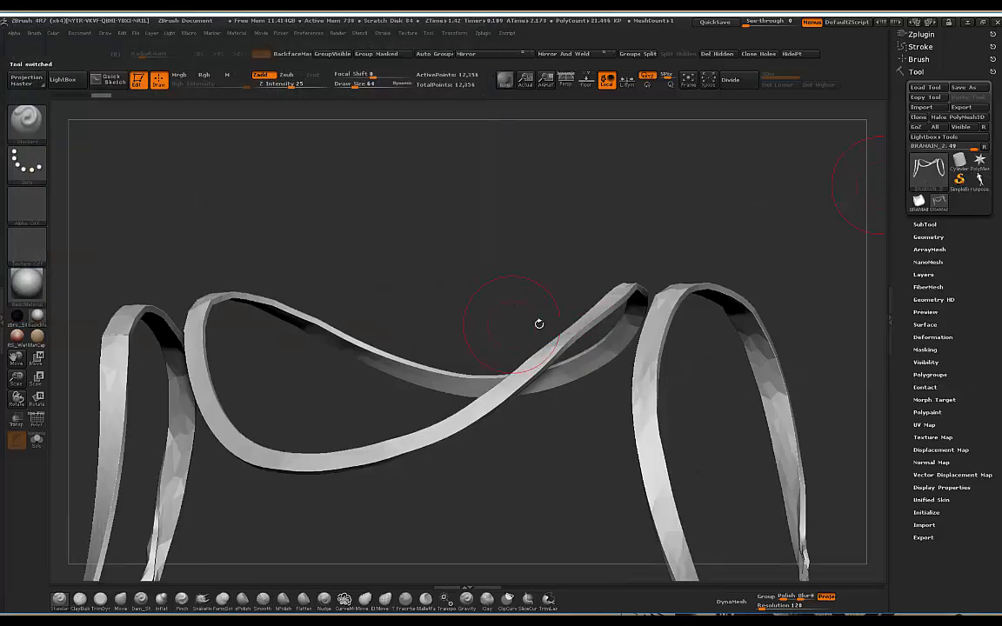
Step: Import BRAMAIN_3.obj as a new tool
click(980, 161)
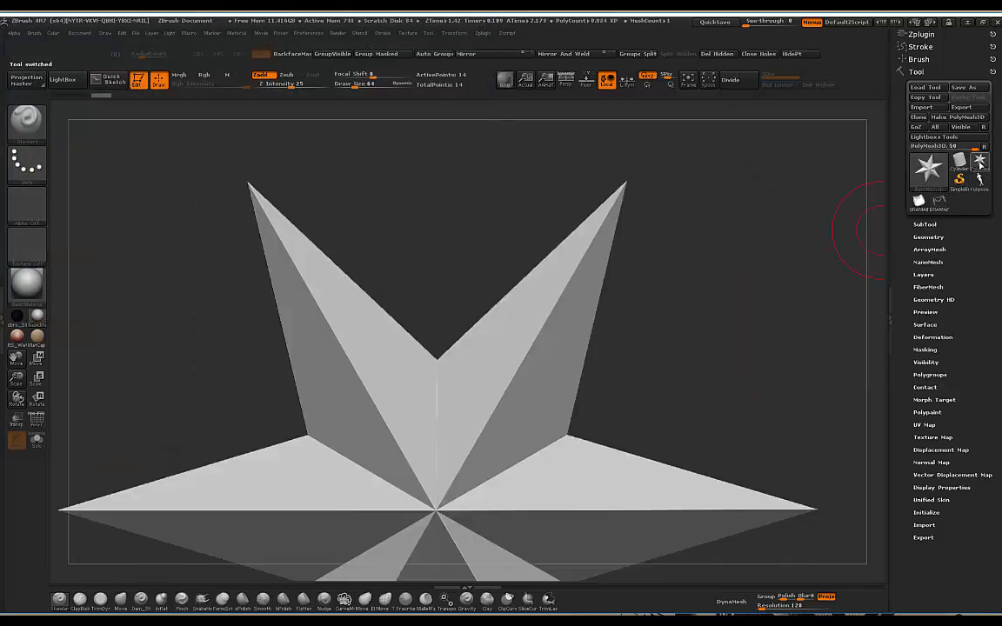
click(926, 168)
click(768, 380)
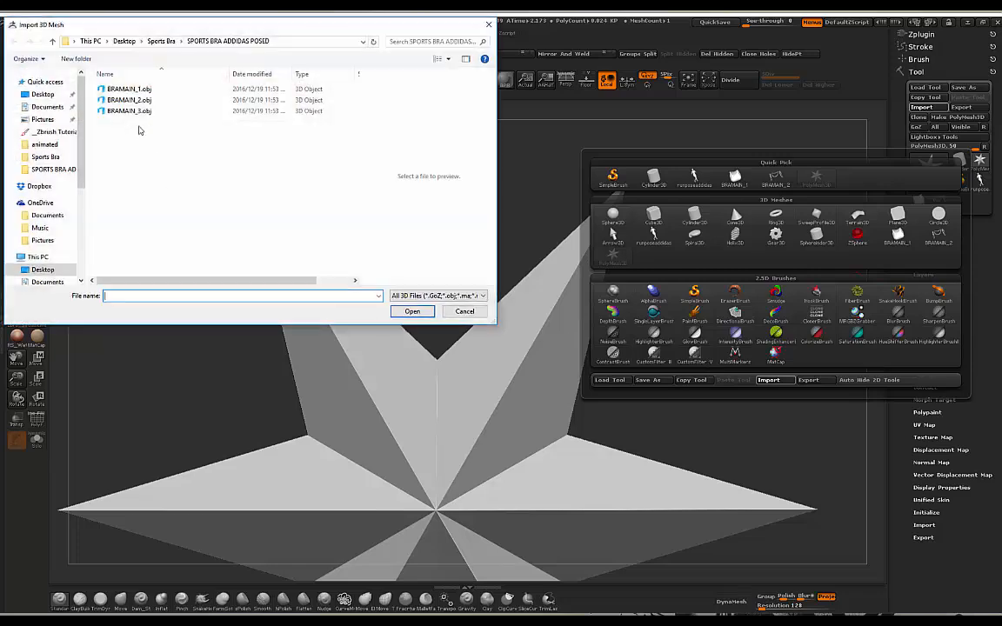
click(141, 100)
click(412, 312)
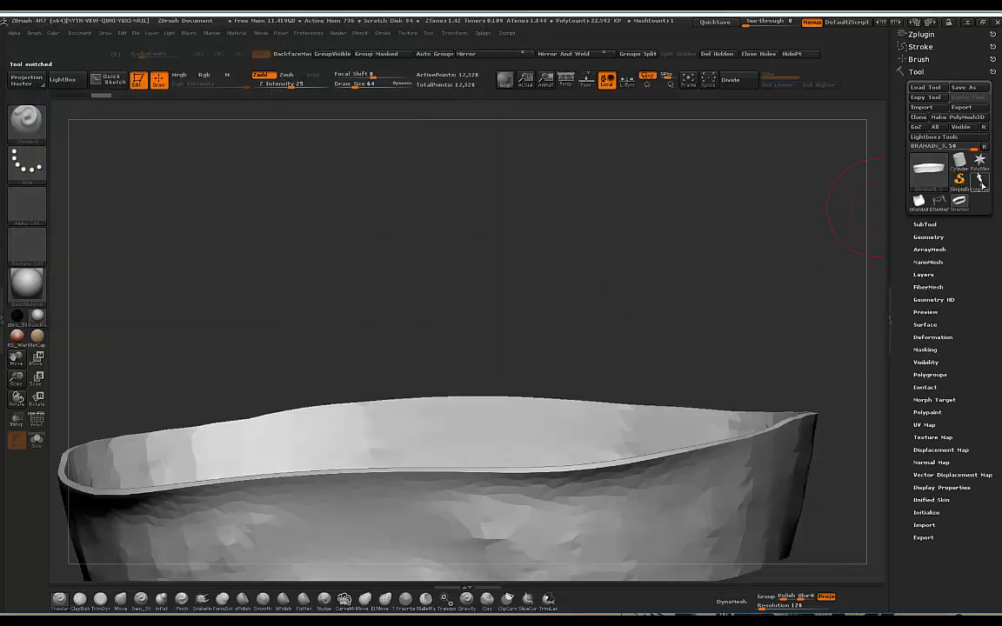
Step: Make the posed figure active and append BRAMAIN_1 and BRAMAIN_2 as subtools
click(980, 181)
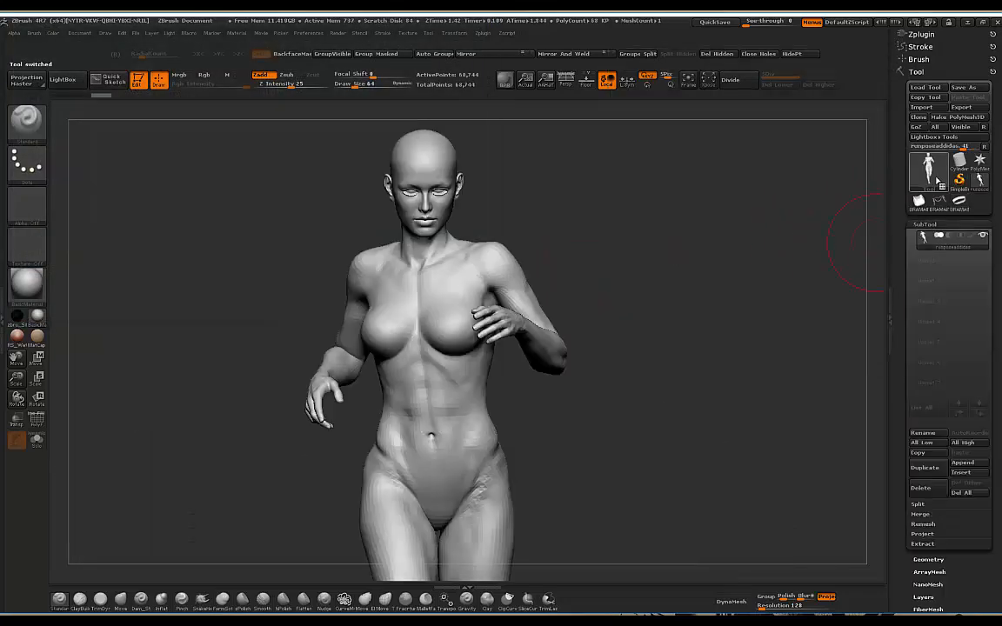
click(967, 462)
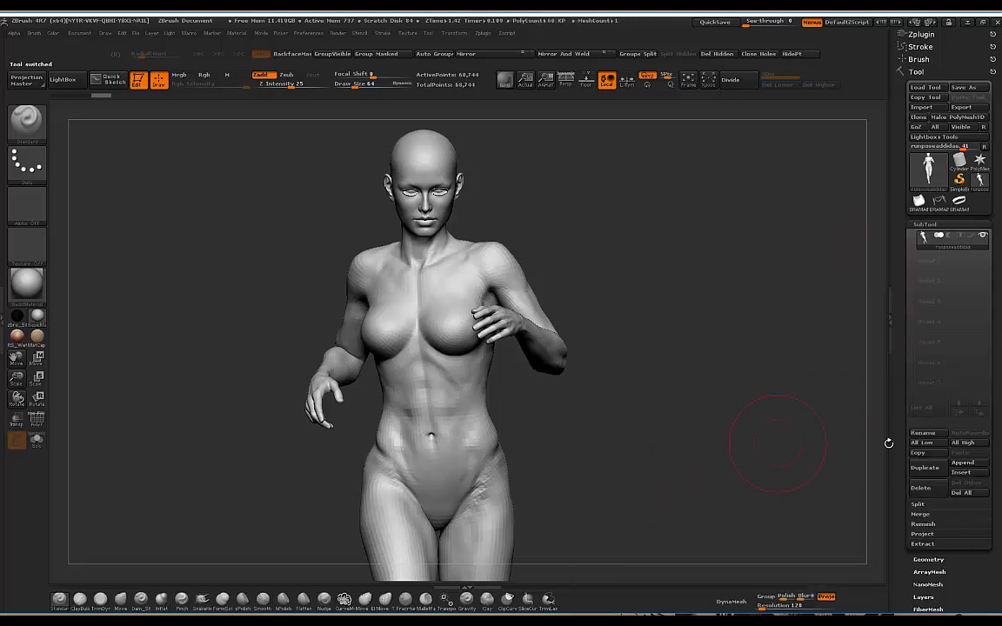
click(967, 464)
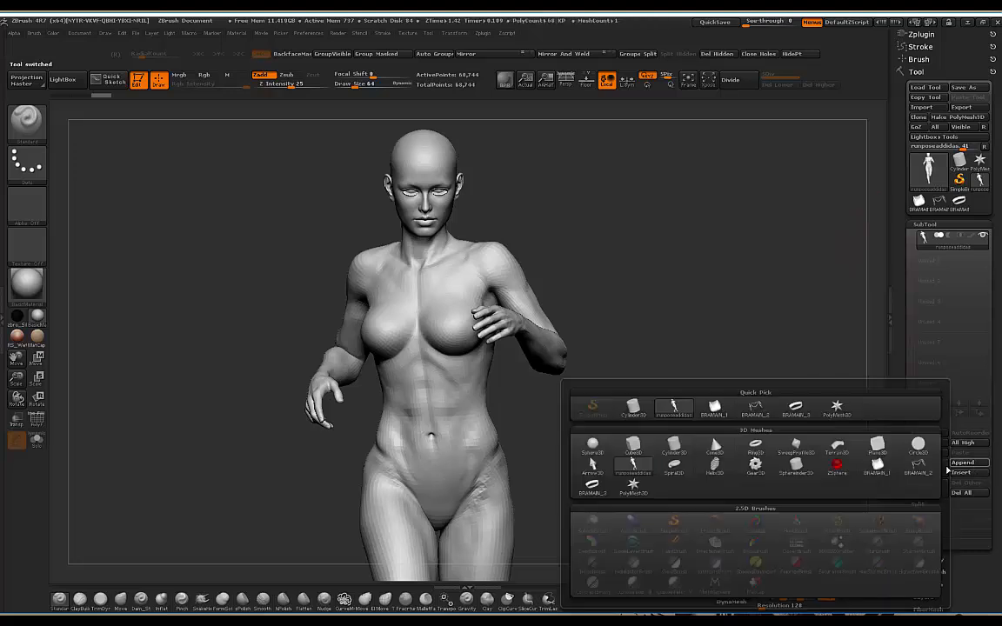
click(880, 471)
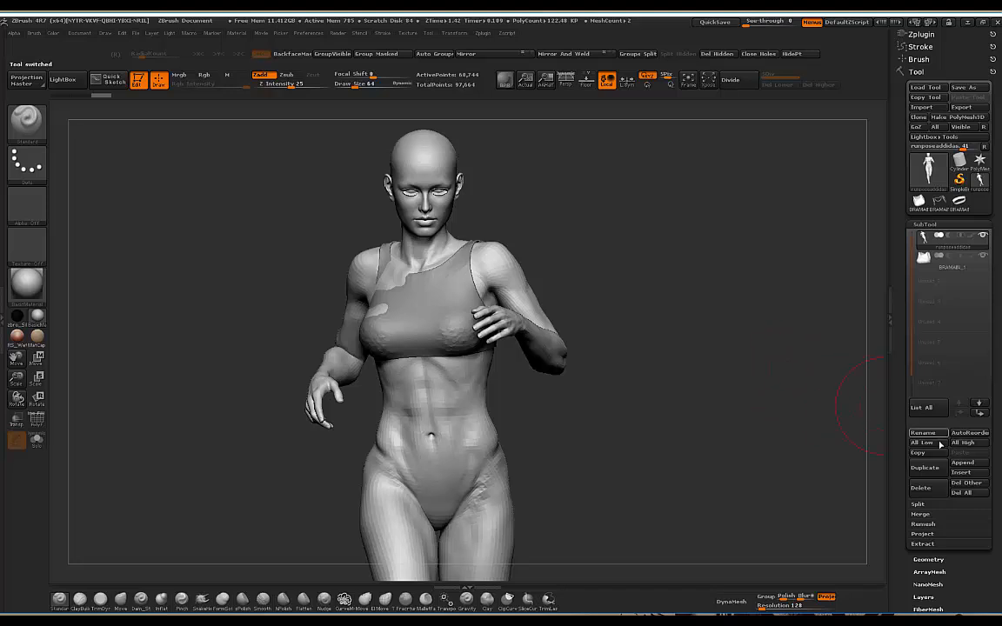
click(957, 463)
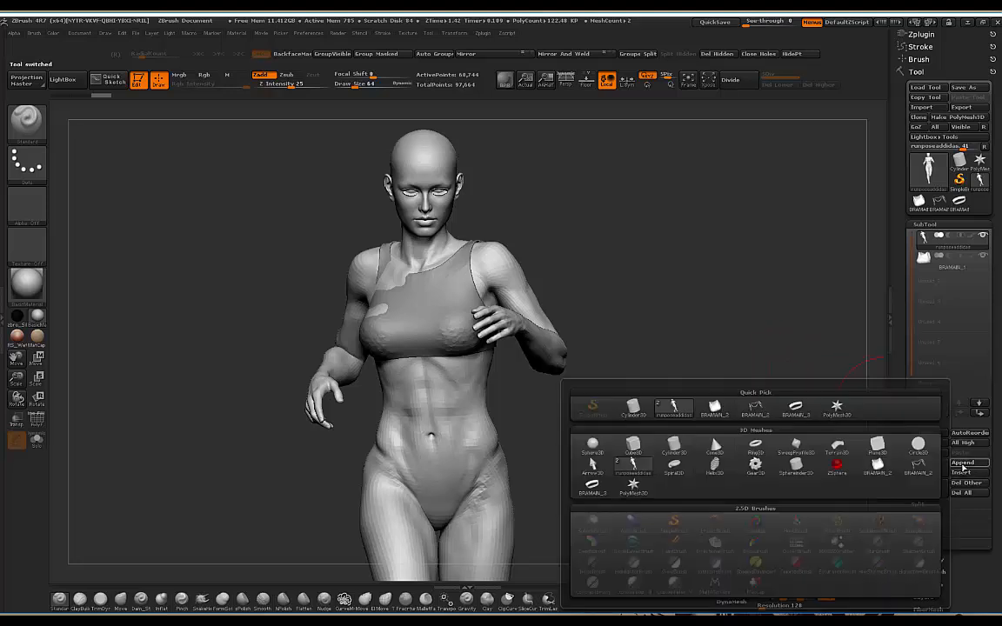
click(917, 467)
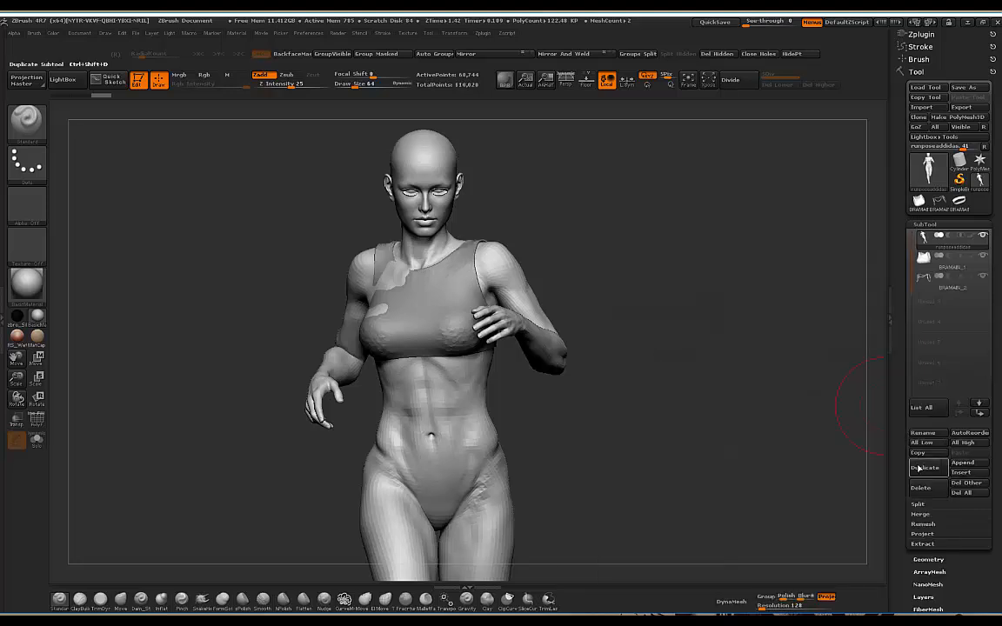
click(961, 462)
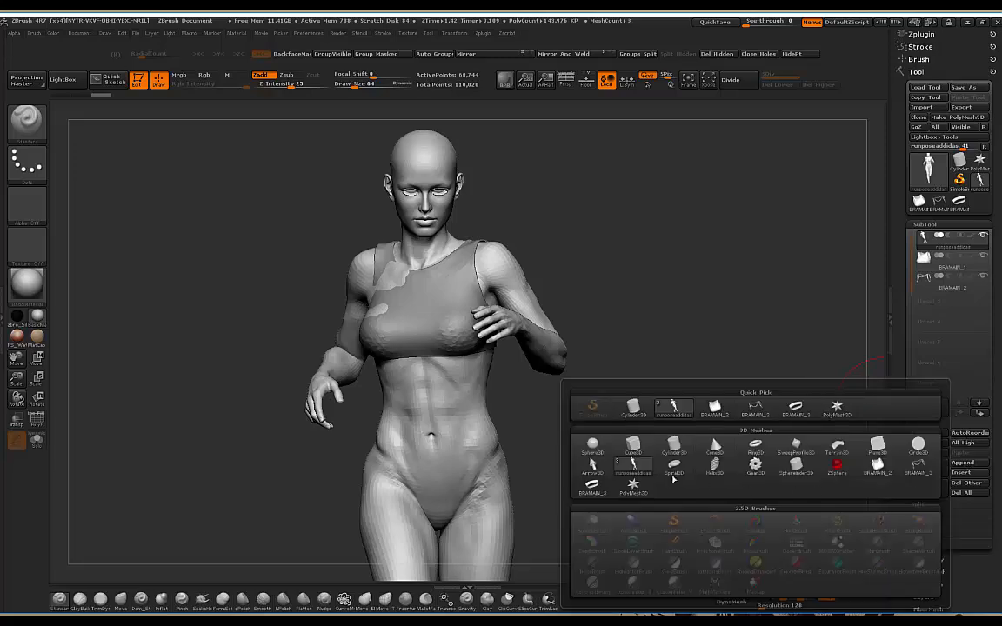
Step: Append BRAMAIN_3 to the figure and orbit to a three-quarter close-up of the torso
click(595, 487)
drag(619, 270, 714, 260)
alt+drag(747, 186, 681, 235)
mouse_move(699, 226)
alt+mouse_down()
mouse_move(717, 248)
mouse_move(733, 172)
mouse_move(682, 231)
alt+mouse_up()
mouse_move(492, 273)
mouse_down()
mouse_move(691, 196)
mouse_move(673, 202)
mouse_move(669, 190)
mouse_move(699, 206)
mouse_move(435, 251)
mouse_move(586, 224)
mouse_move(565, 231)
mouse_move(620, 199)
mouse_move(622, 232)
mouse_move(526, 201)
mouse_move(592, 219)
mouse_move(443, 323)
mouse_move(362, 328)
mouse_up()
drag(577, 212, 475, 279)
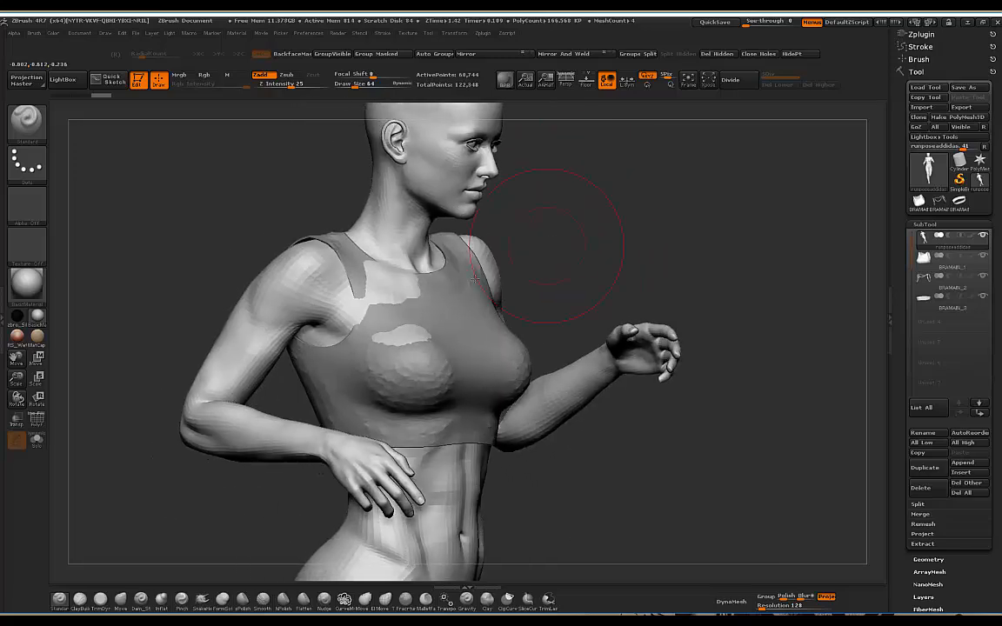
Step: Select BRAMAIN_1 with the Move brush, then switch to the BRAMAIN_2 trim subtool
click(983, 266)
drag(603, 228, 602, 206)
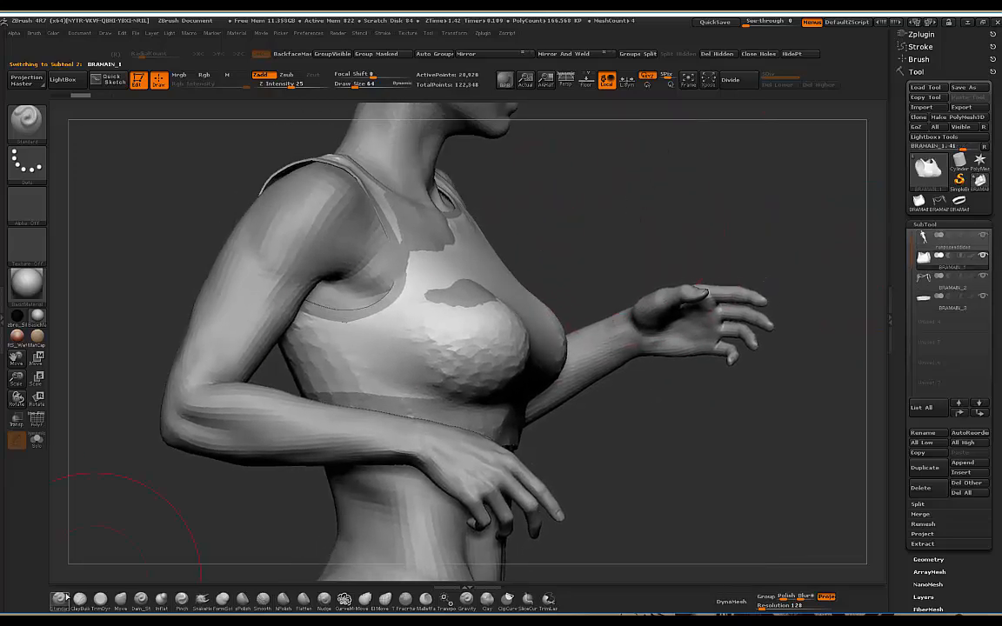
click(121, 598)
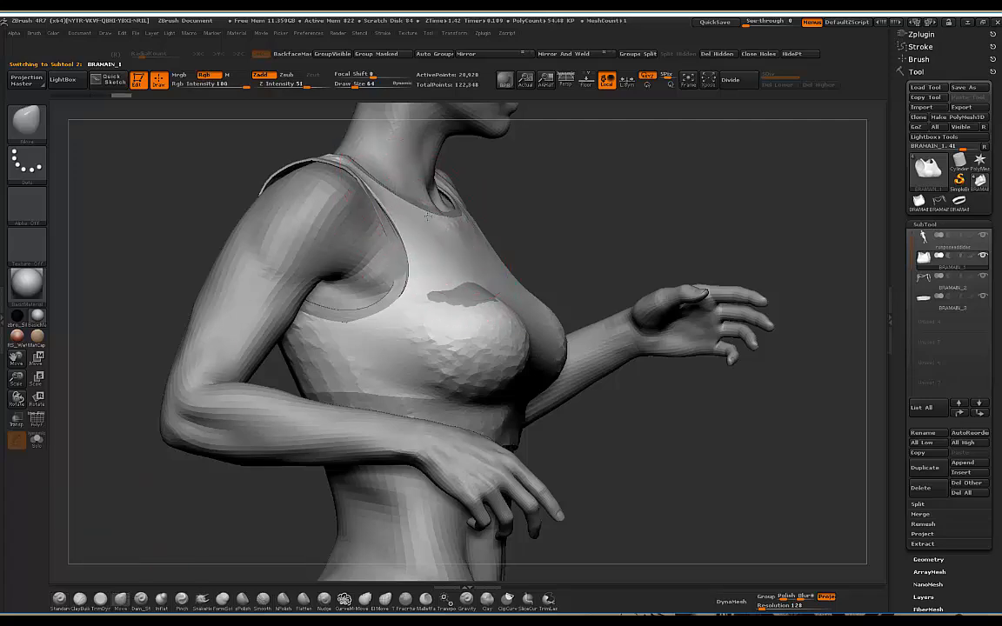
drag(516, 192, 545, 239)
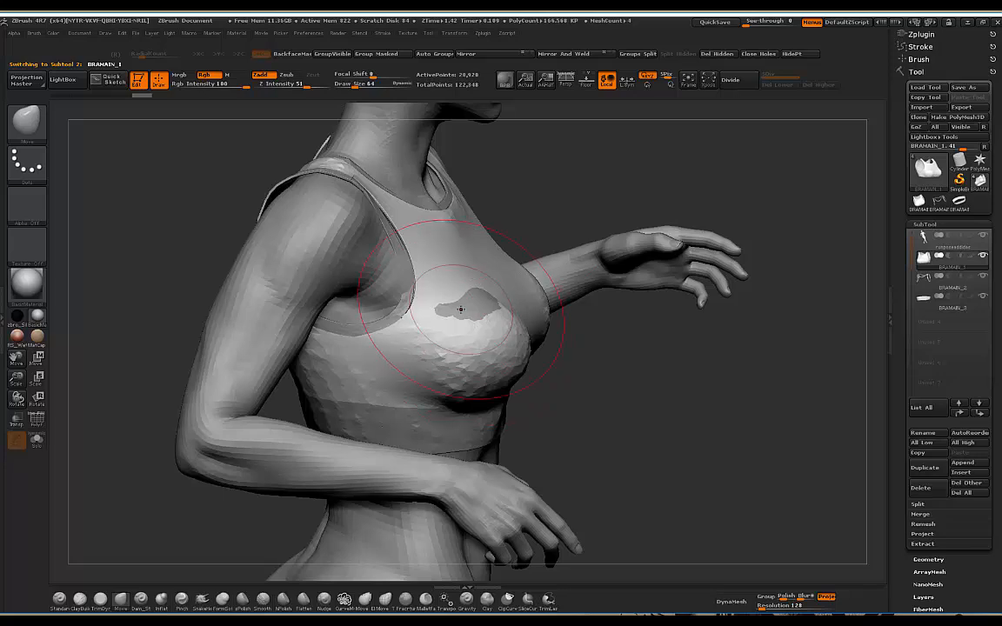
drag(555, 185, 434, 252)
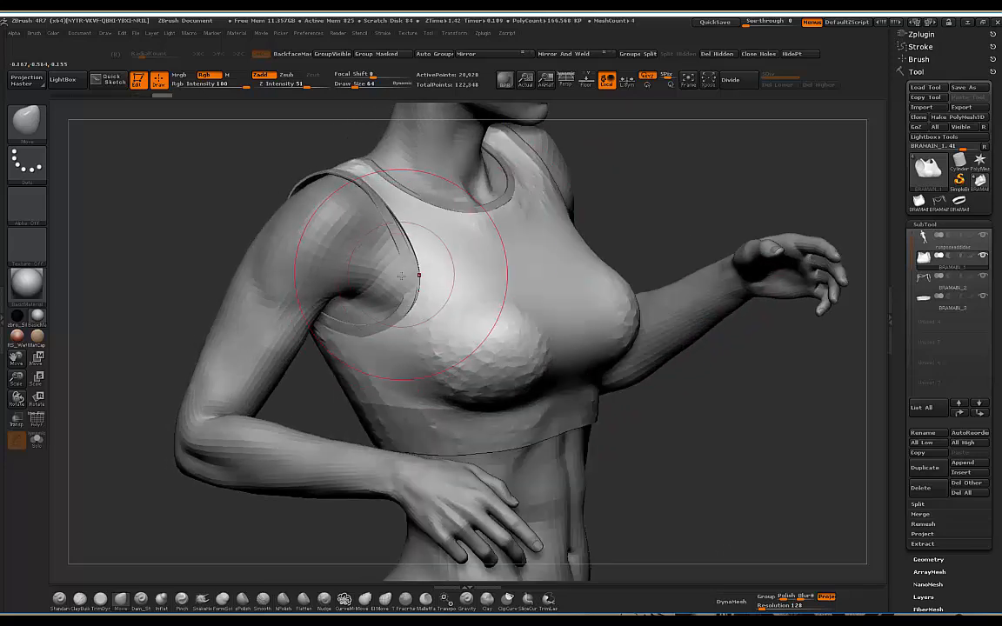
drag(621, 181, 557, 213)
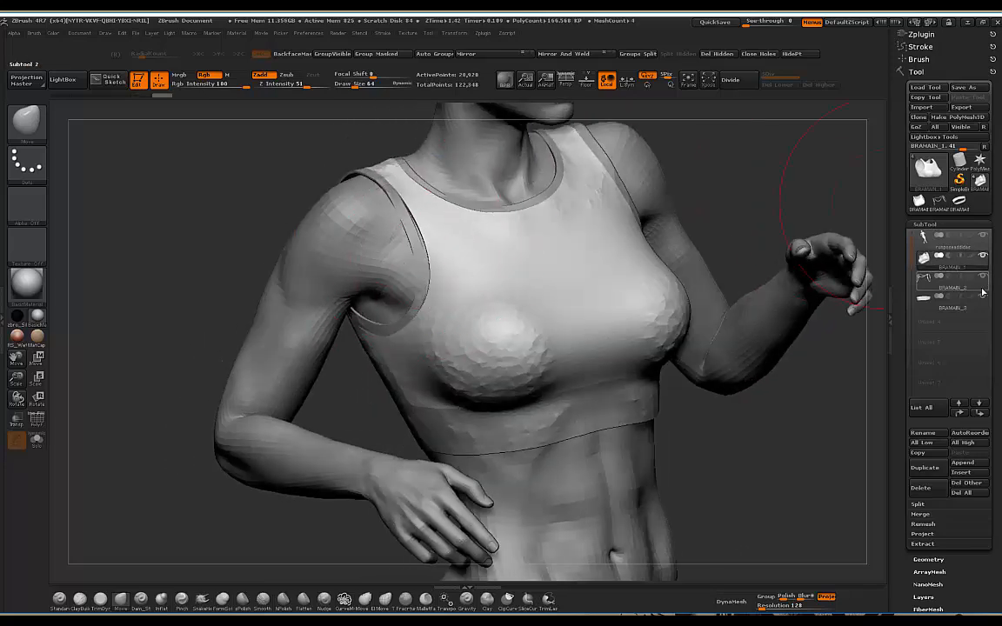
click(954, 280)
Step: Orbit around the figure to check the bra from the side and back
drag(713, 182, 395, 268)
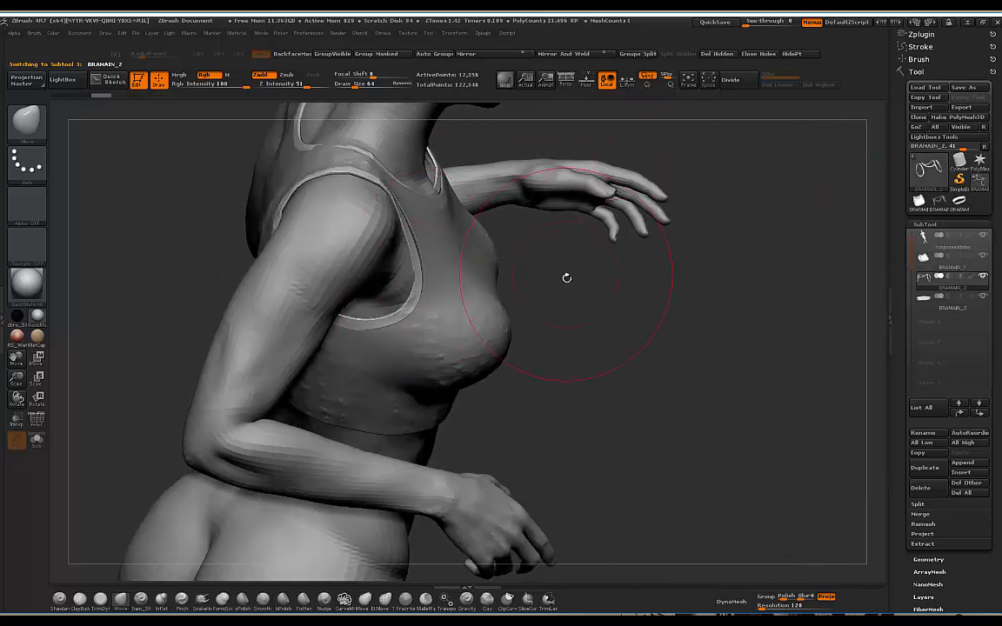
drag(566, 277, 477, 273)
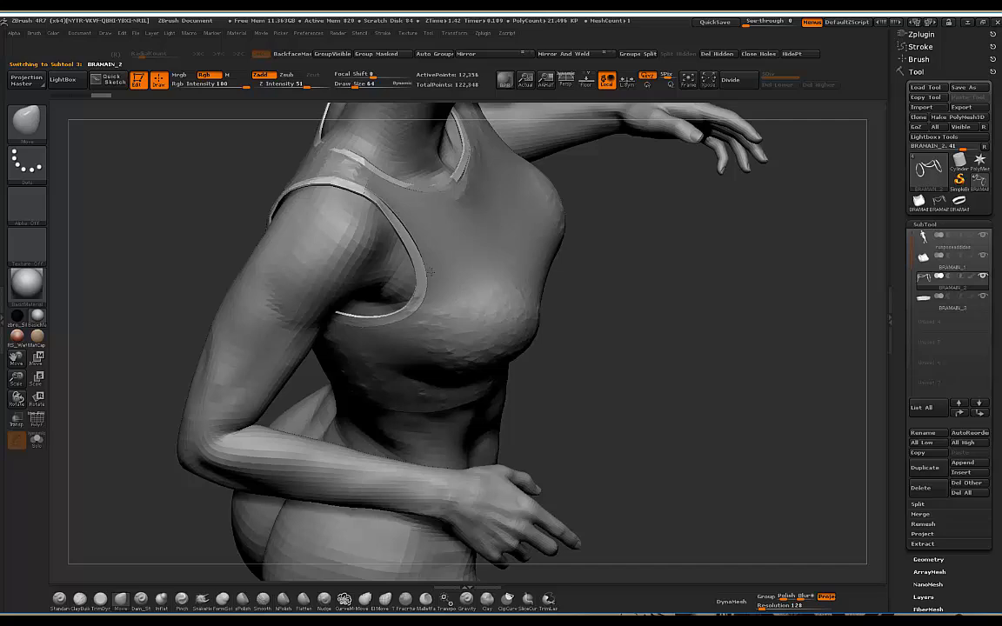
mouse_move(706, 337)
mouse_down()
mouse_move(597, 217)
mouse_move(615, 211)
mouse_move(669, 242)
mouse_move(646, 217)
mouse_move(502, 179)
mouse_move(487, 202)
mouse_up()
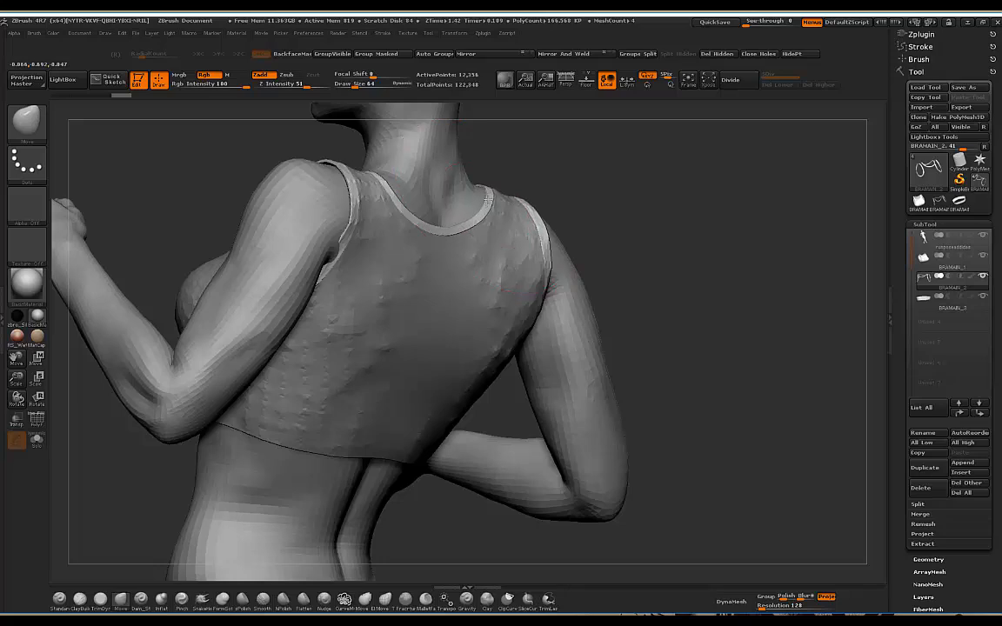
drag(598, 182, 387, 300)
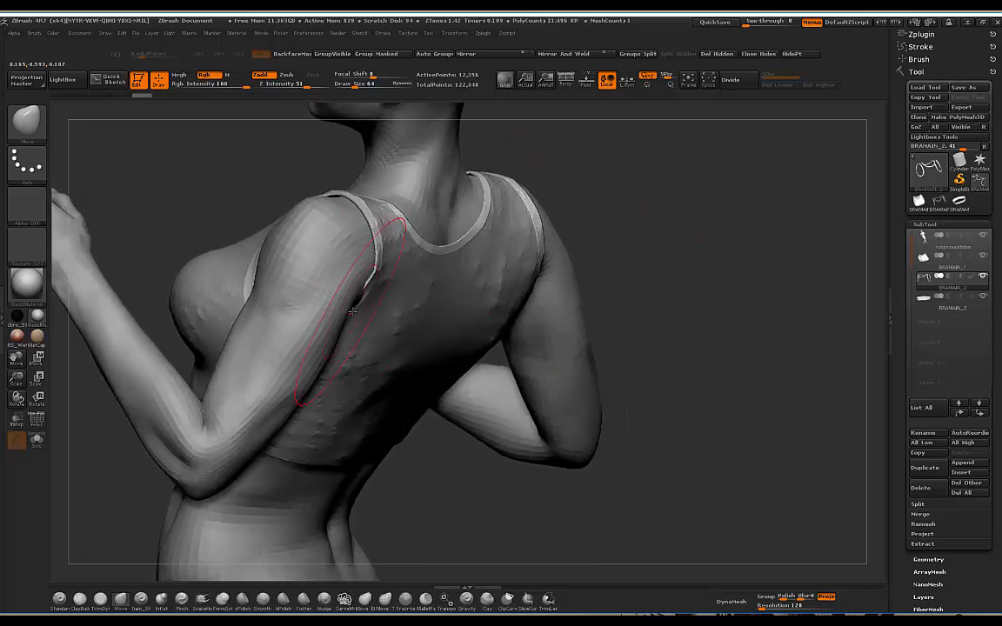
drag(657, 228, 507, 252)
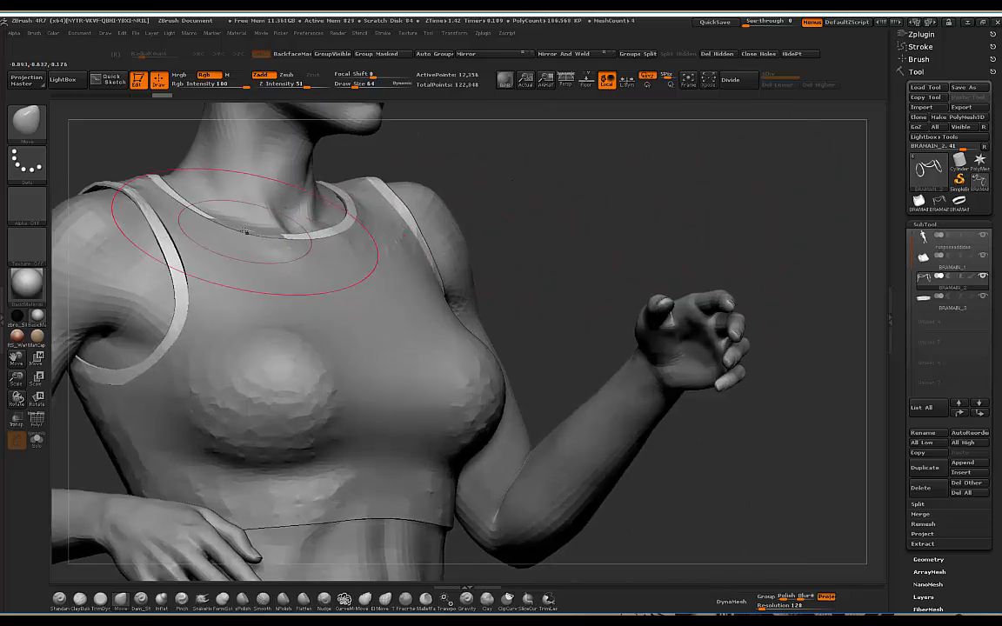
Step: Shrink the brush and nudge the neckline trim into place at the shoulder
drag(246, 228, 228, 224)
key(bracketleft)
key(bracketleft)
key(bracketleft)
key(bracketleft)
key(ctrl+z)
drag(544, 184, 405, 234)
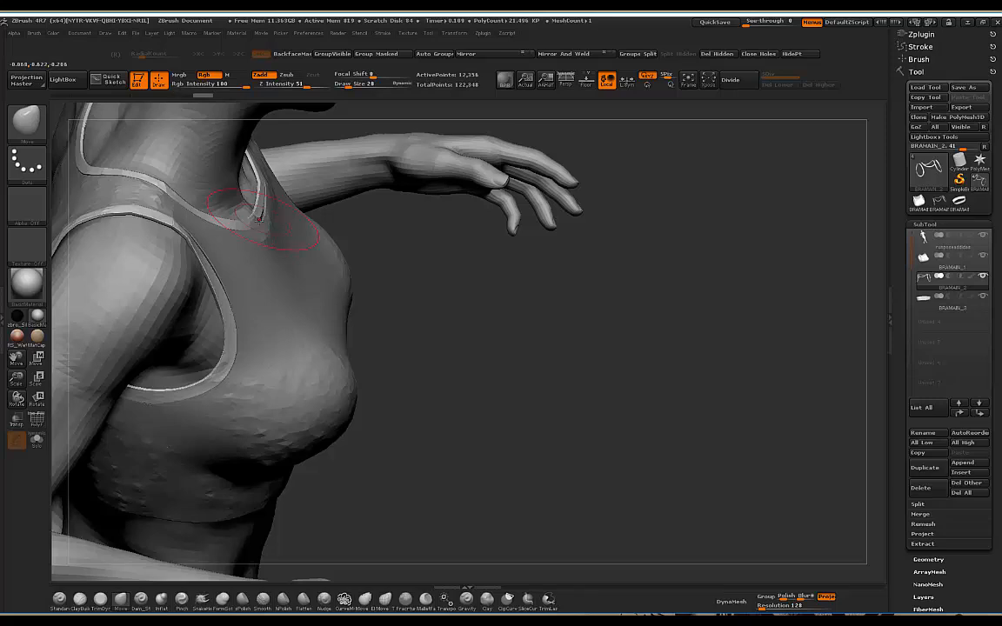
Step: Orbit back to the front and below, then select the bra body BRAMAIN_1
drag(383, 271, 460, 299)
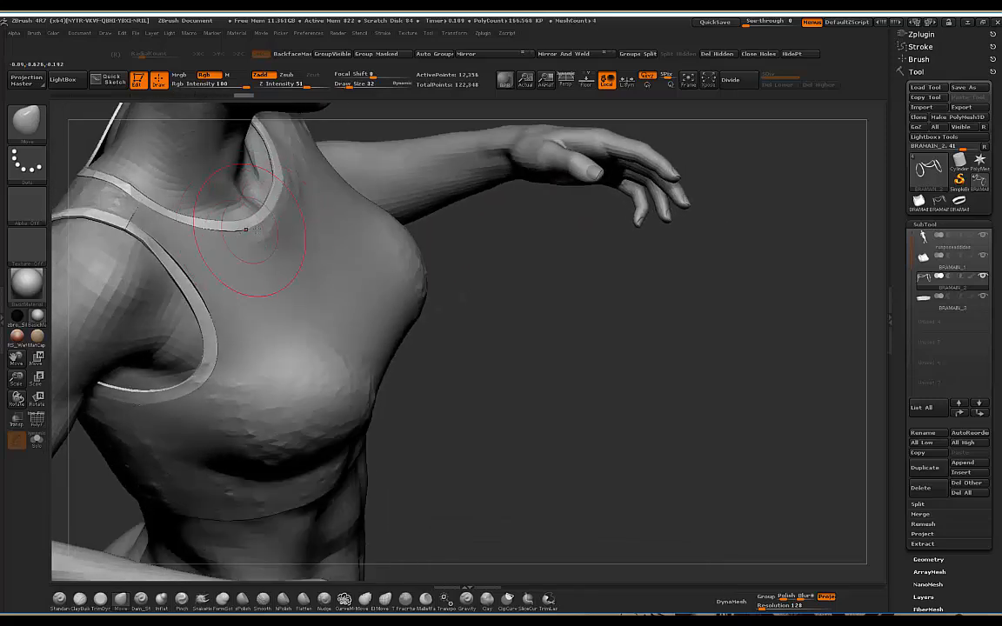
drag(537, 278, 617, 166)
shift+drag(550, 154, 586, 152)
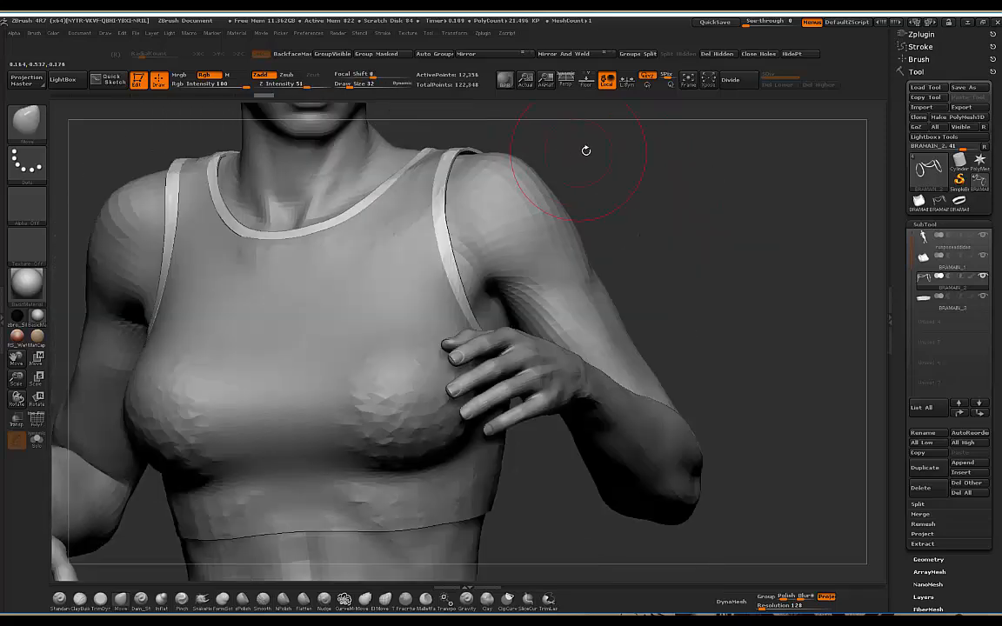
mouse_move(638, 179)
alt+mouse_down()
mouse_move(643, 188)
mouse_move(550, 174)
mouse_move(639, 174)
alt+mouse_up()
mouse_move(574, 174)
mouse_down()
mouse_move(635, 187)
mouse_move(676, 176)
mouse_move(715, 195)
mouse_move(680, 185)
mouse_move(608, 220)
mouse_move(484, 146)
mouse_up()
mouse_move(500, 196)
mouse_down()
mouse_move(535, 161)
mouse_move(594, 206)
mouse_move(604, 200)
mouse_move(465, 222)
mouse_move(626, 190)
mouse_move(688, 191)
mouse_move(527, 194)
mouse_move(487, 182)
mouse_up()
alt+click(436, 377)
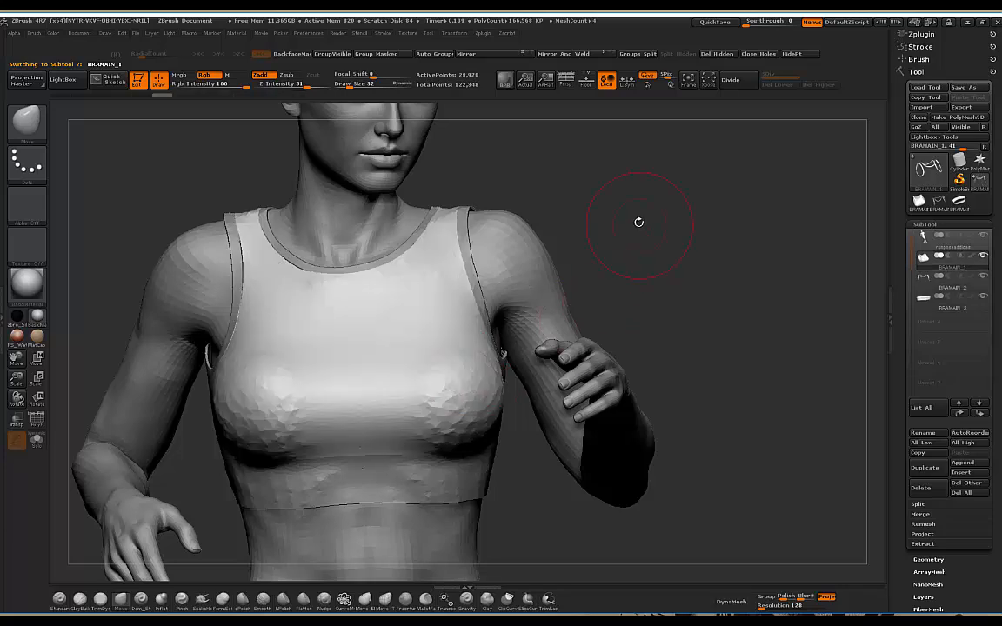
Step: Review the chest from front, side and three-quarter views, then select the BRAMAIN_2 neckline trim
drag(637, 222, 454, 386)
mouse_move(623, 260)
mouse_down()
mouse_move(633, 217)
mouse_move(556, 243)
mouse_move(299, 394)
mouse_move(303, 412)
mouse_up()
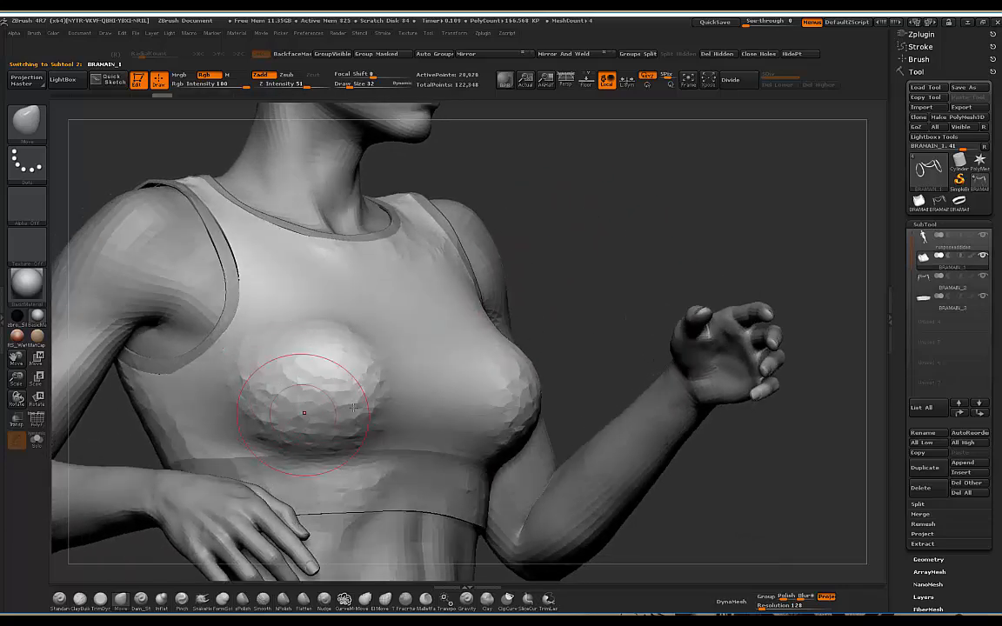
mouse_move(623, 223)
mouse_down()
mouse_move(628, 244)
mouse_move(646, 197)
mouse_move(679, 203)
mouse_move(628, 245)
mouse_move(487, 291)
mouse_up()
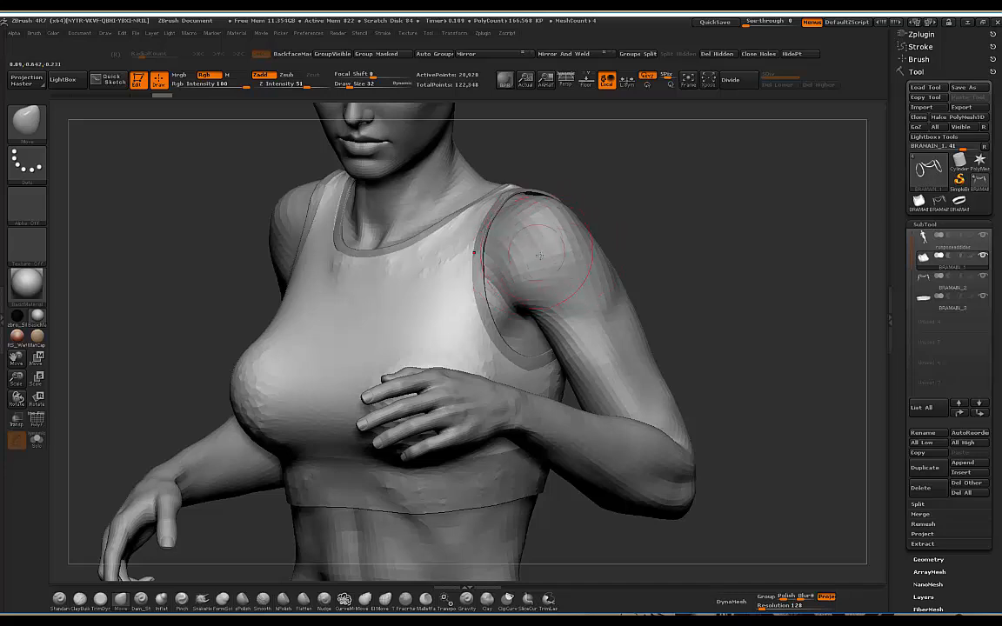
drag(678, 211, 550, 251)
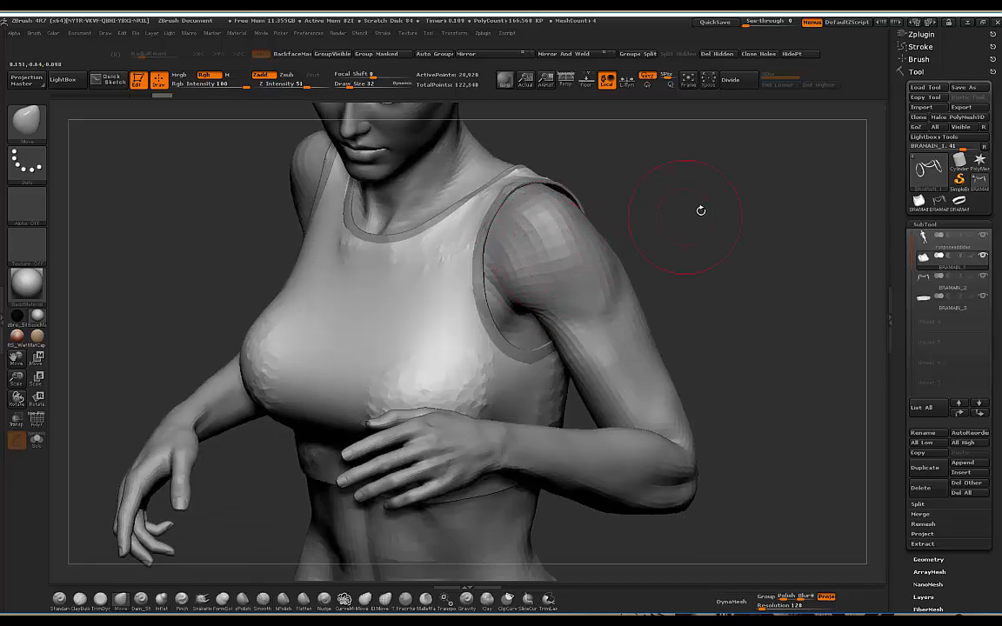
drag(700, 210, 561, 267)
mouse_move(689, 216)
mouse_down()
mouse_move(682, 145)
mouse_move(268, 302)
mouse_up()
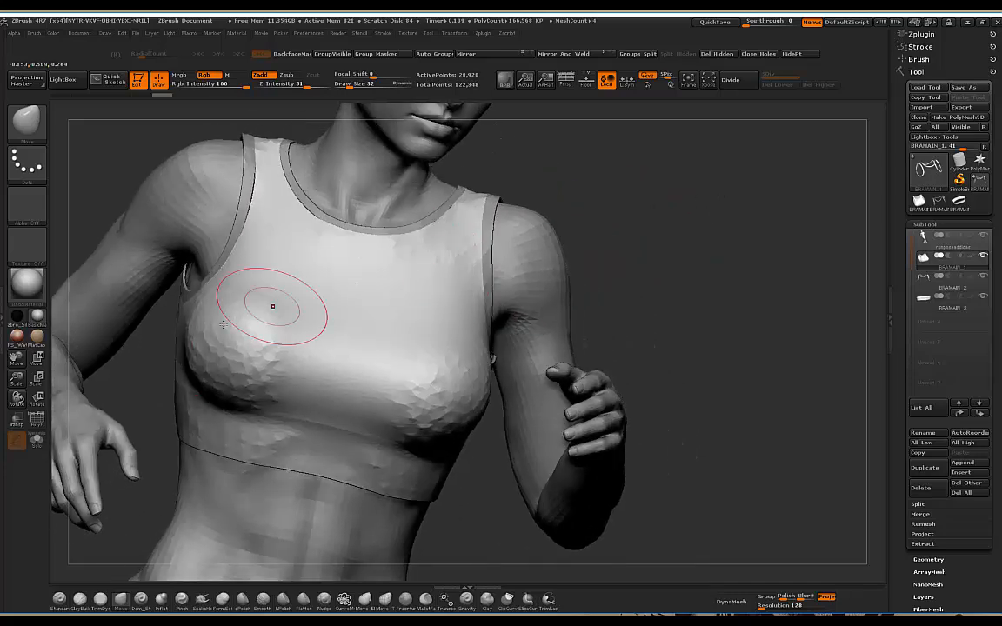
mouse_move(637, 215)
mouse_down()
mouse_move(651, 223)
mouse_move(655, 209)
mouse_move(645, 170)
mouse_up()
mouse_move(615, 206)
mouse_down()
mouse_move(628, 216)
mouse_move(277, 300)
mouse_up()
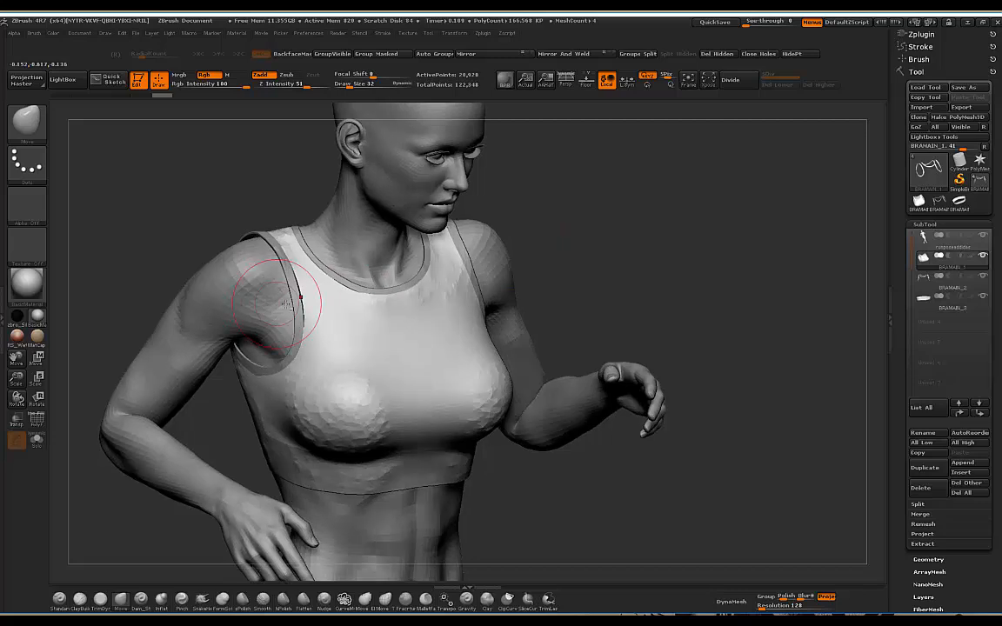
alt+click(300, 302)
alt+drag(634, 209, 661, 247)
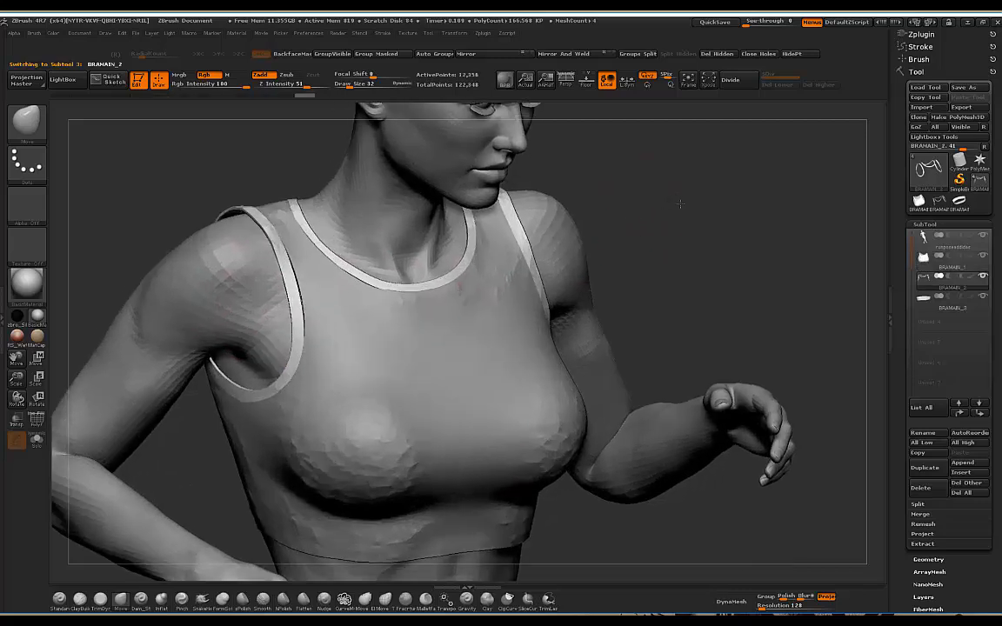
drag(681, 204, 695, 207)
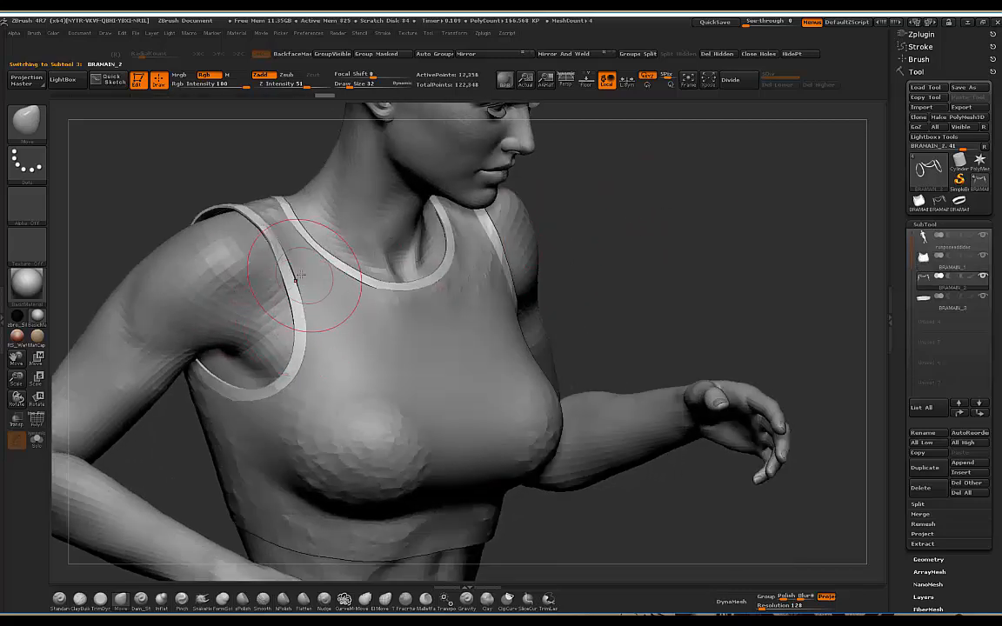
mouse_move(643, 190)
mouse_down()
mouse_move(628, 154)
mouse_move(553, 184)
mouse_move(548, 171)
mouse_move(563, 187)
mouse_move(443, 195)
mouse_move(470, 185)
mouse_move(423, 167)
mouse_move(467, 181)
mouse_move(623, 171)
mouse_move(441, 221)
mouse_up()
mouse_move(585, 176)
mouse_down()
mouse_move(600, 161)
mouse_move(608, 173)
mouse_up()
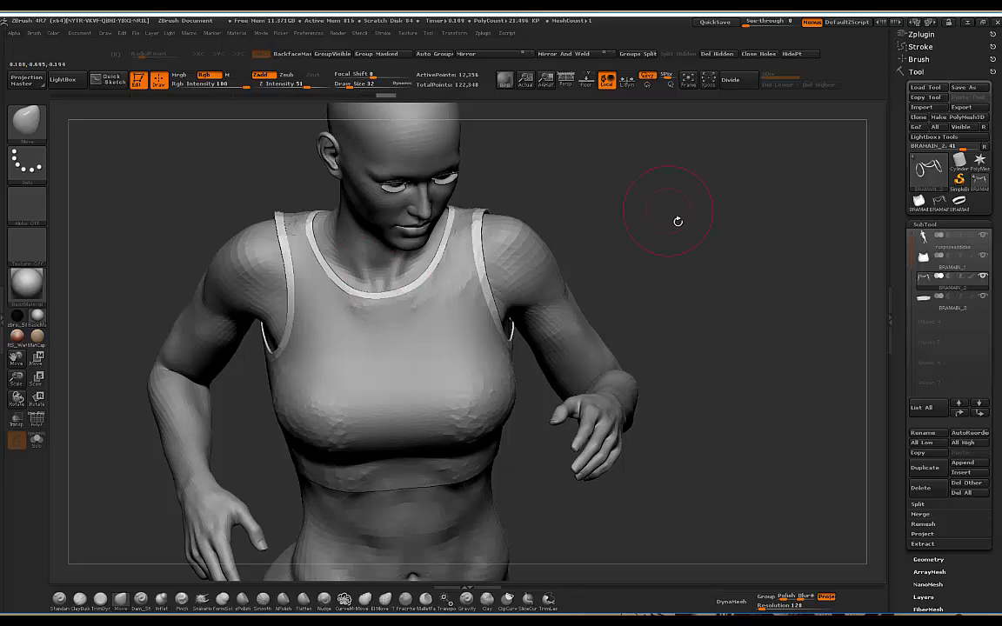
drag(678, 220, 649, 213)
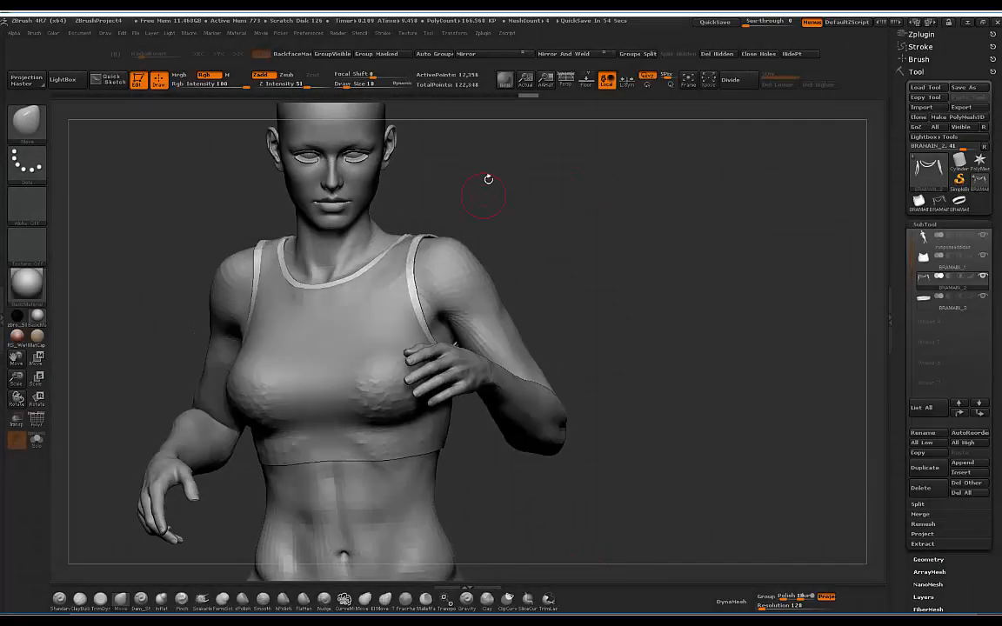
mouse_move(536, 179)
mouse_down()
mouse_move(535, 171)
mouse_move(566, 175)
mouse_move(559, 207)
mouse_move(588, 186)
mouse_move(571, 181)
mouse_move(478, 260)
mouse_up()
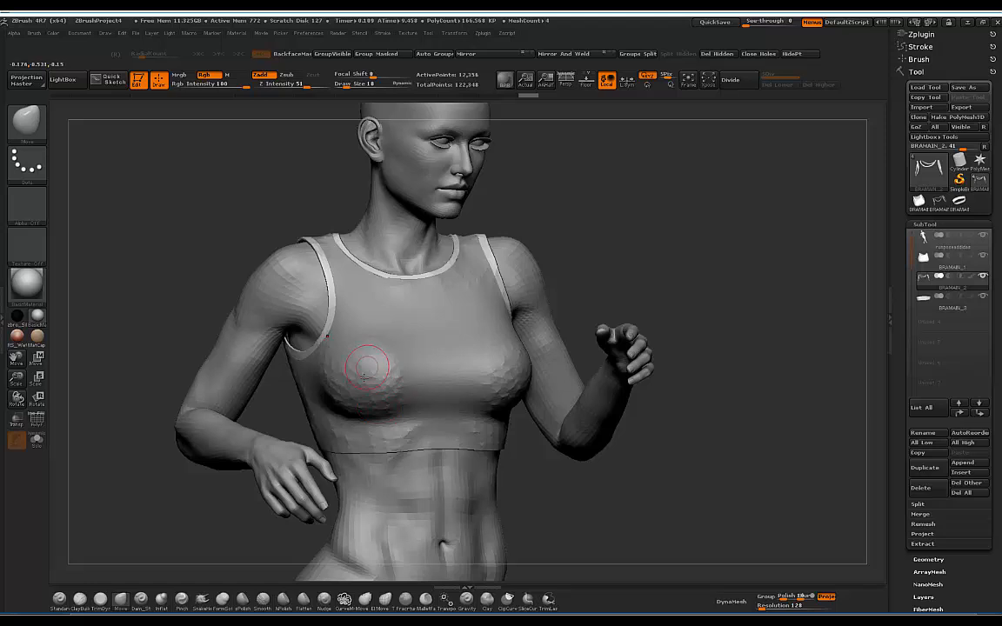
drag(576, 213, 470, 235)
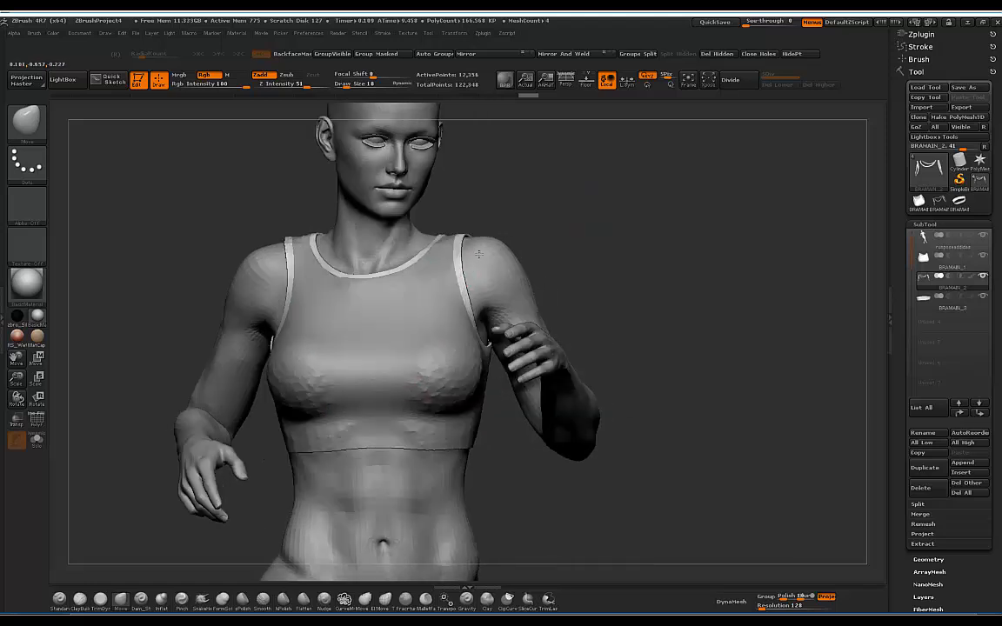
Step: Select BRAMAIN_1 and inspect its polygon wireframe from several angles
alt+click(337, 364)
drag(588, 202, 113, 386)
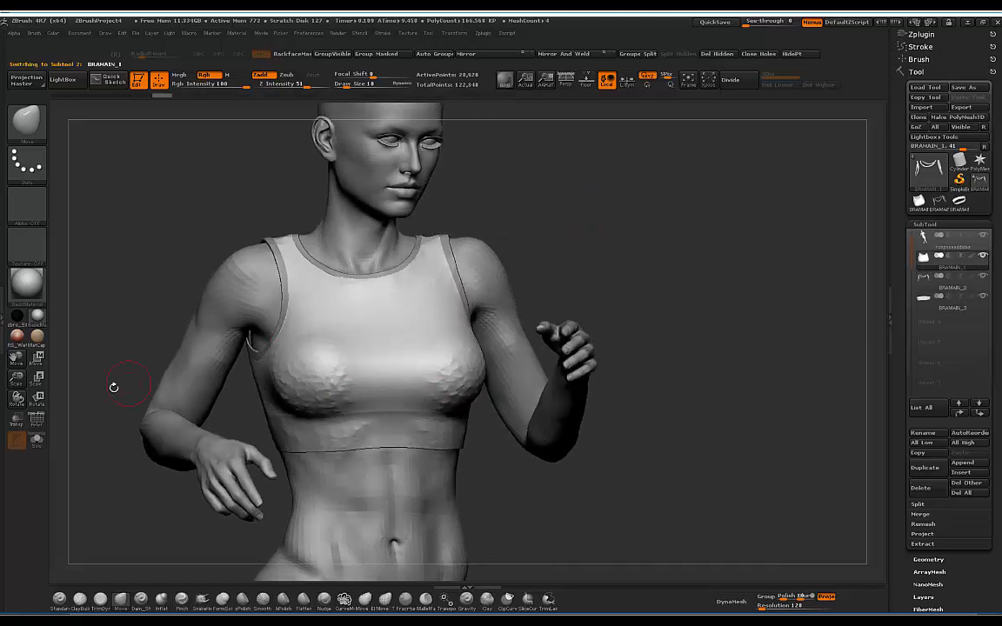
click(38, 423)
mouse_move(599, 249)
alt+mouse_down()
mouse_move(686, 210)
mouse_move(587, 236)
alt+mouse_up()
drag(701, 179, 416, 432)
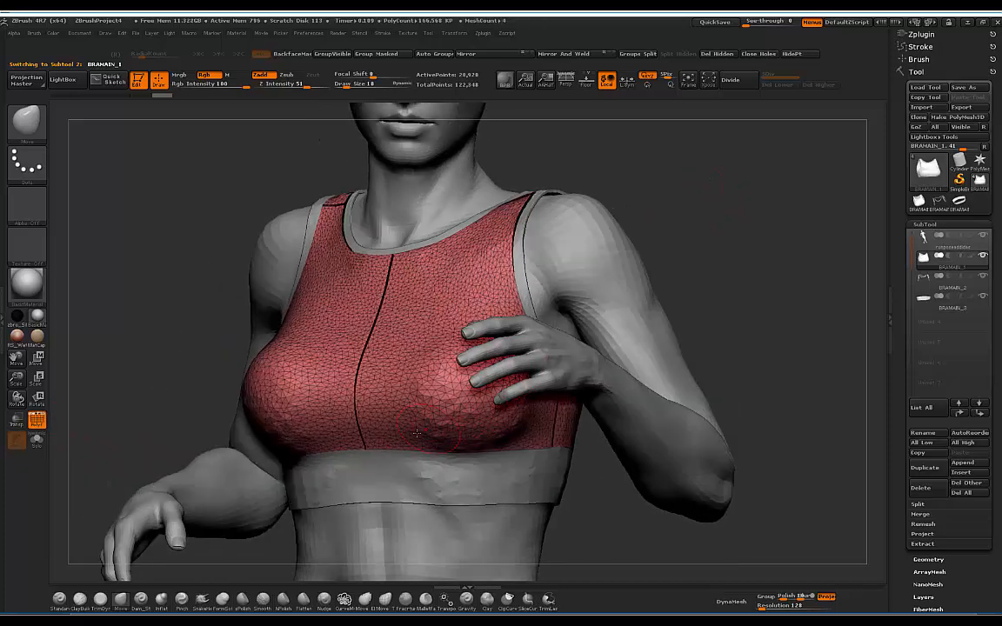
mouse_move(679, 176)
mouse_down()
mouse_move(591, 173)
mouse_move(624, 203)
mouse_up()
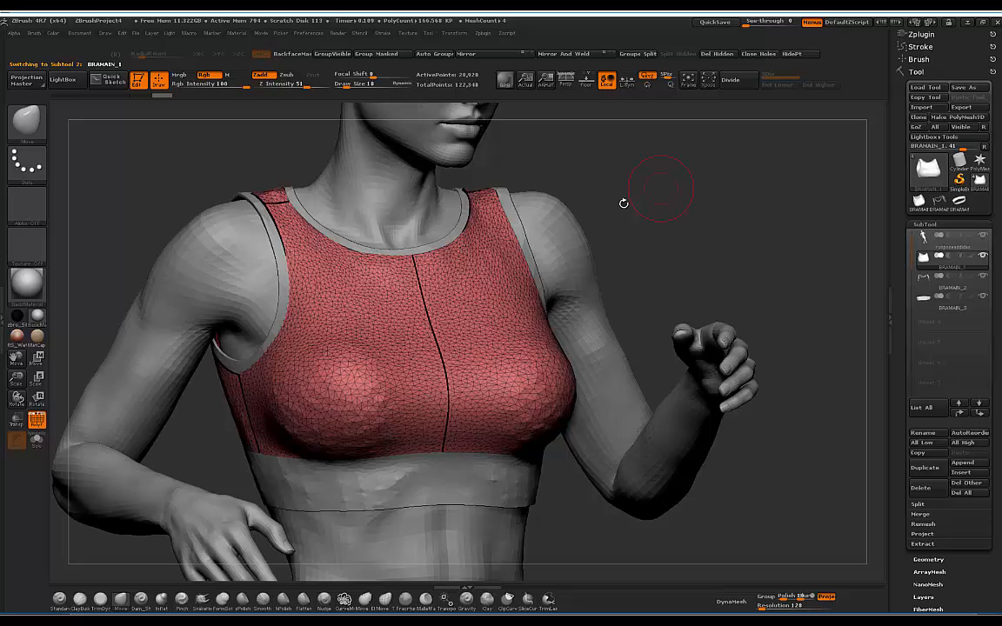
click(37, 419)
drag(695, 176, 878, 386)
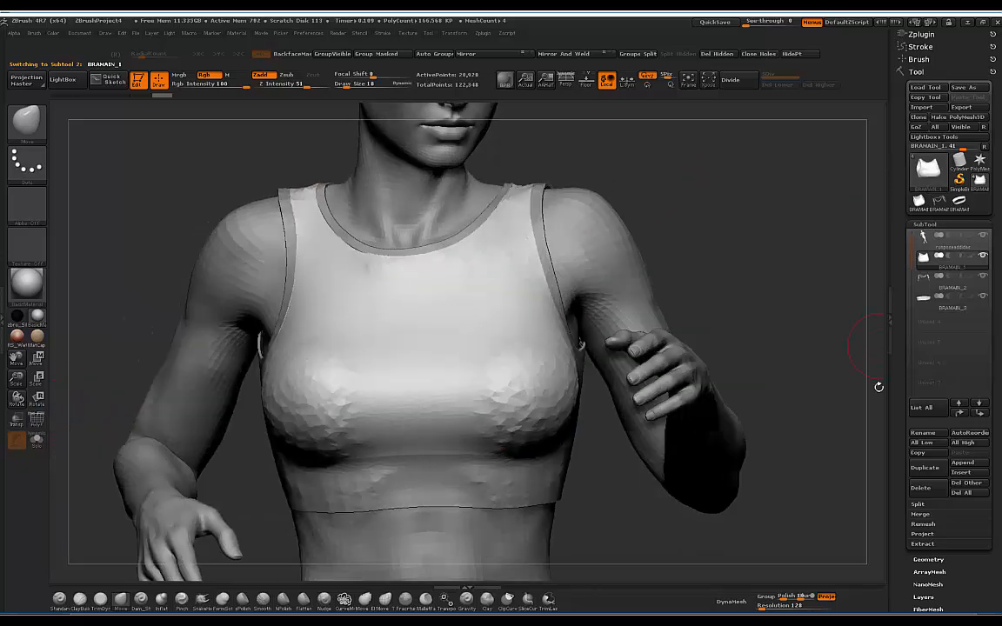
Step: Bring up the Geometry settings and examine the side patch with the wireframe toggled
click(928, 559)
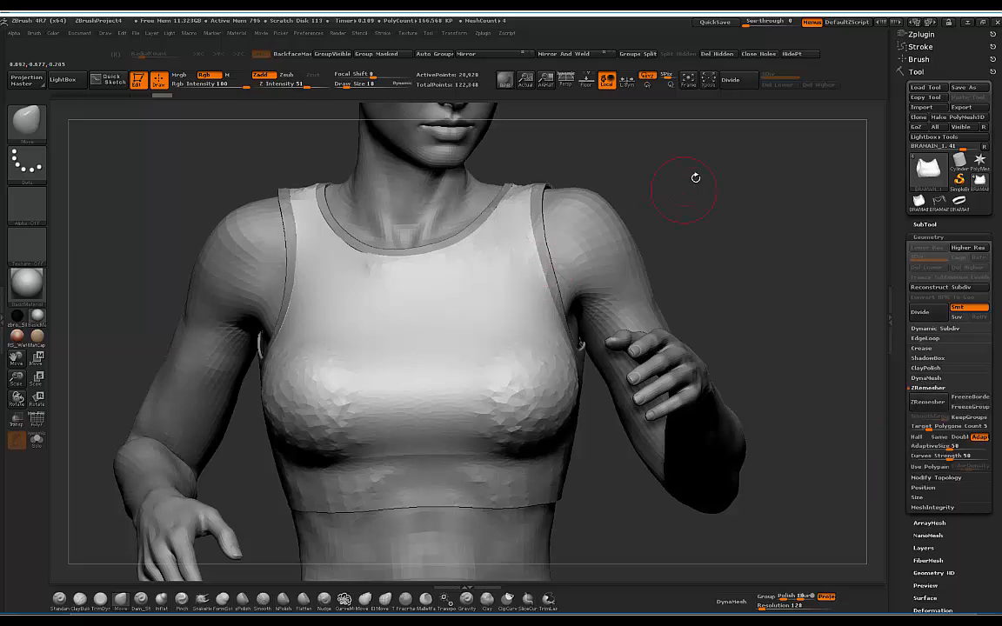
mouse_move(695, 177)
mouse_down()
mouse_move(737, 208)
mouse_move(353, 391)
mouse_up()
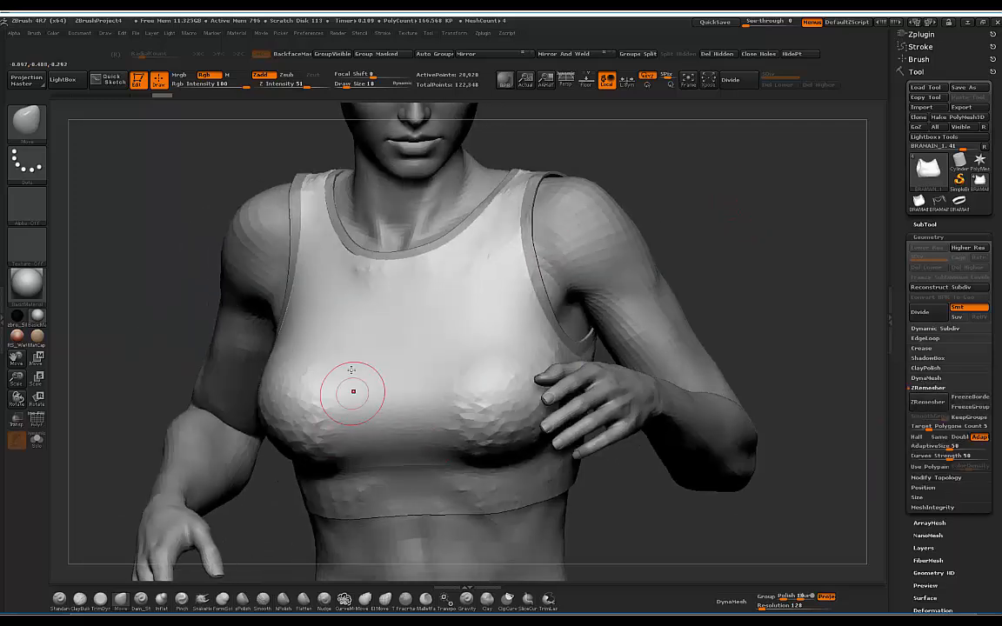
mouse_move(711, 208)
mouse_down()
mouse_move(687, 224)
mouse_move(706, 217)
mouse_move(697, 200)
mouse_move(663, 196)
mouse_move(668, 209)
mouse_move(461, 408)
mouse_up()
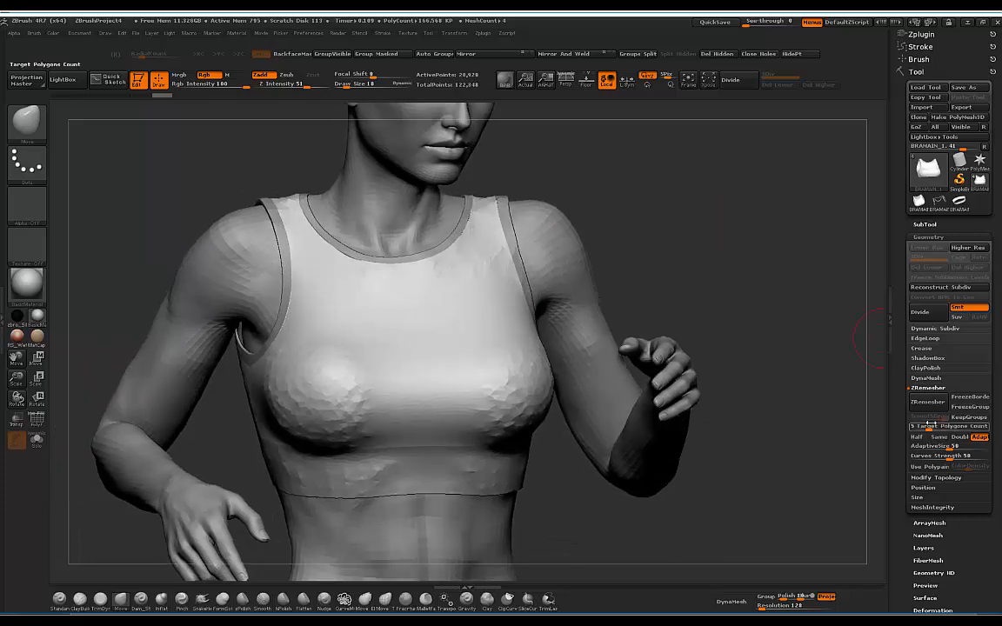
drag(652, 283, 662, 320)
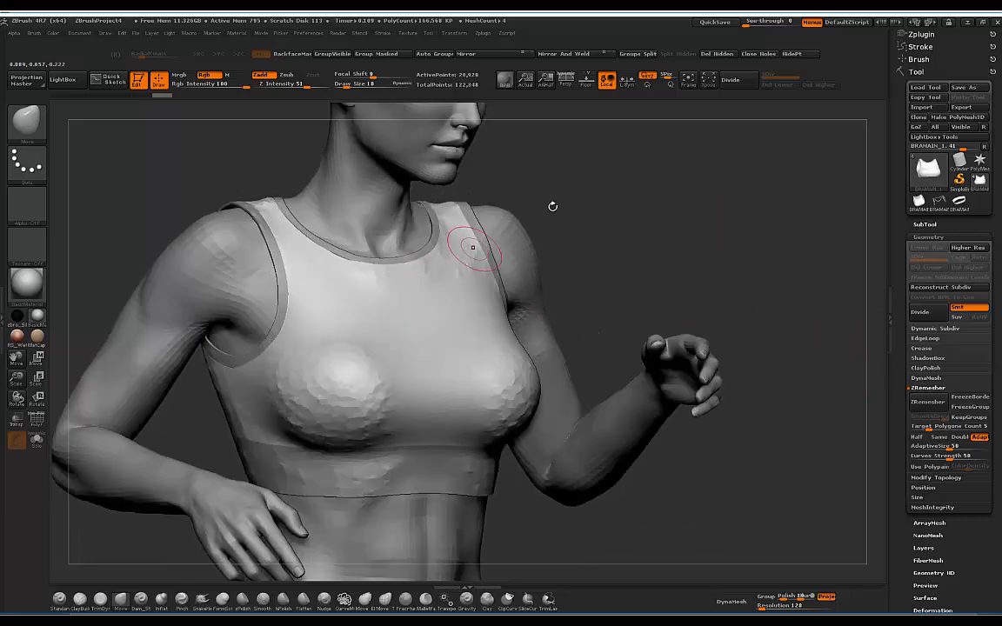
mouse_move(552, 208)
mouse_down()
mouse_move(488, 282)
mouse_move(499, 278)
mouse_up()
mouse_move(661, 208)
mouse_down()
mouse_move(651, 211)
mouse_move(675, 195)
mouse_move(568, 222)
mouse_up()
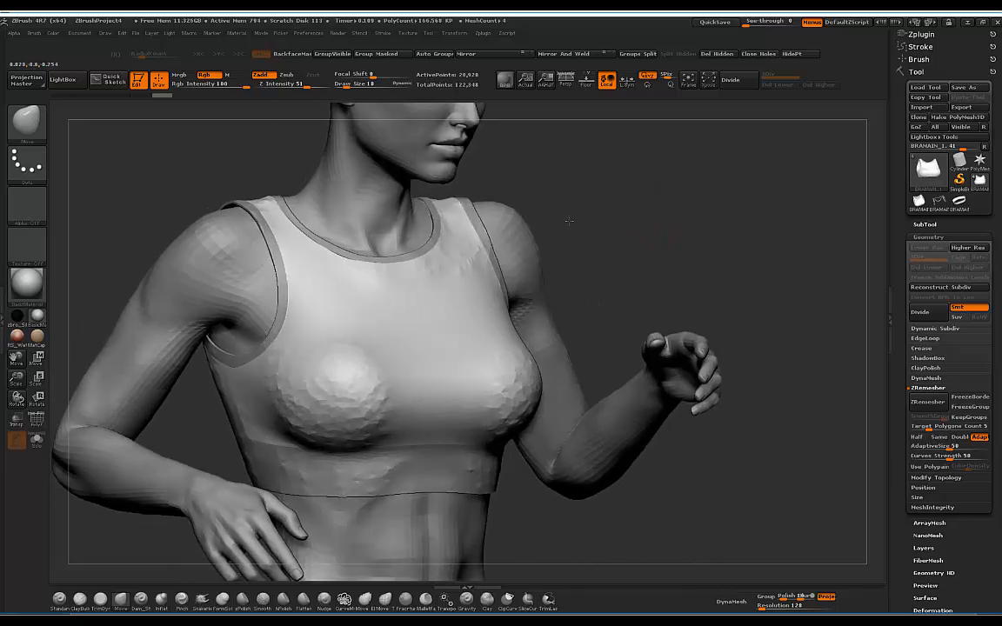
click(36, 420)
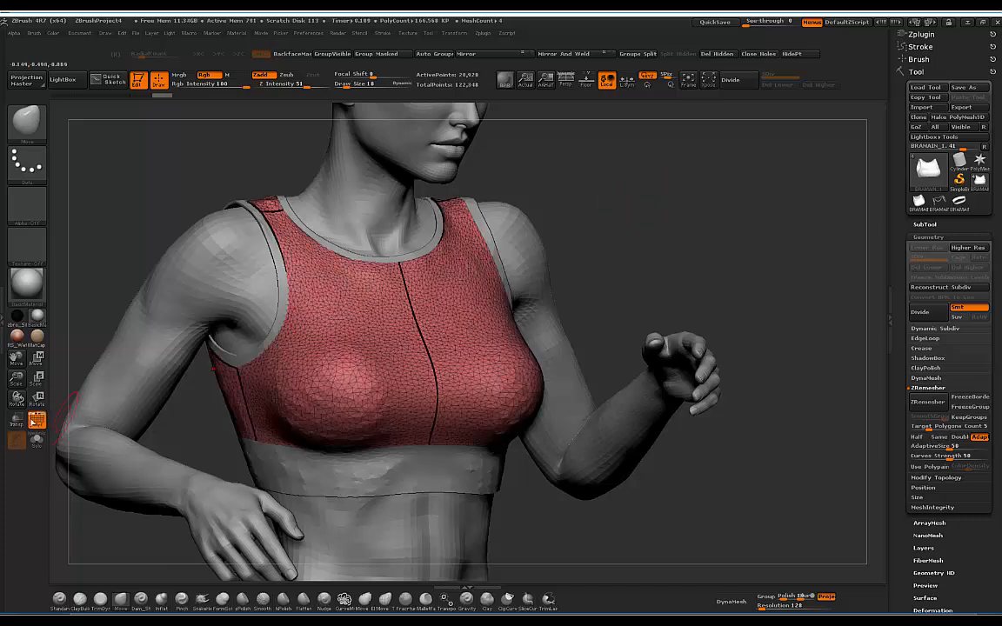
drag(647, 196, 591, 187)
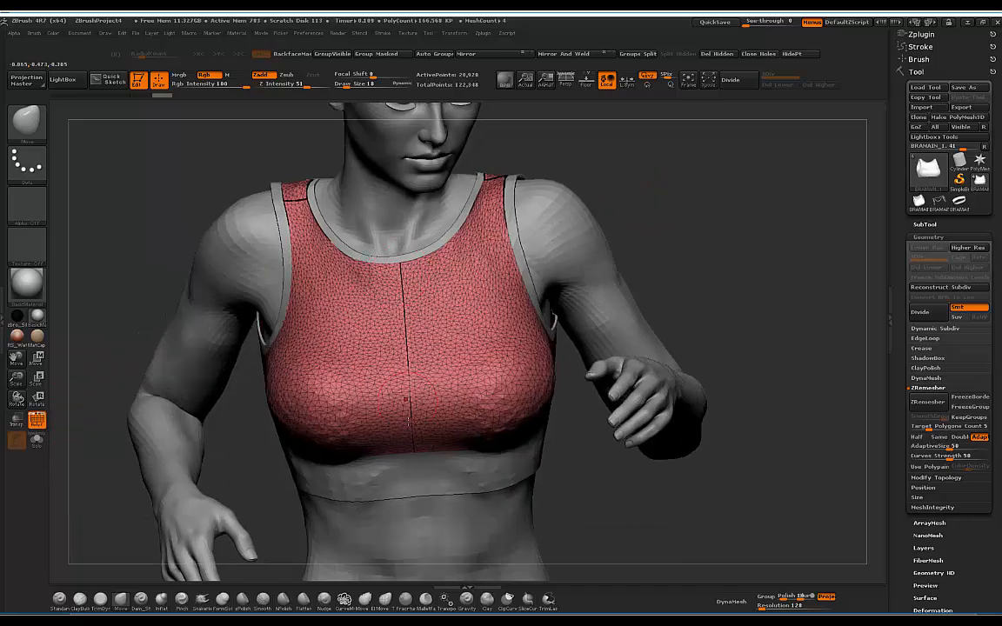
drag(671, 170, 261, 204)
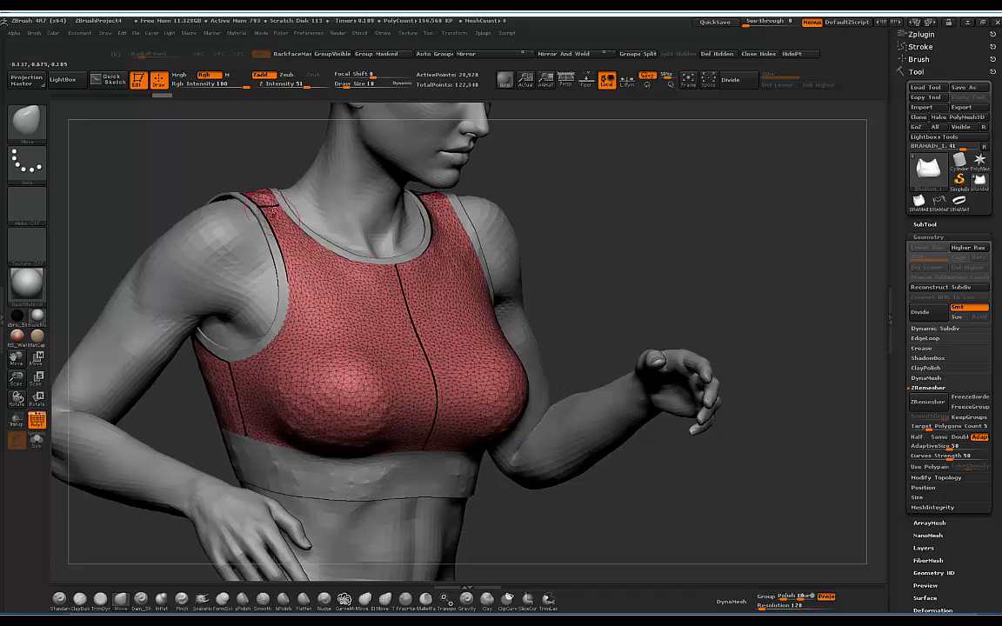
key(shift+f)
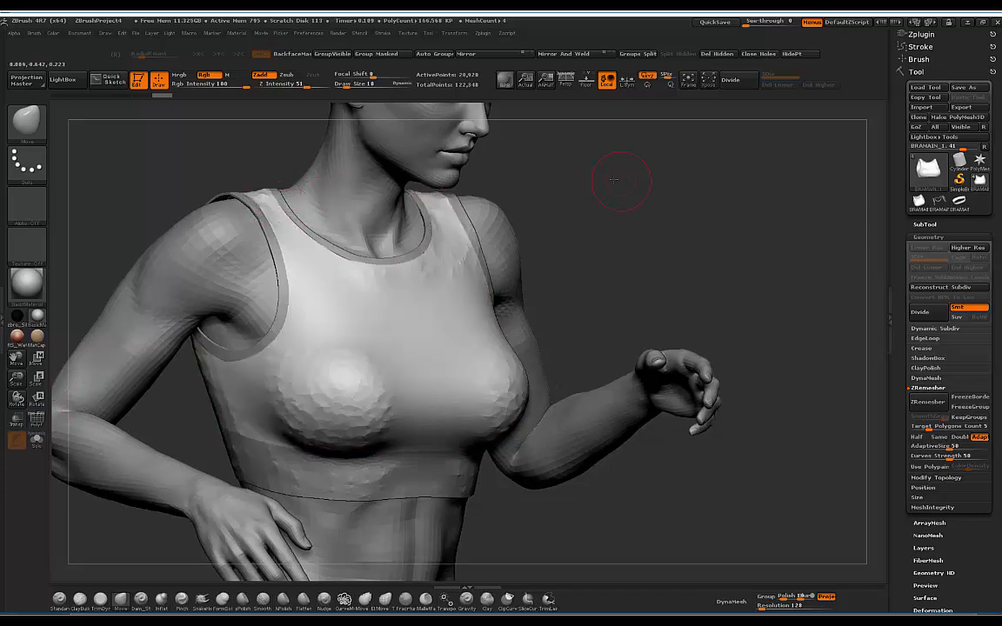
mouse_move(626, 190)
mouse_down()
mouse_move(675, 170)
mouse_move(646, 160)
mouse_move(513, 166)
mouse_move(564, 194)
mouse_move(586, 175)
mouse_move(633, 178)
mouse_move(613, 200)
mouse_move(393, 253)
mouse_up()
Step: Pull and smooth the surface over the dark patch at the bra's side
key(shift)
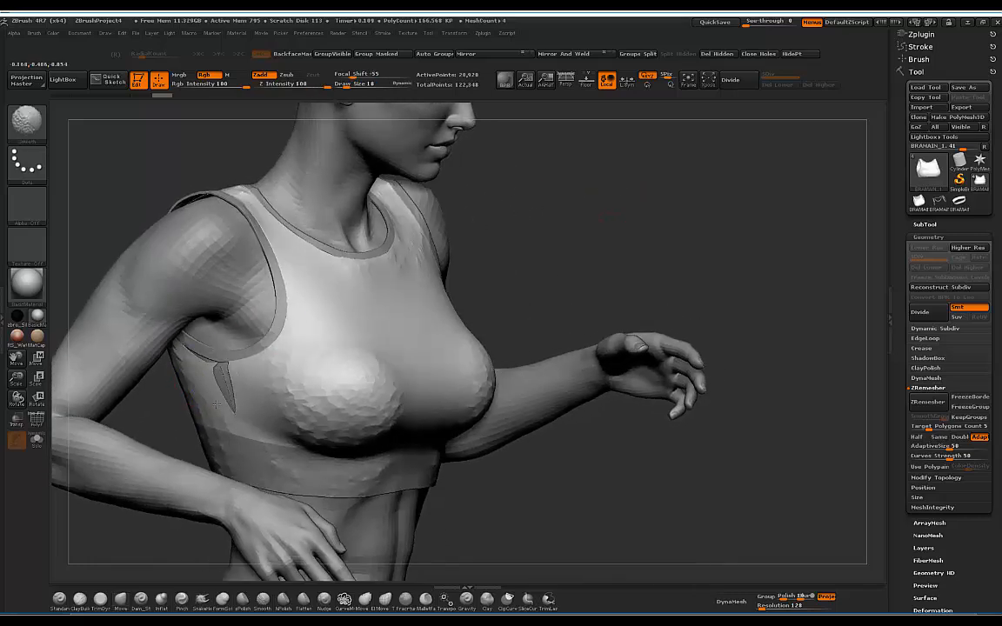
shift+drag(256, 394, 261, 387)
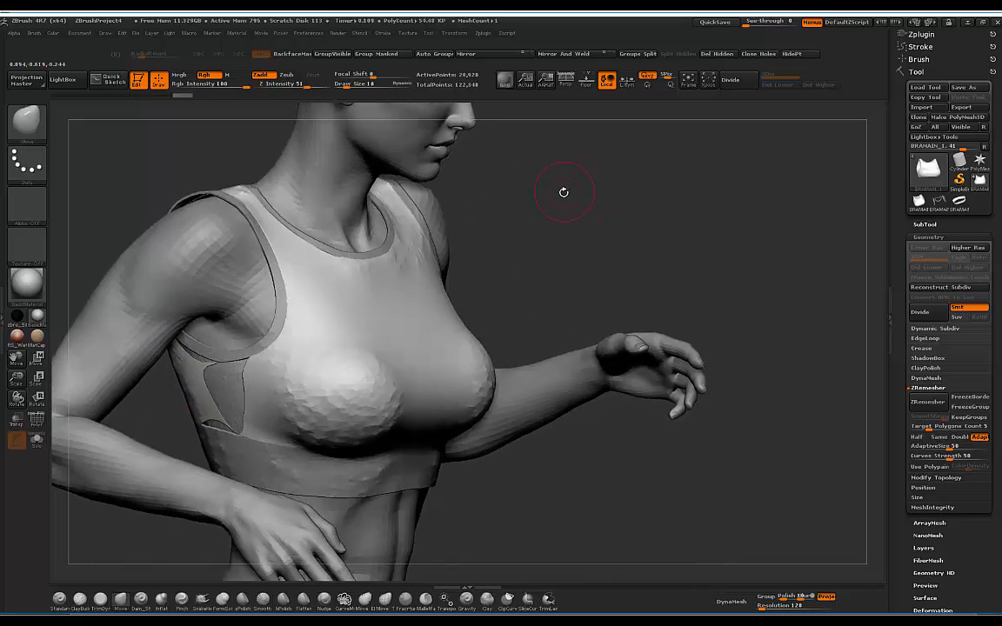
mouse_move(563, 192)
mouse_down()
mouse_move(597, 185)
mouse_move(569, 182)
mouse_up()
mouse_move(296, 353)
mouse_down()
mouse_move(235, 375)
mouse_move(244, 433)
mouse_up()
shift+drag(225, 379, 244, 393)
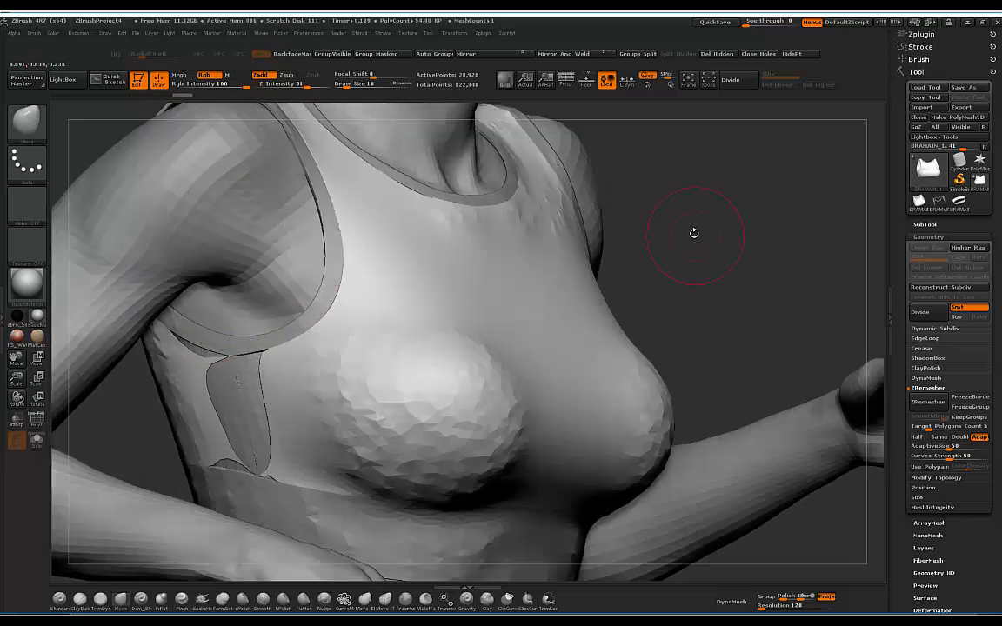
alt+drag(693, 232, 664, 184)
drag(263, 372, 242, 392)
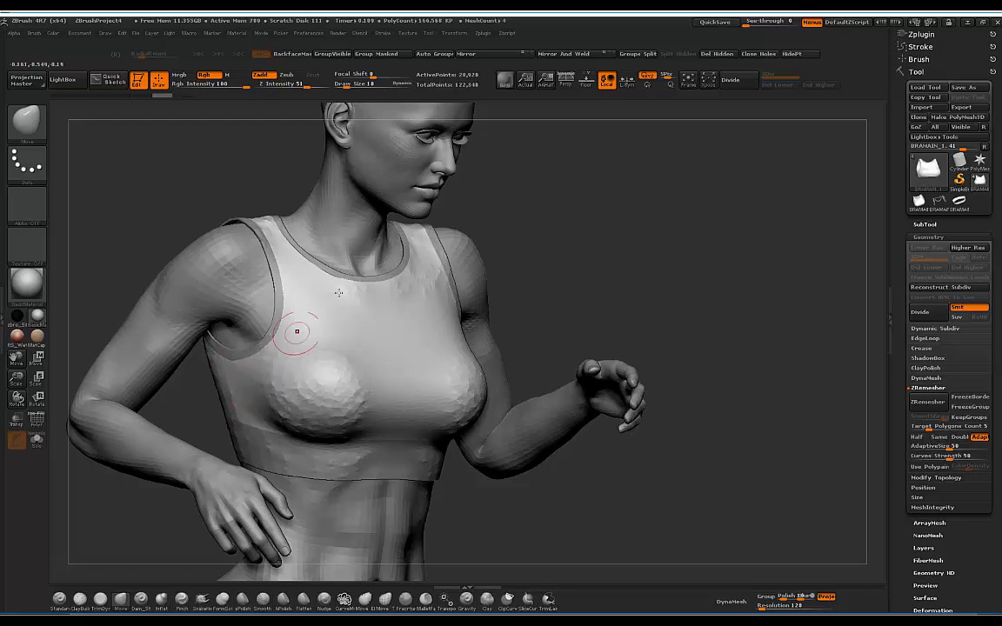
click(936, 477)
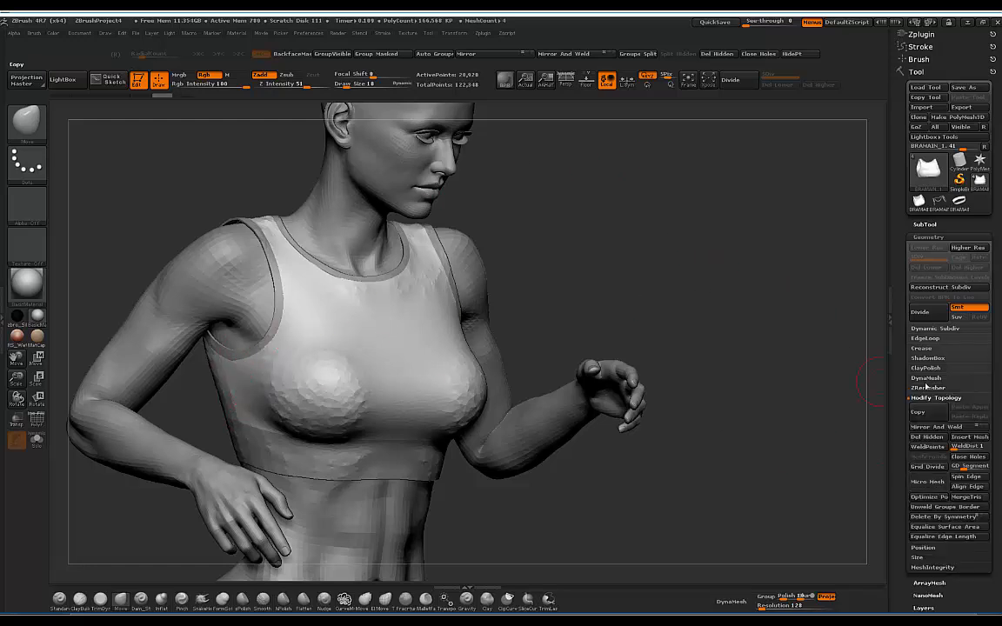
click(924, 447)
drag(546, 273, 550, 244)
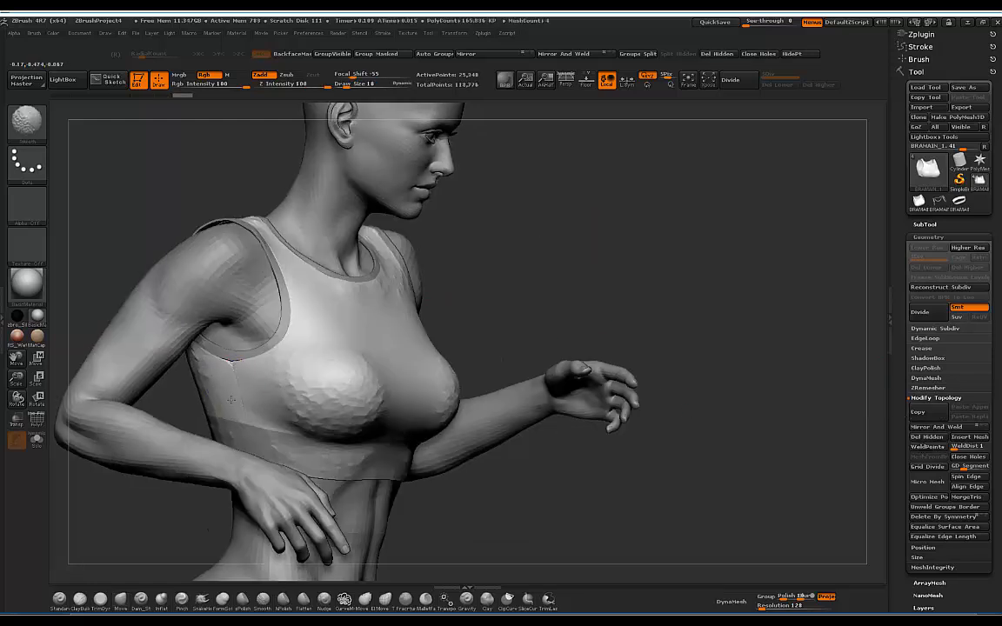
mouse_move(234, 380)
shift+mouse_down()
mouse_move(245, 363)
mouse_move(240, 393)
shift+mouse_up()
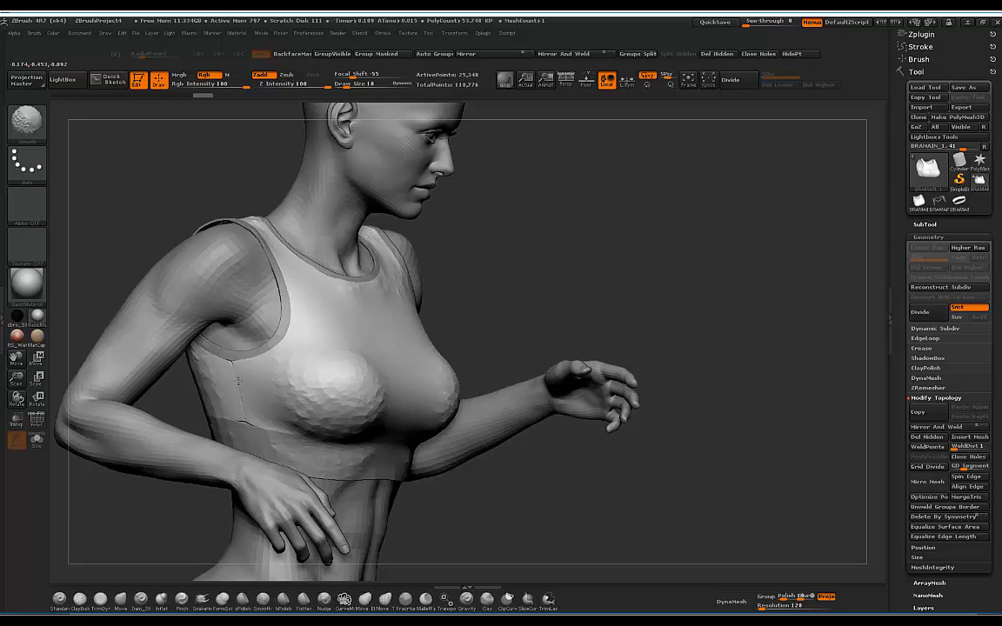
drag(493, 242, 517, 265)
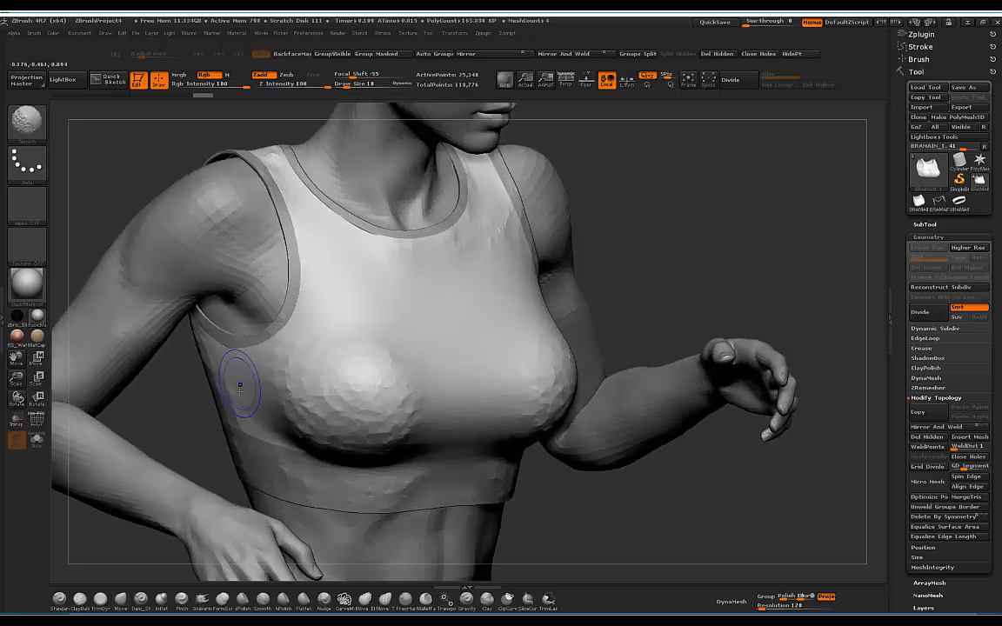
drag(572, 193, 599, 202)
key(ctrl+z)
shift+drag(229, 355, 239, 383)
mouse_move(559, 232)
mouse_down()
mouse_move(581, 227)
mouse_move(570, 217)
mouse_move(573, 184)
mouse_up()
mouse_move(239, 379)
shift+mouse_down()
mouse_move(237, 394)
mouse_move(238, 384)
shift+mouse_up()
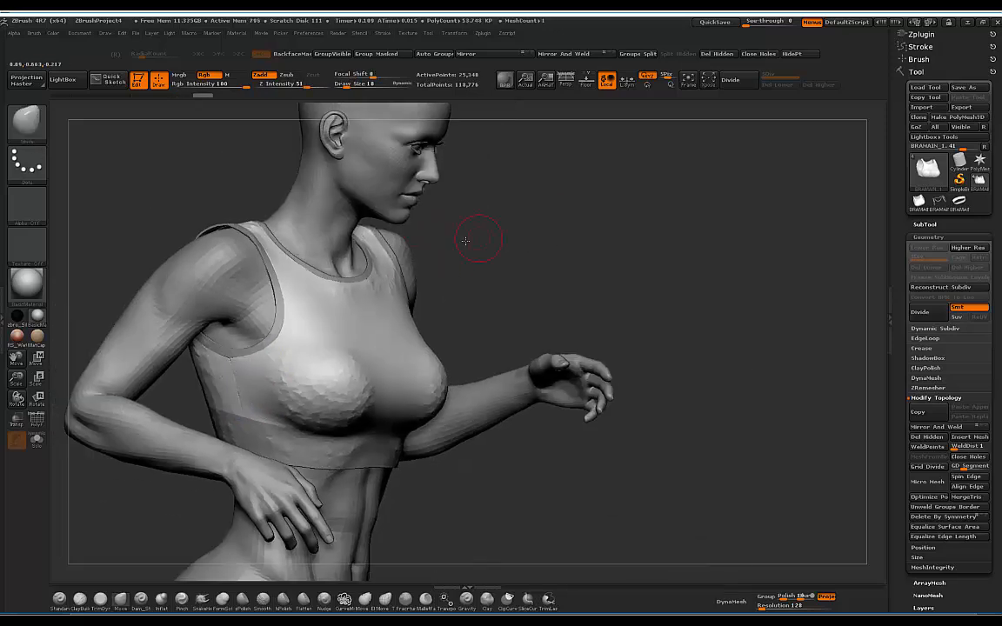
drag(467, 239, 426, 247)
mouse_move(506, 230)
mouse_down()
mouse_move(541, 246)
mouse_move(546, 232)
mouse_up()
key(ctrl+z)
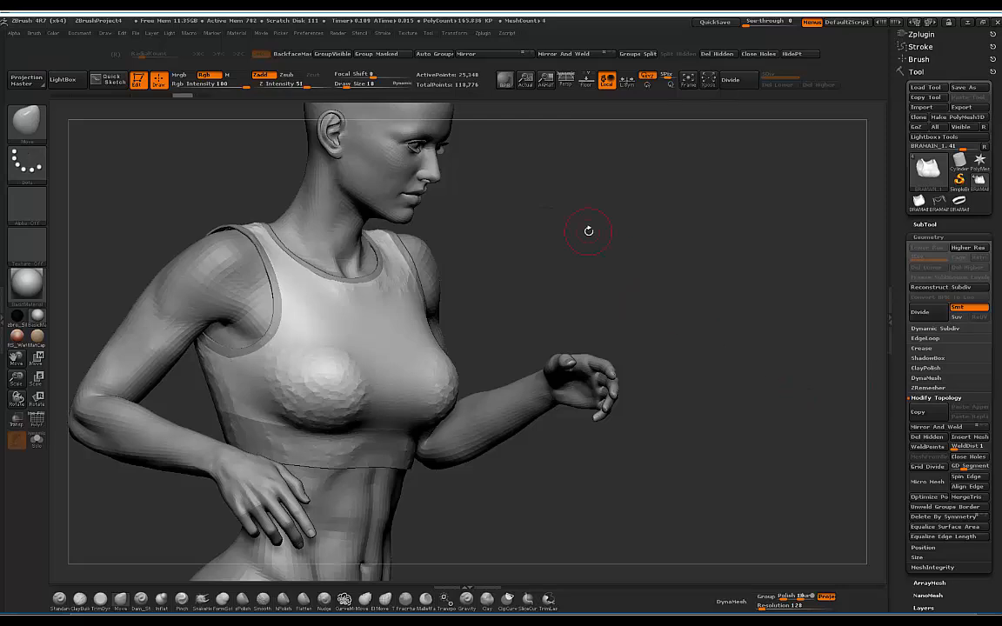
key(ctrl+z)
mouse_move(623, 221)
mouse_down()
mouse_move(592, 219)
mouse_move(633, 216)
mouse_move(603, 217)
mouse_move(639, 206)
mouse_move(634, 194)
mouse_move(599, 208)
mouse_move(645, 199)
mouse_move(502, 242)
mouse_up()
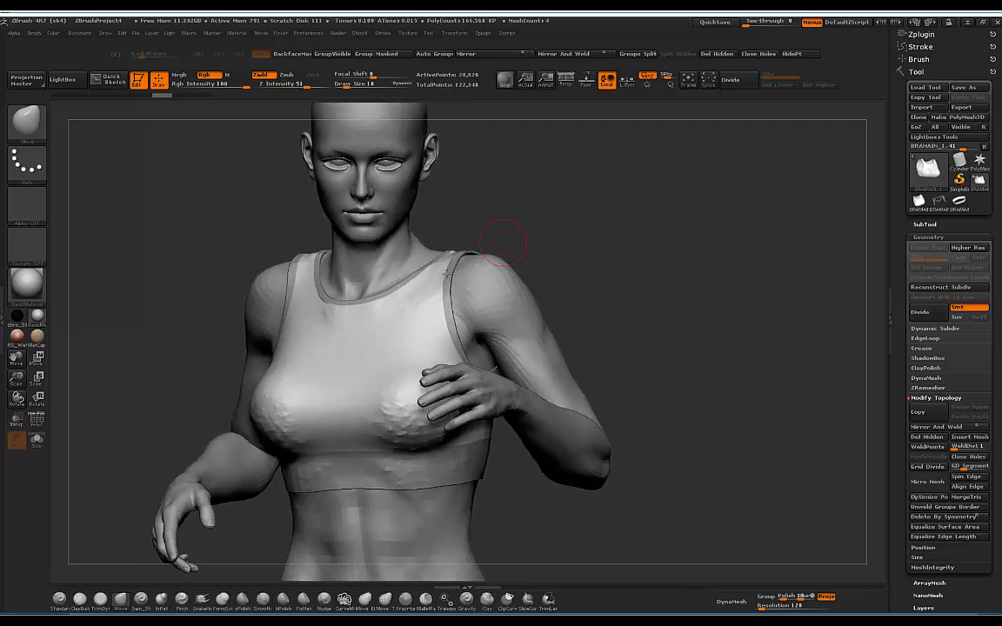
mouse_move(632, 187)
mouse_down()
mouse_move(526, 214)
mouse_move(606, 199)
mouse_move(441, 351)
mouse_up()
drag(613, 208, 617, 207)
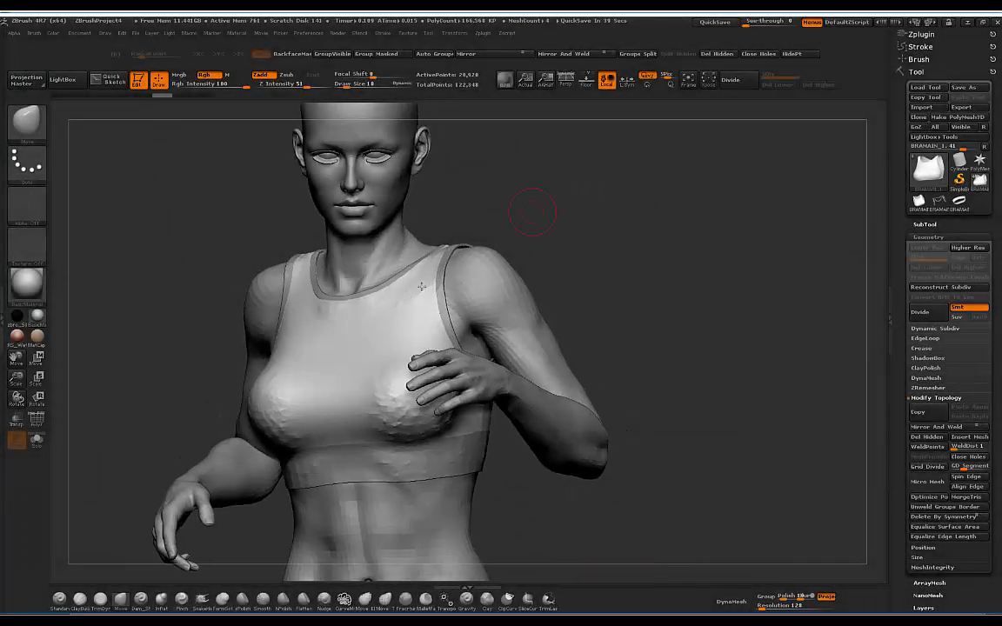
mouse_move(569, 179)
mouse_down()
mouse_move(550, 221)
mouse_move(509, 245)
mouse_up()
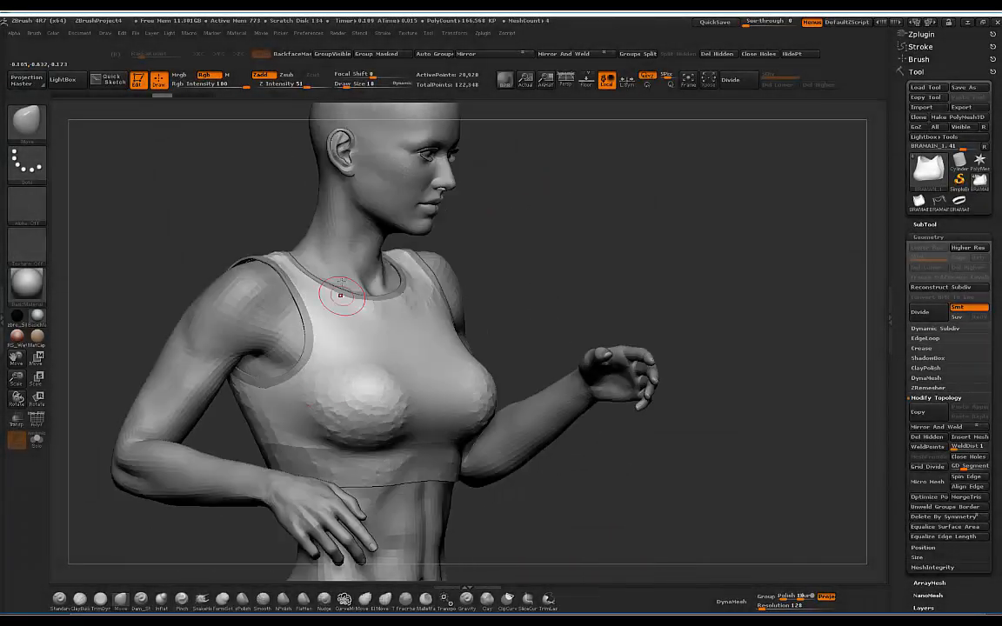
mouse_move(588, 199)
mouse_down()
mouse_move(431, 244)
mouse_move(530, 192)
mouse_move(660, 170)
mouse_move(680, 211)
mouse_move(648, 168)
mouse_move(599, 179)
mouse_move(882, 359)
mouse_up()
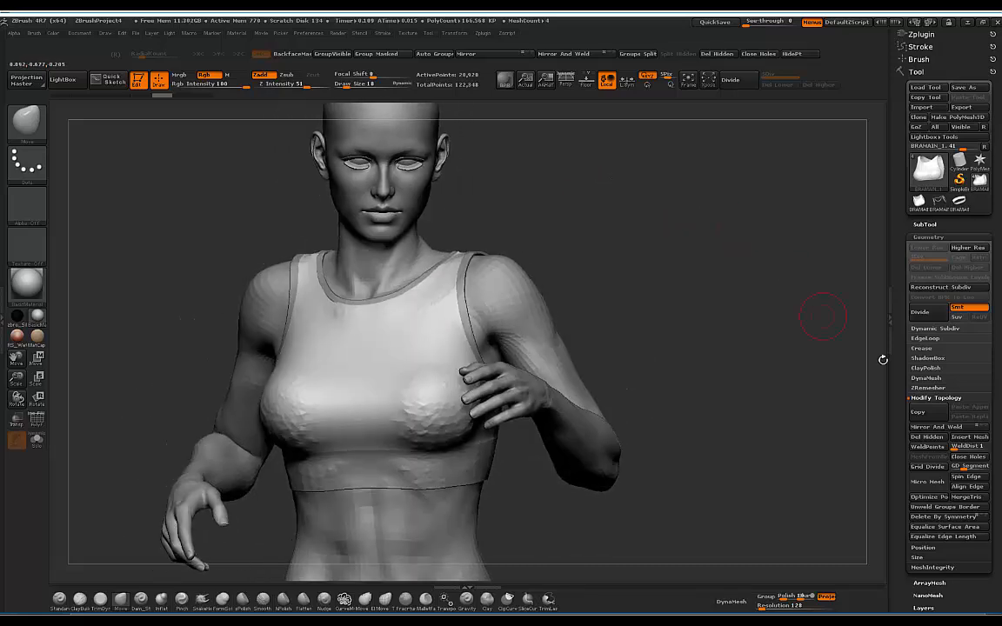
Step: In Edge Loop, lower the GroupsLoops polish to about 22 and turn off Triangle
click(924, 338)
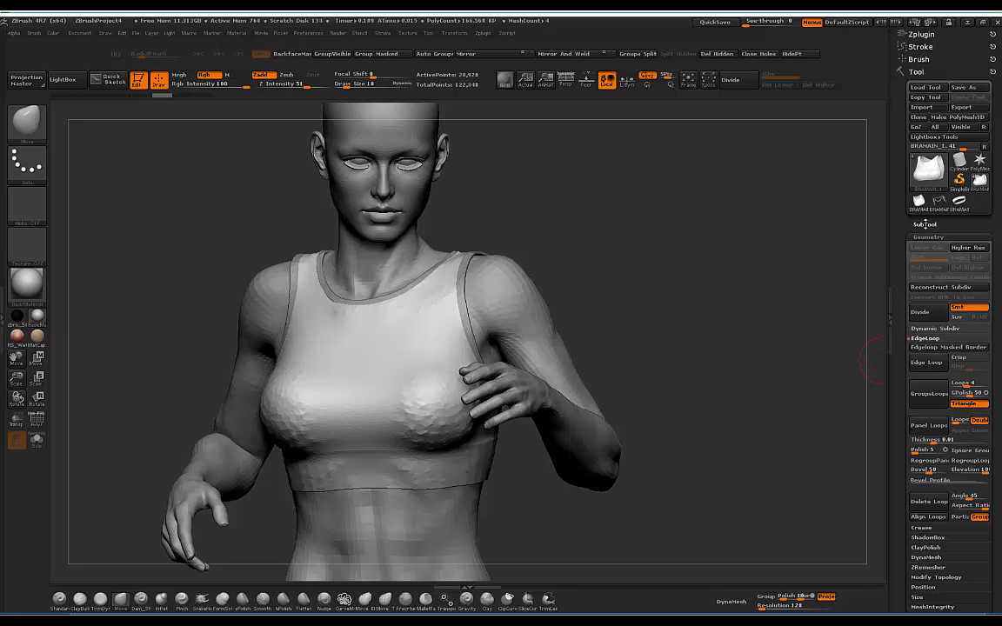
drag(689, 239, 841, 297)
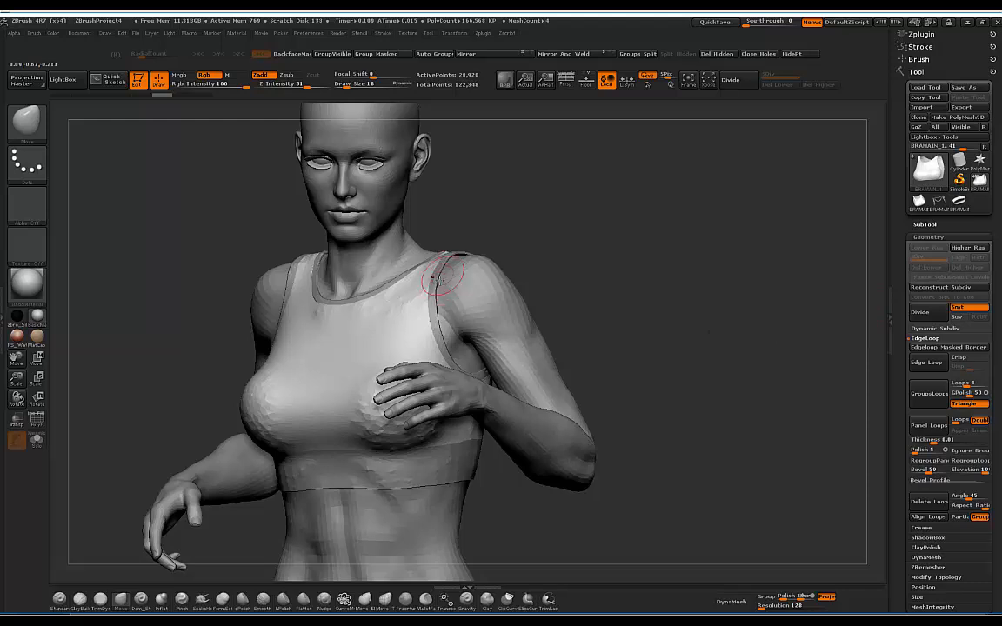
drag(640, 227, 876, 329)
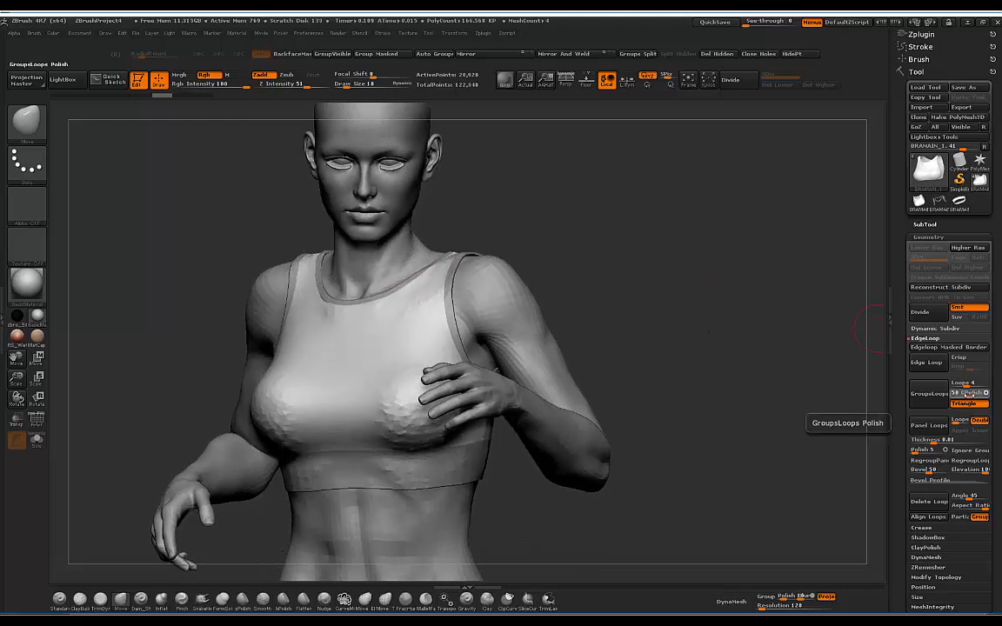
drag(966, 393, 960, 394)
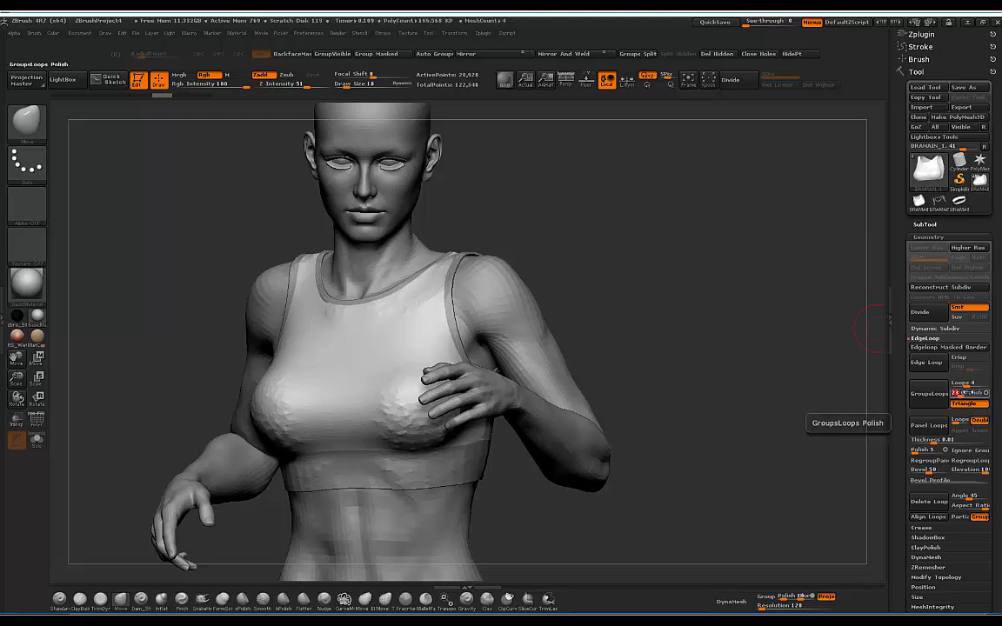
click(953, 404)
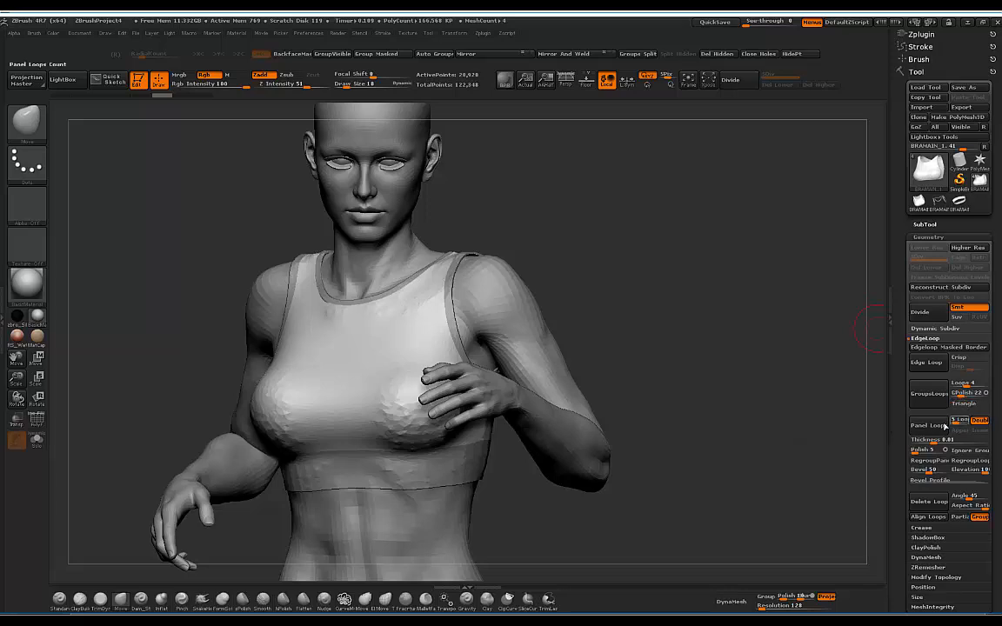
drag(596, 216, 747, 275)
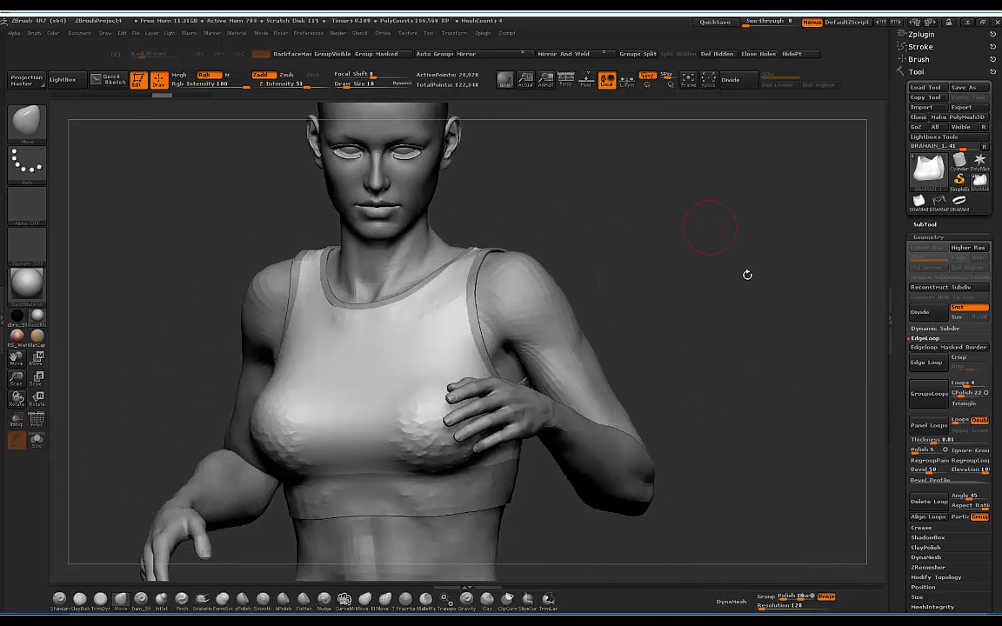
Step: Try Panel Loops on the tank top and orbit around to inspect the result
click(924, 425)
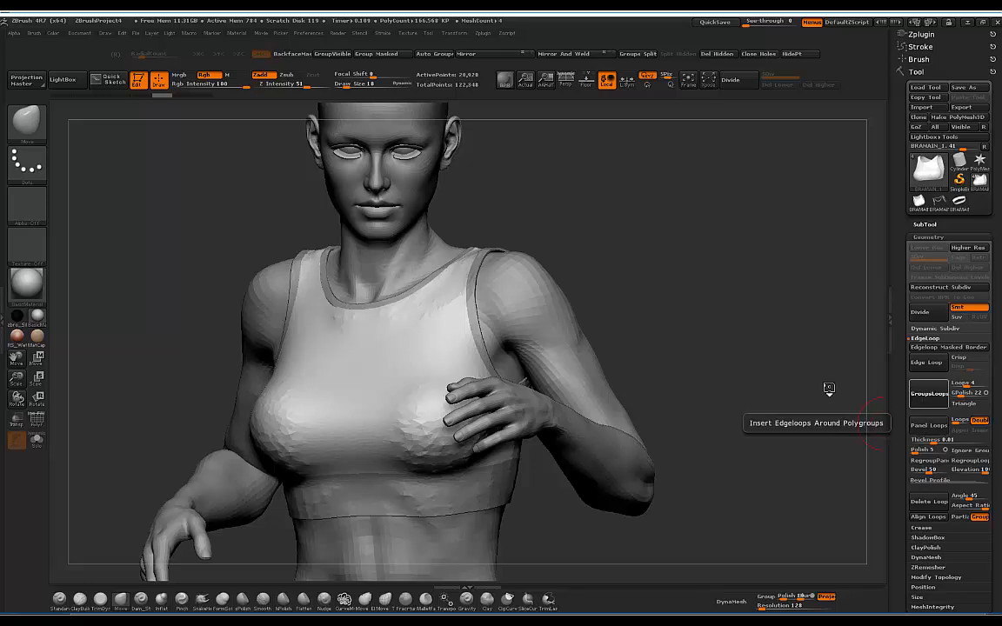
mouse_move(589, 184)
mouse_down()
mouse_move(617, 202)
mouse_move(612, 218)
mouse_up()
drag(629, 176, 669, 187)
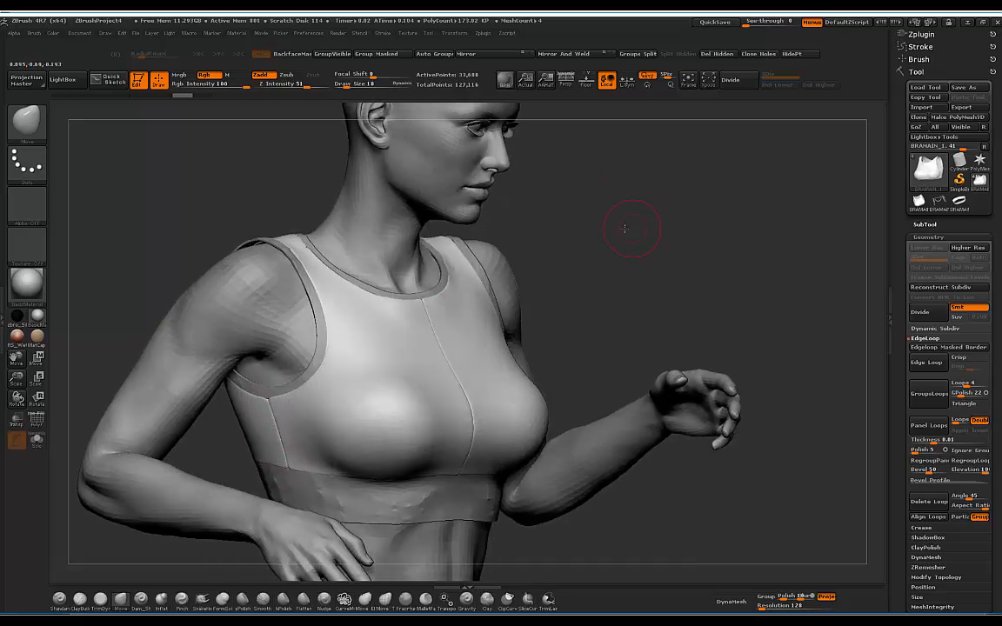
drag(625, 229, 675, 331)
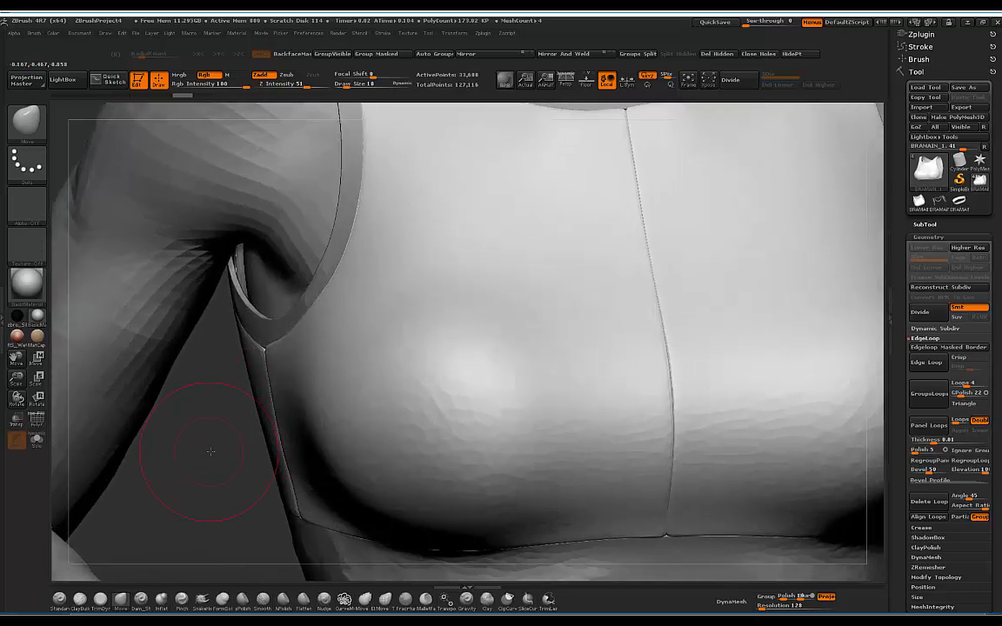
drag(211, 451, 277, 430)
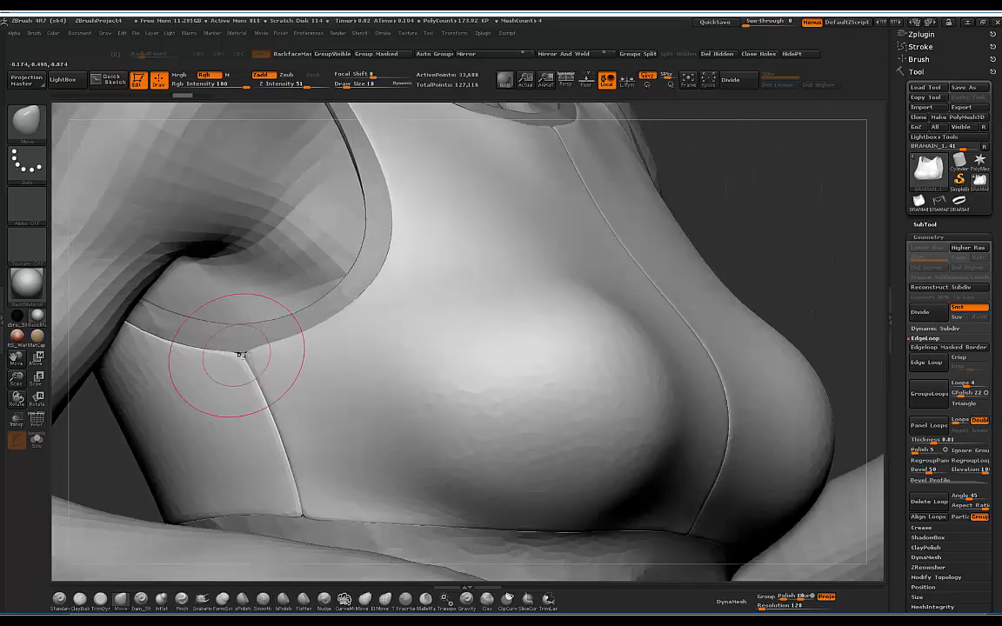
drag(760, 161, 743, 164)
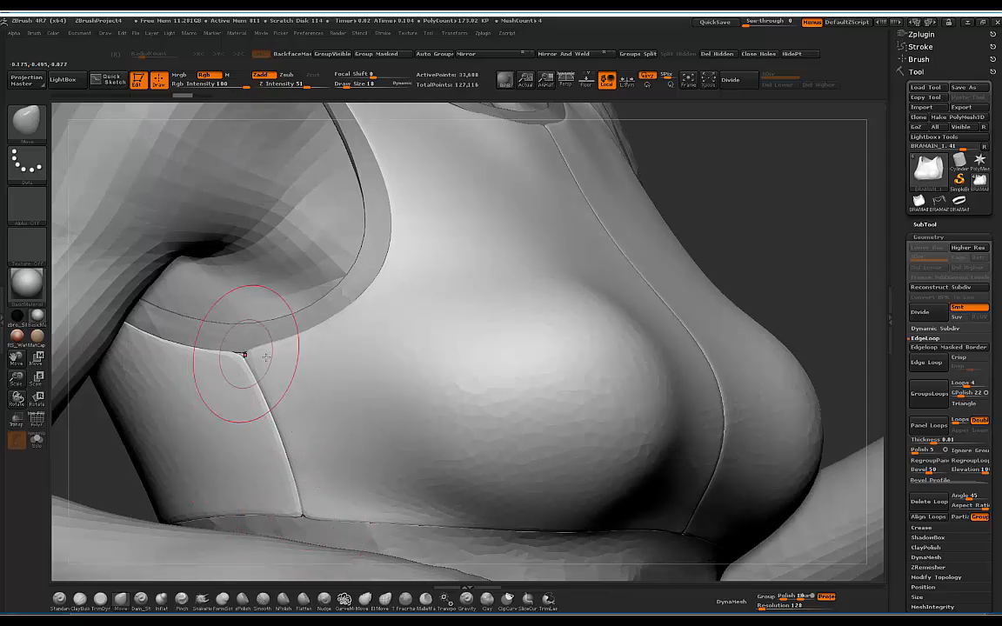
mouse_move(767, 169)
mouse_down()
mouse_move(674, 174)
mouse_move(774, 177)
mouse_up()
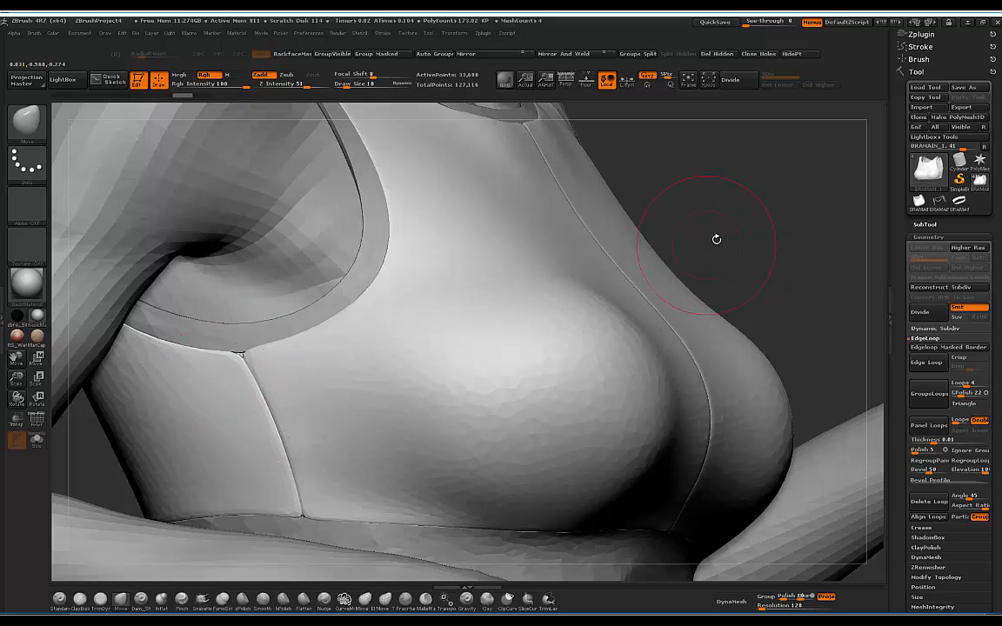
mouse_move(716, 240)
mouse_down()
mouse_move(711, 200)
mouse_move(686, 224)
mouse_move(652, 224)
mouse_move(727, 208)
mouse_move(667, 196)
mouse_move(613, 212)
mouse_move(835, 267)
mouse_up()
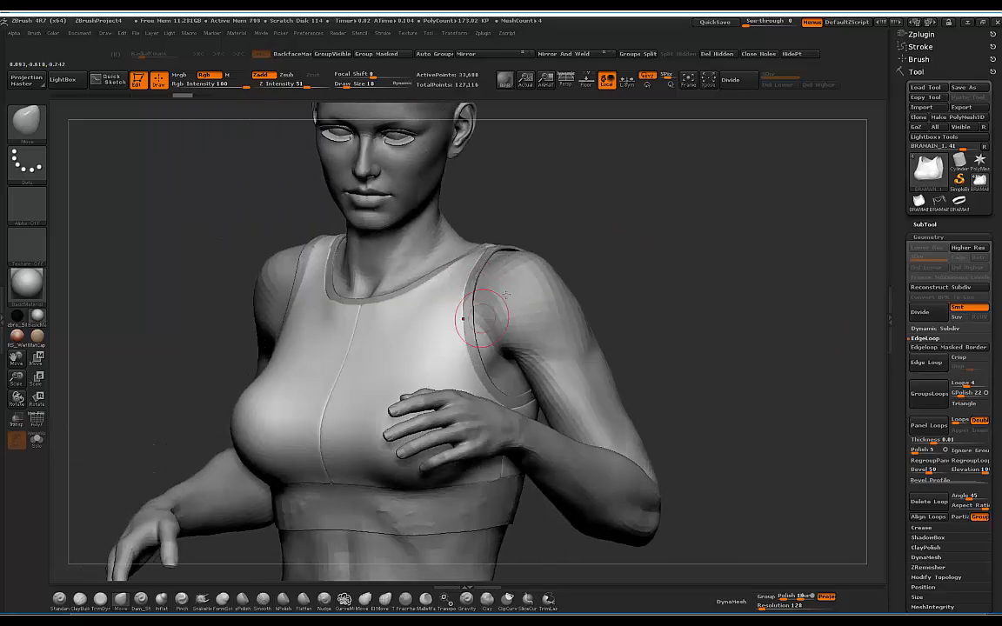
mouse_move(608, 228)
mouse_down()
mouse_move(669, 216)
mouse_move(630, 214)
mouse_move(726, 207)
mouse_up()
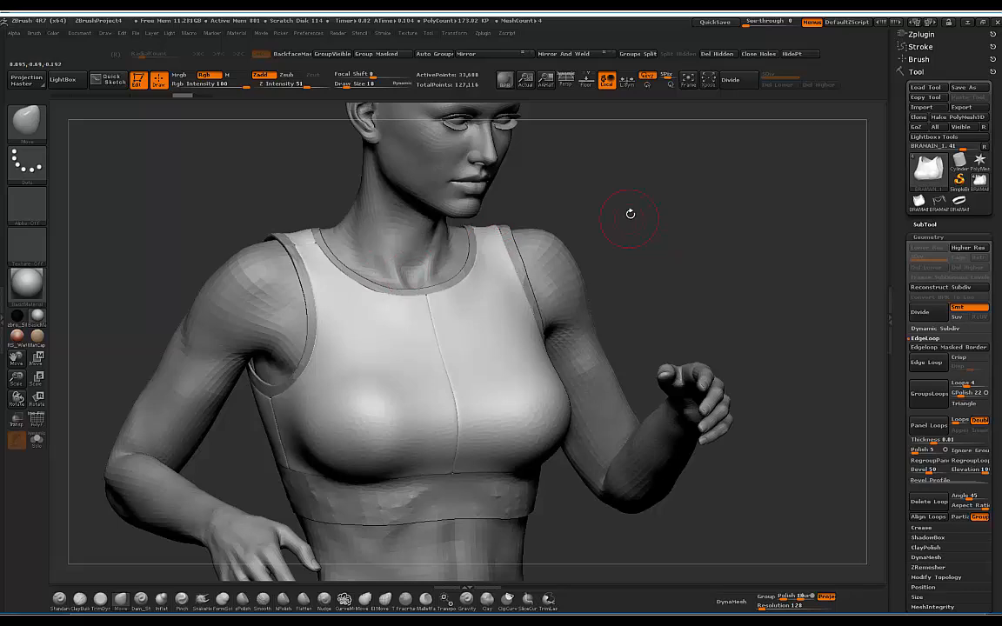
mouse_move(633, 195)
mouse_down()
mouse_move(600, 199)
mouse_move(620, 200)
mouse_move(615, 172)
mouse_move(630, 191)
mouse_move(663, 172)
mouse_move(654, 174)
mouse_up()
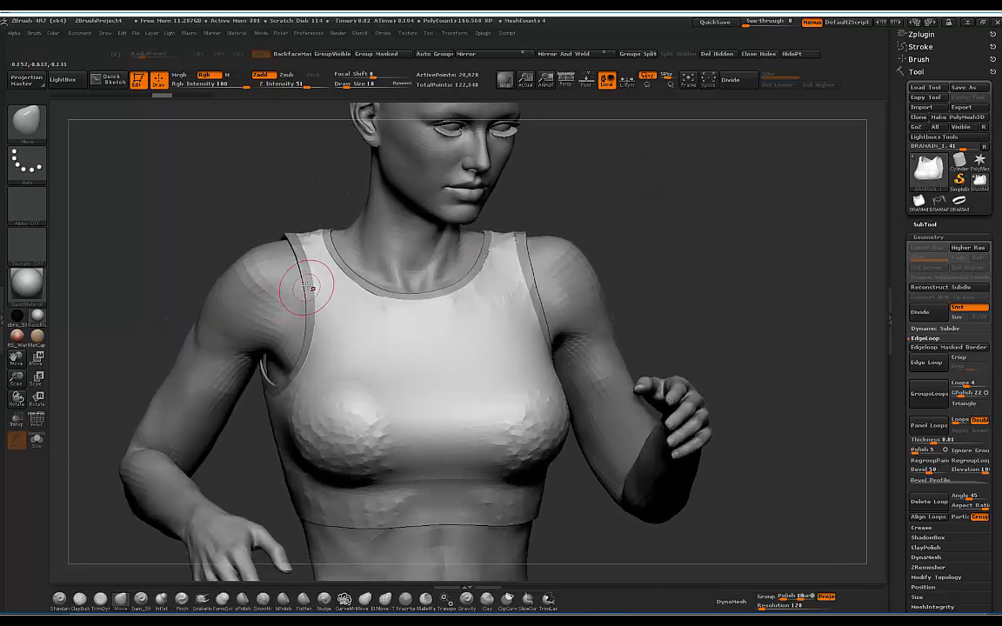
Step: On the strap piece, test GroupsLoops at polish 22 with triangles off, then undo
alt+click(305, 282)
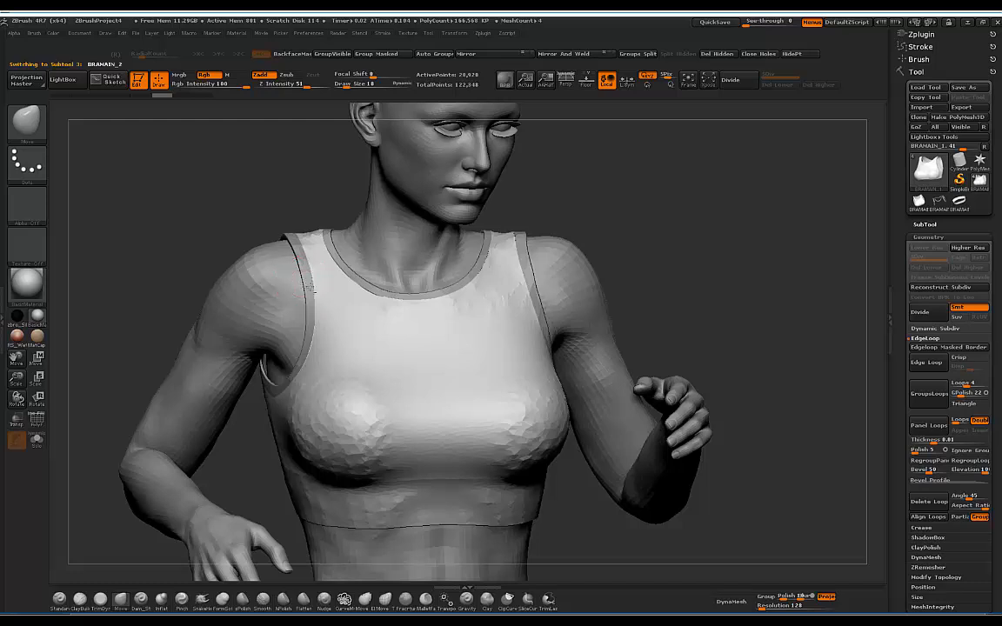
click(960, 392)
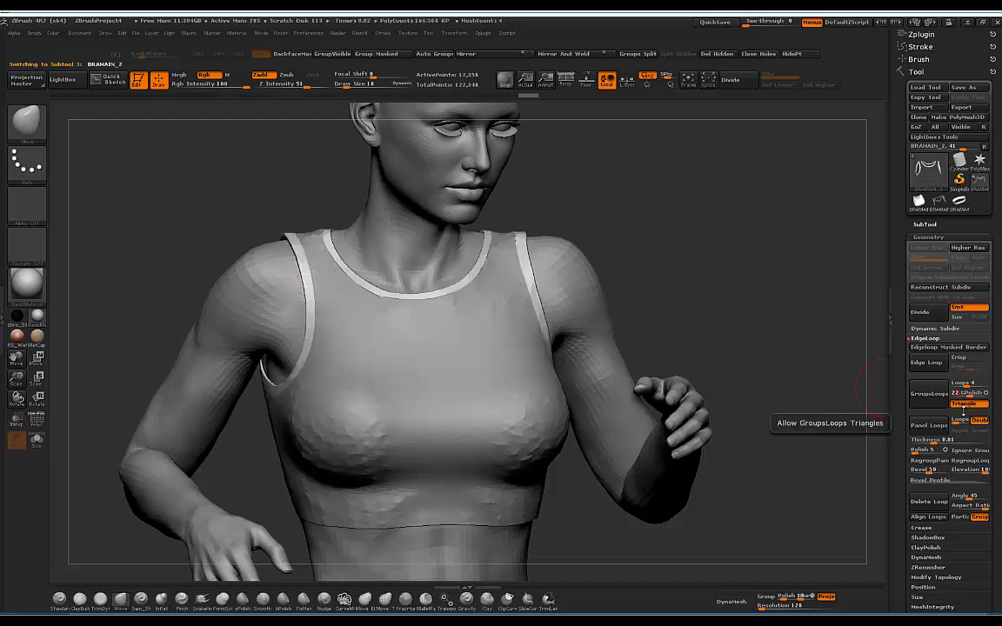
click(968, 403)
click(930, 394)
mouse_move(654, 191)
mouse_down()
mouse_move(275, 253)
mouse_move(737, 173)
mouse_move(861, 224)
mouse_move(737, 236)
mouse_move(764, 187)
mouse_move(775, 215)
mouse_up()
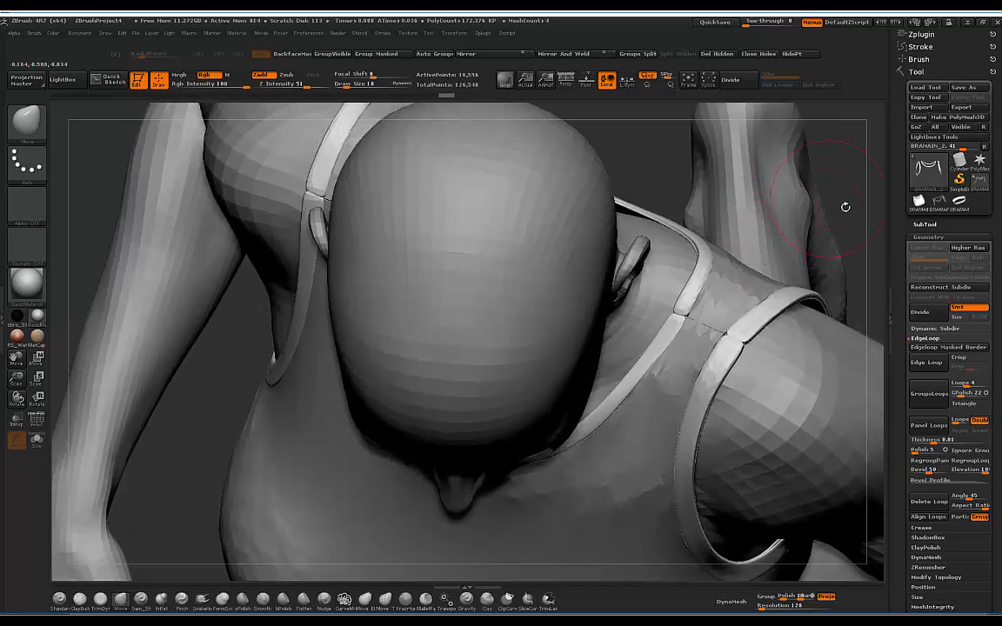
key(ctrl+z)
Step: Lower the polish to 3 and redo GroupsLoops until the strap loops look right
click(959, 396)
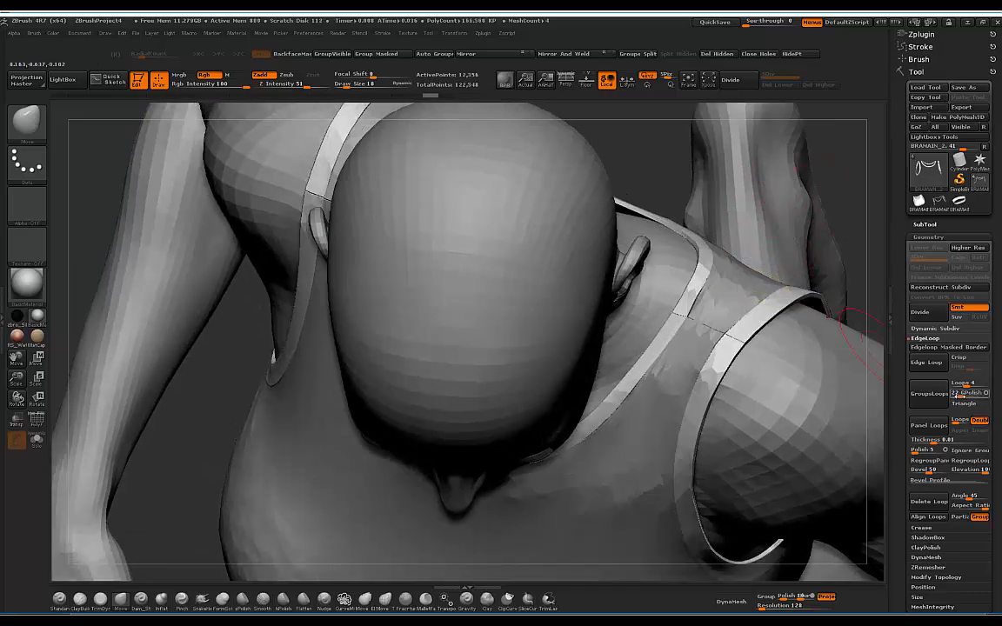
click(935, 404)
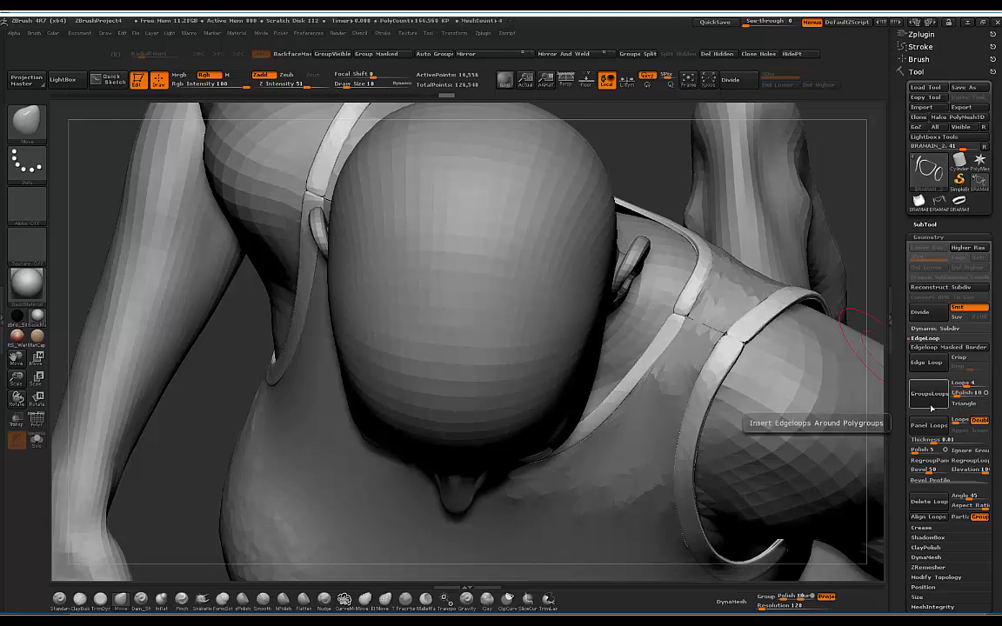
key(ctrl+z)
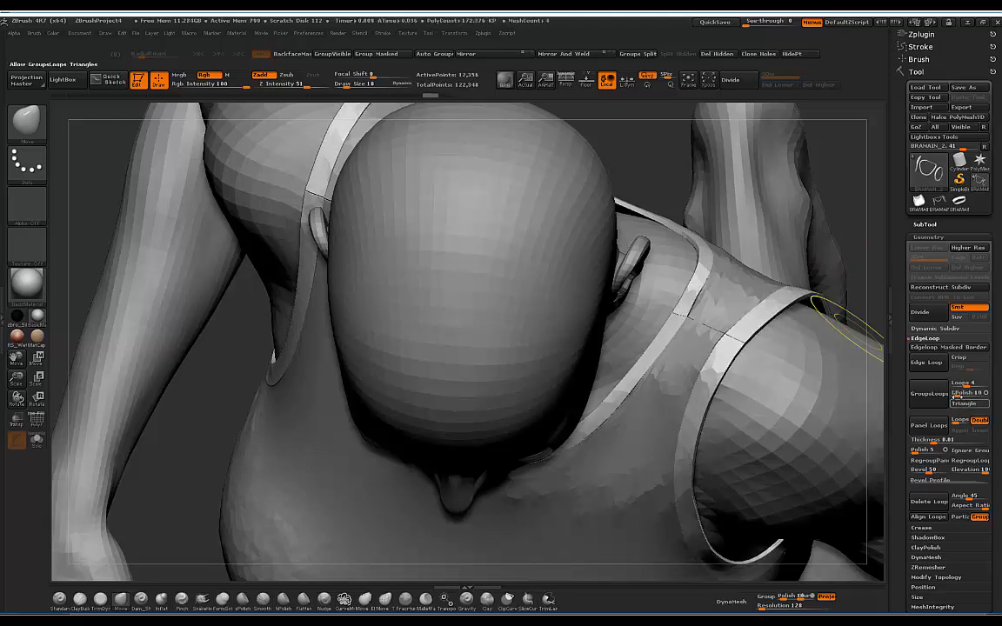
drag(956, 394, 953, 394)
click(933, 400)
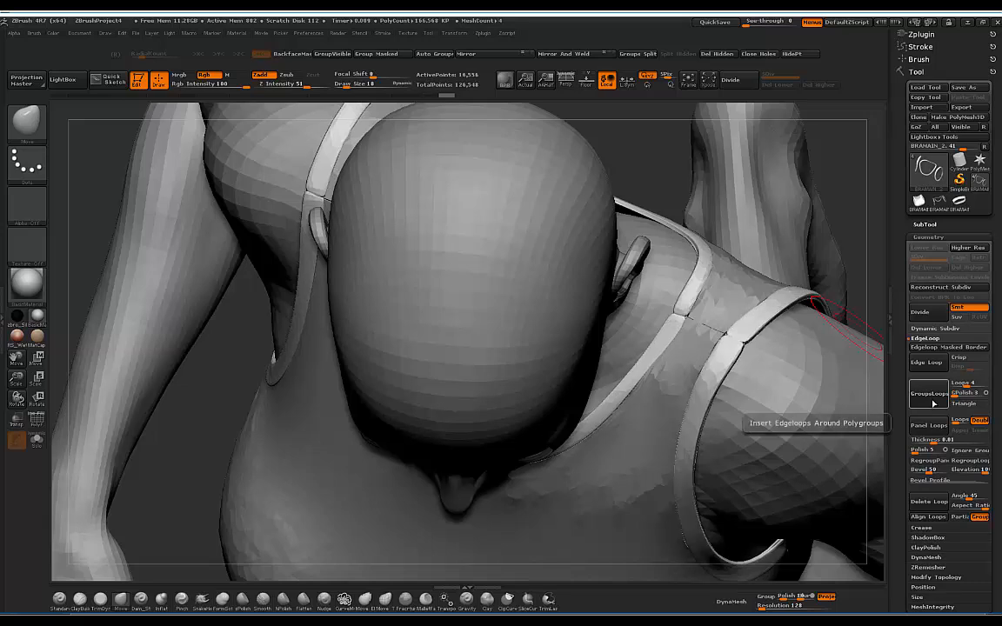
key(ctrl+z)
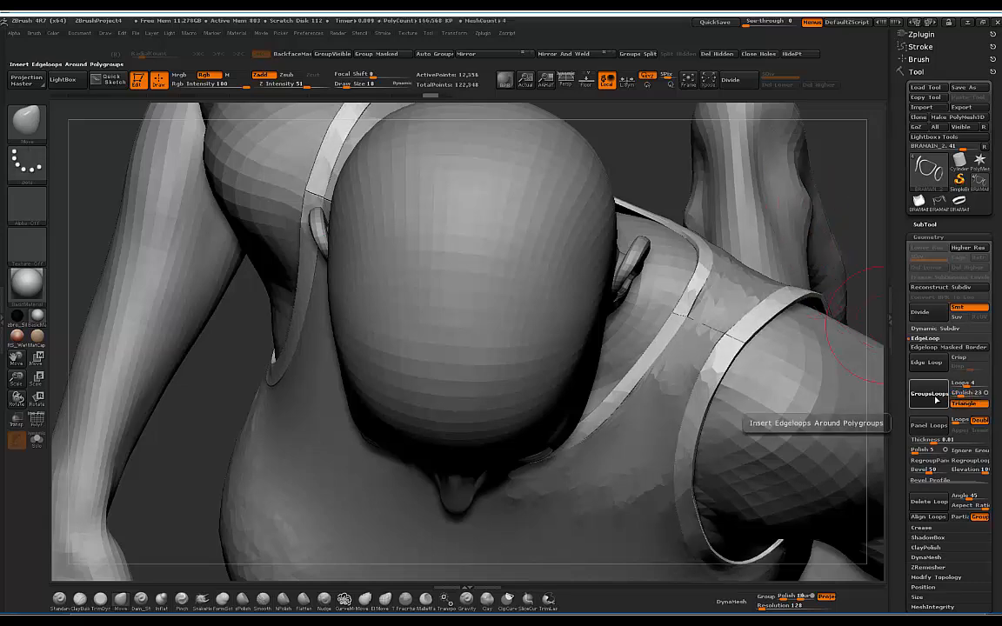
click(935, 399)
key(ctrl+z)
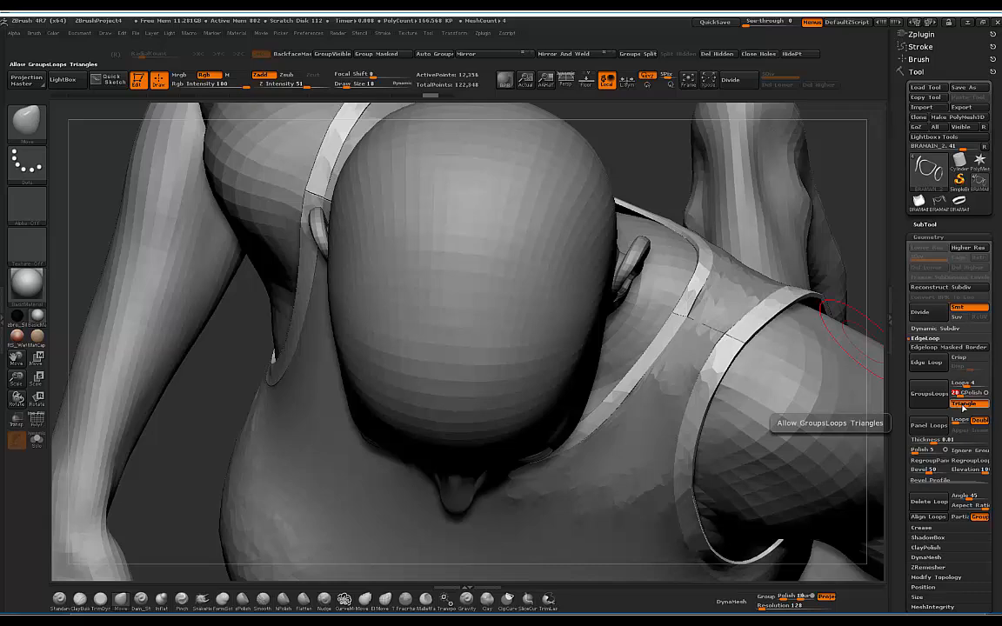
click(929, 393)
mouse_move(832, 196)
mouse_down()
mouse_move(702, 213)
mouse_move(652, 170)
mouse_move(743, 174)
mouse_move(783, 281)
mouse_move(751, 197)
mouse_move(780, 241)
mouse_move(792, 293)
mouse_move(758, 198)
mouse_up()
Step: Select the BRAMAIN_3 under-bust band and add GroupsLoops with polish 17
drag(675, 404, 705, 320)
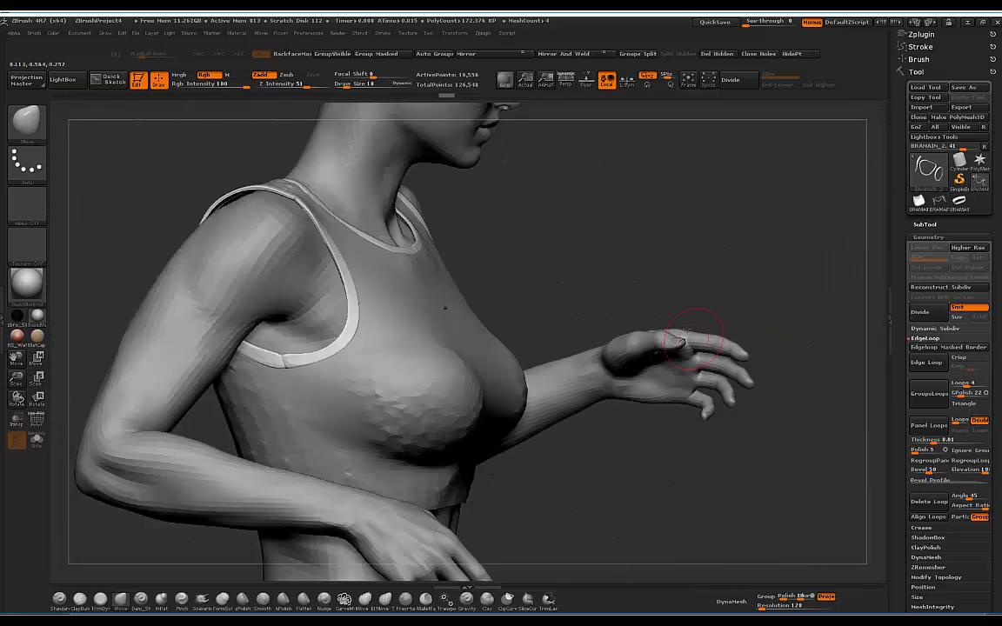
mouse_move(649, 240)
alt+mouse_down()
mouse_move(674, 317)
mouse_move(731, 185)
mouse_move(714, 205)
mouse_move(649, 218)
alt+mouse_up()
alt+drag(713, 226, 701, 139)
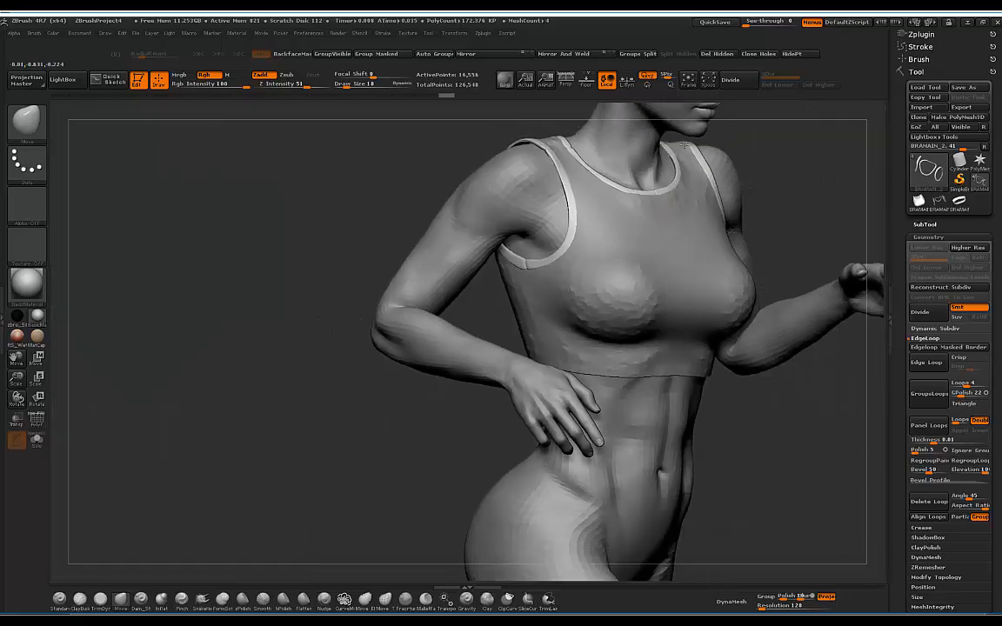
drag(765, 183, 665, 190)
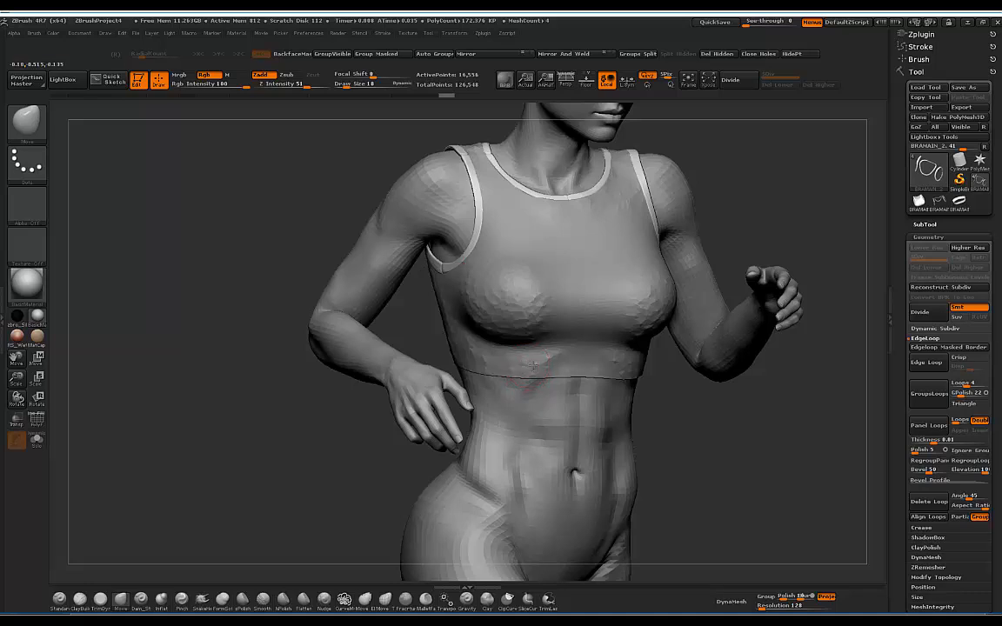
alt+click(532, 361)
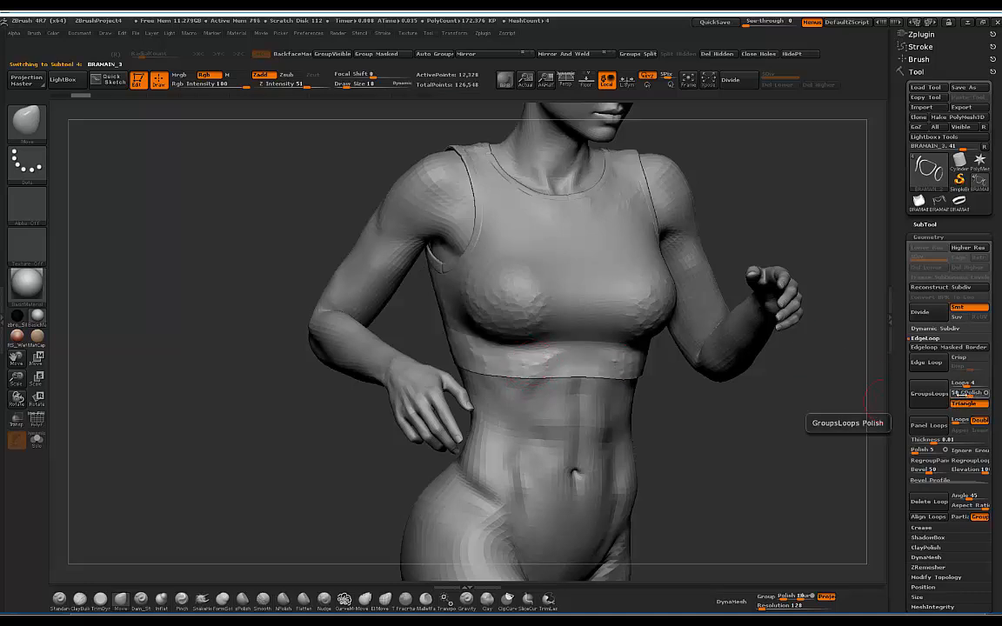
drag(967, 393, 958, 393)
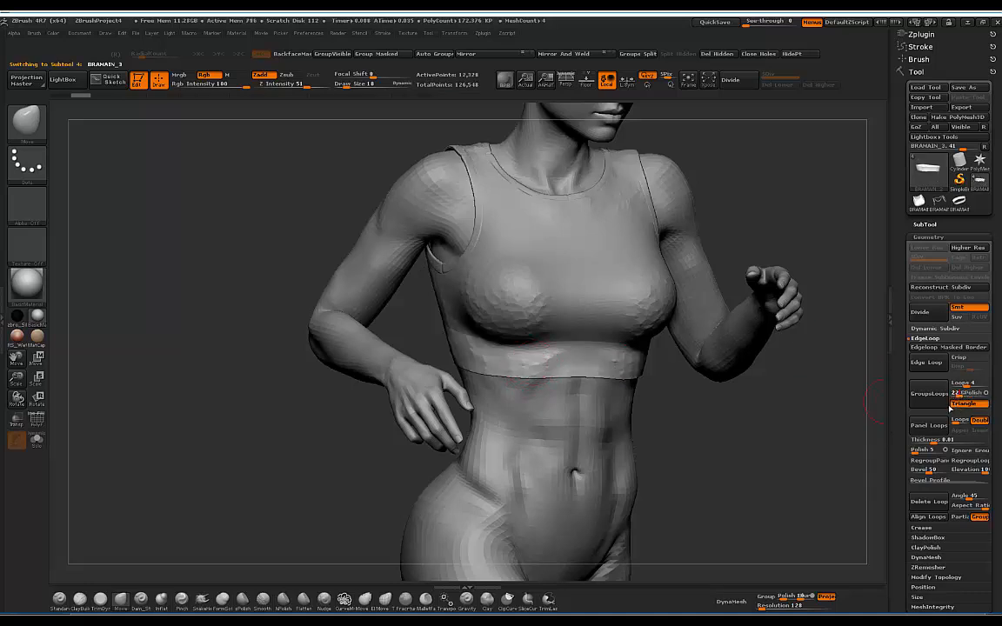
click(936, 402)
Step: Orbit around to inspect the smoothed band, then select the main bra body
drag(793, 193, 626, 202)
alt+drag(791, 217, 707, 203)
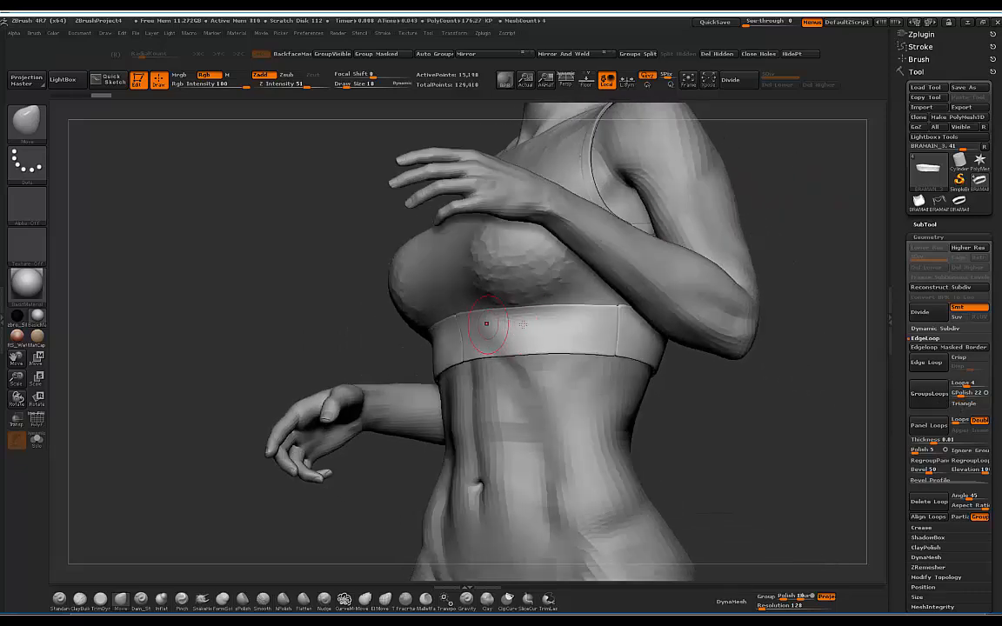
drag(732, 383, 690, 381)
mouse_move(742, 264)
alt+mouse_down()
mouse_move(720, 233)
mouse_move(772, 236)
mouse_move(787, 167)
mouse_move(727, 190)
mouse_move(751, 231)
mouse_move(502, 329)
alt+mouse_up()
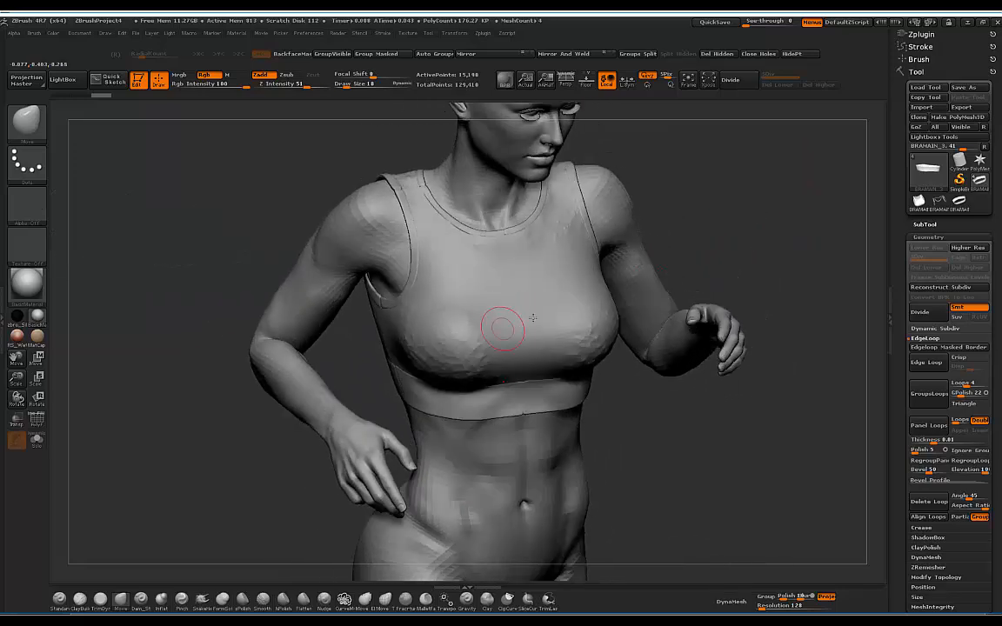
alt+click(469, 332)
Step: With the SubTool list shown, divide the main bra body once to subdivision level 2
click(928, 224)
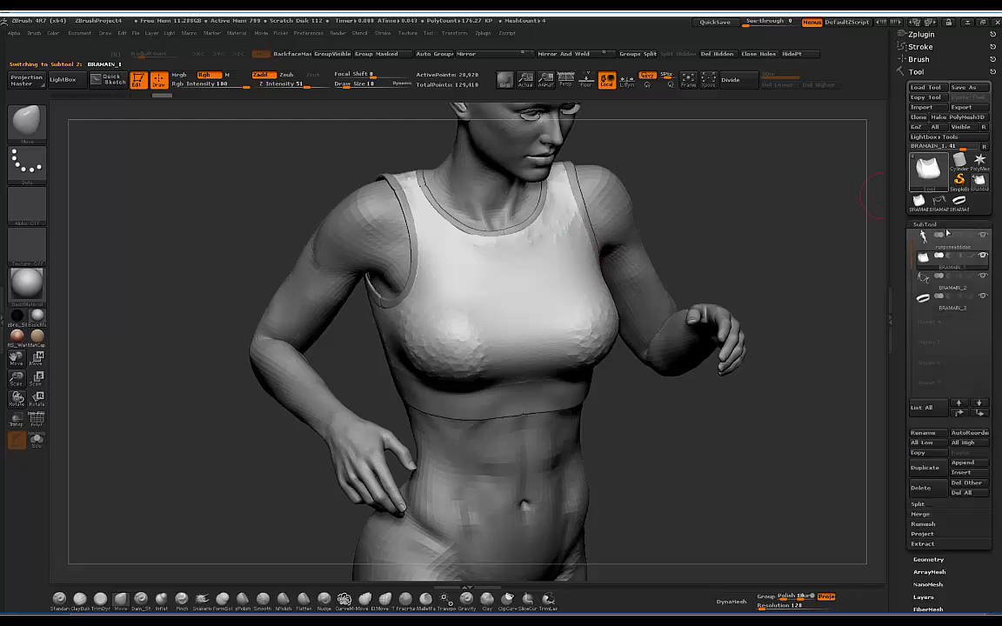
mouse_move(984, 278)
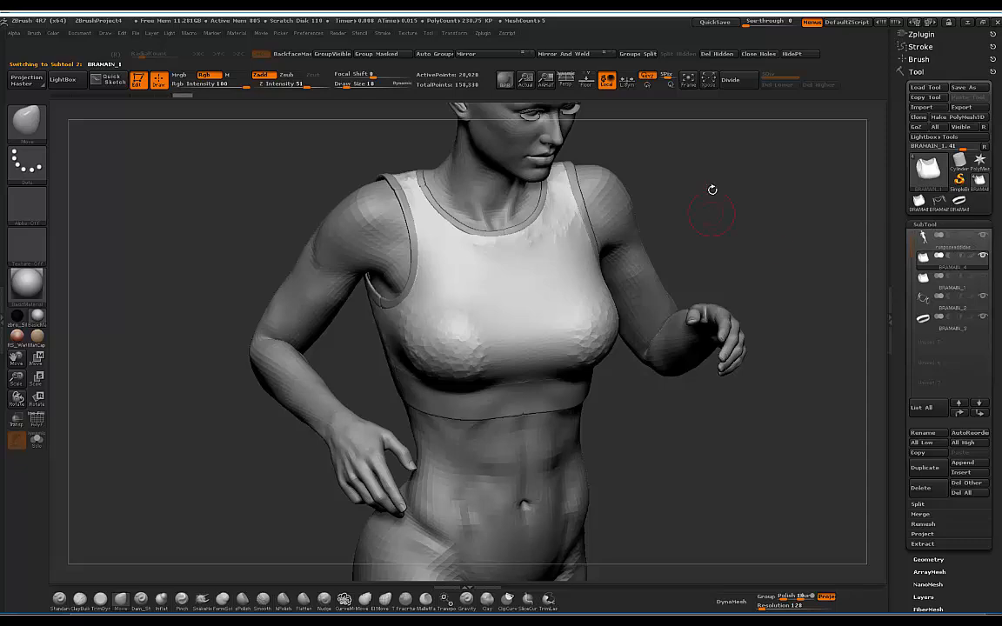
mouse_move(712, 190)
mouse_down()
mouse_move(727, 173)
mouse_move(667, 141)
mouse_move(712, 142)
mouse_move(728, 180)
mouse_move(551, 247)
mouse_up()
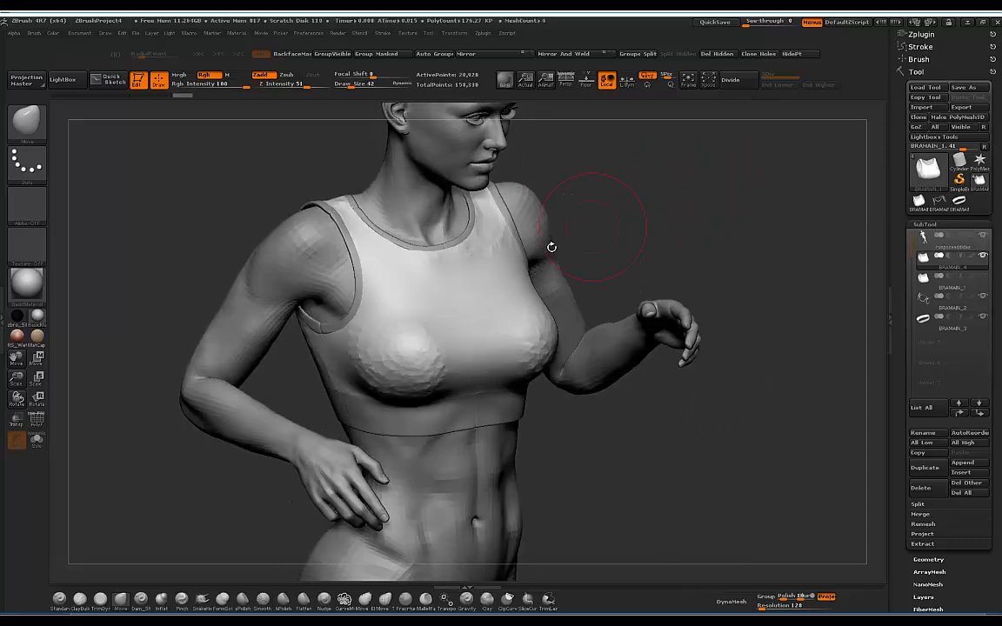
click(737, 81)
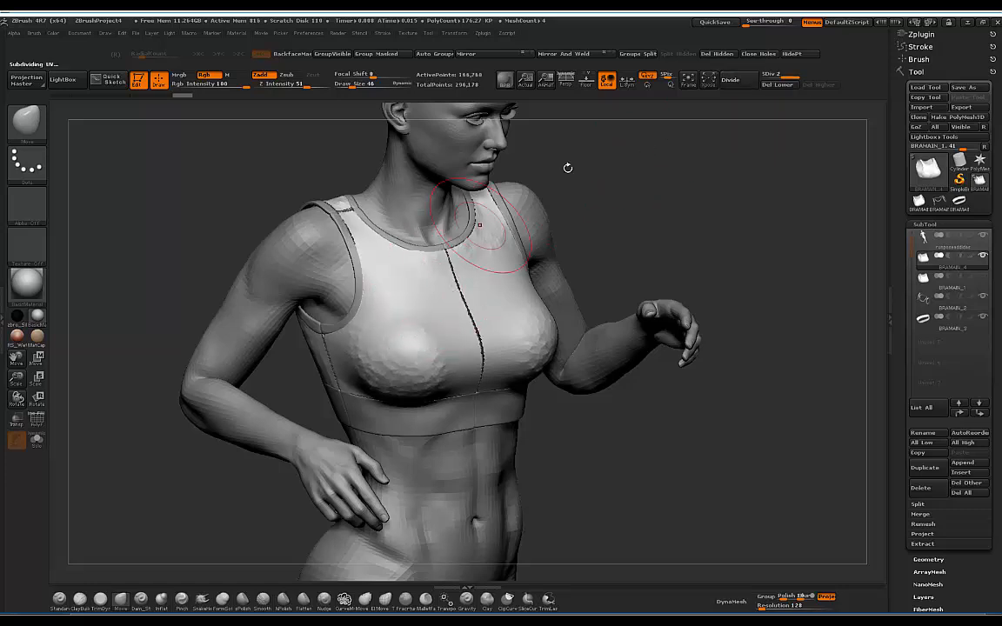
Step: Expand the Geometry > Modify Topology options
click(928, 559)
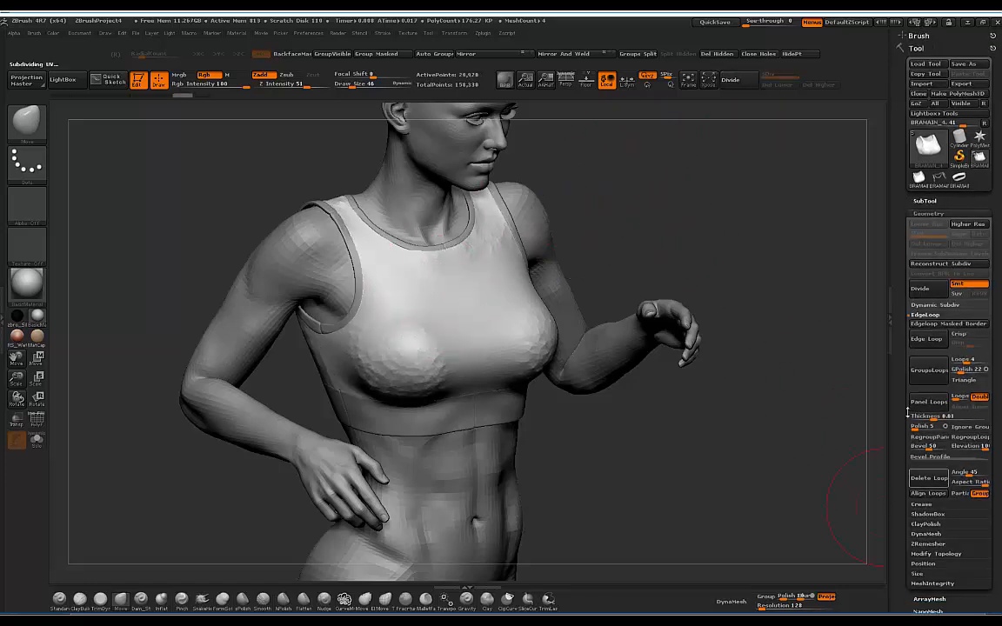
click(927, 549)
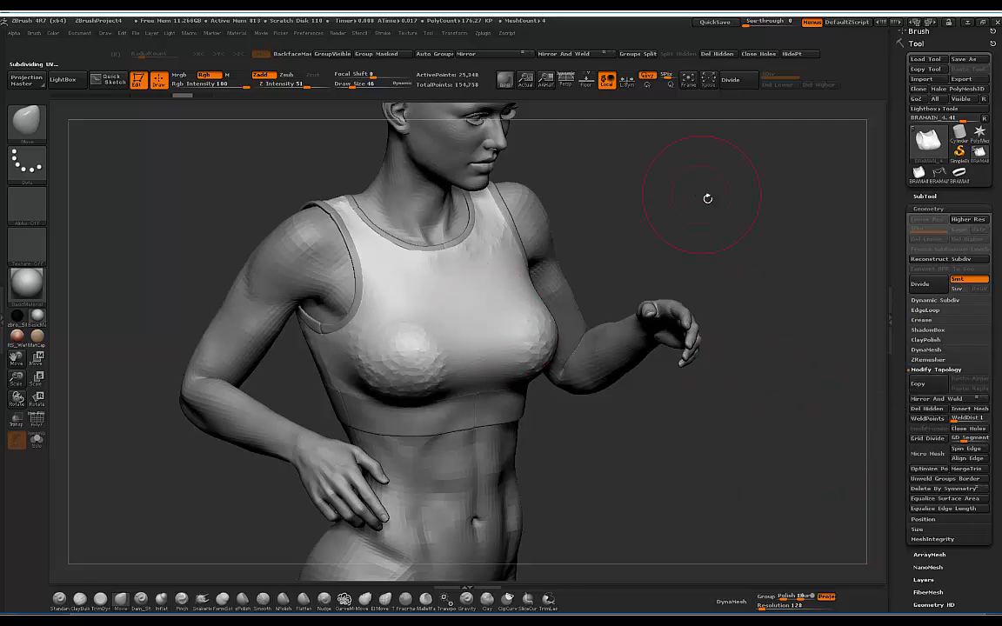
mouse_move(707, 198)
mouse_down()
mouse_move(663, 193)
mouse_move(738, 186)
mouse_up()
Step: Divide the bra to level 2 and smooth out the bumps across the chest
click(730, 80)
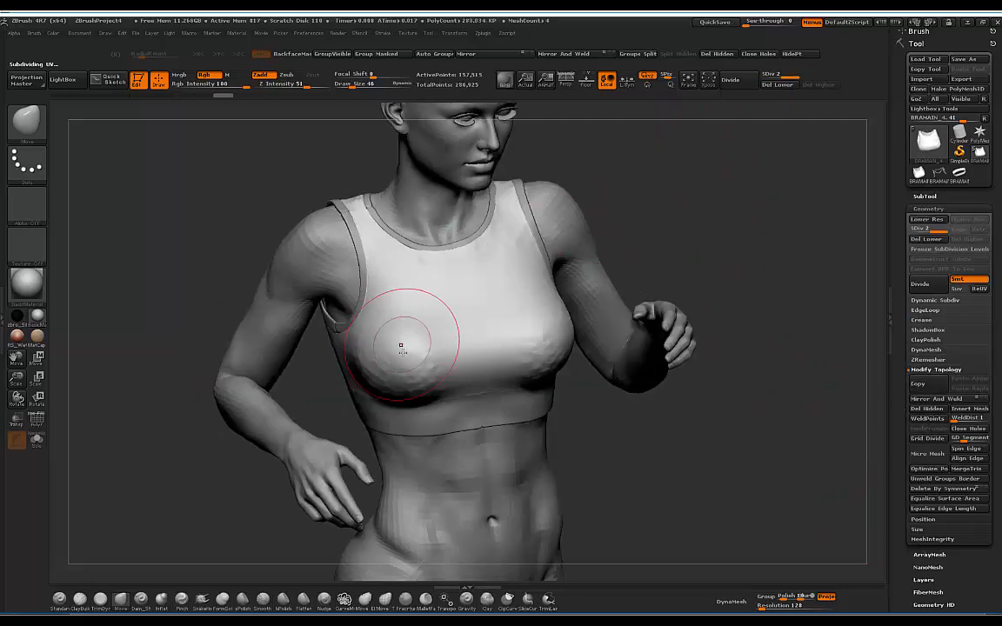
mouse_move(400, 344)
shift+mouse_down()
mouse_move(423, 358)
mouse_move(466, 345)
shift+mouse_up()
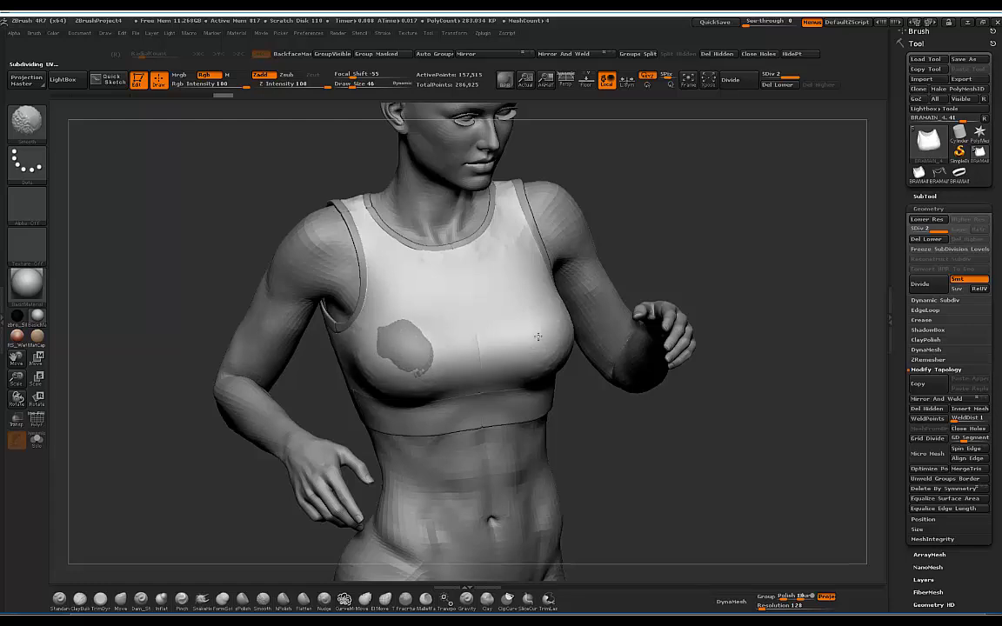
shift+drag(391, 345, 513, 332)
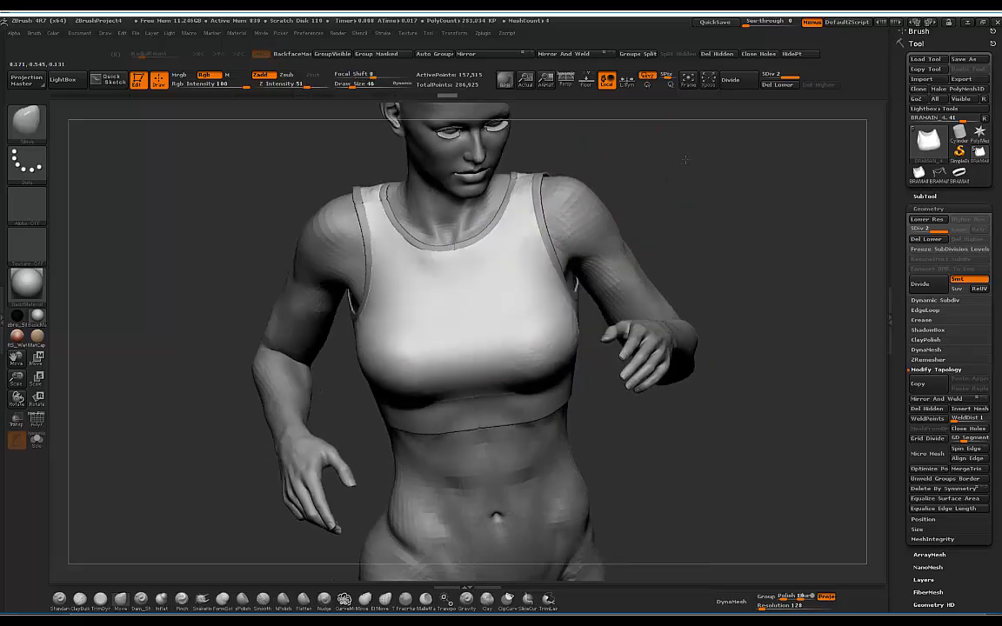
drag(685, 159, 718, 146)
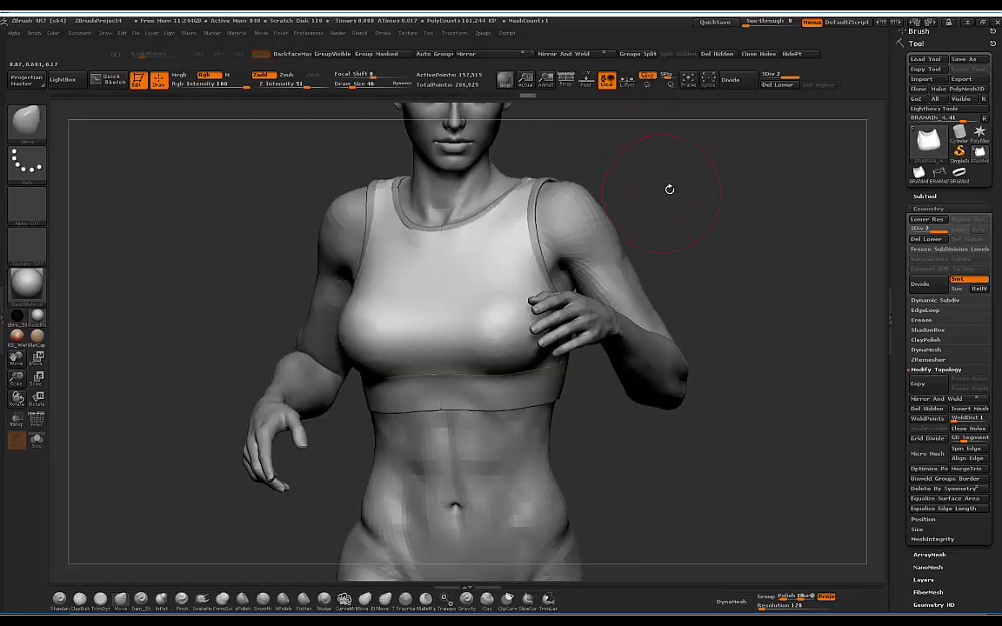
mouse_move(668, 187)
mouse_down()
mouse_move(653, 169)
mouse_move(660, 203)
mouse_up()
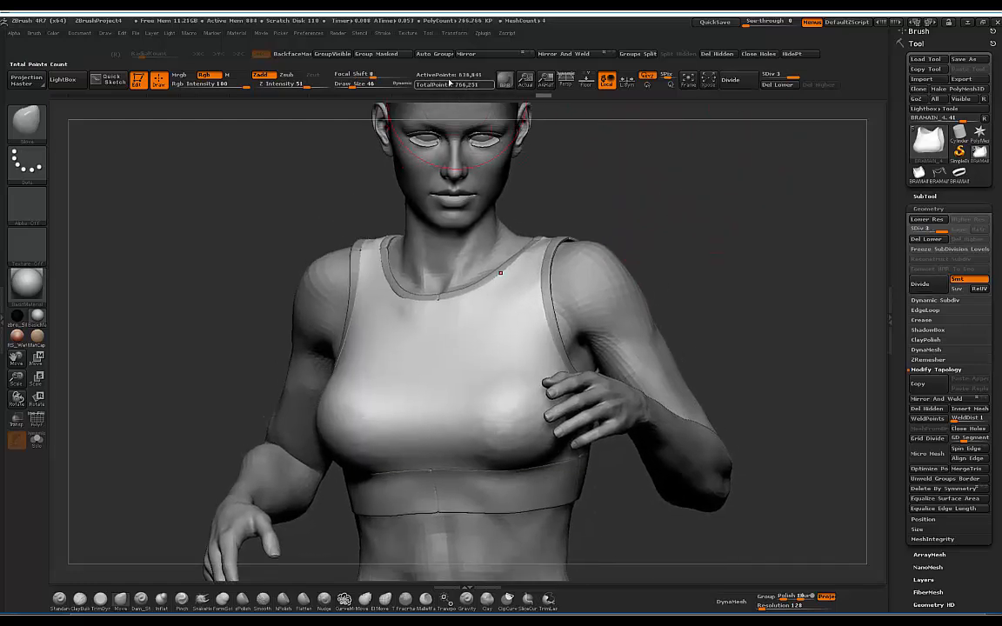
drag(675, 172, 666, 105)
mouse_move(665, 175)
mouse_down()
mouse_move(739, 174)
mouse_move(694, 167)
mouse_move(542, 202)
mouse_up()
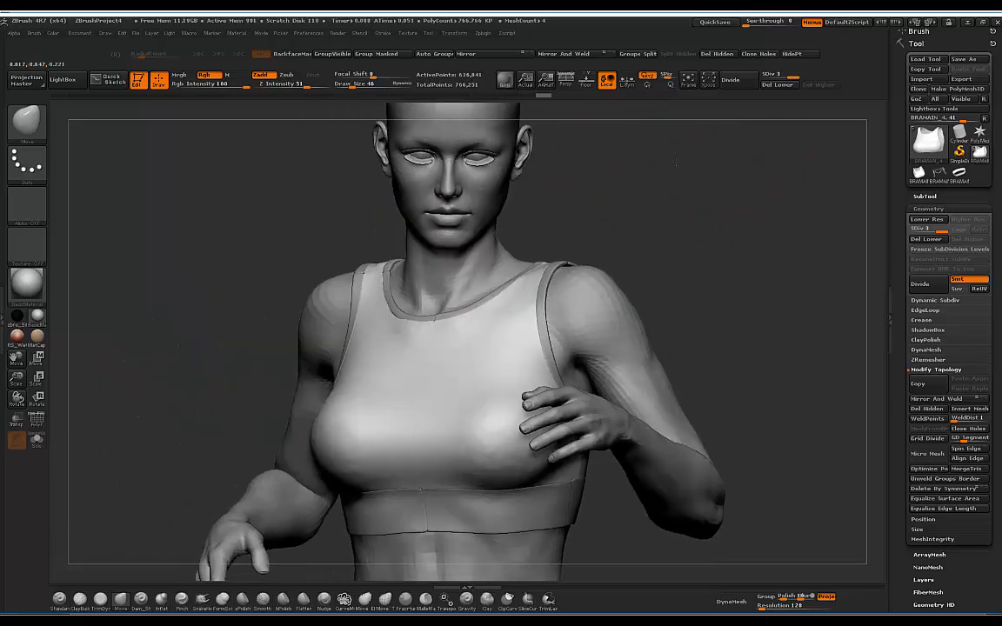
alt+drag(668, 197, 665, 180)
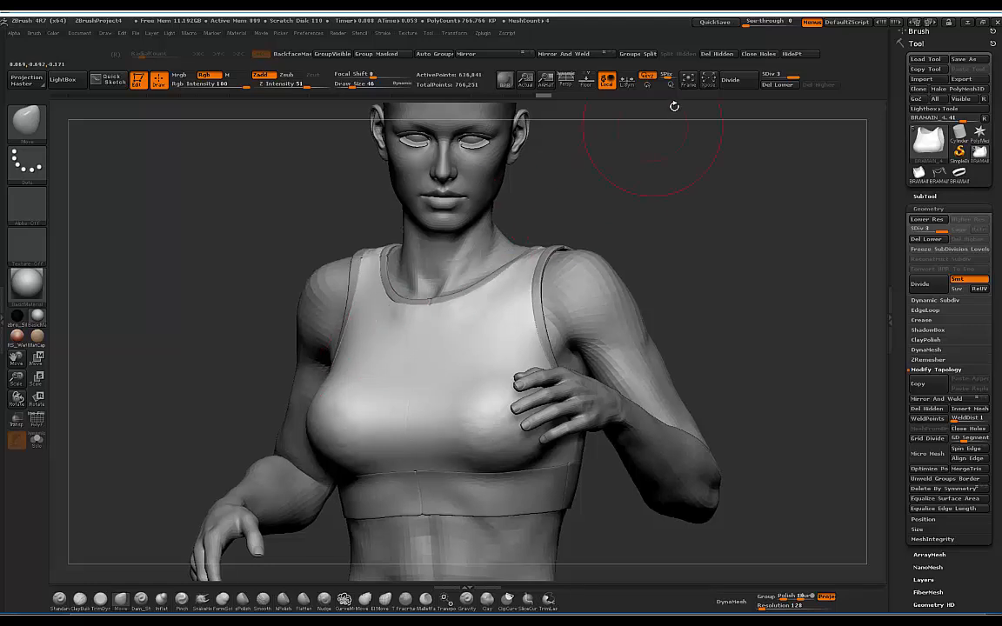
Step: Keep dividing the bra mesh up to subdivision level 5, about 10 million points
key(ctrl+d)
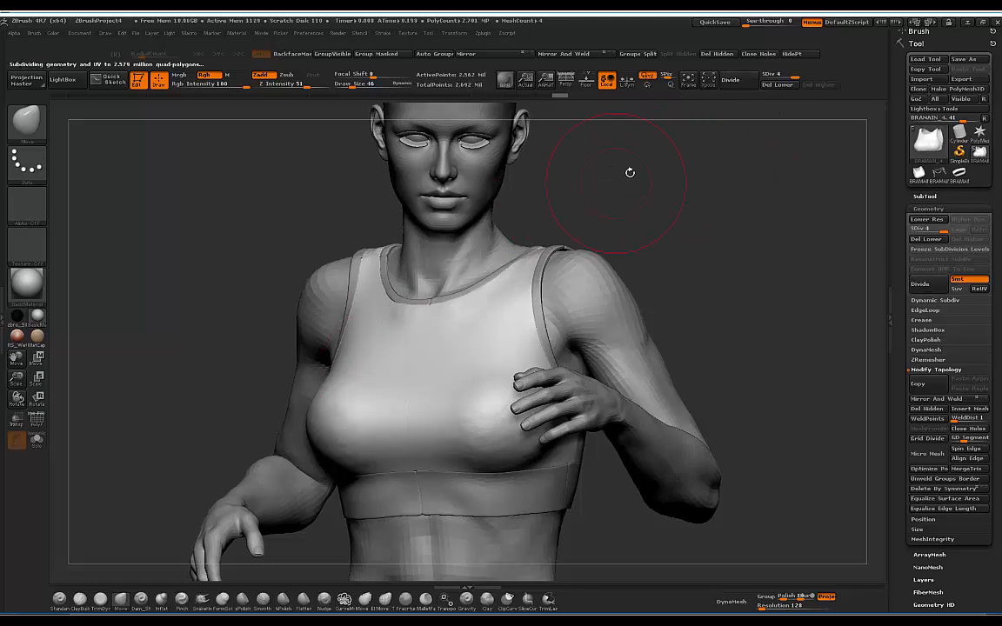
drag(629, 172, 525, 236)
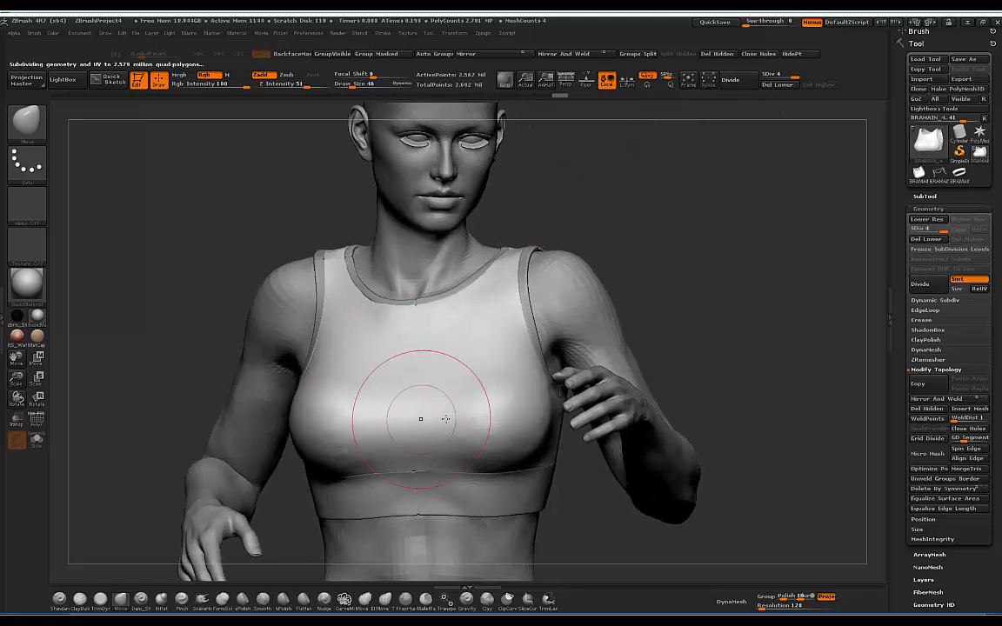
drag(610, 174, 706, 139)
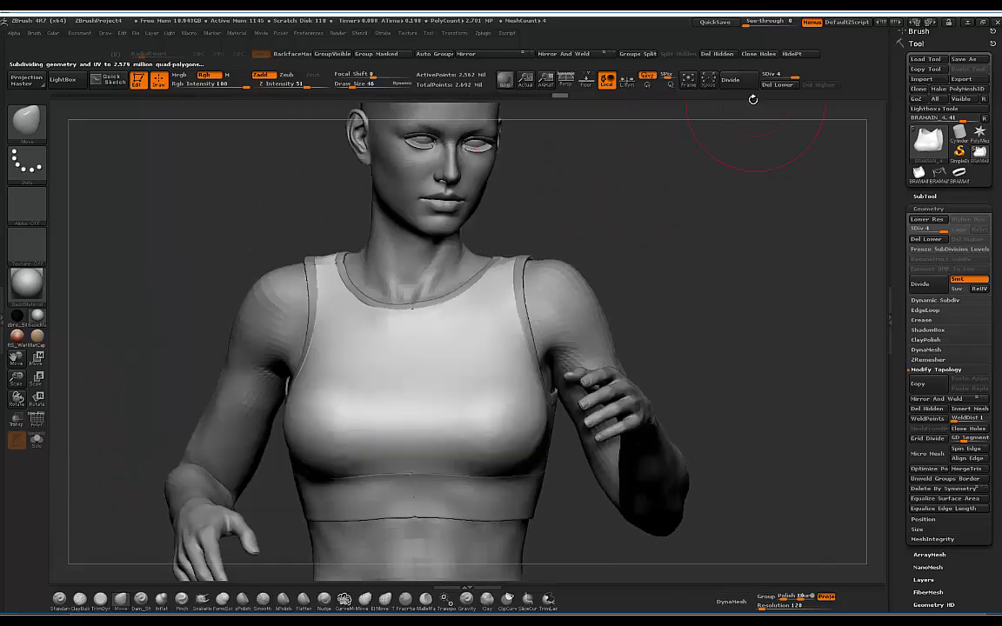
click(739, 83)
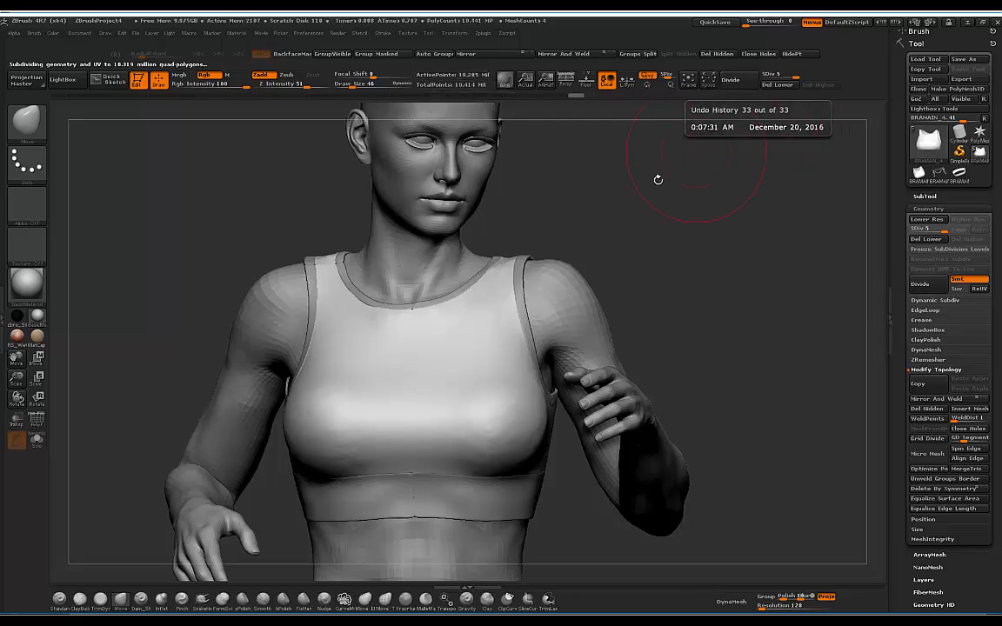
mouse_move(658, 174)
mouse_down()
mouse_move(677, 222)
mouse_move(629, 212)
mouse_move(652, 202)
mouse_move(582, 170)
mouse_move(683, 193)
mouse_move(613, 176)
mouse_move(669, 188)
mouse_up()
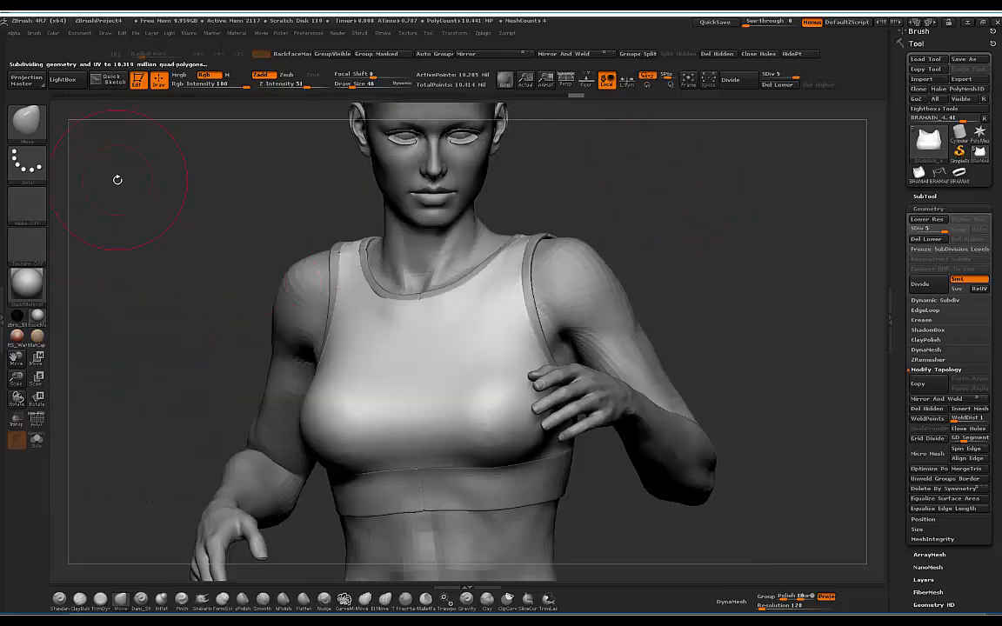
key(ctrl)
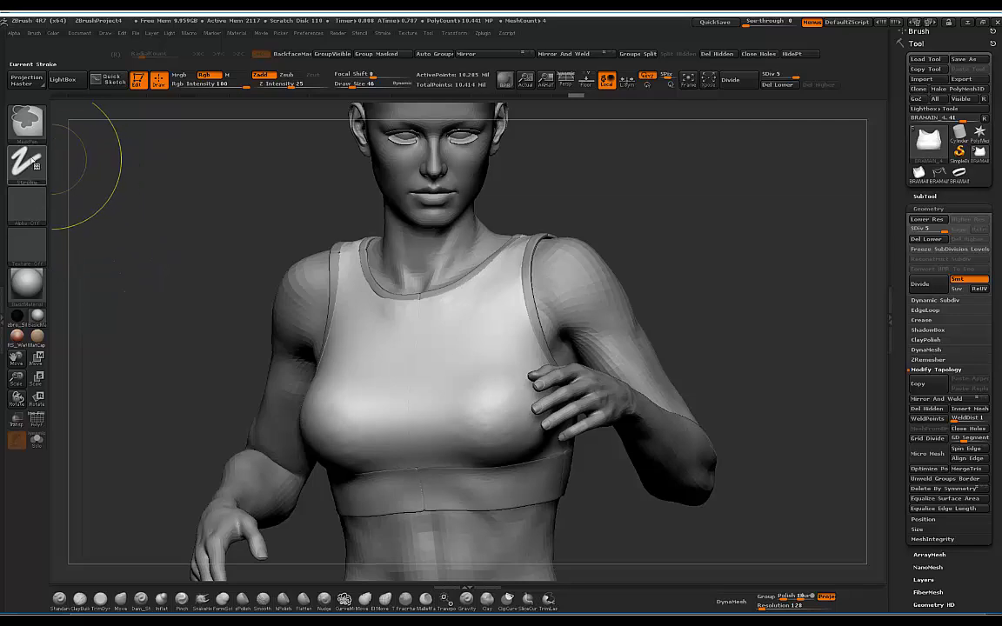
Step: Import the adidas logo image images.jpg as the active alpha
click(31, 206)
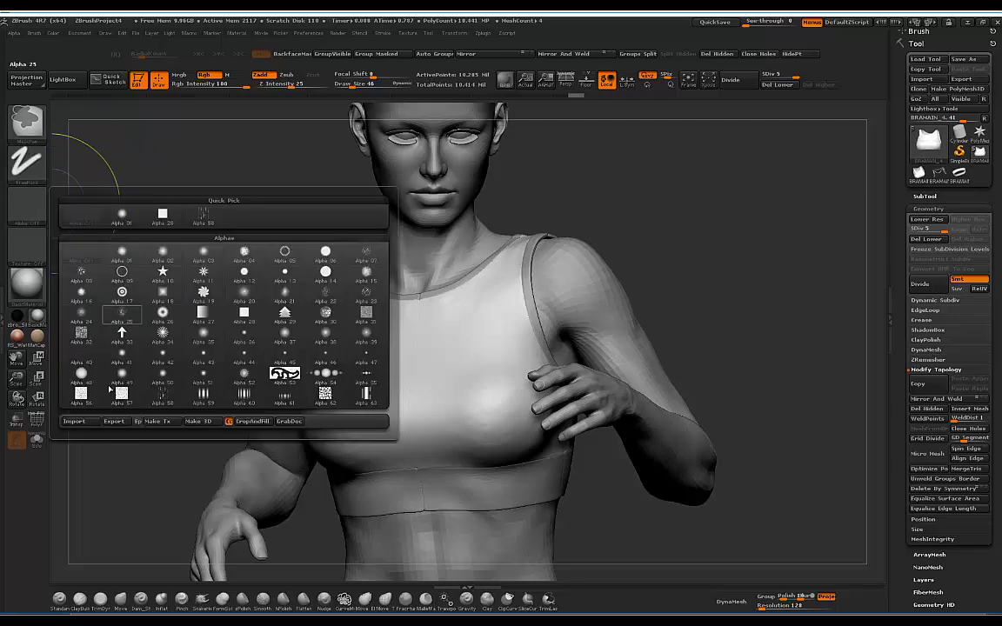
click(73, 421)
drag(353, 159, 360, 259)
click(127, 189)
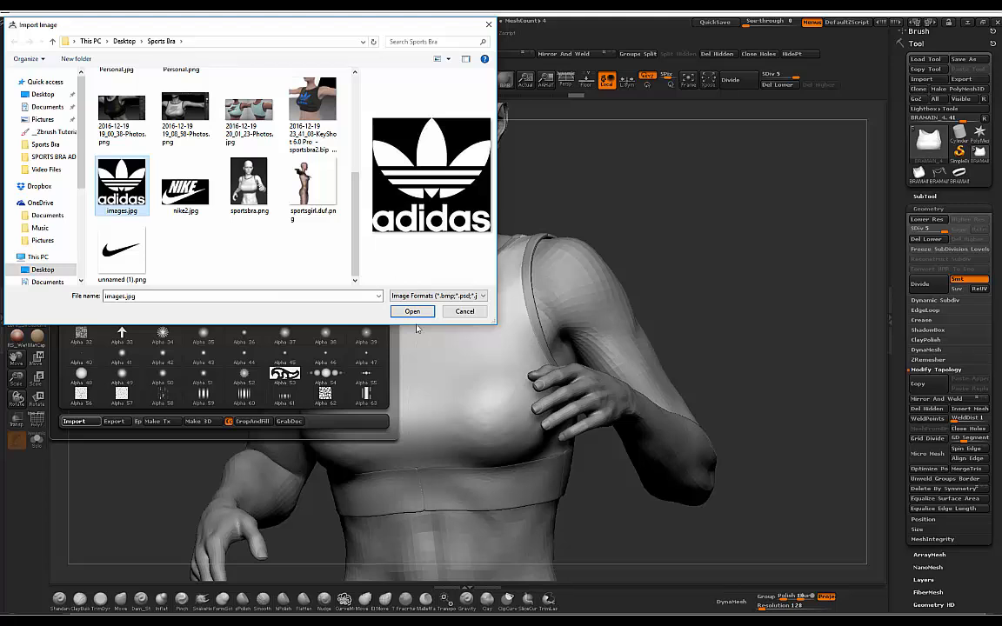
click(411, 312)
click(413, 313)
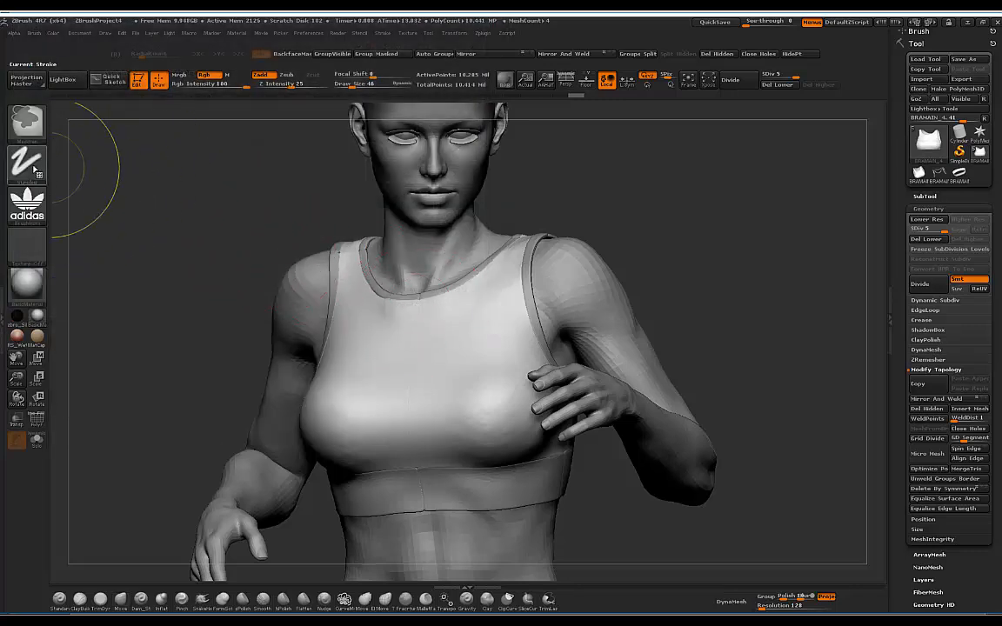
click(34, 167)
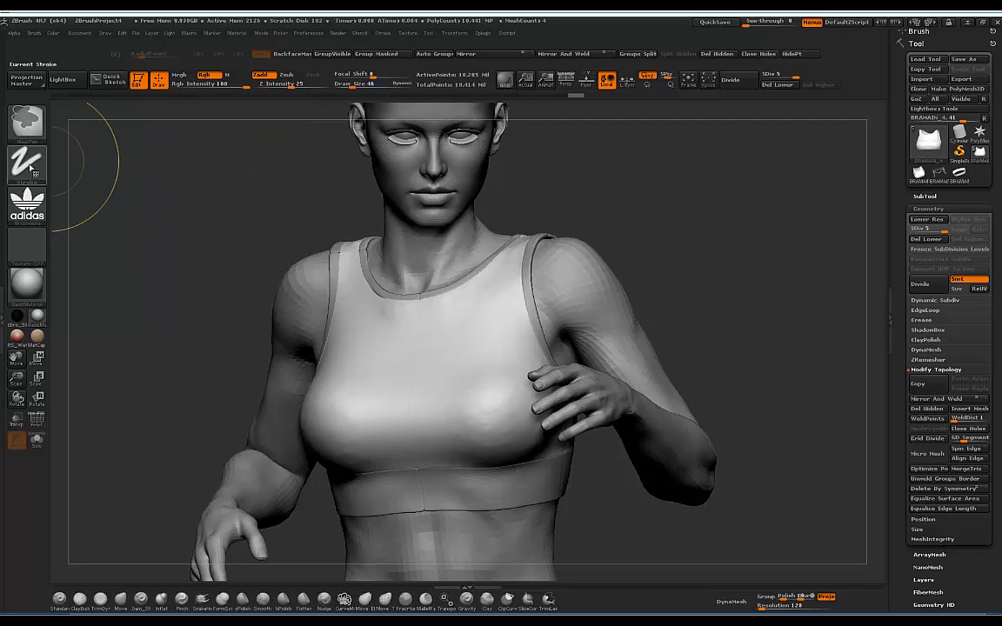
Step: Try stamping the logo with the DragRect stroke, undo the distortion, and clear the mask
click(26, 162)
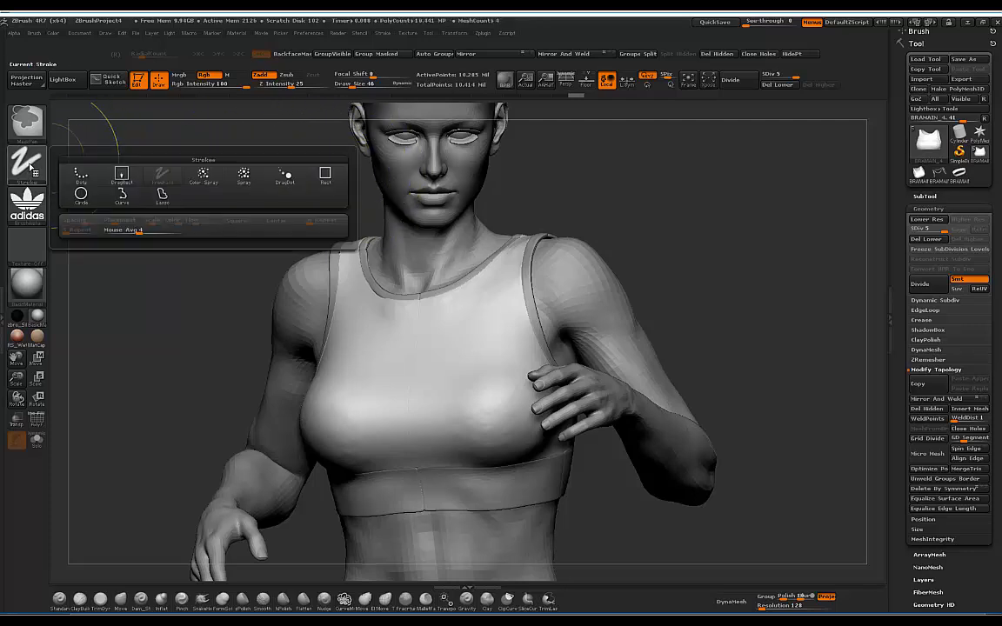
click(122, 174)
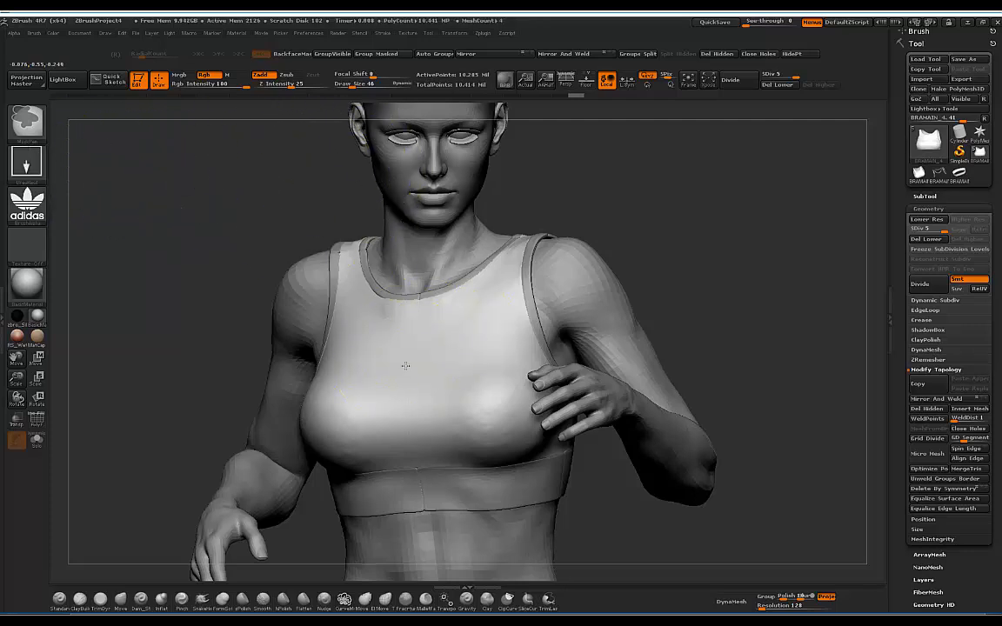
drag(374, 348, 393, 283)
key(b)
key(m)
key(v)
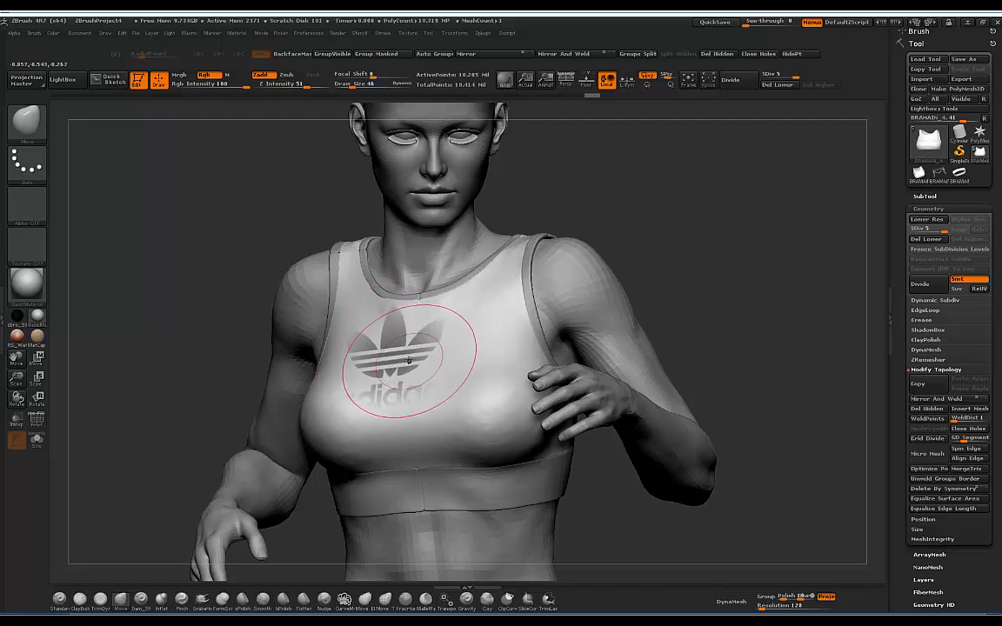
mouse_move(412, 401)
mouse_down()
mouse_move(430, 333)
mouse_move(403, 430)
mouse_up()
key(ctrl+z)
ctrl+drag(165, 241, 236, 300)
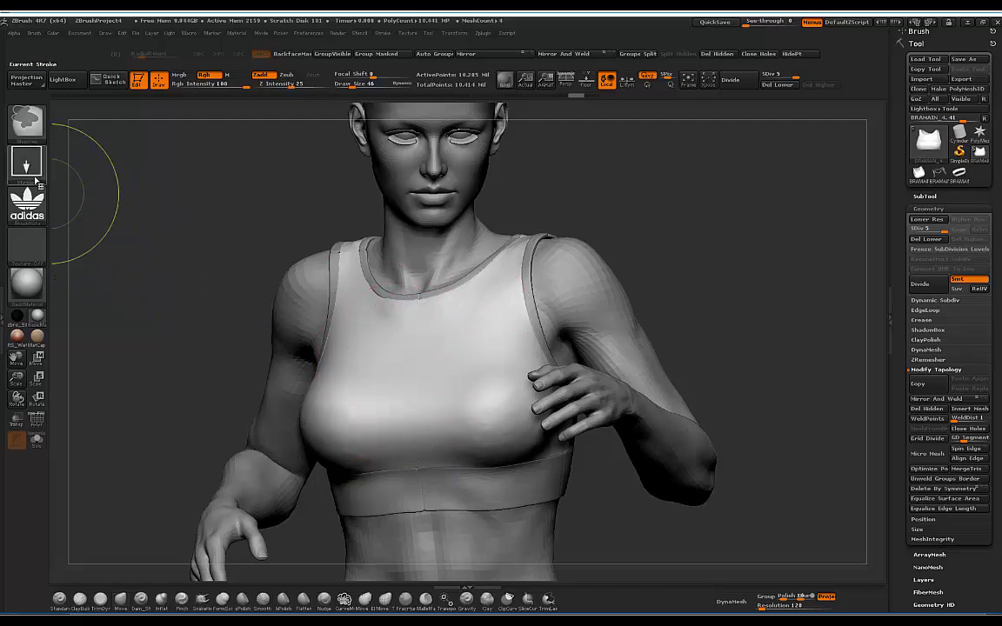
Step: Switch to the Rect stroke and mask the adidas logo across the chest centre
ctrl+click(27, 164)
ctrl+click(327, 178)
drag(626, 183, 570, 257)
ctrl+drag(385, 351, 487, 428)
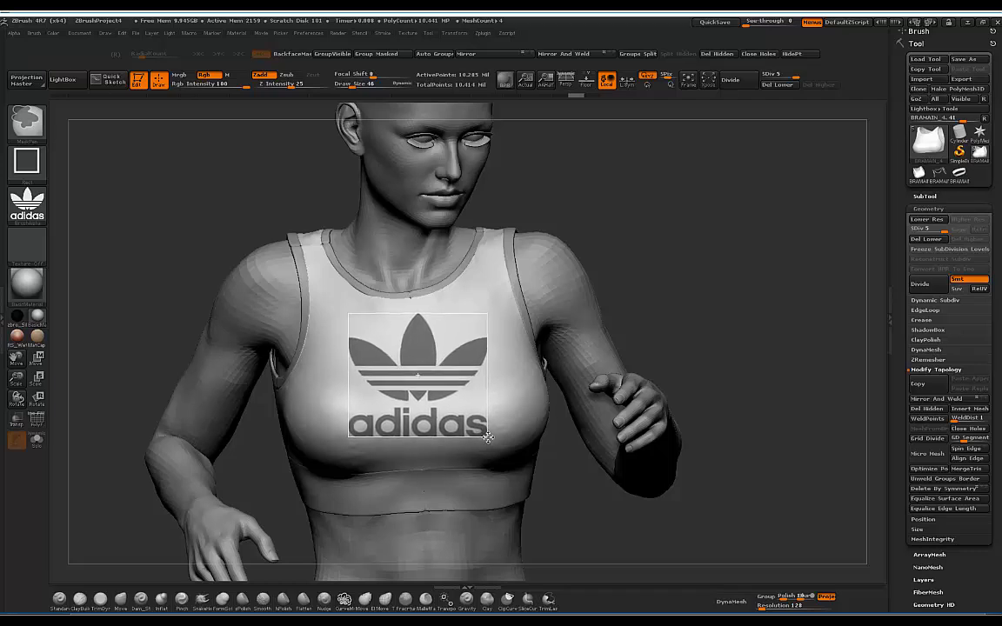
key(shift+z)
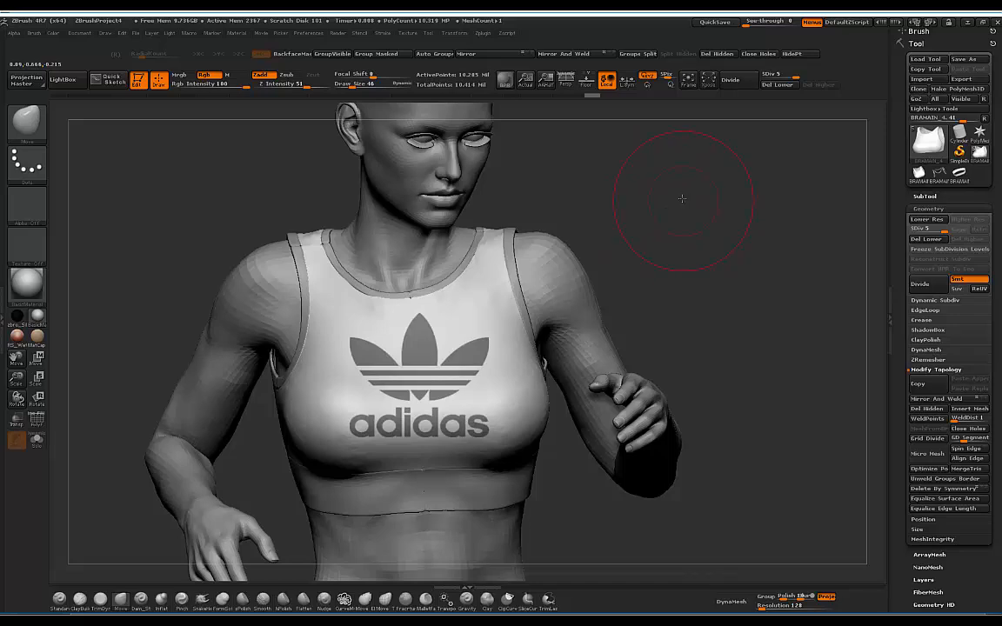
drag(681, 199, 752, 164)
drag(698, 191, 676, 203)
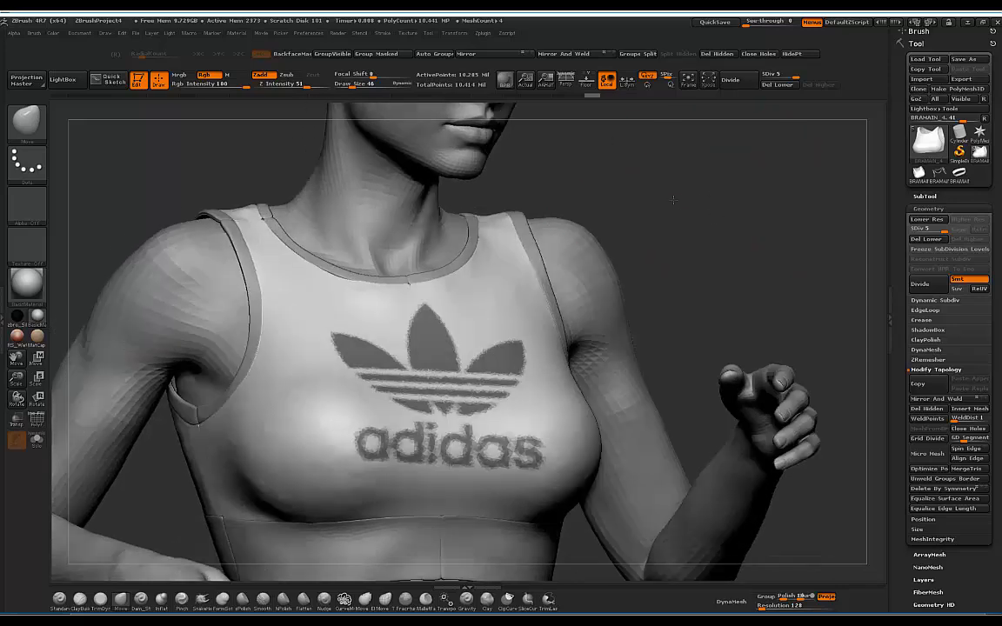
Step: Invert the mask so only the adidas logo stays unmasked
click(380, 55)
ctrl+click(671, 207)
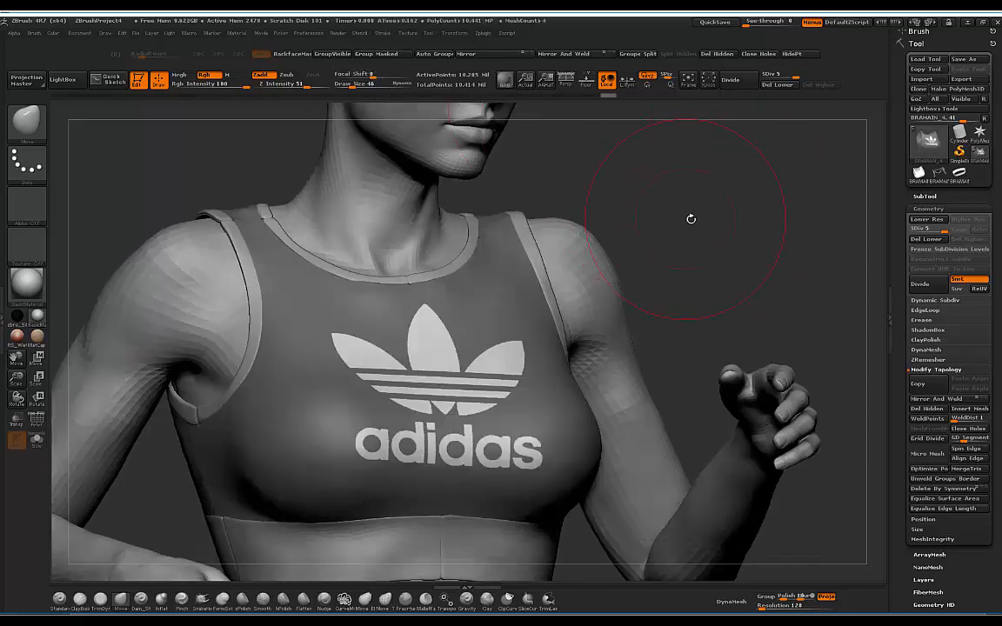
drag(967, 580, 966, 494)
Step: Set Deformation Polish By Features to 100 and orbit to check the bra
click(934, 555)
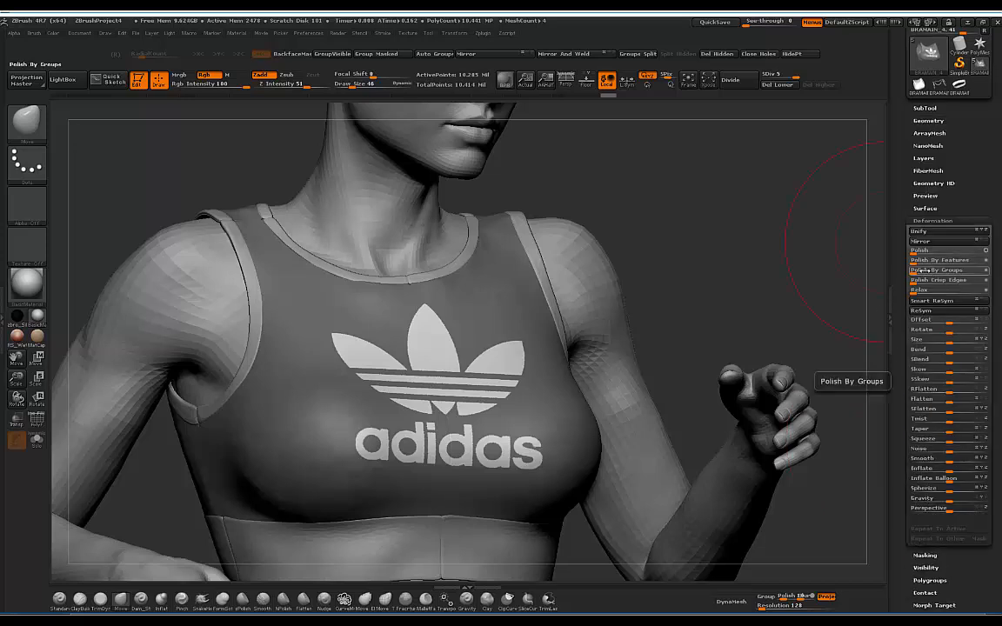
drag(962, 260, 988, 268)
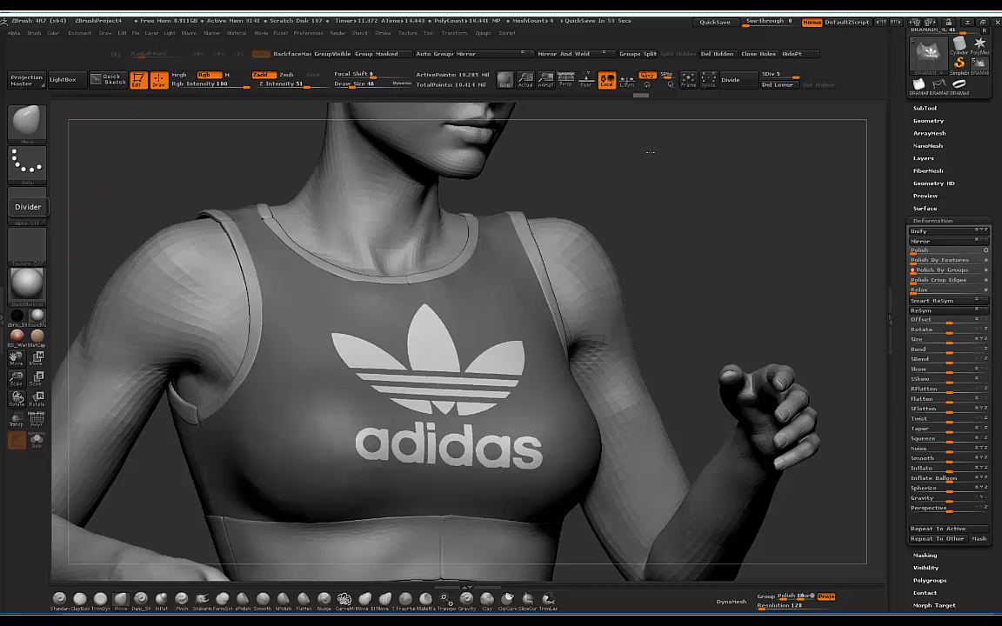
drag(649, 152, 849, 217)
drag(659, 168, 554, 360)
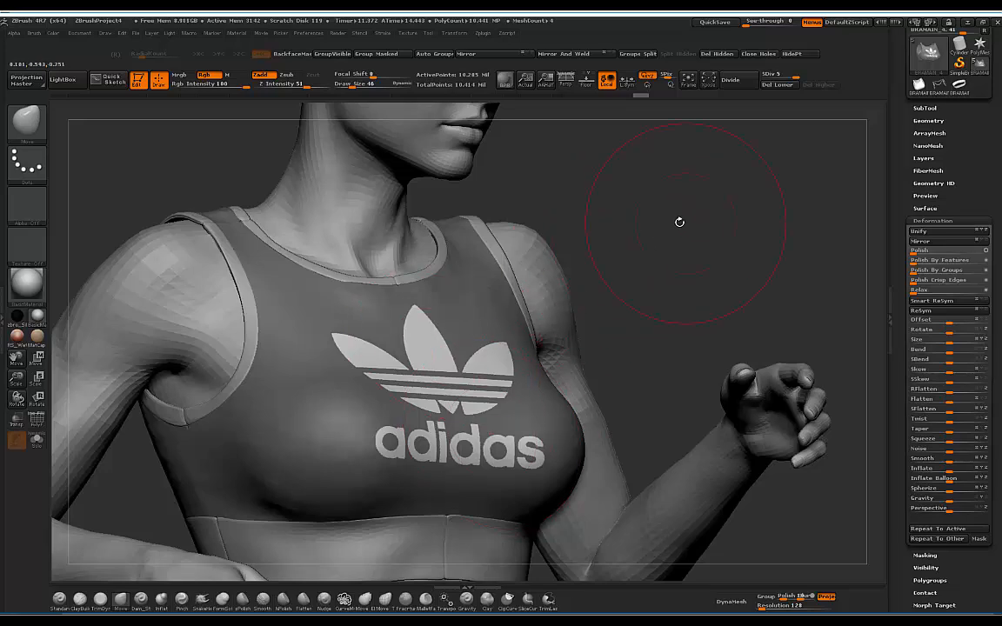
drag(658, 217, 657, 374)
Step: Draw a Transpose action line from the logo and test extruding it, then undo
drag(696, 246, 682, 222)
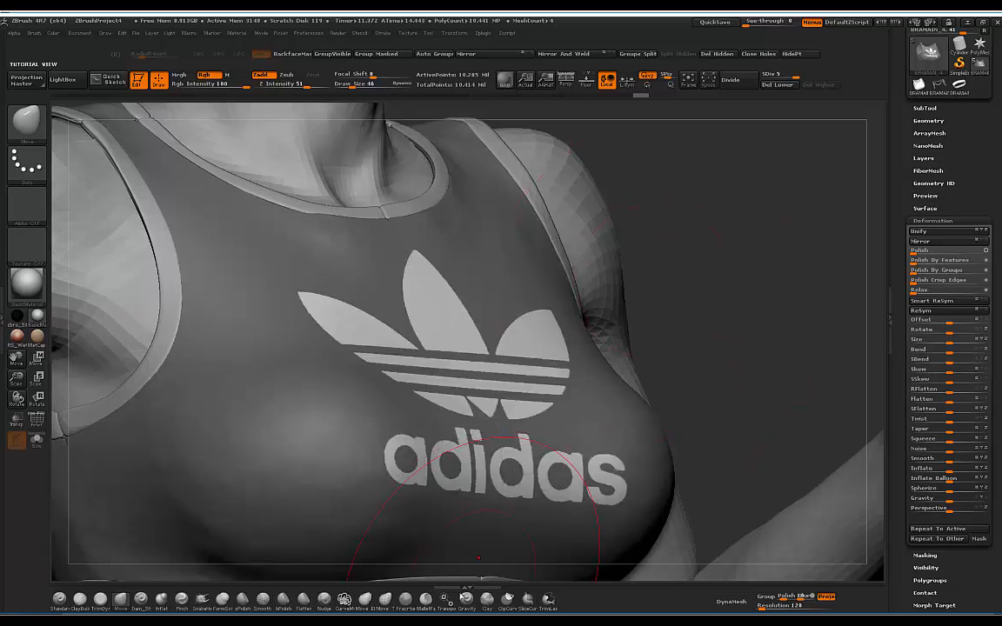
key(w)
drag(445, 328, 486, 276)
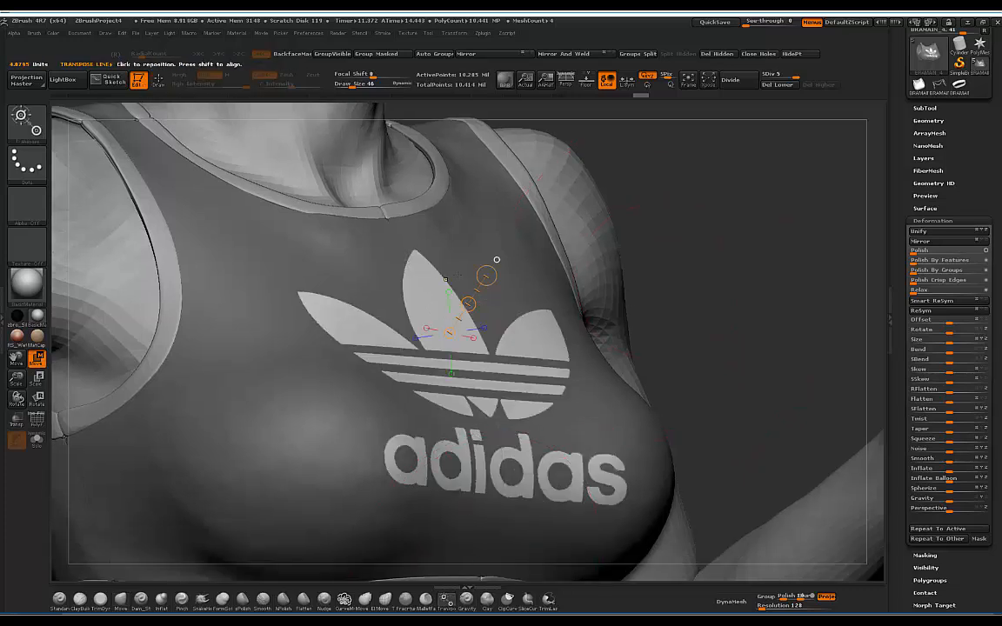
drag(467, 304, 472, 296)
key(ctrl+z)
drag(468, 304, 472, 297)
alt+drag(709, 256, 758, 300)
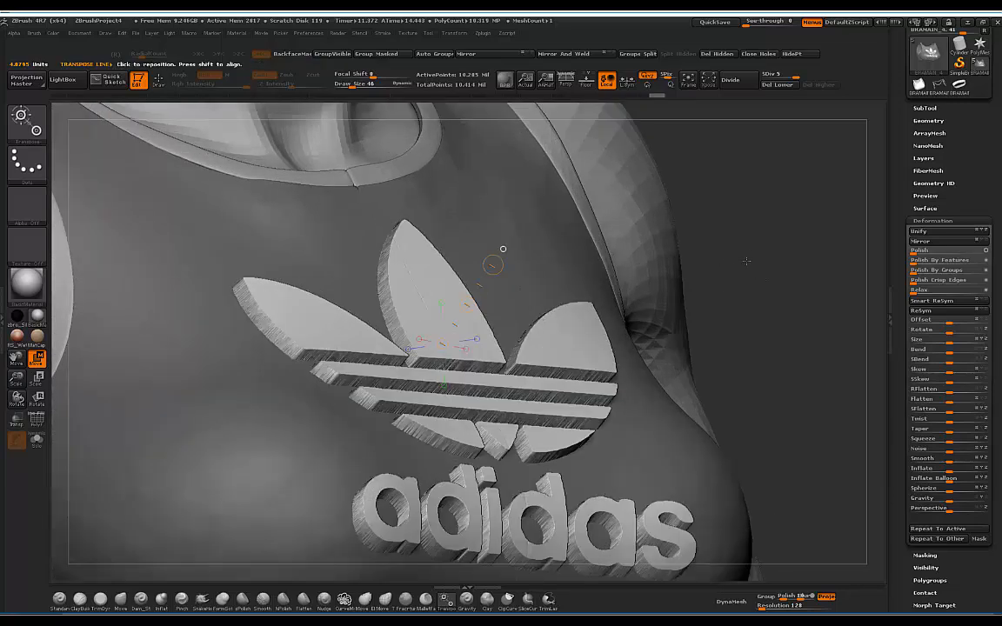
drag(747, 259, 628, 207)
drag(421, 498, 412, 496)
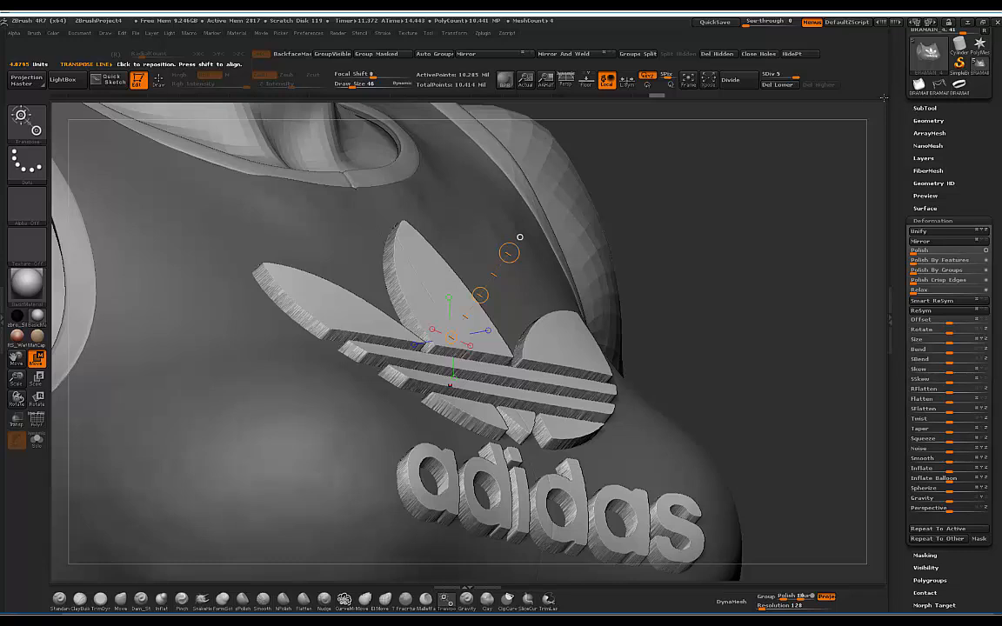
key(ctrl+z)
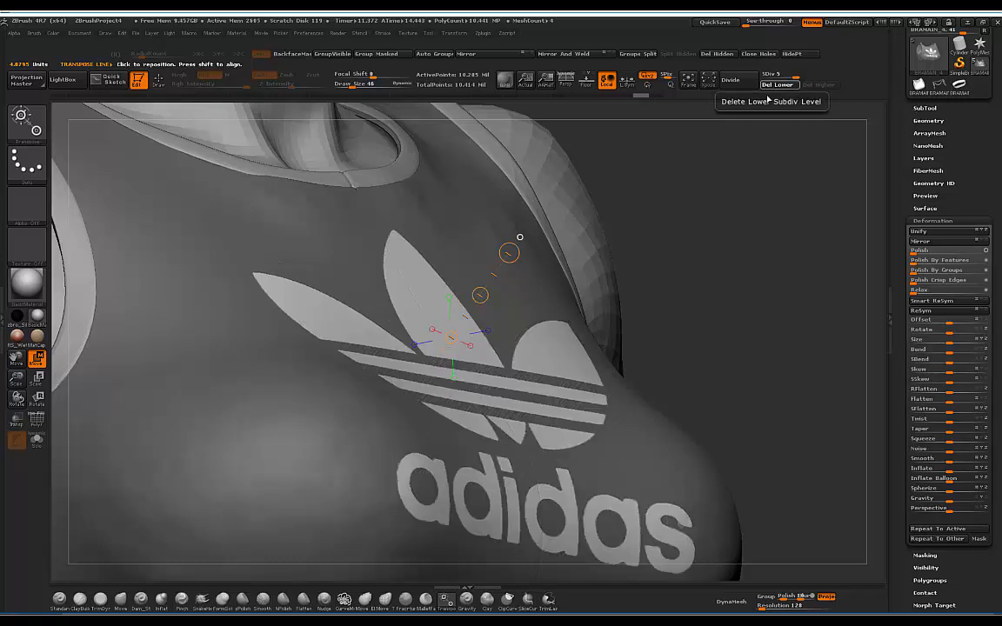
Step: Delete the lower subdivision levels, raise the masked logo, and check it with PolyF
click(770, 86)
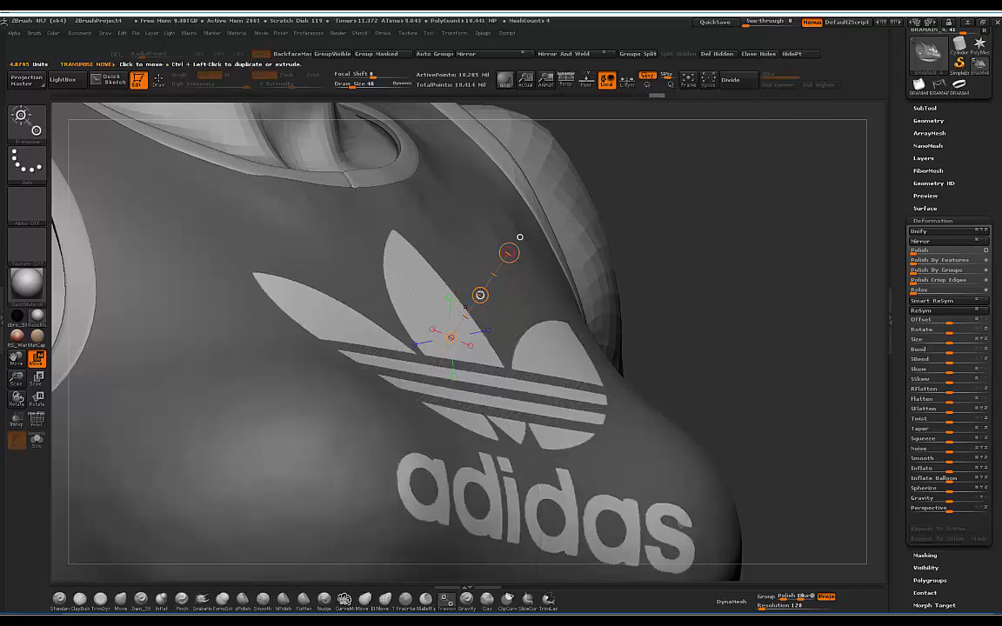
ctrl+drag(480, 295, 483, 285)
drag(809, 227, 666, 246)
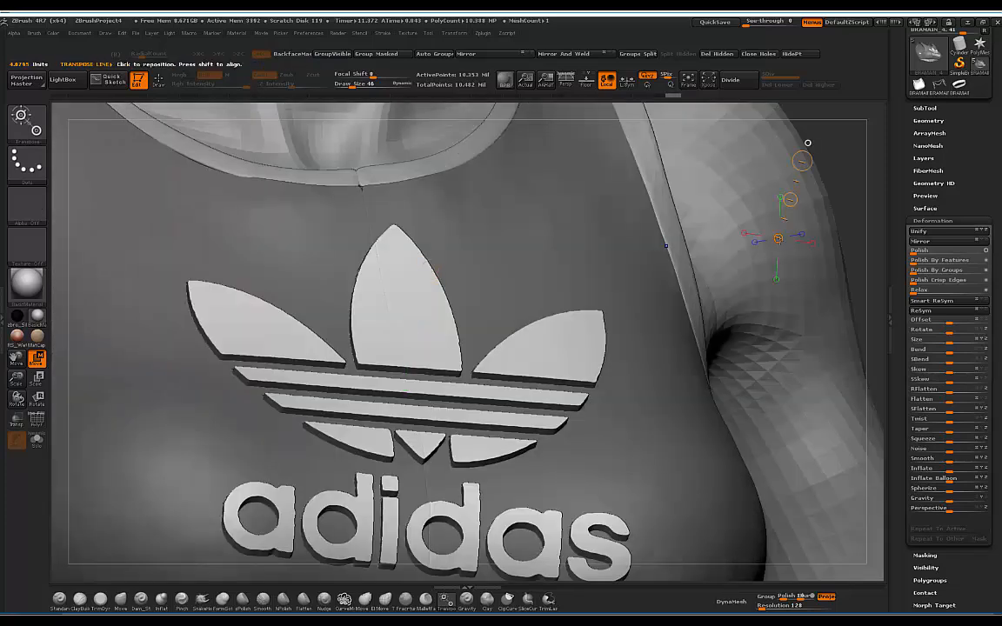
key(p)
key(p)
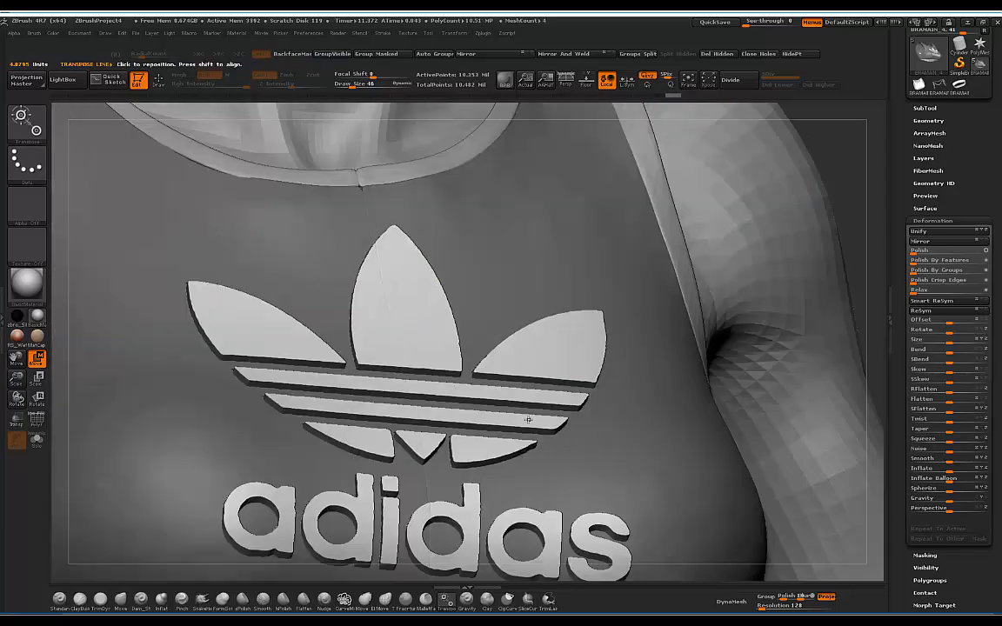
alt+right_drag(496, 291, 493, 279)
ctrl+right_drag(462, 212, 767, 231)
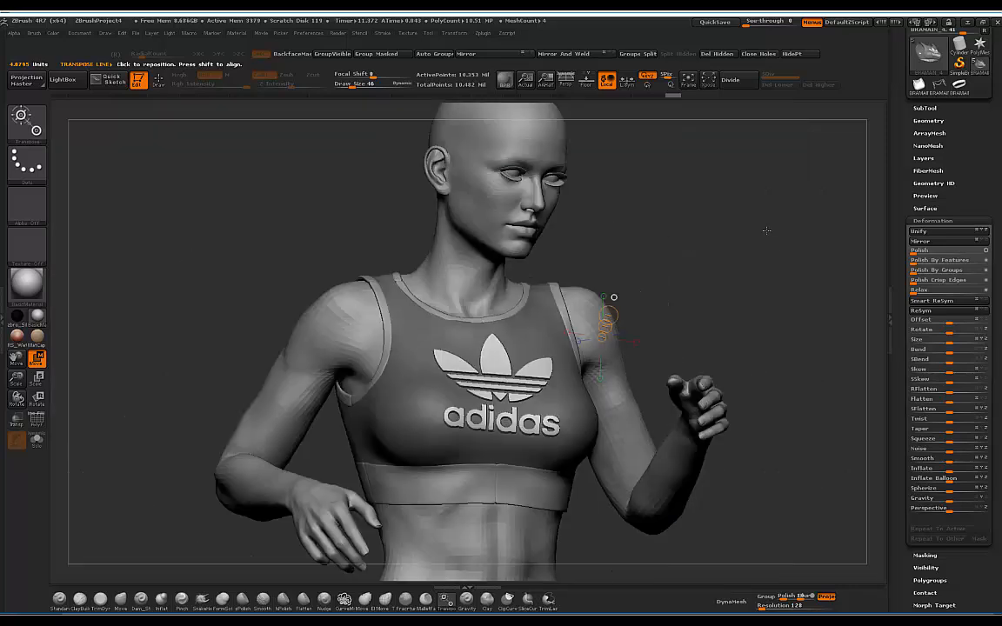
mouse_move(768, 231)
mouse_down()
mouse_move(704, 239)
mouse_move(771, 230)
mouse_up()
ctrl+right_drag(772, 232, 753, 215)
drag(753, 215, 774, 207)
ctrl+right_drag(753, 227, 763, 276)
drag(763, 277, 730, 319)
click(38, 420)
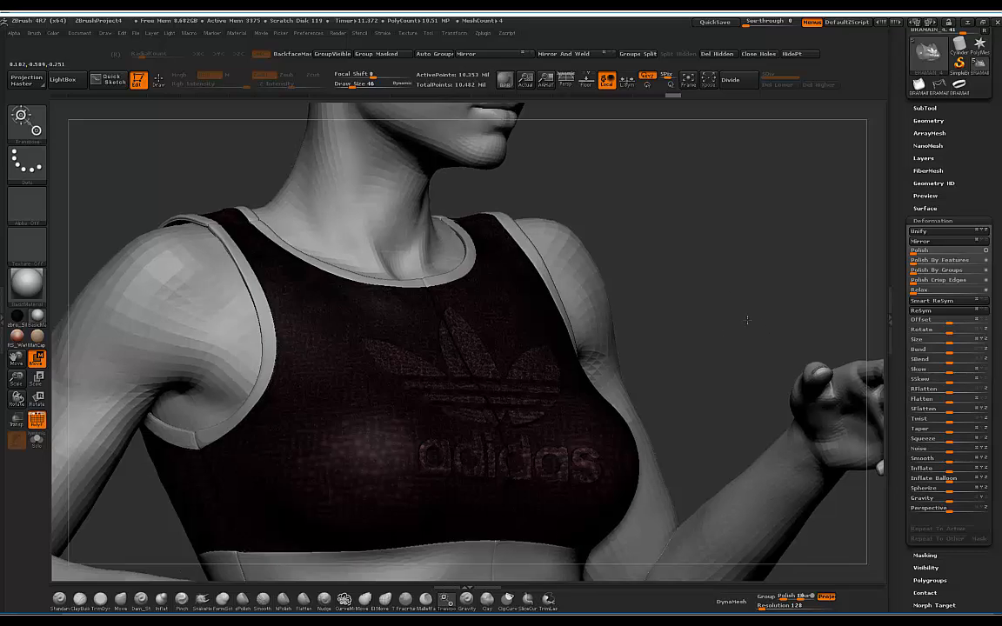
Step: Undo the extrusion, re-invert the mask to free the logo, and recentre the action line
ctrl+right_drag(746, 320, 742, 343)
drag(745, 319, 474, 356)
key(ctrl+z)
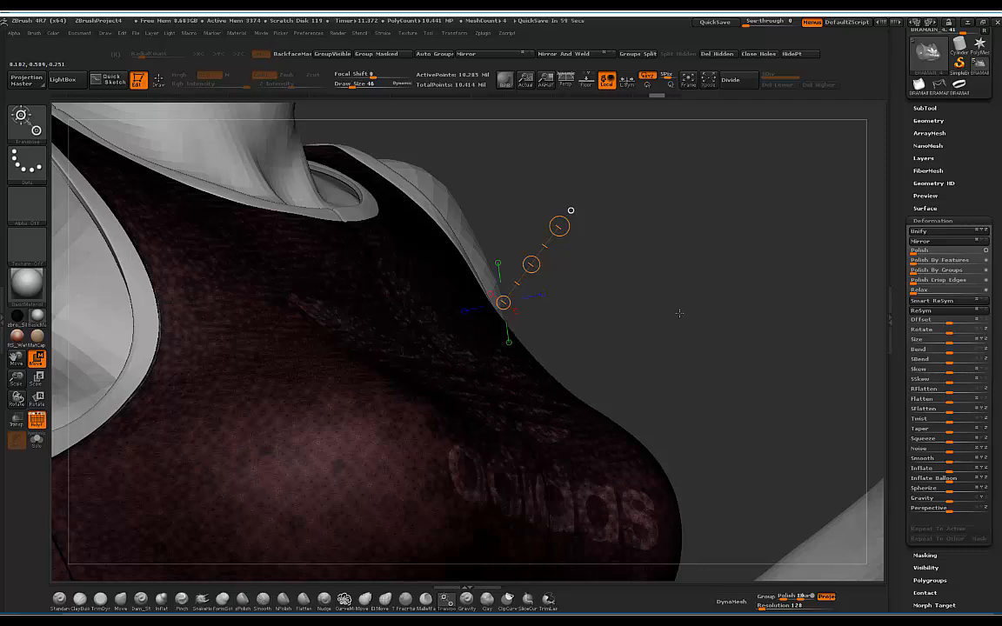
drag(667, 331, 512, 380)
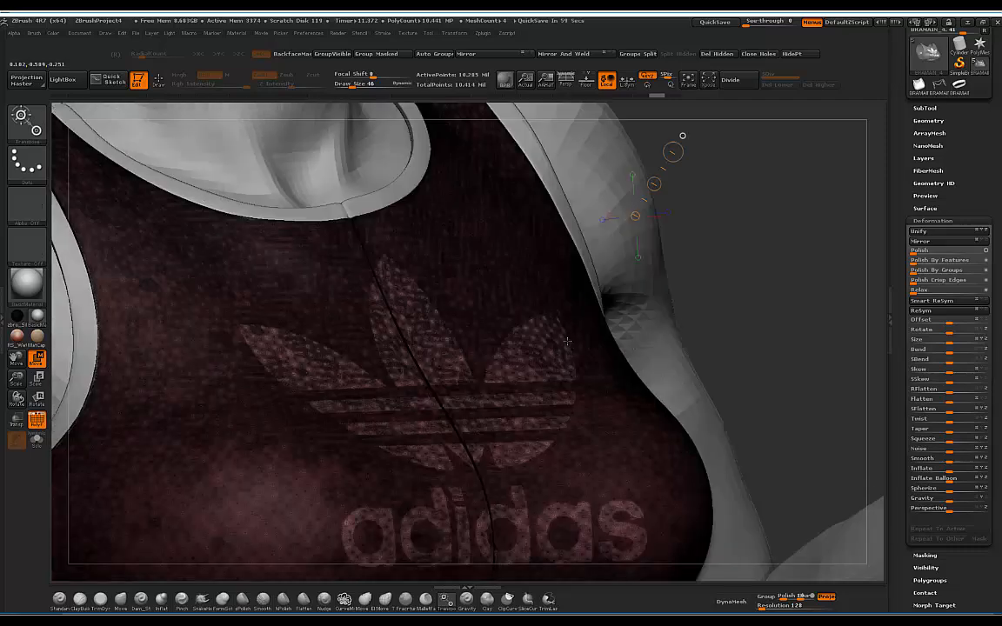
click(37, 422)
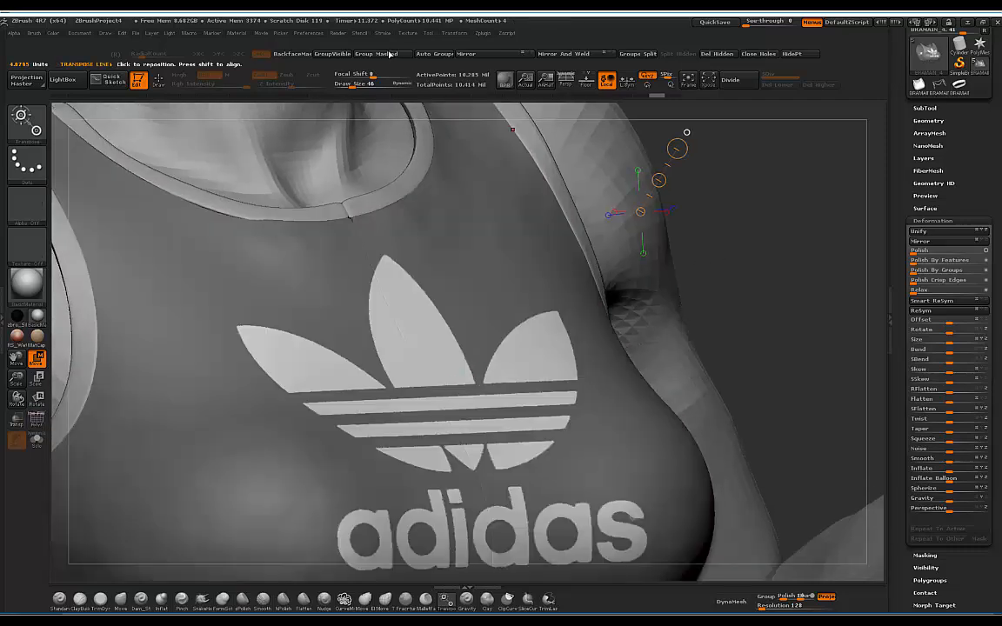
click(375, 55)
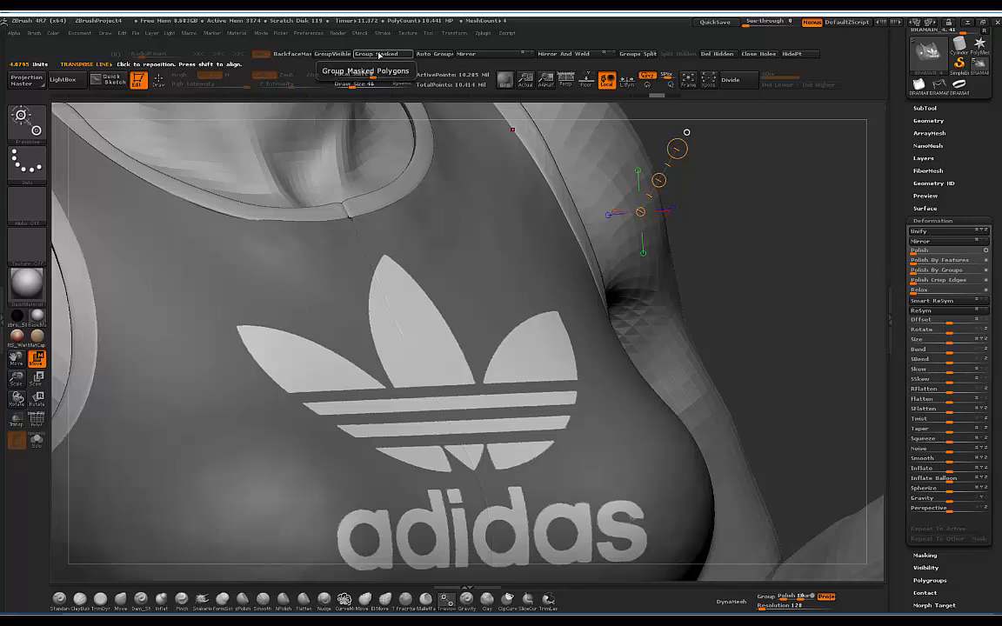
ctrl+click(733, 203)
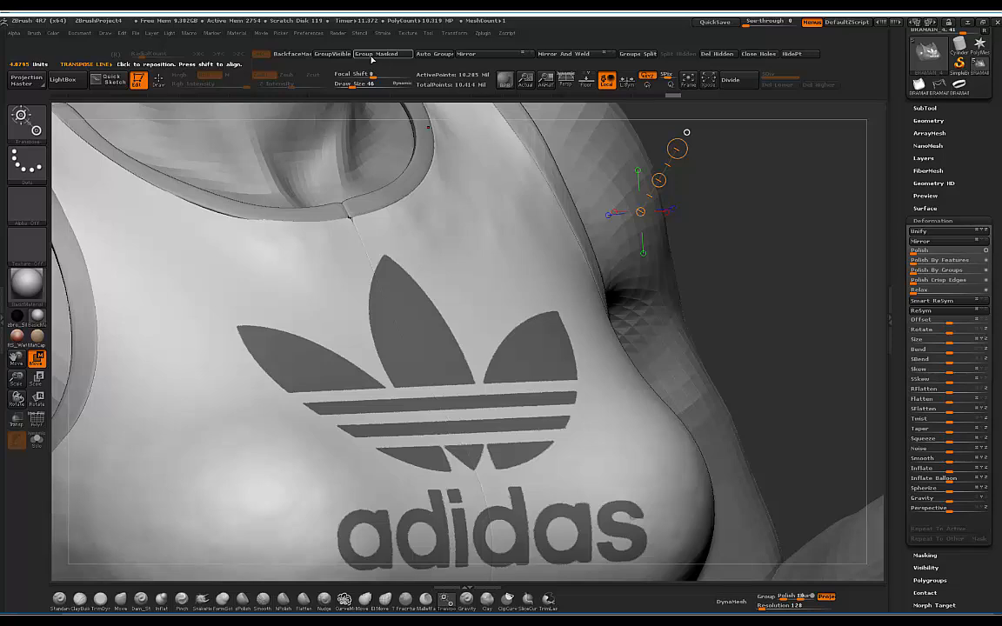
key(ctrl+i)
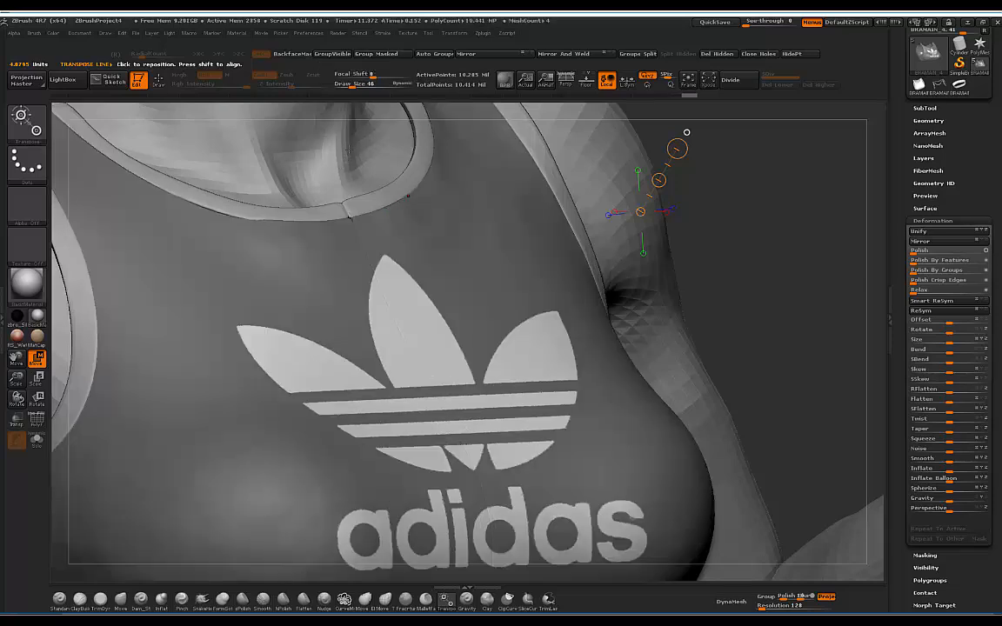
click(42, 421)
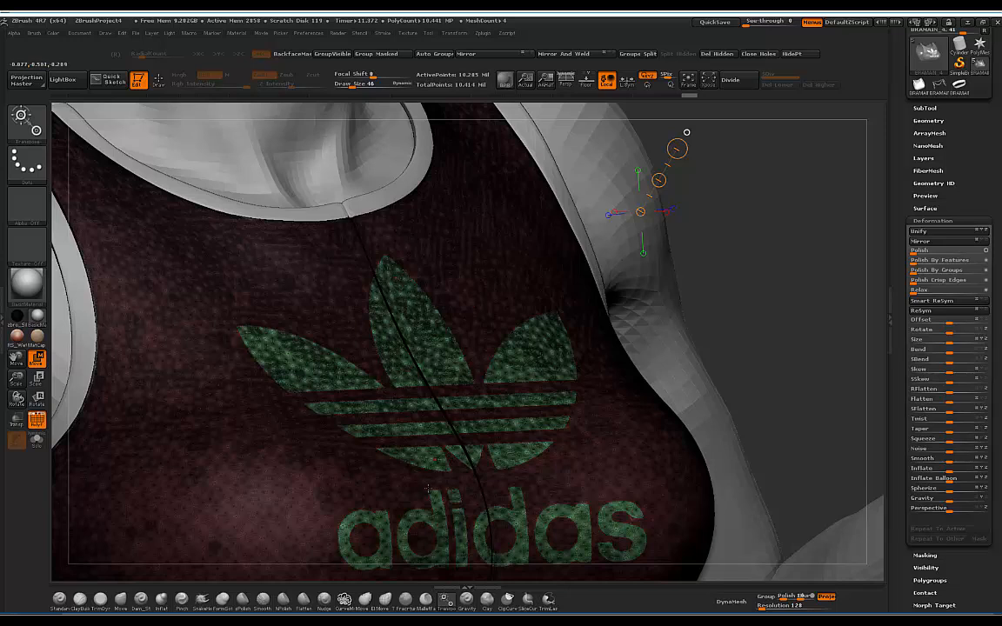
drag(423, 366, 455, 313)
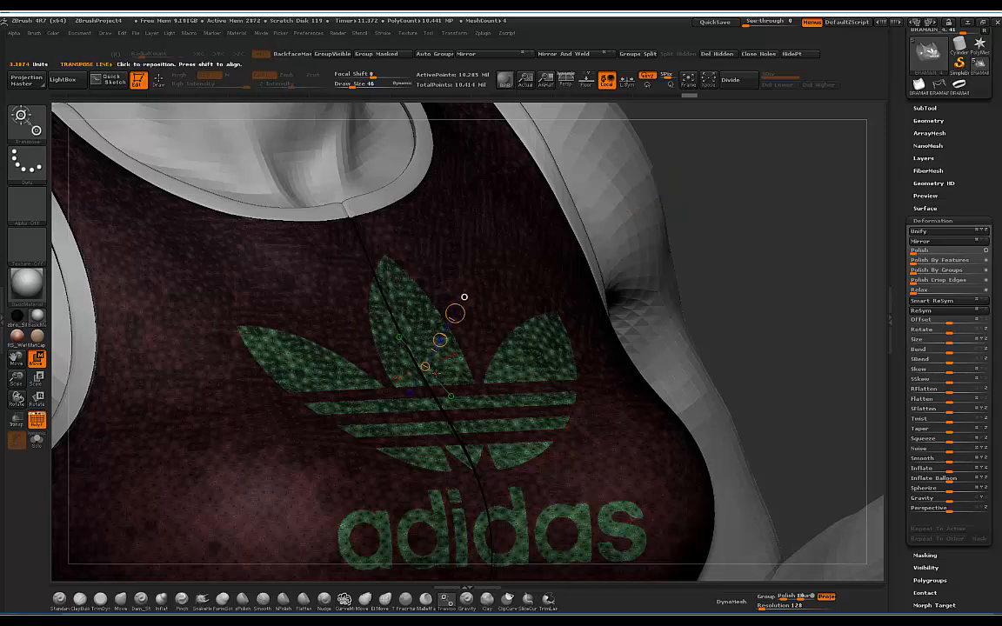
click(38, 420)
drag(763, 227, 822, 242)
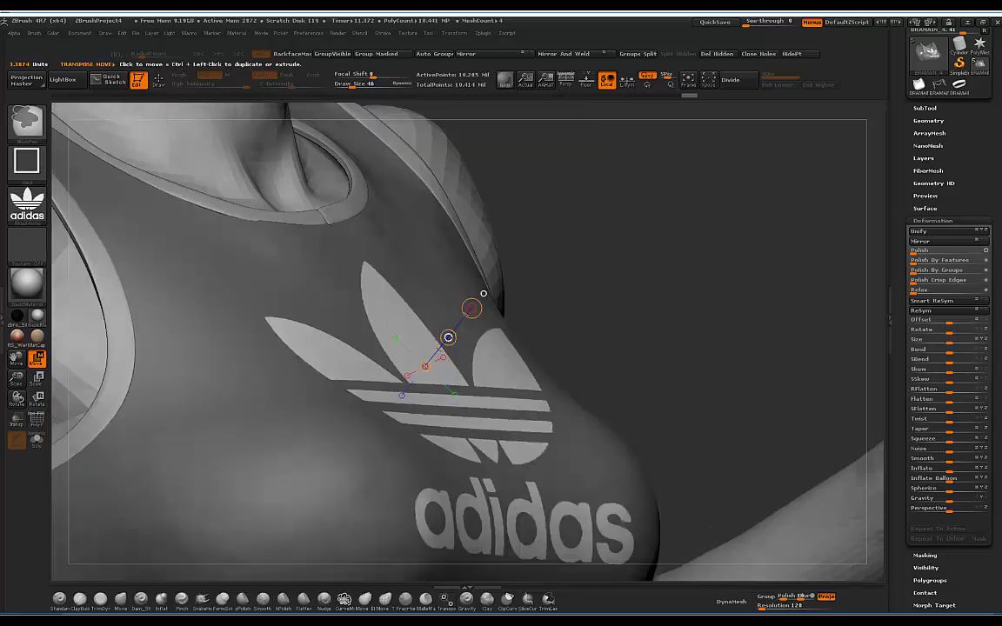
ctrl+shift+click(450, 334)
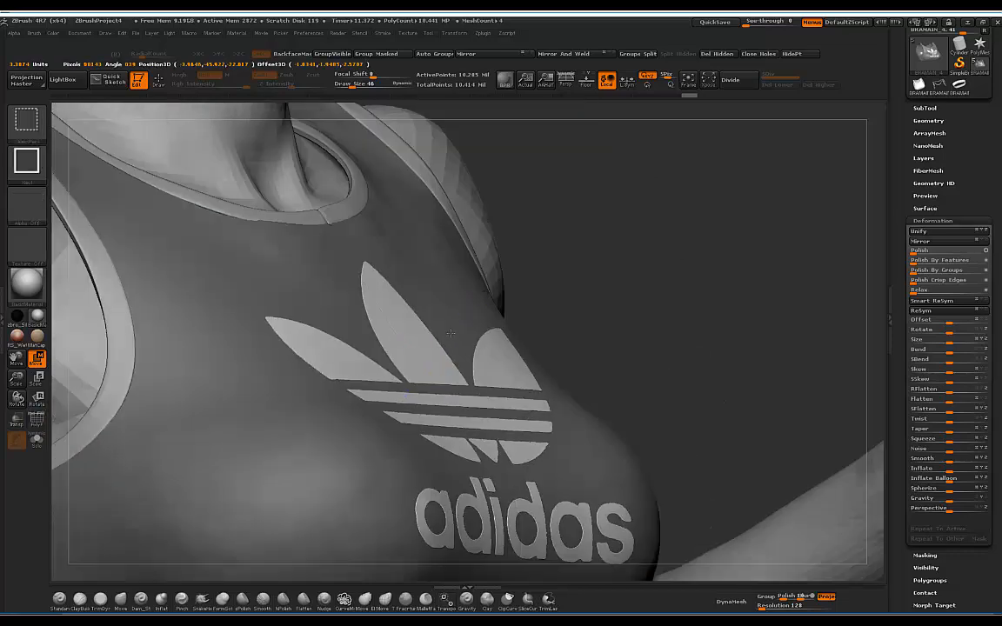
Step: Extrude the logo into thicker relief, nudge it into place, and return to the Standard brush
key(ctrl+shift+z)
key(ctrl+shift+z)
key(ctrl+shift+z)
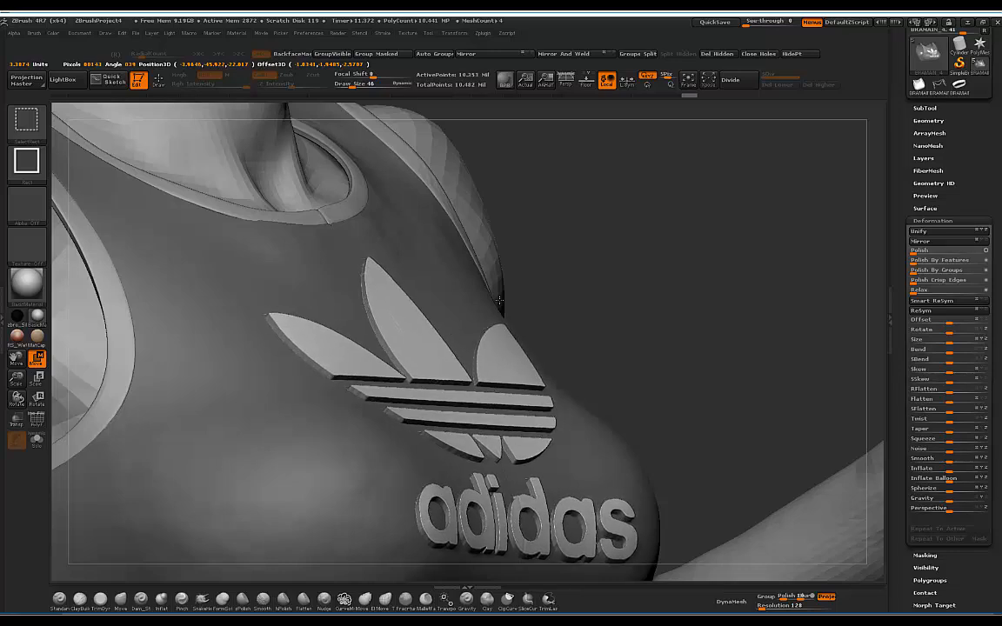
key(w)
drag(712, 259, 701, 233)
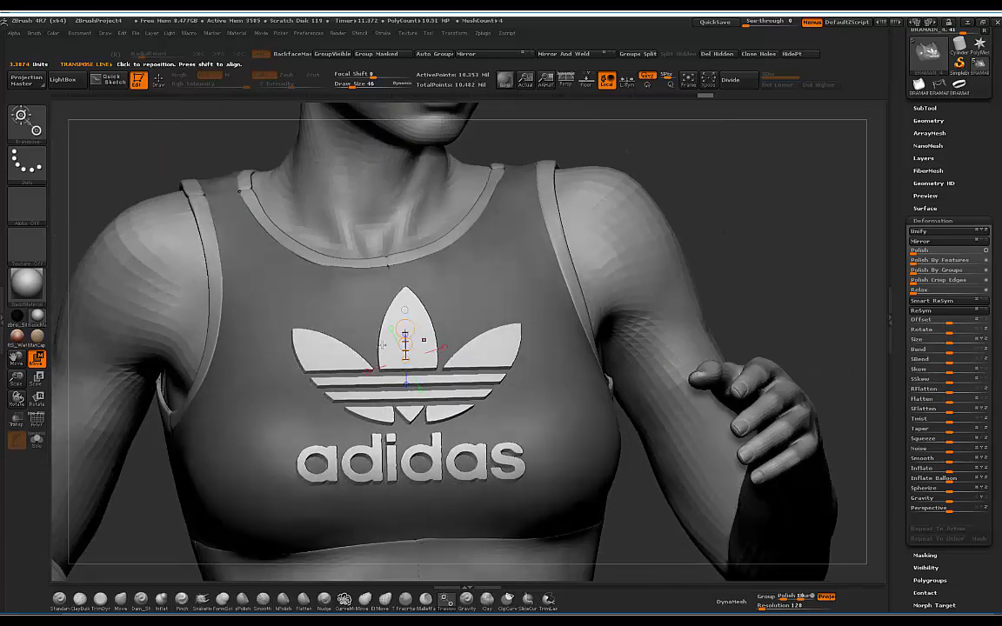
drag(404, 344, 407, 340)
drag(644, 157, 808, 182)
key(shift+f)
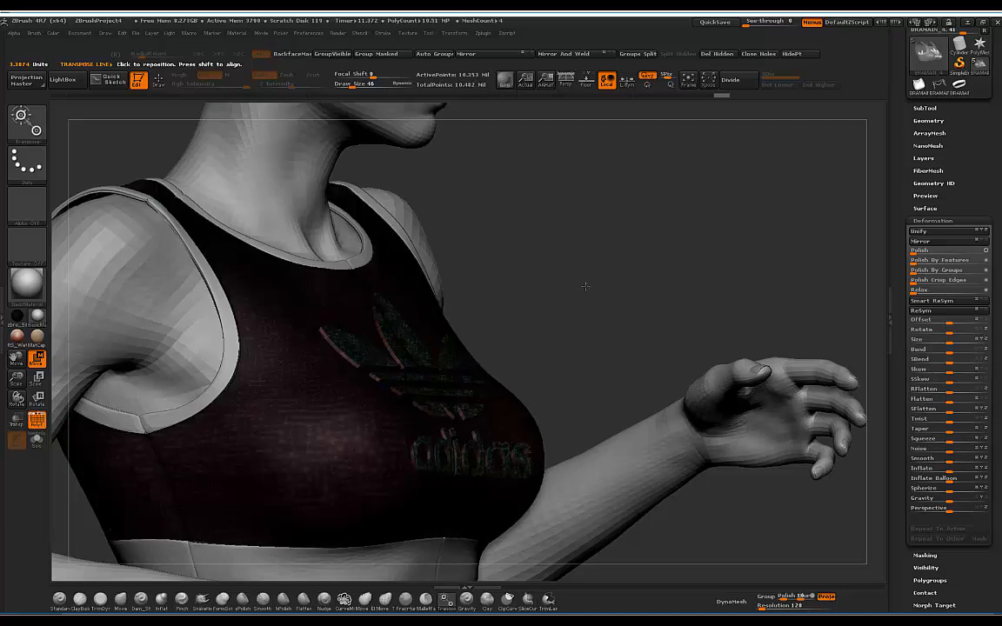
ctrl+right_drag(347, 323, 426, 435)
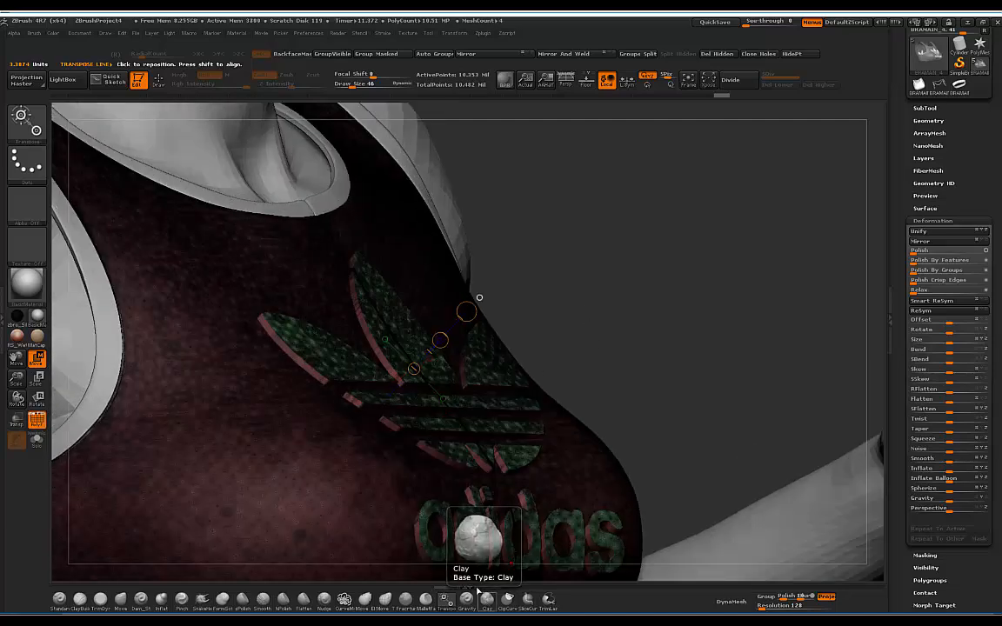
click(59, 598)
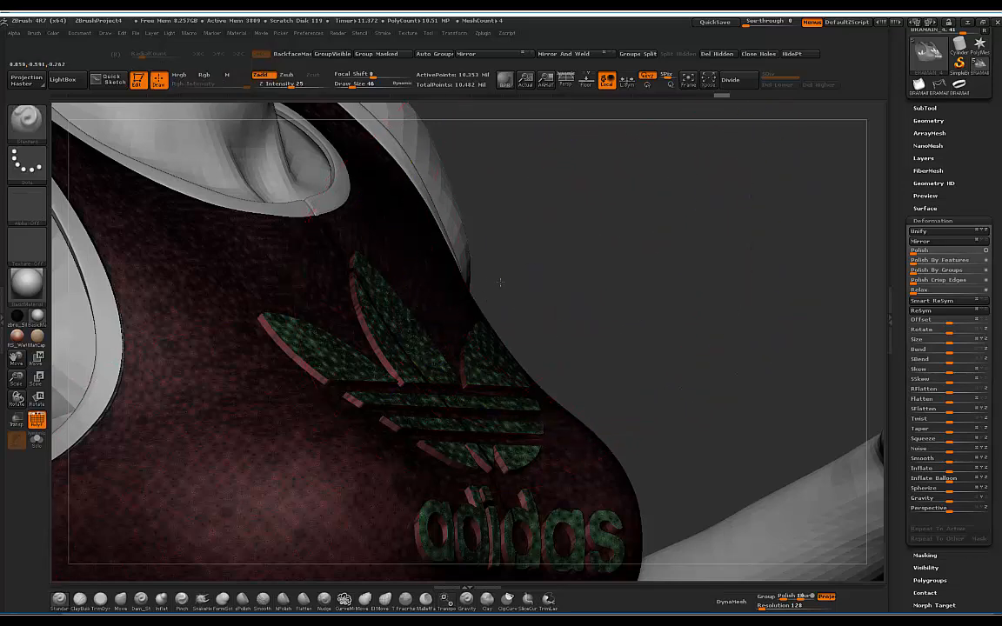
drag(500, 281, 417, 291)
Step: Isolate the logo polygroup and delete the hidden leftover shirt surface from the logo part
key(shift+f)
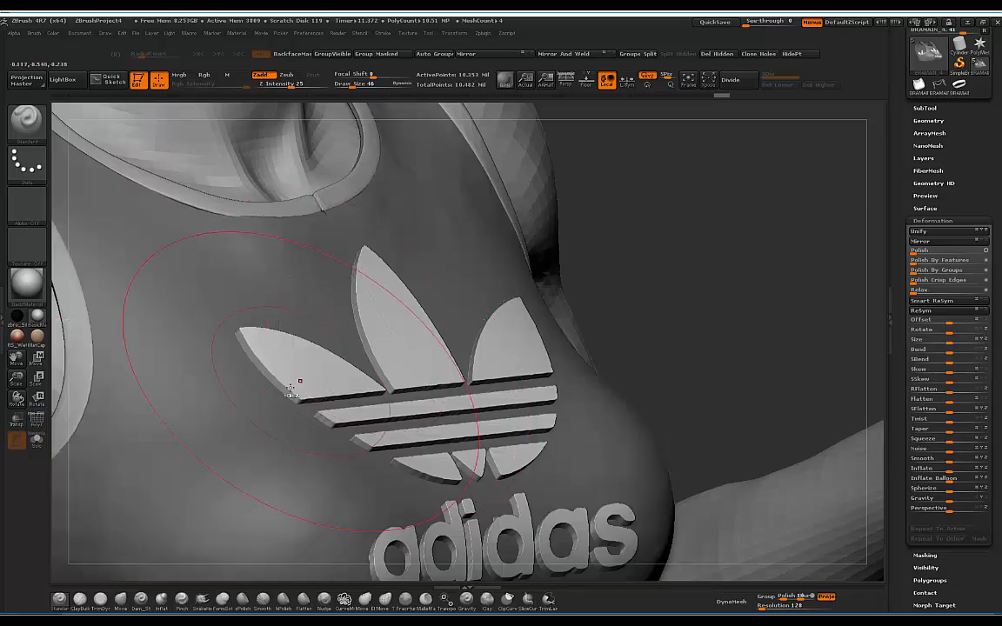
ctrl+shift+click(323, 366)
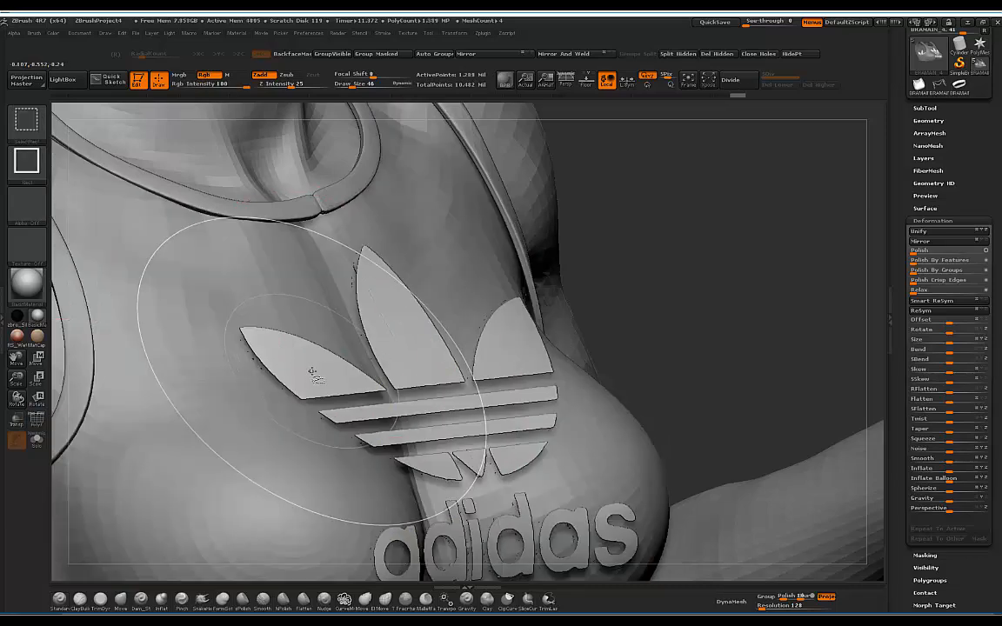
drag(639, 269, 570, 195)
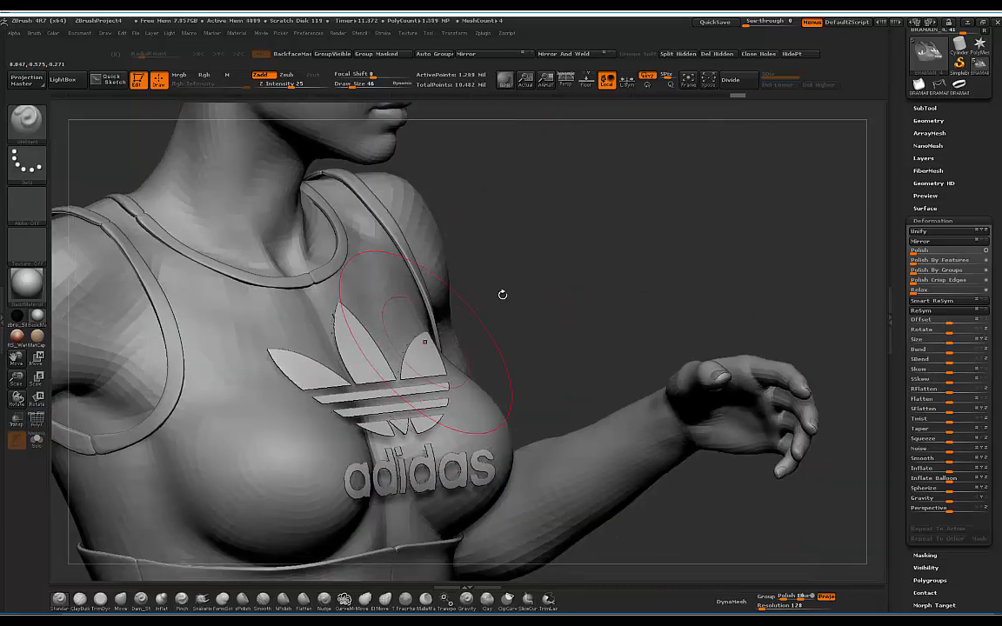
mouse_move(639, 248)
mouse_down()
mouse_move(575, 262)
mouse_move(657, 248)
mouse_move(665, 217)
mouse_up()
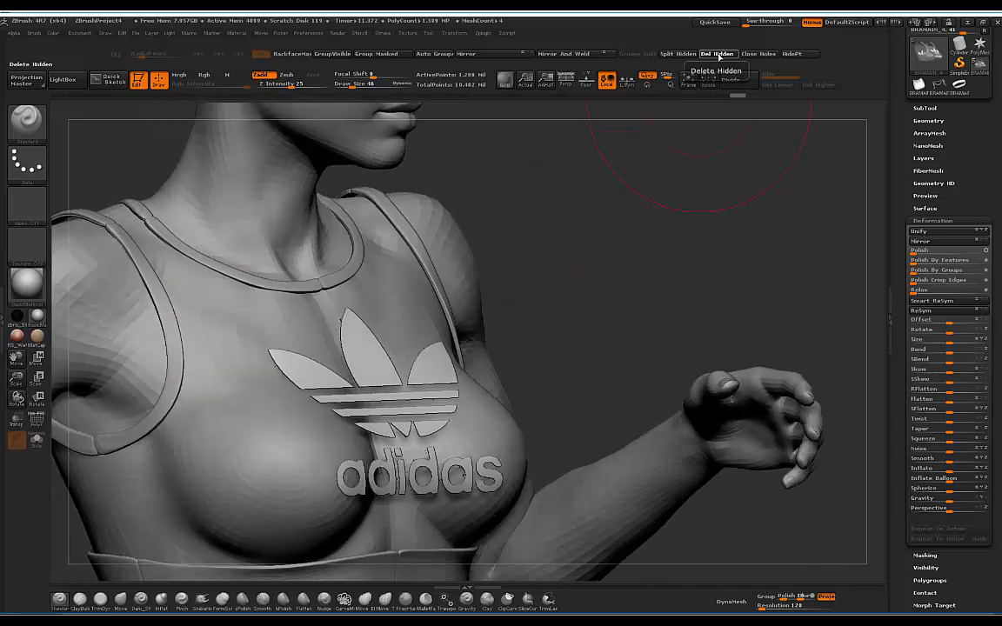
click(718, 55)
Step: Solo the logo subtool to inspect the two logos on their own
click(922, 108)
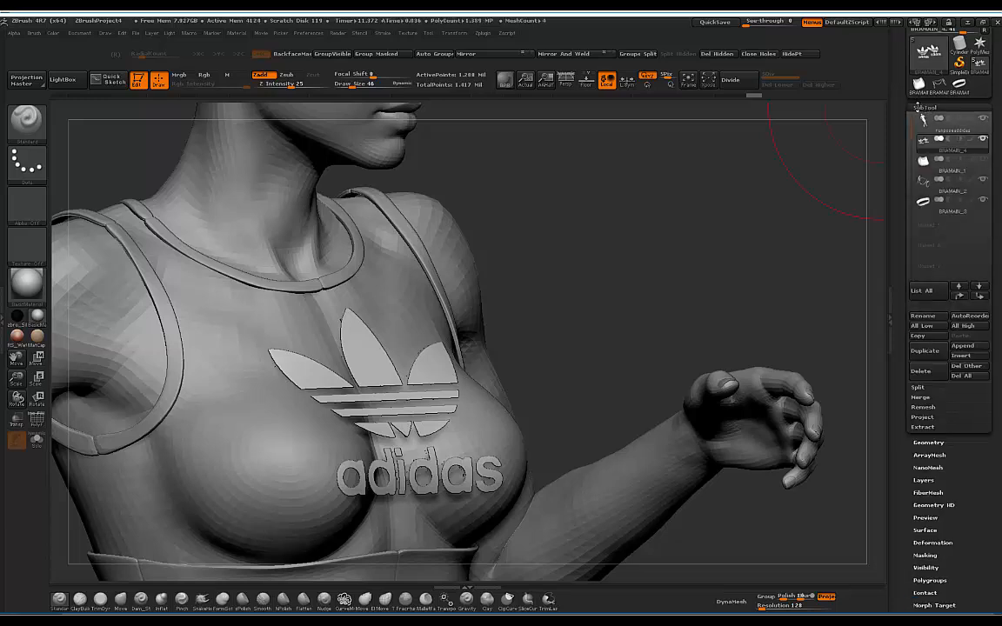
mouse_move(722, 198)
mouse_down()
mouse_move(666, 222)
mouse_move(590, 230)
mouse_move(738, 196)
mouse_move(592, 217)
mouse_move(608, 219)
mouse_up()
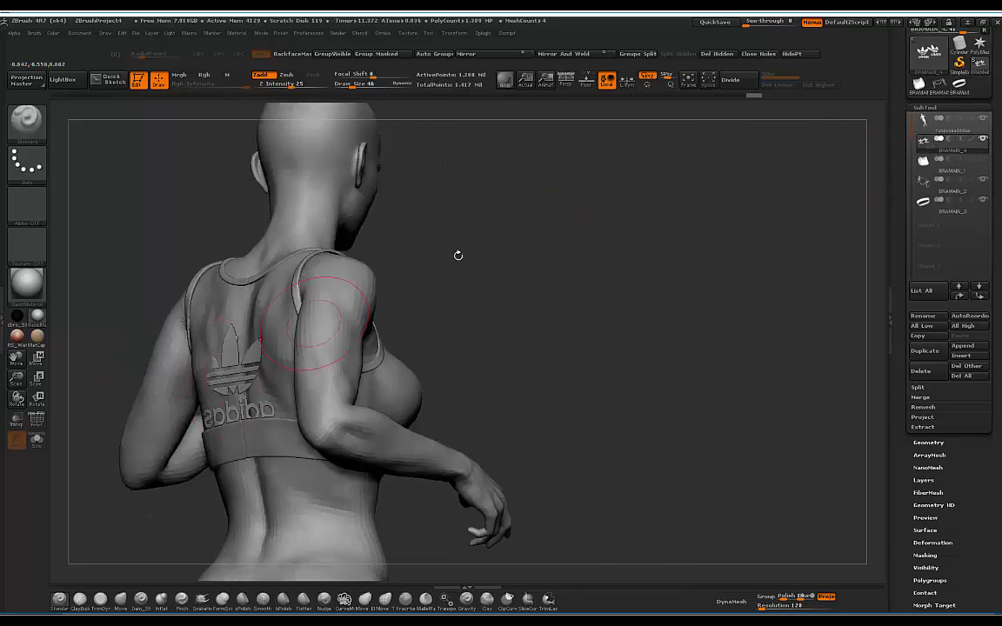
drag(458, 255, 438, 261)
click(39, 446)
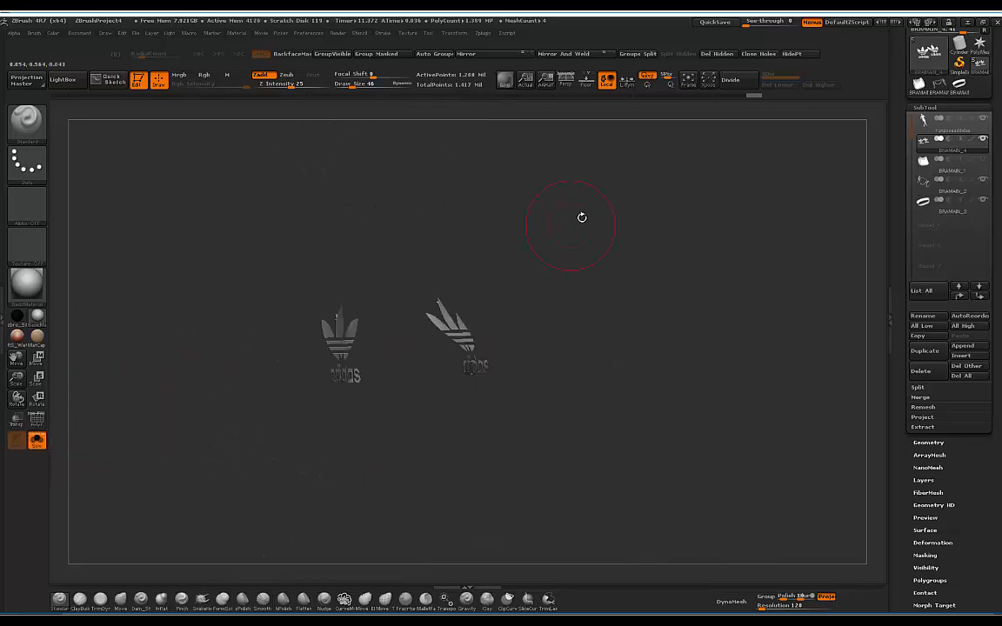
mouse_move(581, 216)
mouse_down()
mouse_move(559, 216)
mouse_move(580, 214)
mouse_up()
Step: With the adidas alpha stamp off, rectangle-mask the left logo and group it separately
key(ctrl)
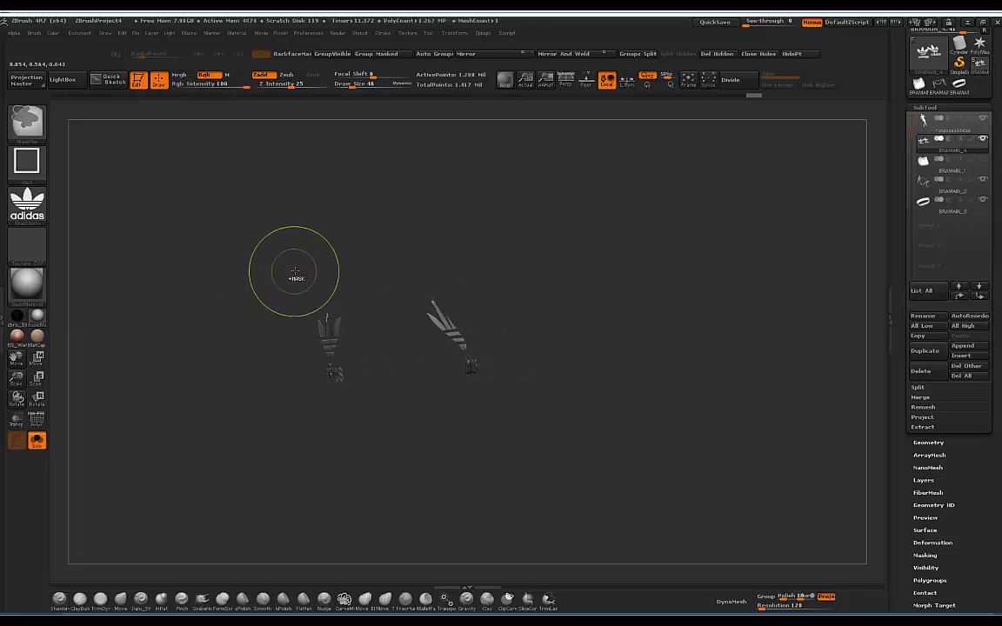
ctrl+drag(275, 261, 394, 416)
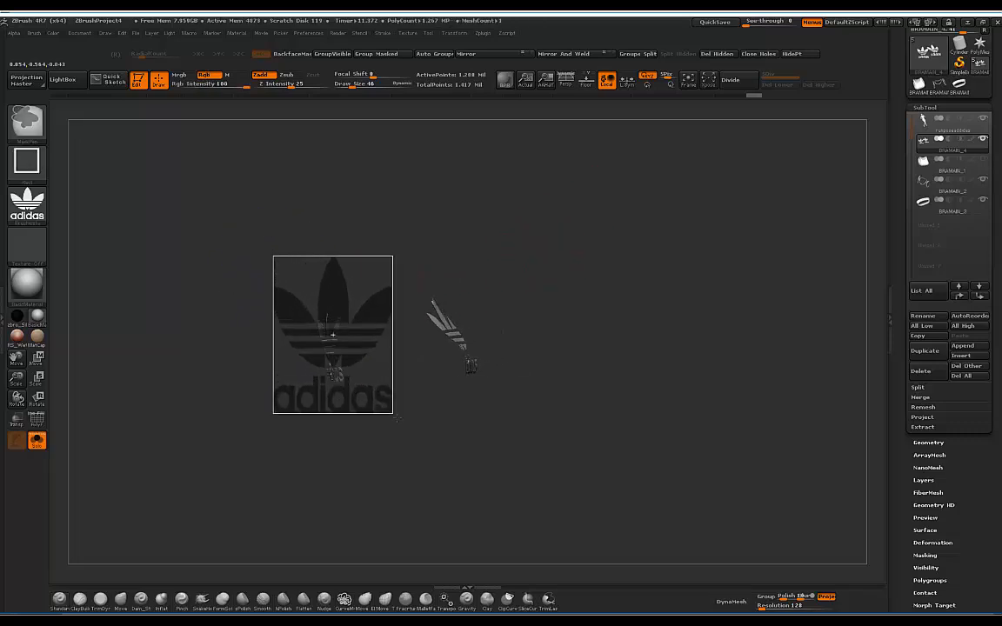
click(27, 204)
click(81, 213)
mouse_move(279, 256)
ctrl+mouse_down()
mouse_move(355, 402)
mouse_move(344, 375)
ctrl+mouse_up()
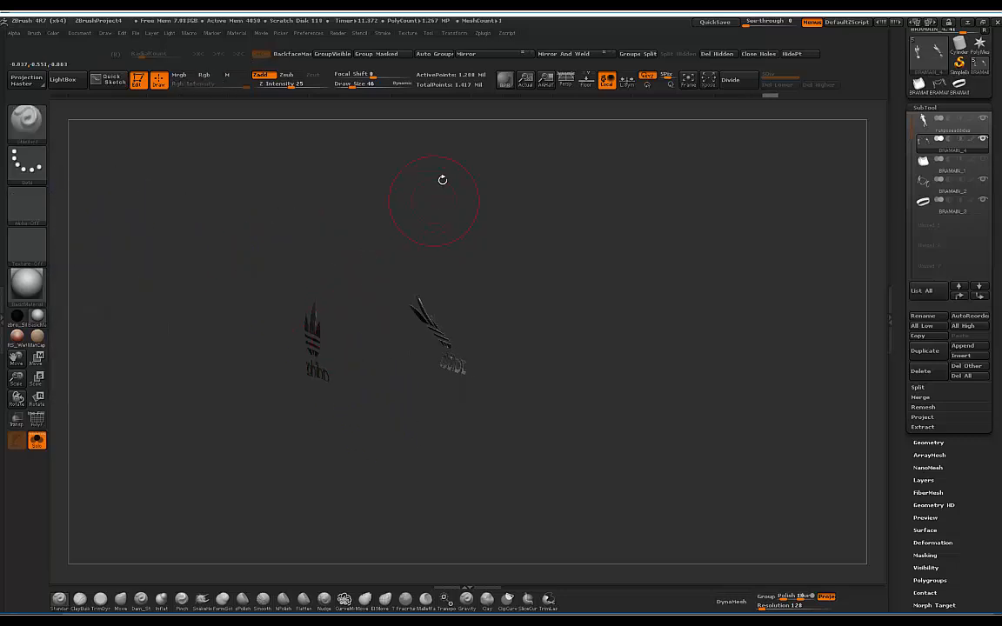
click(356, 55)
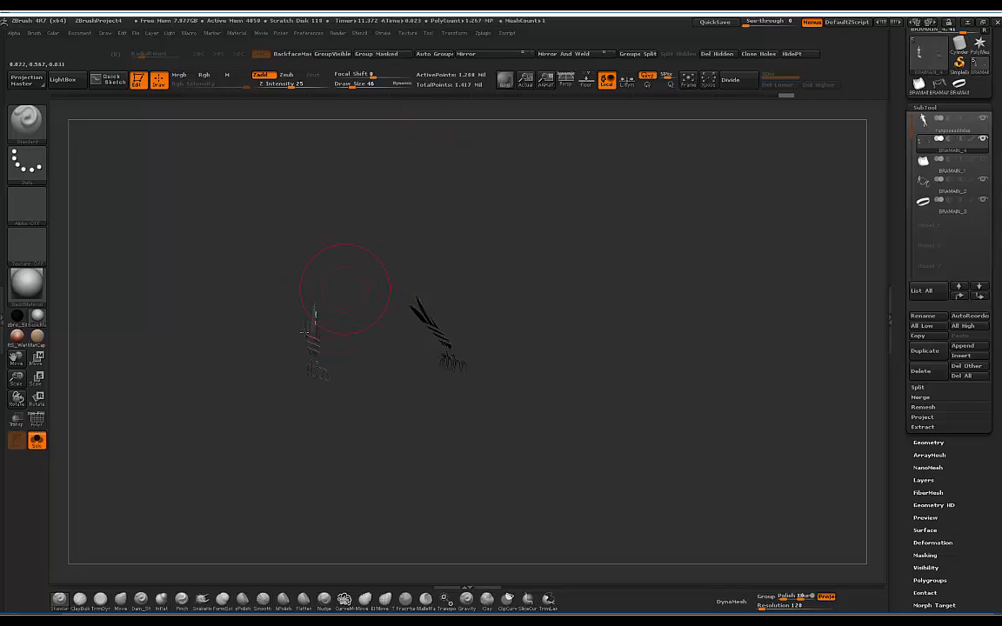
click(39, 421)
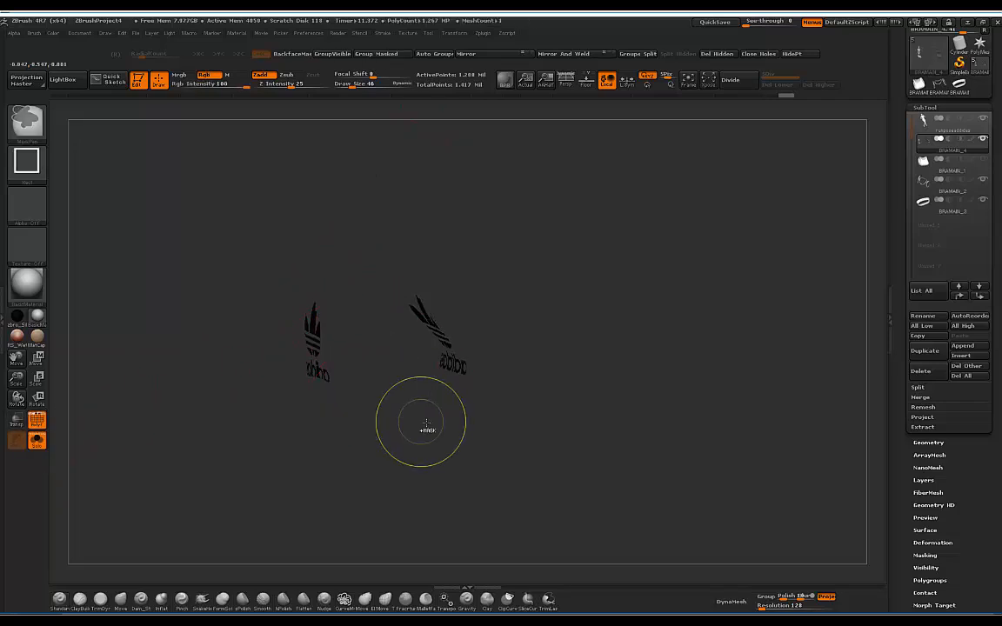
Step: Re-mask the left logo from a frontal view and give it a new polygroup
alt+drag(389, 406, 483, 532)
alt+drag(329, 435, 436, 357)
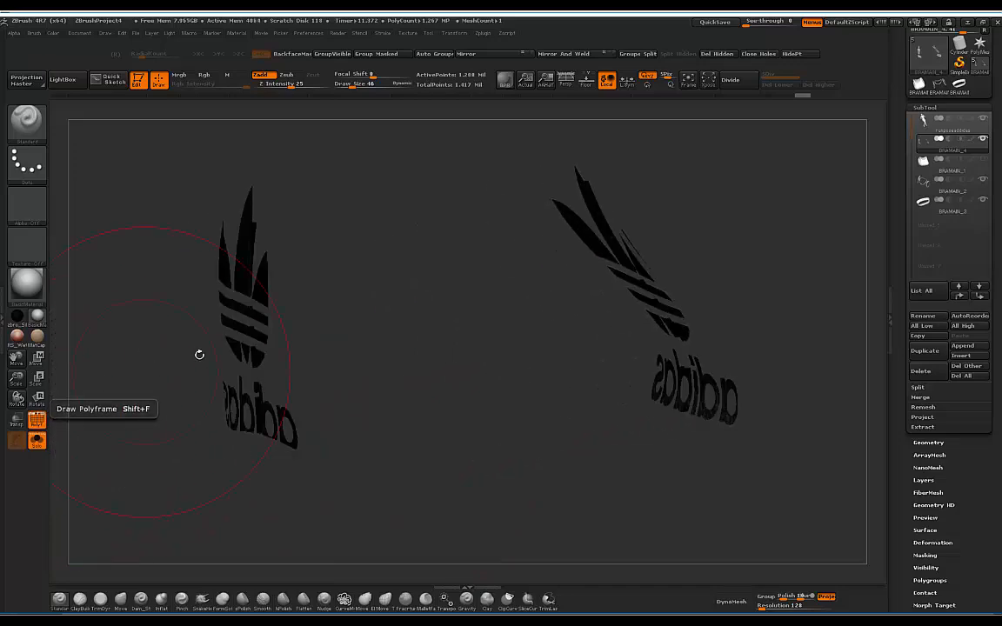
drag(199, 351, 417, 304)
mouse_move(498, 309)
mouse_down()
mouse_move(444, 356)
mouse_move(405, 426)
mouse_up()
ctrl+drag(466, 495, 201, 155)
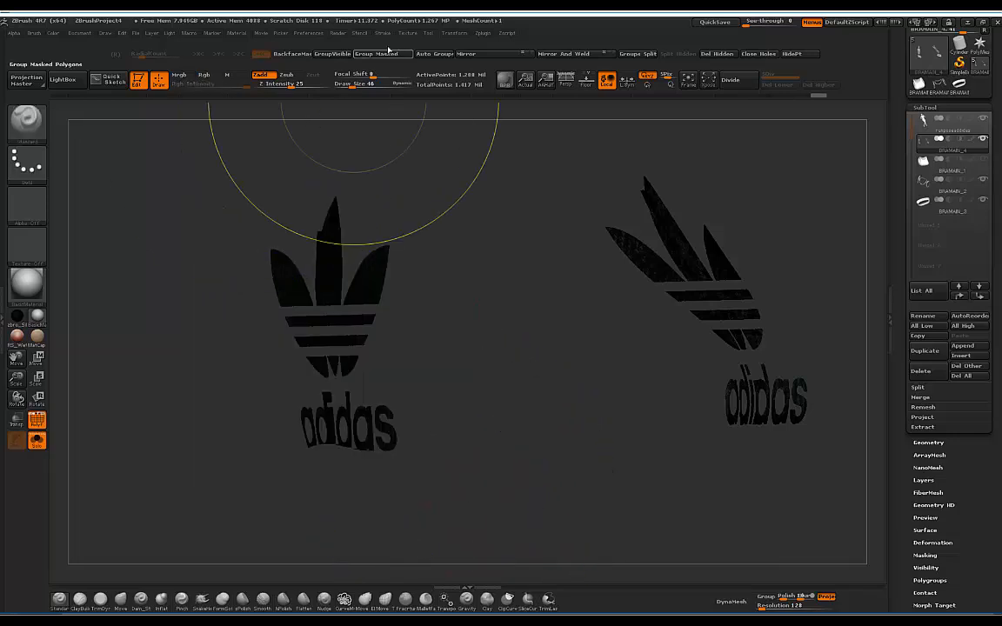
click(372, 58)
Step: Check the logos edge-on and from behind, then re-mask and regroup the left logo
drag(447, 238, 430, 183)
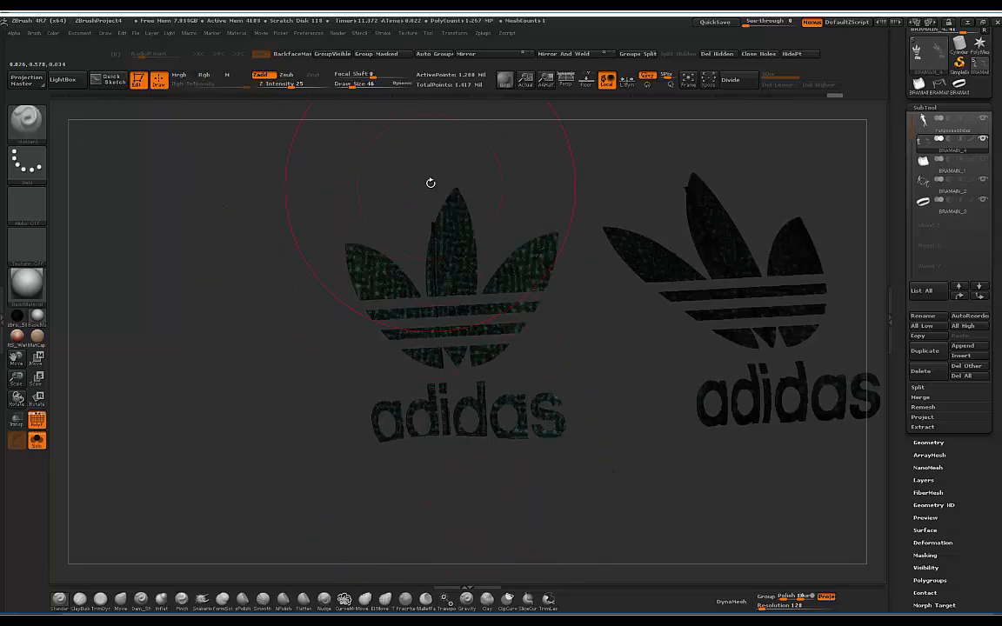
drag(569, 347, 520, 350)
drag(435, 344, 697, 249)
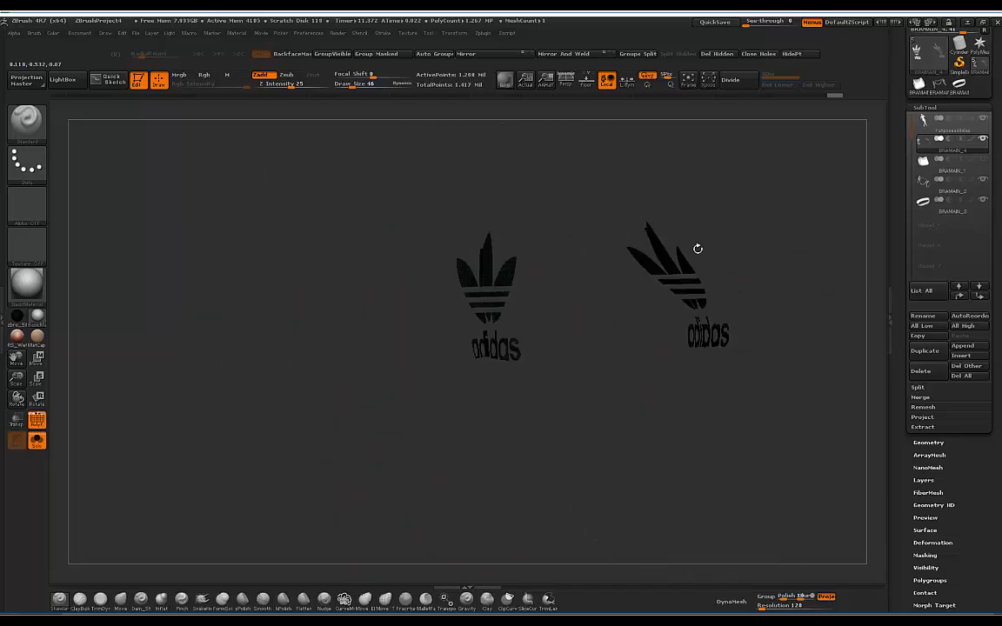
mouse_move(584, 402)
ctrl+mouse_down()
mouse_move(536, 320)
mouse_move(405, 193)
ctrl+mouse_up()
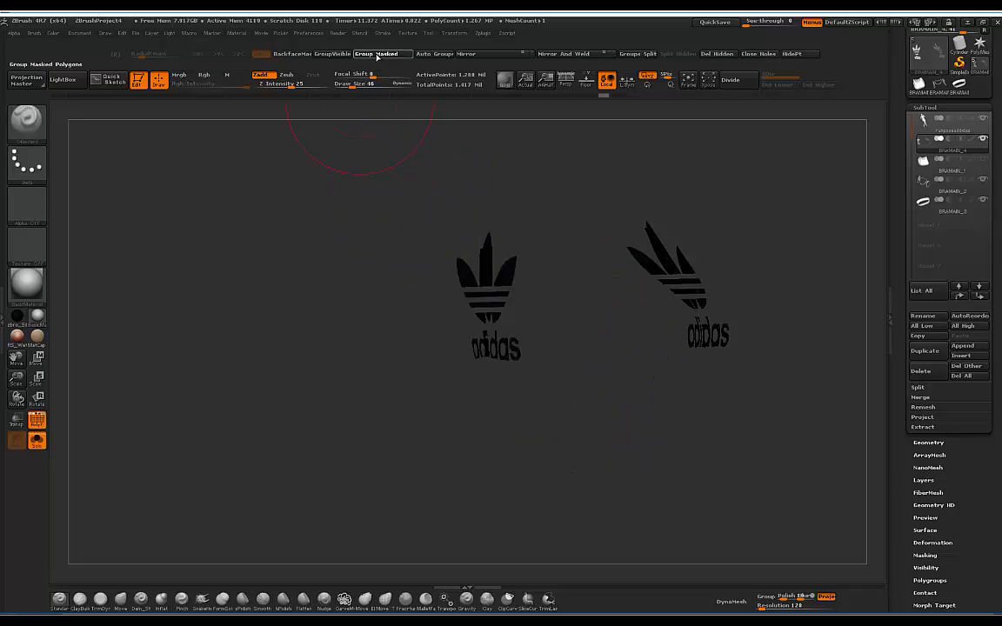
click(377, 54)
Step: Keep only the blue logo, delete the hidden duplicate, and turn Solo off
mouse_move(559, 217)
alt+mouse_down()
mouse_move(491, 291)
mouse_move(454, 309)
mouse_move(459, 293)
mouse_move(463, 322)
mouse_move(418, 329)
mouse_move(450, 310)
mouse_move(469, 315)
alt+mouse_up()
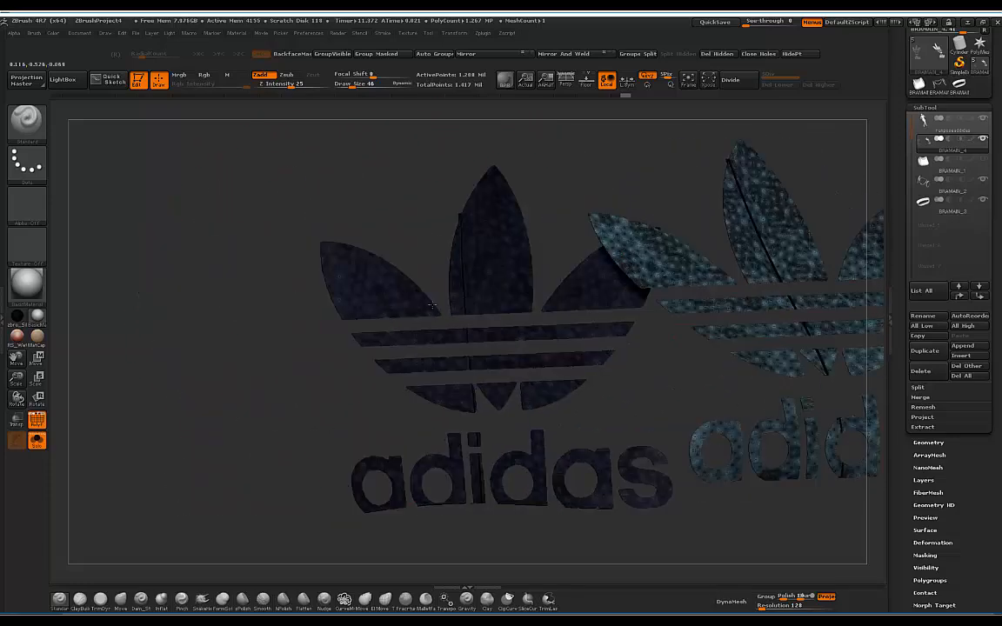
ctrl+shift+click(380, 300)
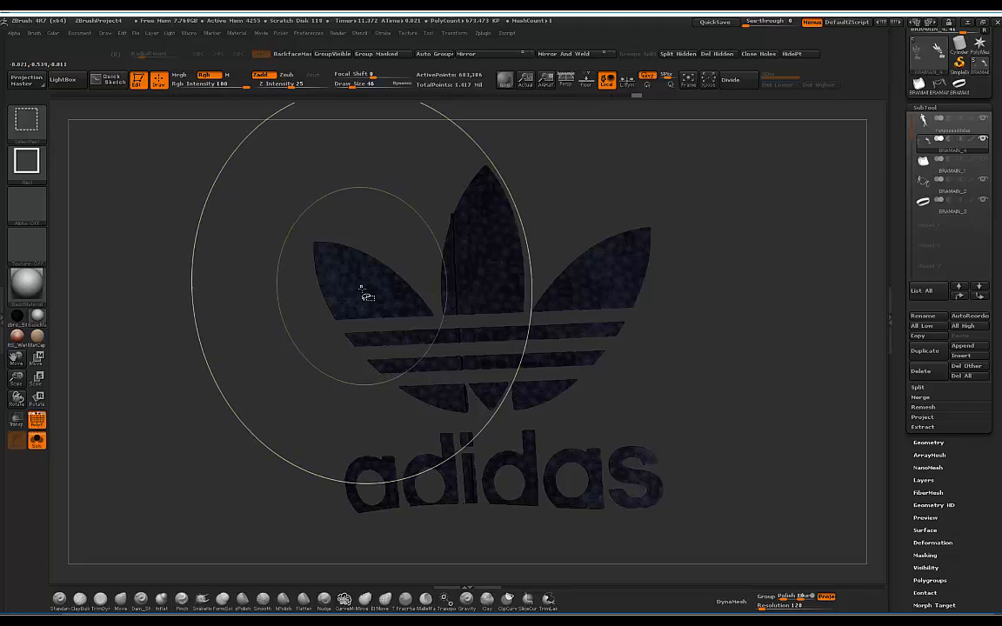
ctrl+shift+click(372, 294)
alt+drag(520, 351, 530, 285)
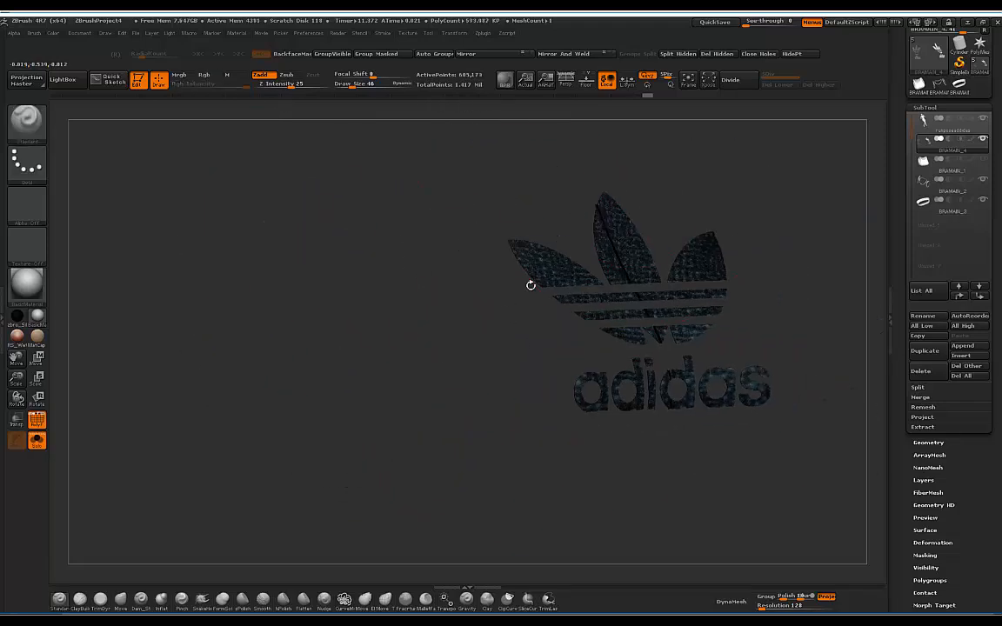
click(716, 57)
mouse_move(719, 201)
mouse_down()
mouse_move(697, 217)
mouse_move(708, 198)
mouse_move(671, 181)
mouse_move(652, 210)
mouse_move(661, 212)
mouse_up()
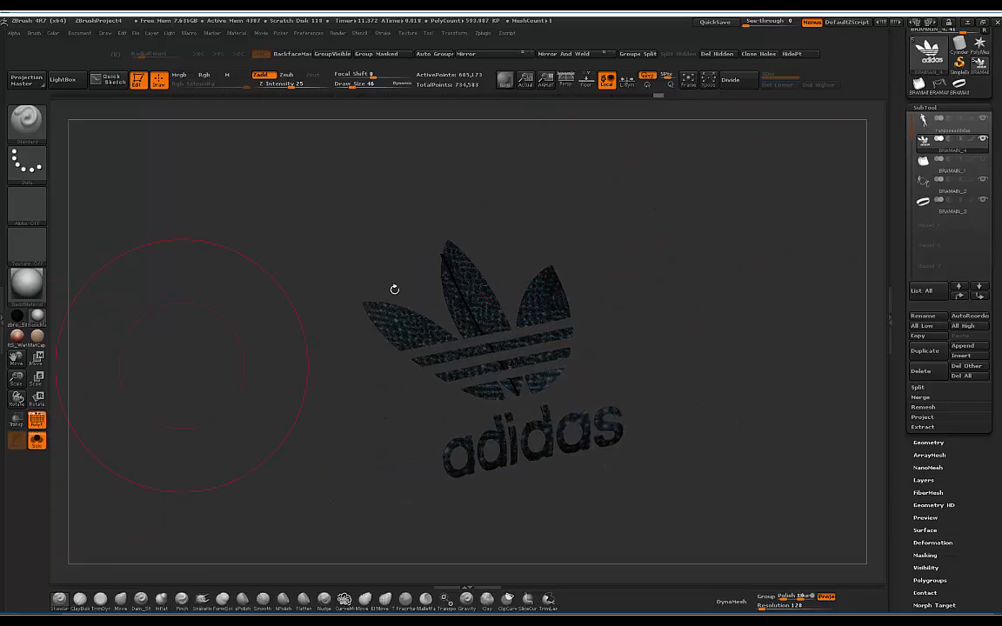
click(37, 440)
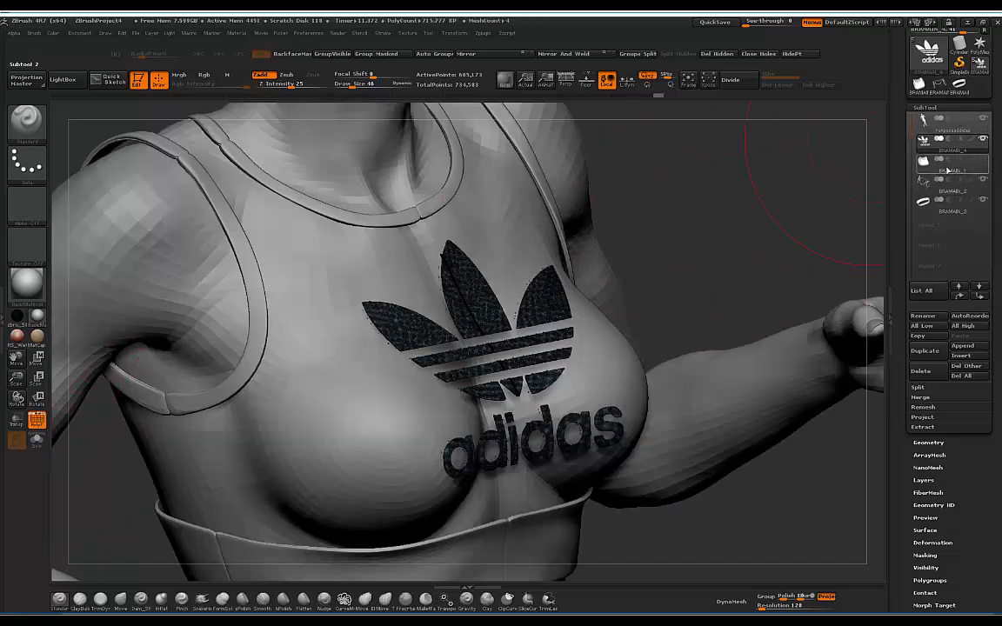
Step: Hide the bra part, turn off Polyframe with Shift+F, and expand Tool > Geometry
mouse_move(978, 161)
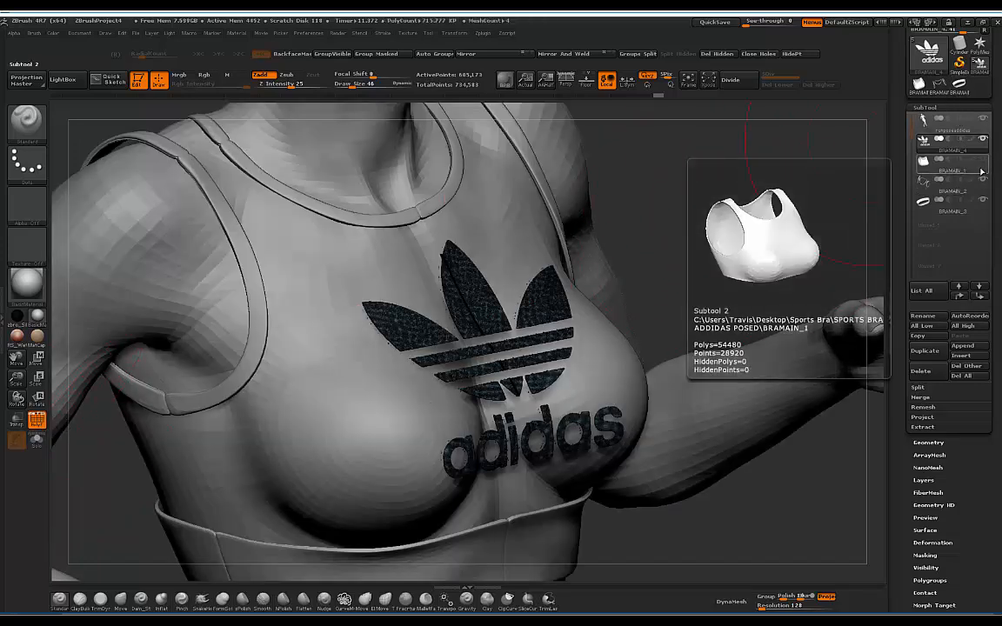
click(983, 162)
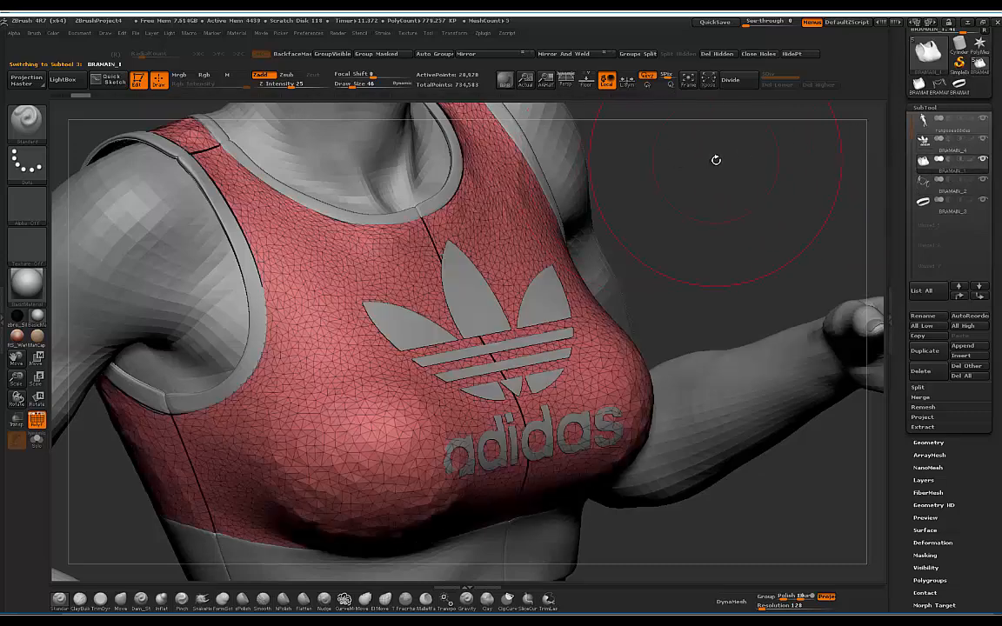
drag(716, 160, 51, 409)
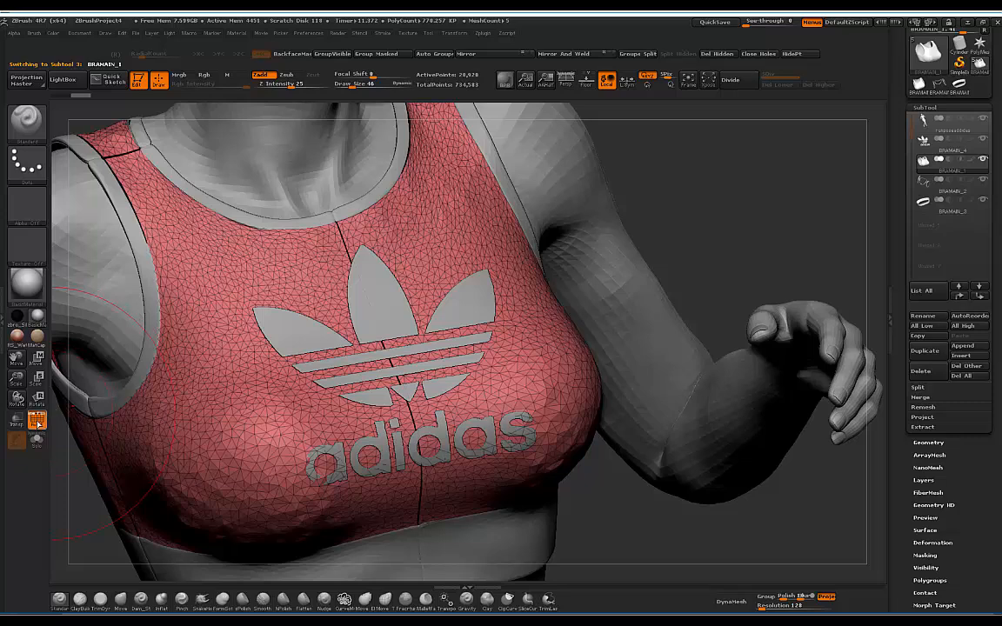
key(shift+f)
drag(765, 174, 656, 186)
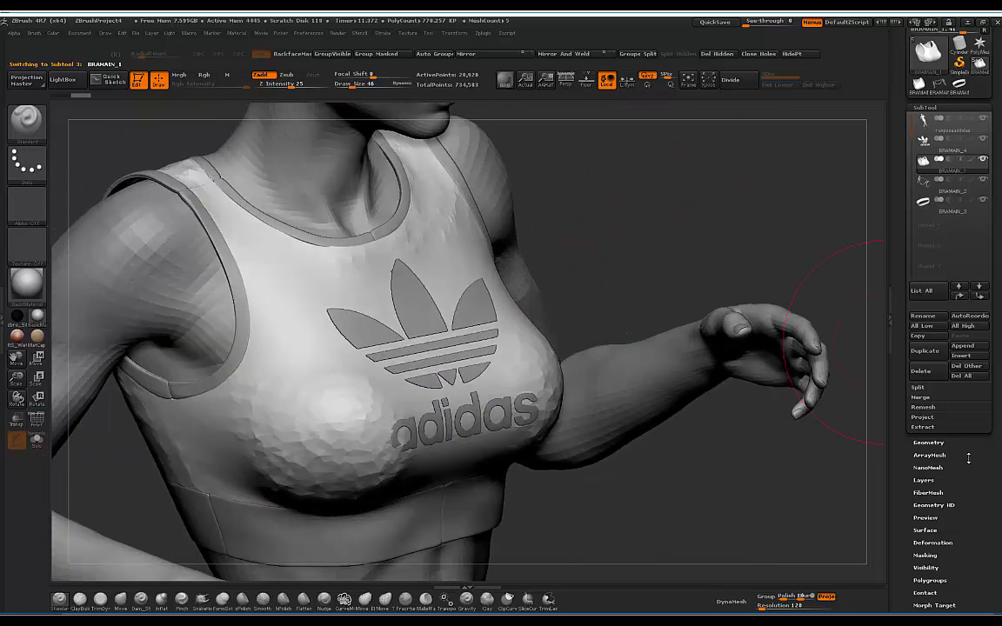
drag(598, 217, 786, 286)
click(929, 442)
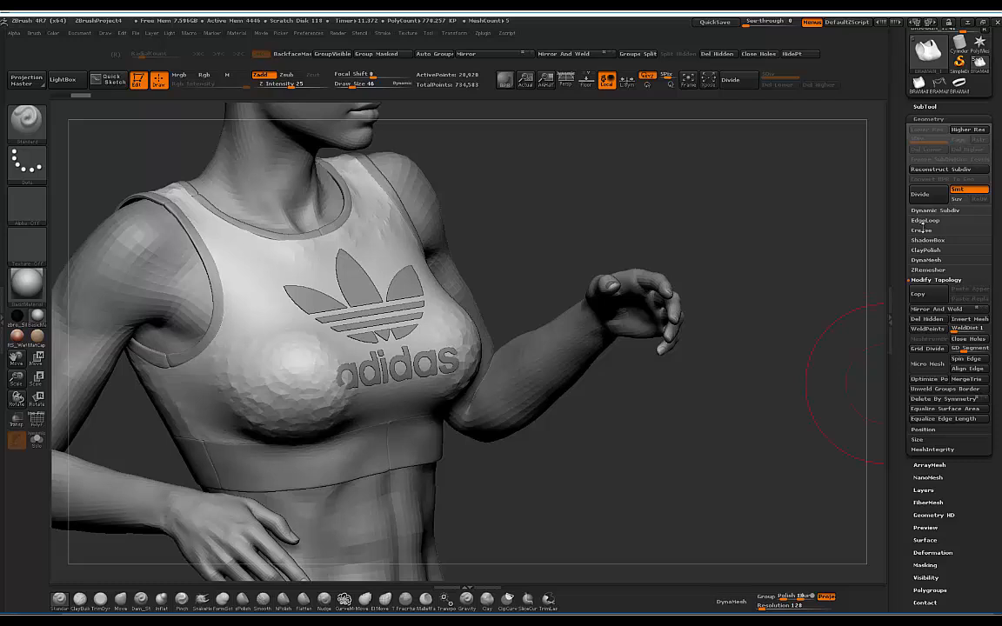
Step: Add GroupsLoops to the bra body (28,020 to 33,688 points), then make the adidas logo active
click(924, 222)
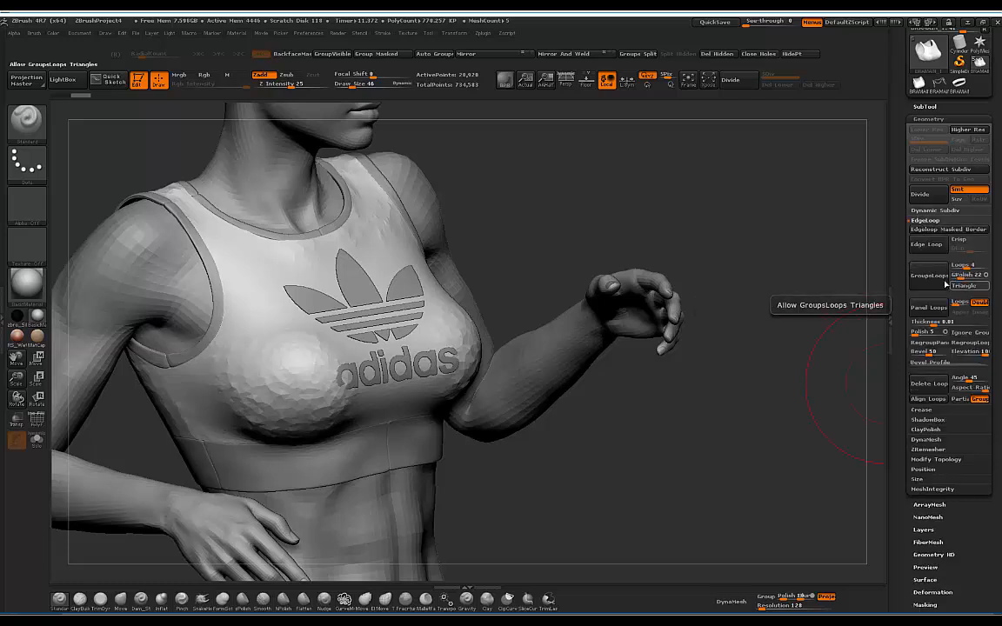
click(925, 279)
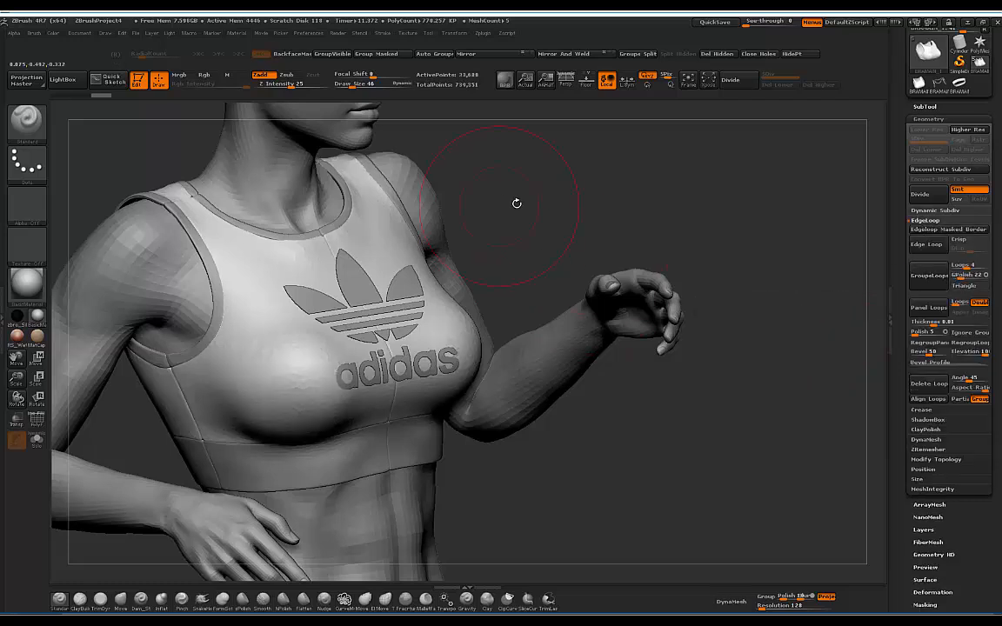
mouse_move(581, 200)
mouse_down()
mouse_move(560, 181)
mouse_move(539, 209)
mouse_move(476, 196)
mouse_move(518, 208)
mouse_move(509, 208)
mouse_up()
alt+drag(448, 229, 454, 291)
alt+click(349, 298)
drag(495, 233, 417, 244)
Step: Try rotating and moving the logo with Transpose, then undo so it lies flat and complete
key(w)
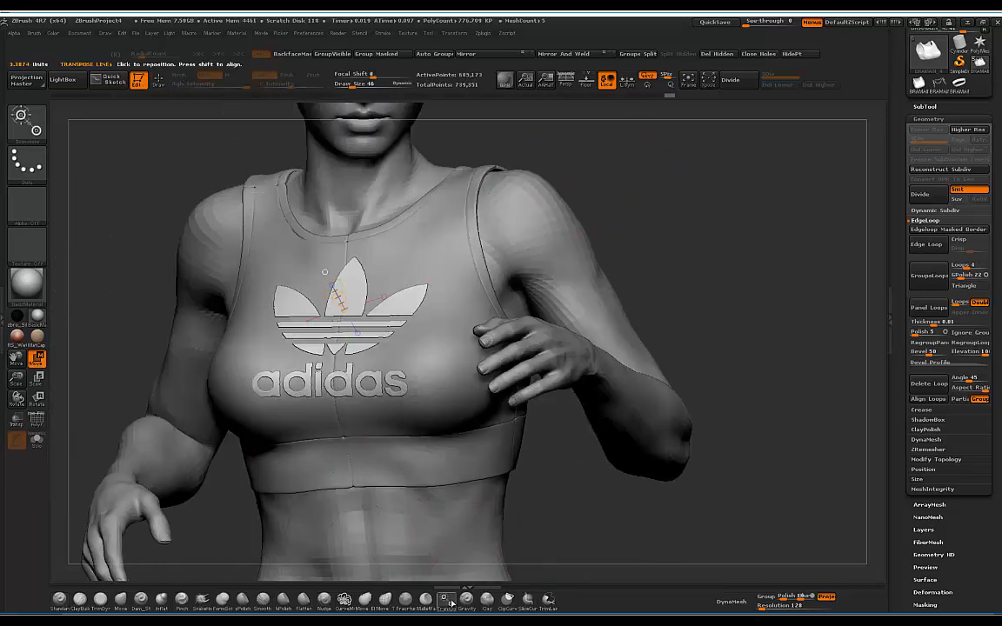
key(r)
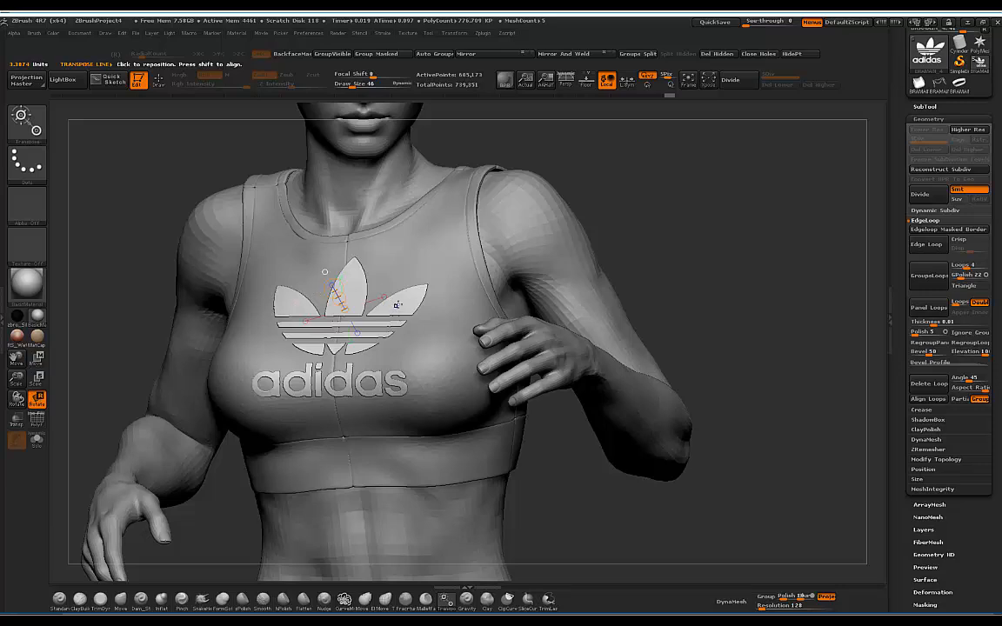
shift+drag(397, 304, 425, 302)
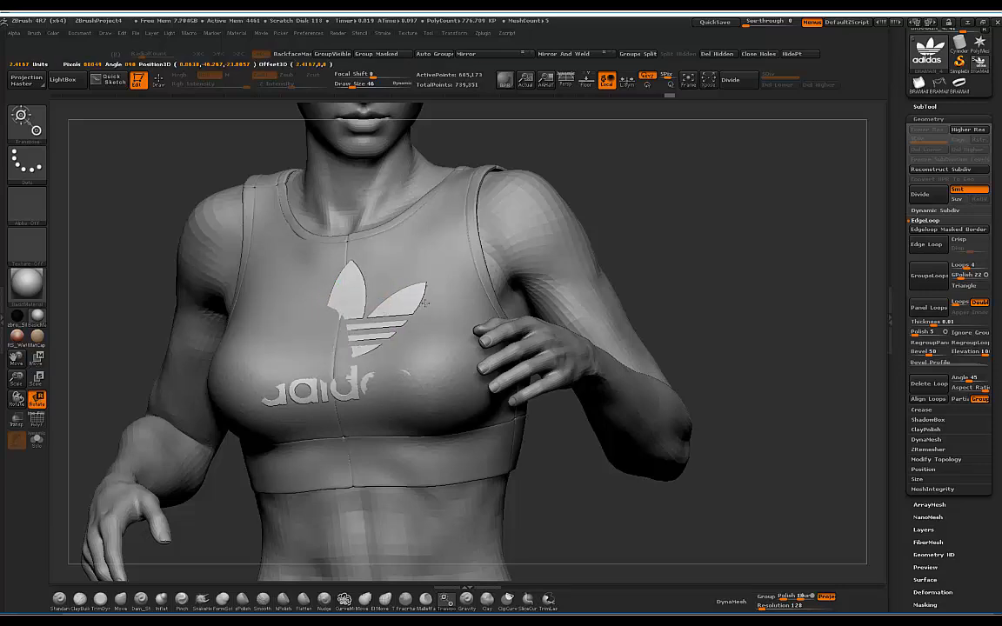
drag(111, 292, 265, 318)
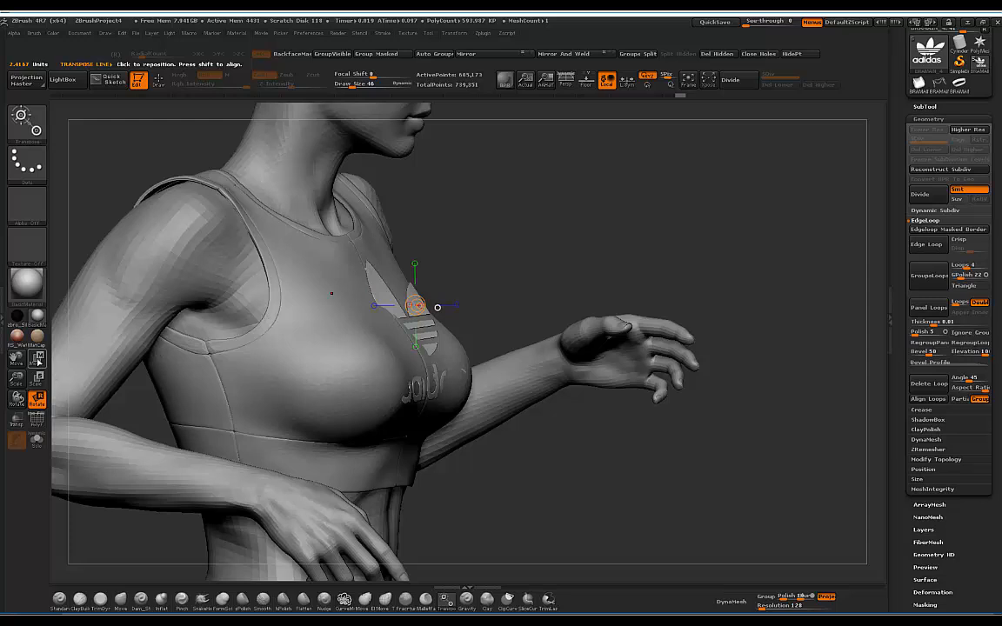
click(38, 360)
drag(492, 243, 532, 247)
drag(437, 338, 440, 295)
drag(680, 236, 581, 238)
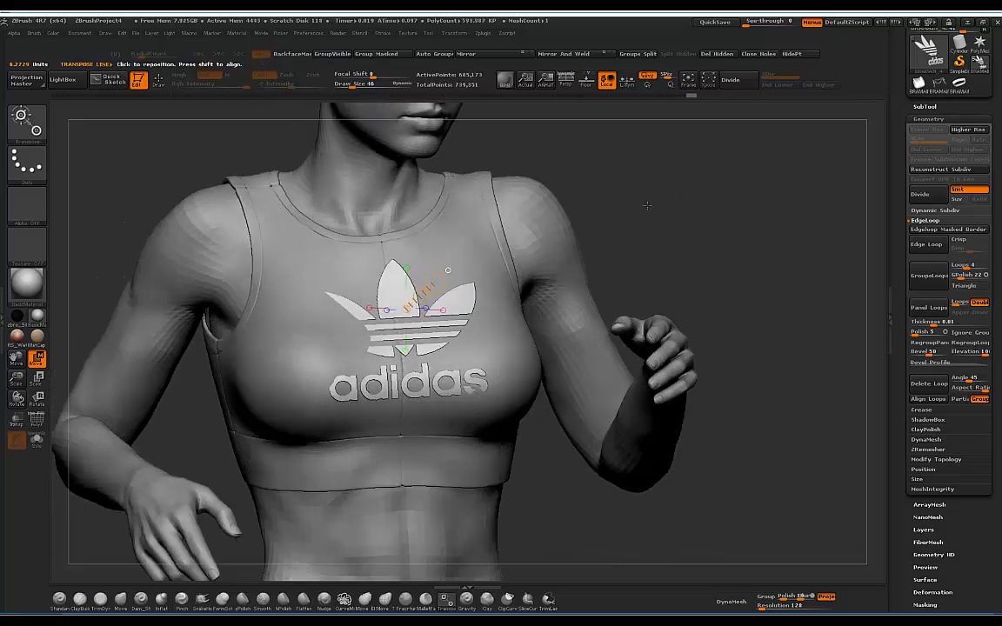
key(ctrl+z)
key(ctrl+z)
drag(669, 193, 591, 256)
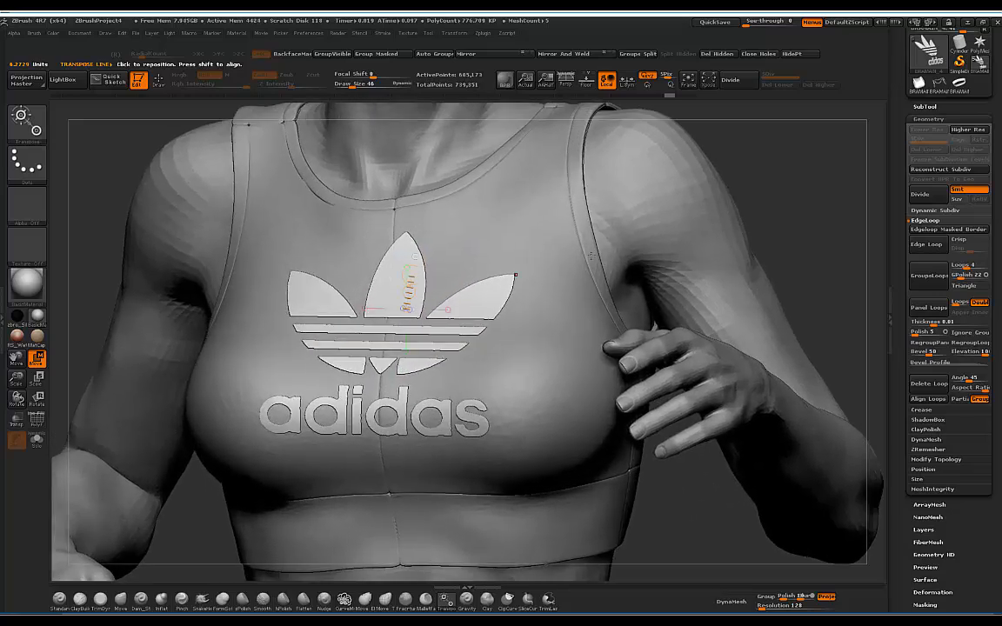
click(120, 600)
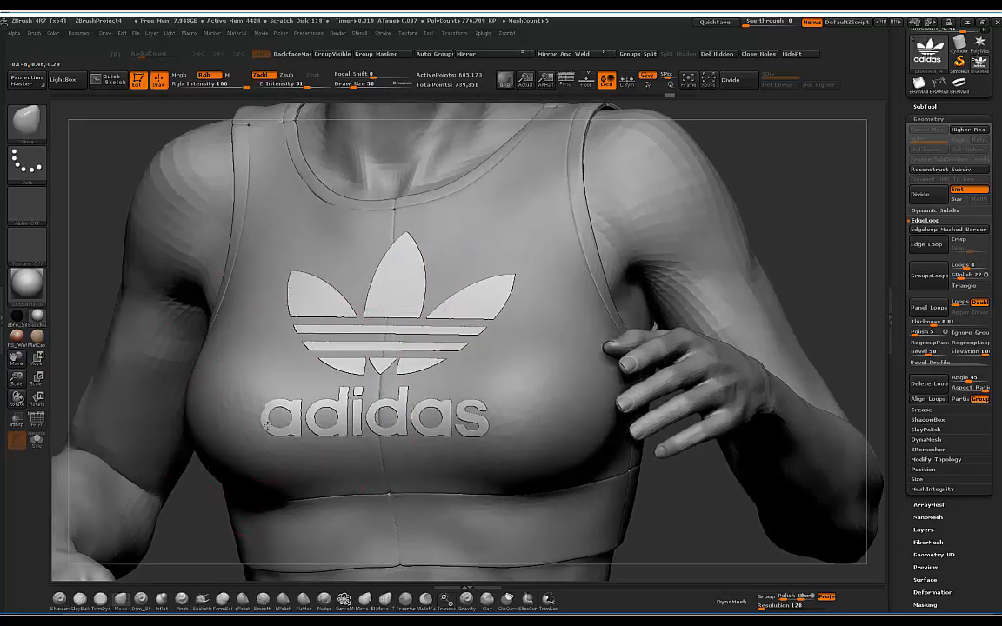
Step: Move the adidas logo slightly up and left onto the chest surface with Transpose
drag(742, 168, 481, 313)
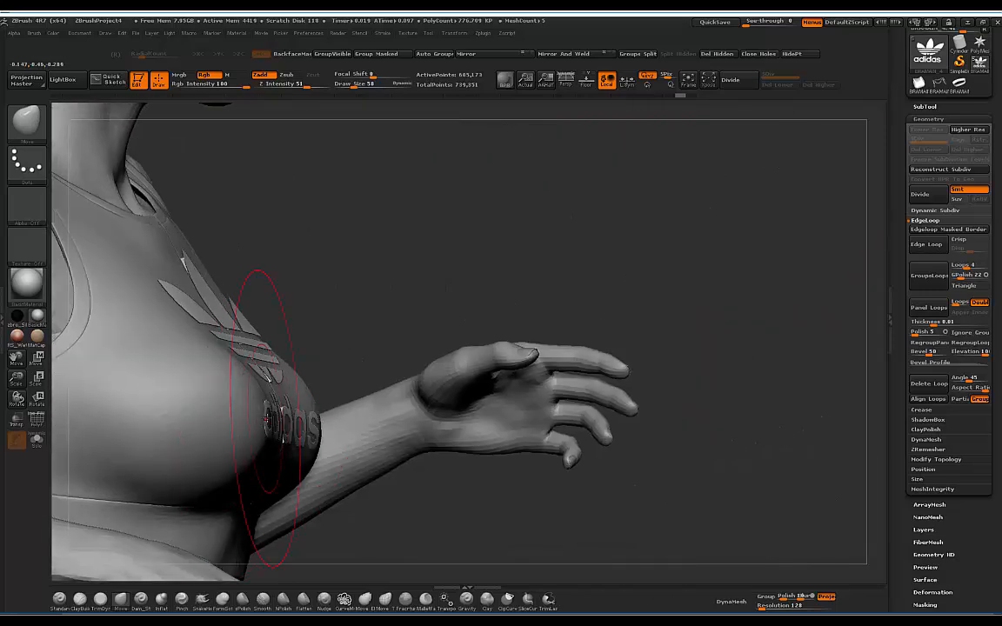
mouse_move(432, 239)
mouse_down()
mouse_move(515, 218)
mouse_move(378, 223)
mouse_up()
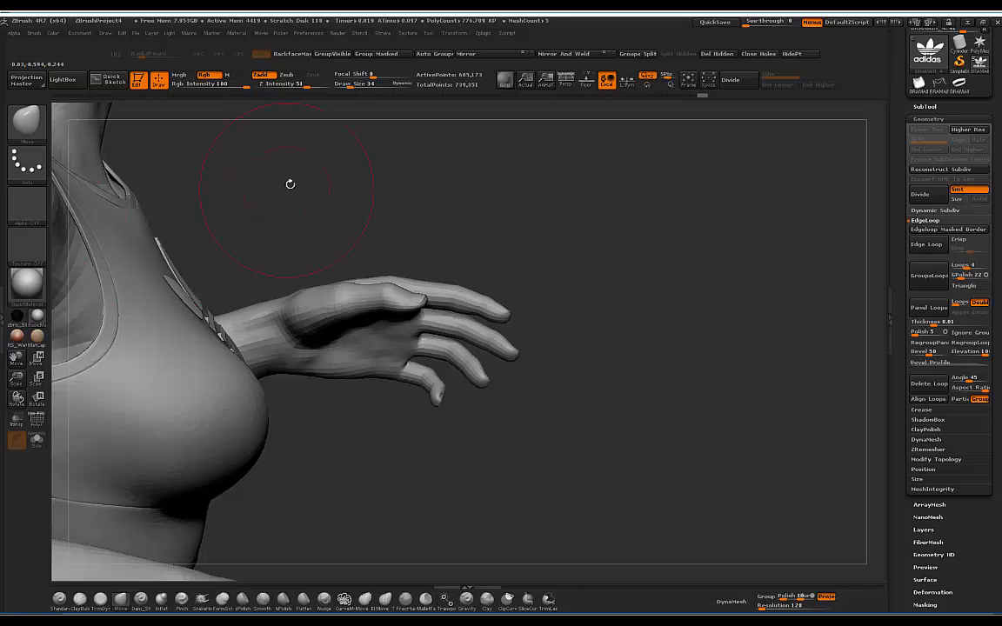
drag(289, 184, 301, 190)
click(446, 599)
drag(295, 252, 308, 250)
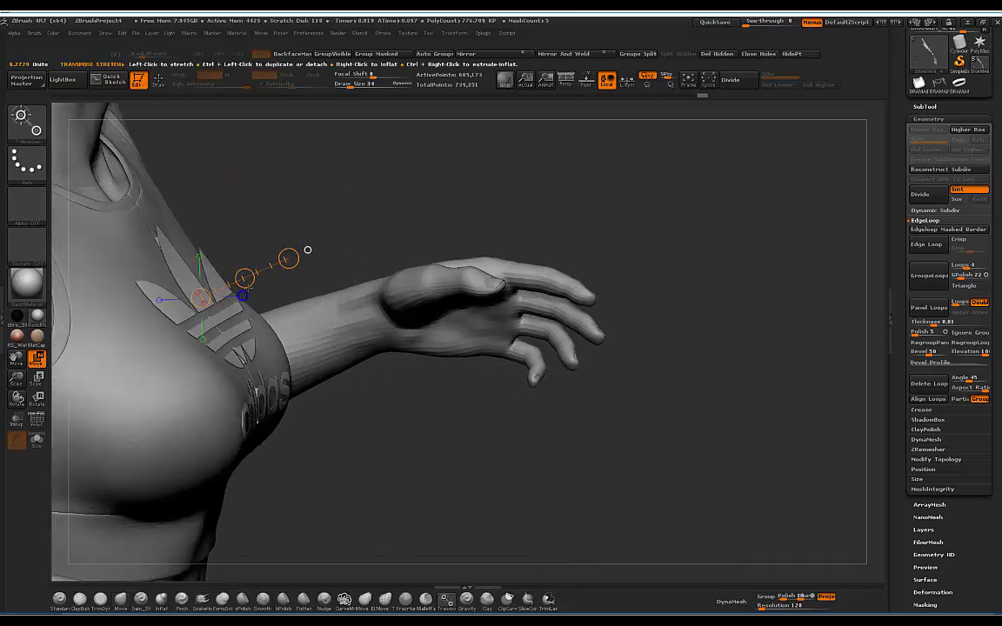
drag(245, 278, 244, 277)
drag(333, 204, 656, 204)
Step: Select the Move brush and orbit around the whole figure to check the logo's fit
click(122, 605)
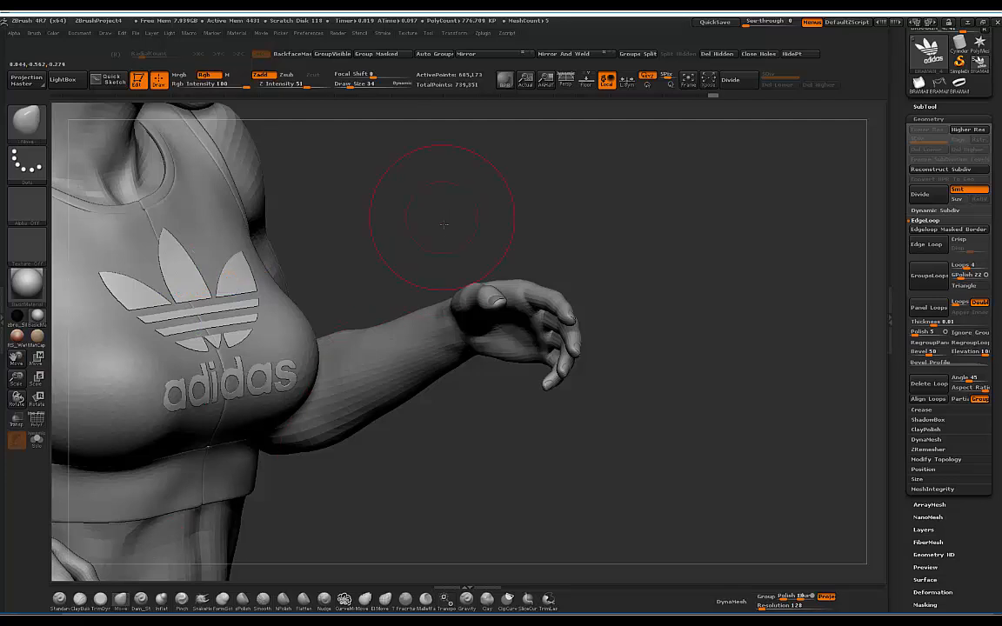
drag(462, 219, 482, 435)
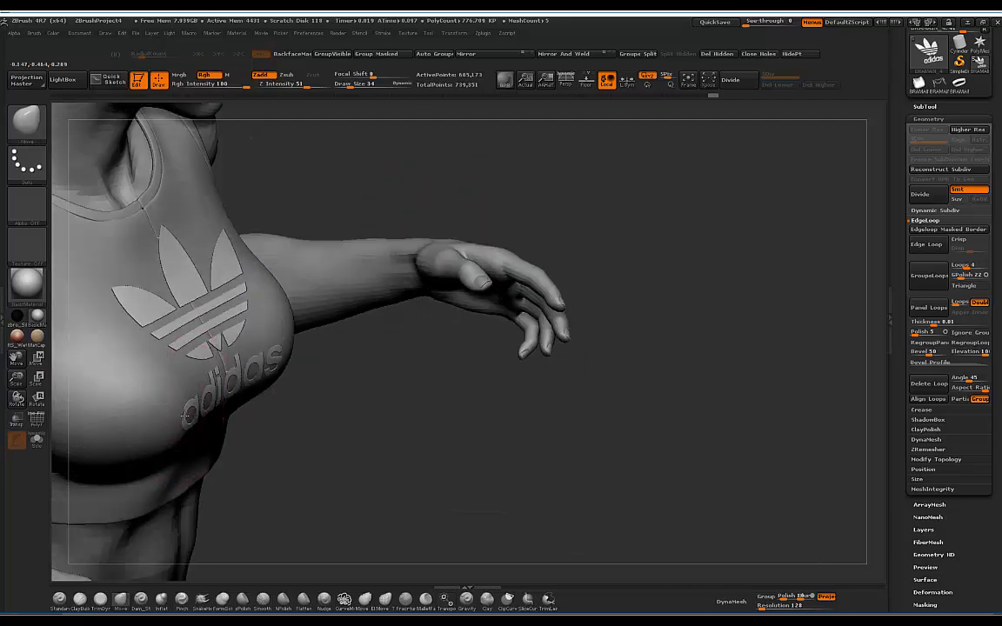
drag(341, 185, 341, 188)
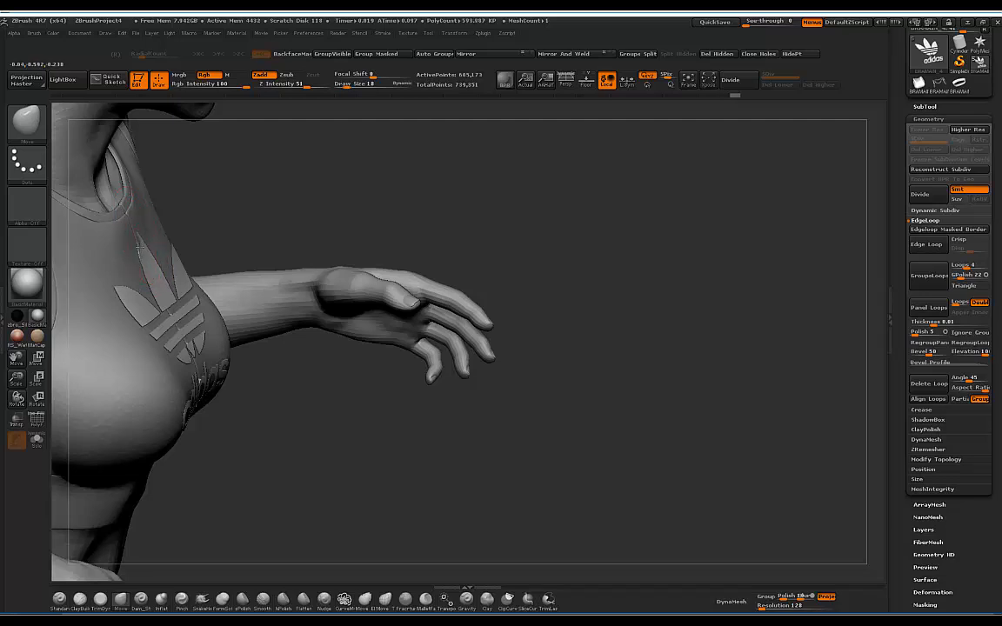
drag(307, 204, 282, 174)
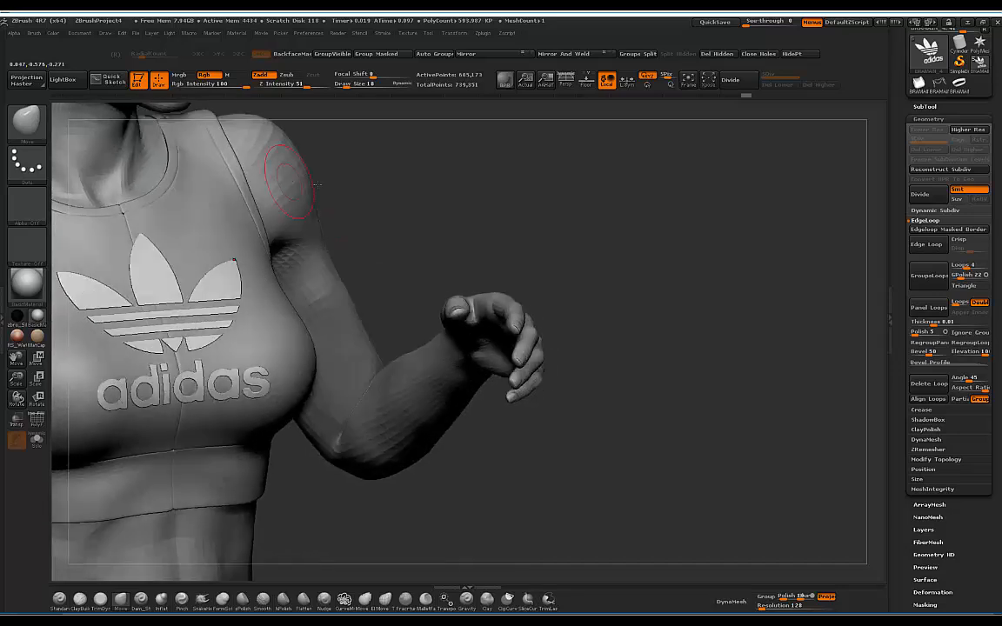
mouse_move(403, 196)
alt+mouse_down()
mouse_move(403, 188)
mouse_move(420, 189)
mouse_move(409, 199)
mouse_move(407, 188)
alt+mouse_up()
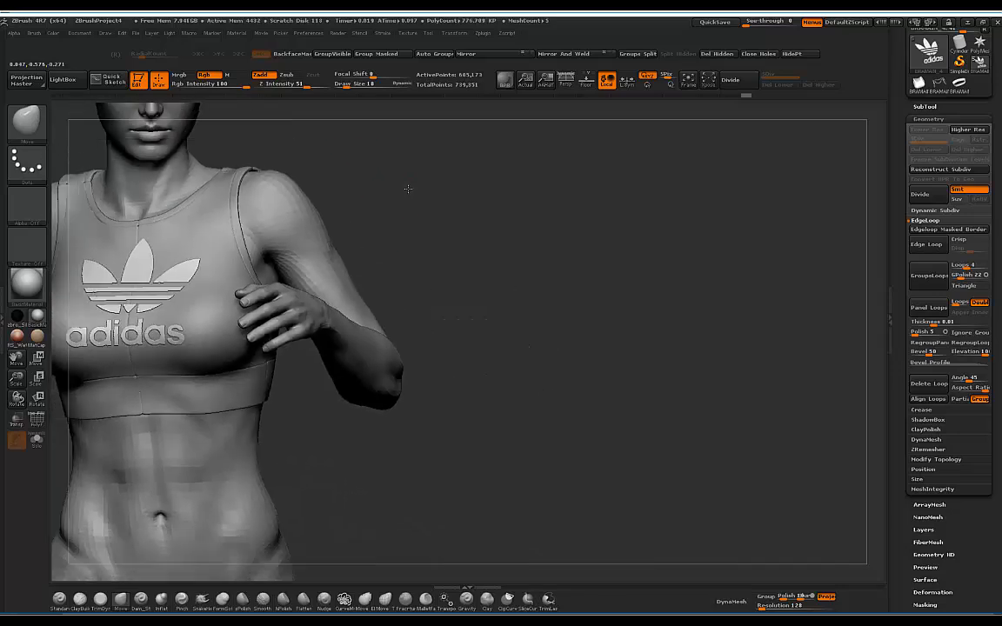
alt+drag(473, 190, 459, 173)
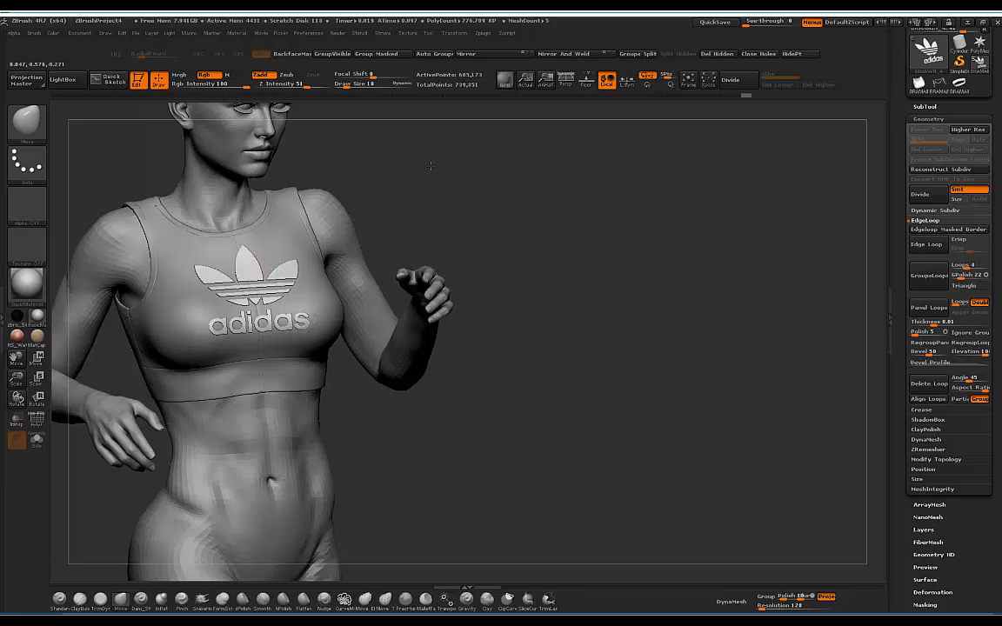
drag(431, 166, 474, 177)
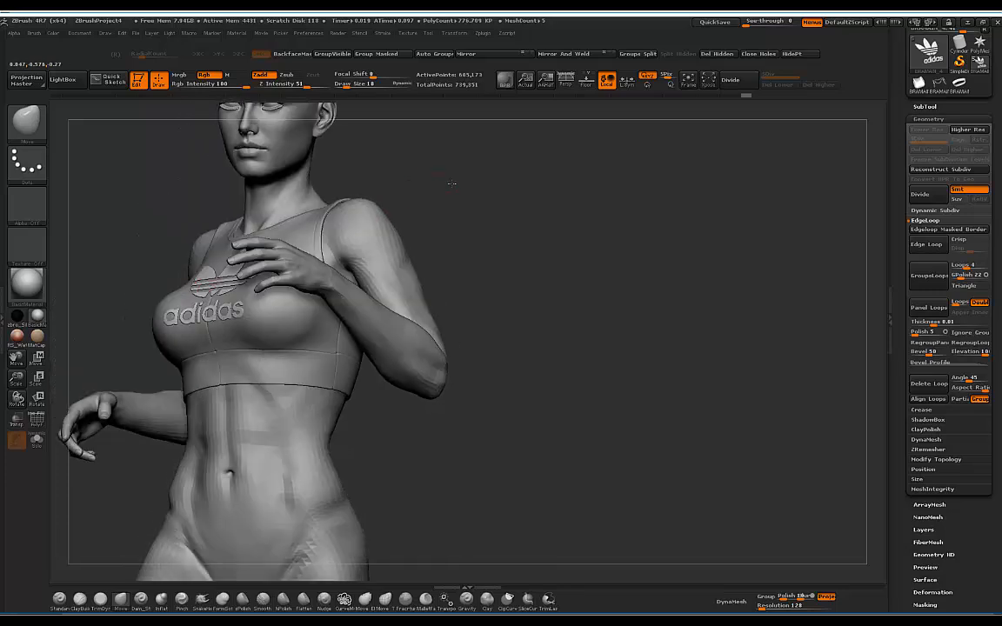
Step: Return to a front view of the chest and make the BRAMAIN_2 neckline trim active
drag(369, 167, 280, 258)
drag(430, 170, 245, 311)
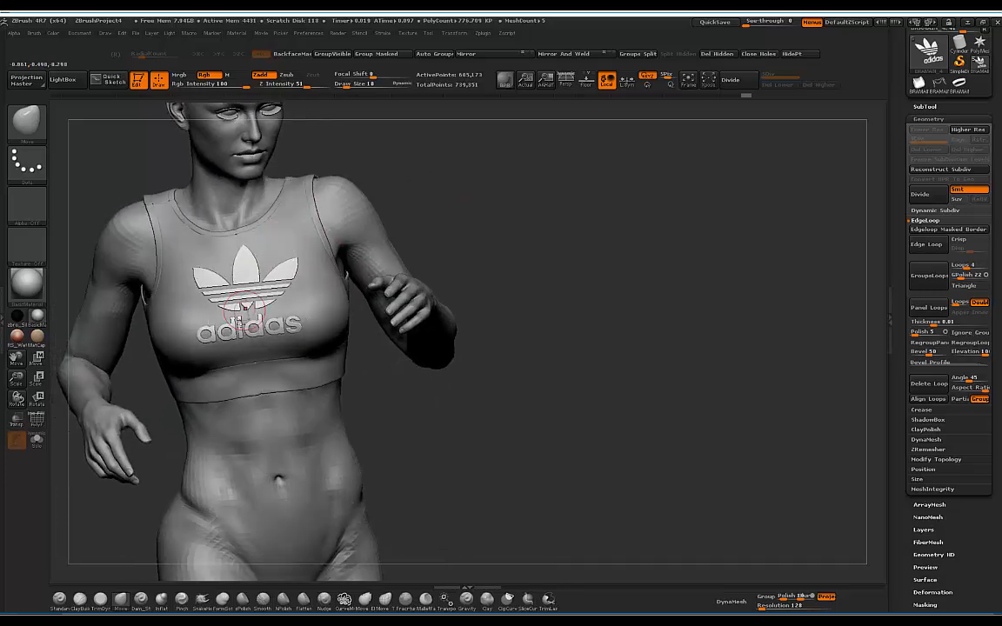
drag(444, 184, 435, 218)
mouse_move(494, 178)
mouse_down()
mouse_move(476, 206)
mouse_move(500, 209)
mouse_move(466, 193)
mouse_move(503, 188)
mouse_move(452, 223)
mouse_up()
drag(119, 163, 225, 221)
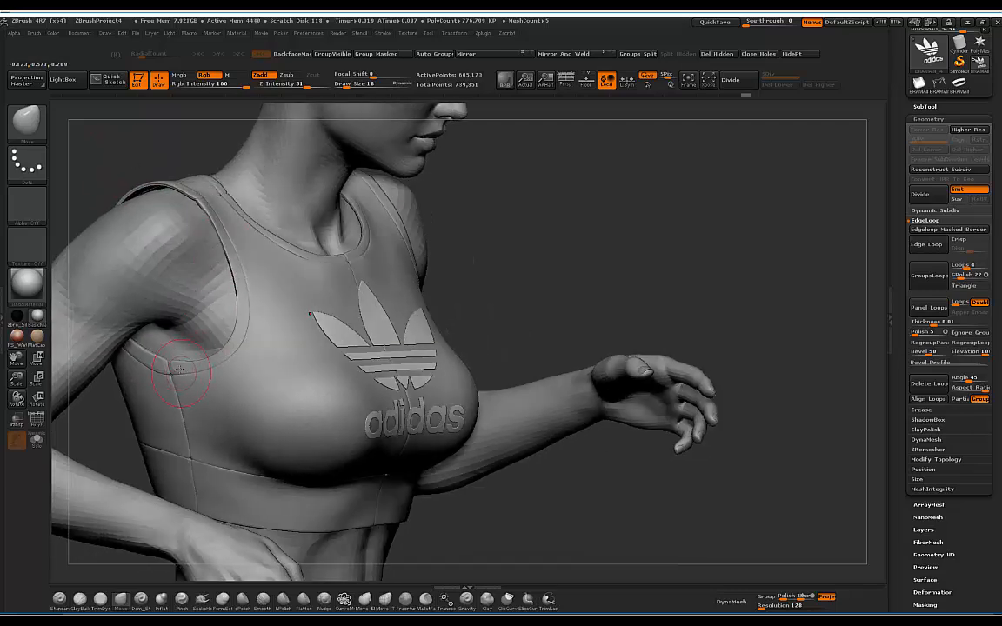
drag(496, 213, 487, 264)
drag(498, 223, 287, 235)
alt+click(294, 250)
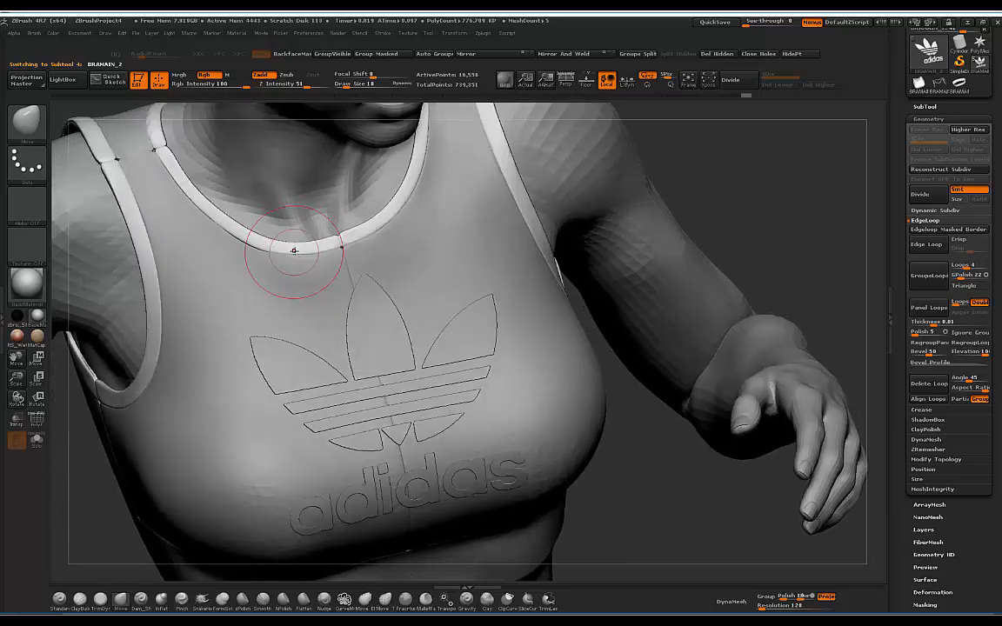
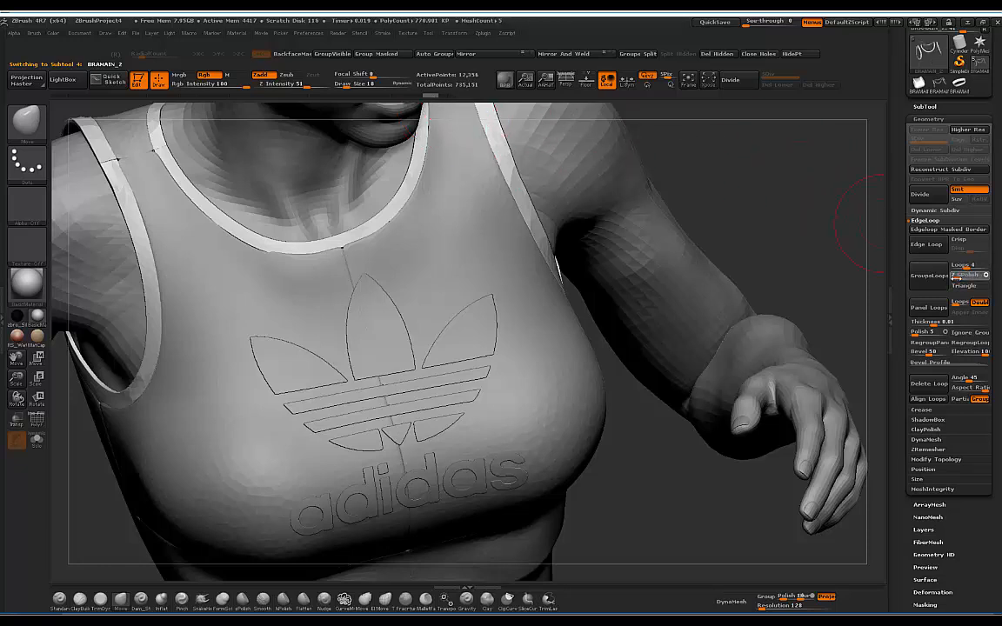
Step: Apply GroupsLoops to the strap trim, then orbit the figure to inspect the crisp strap edges
click(916, 284)
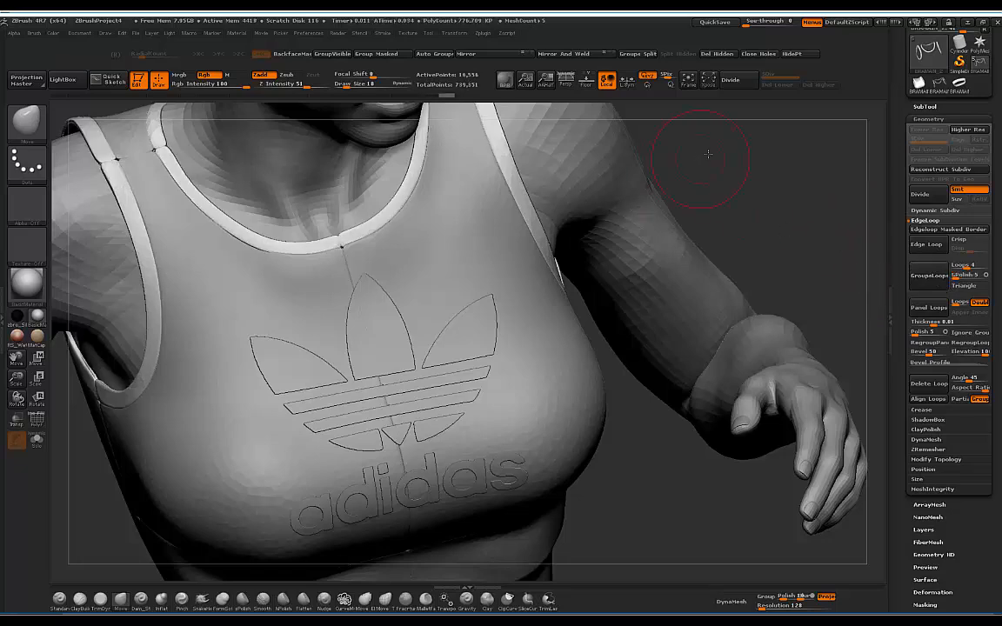
drag(708, 154, 718, 148)
mouse_move(638, 219)
alt+mouse_down()
mouse_move(628, 182)
mouse_move(670, 238)
mouse_move(736, 157)
mouse_move(700, 199)
mouse_move(706, 221)
mouse_move(509, 195)
alt+mouse_up()
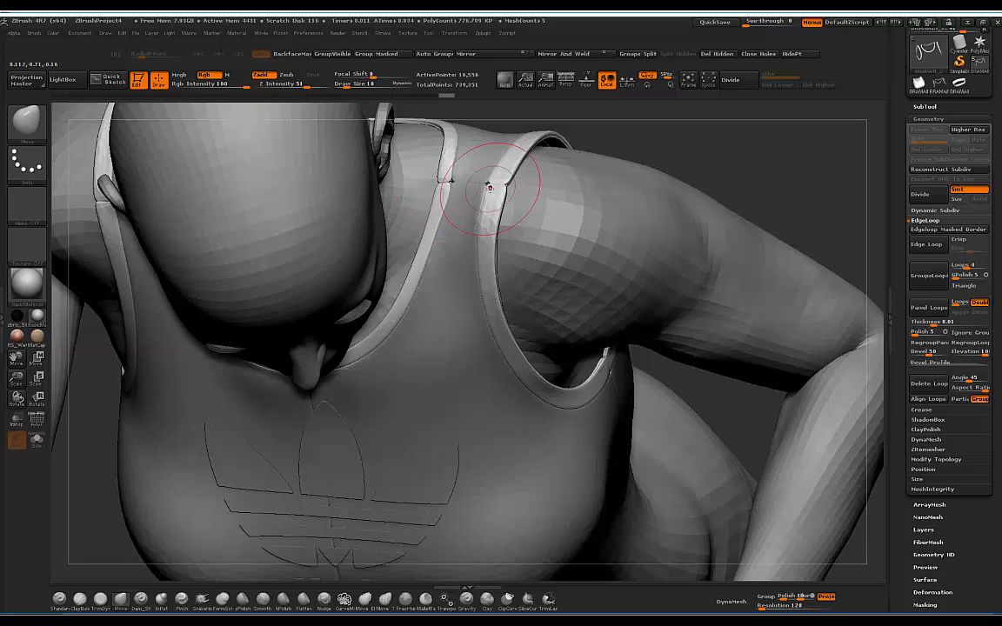
drag(683, 145, 674, 127)
mouse_move(644, 176)
mouse_down()
mouse_move(572, 170)
mouse_move(563, 212)
mouse_move(563, 195)
mouse_move(532, 169)
mouse_move(561, 183)
mouse_move(583, 175)
mouse_move(522, 170)
mouse_move(539, 177)
mouse_move(269, 335)
mouse_up()
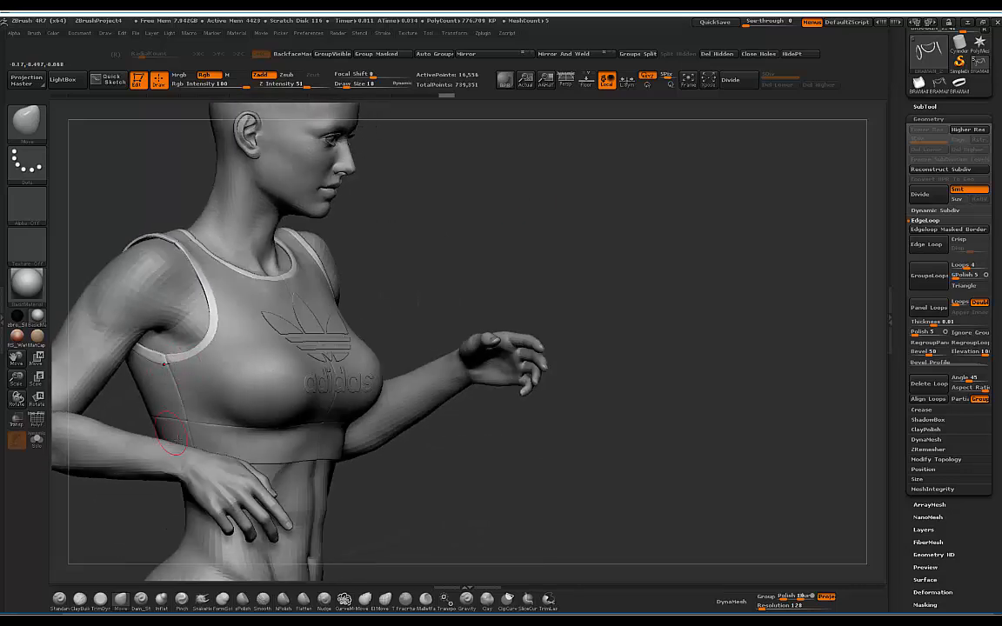
drag(509, 195, 233, 348)
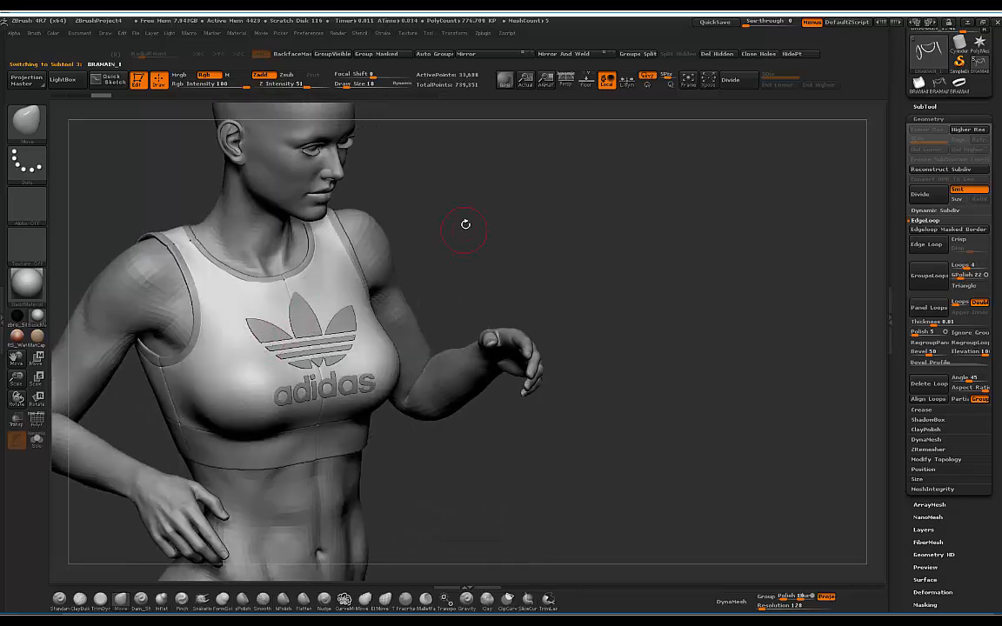
mouse_move(535, 191)
mouse_down()
mouse_move(525, 204)
mouse_move(536, 188)
mouse_move(482, 191)
mouse_move(447, 224)
mouse_move(447, 208)
mouse_move(553, 208)
mouse_move(513, 198)
mouse_move(526, 176)
mouse_up()
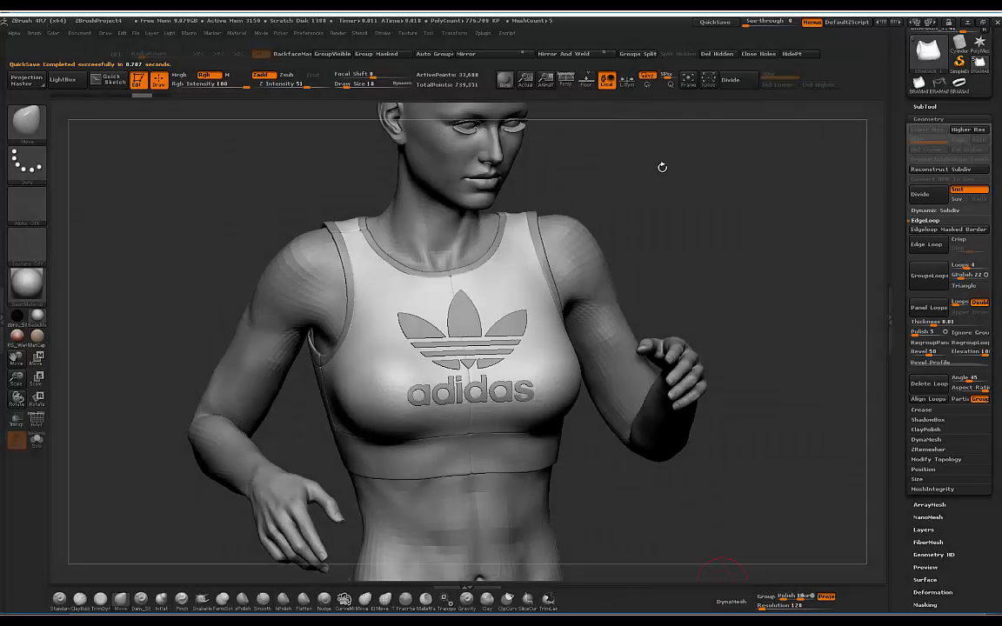
mouse_move(661, 167)
mouse_down()
mouse_move(680, 158)
mouse_move(696, 185)
mouse_move(702, 257)
mouse_up()
Step: Weld the duplicate points on the bra body with WeldPoints
scroll(970, 492, down, 2)
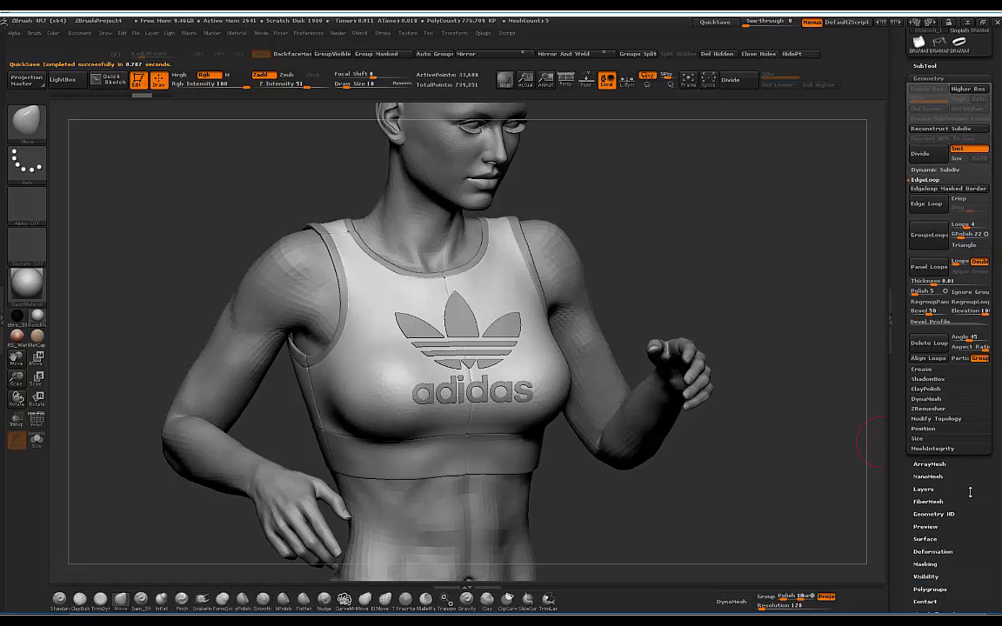
click(930, 419)
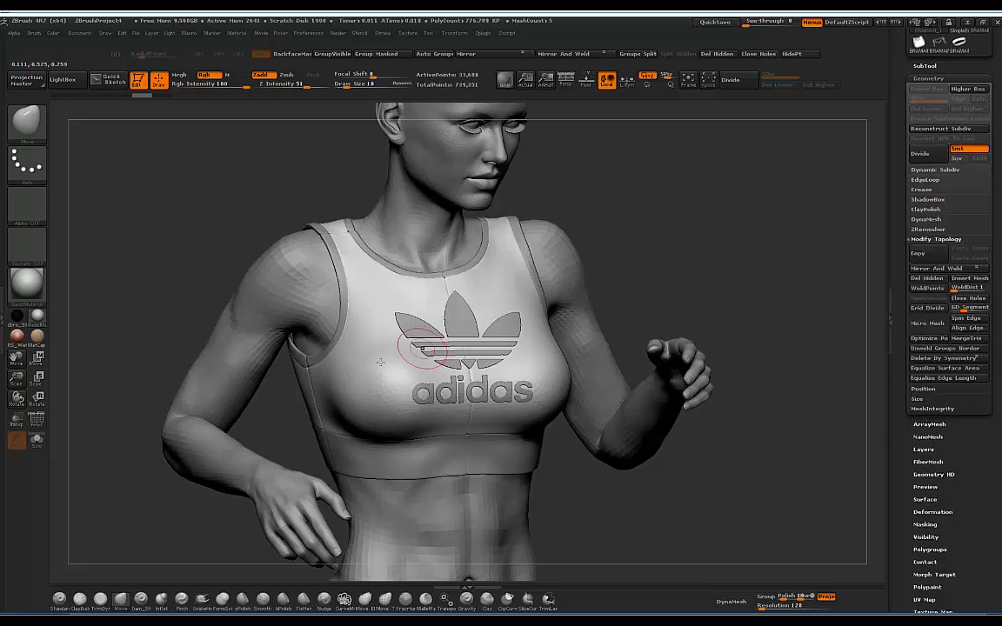
click(922, 290)
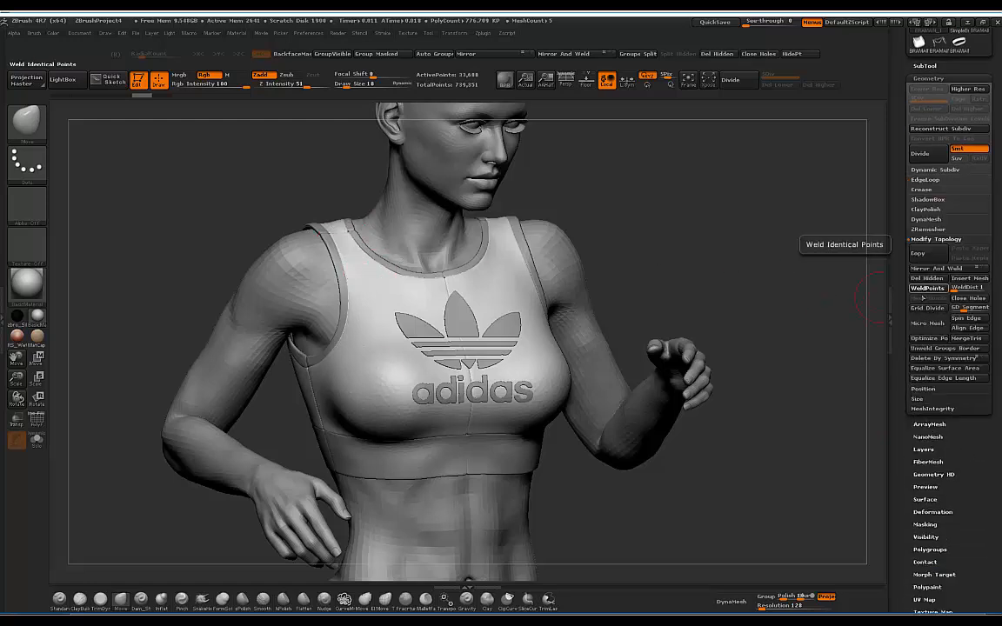
Step: Make the under-bust band the active subtool and subdivide it one level
alt+click(340, 278)
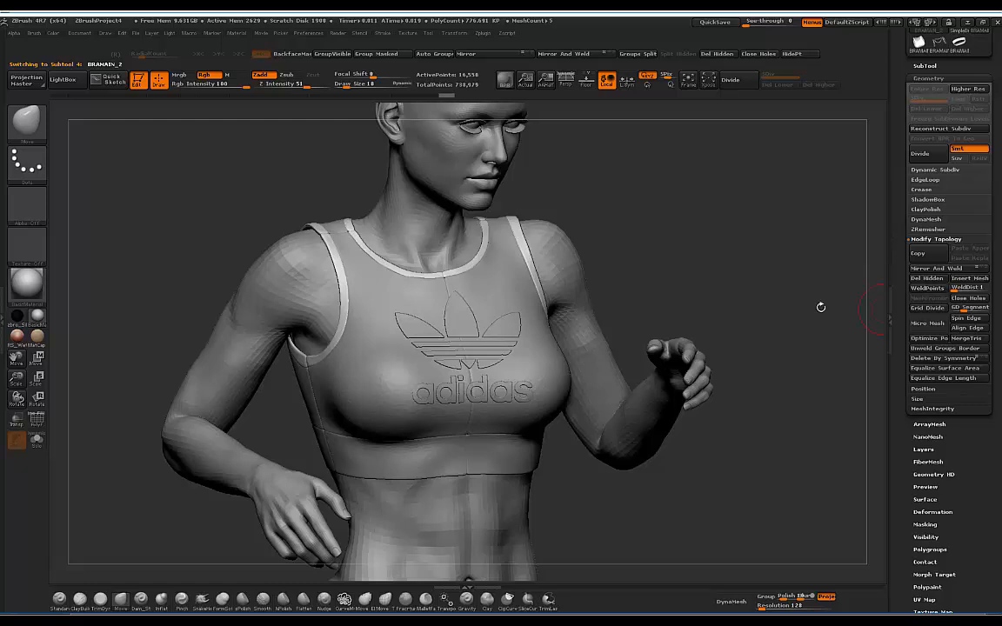
drag(625, 202, 556, 265)
alt+click(489, 437)
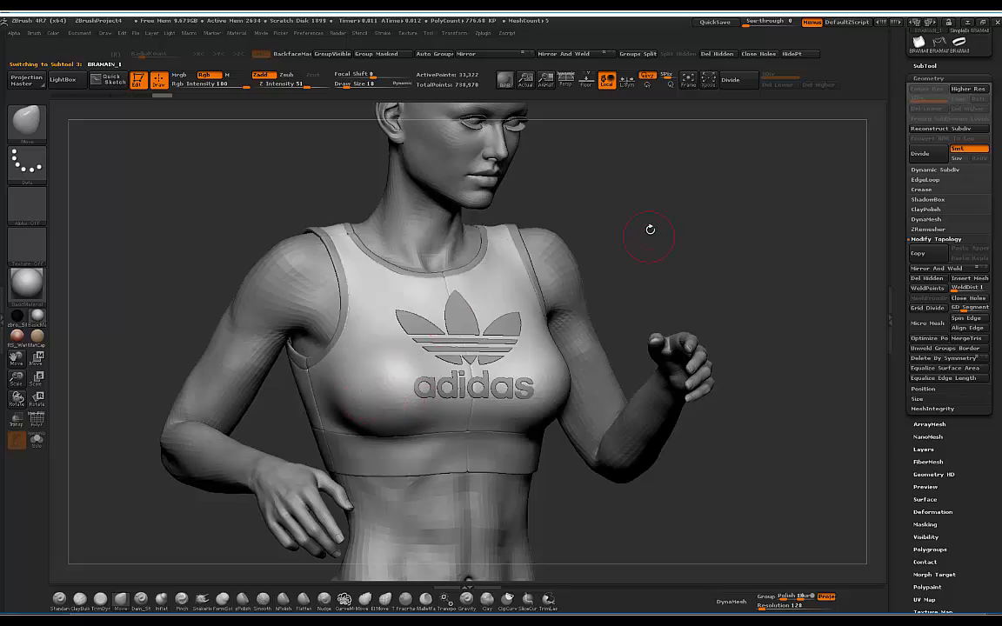
mouse_move(649, 229)
mouse_down()
mouse_move(554, 374)
mouse_move(713, 201)
mouse_move(720, 108)
mouse_up()
click(735, 80)
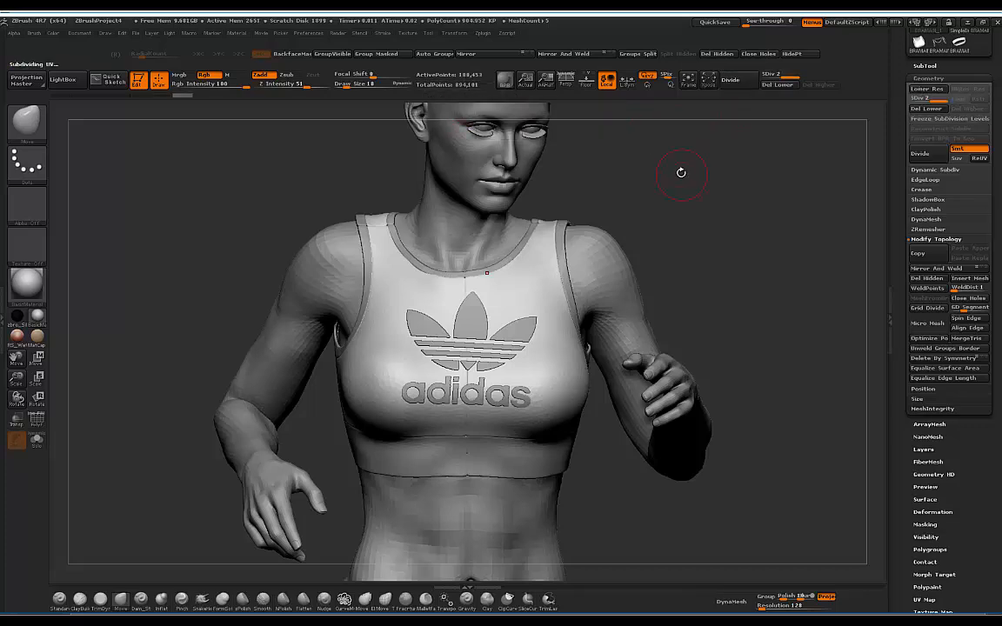
mouse_move(680, 169)
mouse_down()
mouse_move(673, 185)
mouse_move(698, 178)
mouse_up()
Step: Open the Zplugin palette and orbit the figure to check the bra from front and back
drag(992, 67, 994, 138)
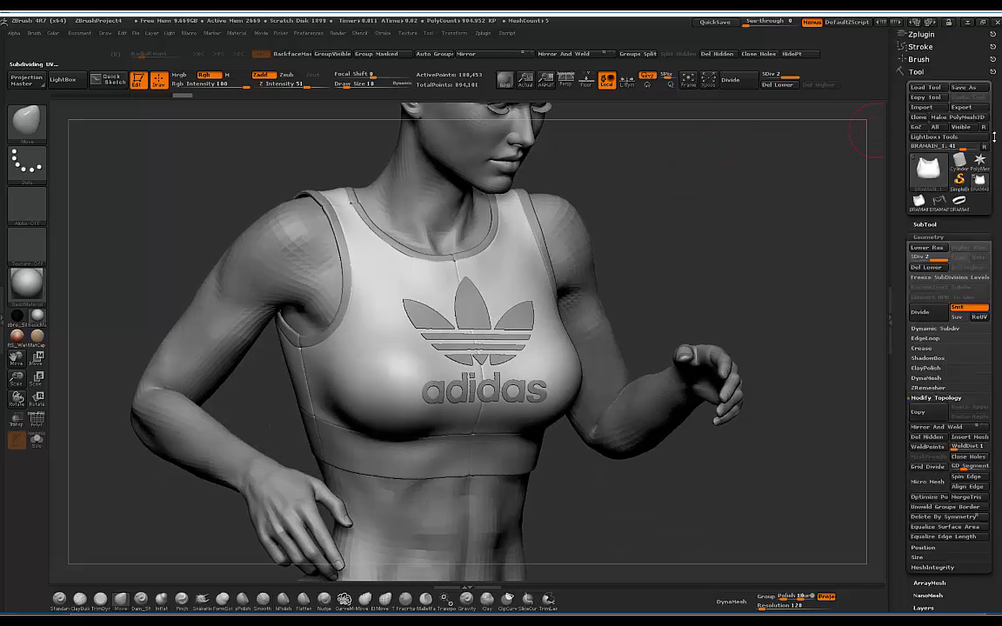
click(922, 35)
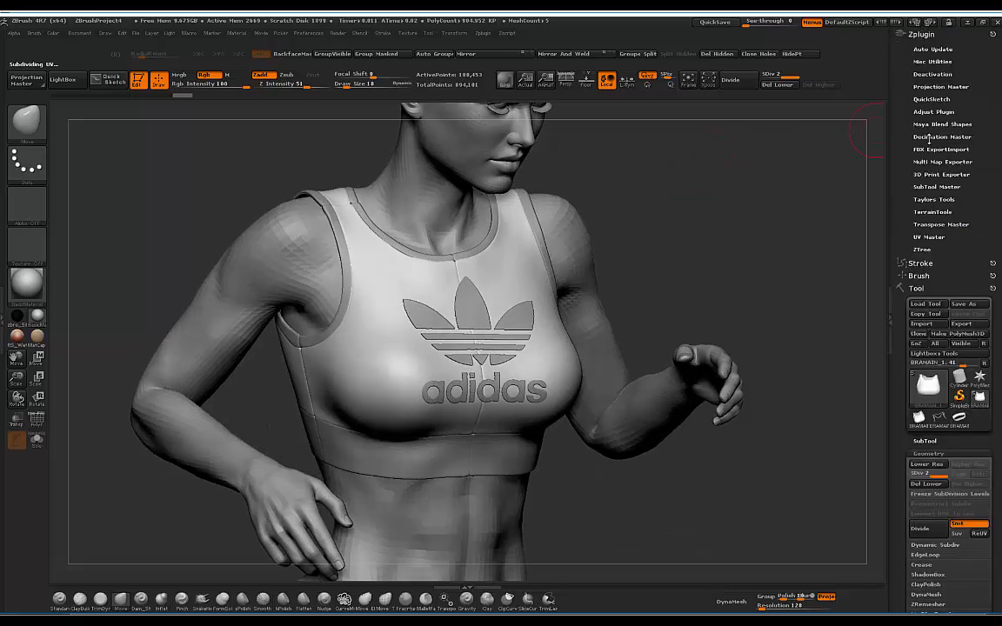
mouse_move(654, 169)
mouse_down()
mouse_move(724, 168)
mouse_move(621, 146)
mouse_move(687, 180)
mouse_move(690, 212)
mouse_move(616, 182)
mouse_move(609, 152)
mouse_move(645, 159)
mouse_move(610, 185)
mouse_move(655, 167)
mouse_move(639, 156)
mouse_move(567, 160)
mouse_move(608, 162)
mouse_up()
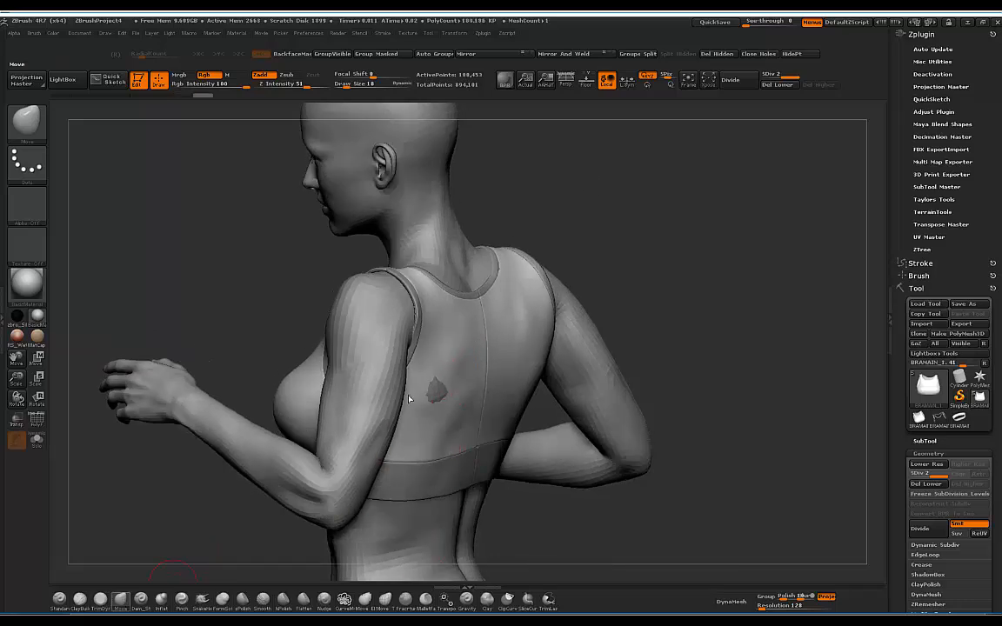
key(b)
drag(565, 236, 584, 253)
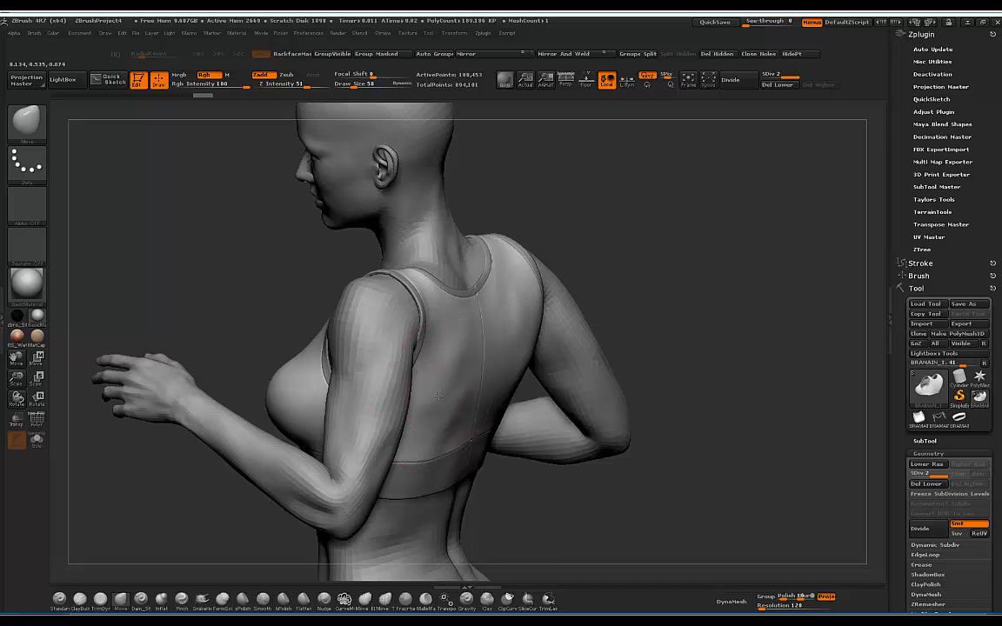
drag(626, 218, 606, 197)
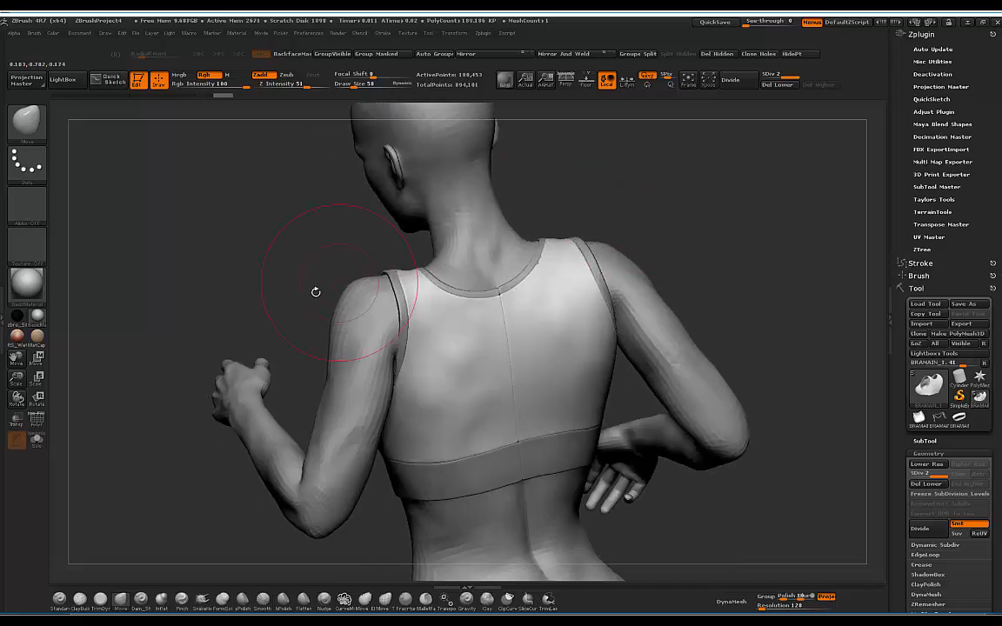
drag(280, 302, 547, 252)
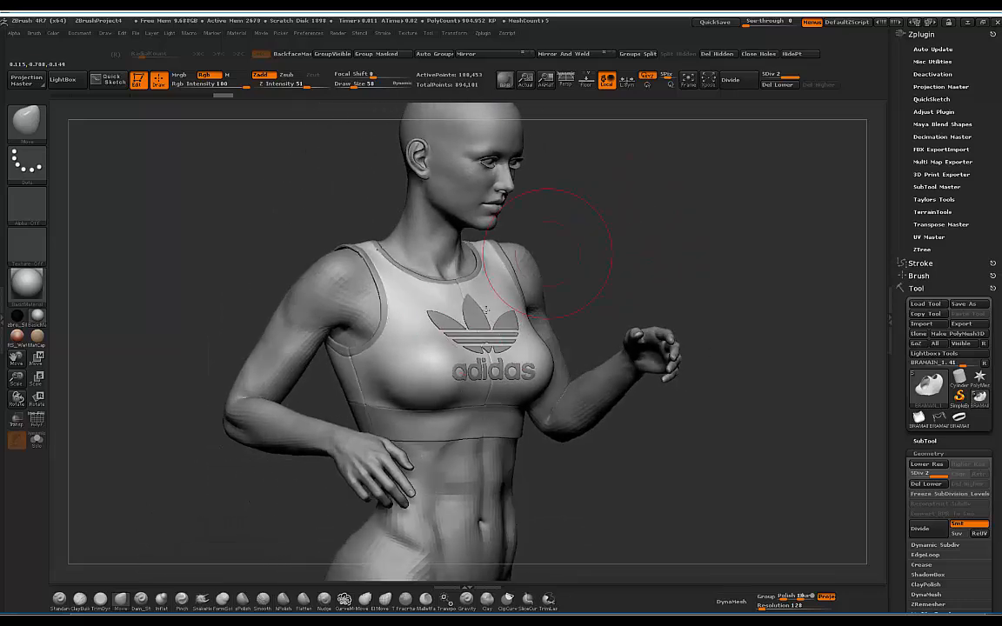
Step: Check the collar and chest from above and close up, then expand the SubTool list
drag(662, 199, 368, 313)
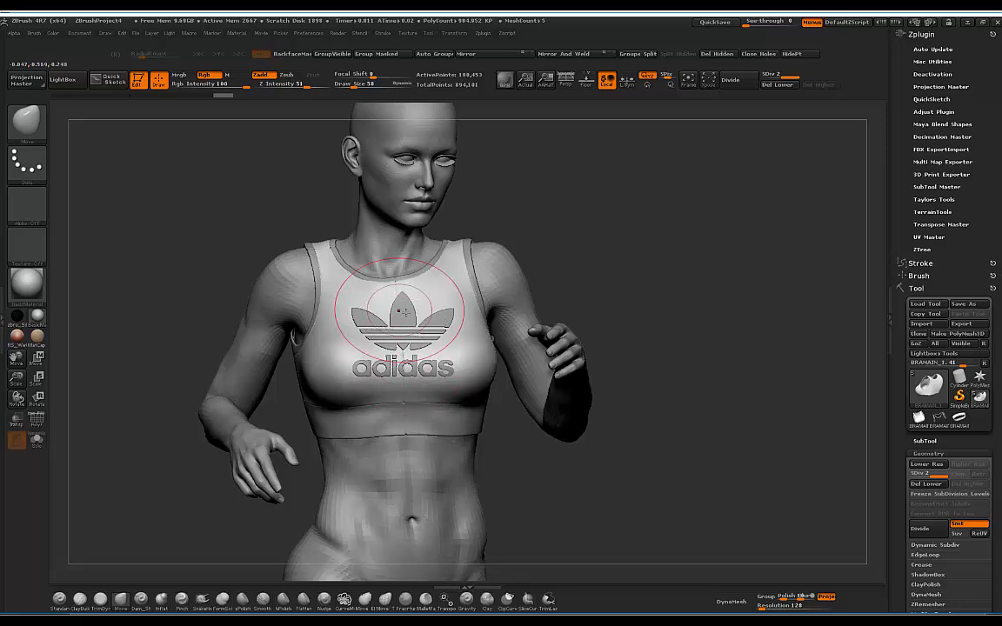
mouse_move(435, 308)
mouse_down()
mouse_move(596, 217)
mouse_move(512, 201)
mouse_move(563, 270)
mouse_move(574, 249)
mouse_move(417, 413)
mouse_up()
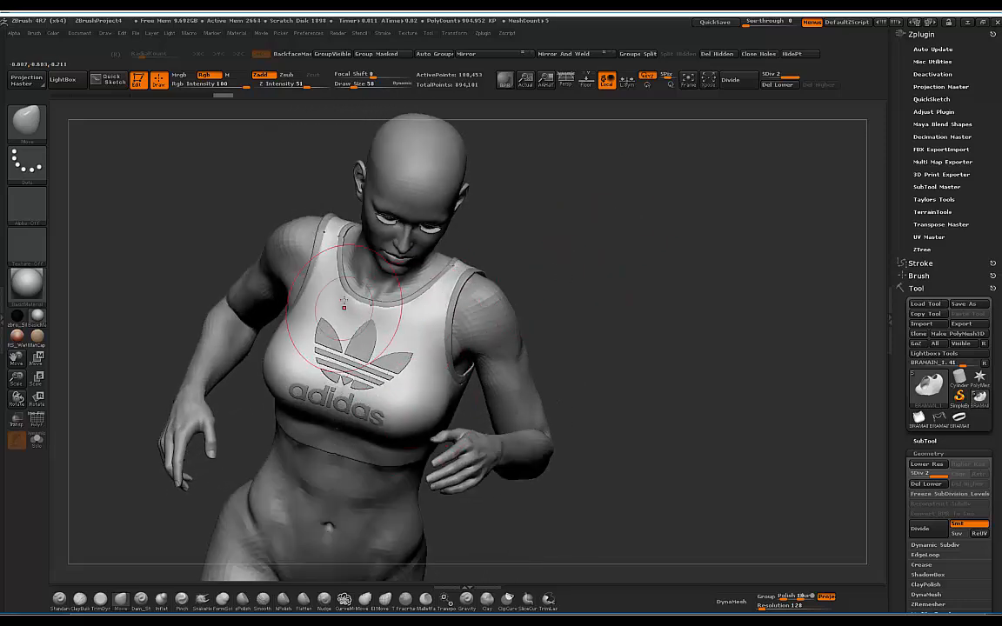
drag(577, 228, 633, 295)
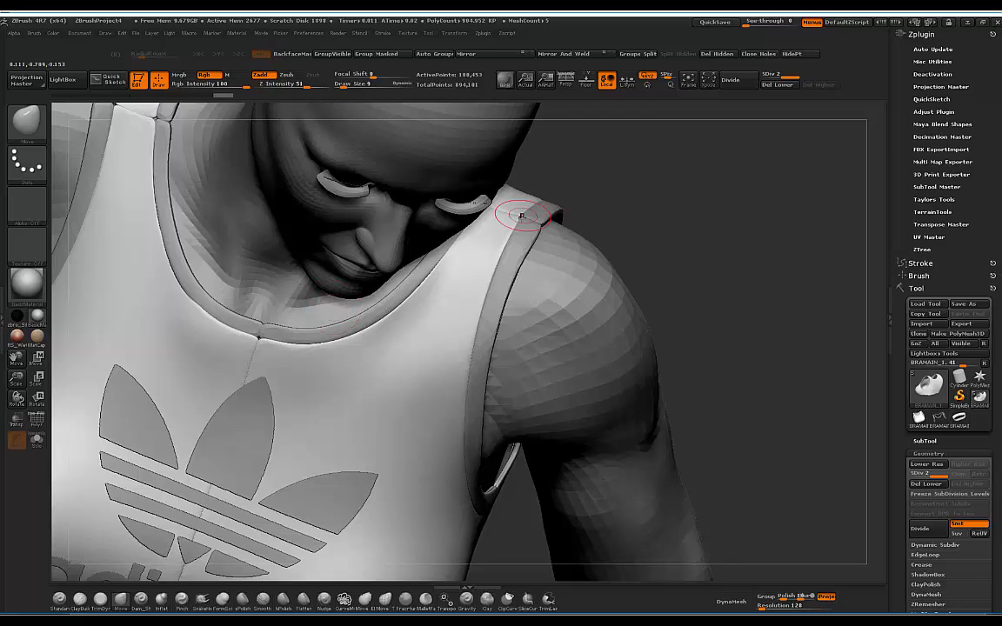
alt+drag(681, 219, 657, 163)
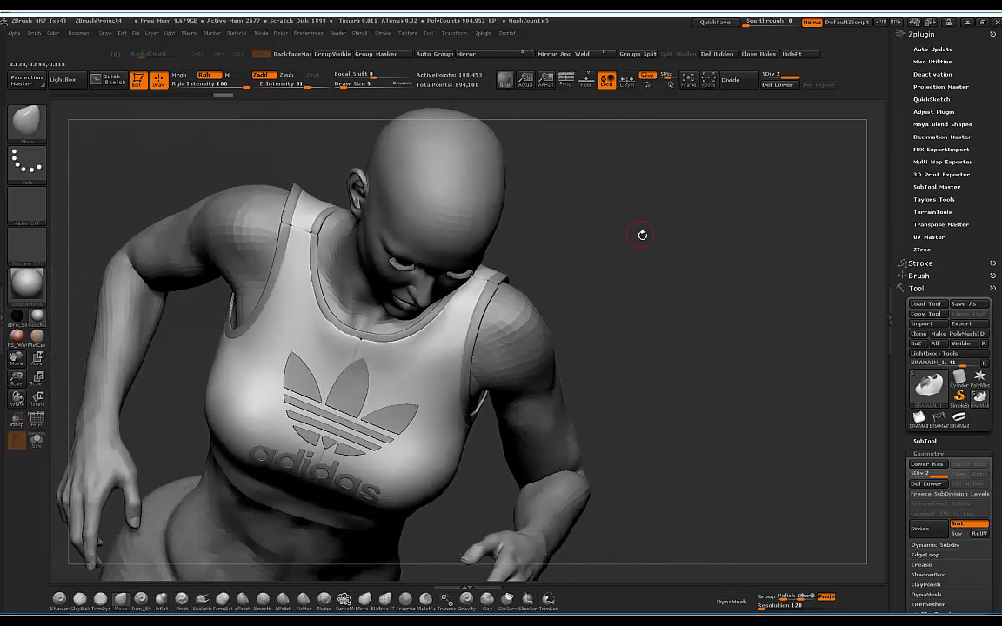
mouse_move(641, 235)
mouse_down()
mouse_move(644, 190)
mouse_move(631, 184)
mouse_move(673, 190)
mouse_move(646, 204)
mouse_move(605, 186)
mouse_move(681, 205)
mouse_move(600, 201)
mouse_move(501, 294)
mouse_move(548, 247)
mouse_move(611, 219)
mouse_move(577, 199)
mouse_move(620, 201)
mouse_move(601, 214)
mouse_move(574, 199)
mouse_move(561, 226)
mouse_up()
alt+drag(600, 198, 568, 194)
click(943, 441)
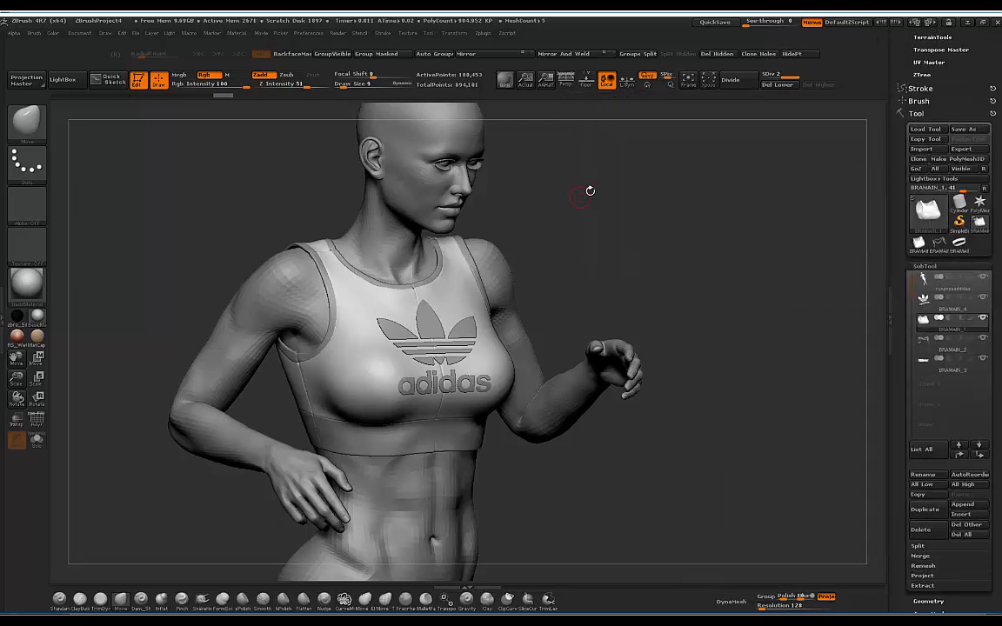
mouse_move(588, 189)
mouse_down()
mouse_move(579, 180)
mouse_move(520, 188)
mouse_move(583, 191)
mouse_move(597, 172)
mouse_move(606, 188)
mouse_move(670, 179)
mouse_move(534, 183)
mouse_move(579, 184)
mouse_move(510, 287)
mouse_up()
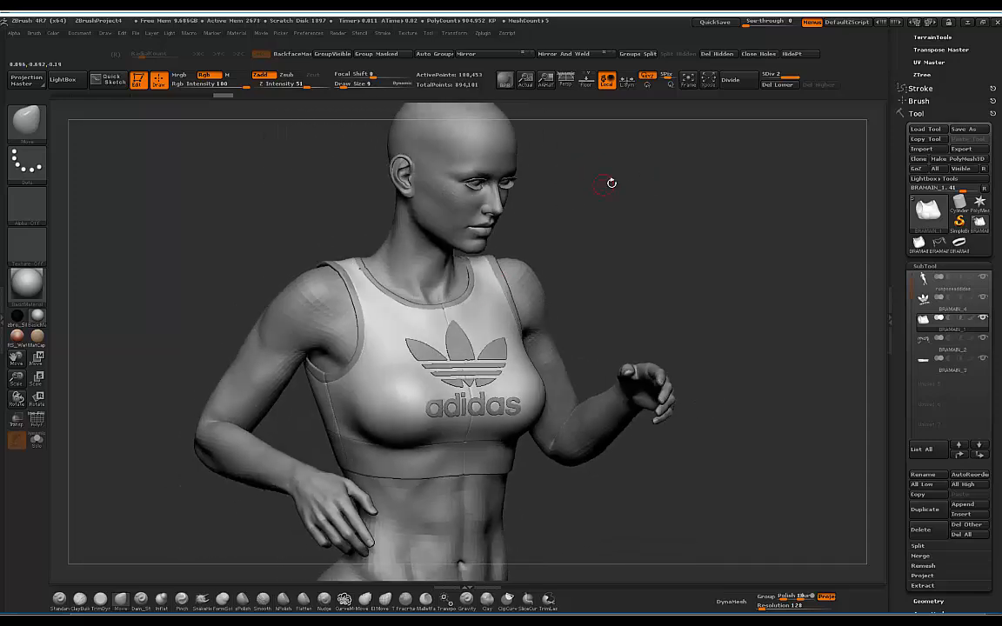
mouse_move(620, 184)
mouse_down()
mouse_move(597, 188)
mouse_move(630, 188)
mouse_move(626, 211)
mouse_move(632, 204)
mouse_up()
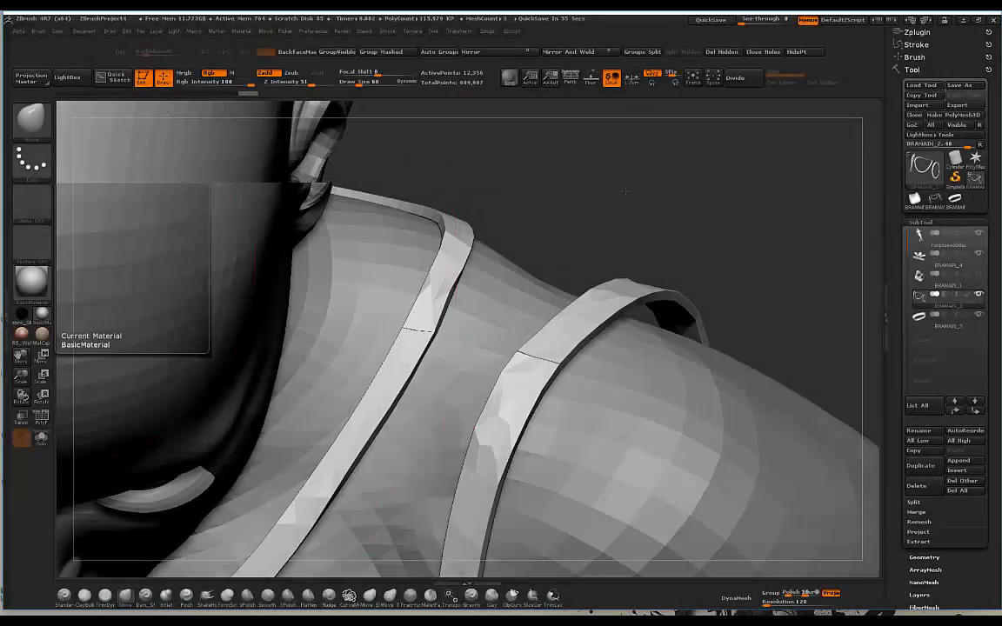
Step: Apply Grid Divide to the strap subtool for a denser, evenly divided mesh
drag(626, 219, 624, 185)
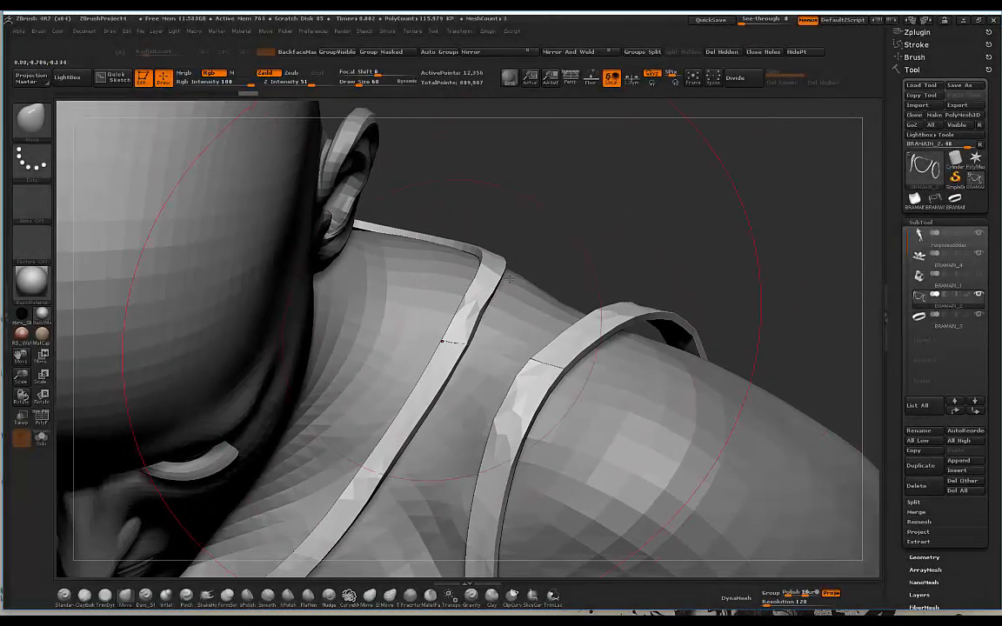
mouse_move(616, 204)
mouse_down()
mouse_move(604, 201)
mouse_move(626, 195)
mouse_up()
click(924, 558)
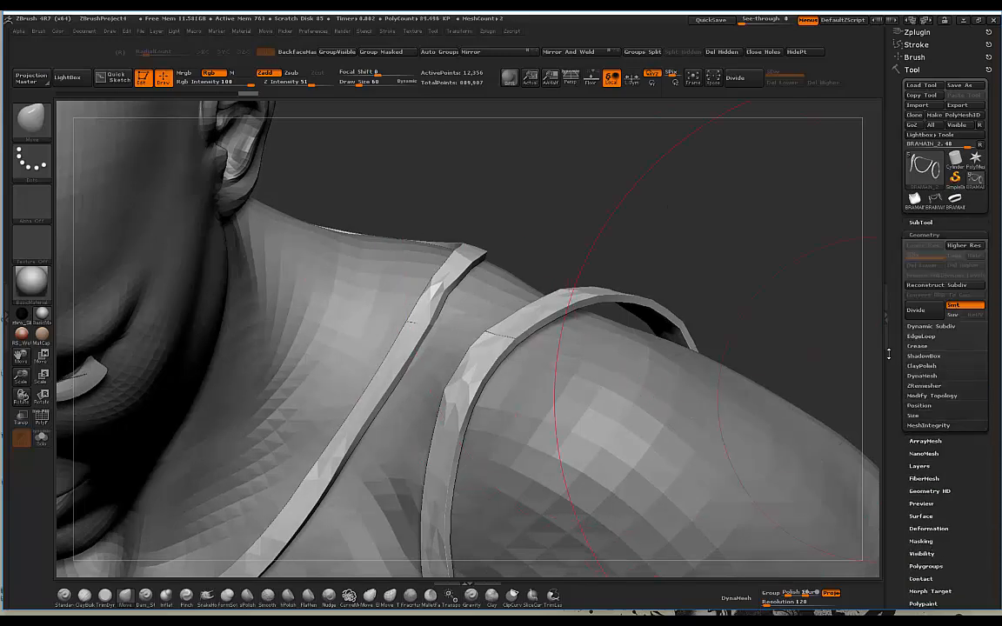
click(922, 336)
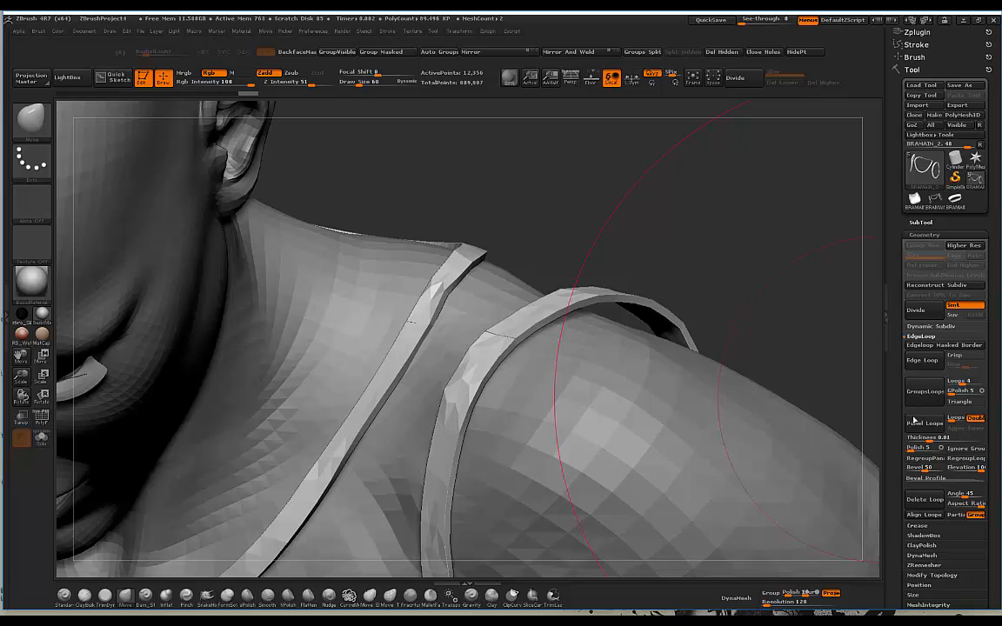
click(974, 557)
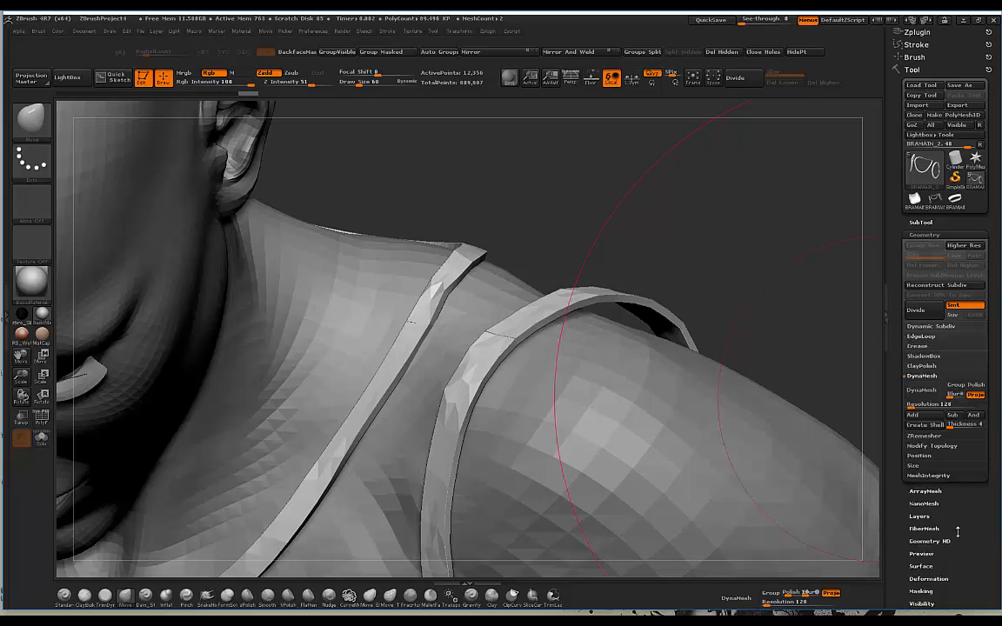
click(932, 446)
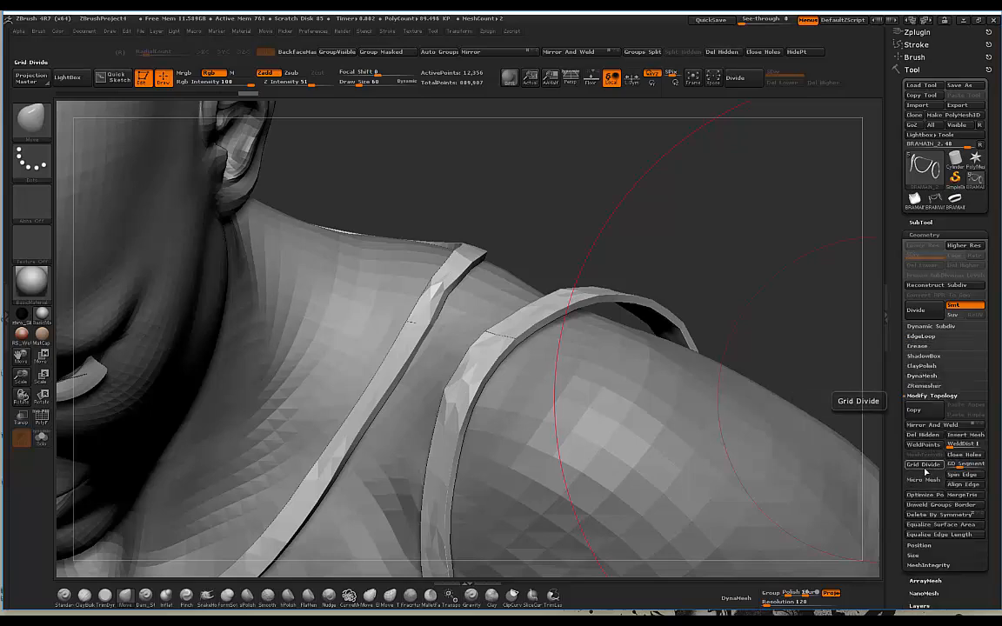
click(927, 464)
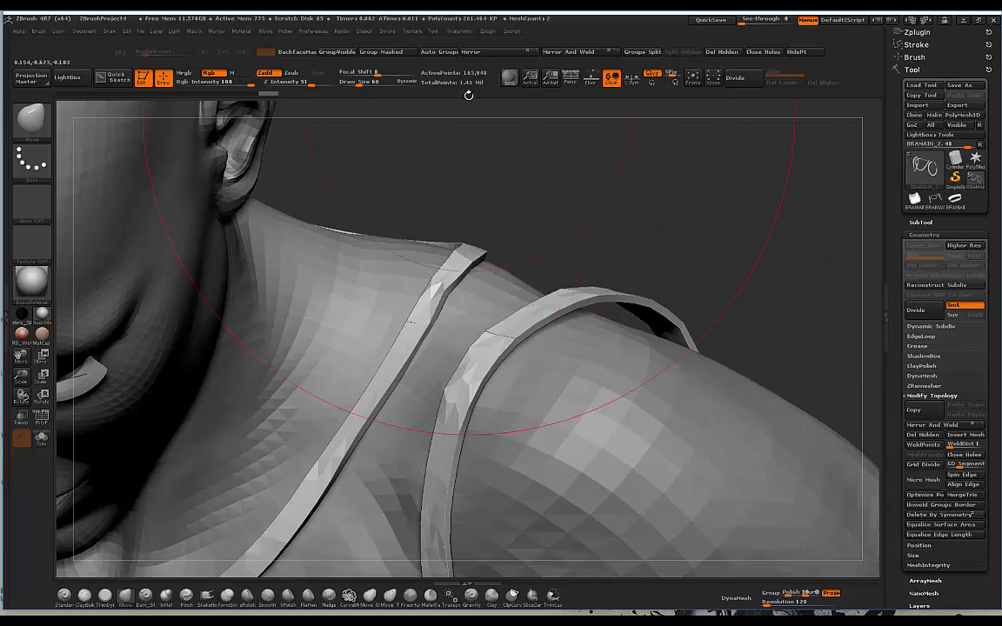
drag(699, 188, 715, 217)
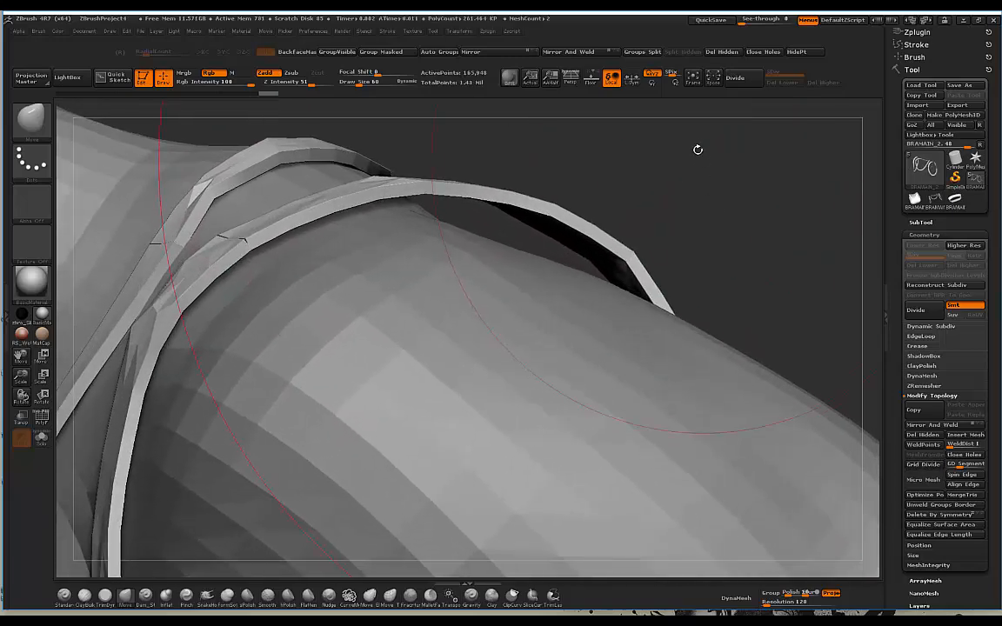
mouse_move(698, 150)
mouse_down()
mouse_move(716, 161)
mouse_move(684, 157)
mouse_up()
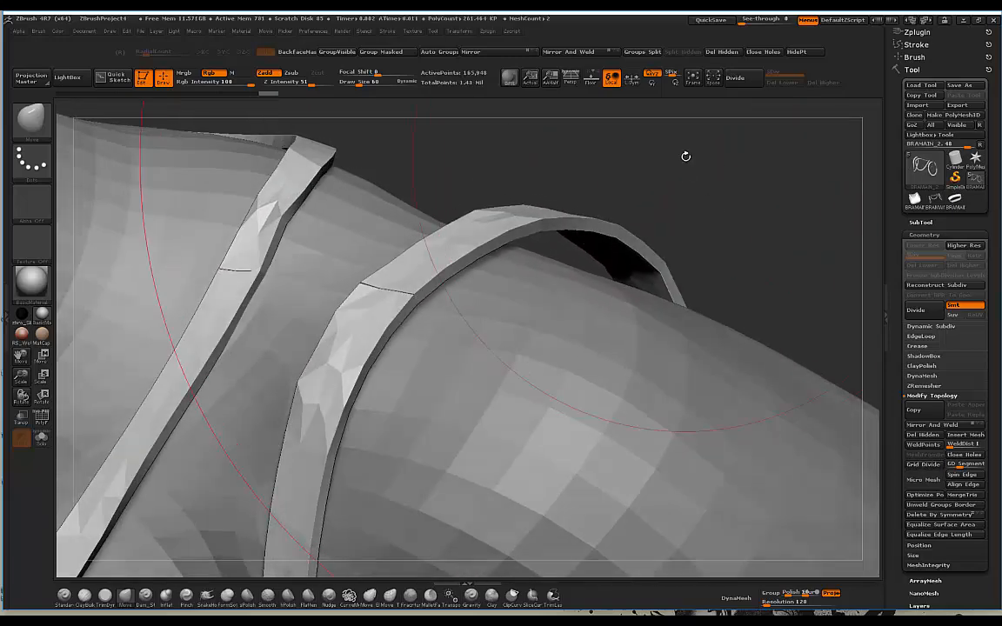
Step: Toggle the PolyF wireframe on and off to inspect the straps' new polygon layout
click(921, 337)
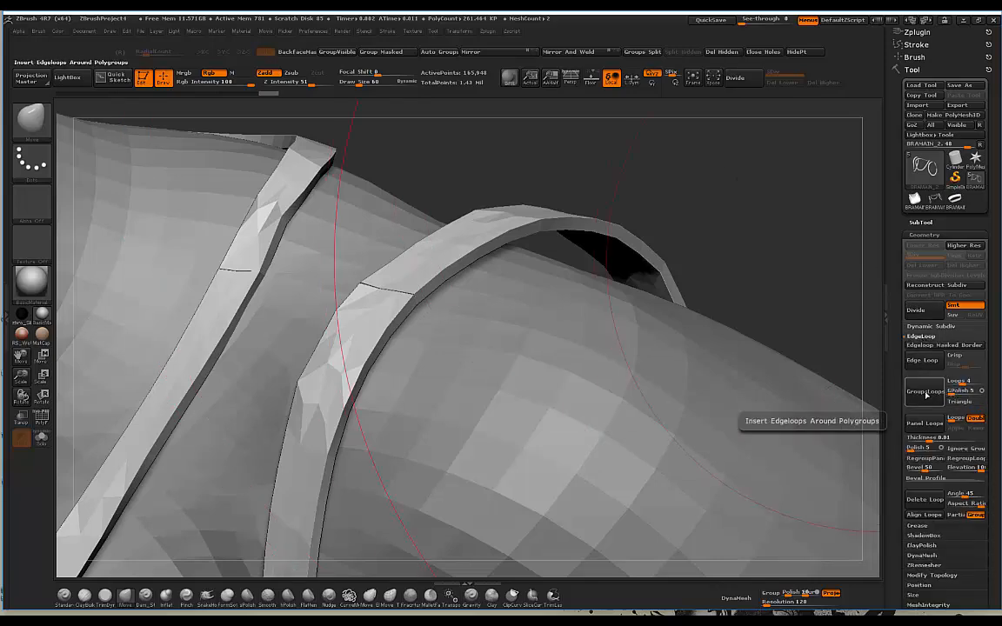
mouse_move(560, 195)
mouse_down()
mouse_move(450, 207)
mouse_move(470, 185)
mouse_move(684, 173)
mouse_move(453, 279)
mouse_up()
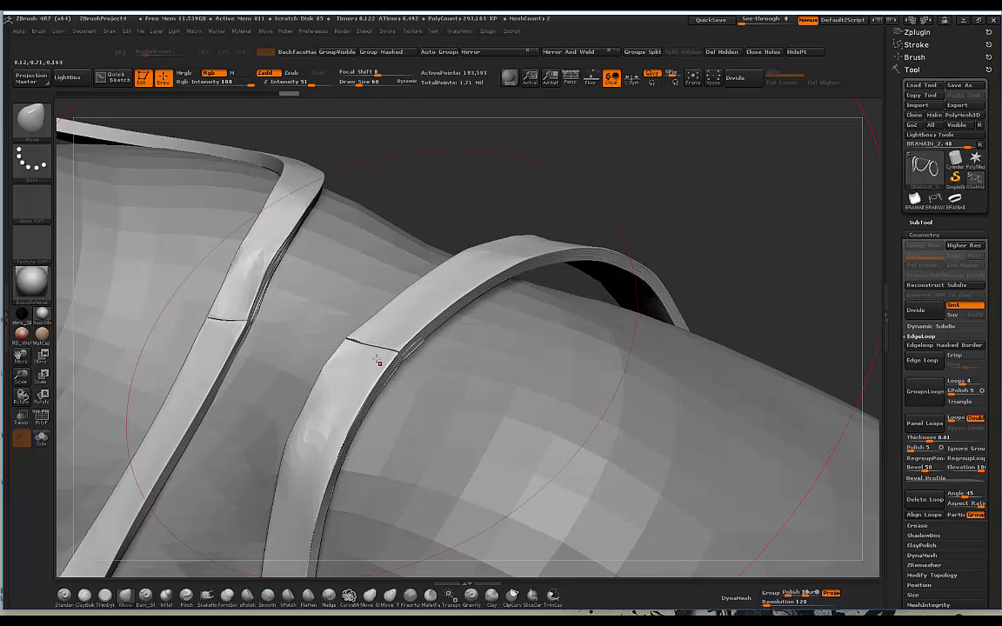
drag(490, 219, 484, 433)
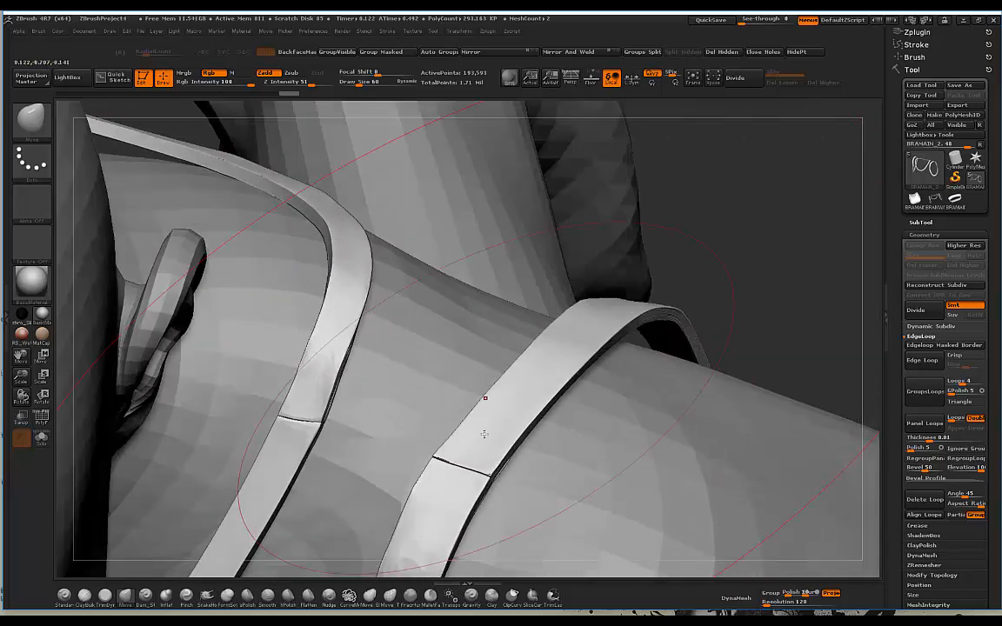
key(shift+f)
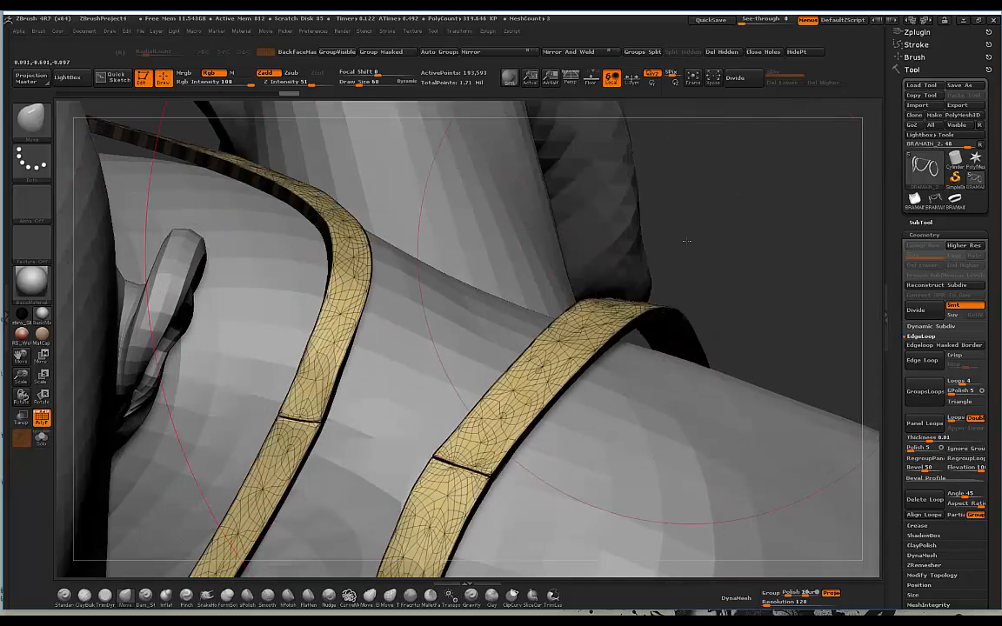
drag(687, 241, 533, 303)
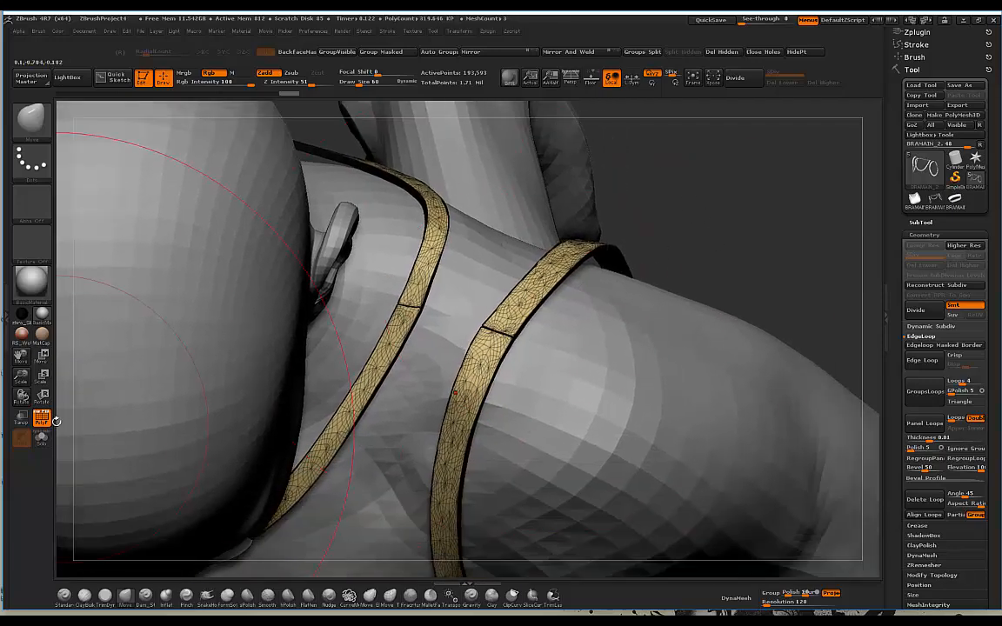
click(46, 419)
Step: Orbit around the chest, shoulders and face to review the straps and logo
drag(648, 213, 721, 165)
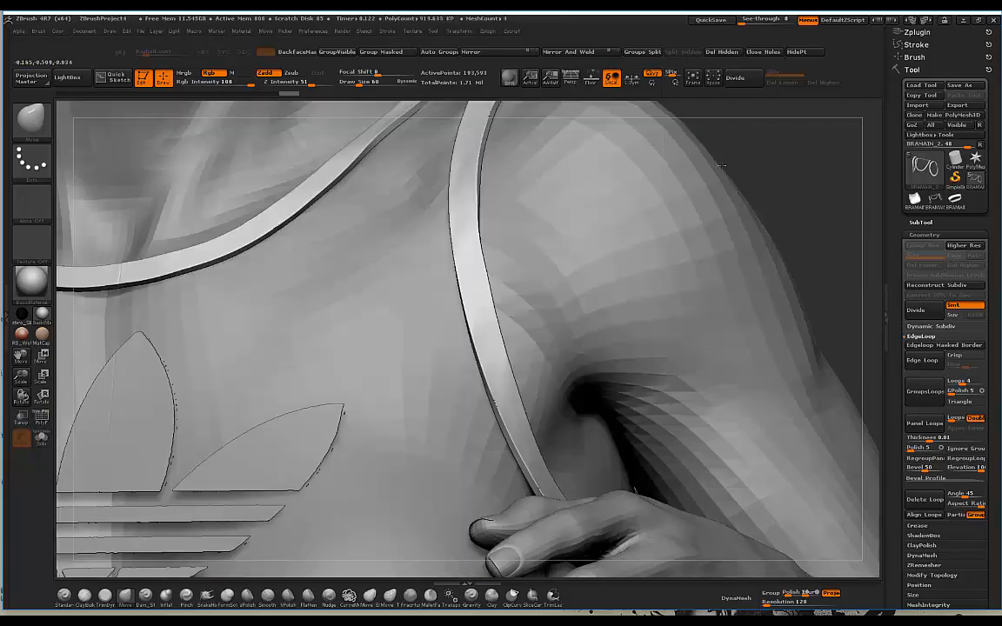
alt+drag(795, 163, 739, 249)
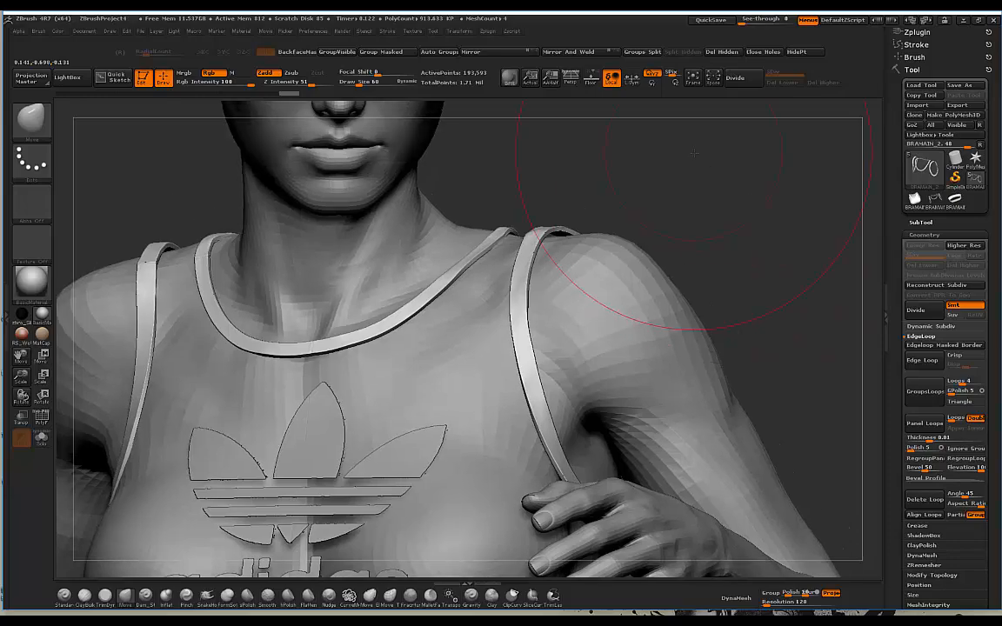
drag(711, 139, 613, 249)
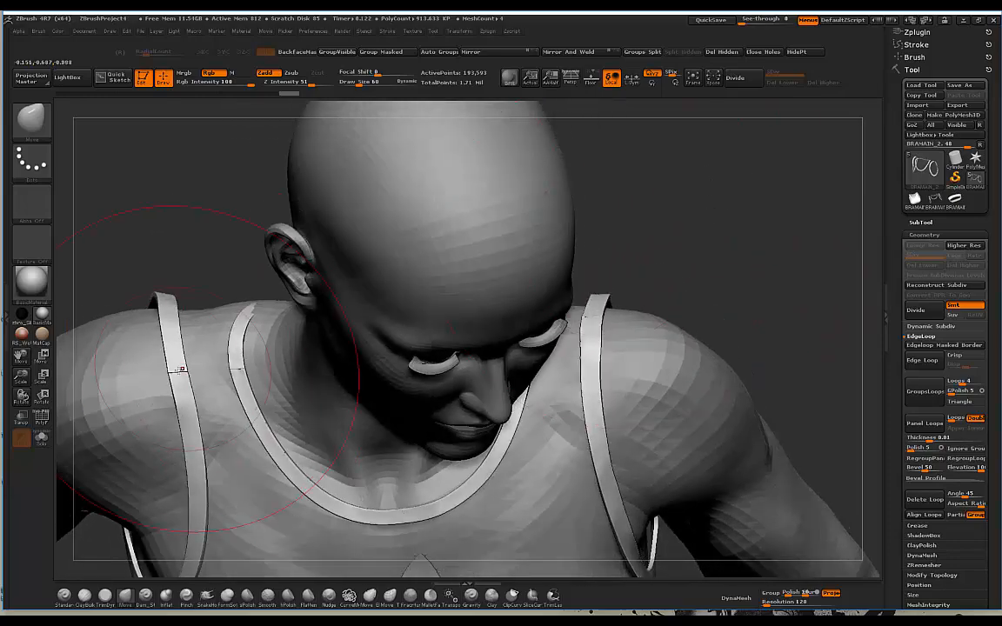
drag(753, 228, 722, 262)
drag(772, 240, 516, 253)
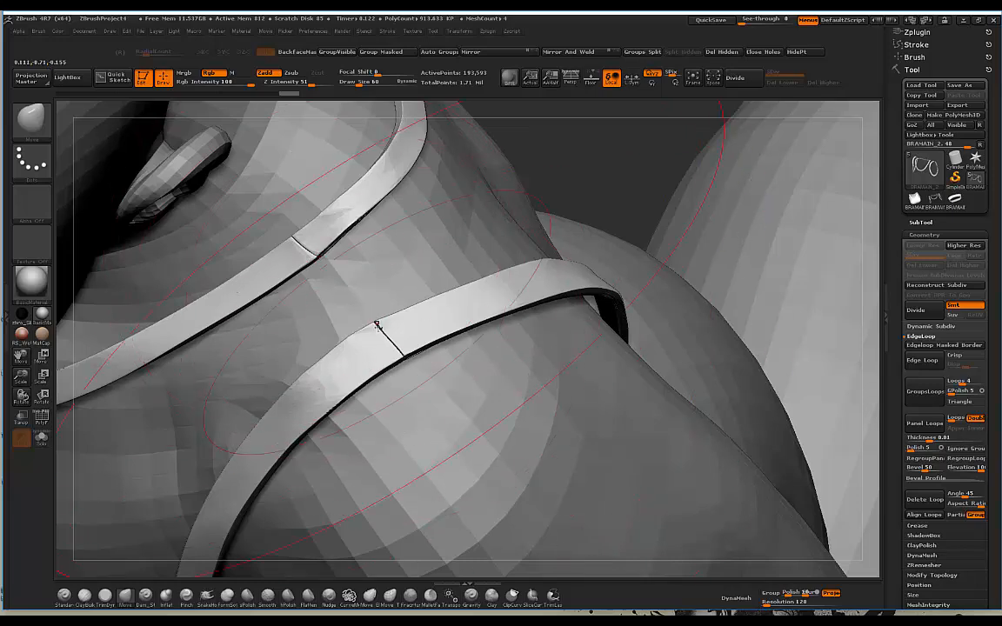
mouse_move(582, 192)
alt+mouse_down()
mouse_move(590, 259)
mouse_move(592, 196)
mouse_move(606, 175)
mouse_move(653, 187)
mouse_move(643, 196)
mouse_move(641, 178)
alt+mouse_up()
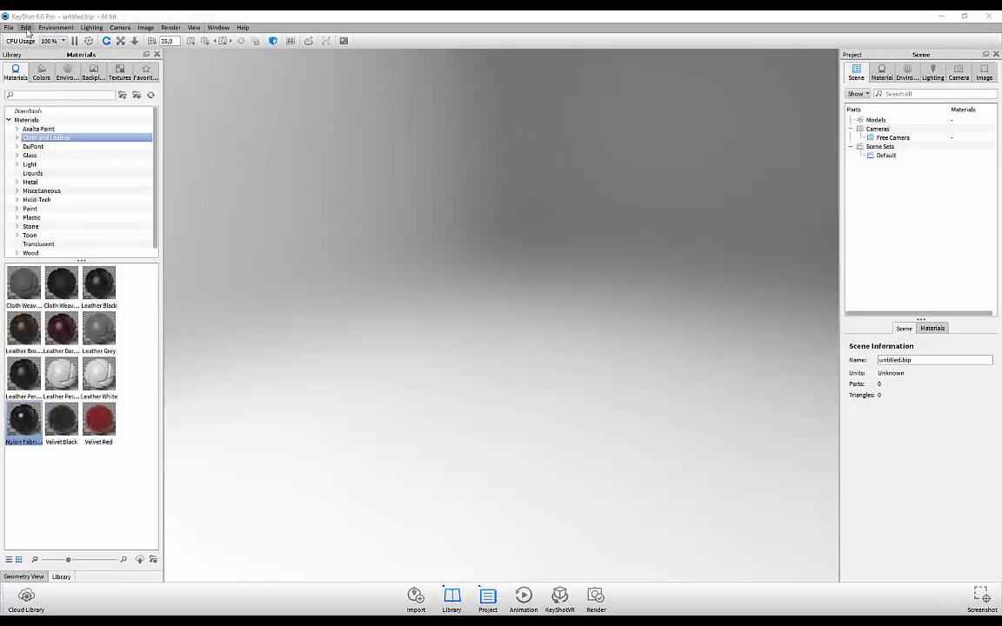
Step: Import runposeaddidas.obj from Sports Bra > RunningPose > posed into the scene
click(9, 28)
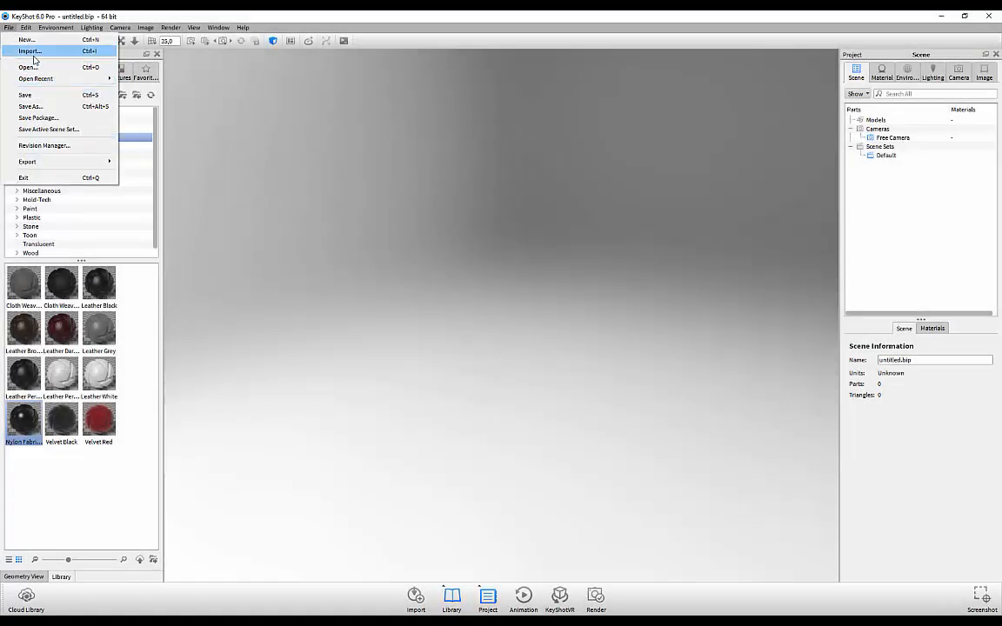
click(31, 51)
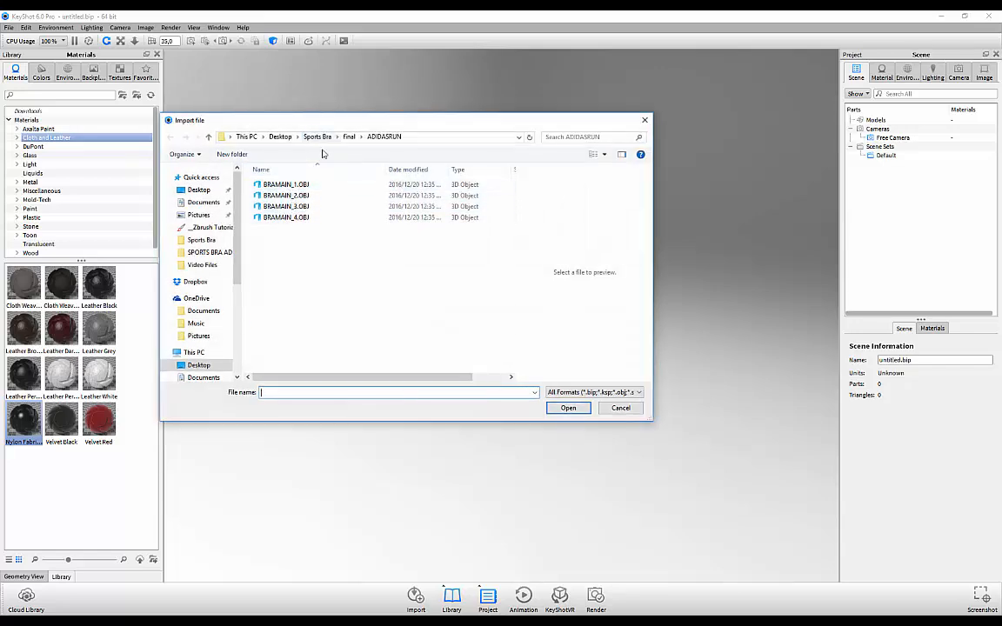
click(317, 137)
double_click(423, 177)
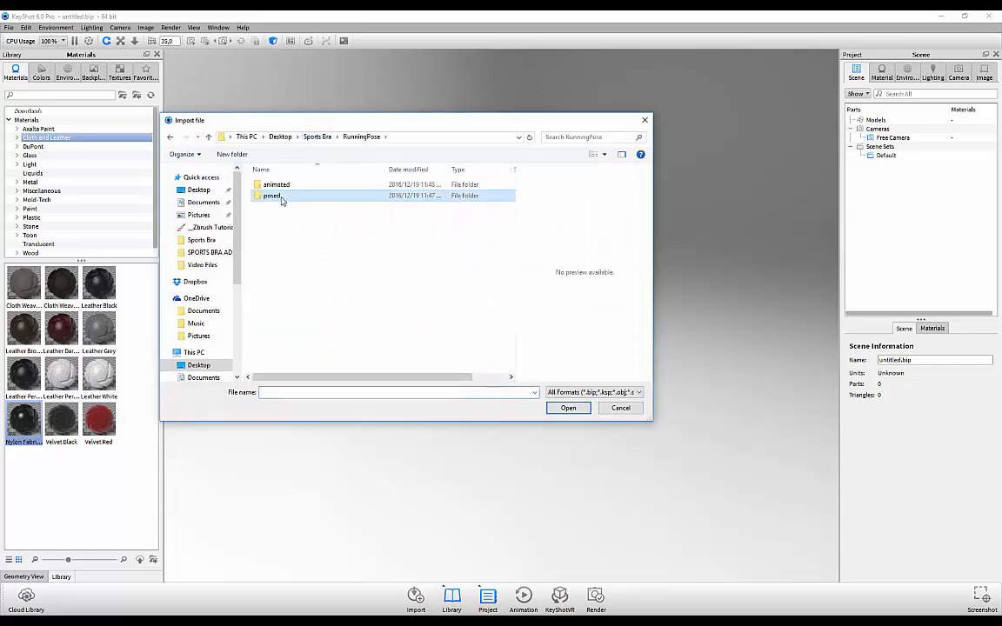
double_click(272, 196)
click(287, 195)
click(574, 409)
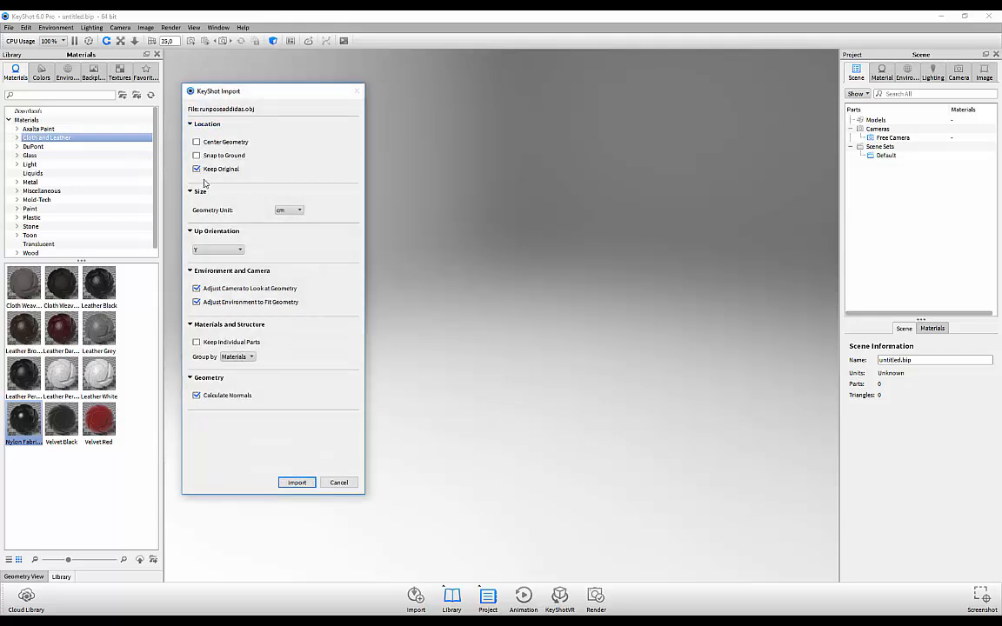
click(296, 484)
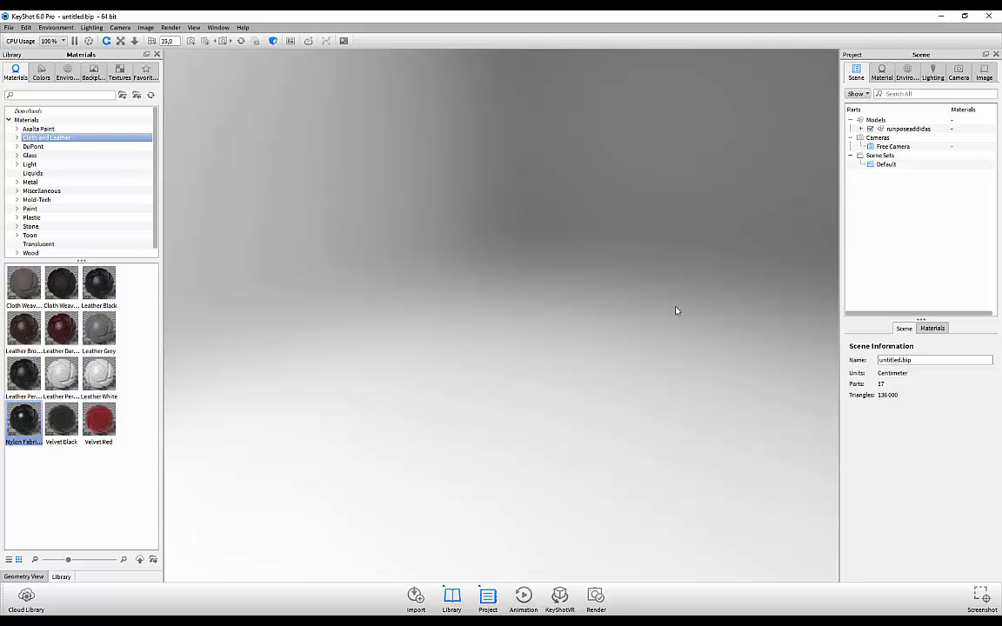
Step: Import BRAMAIN_1.OBJ from Sports Bra > final > ADIDASRUN into the scene
click(8, 28)
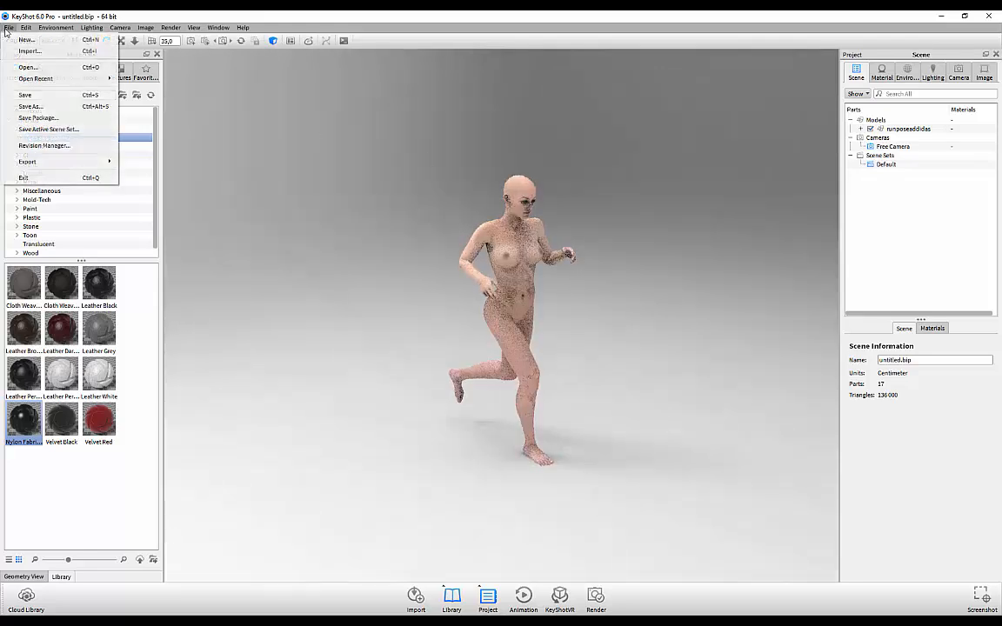
click(29, 51)
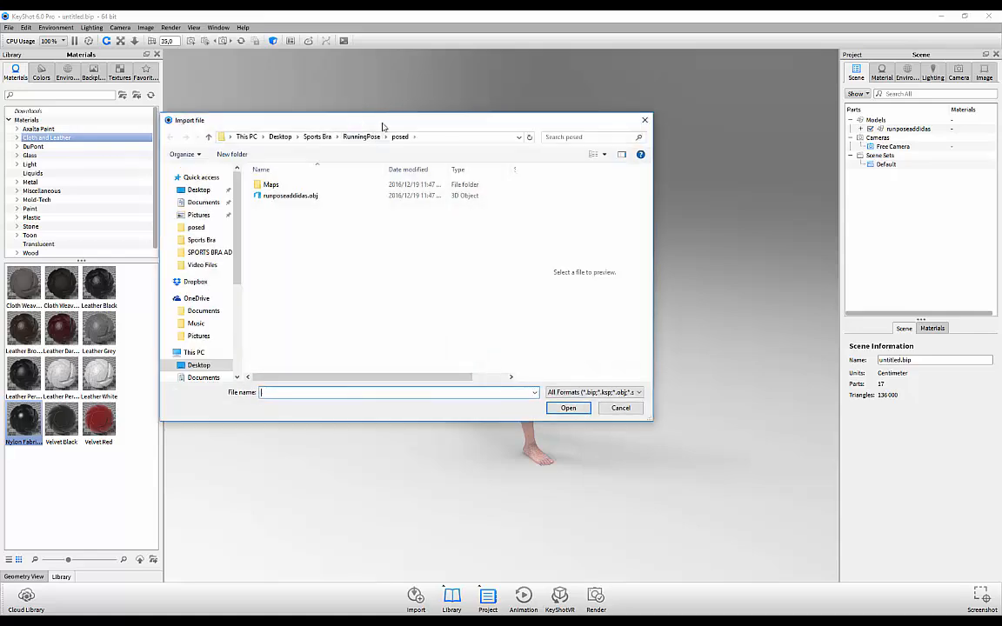
click(362, 139)
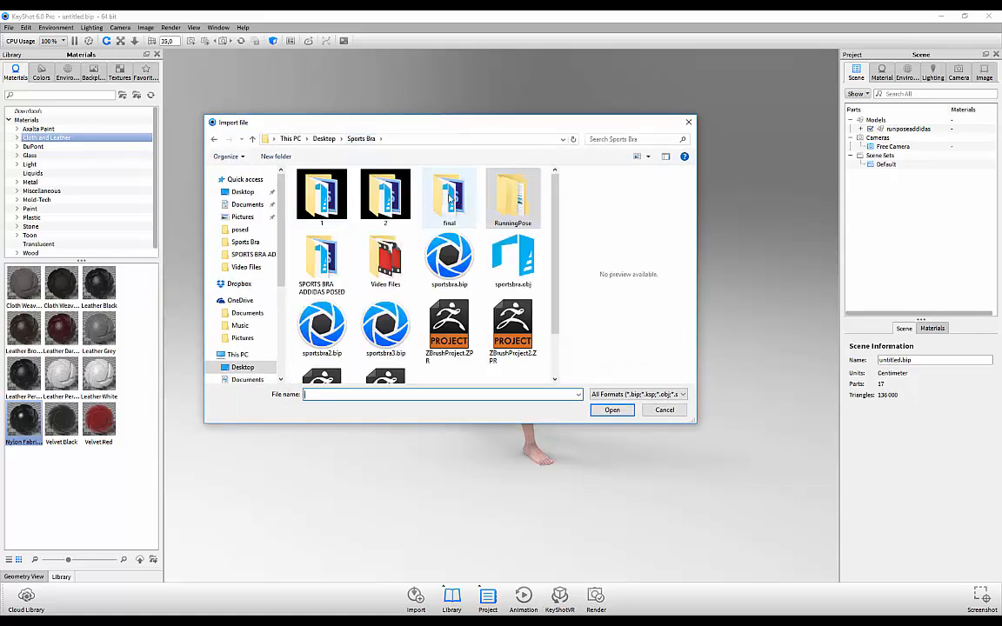
double_click(449, 199)
double_click(330, 209)
click(328, 186)
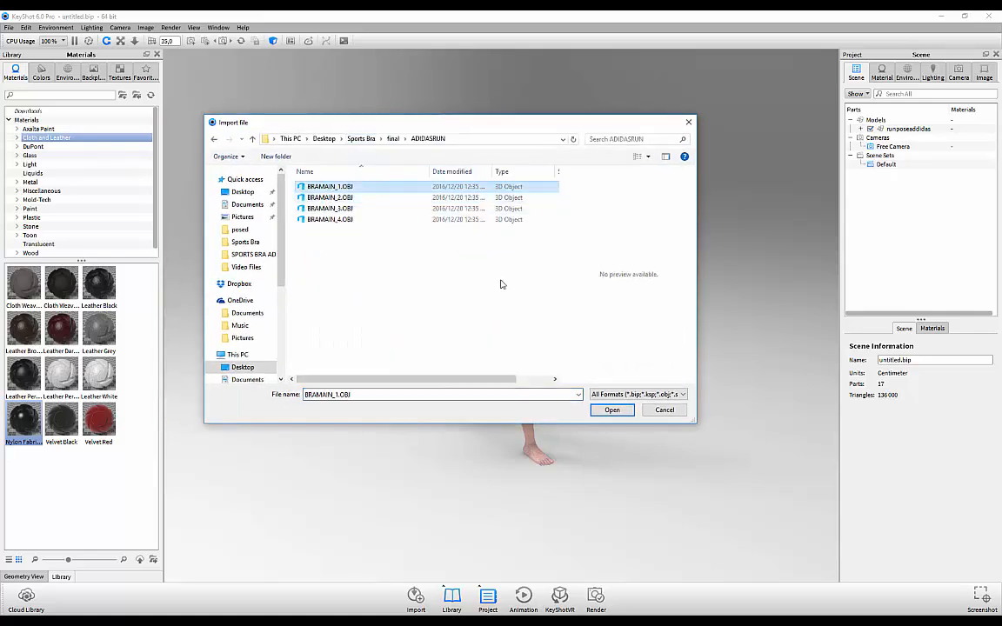
click(613, 411)
drag(258, 96, 567, 119)
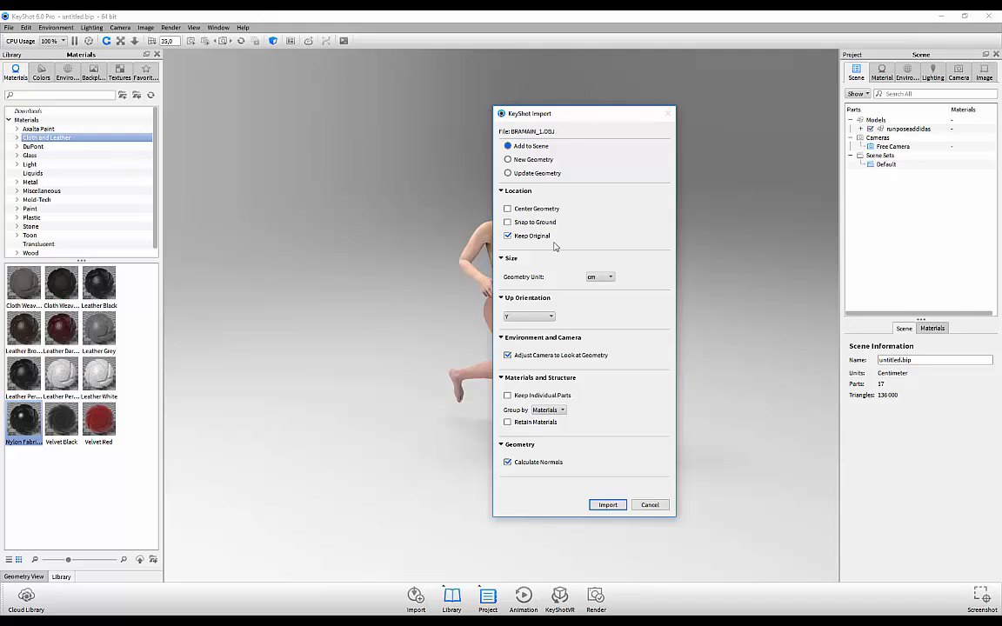
click(616, 507)
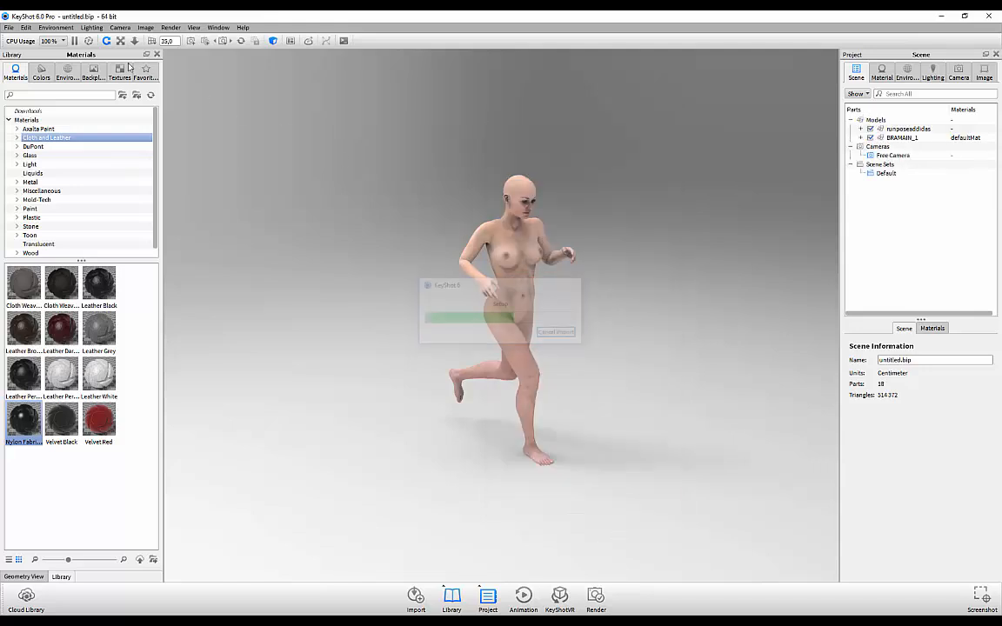
Step: Import BRAMAIN_2.OBJ and BRAMAIN_3.OBJ into the scene
click(9, 27)
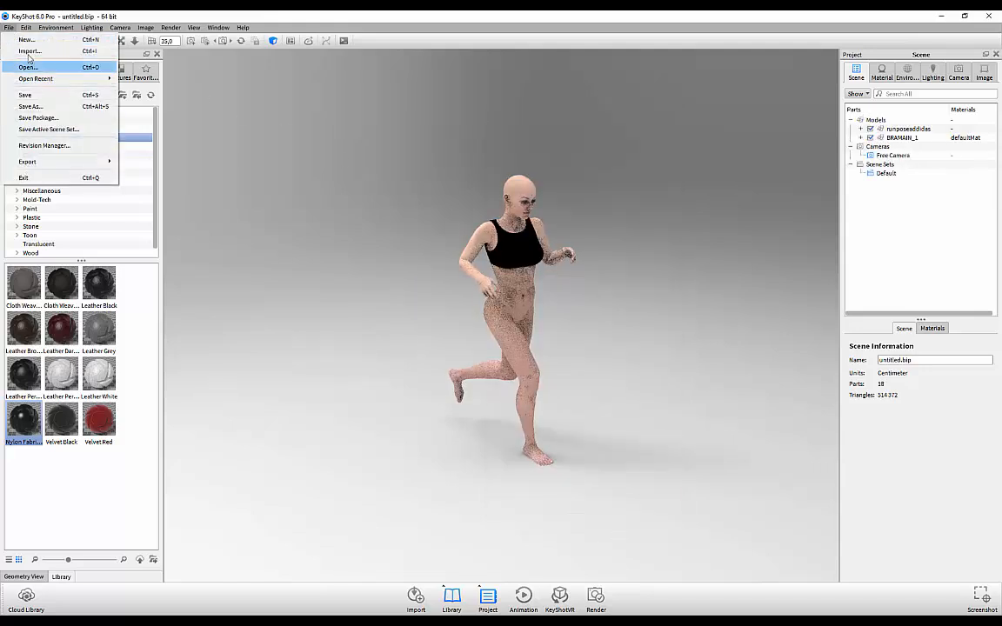
click(28, 51)
click(347, 197)
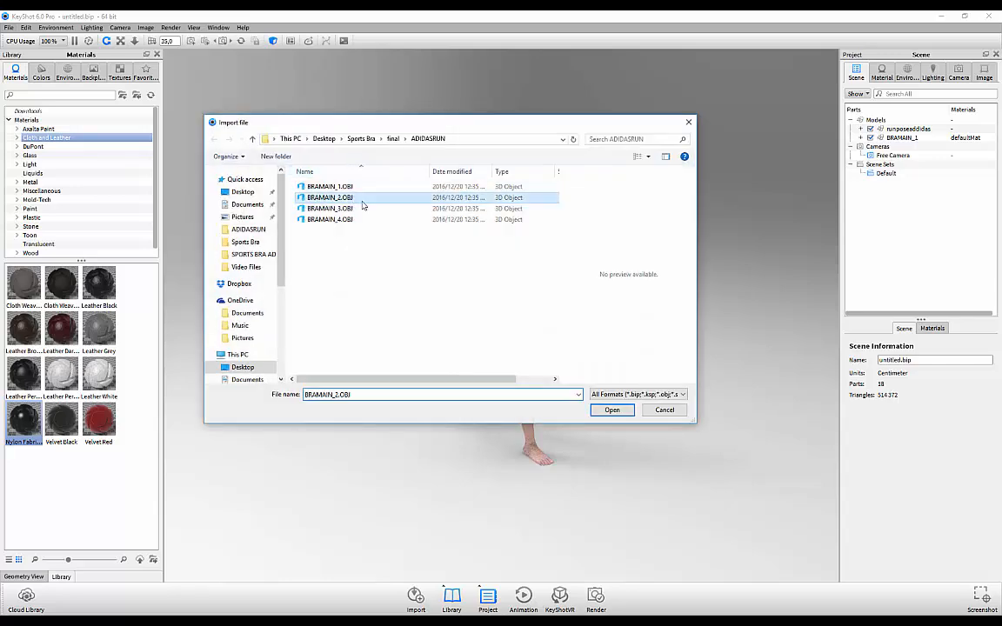
click(613, 411)
click(612, 507)
click(8, 27)
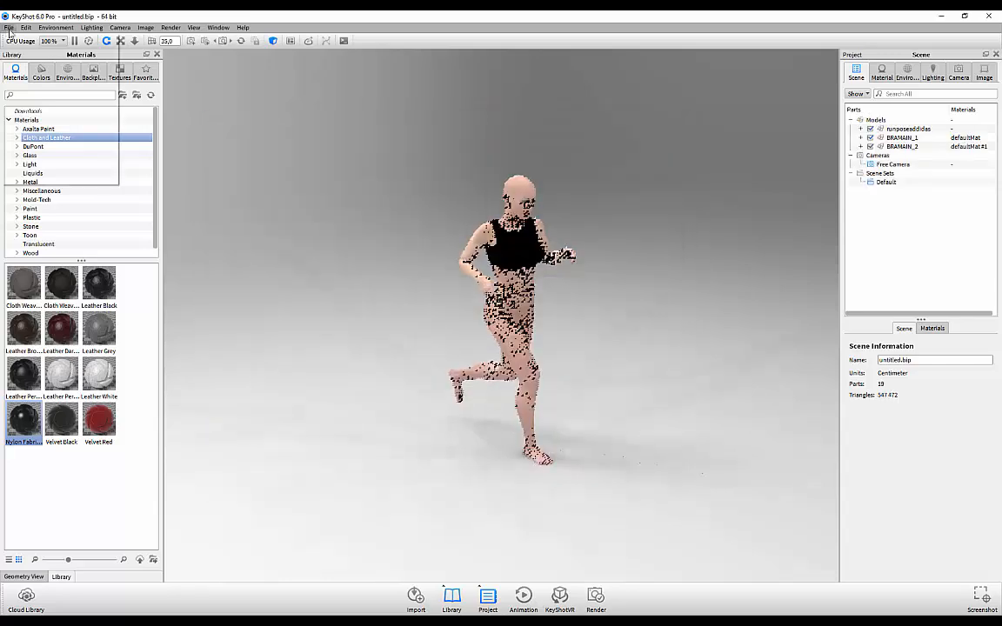
click(28, 51)
click(331, 209)
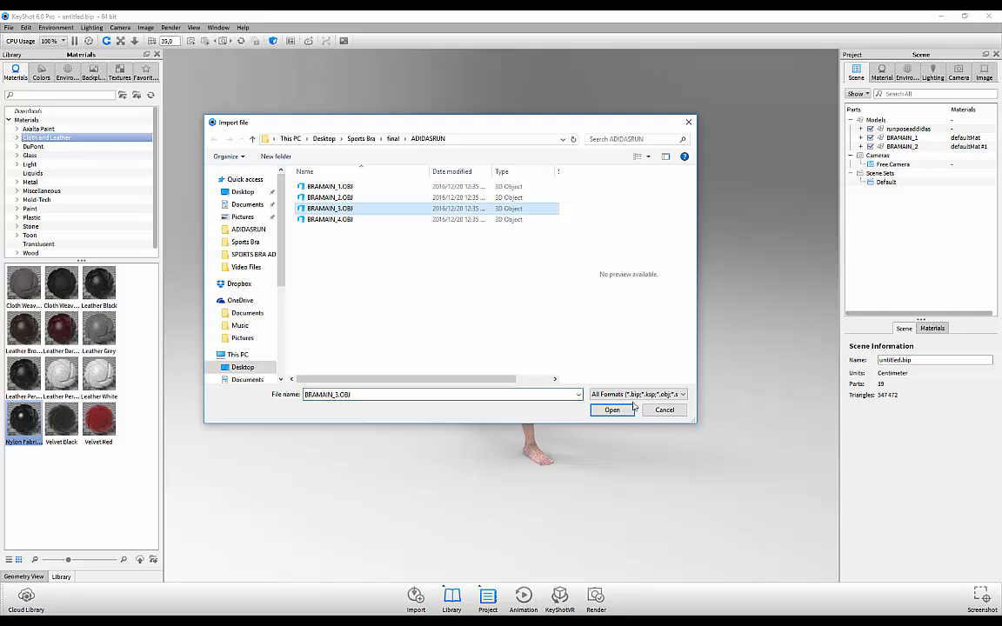
click(631, 408)
click(601, 504)
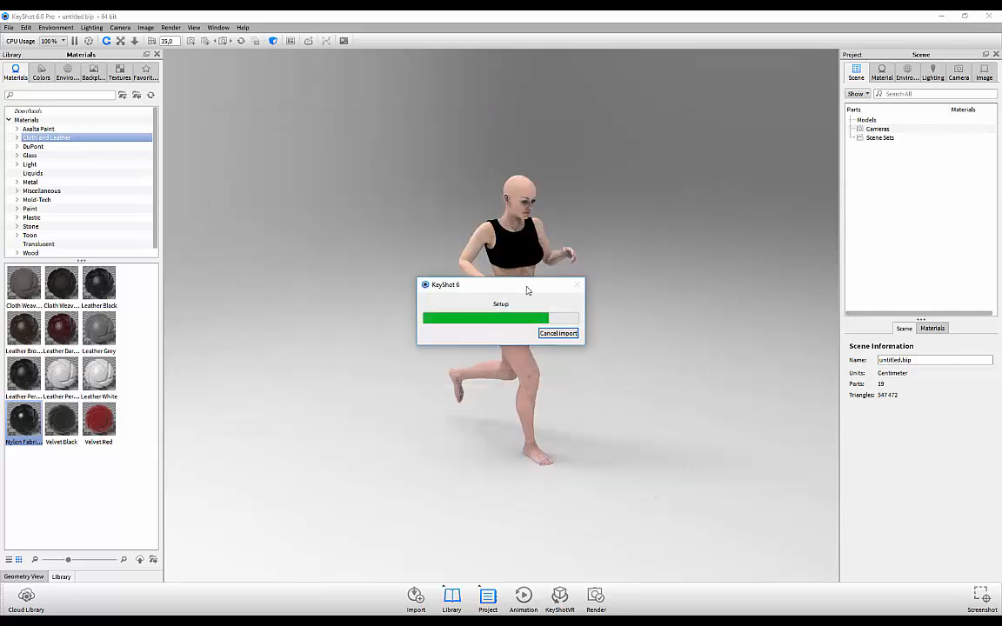
Step: Import BRAMAIN_4.OBJ and frame the figure's upper body from the front
click(9, 27)
click(27, 50)
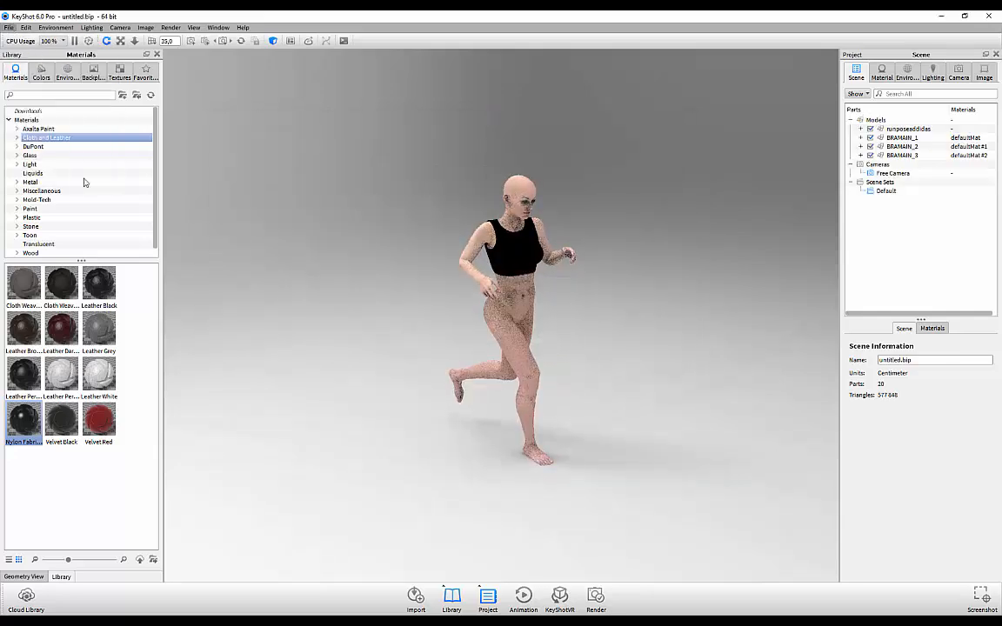
click(330, 219)
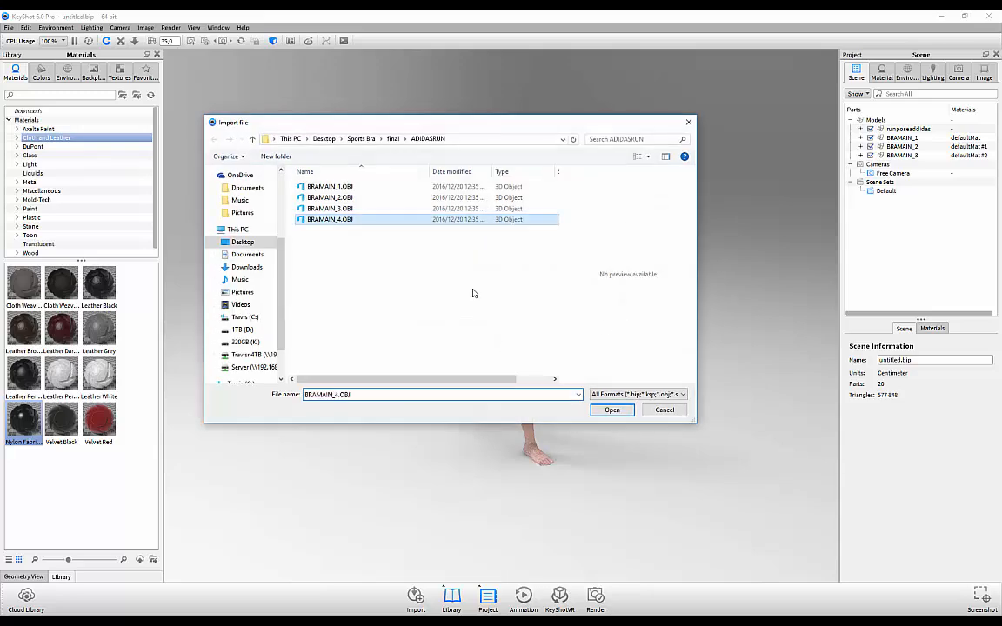
click(616, 410)
click(607, 505)
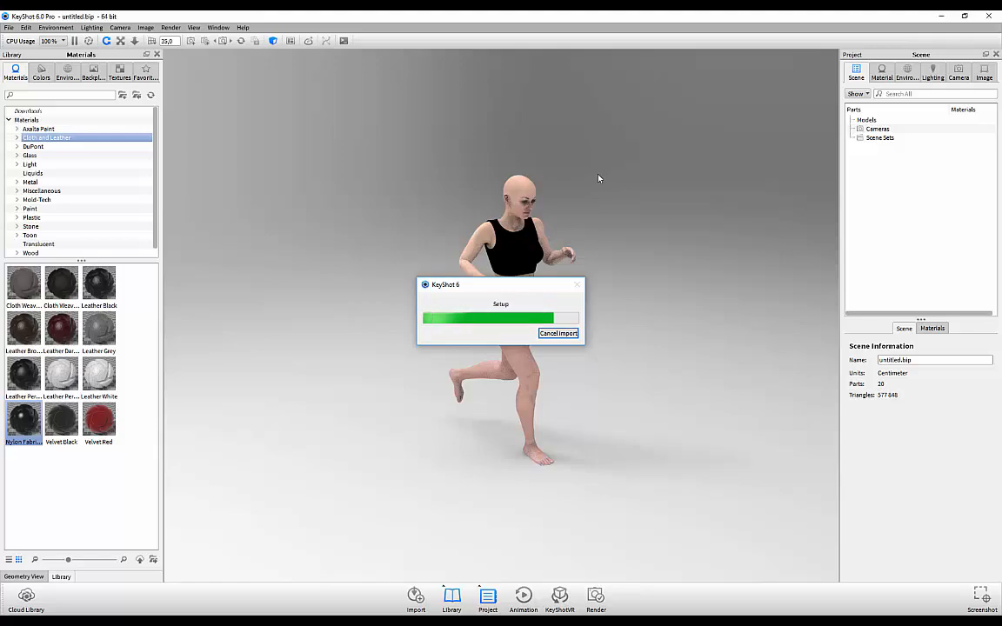
middle_drag(599, 221, 546, 295)
scroll(606, 379, up, 6)
drag(606, 379, 637, 325)
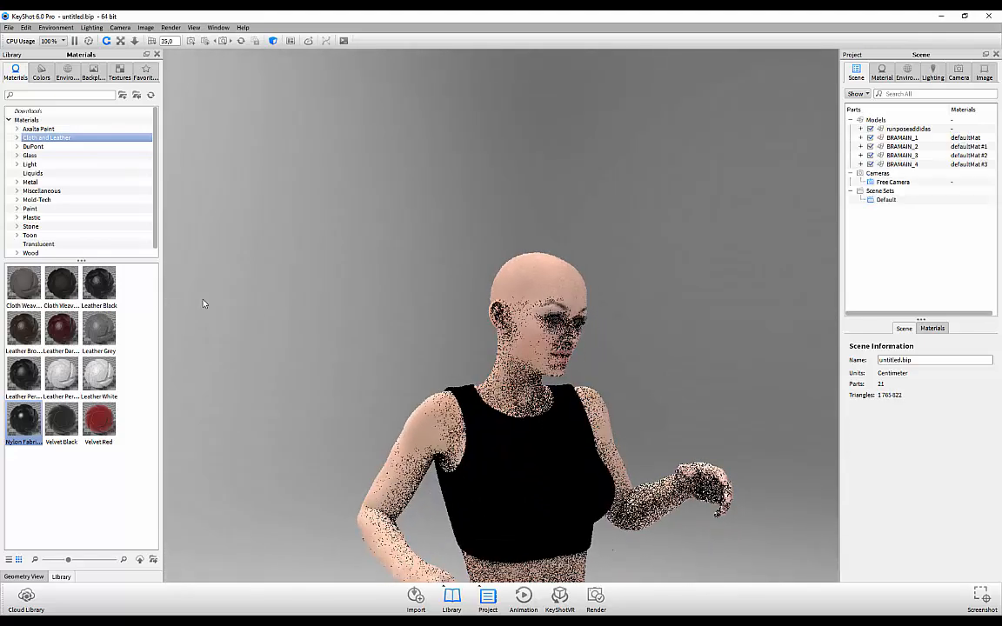
click(35, 209)
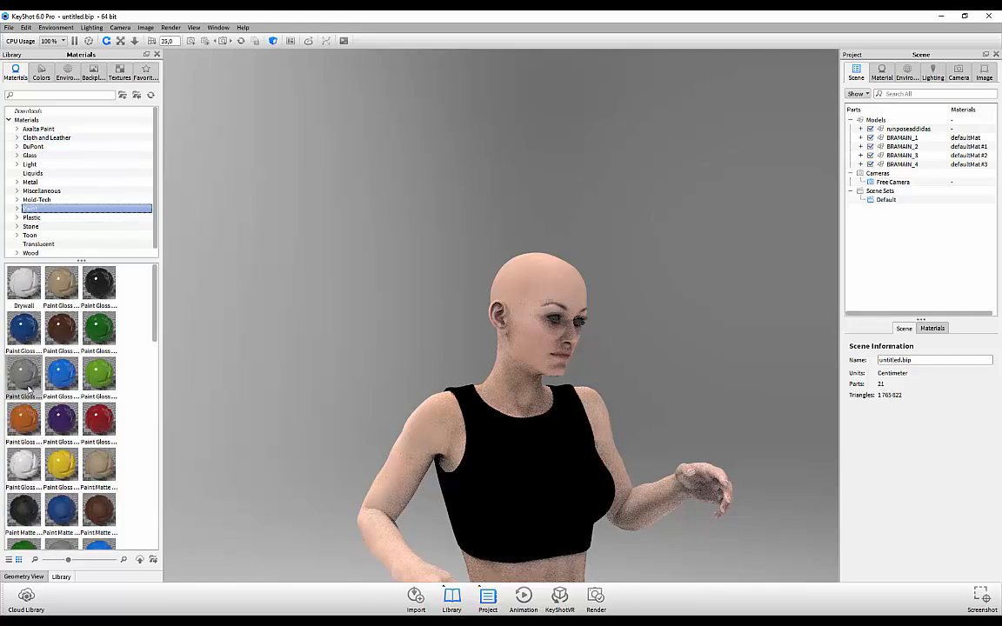
Step: Drag the grey Paint Gloss material onto the bra top and orbit to inspect it
drag(474, 446, 502, 492)
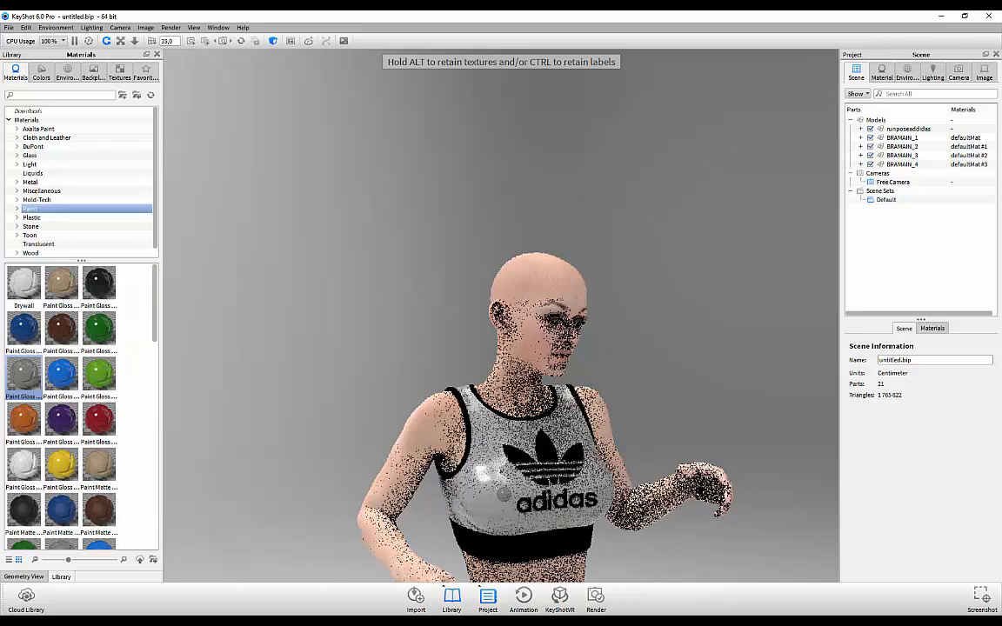
drag(571, 483, 574, 480)
drag(655, 327, 503, 363)
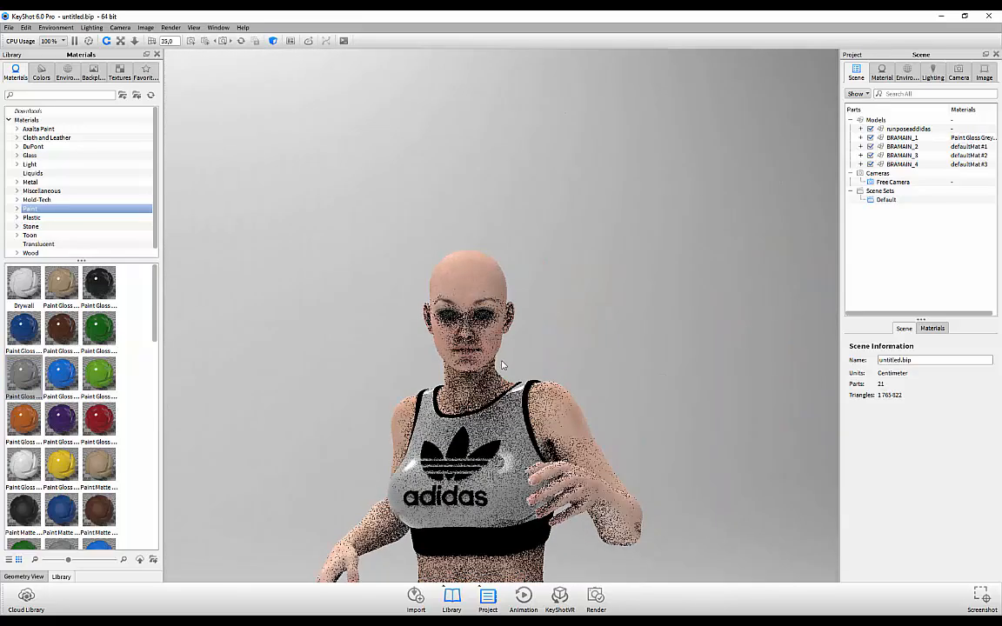
middle_drag(460, 391, 457, 334)
scroll(457, 334, up, 2)
drag(320, 282, 385, 256)
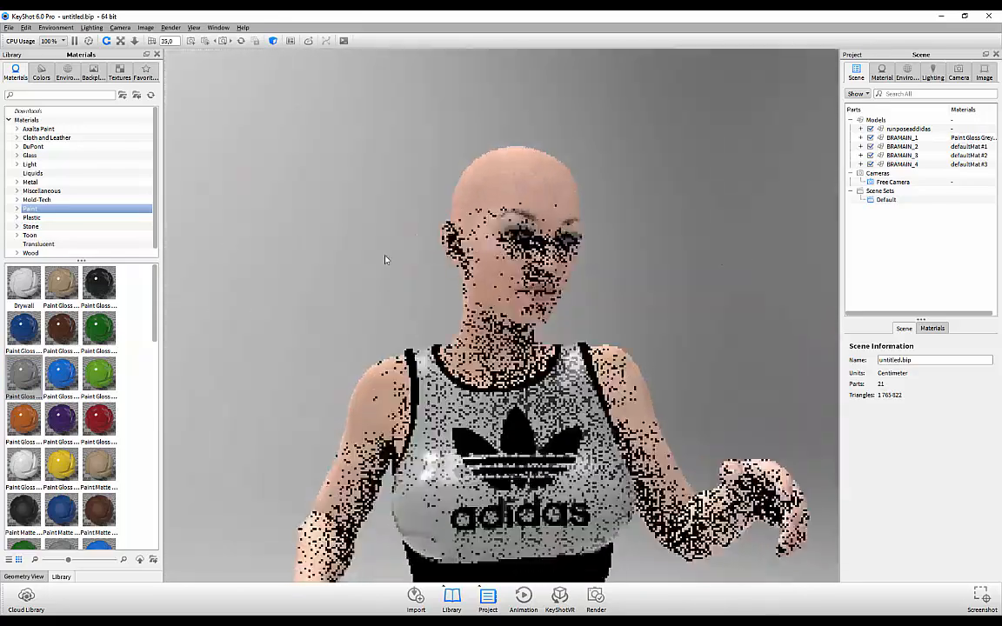
middle_drag(403, 361, 374, 289)
drag(476, 300, 587, 302)
middle_drag(677, 298, 629, 229)
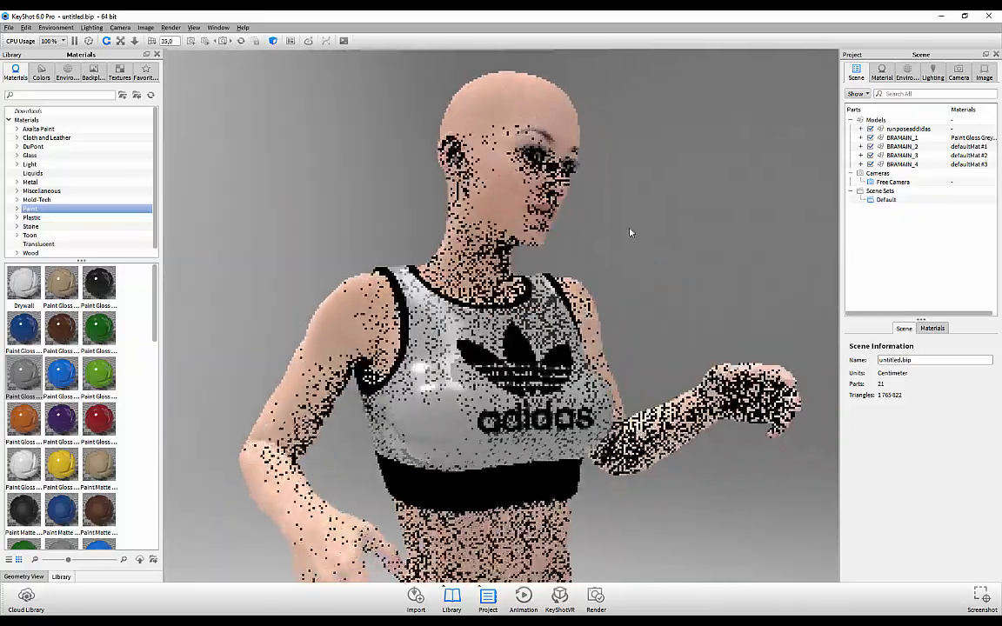
scroll(644, 265, up, 2)
drag(643, 265, 687, 252)
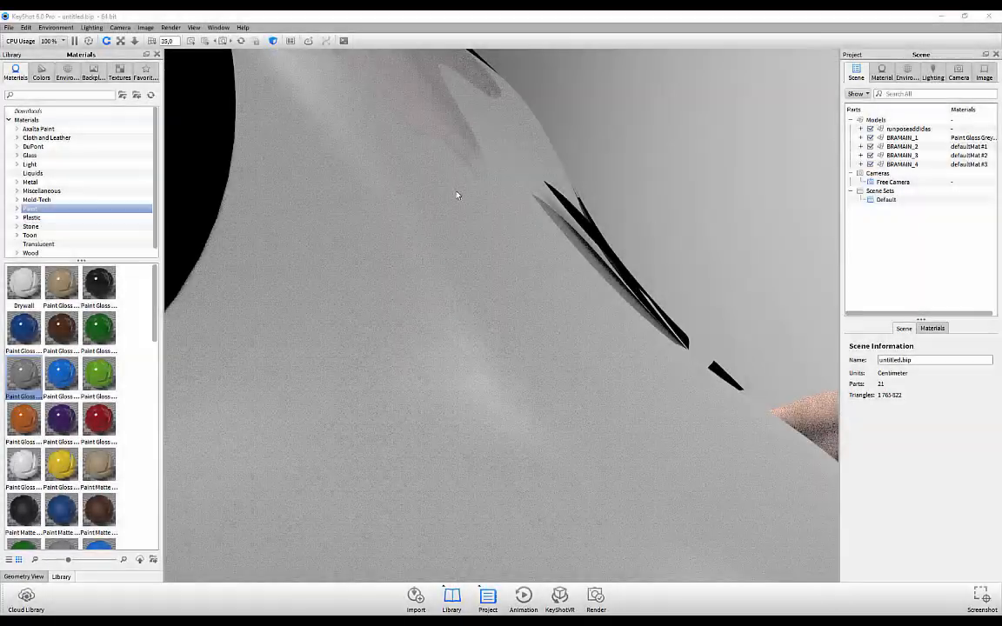
drag(710, 199, 544, 204)
drag(673, 202, 672, 308)
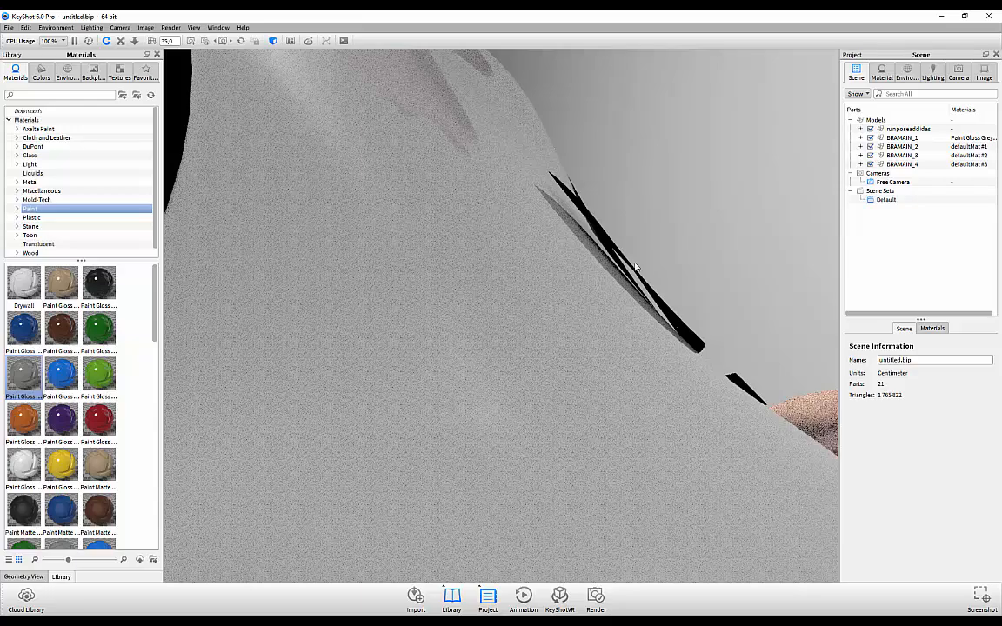
drag(703, 257, 612, 231)
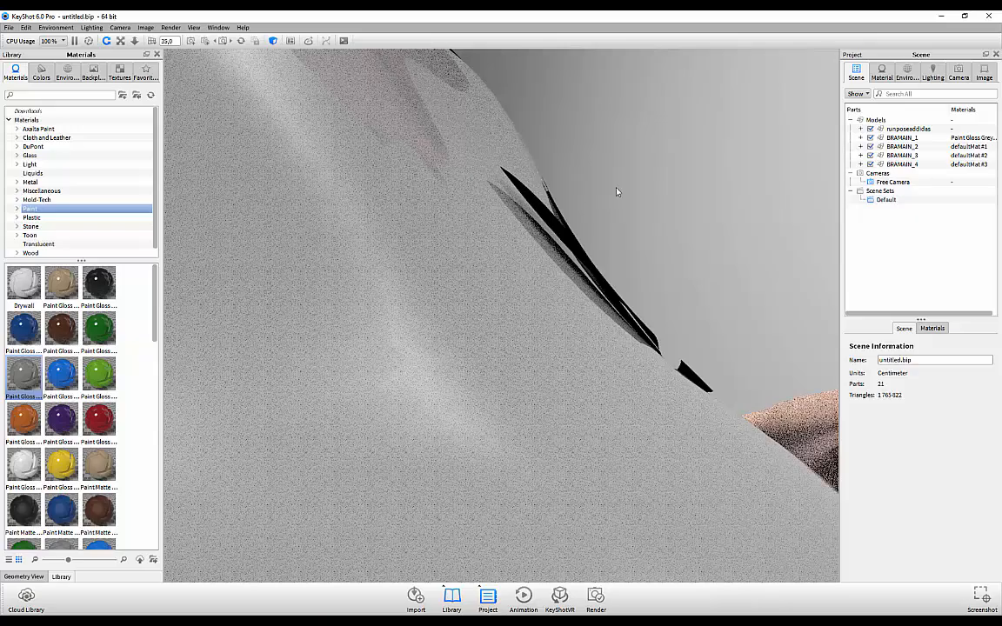
drag(609, 178, 541, 214)
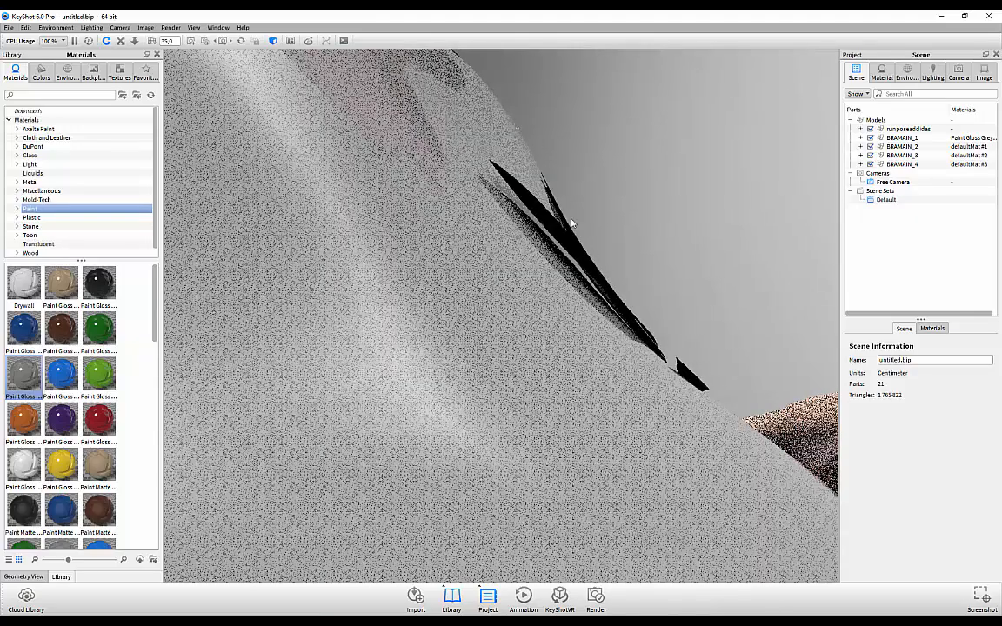
drag(624, 190, 582, 158)
scroll(631, 240, down, 5)
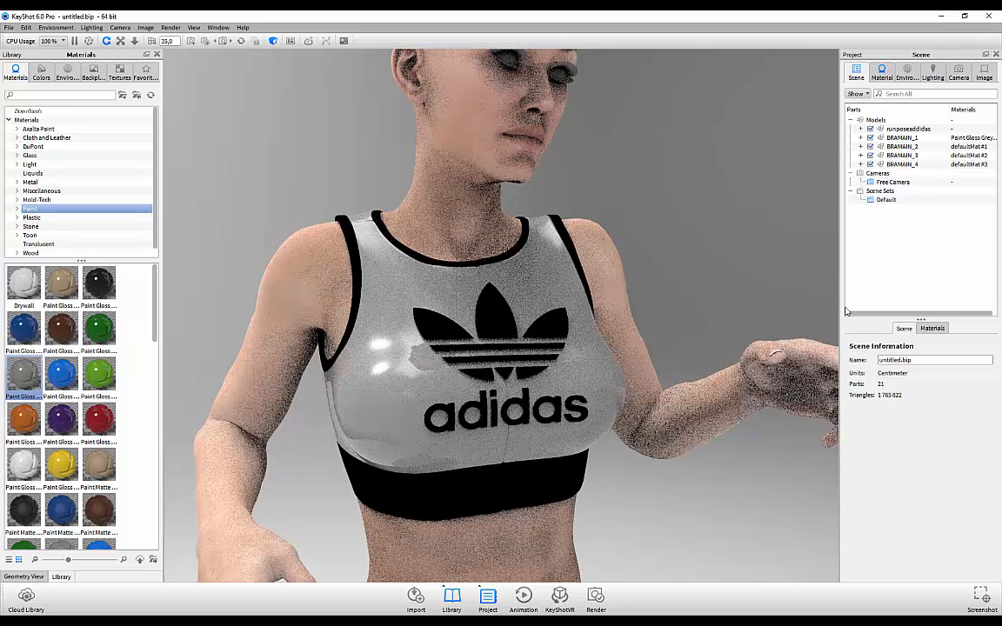
Step: Apply Nylon Fabric Black to the top and set its bump scale to 0.062
double_click(565, 348)
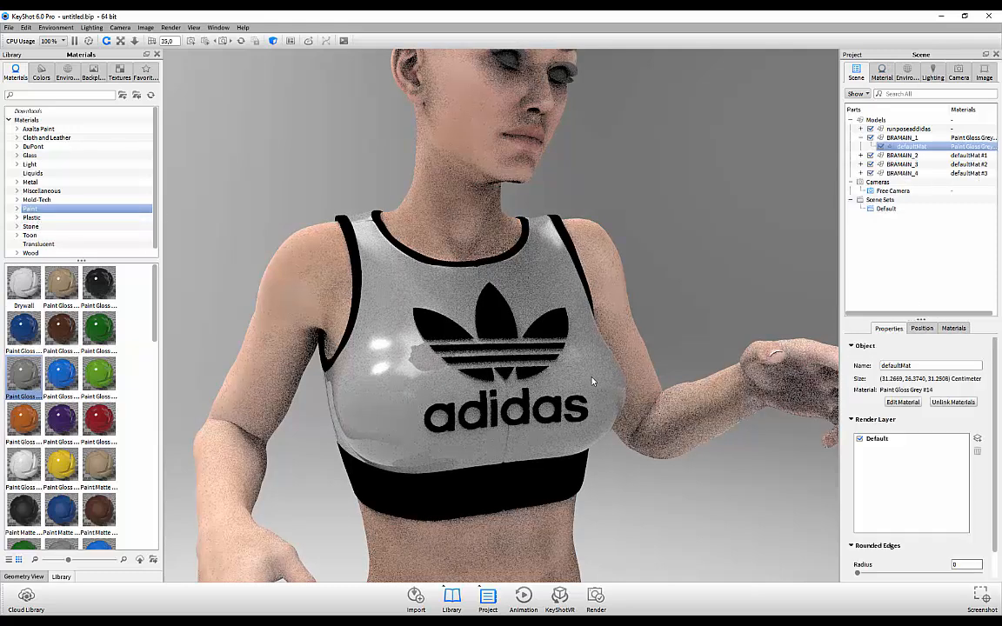
drag(849, 201, 866, 201)
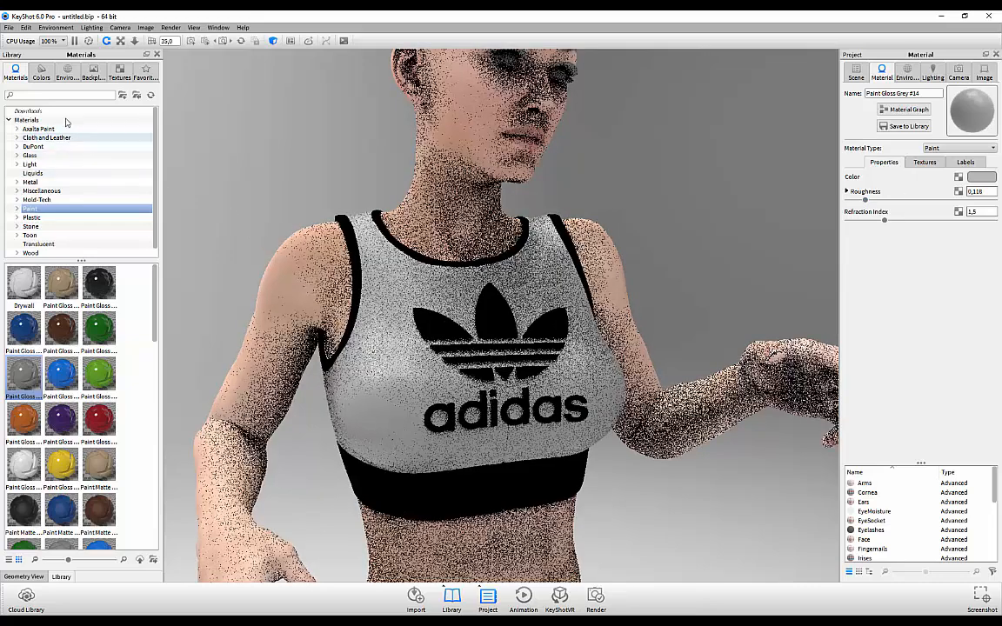
click(39, 137)
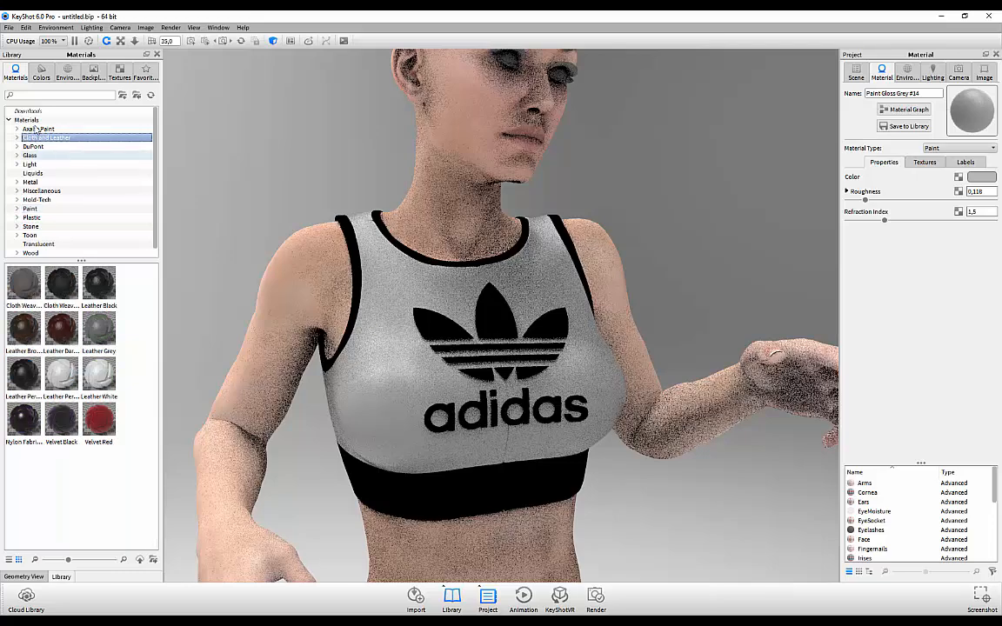
drag(348, 430, 396, 392)
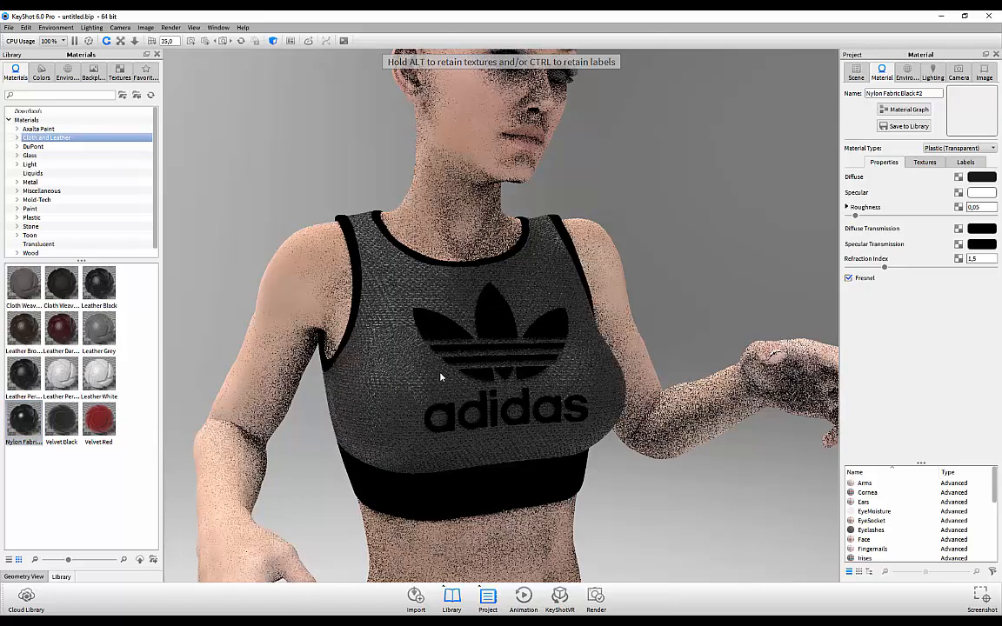
click(924, 164)
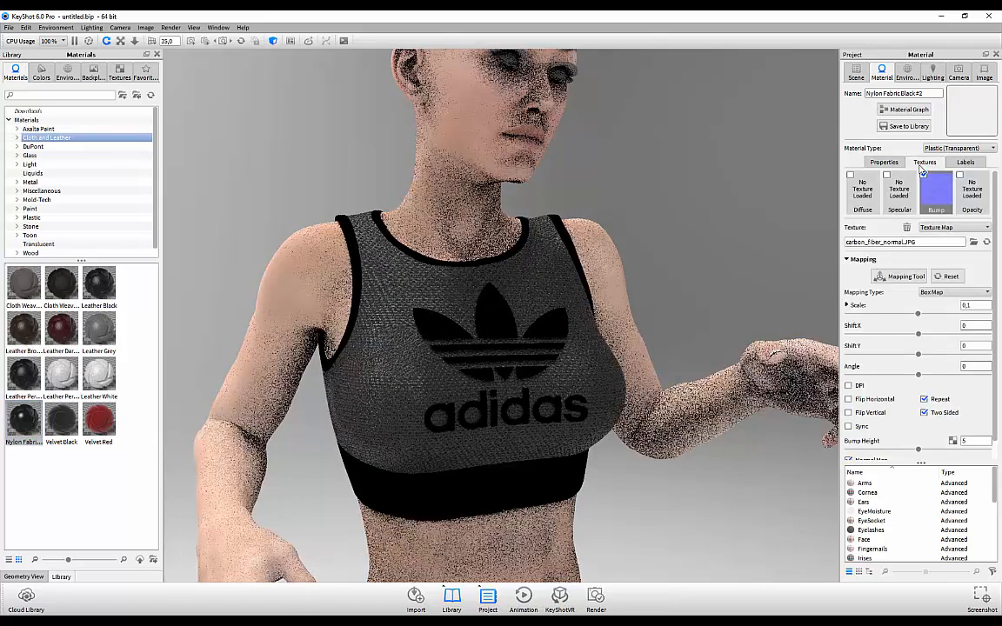
drag(917, 314, 893, 316)
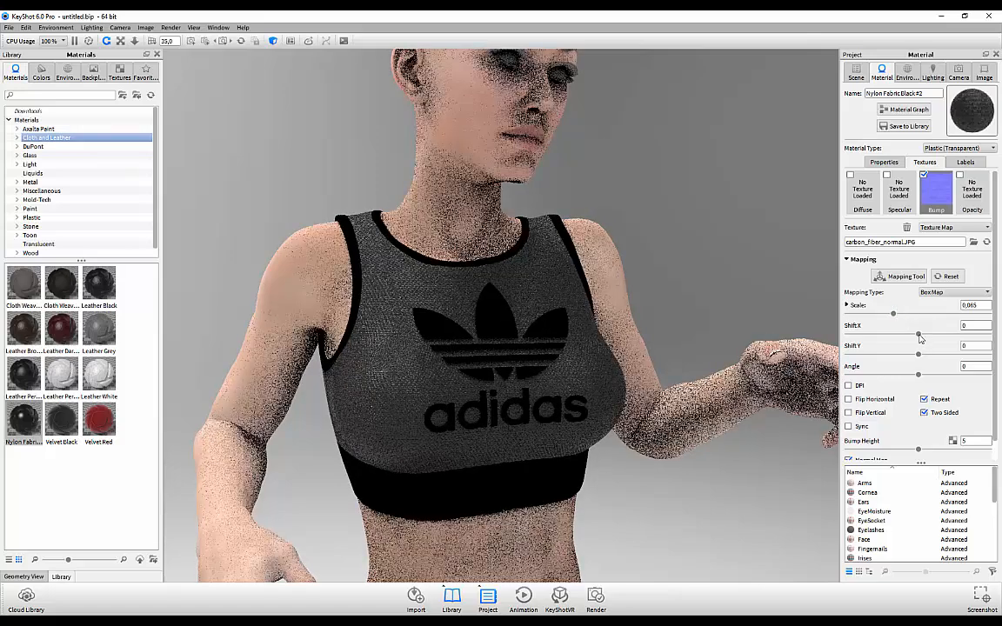
drag(893, 315, 890, 315)
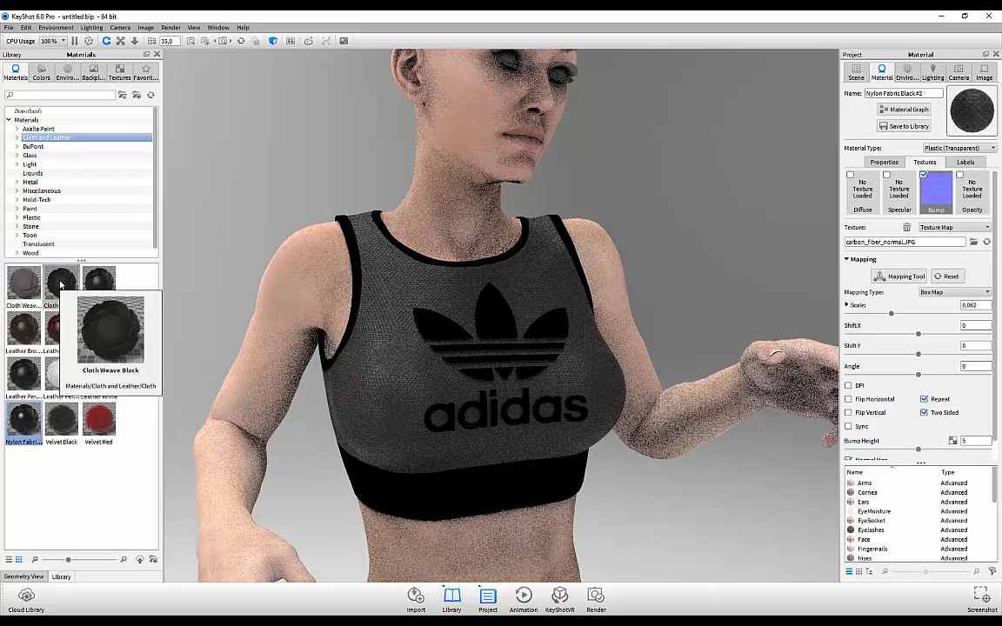
Step: Apply Cloth Weave Black to the trim bands and under-bust band
drag(61, 283, 441, 500)
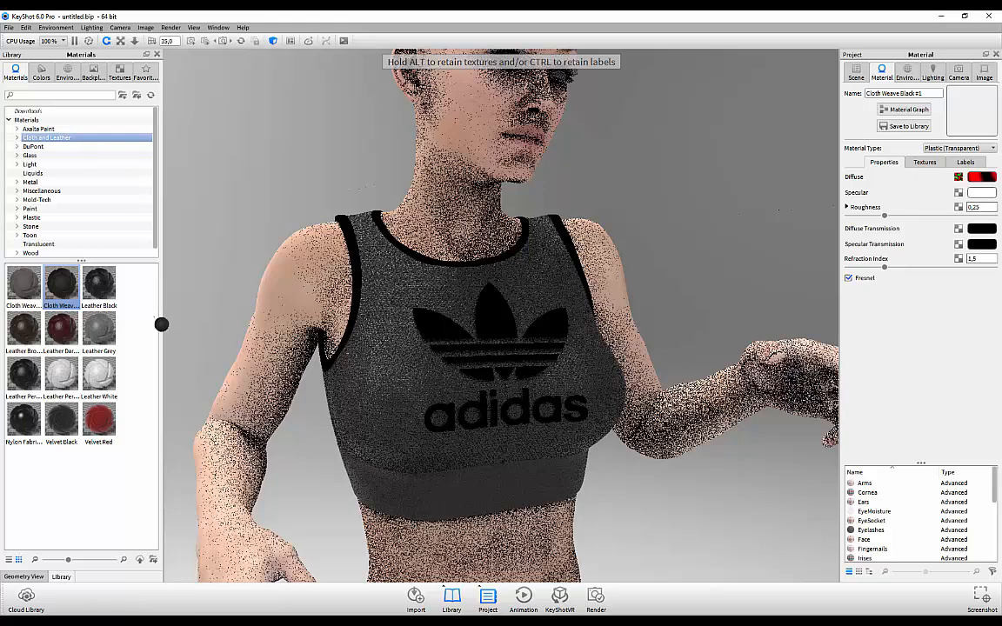
drag(157, 320, 67, 295)
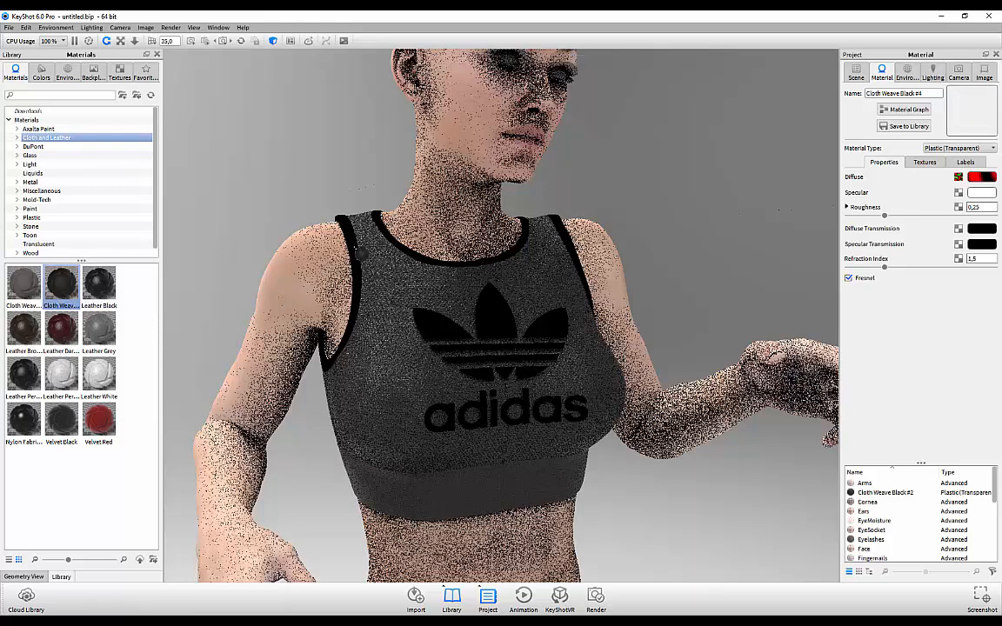
drag(354, 249, 497, 330)
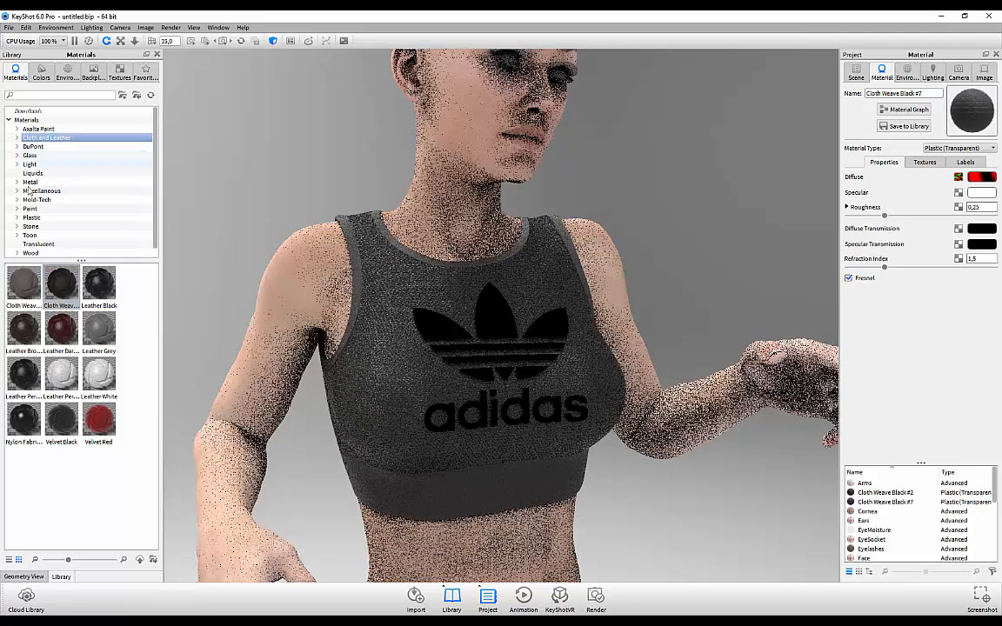
click(33, 210)
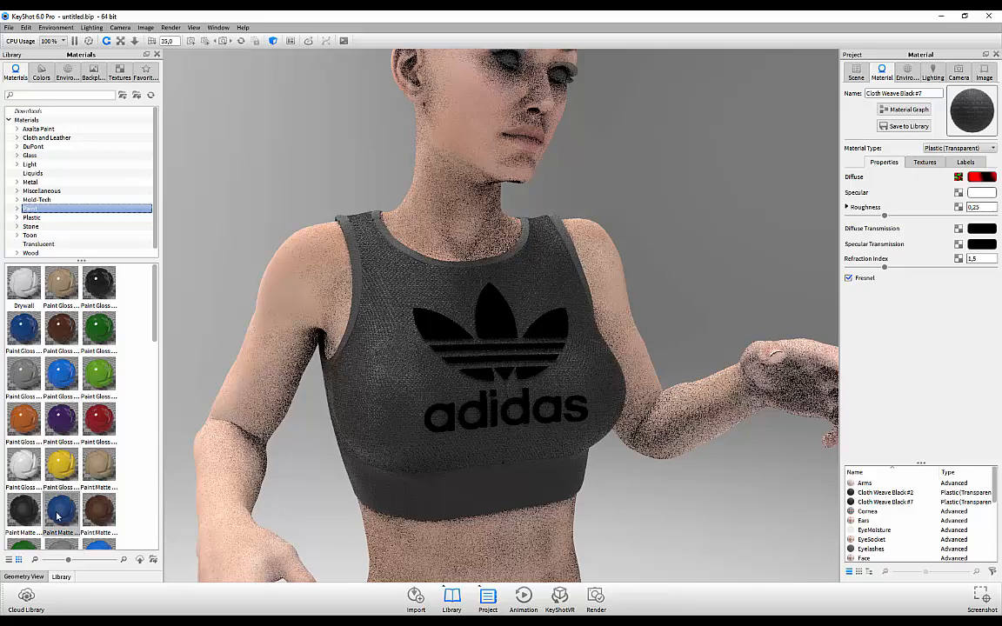
Step: Apply Paint Matte Blue #3 to the adidas logo and zoom in on it
mouse_move(61, 515)
mouse_down()
mouse_move(63, 496)
mouse_move(514, 330)
mouse_move(494, 357)
mouse_up()
scroll(495, 357, up, 5)
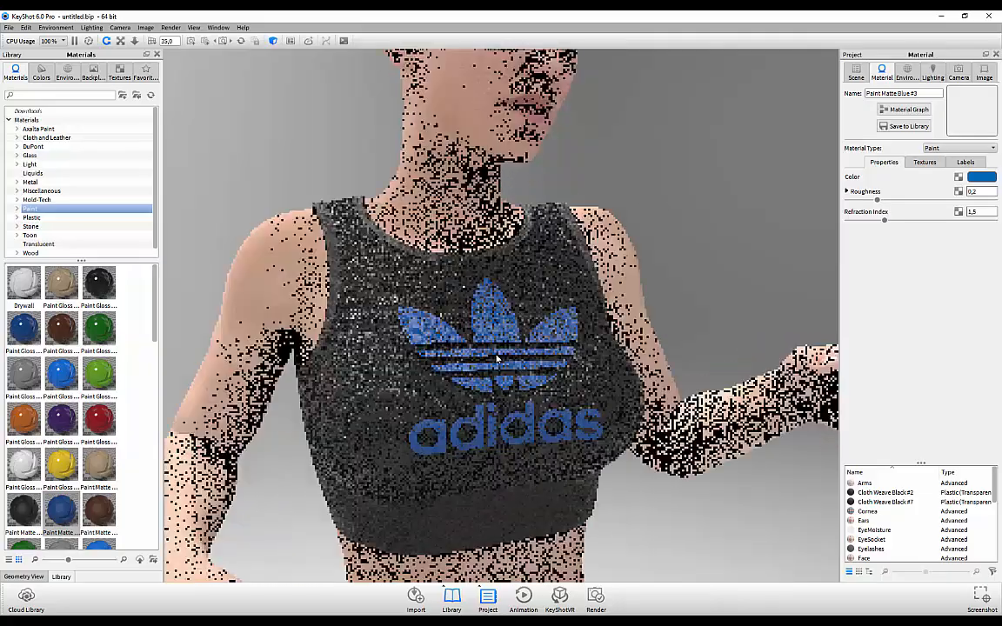
drag(485, 359, 670, 359)
scroll(637, 351, up, 5)
scroll(678, 350, up, 2)
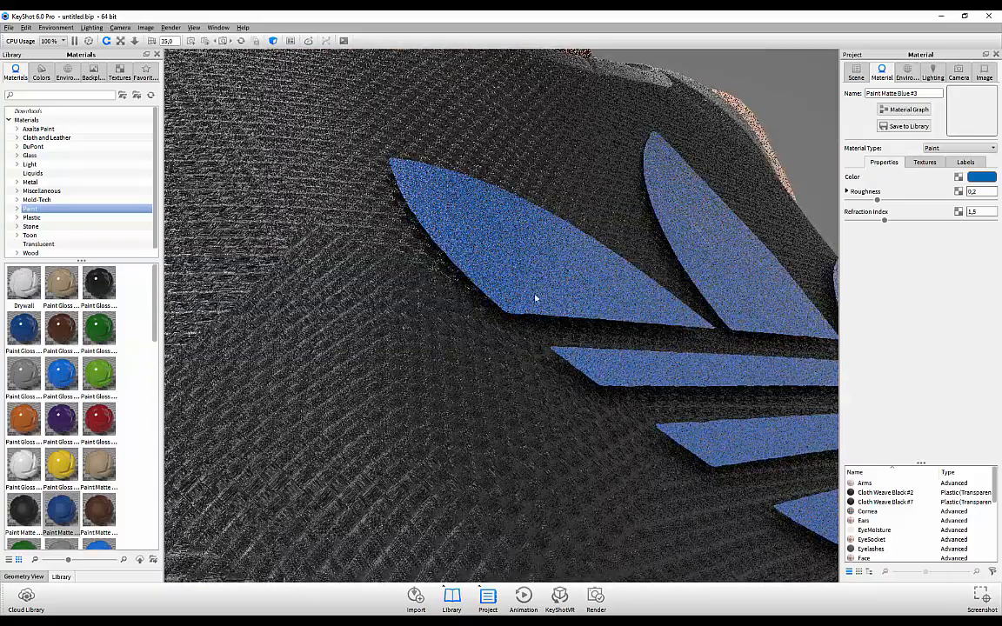
drag(536, 298, 555, 313)
scroll(686, 432, down, 3)
Step: Orbit close around the logo to show the adidas lettering, then zoom back out to the torso
drag(686, 431, 747, 424)
scroll(691, 391, down, 2)
scroll(726, 391, up, 2)
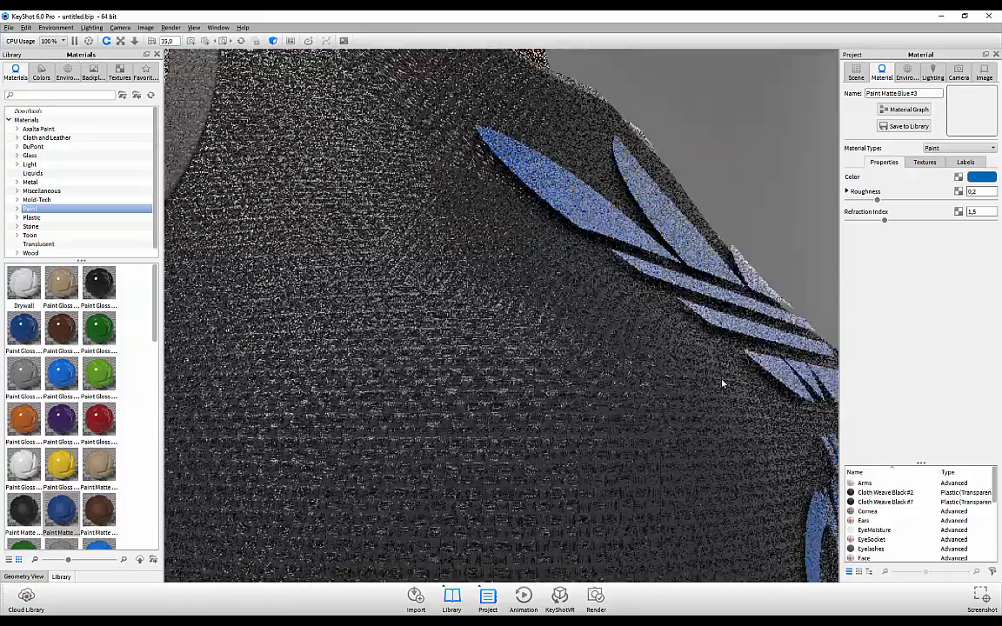
drag(722, 383, 681, 373)
drag(784, 422, 820, 427)
scroll(820, 427, up, 2)
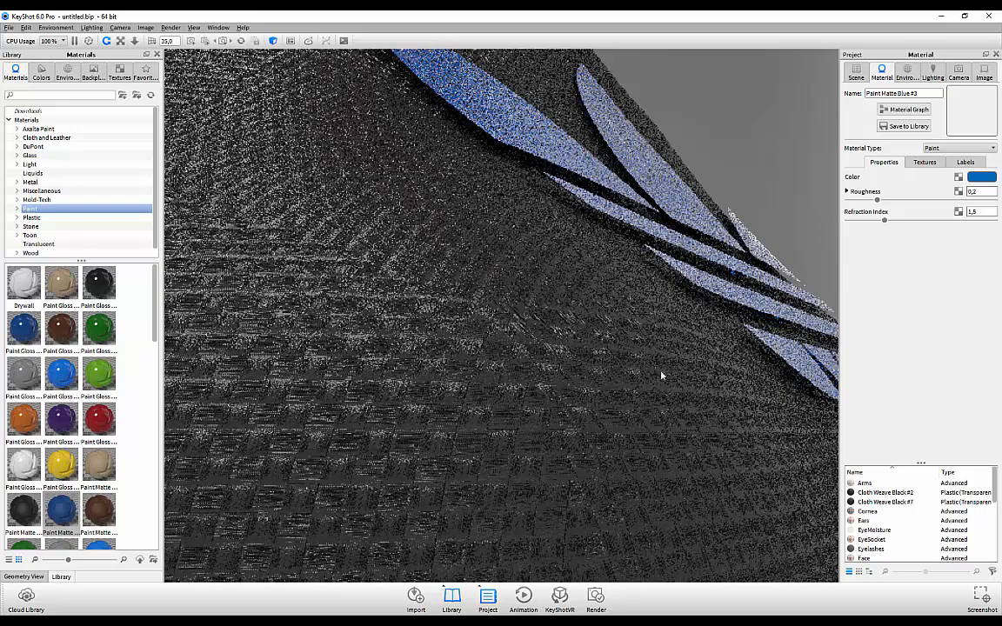
drag(661, 376, 621, 366)
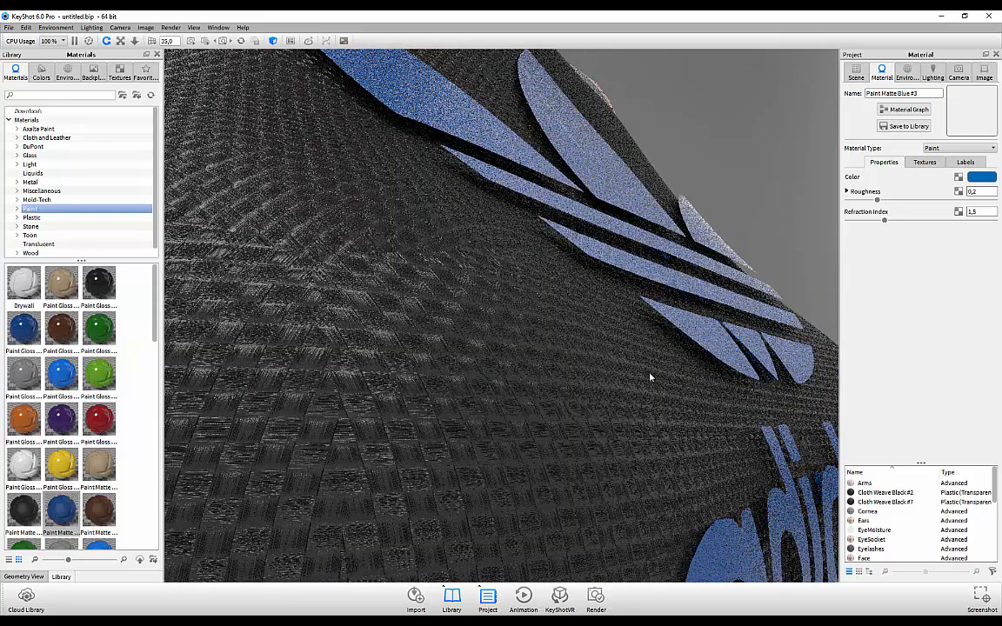
scroll(650, 377, down, 3)
drag(463, 287, 492, 341)
scroll(489, 280, down, 3)
scroll(489, 278, down, 6)
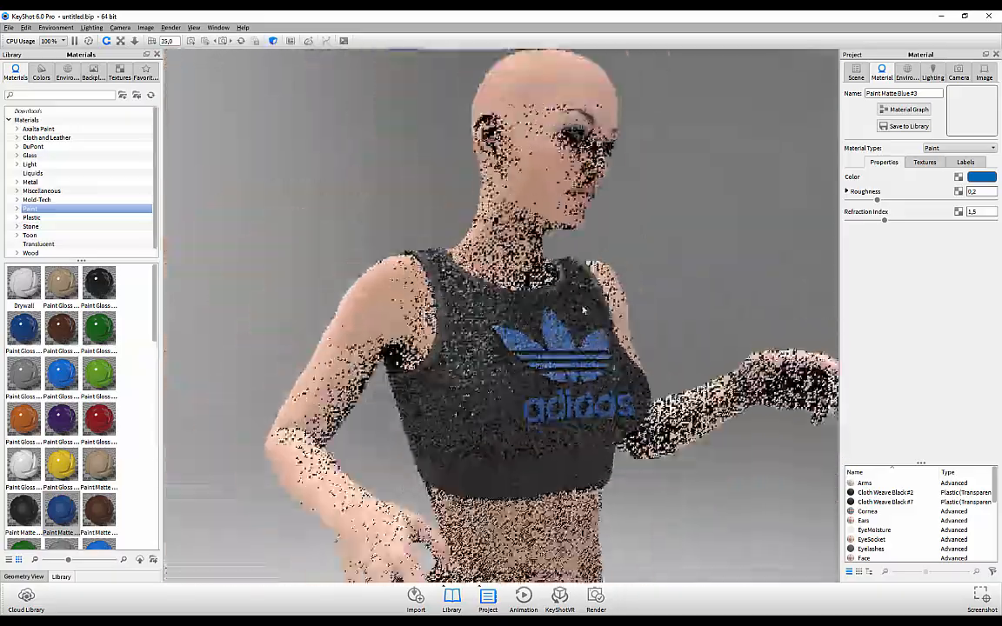
drag(583, 311, 526, 268)
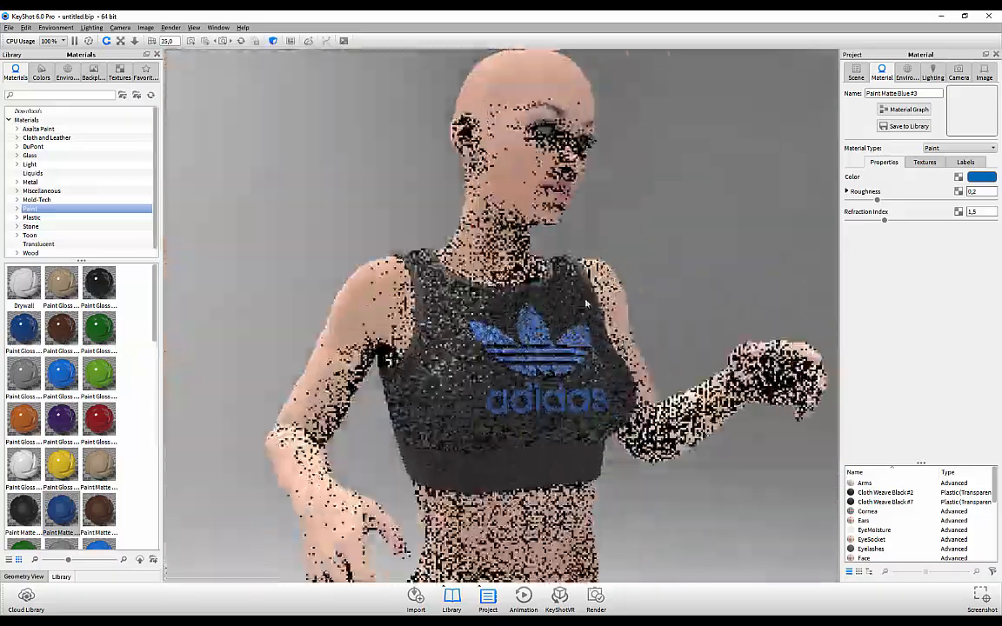
scroll(526, 268, up, 3)
Step: Light the scene with the 3 Panels Tilted 2k studio environment
click(67, 72)
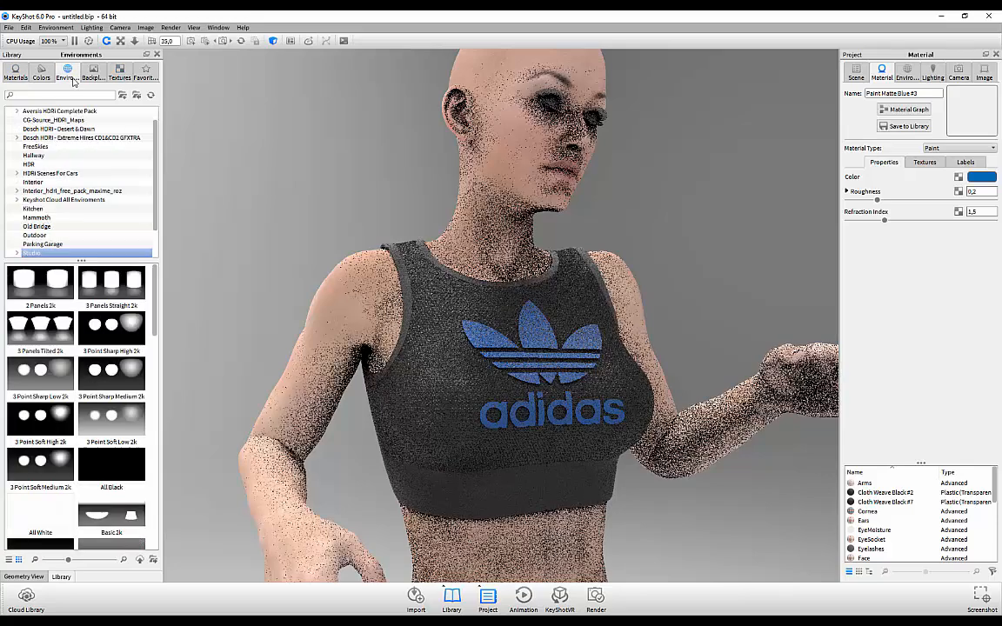
scroll(87, 200, down, 1)
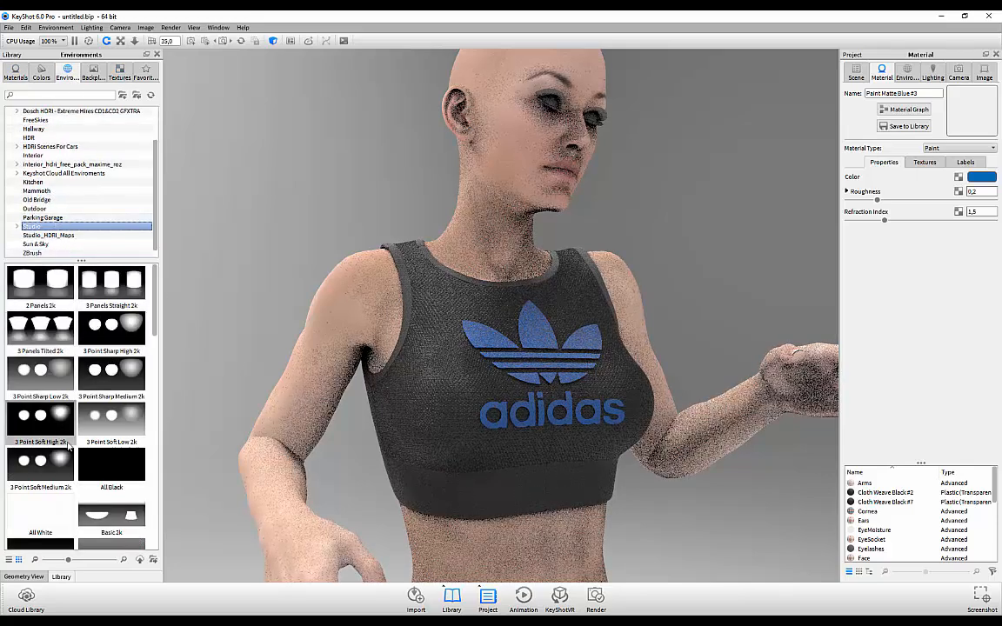
double_click(41, 329)
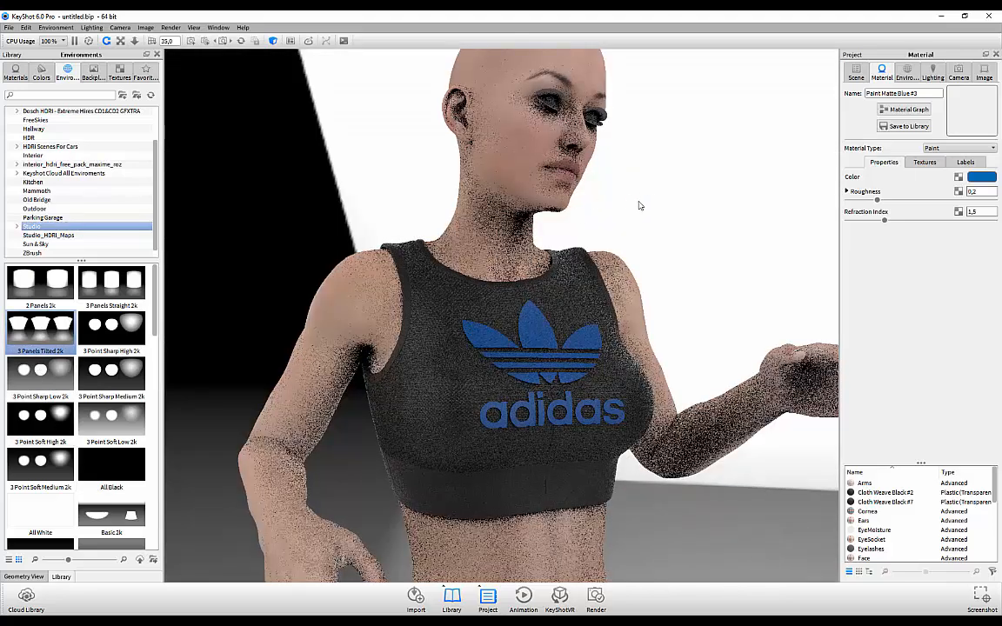
Step: Set the environment background to a solid dark grey colour (RGB 50,50,50)
click(907, 73)
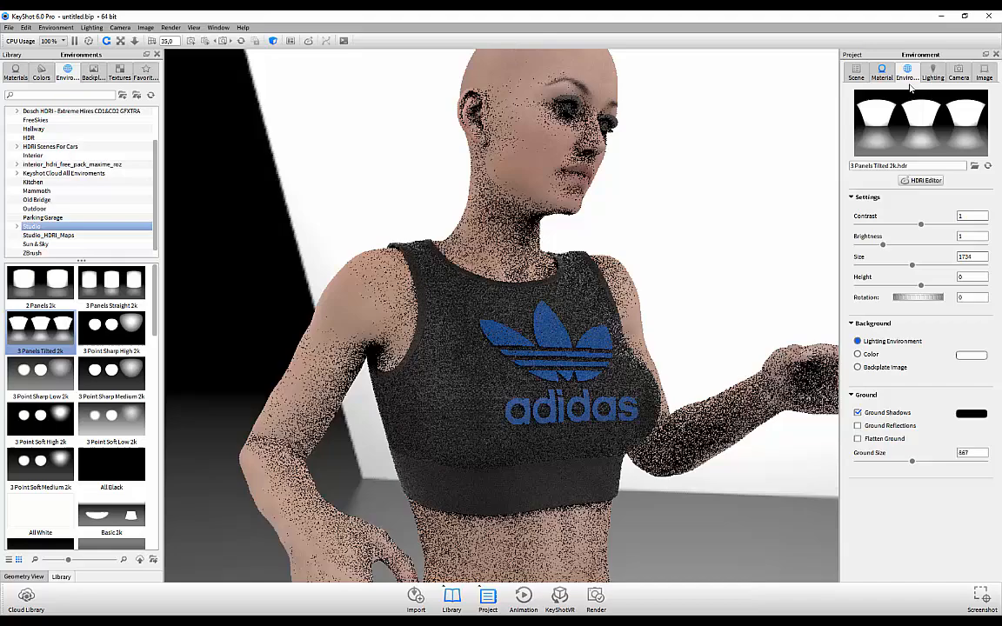
click(857, 354)
click(971, 354)
mouse_move(869, 293)
mouse_down()
mouse_move(853, 300)
mouse_move(911, 298)
mouse_move(887, 286)
mouse_move(857, 310)
mouse_up()
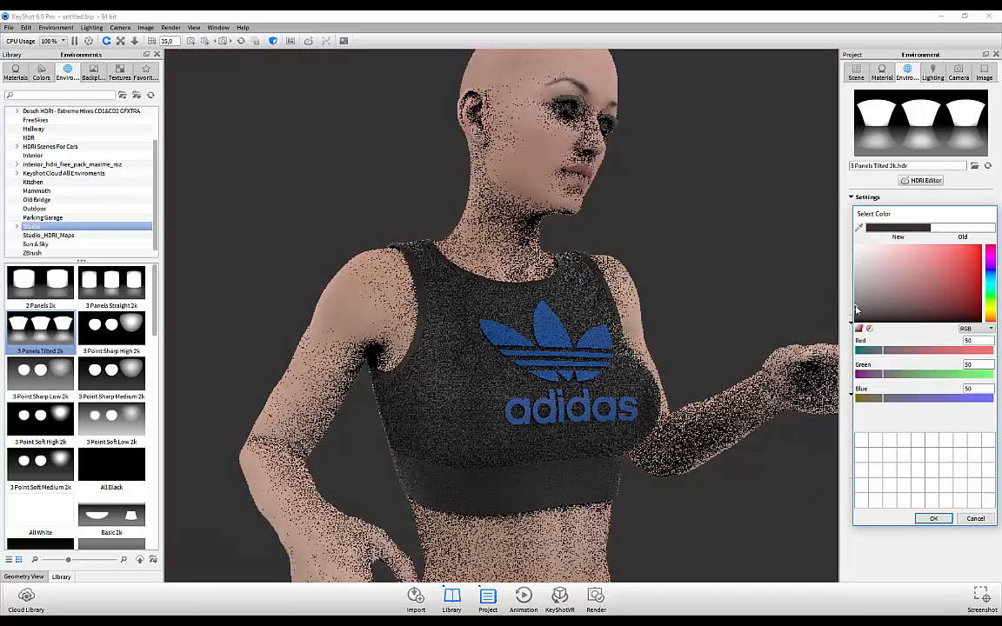
click(933, 518)
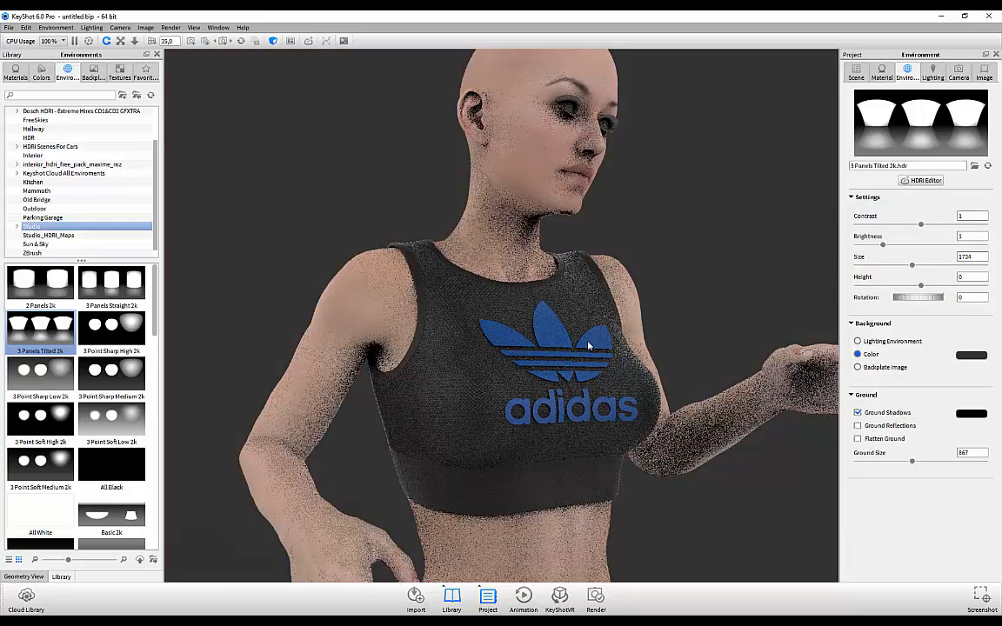
scroll(588, 345, up, 6)
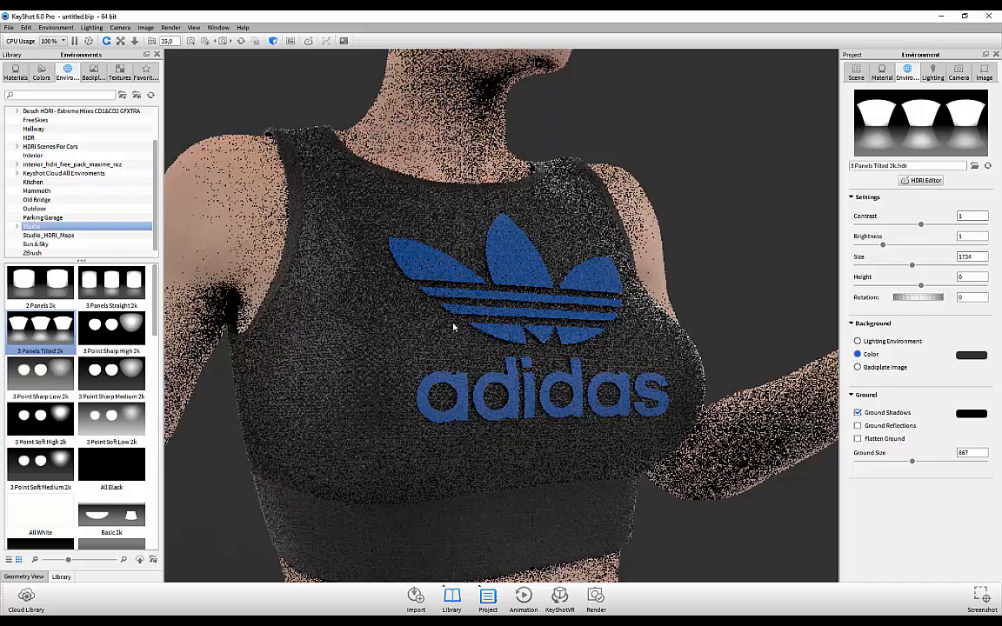
Step: Orbit the figure sideways and zoom in to inspect the sports bra
scroll(453, 326, down, 4)
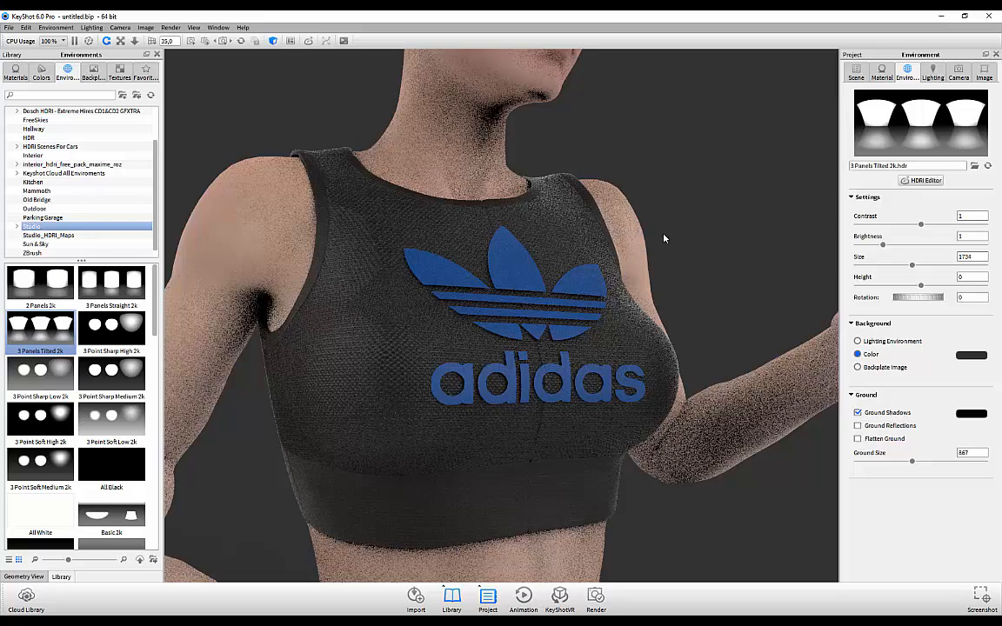
drag(663, 239, 401, 250)
scroll(556, 240, down, 4)
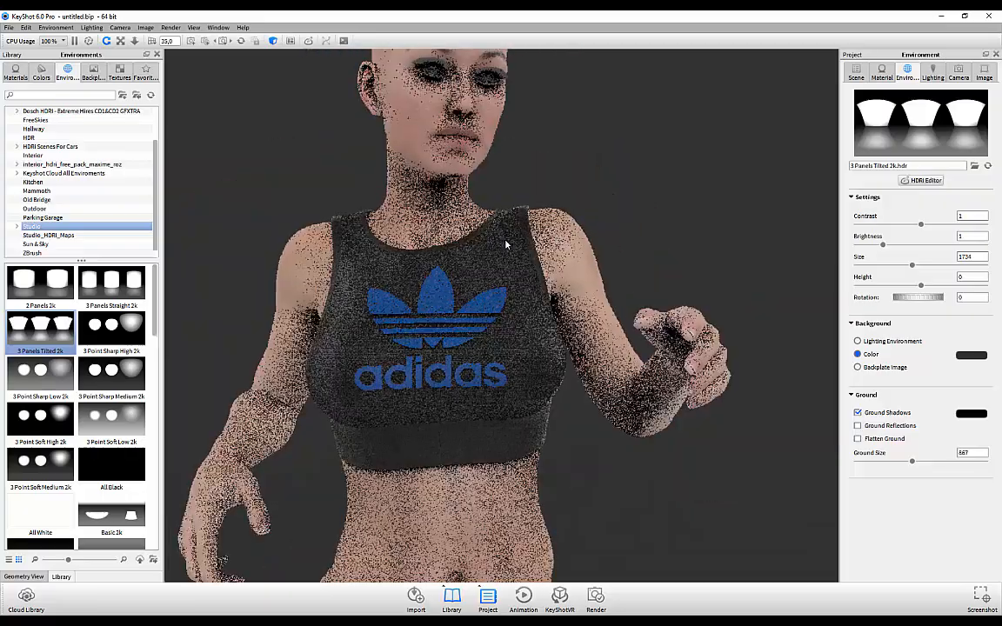
scroll(503, 245, up, 4)
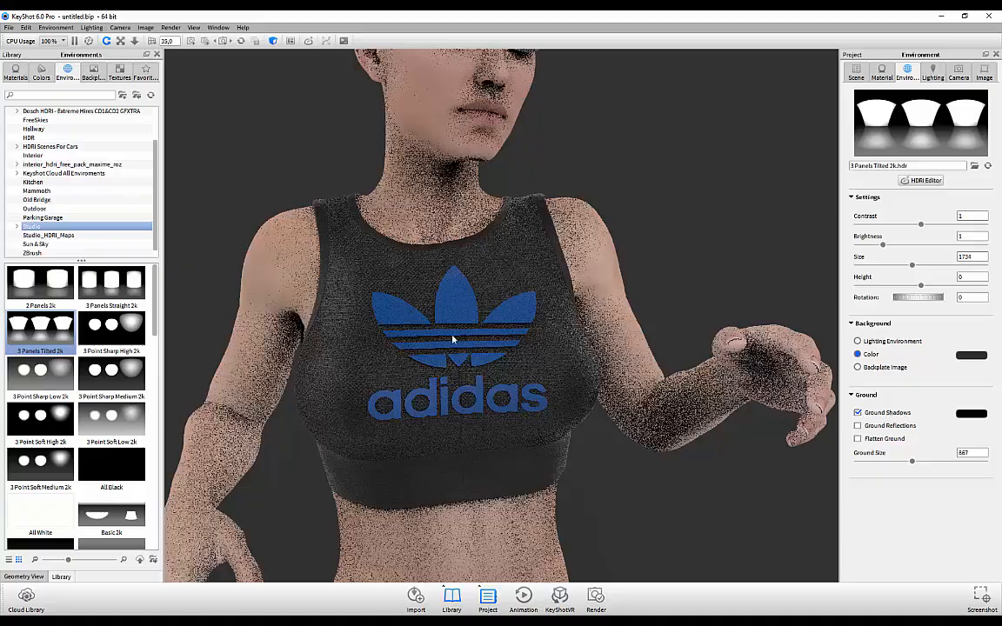
scroll(487, 313, up, 5)
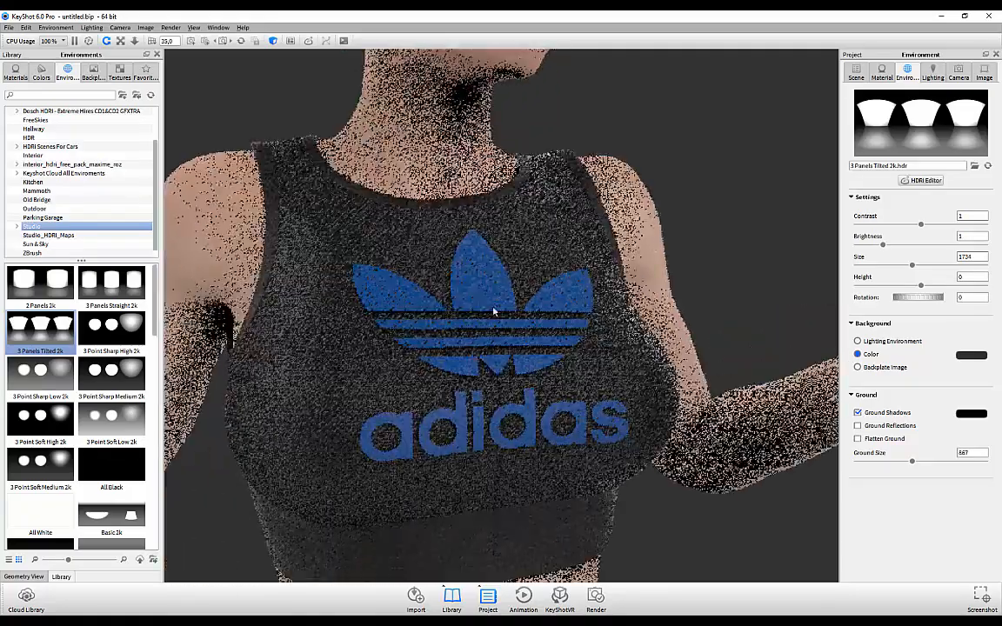
scroll(493, 311, up, 5)
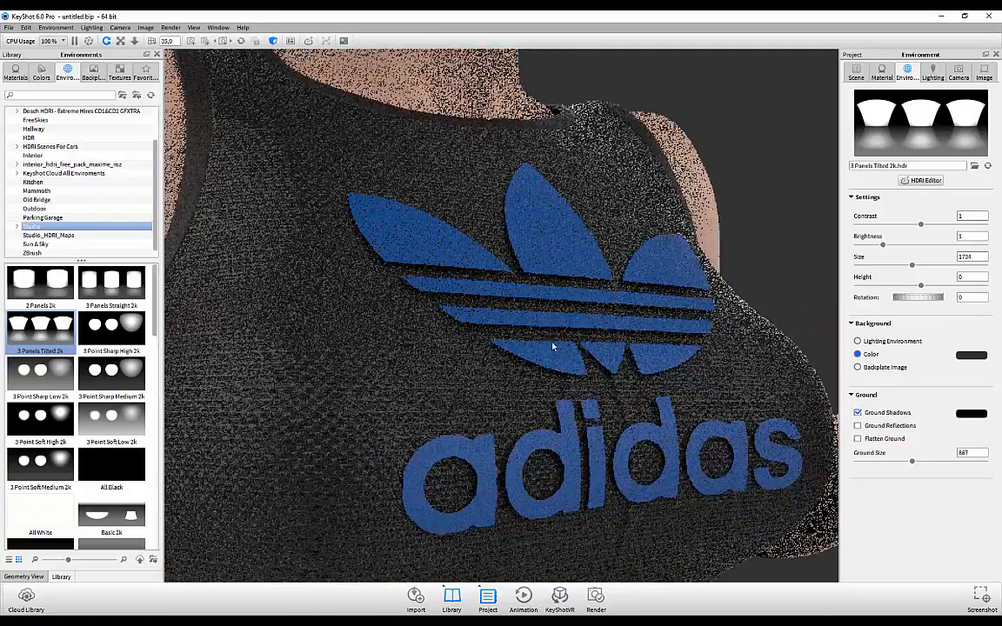
scroll(553, 346, up, 6)
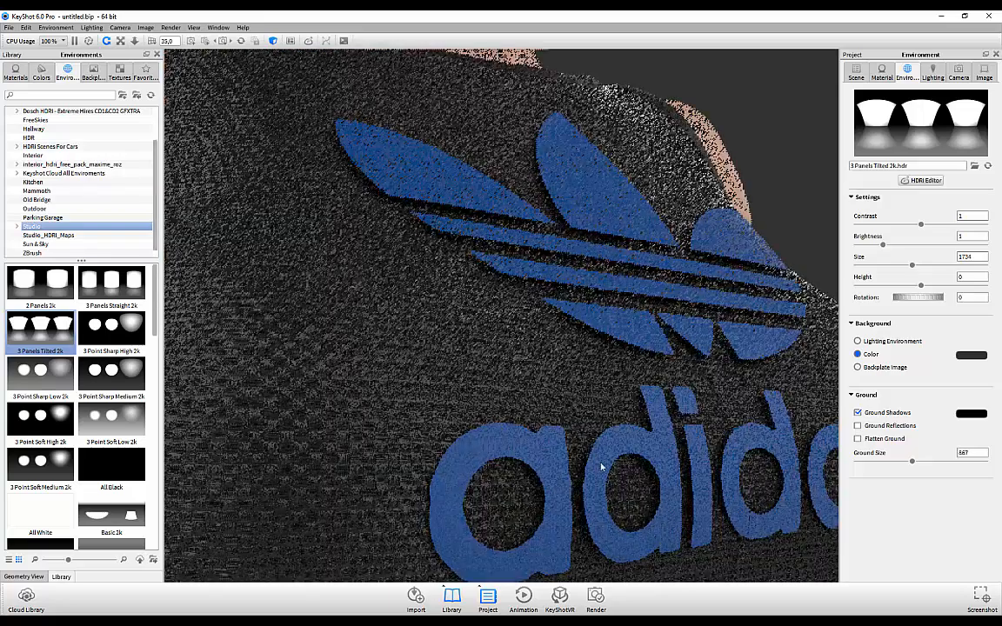
Step: Orbit so the adidas logo sits level and the whole head is in view
drag(588, 250, 544, 273)
scroll(526, 408, down, 3)
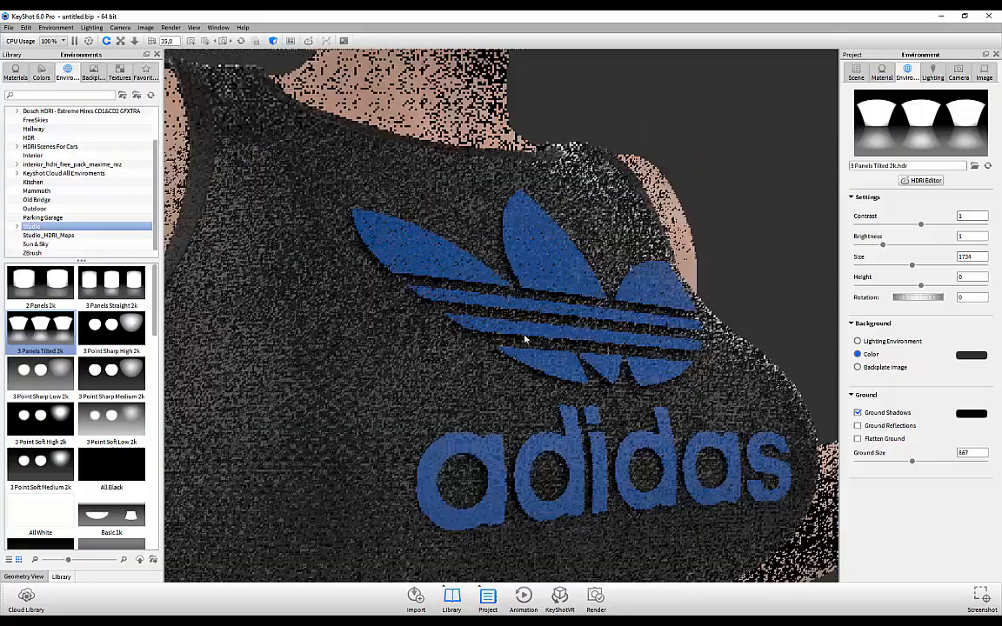
drag(526, 339, 458, 304)
scroll(454, 309, up, 3)
scroll(454, 309, down, 5)
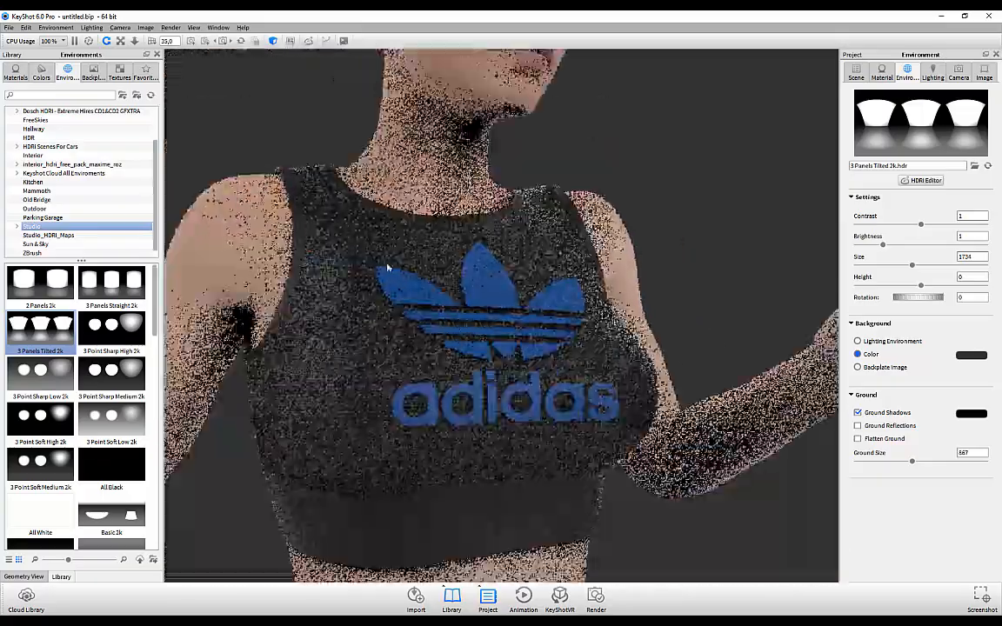
drag(596, 171, 581, 205)
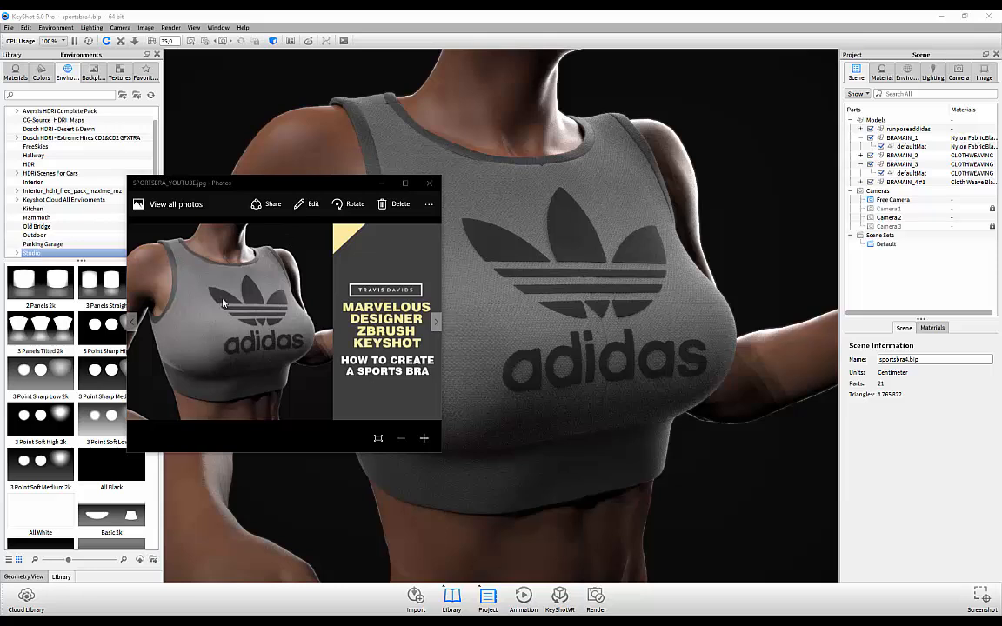
Step: Minimize the thumbnail image and open the HDRI Editor for the All Black environment
click(381, 184)
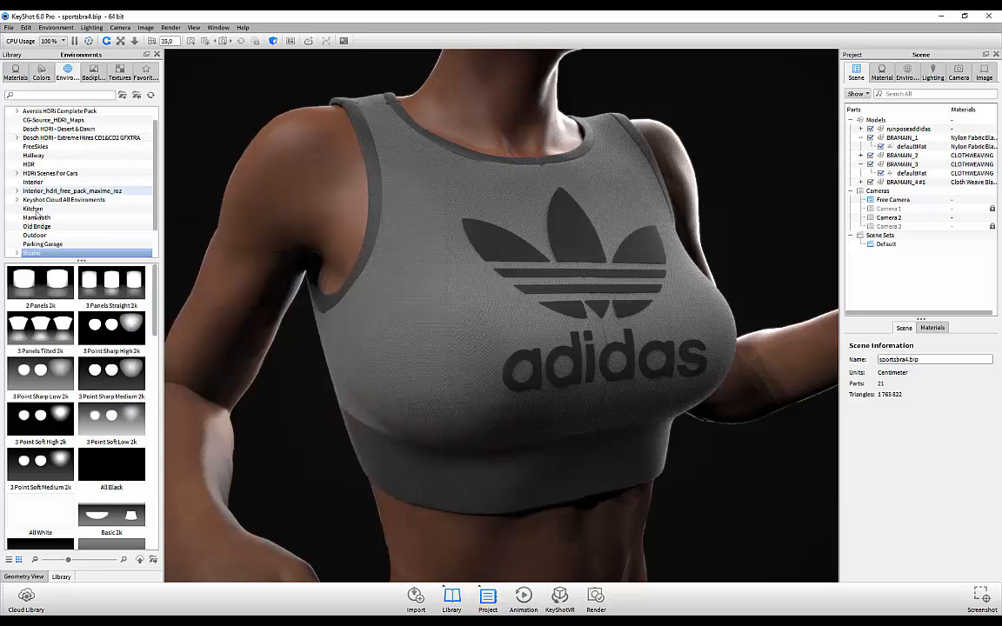
scroll(44, 226, down, 1)
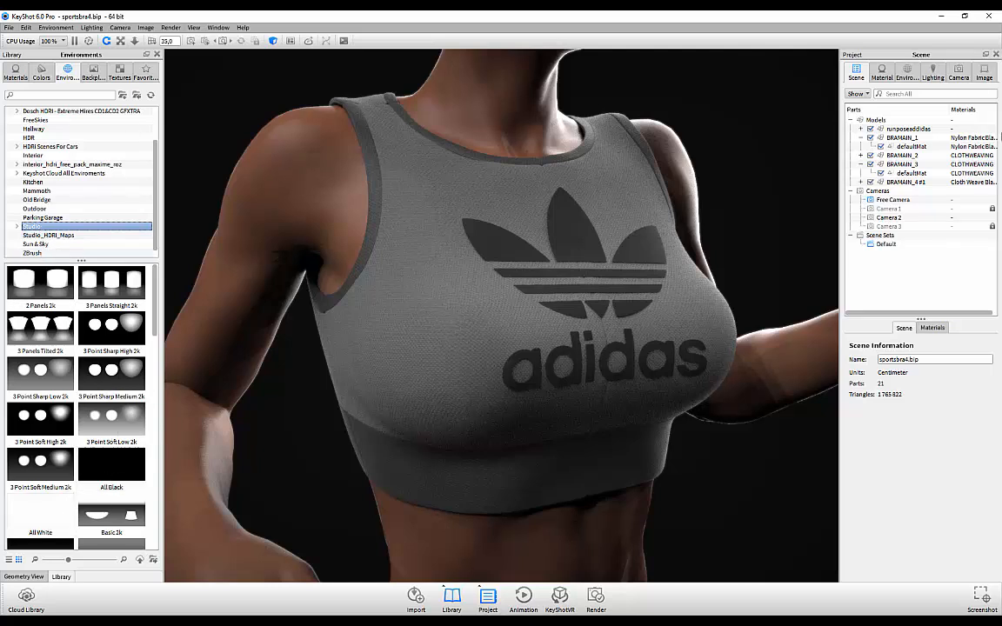
click(907, 75)
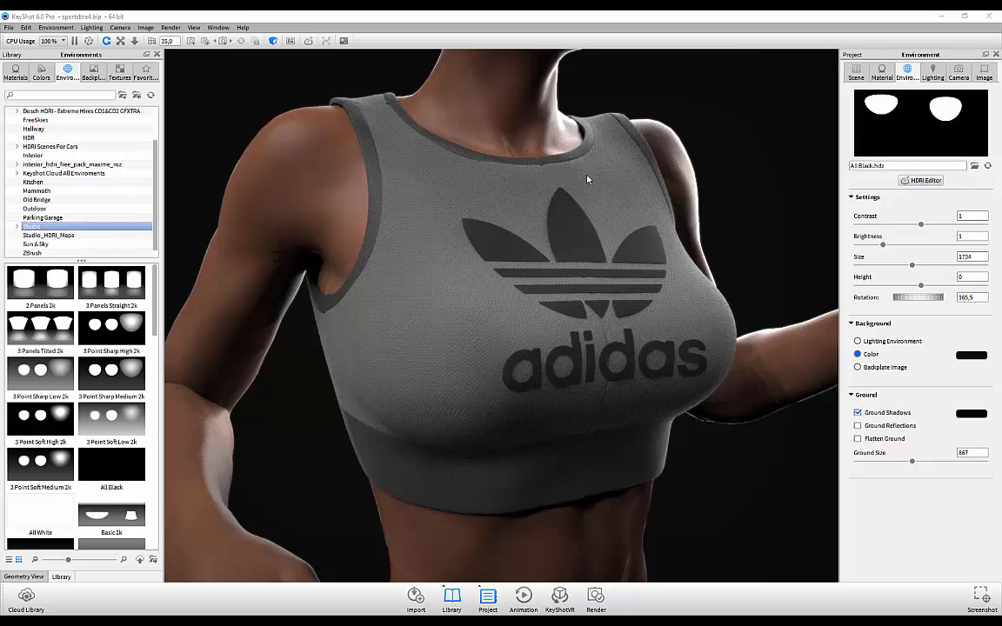
drag(475, 141, 403, 163)
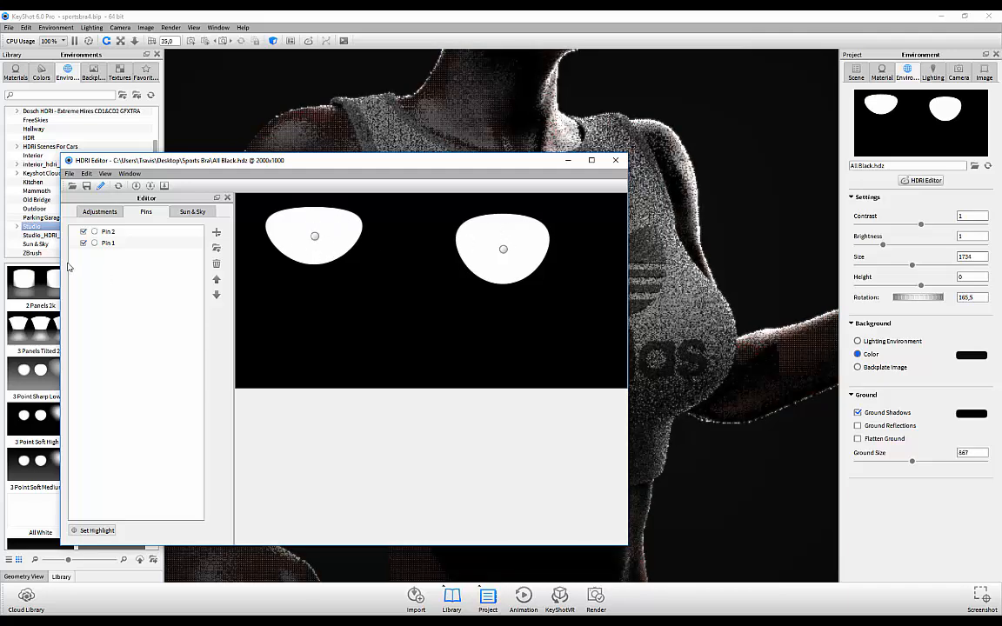
Step: Check the available pin types, review Pin 1's light settings, then close the HDRI Editor
click(217, 235)
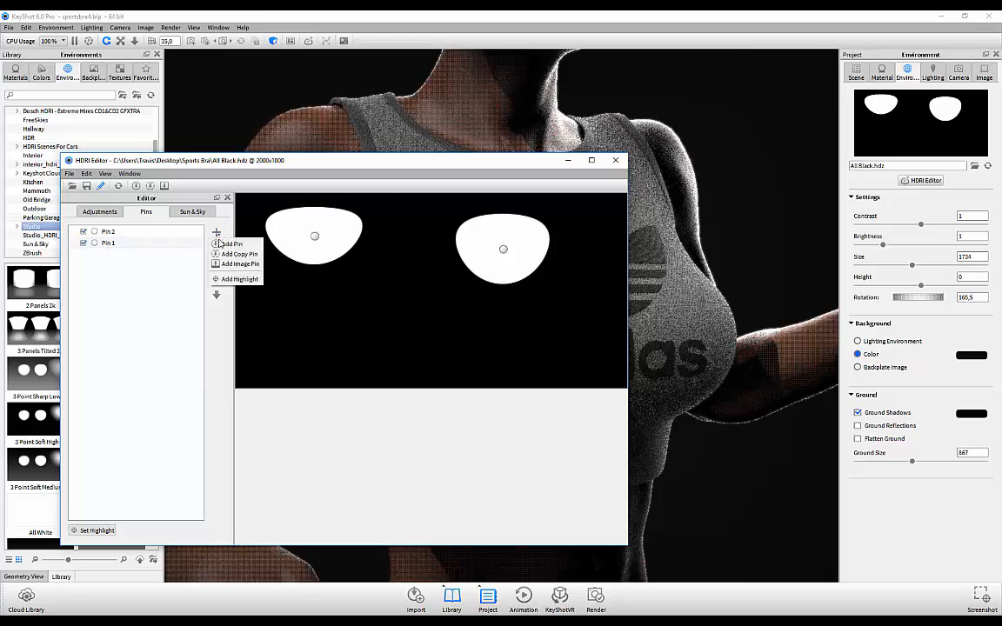
click(134, 286)
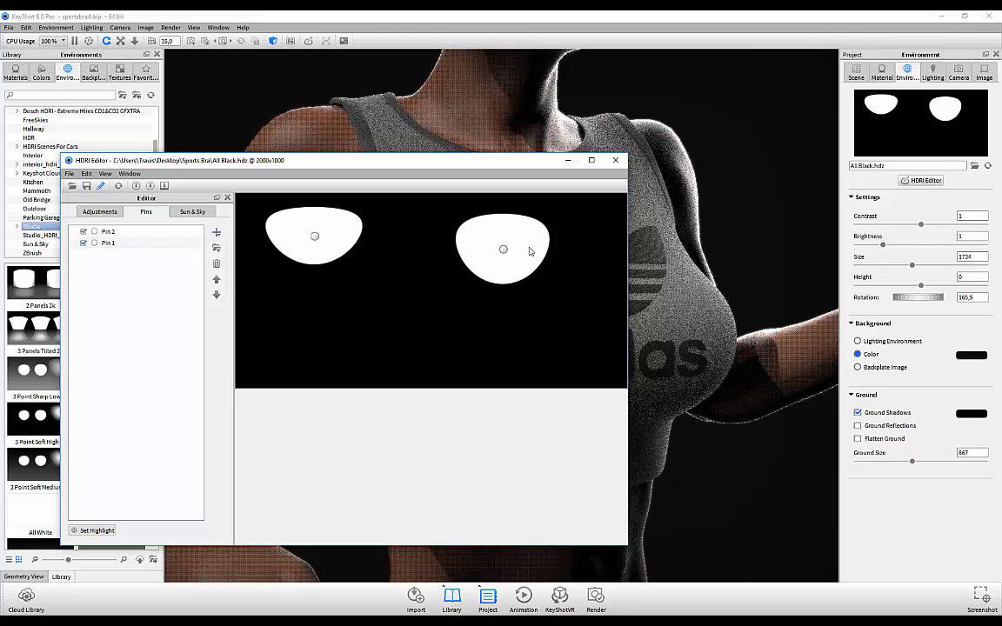
drag(222, 161, 237, 125)
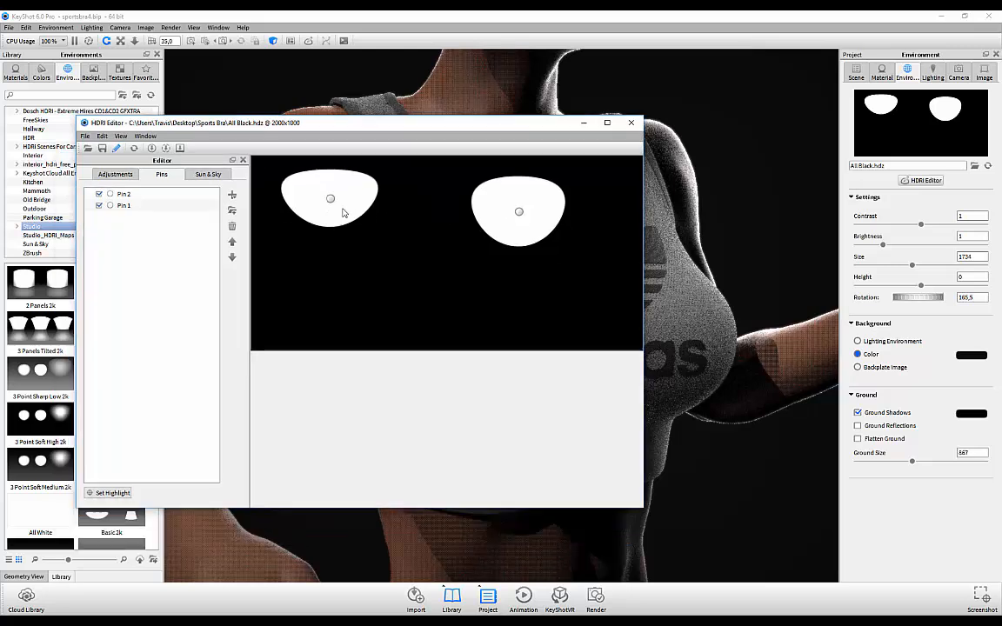
click(120, 206)
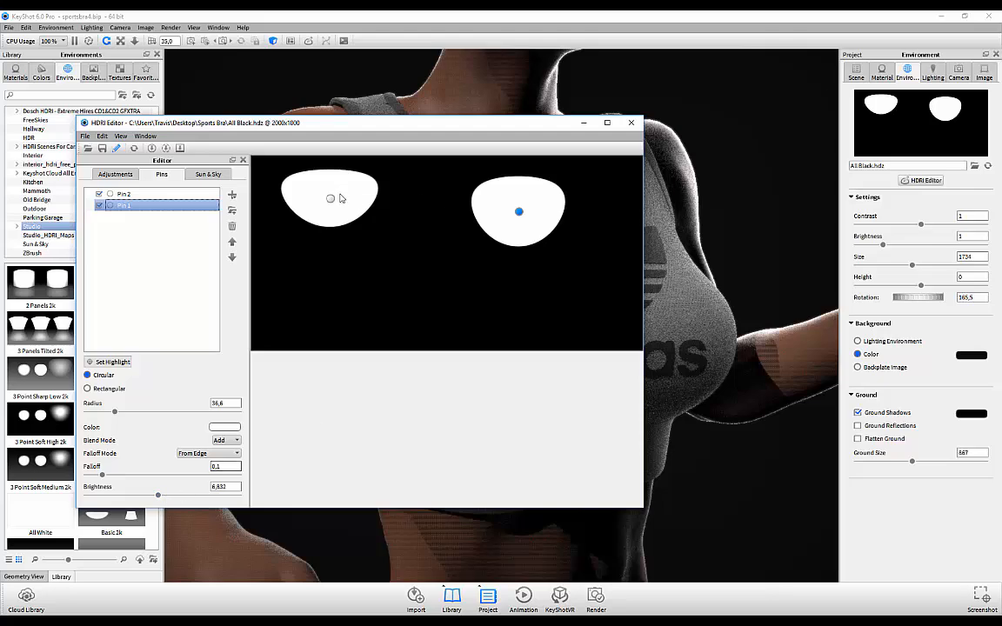
drag(366, 124, 382, 127)
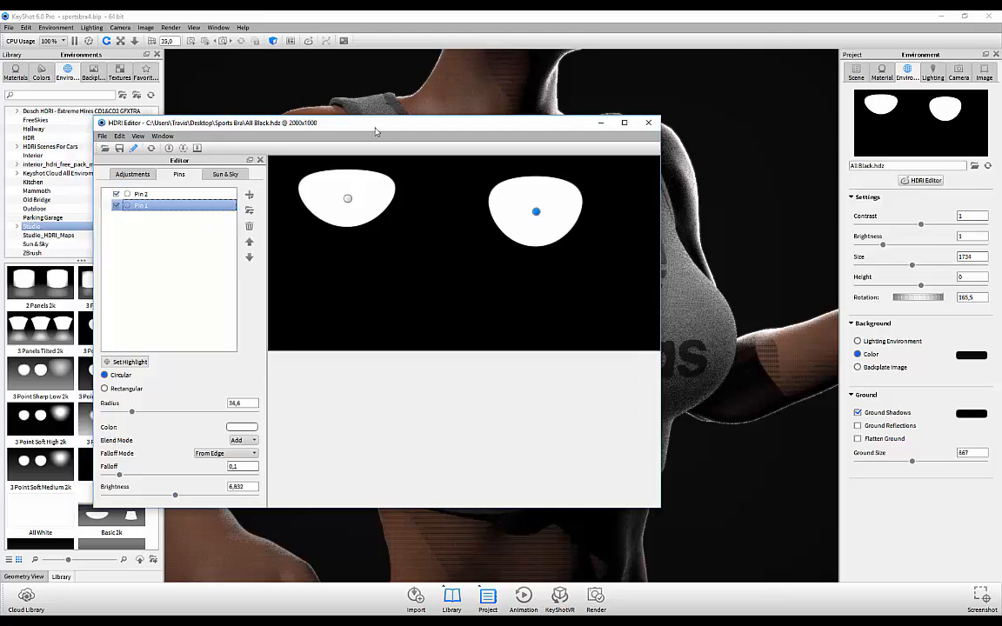
click(646, 123)
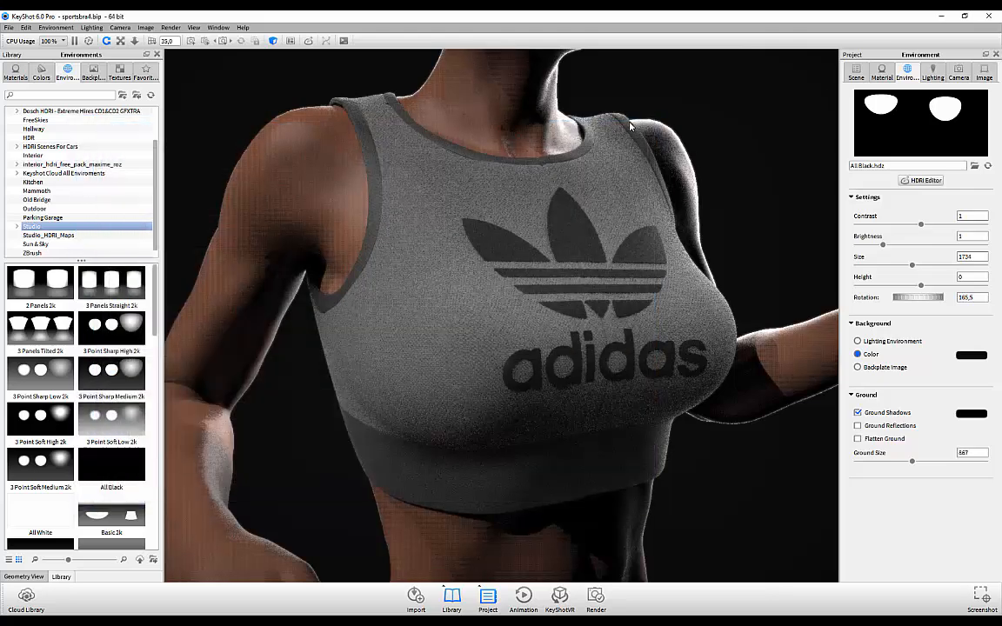